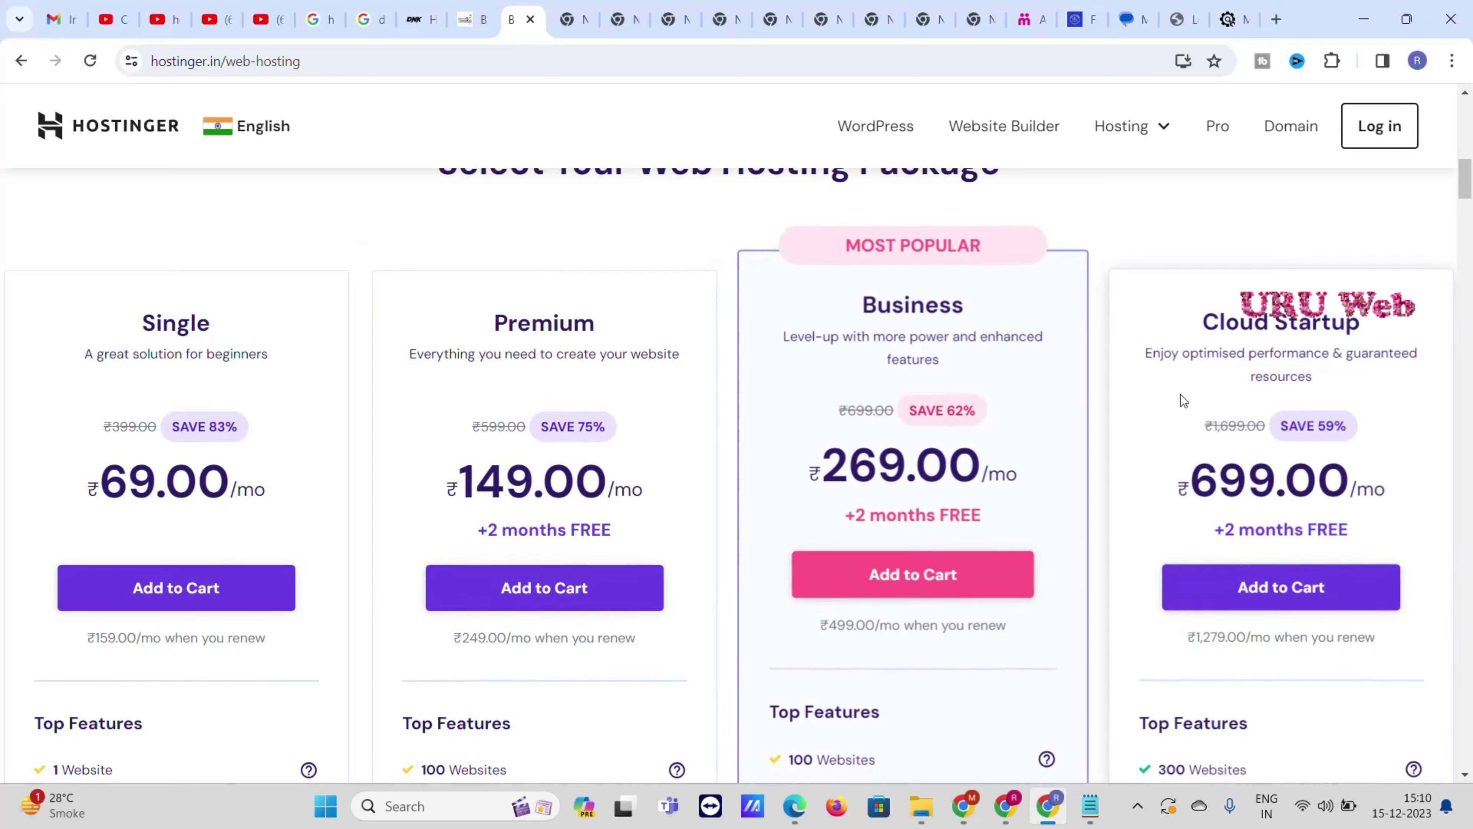
Compare the hosting plans' top features, noting Single lacks the free domain included from Premium upward
scroll(112, 430, down, 3)
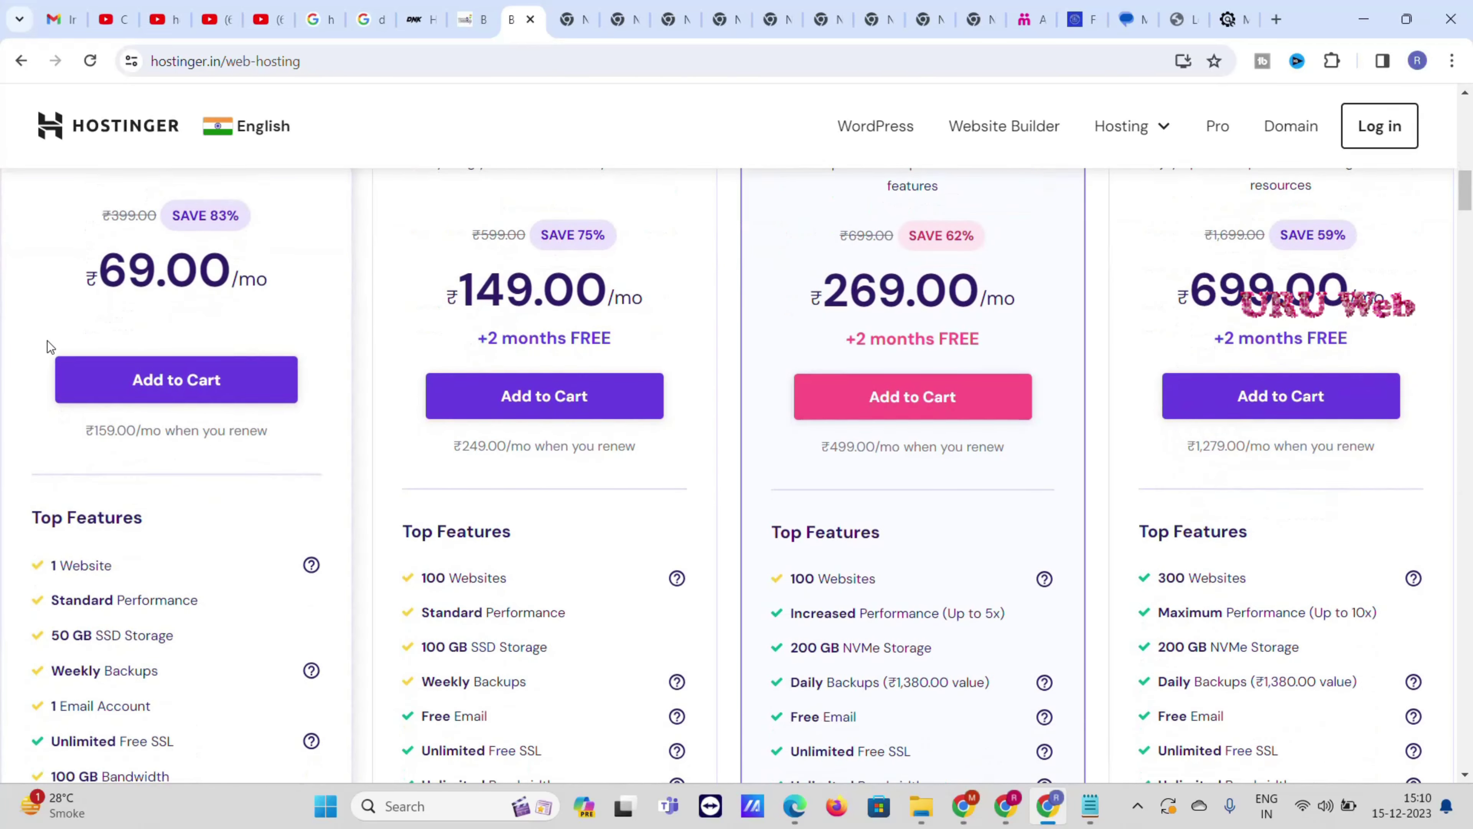
scroll(363, 362, up, 3)
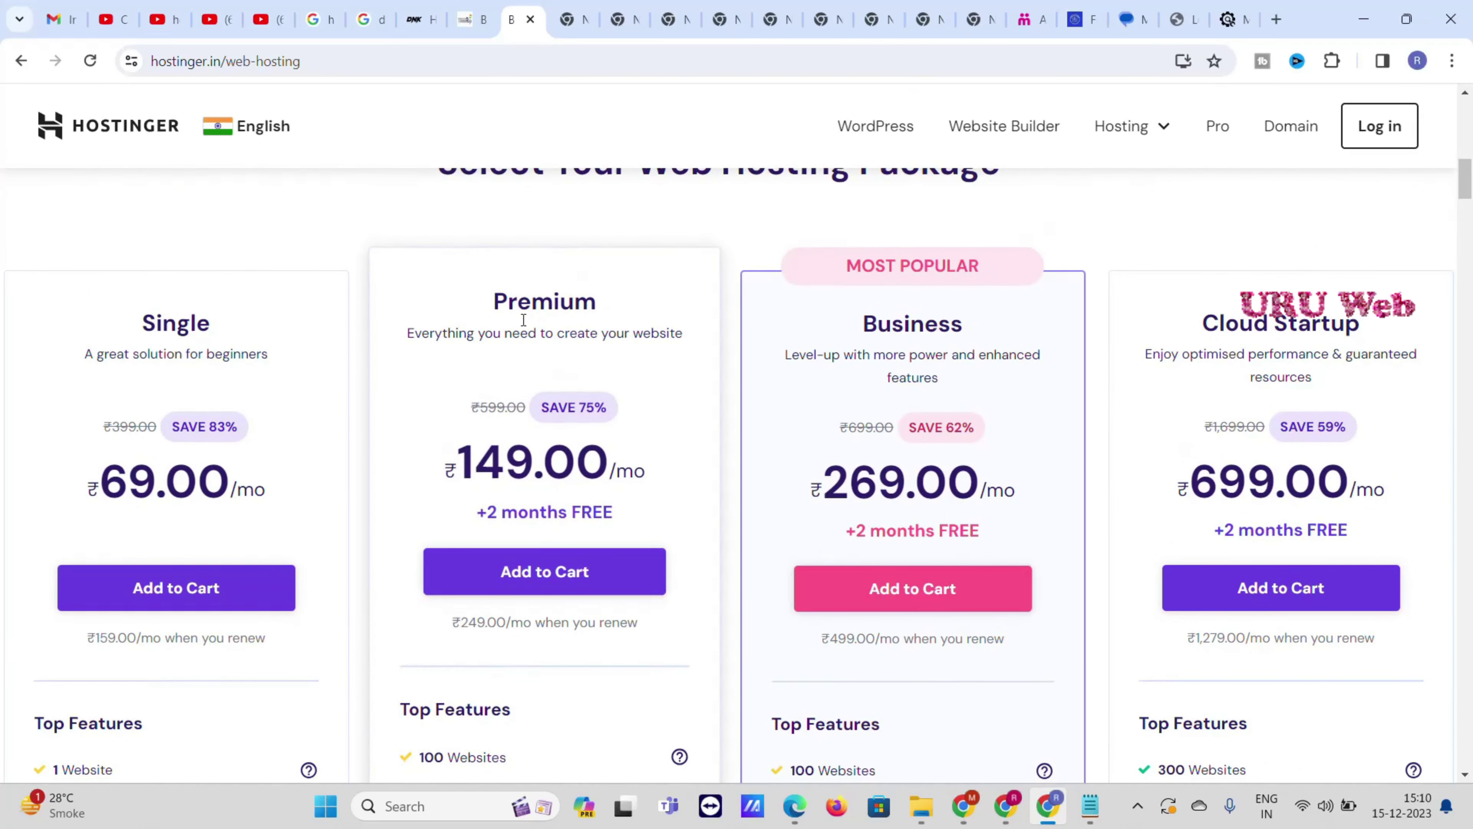
scroll(525, 318, down, 3)
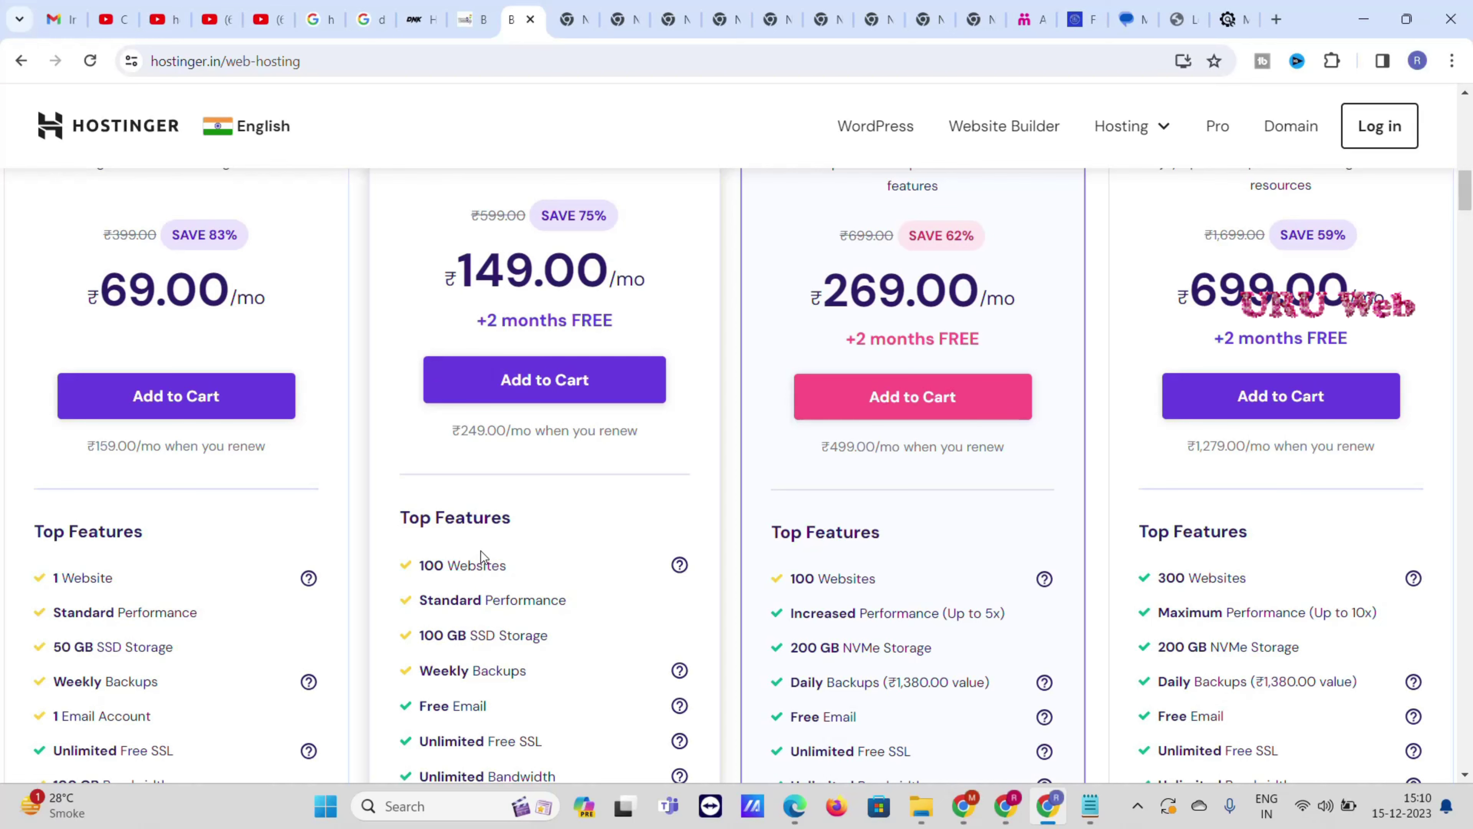
scroll(185, 378, up, 5)
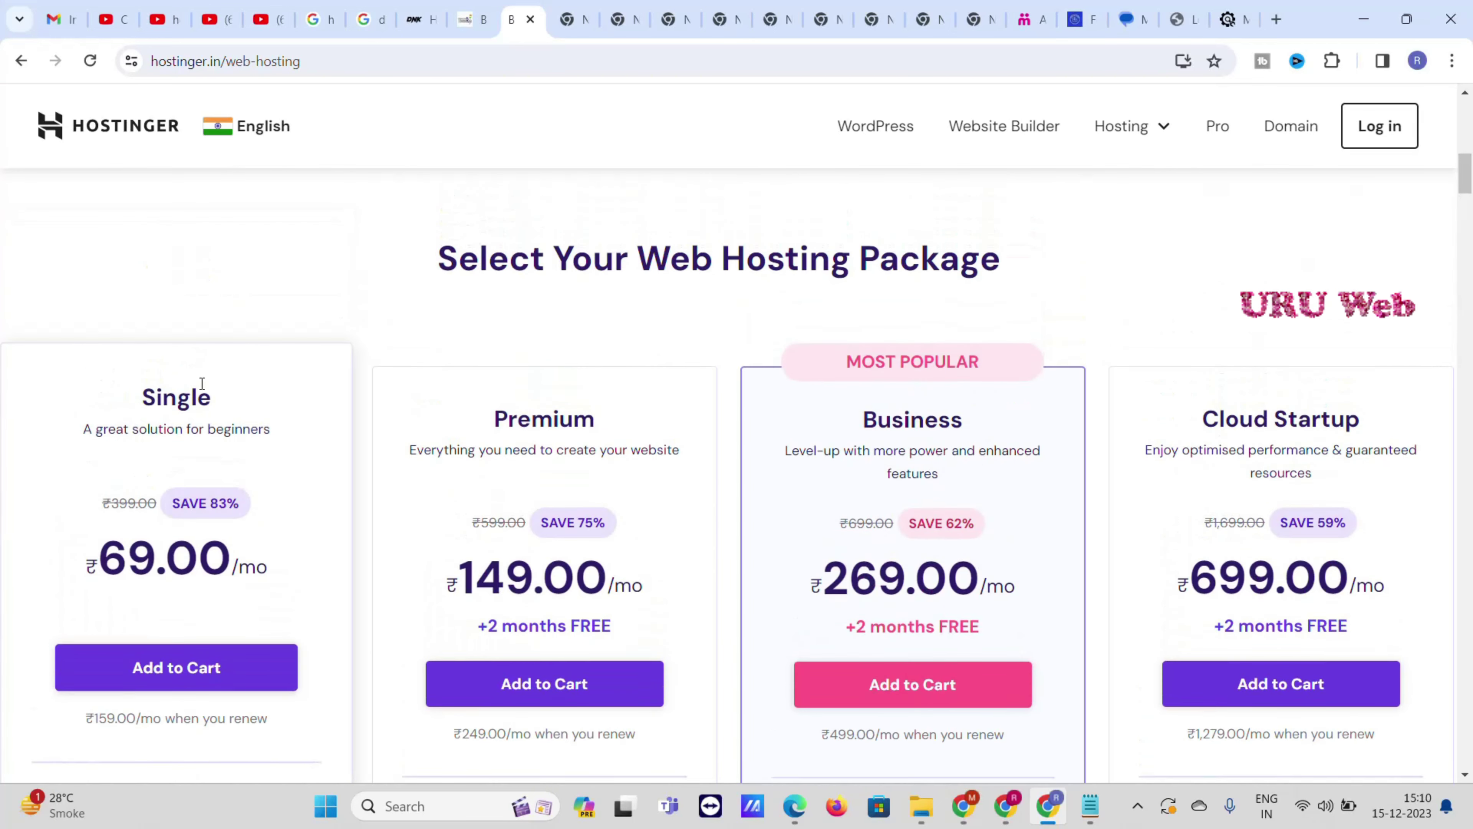
scroll(114, 536, down, 5)
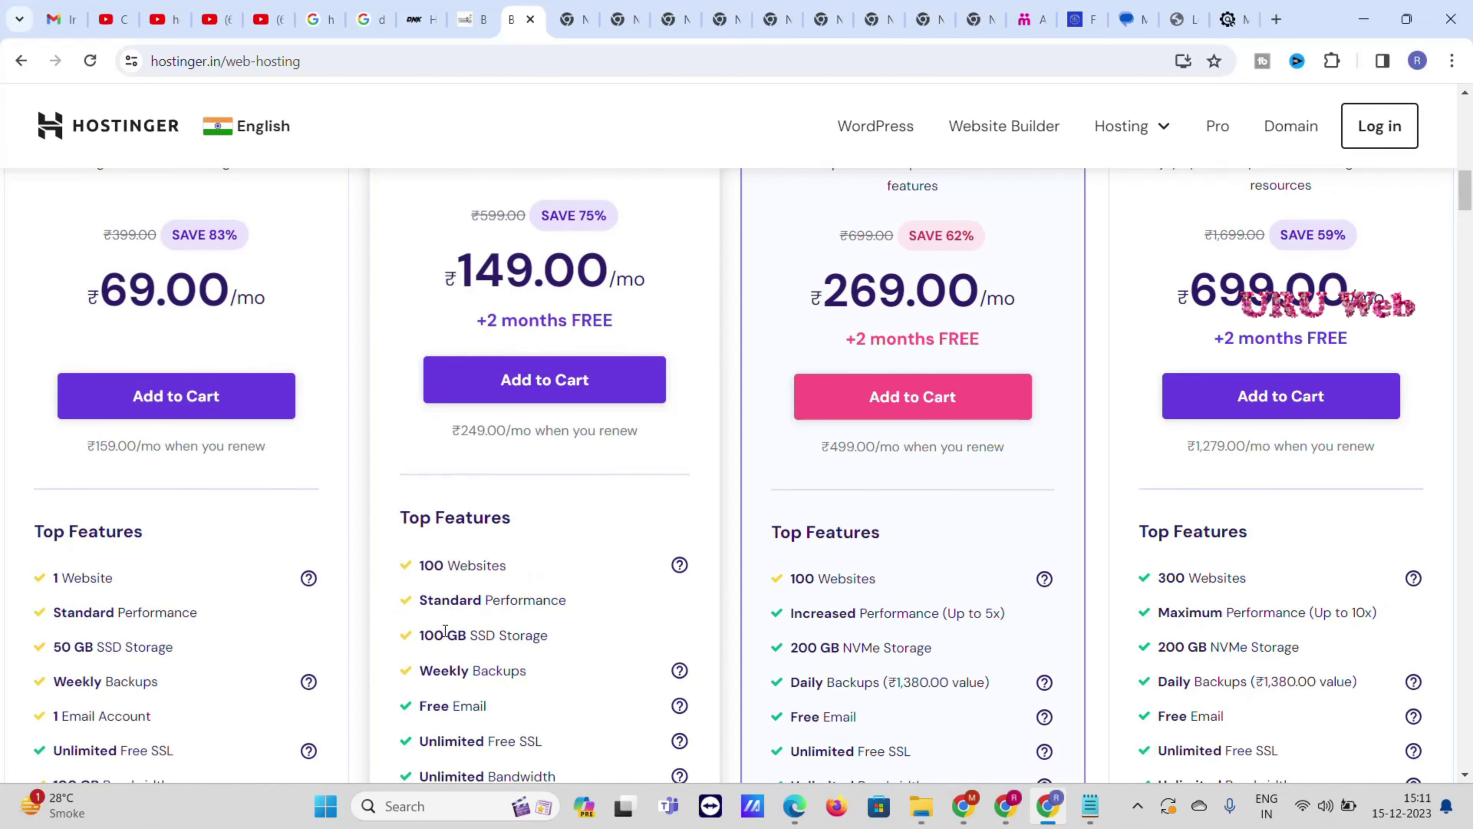
scroll(449, 627, down, 5)
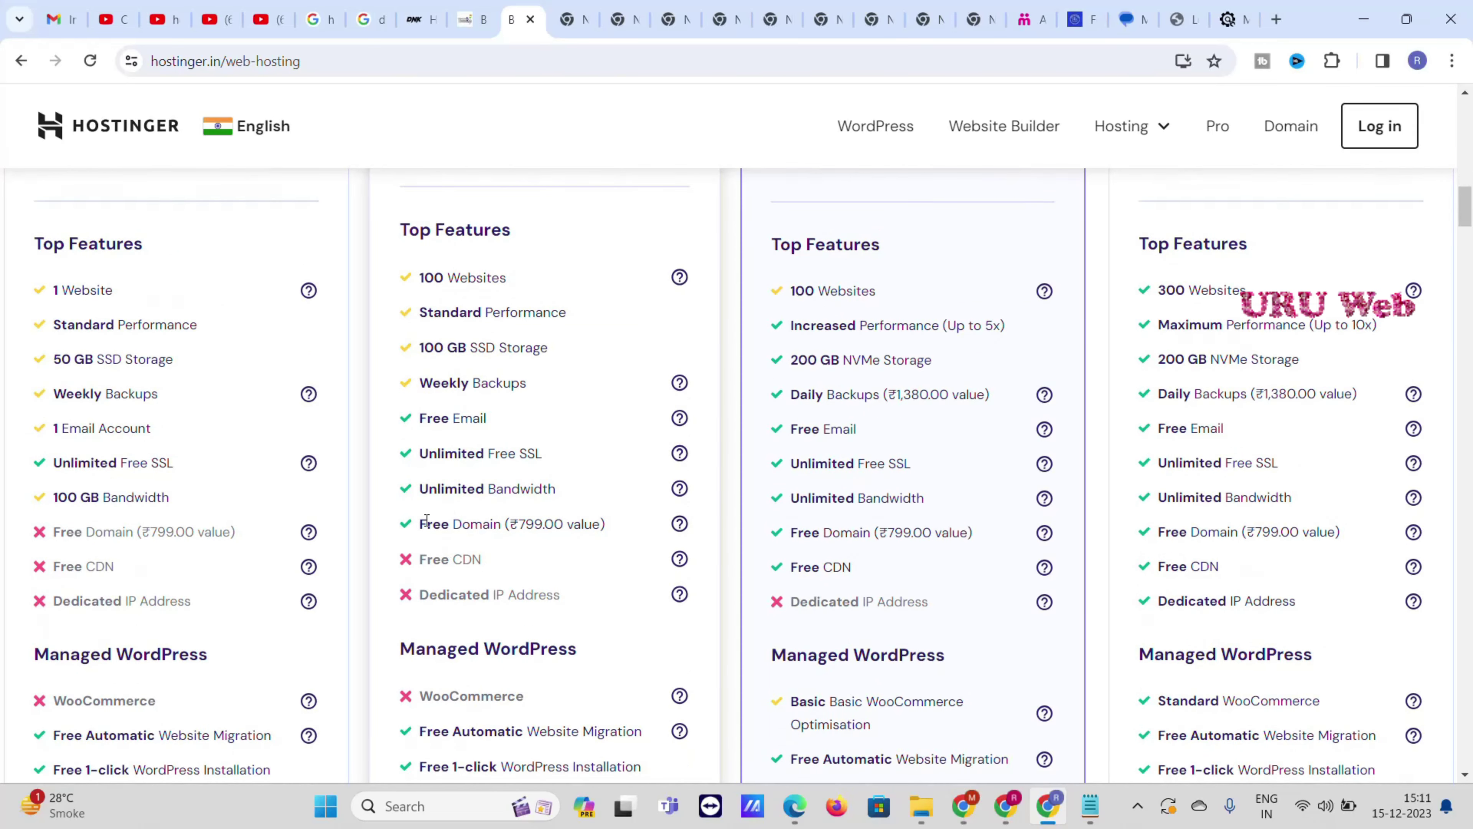
drag(424, 526, 551, 526)
scroll(168, 399, up, 5)
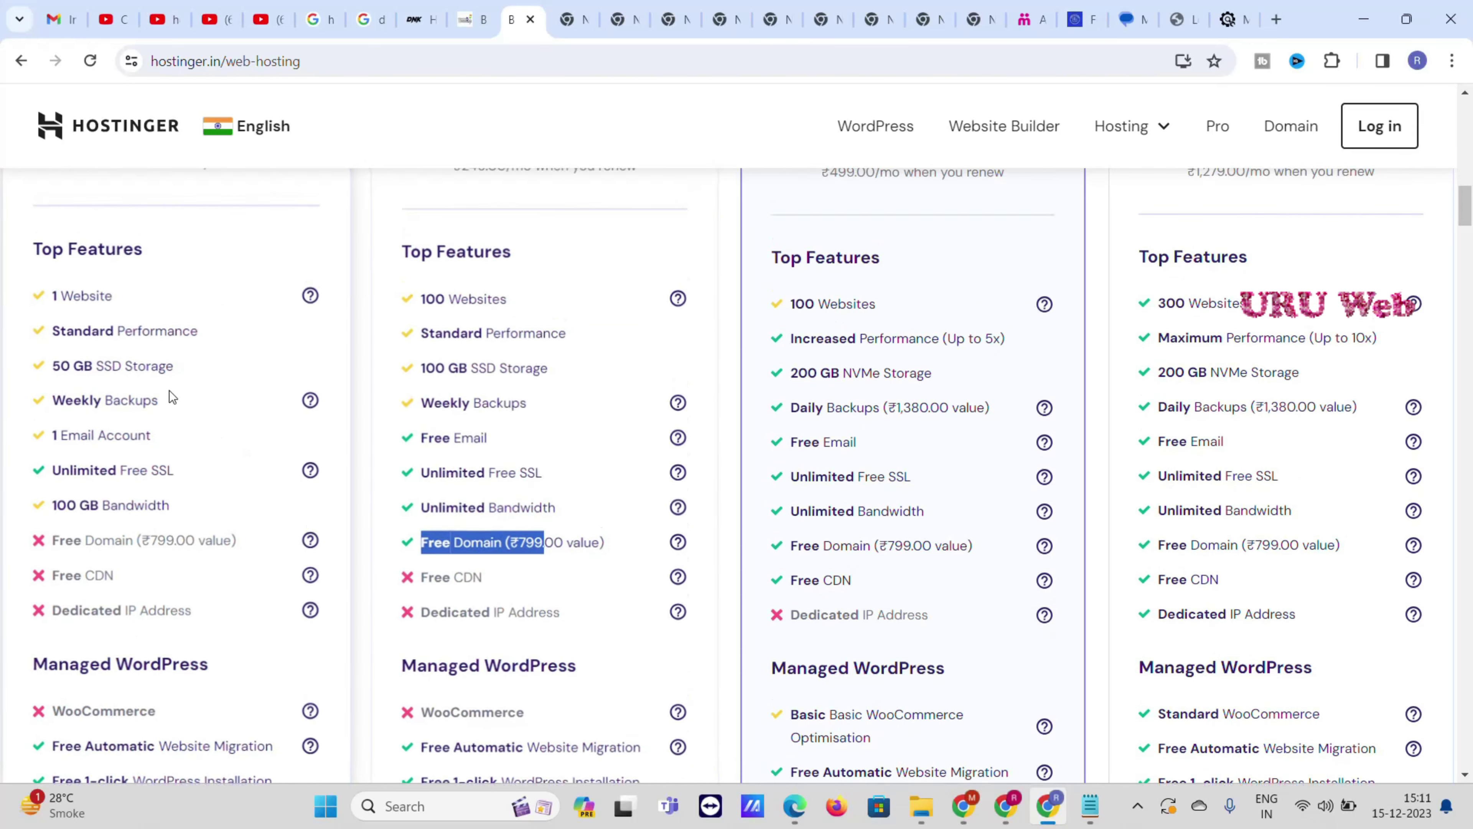
scroll(139, 283, down, 3)
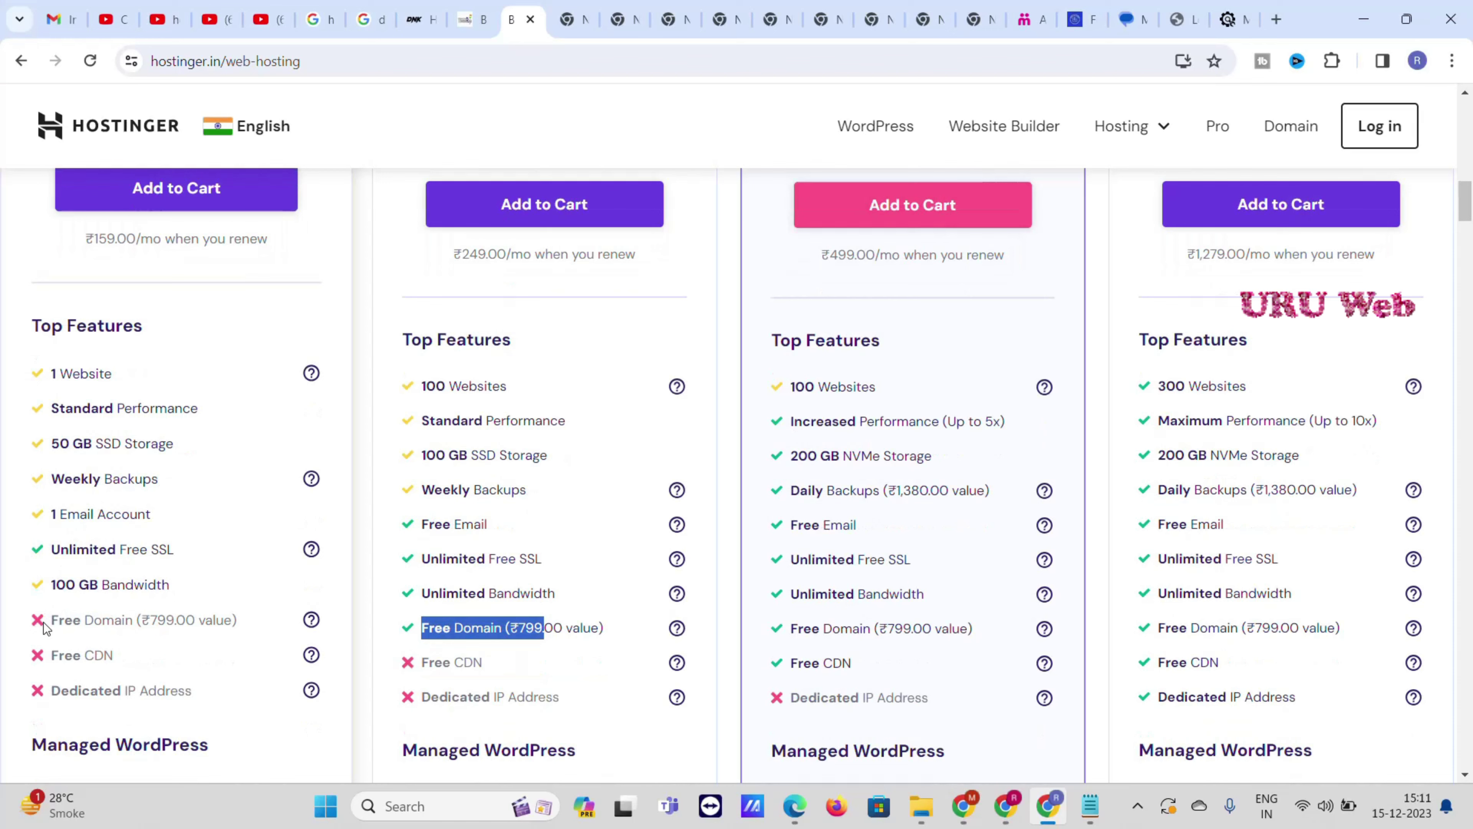
drag(44, 622, 192, 627)
scroll(483, 374, up, 3)
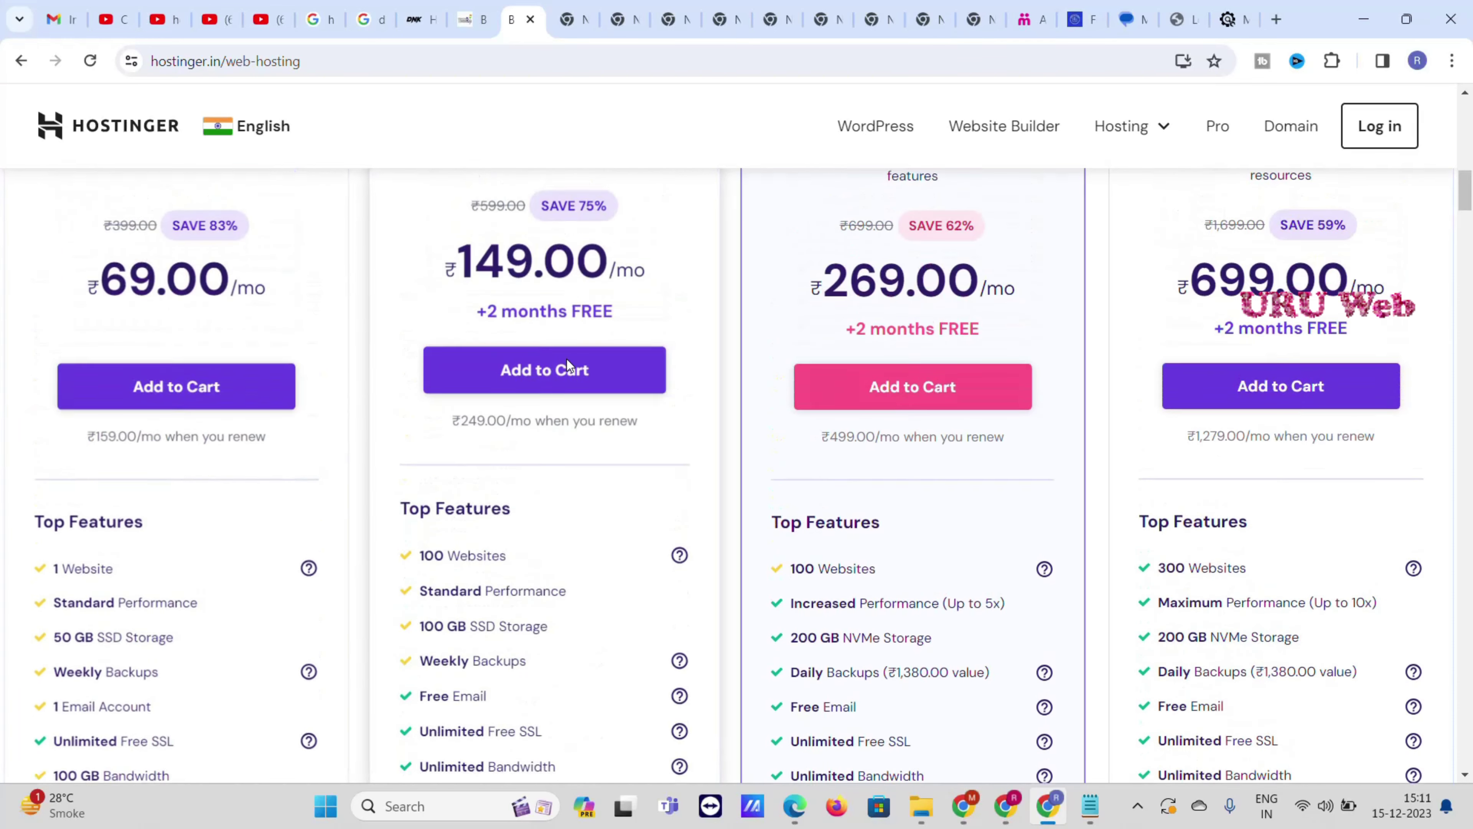
Add the Premium plan to the cart and review the checkout total
click(539, 397)
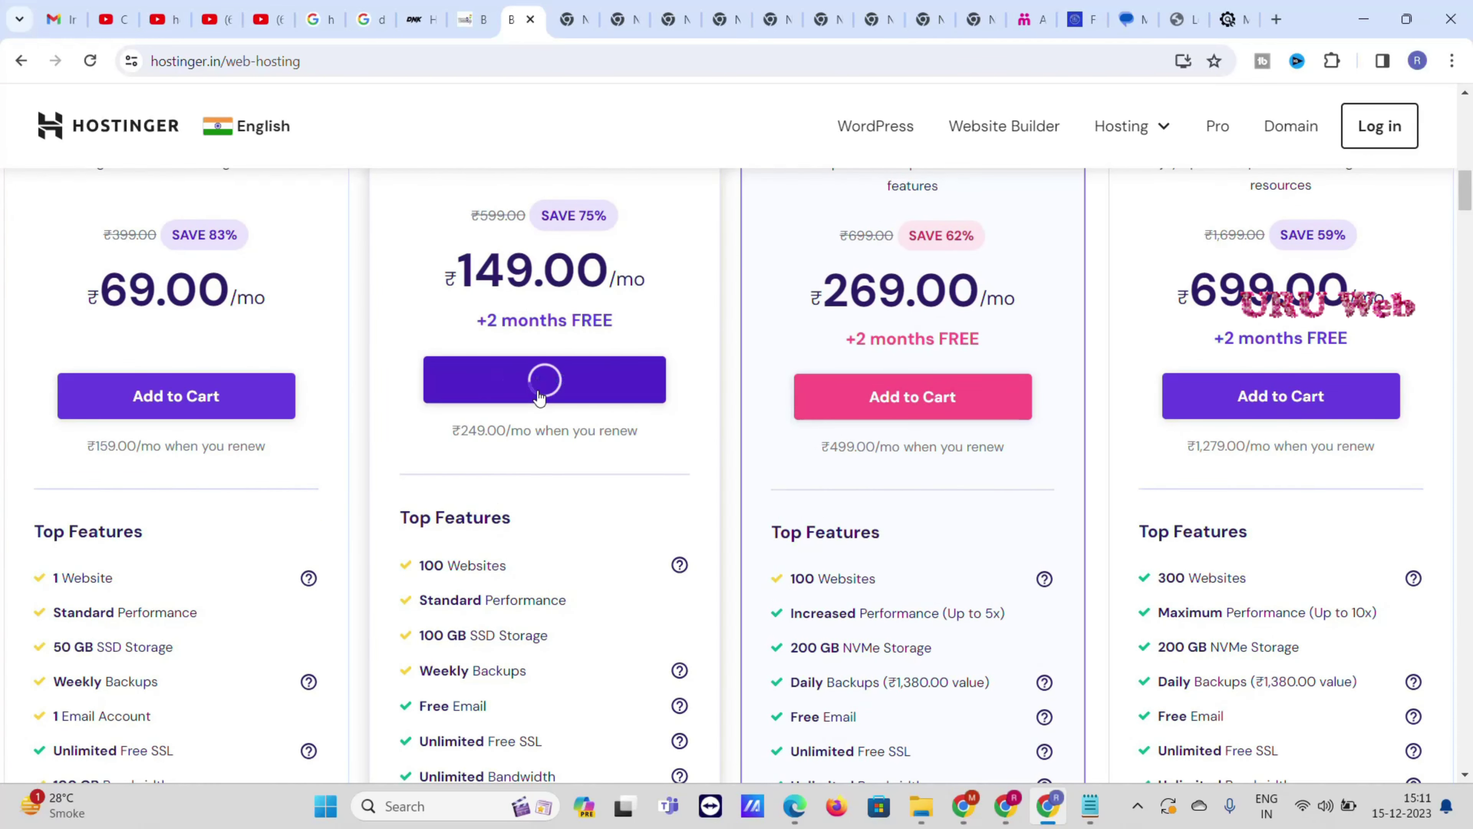
scroll(632, 329, down, 5)
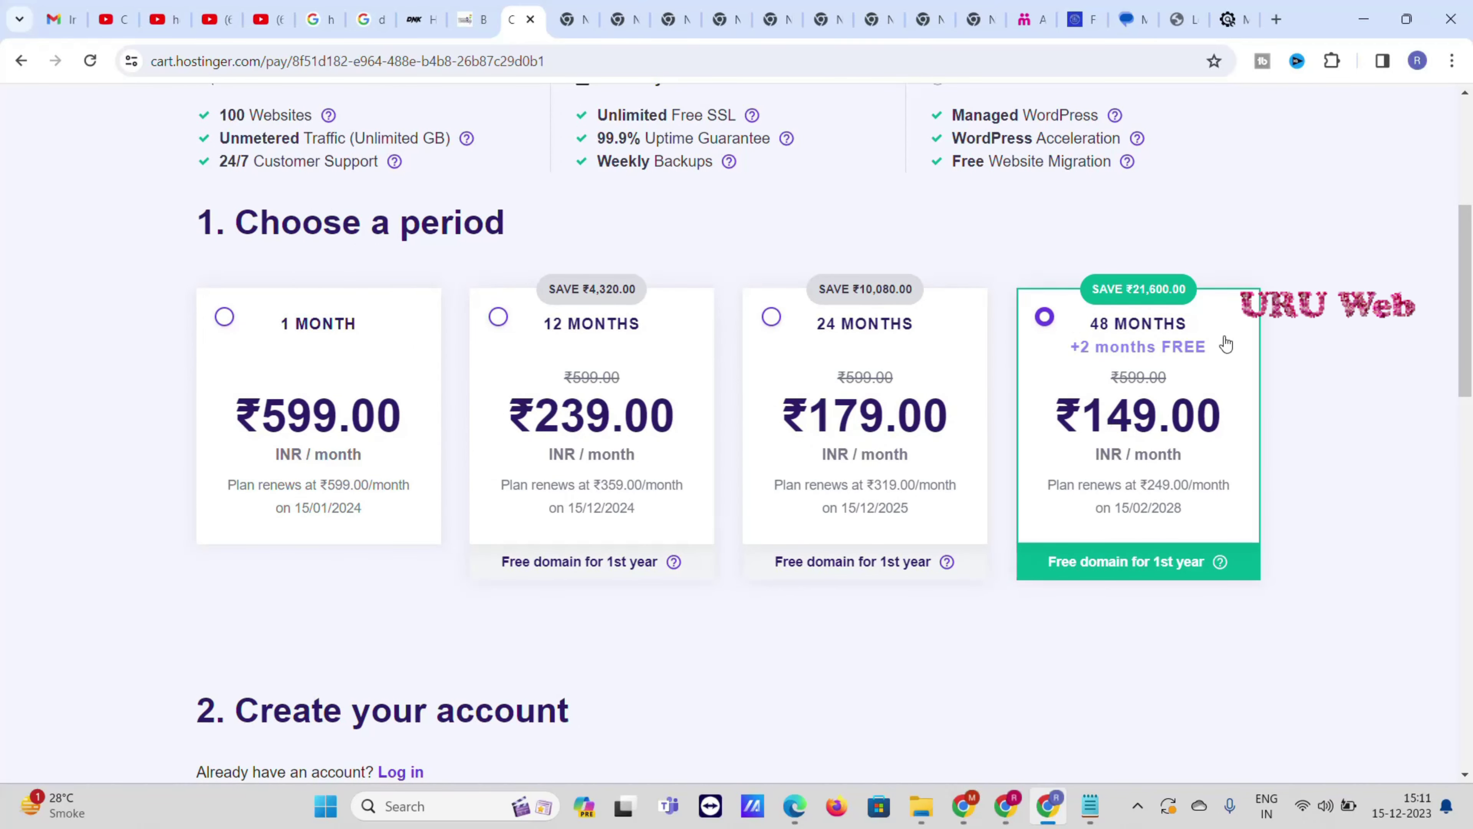
scroll(1136, 400, down, 8)
scroll(1144, 400, down, 6)
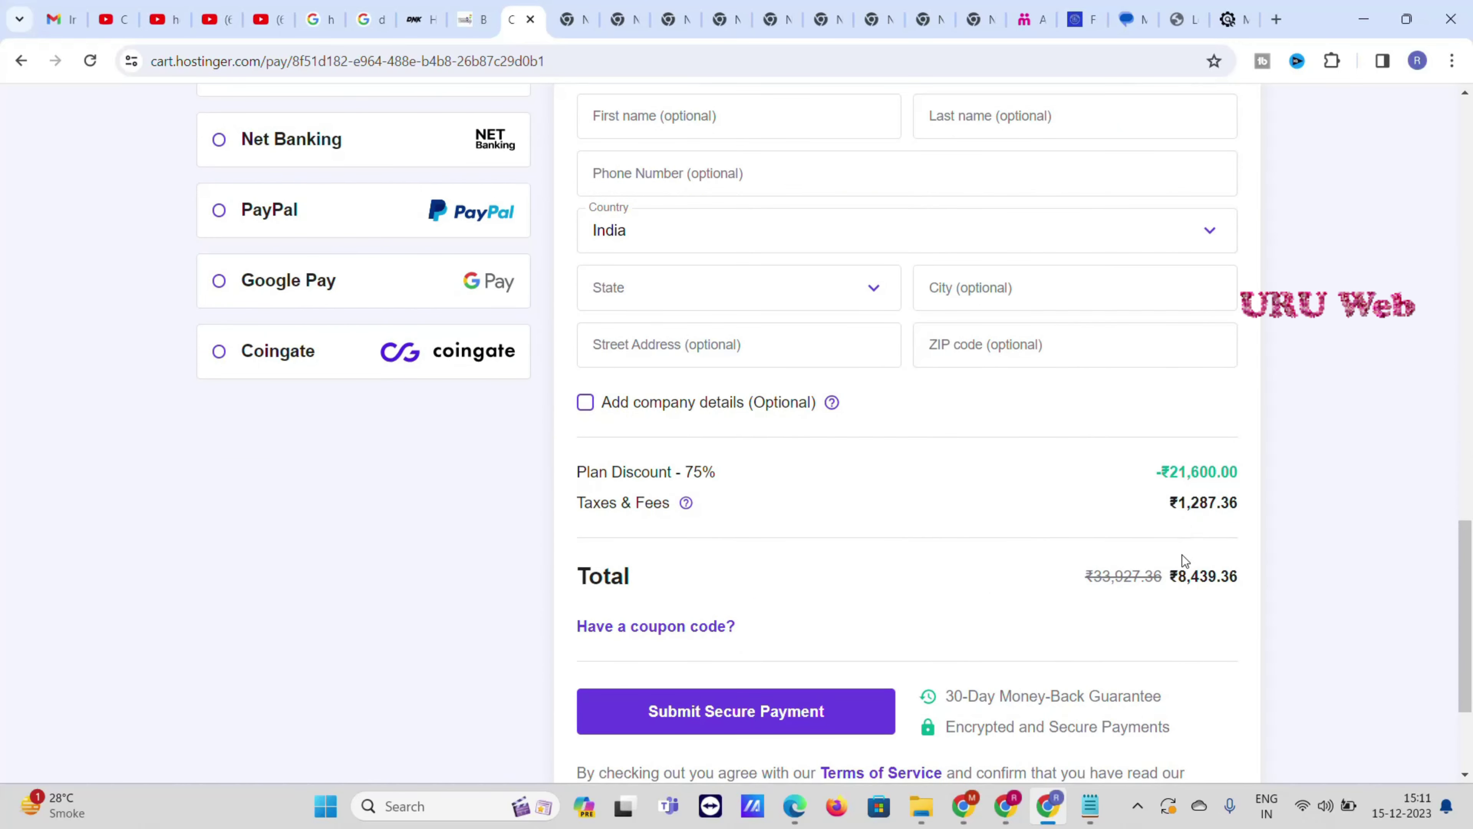
drag(1178, 577, 1218, 581)
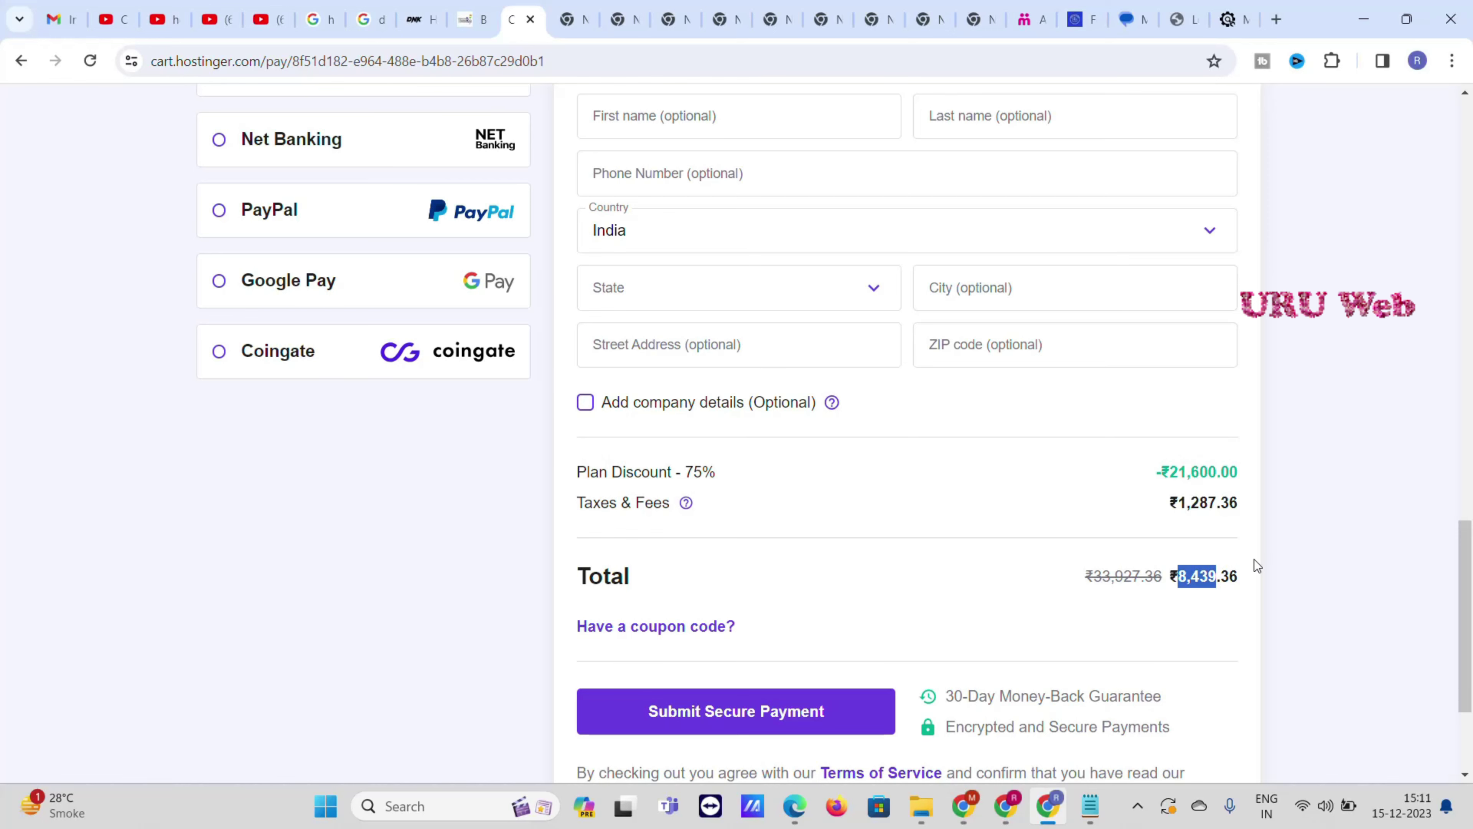
click(1191, 578)
Choose the 24-month billing period, bringing the total to ₹5,069.28
scroll(1038, 504, up, 15)
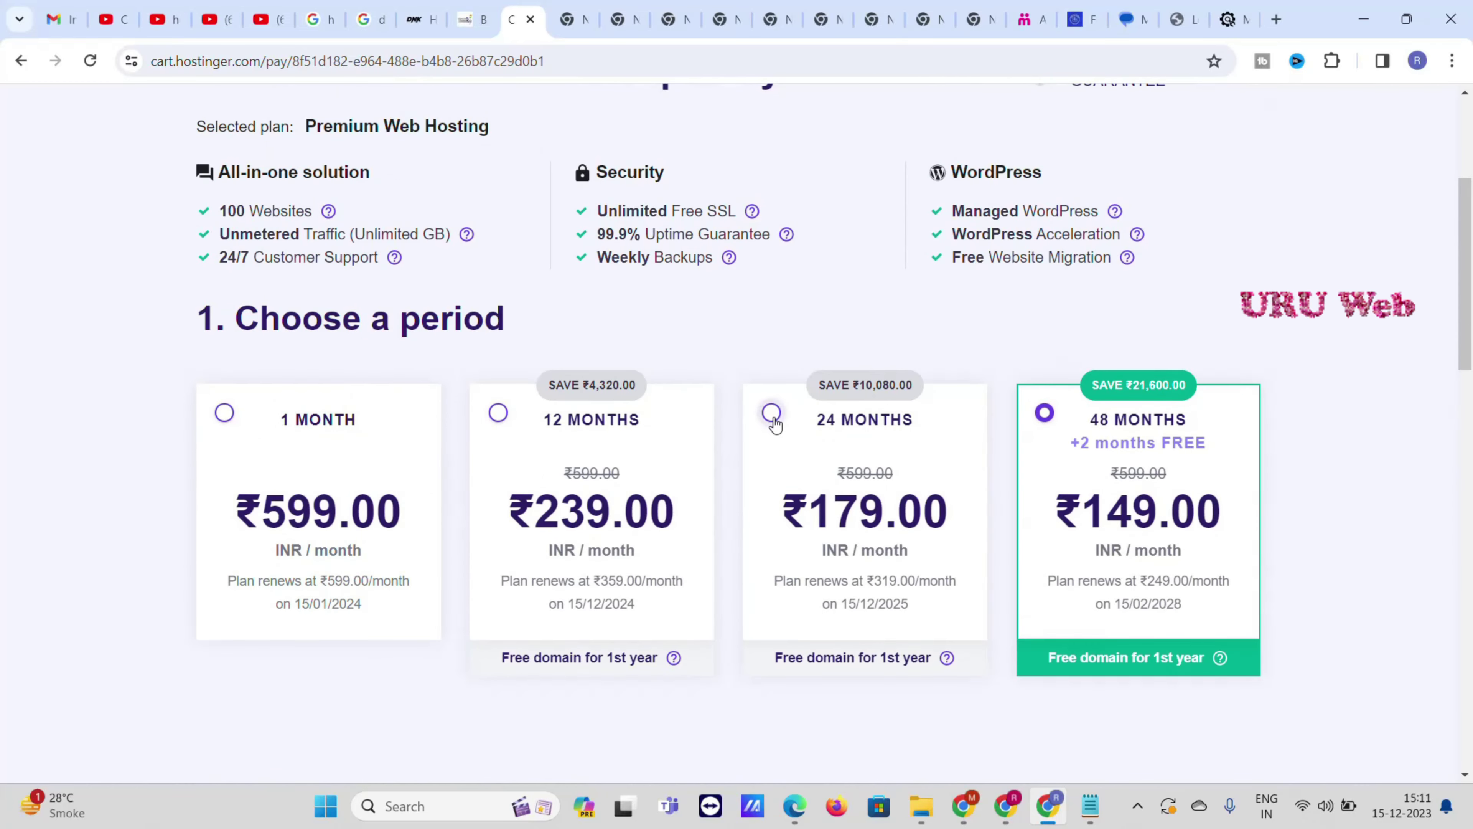
click(772, 413)
scroll(1020, 431, down, 15)
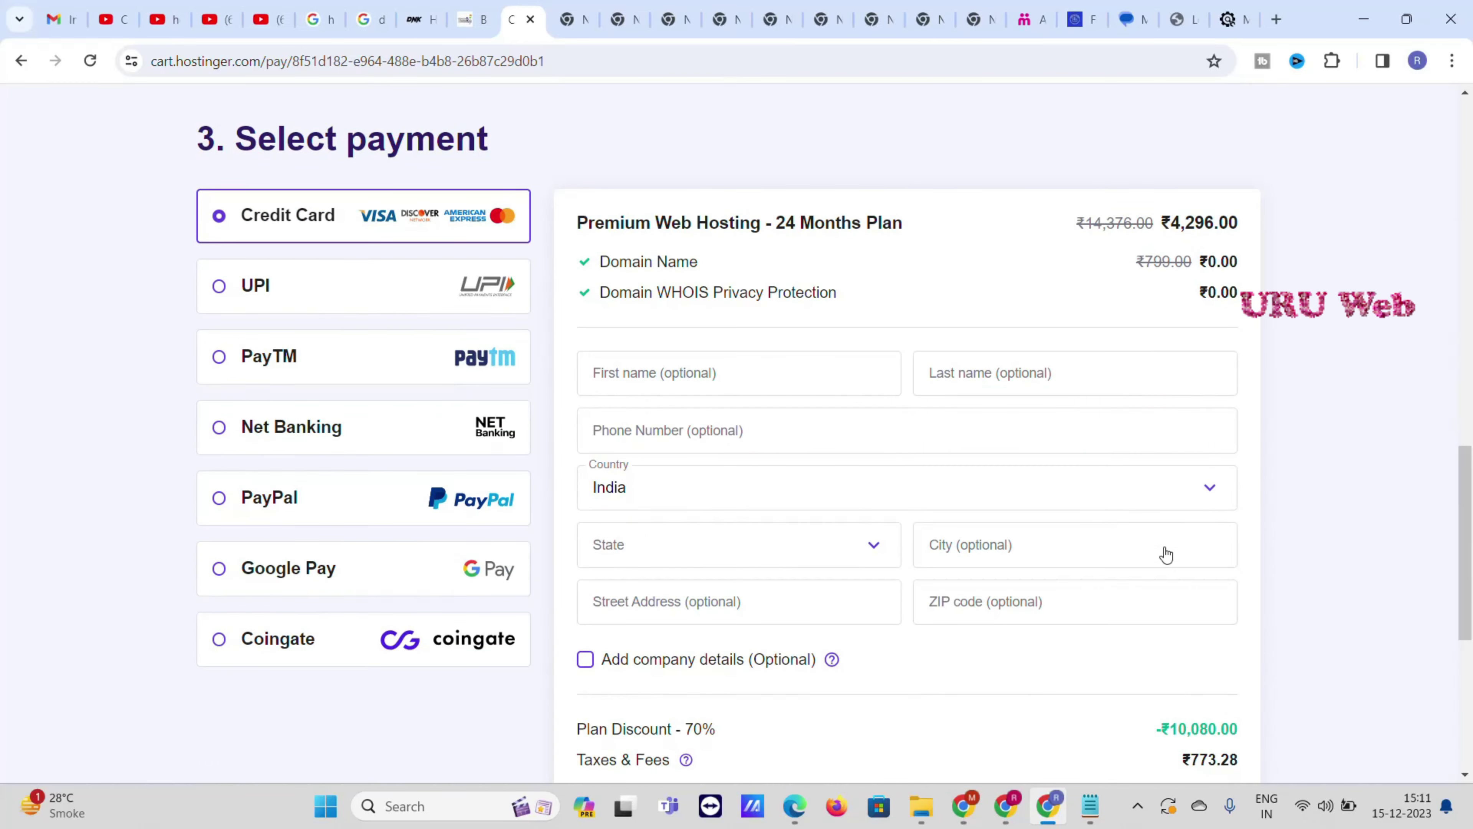
scroll(1130, 593, down, 4)
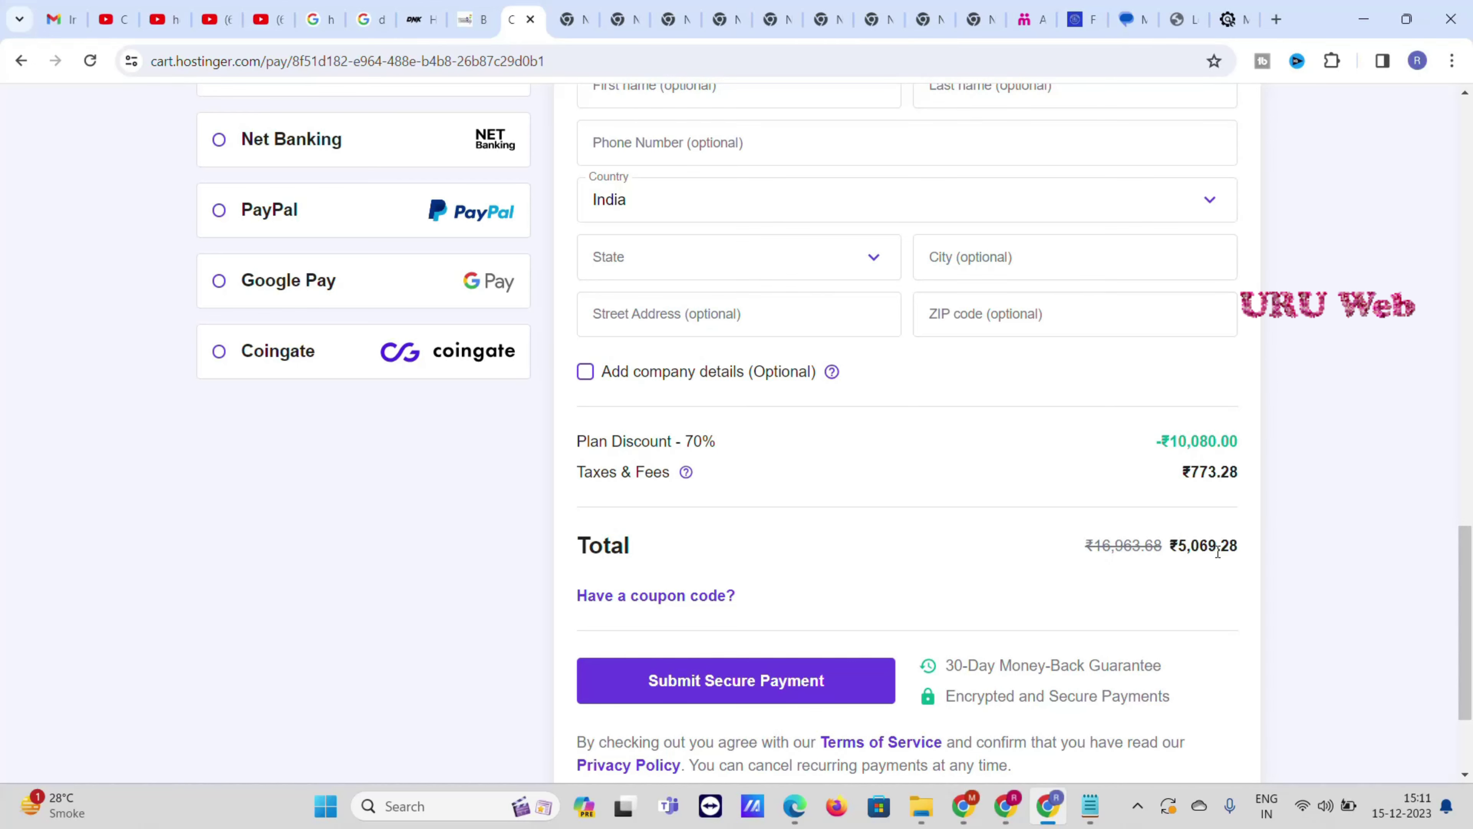
scroll(1221, 554, up, 15)
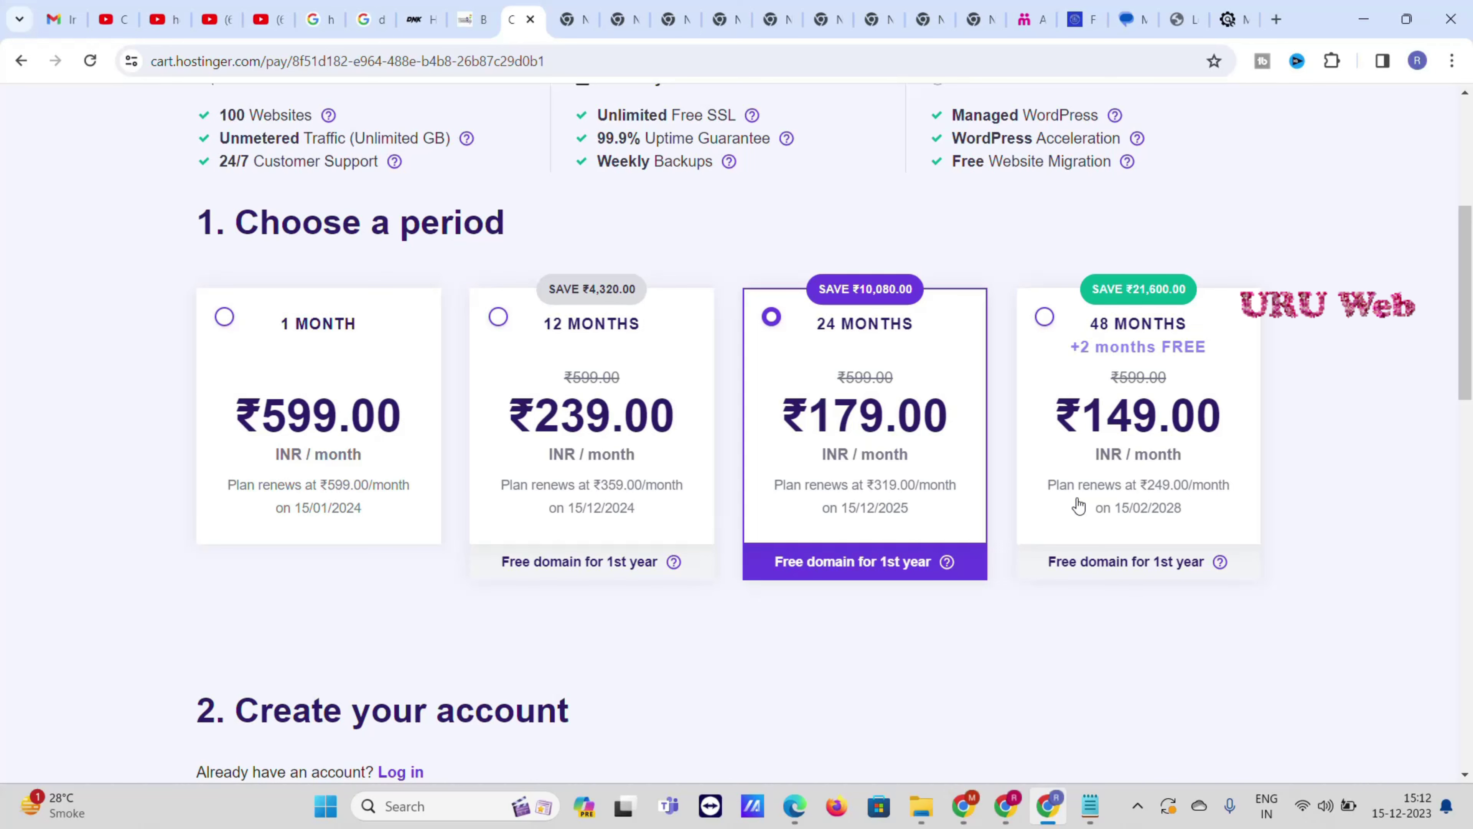
scroll(1078, 505, down, 5)
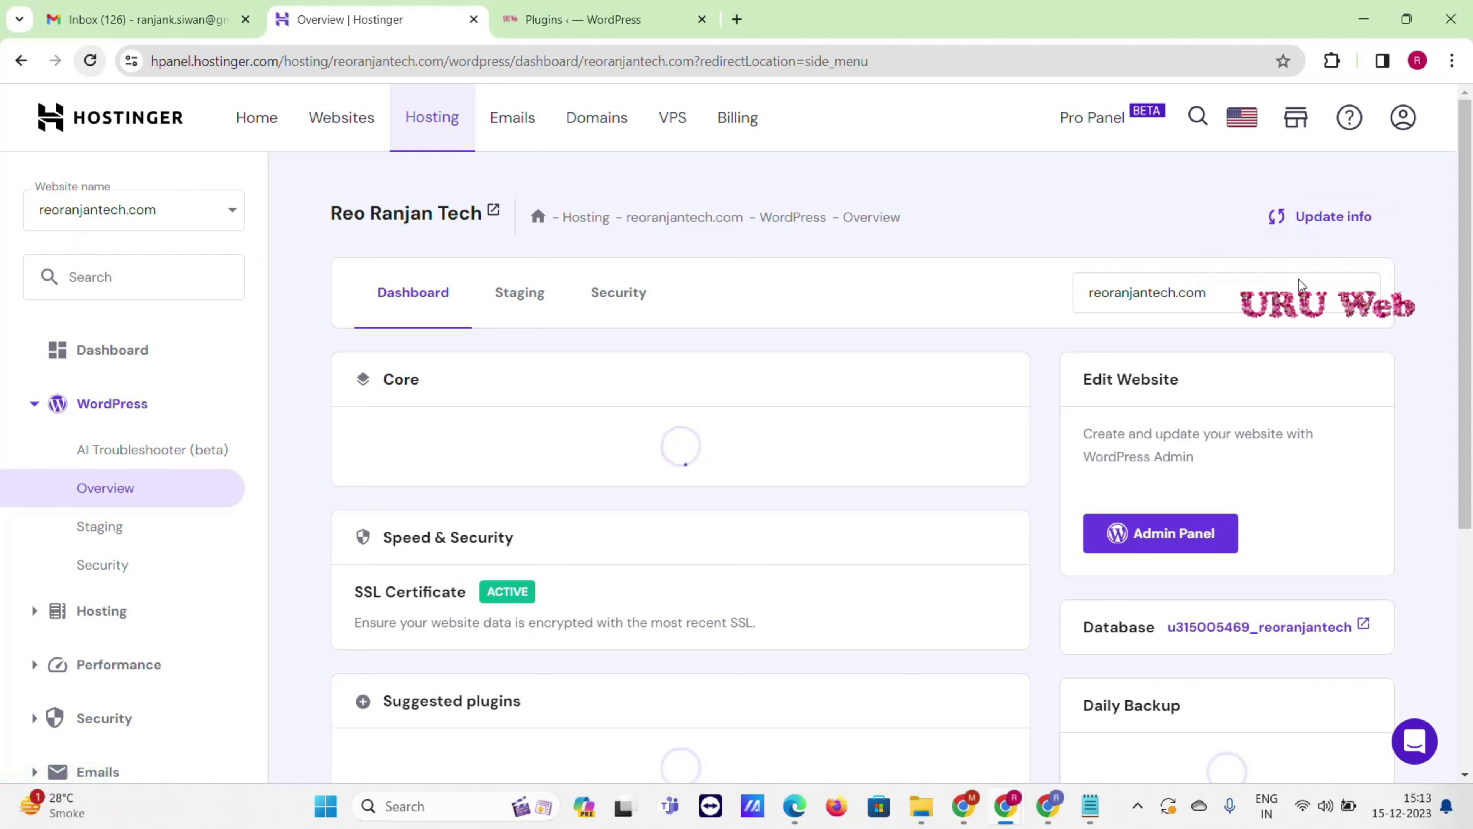
Switch to the test subdomain's dashboard and start another WordPress install from Site Installs
click(1225, 301)
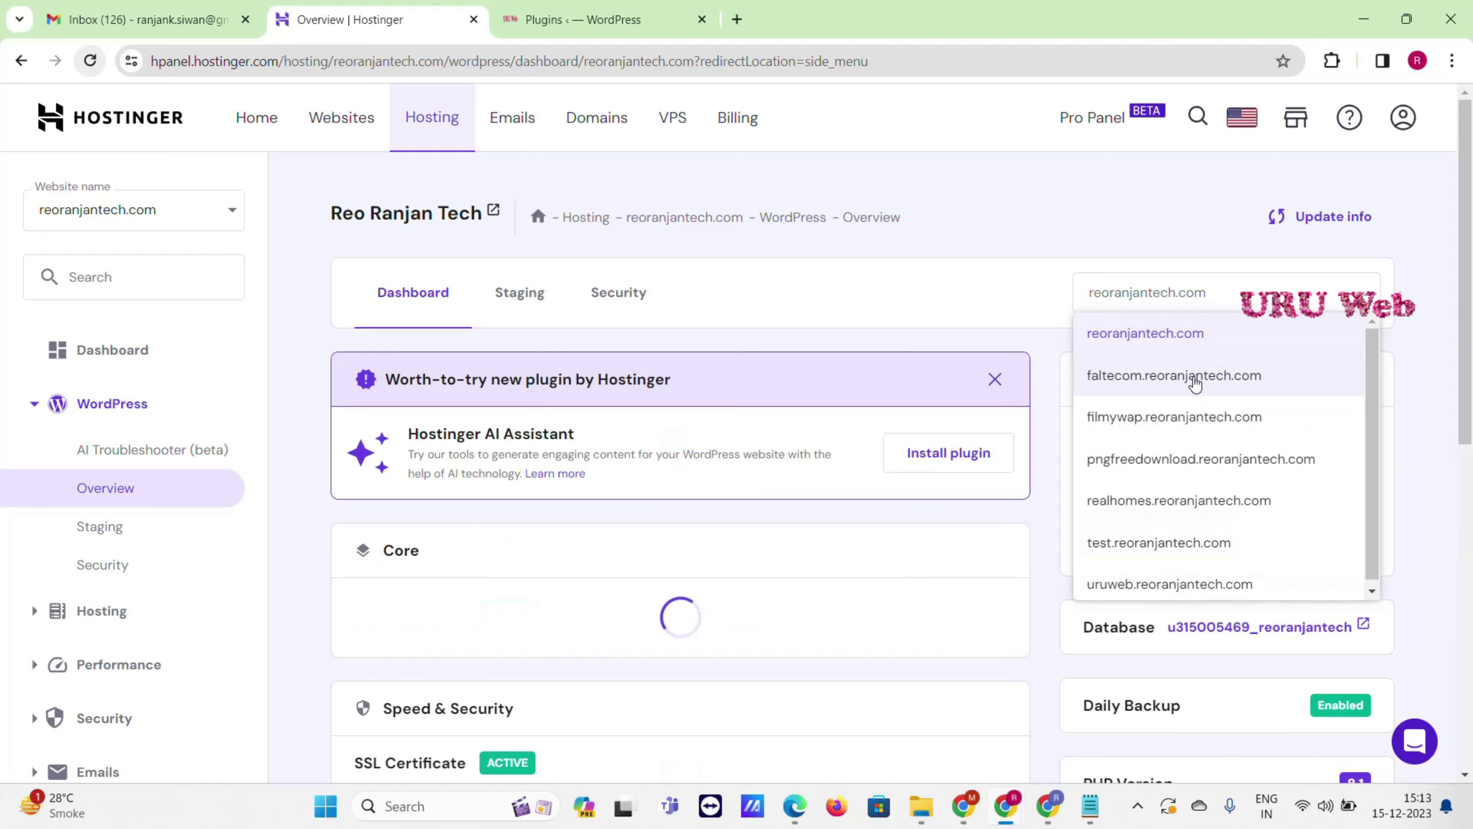
click(1209, 544)
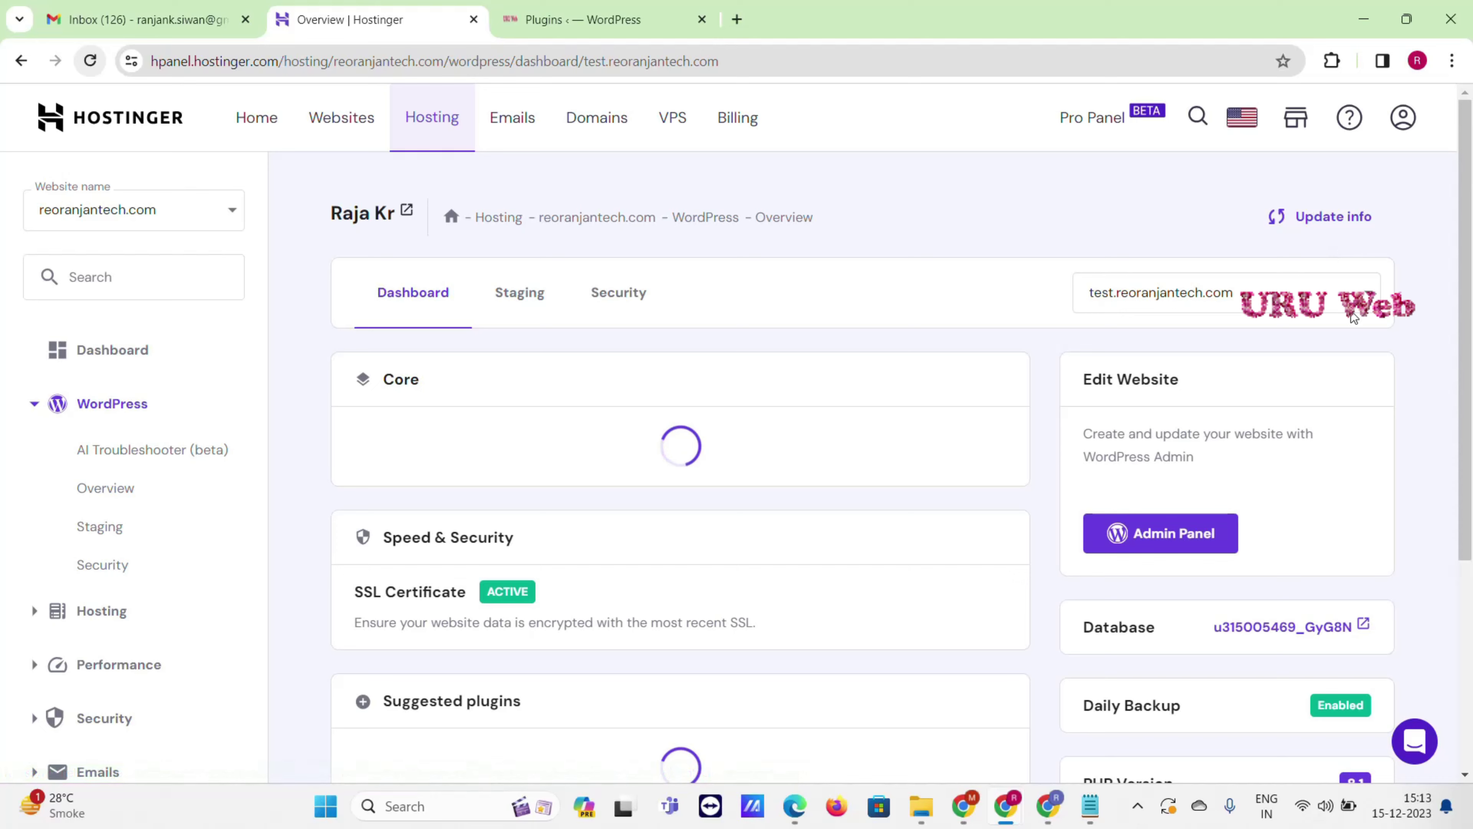
scroll(958, 371, down, 5)
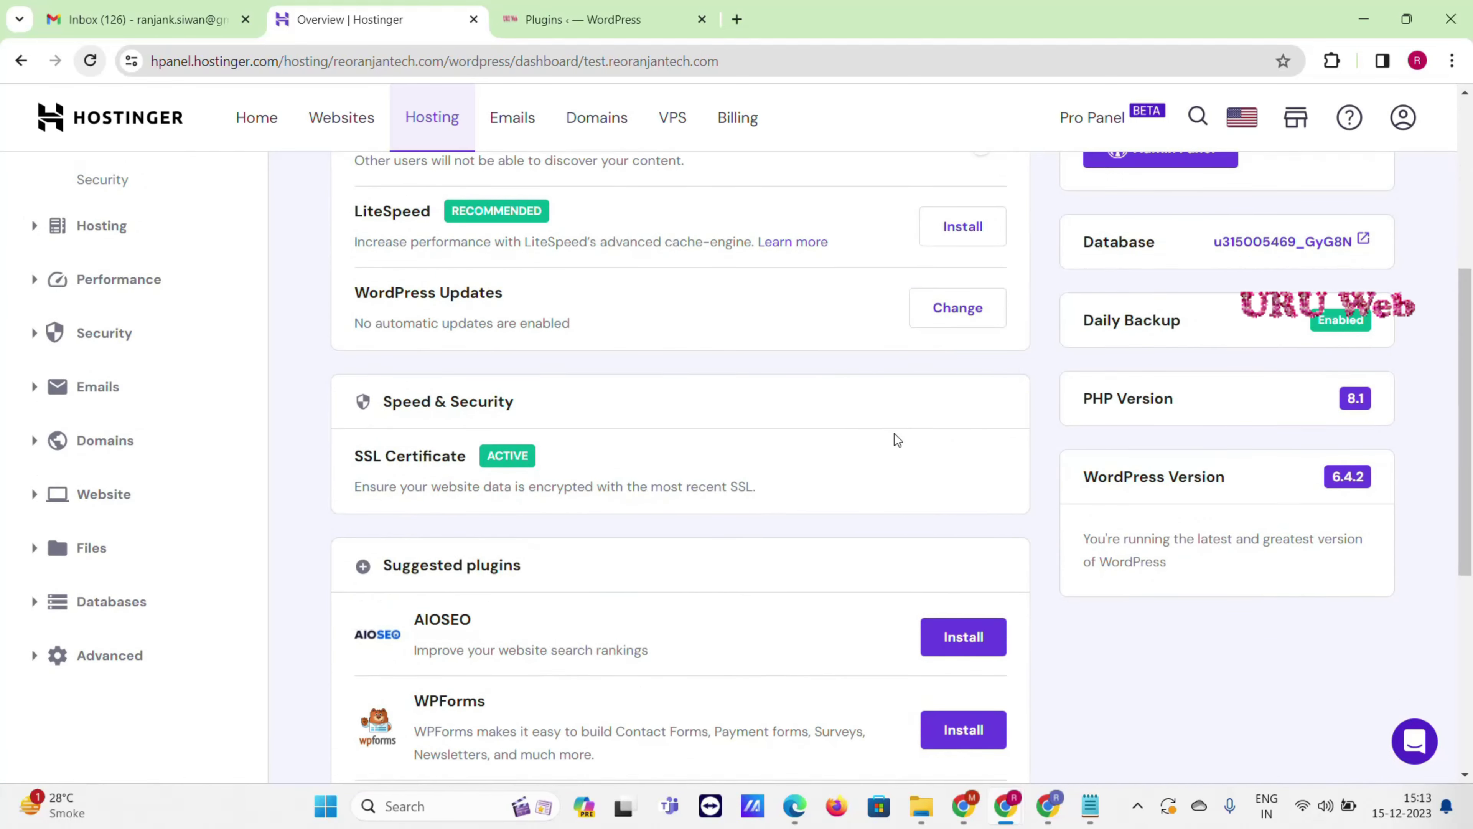
scroll(893, 436, up, 5)
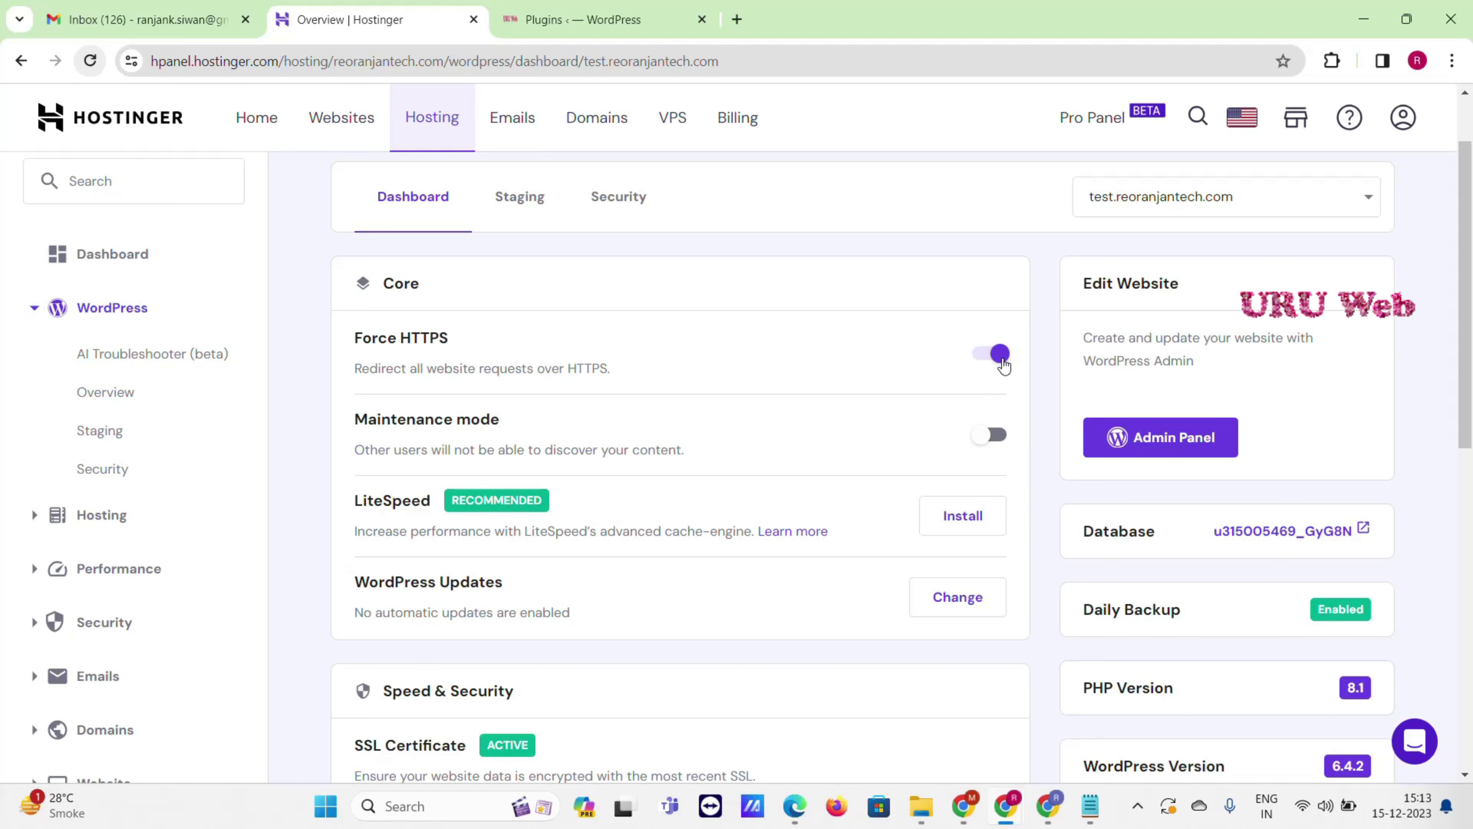
scroll(1004, 364, down, 15)
drag(551, 614, 360, 581)
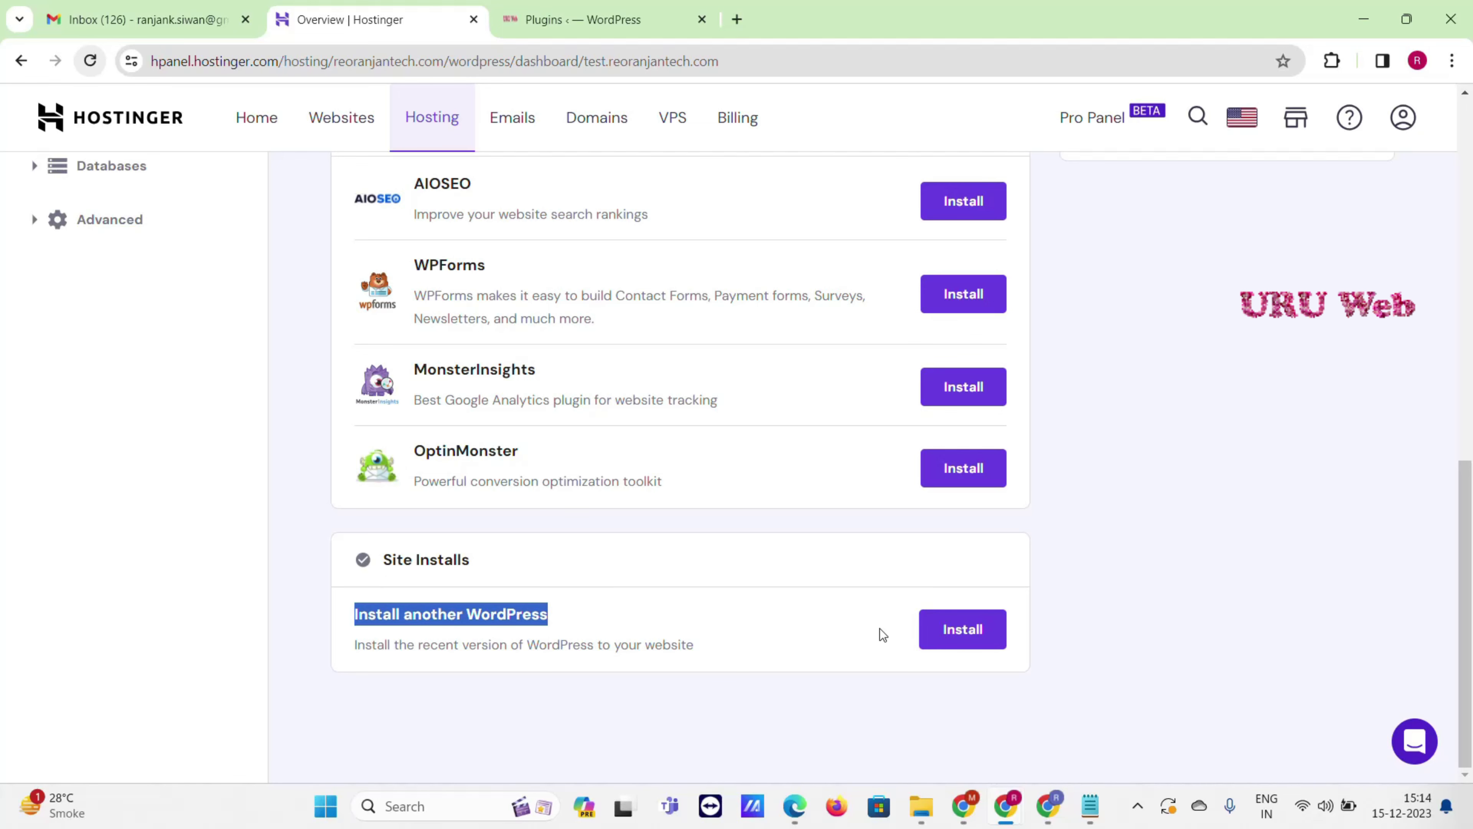
click(986, 638)
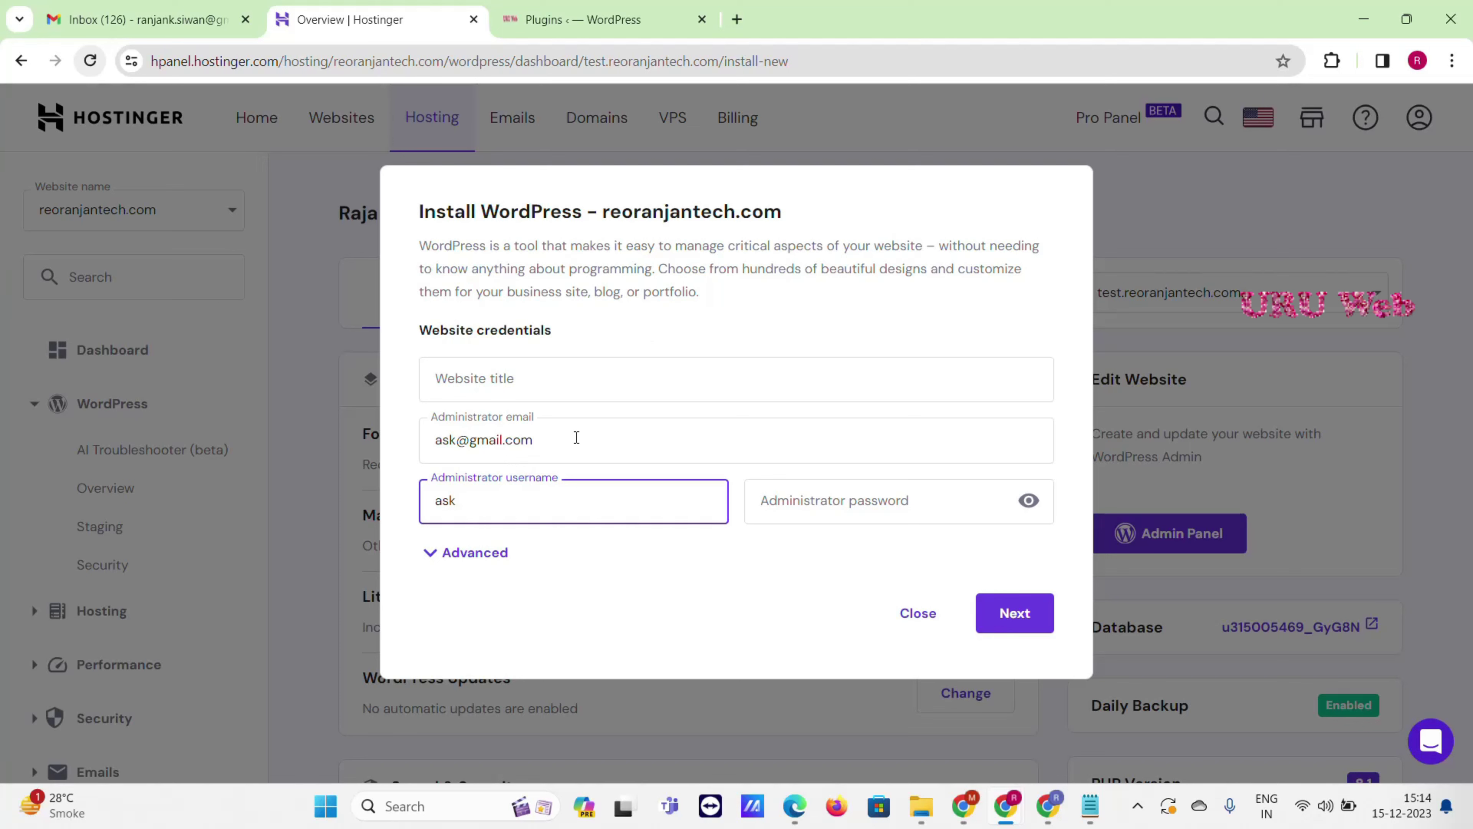
Install WordPress 6.4.2 in English using the suggested site title, an admin username and password
click(484, 379)
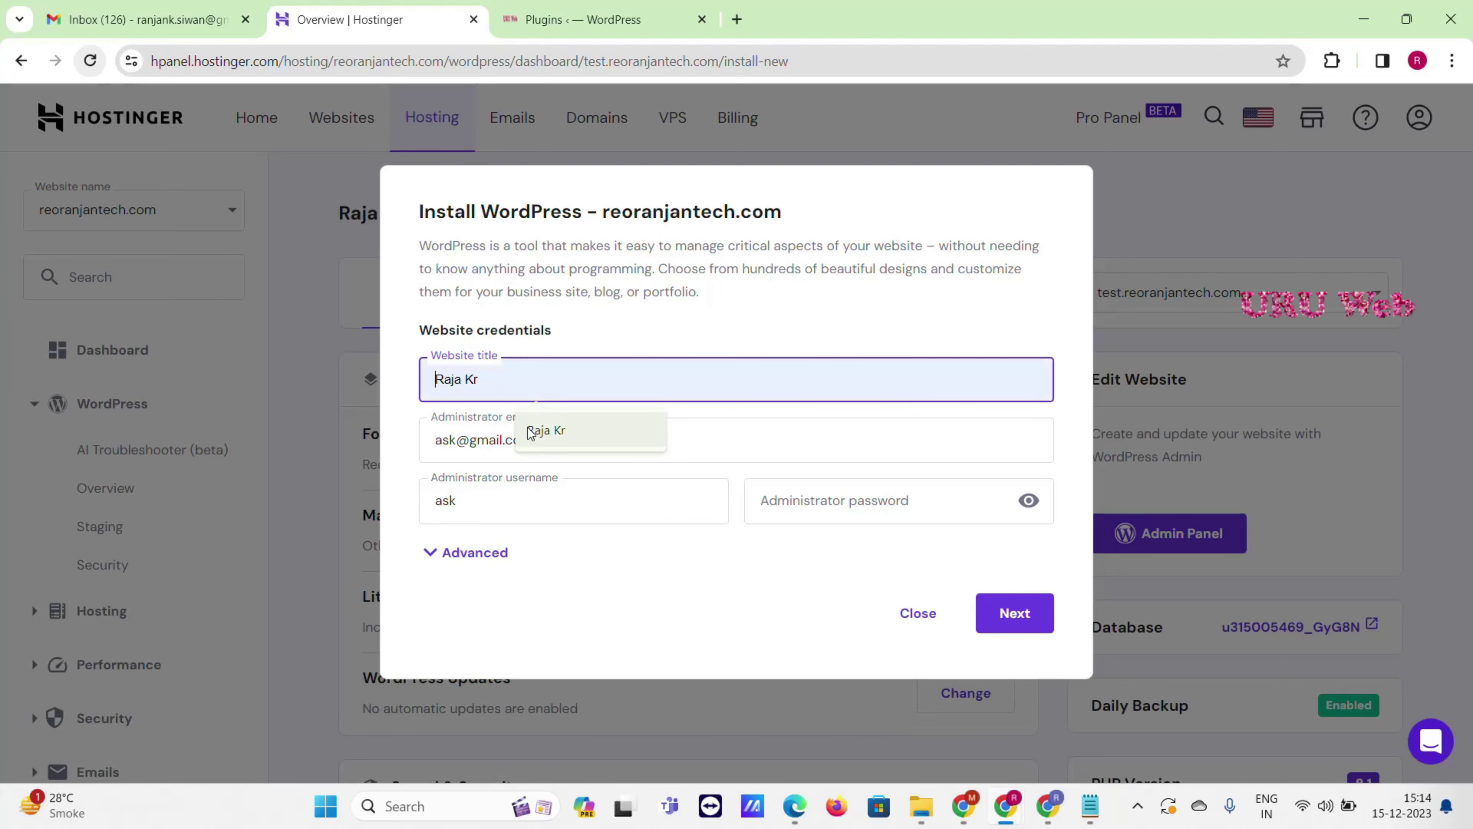
click(545, 430)
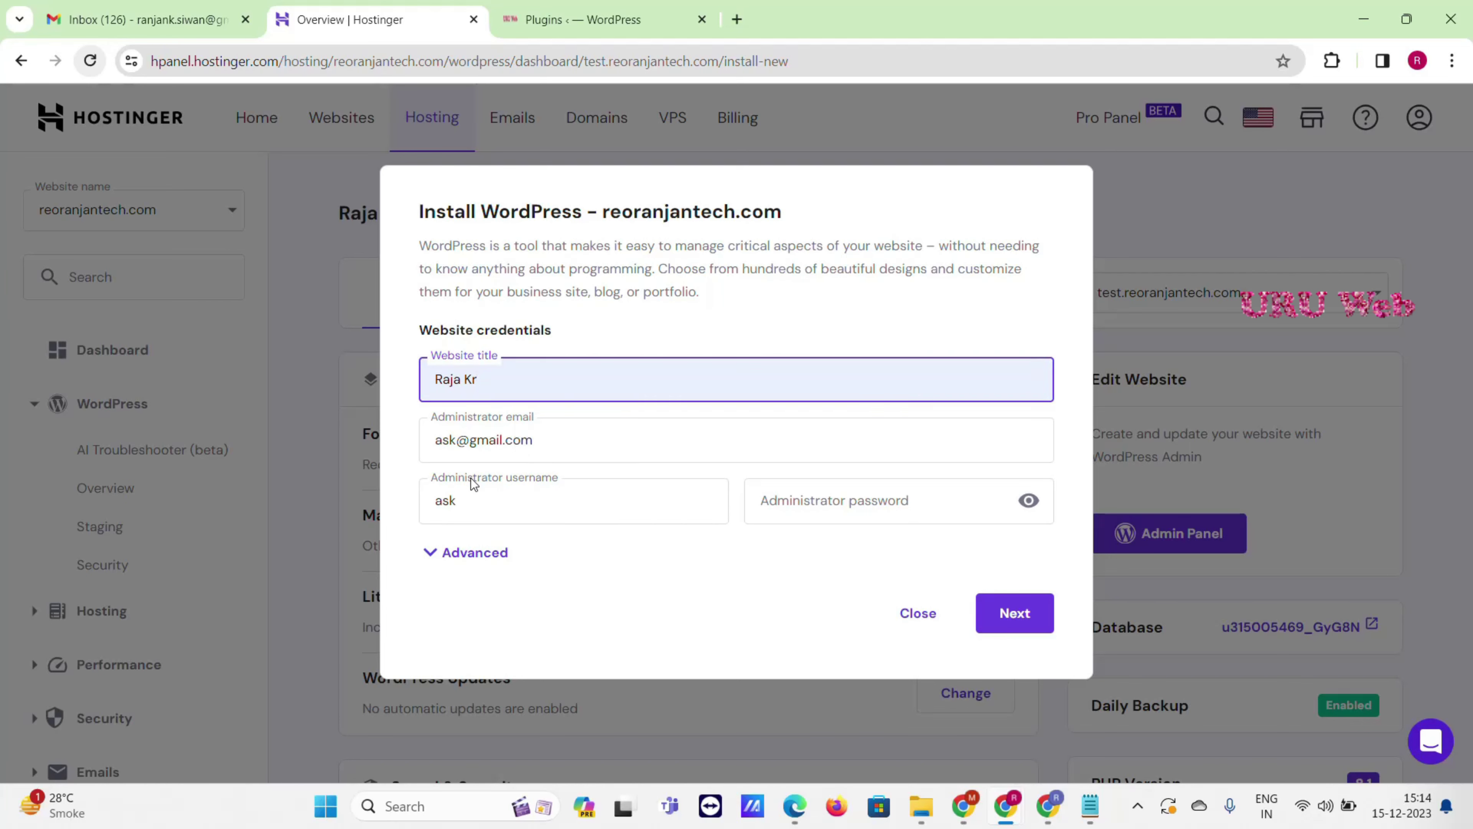
click(482, 497)
click(797, 500)
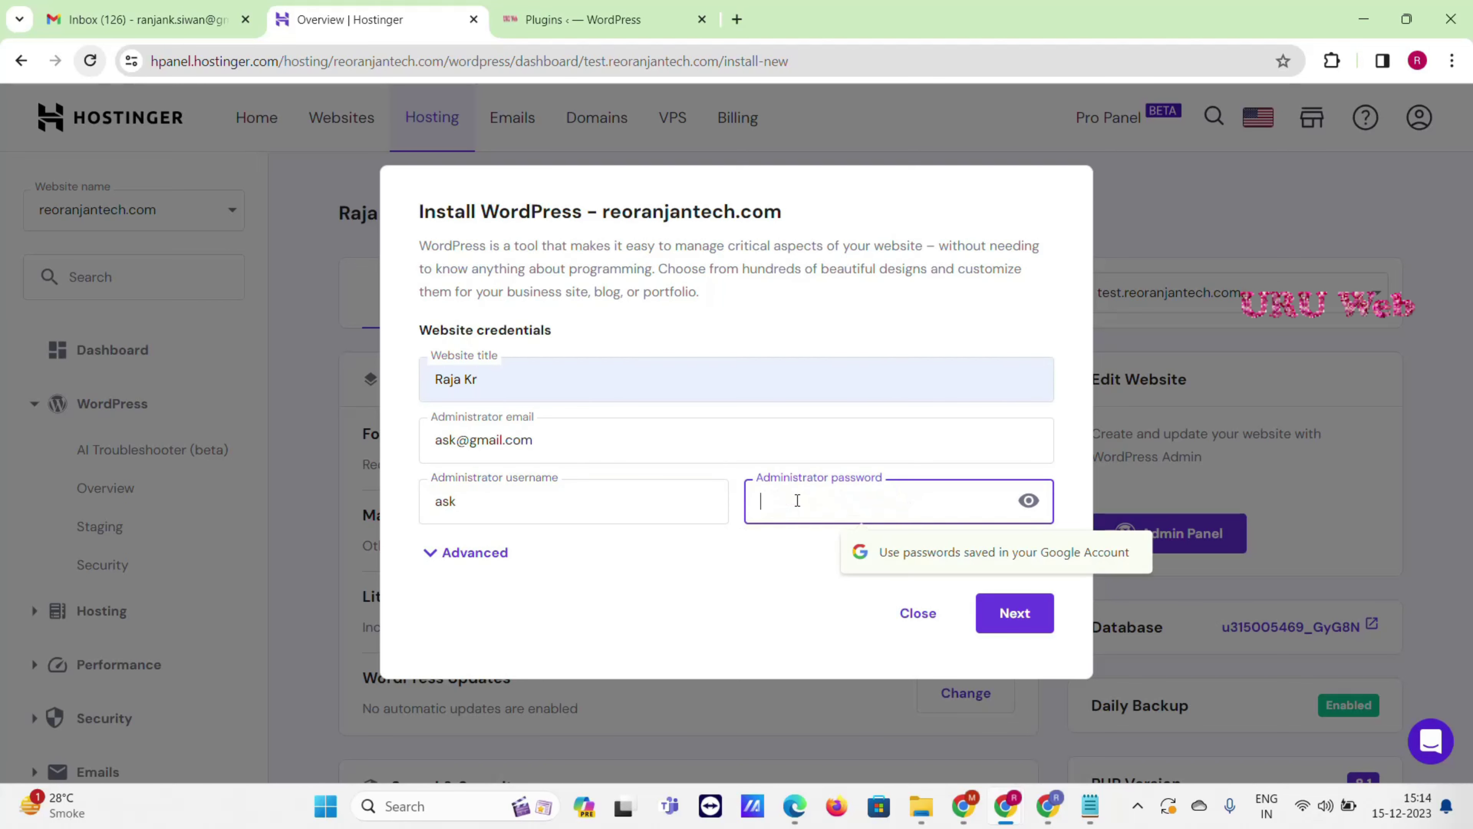
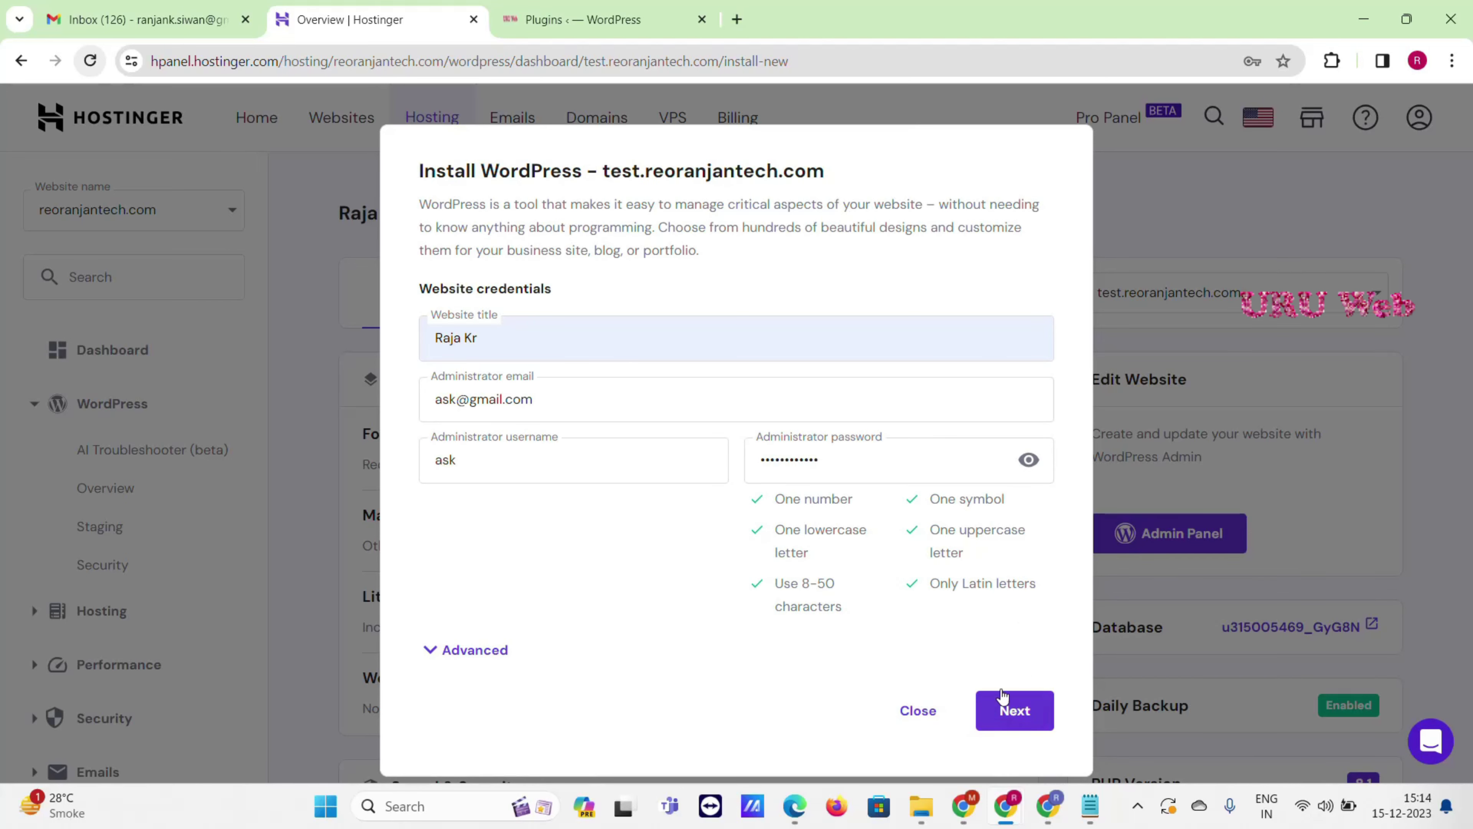
click(1012, 715)
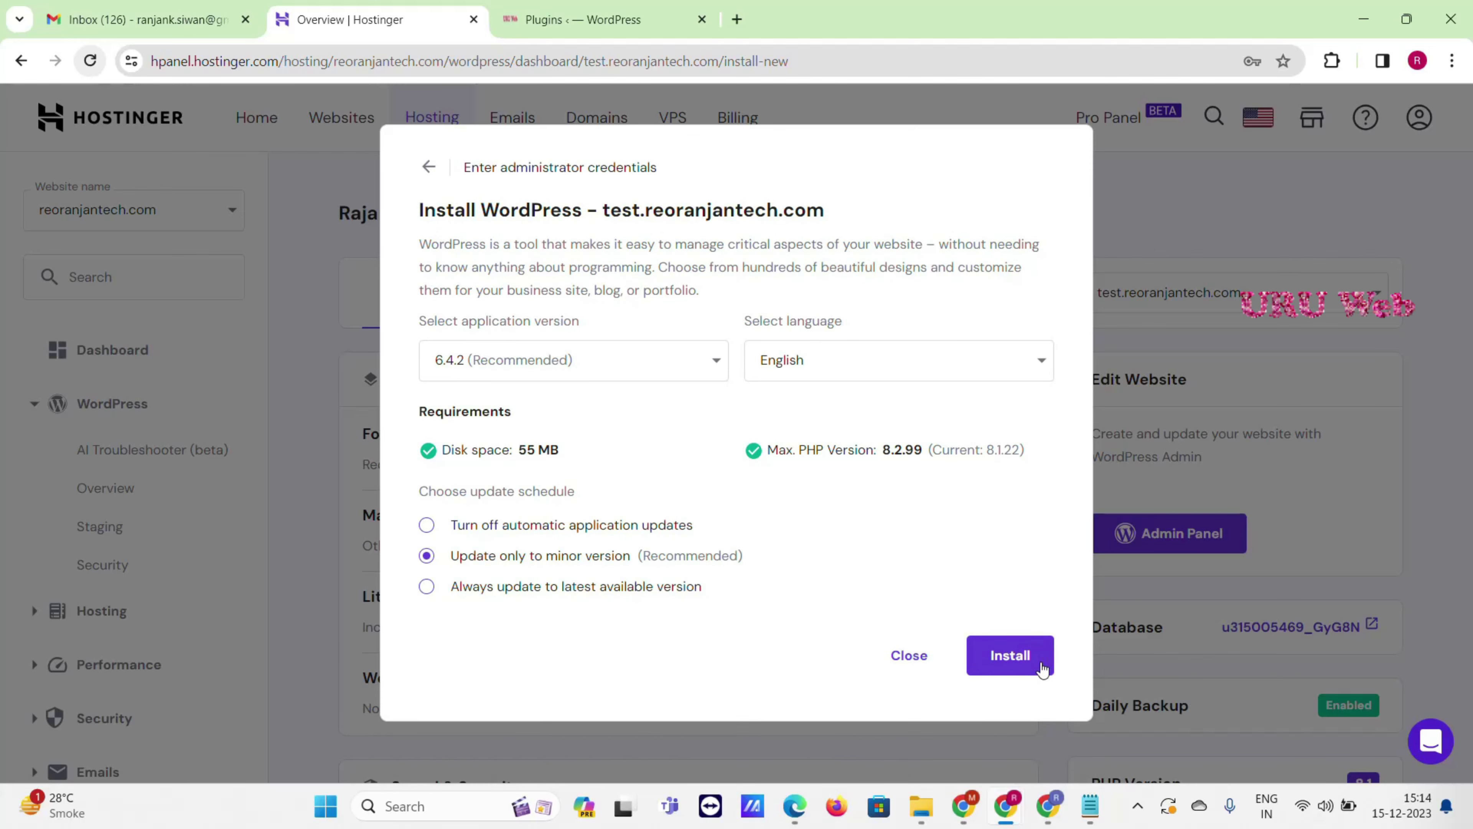
click(1011, 655)
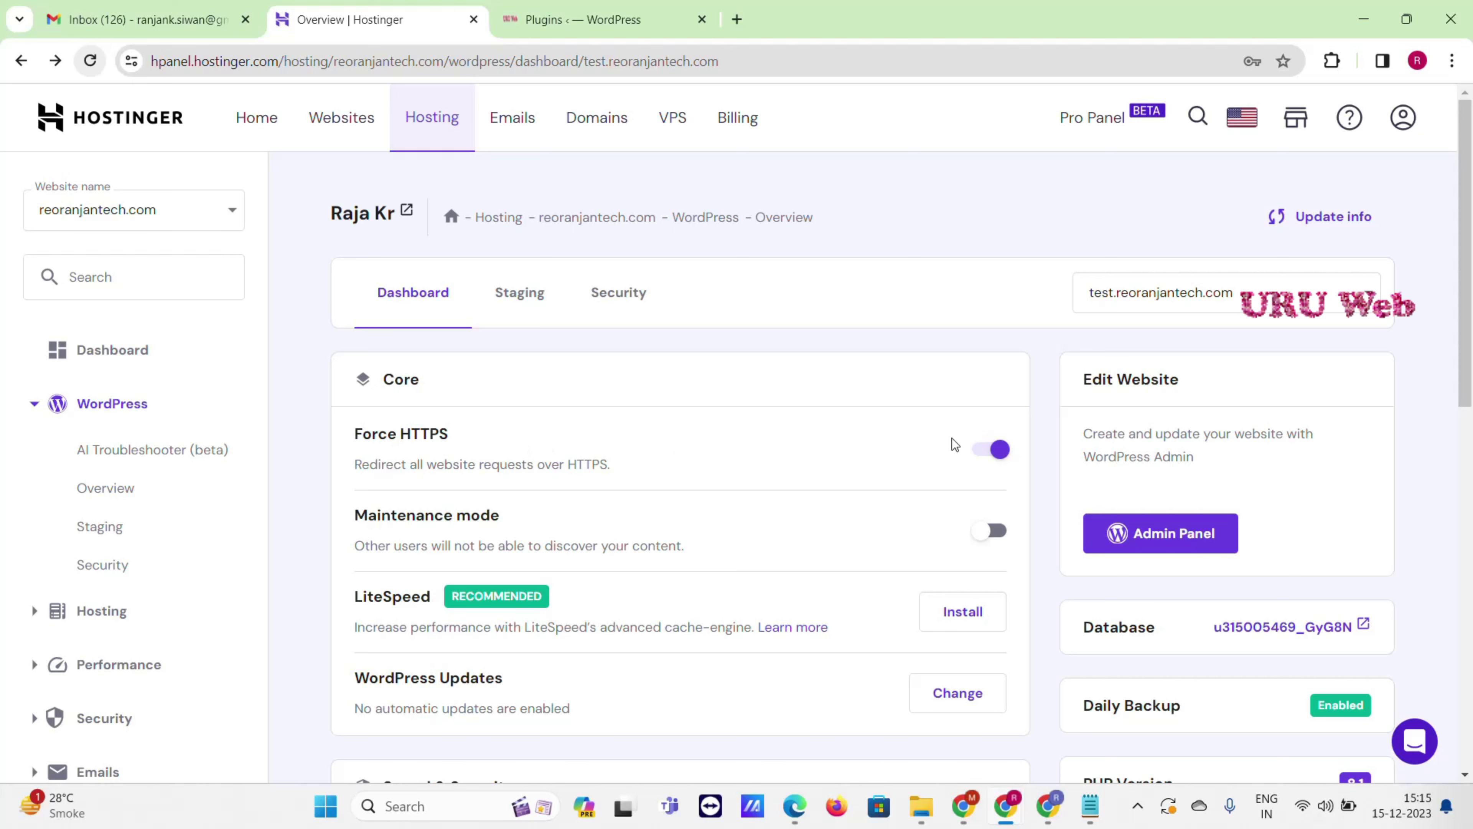
Go to the test site's WordPress admin and its General Settings
click(1166, 543)
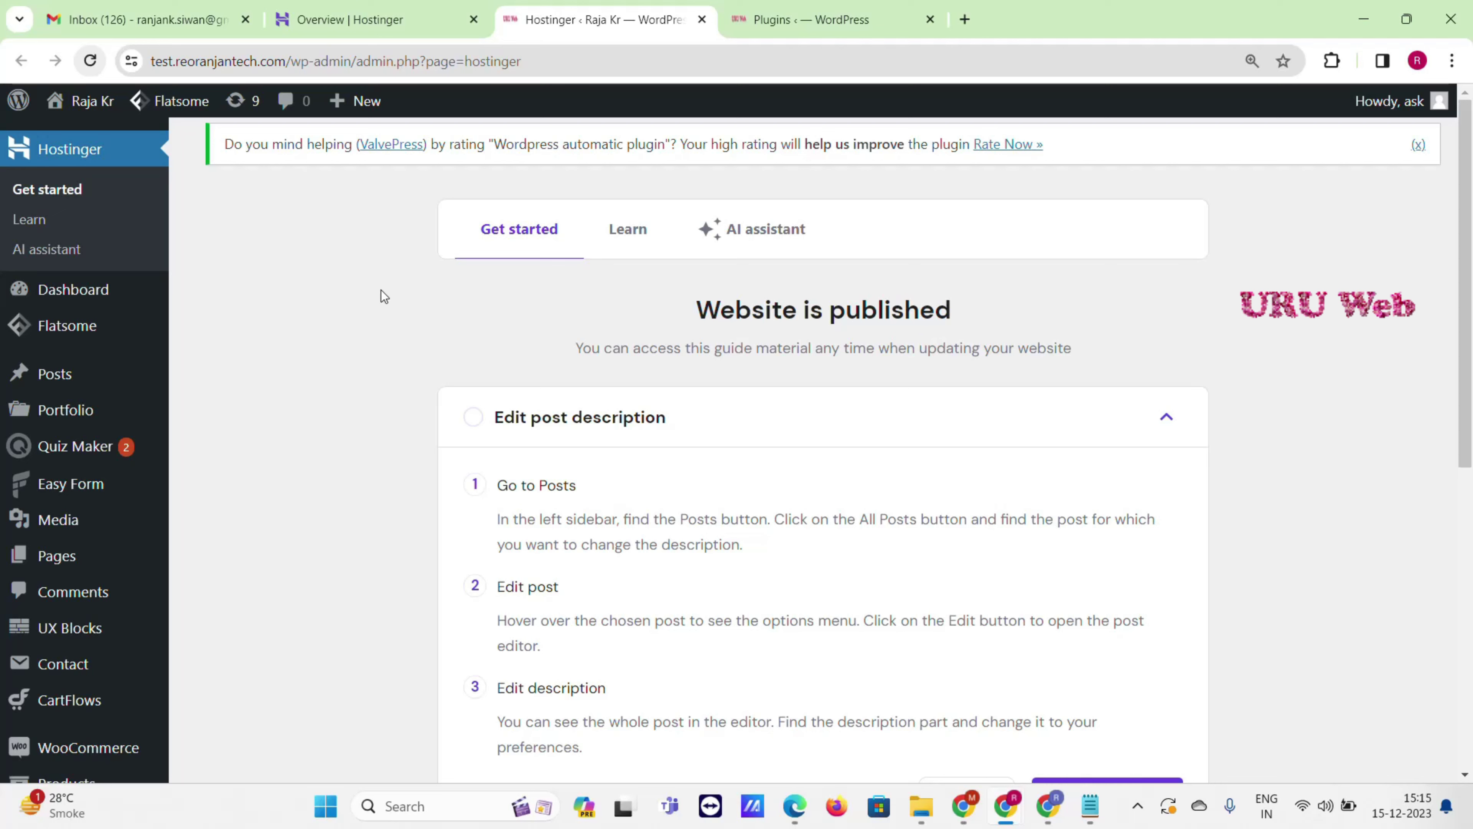
scroll(141, 431, down, 3)
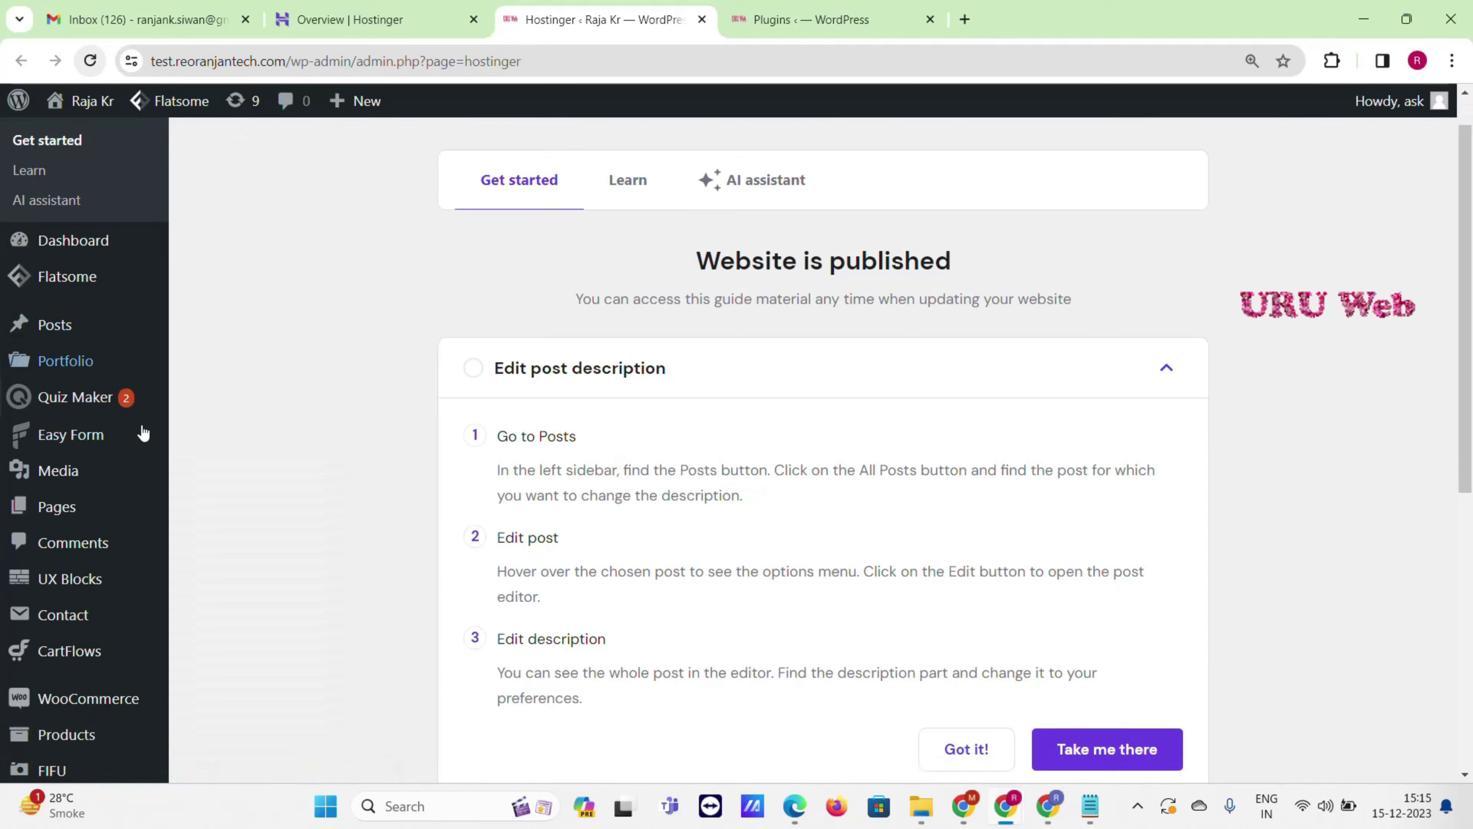
scroll(92, 668, down, 5)
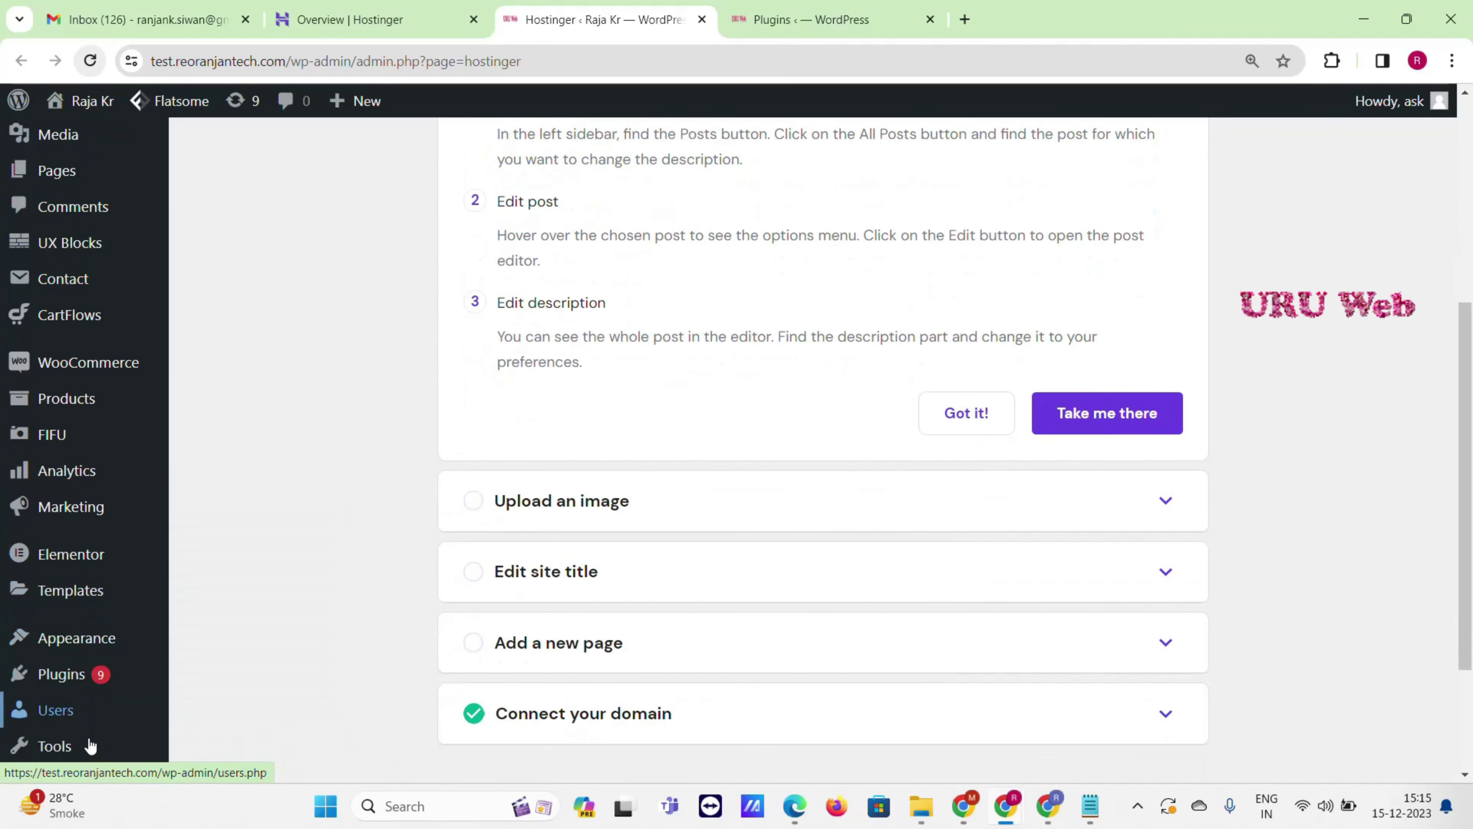
mouse_move(69, 688)
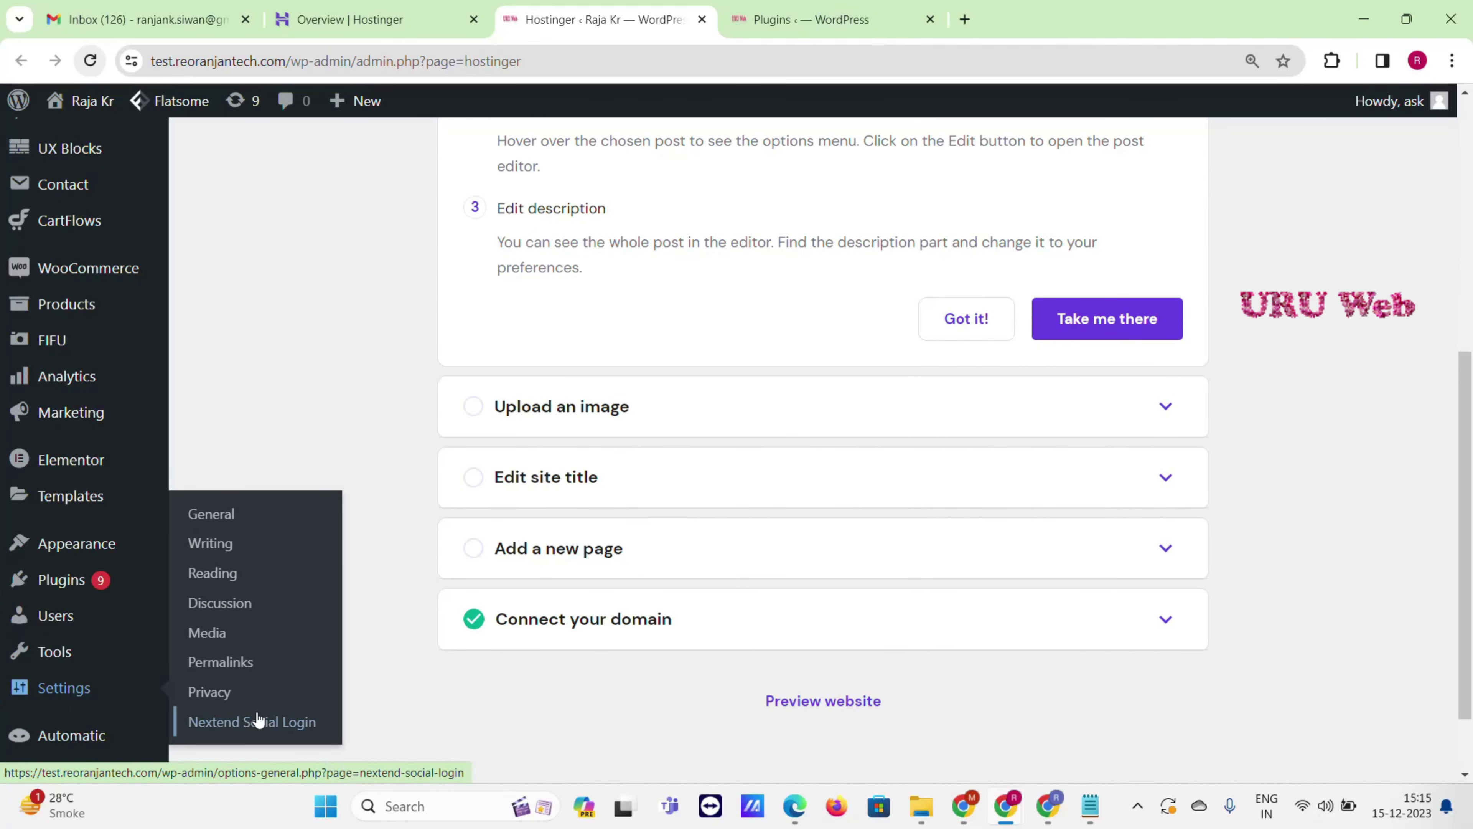
click(238, 523)
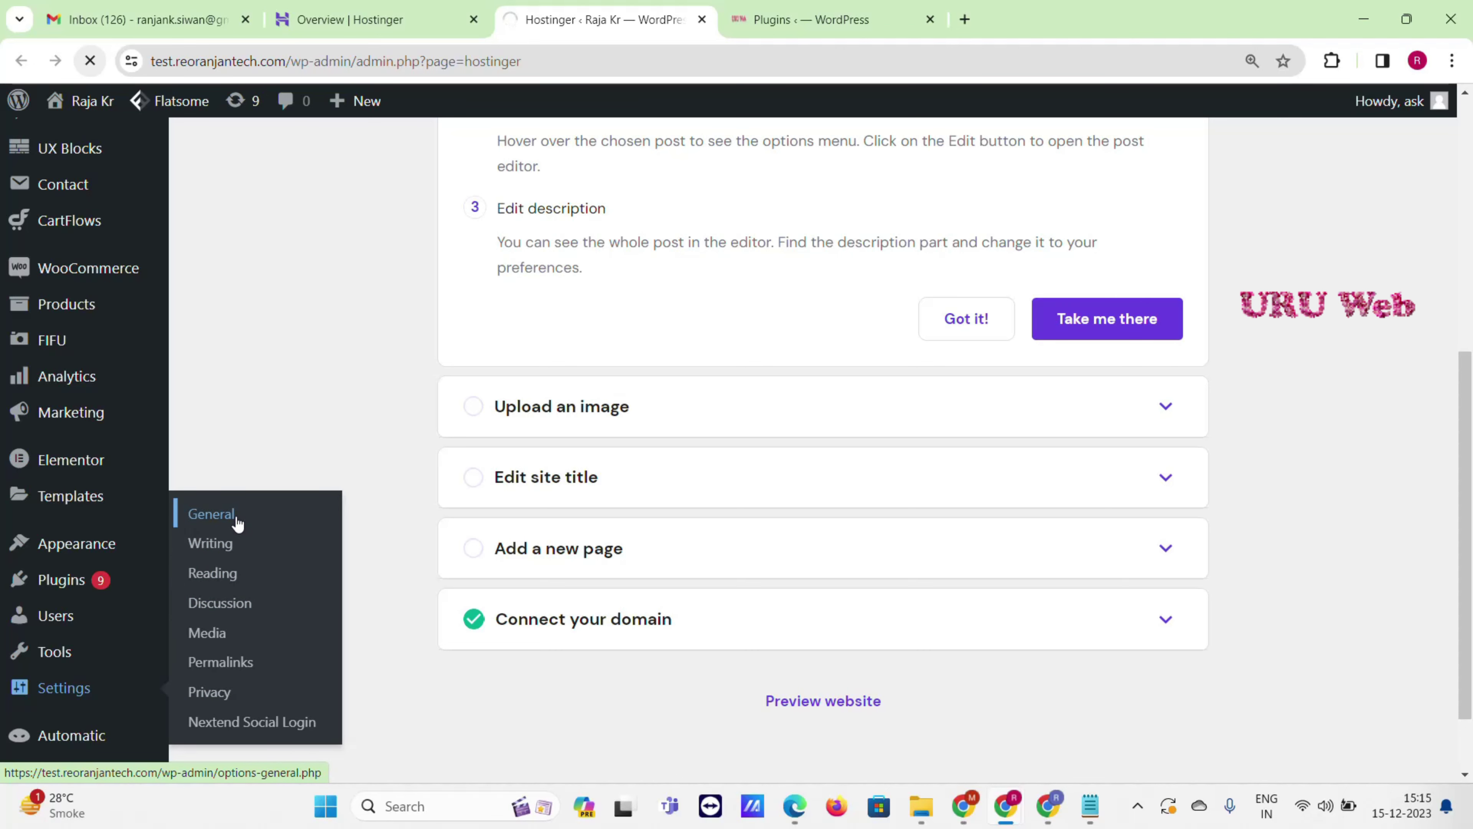
Set the tagline to 'Sarkari Naukri Result Sabse Tej' and keep the timezone at UTC+5:30
scroll(516, 521, down, 2)
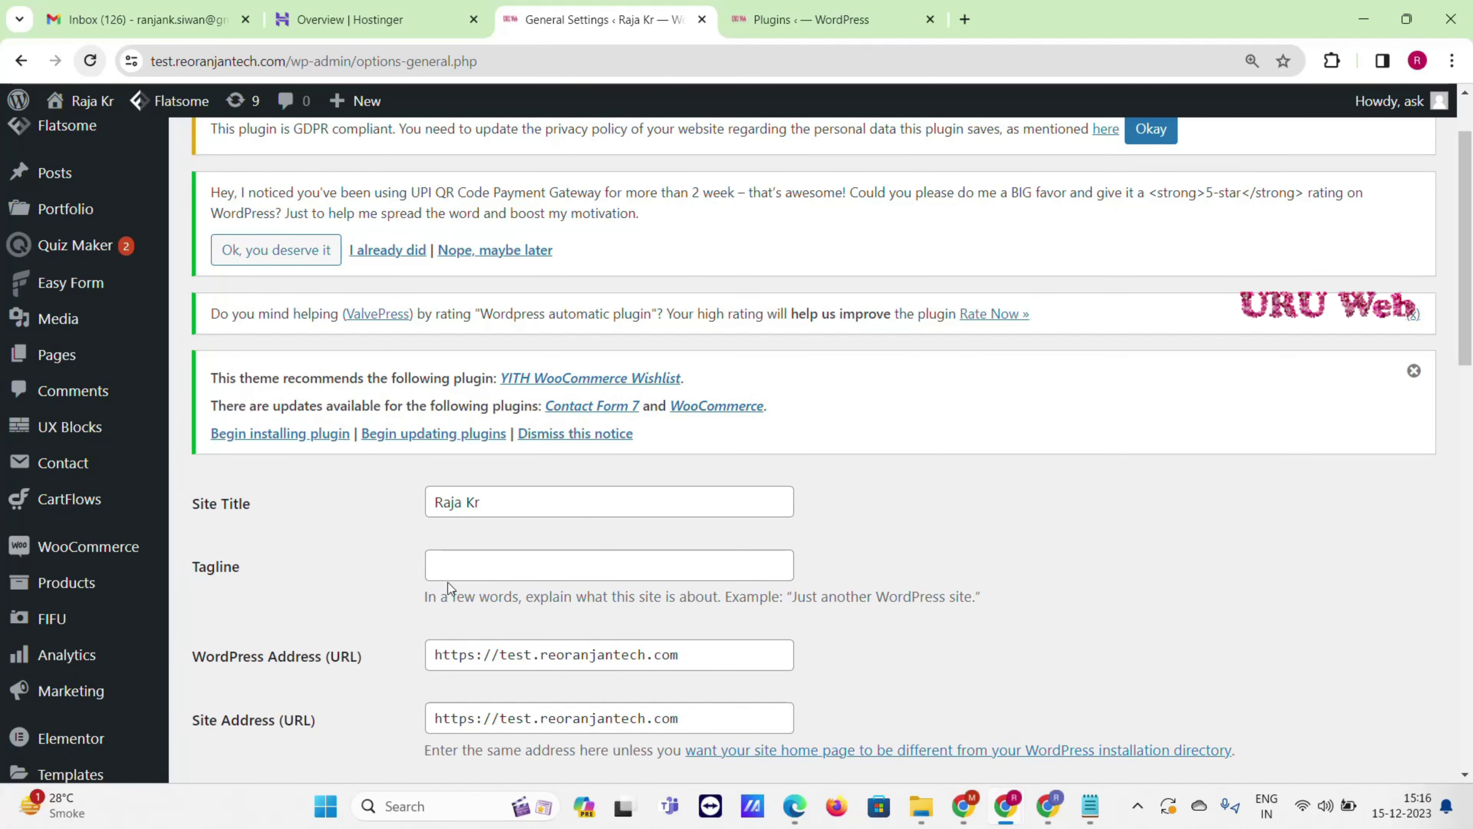
click(458, 566)
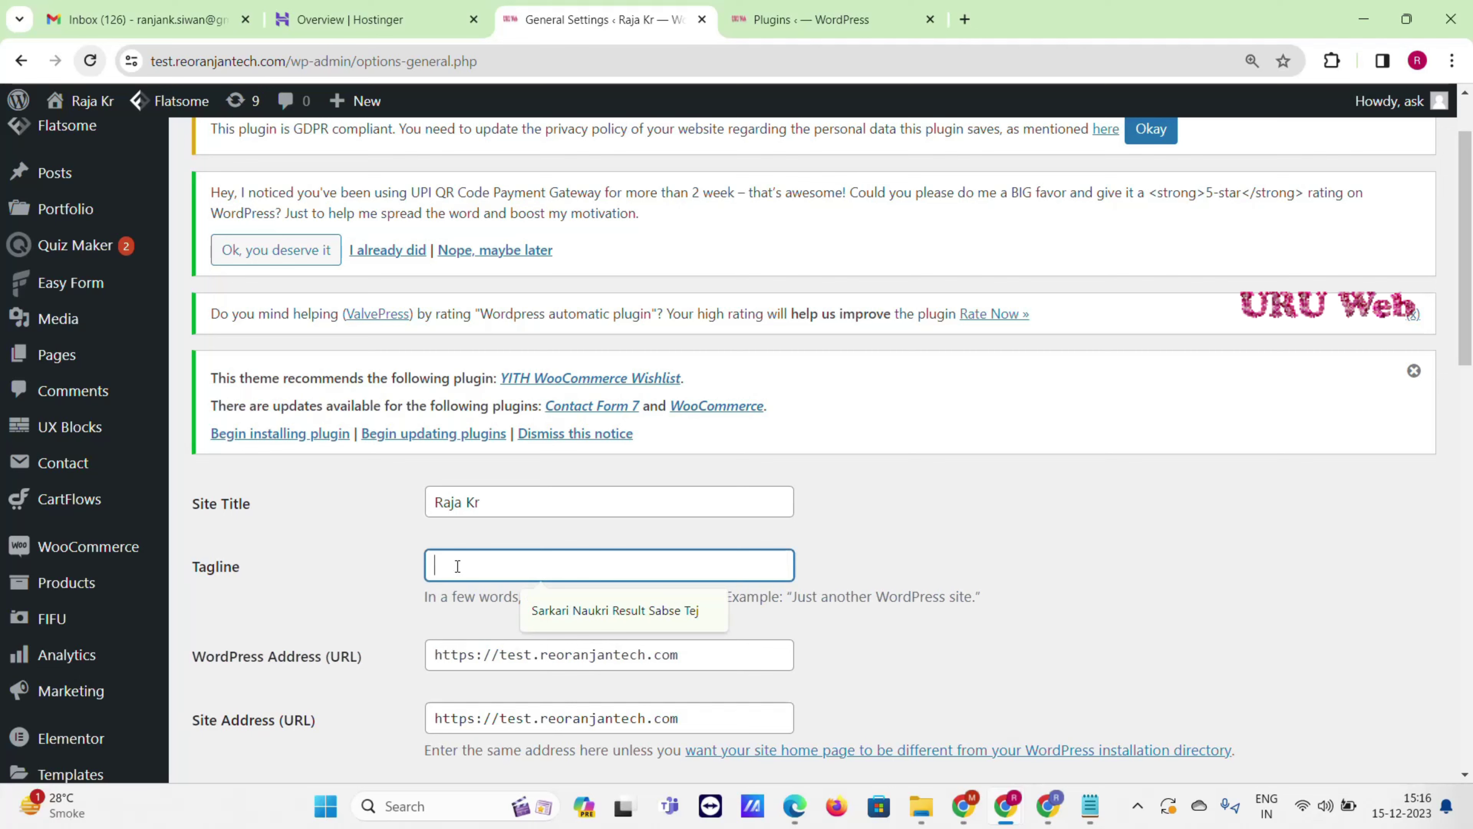
click(533, 609)
scroll(777, 511, down, 5)
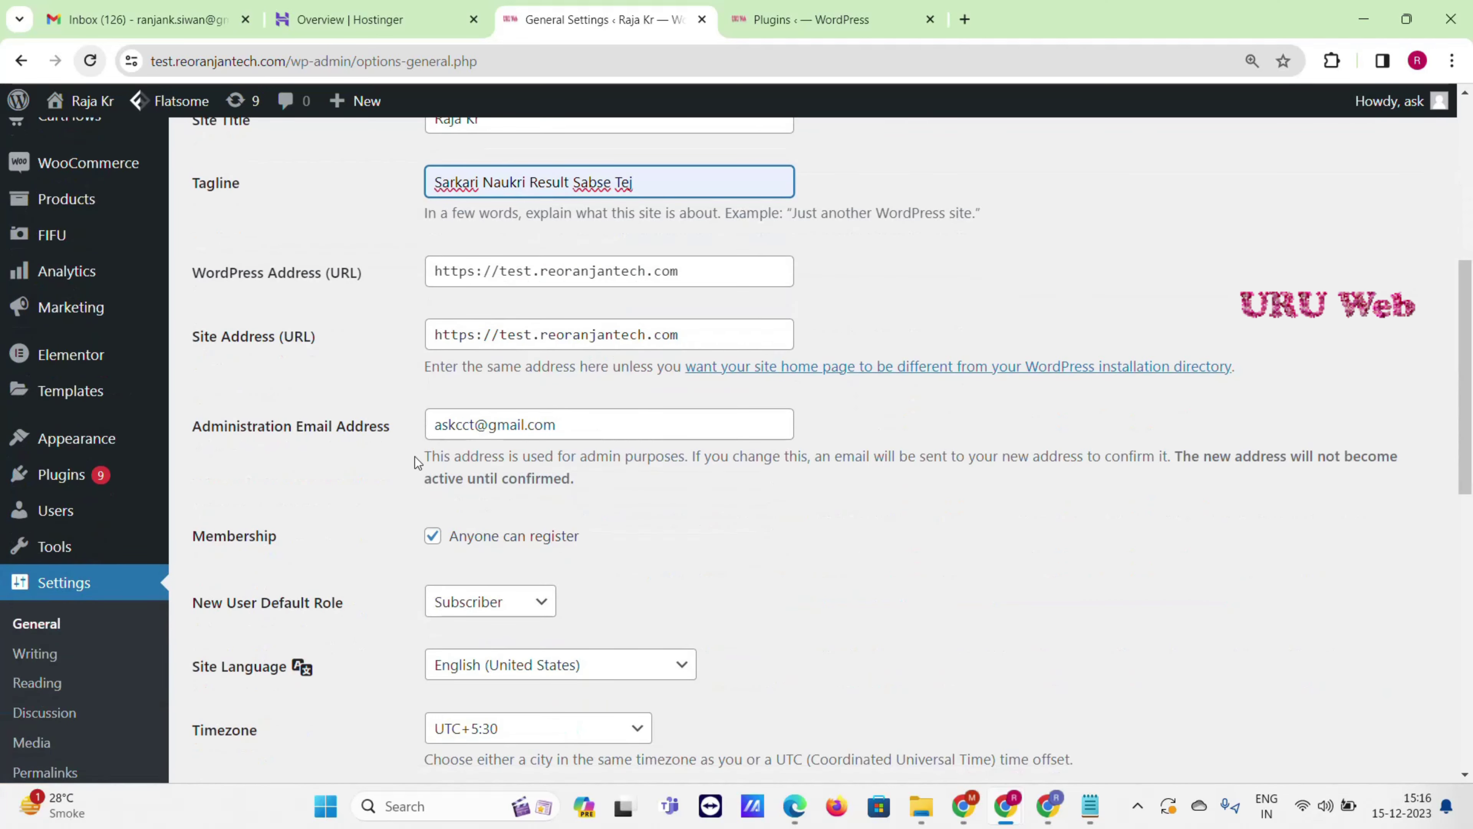
scroll(475, 470, down, 3)
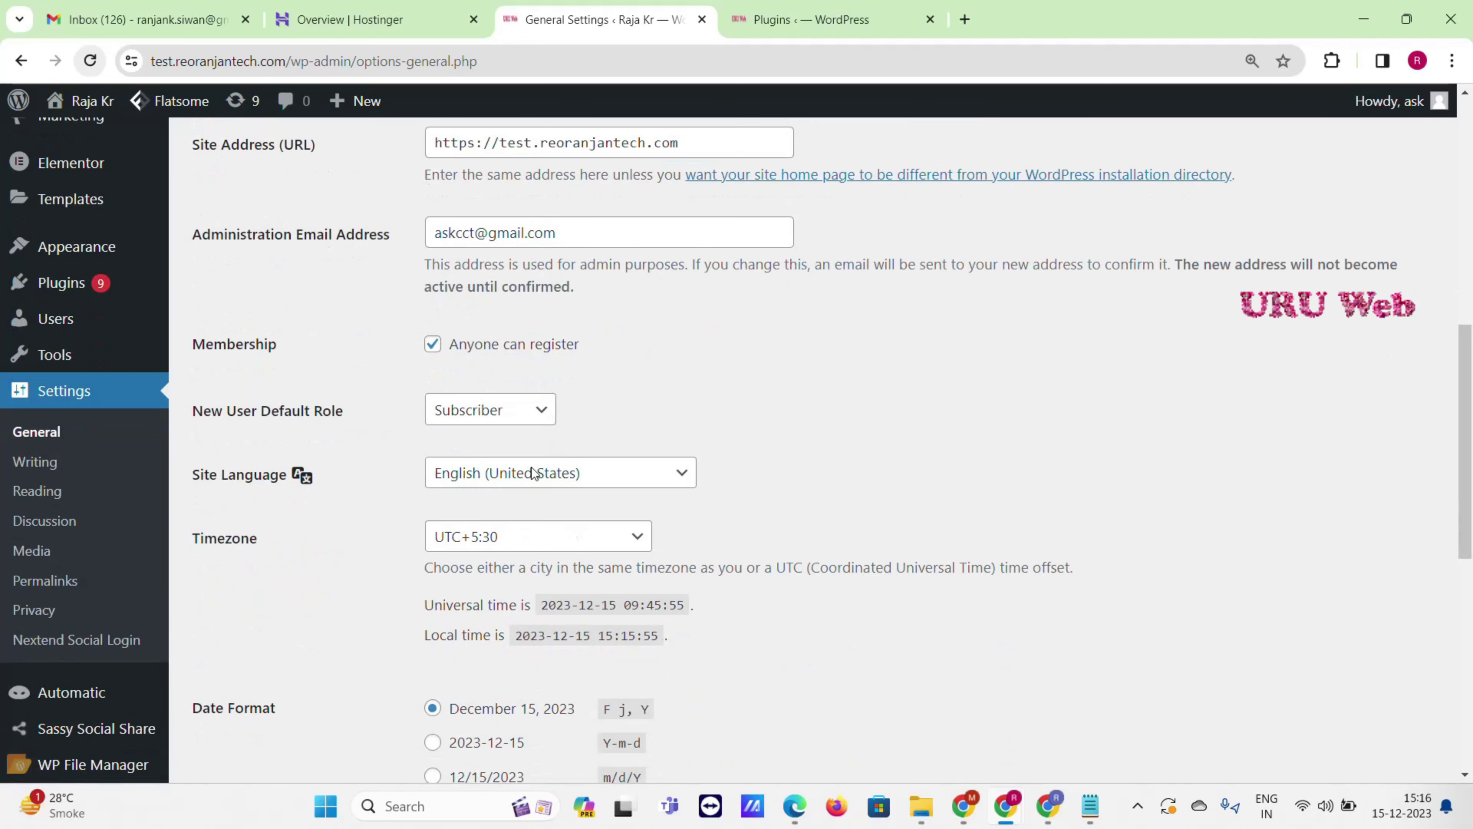
click(481, 543)
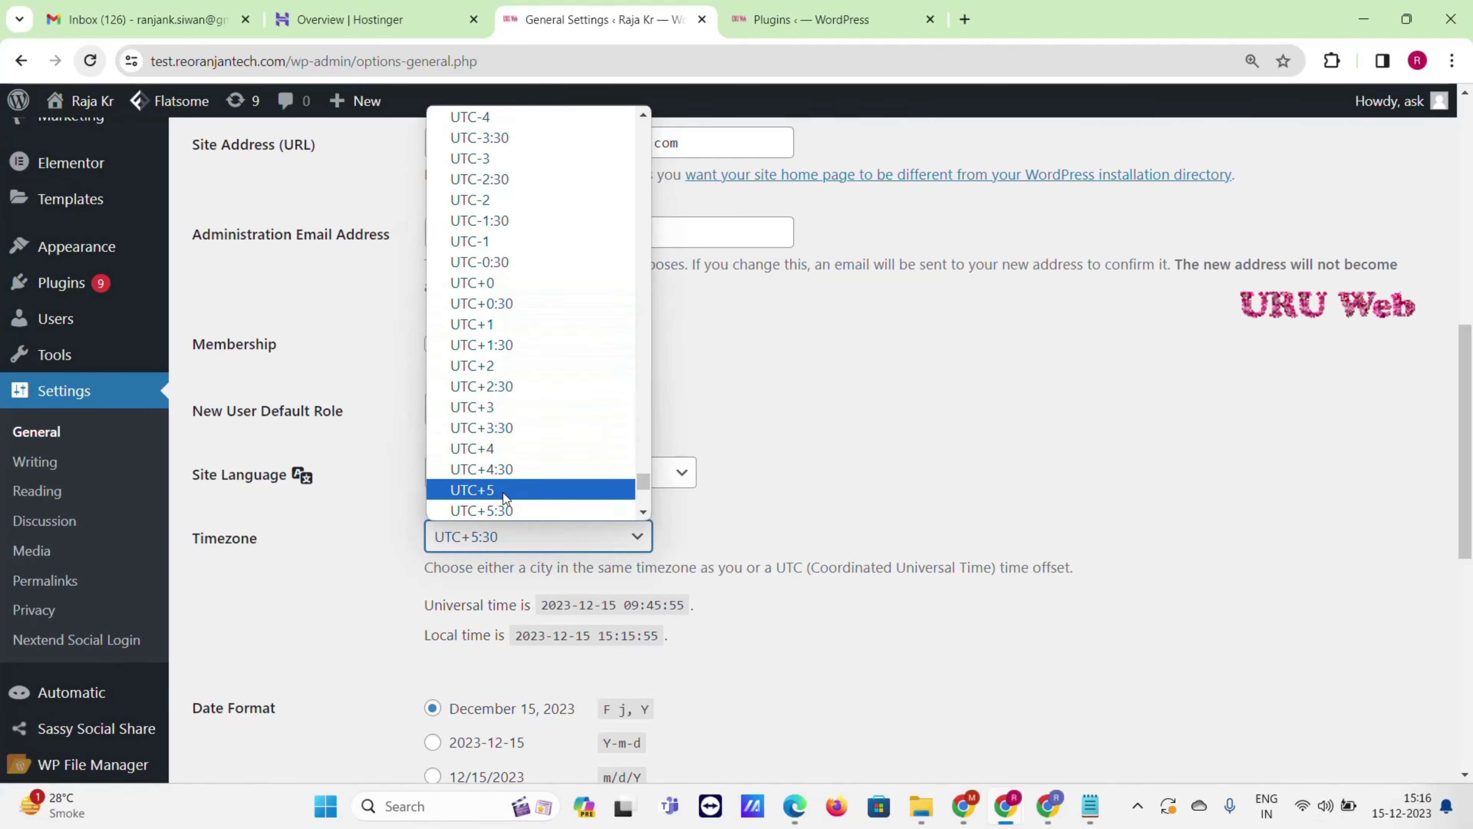
click(757, 521)
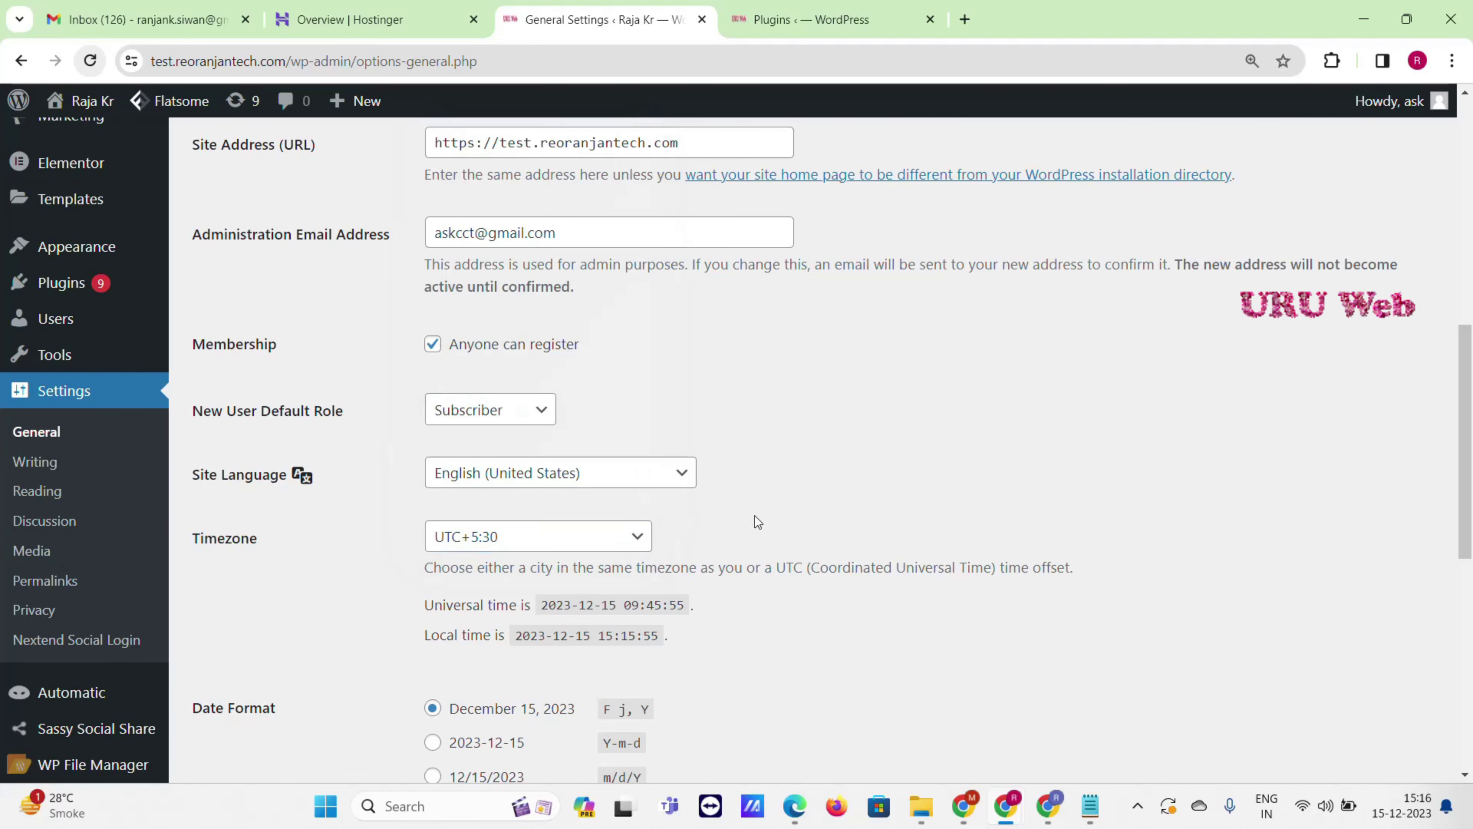
Save the general settings and go to Settings > Permalinks
scroll(753, 519, down, 2)
scroll(656, 483, down, 10)
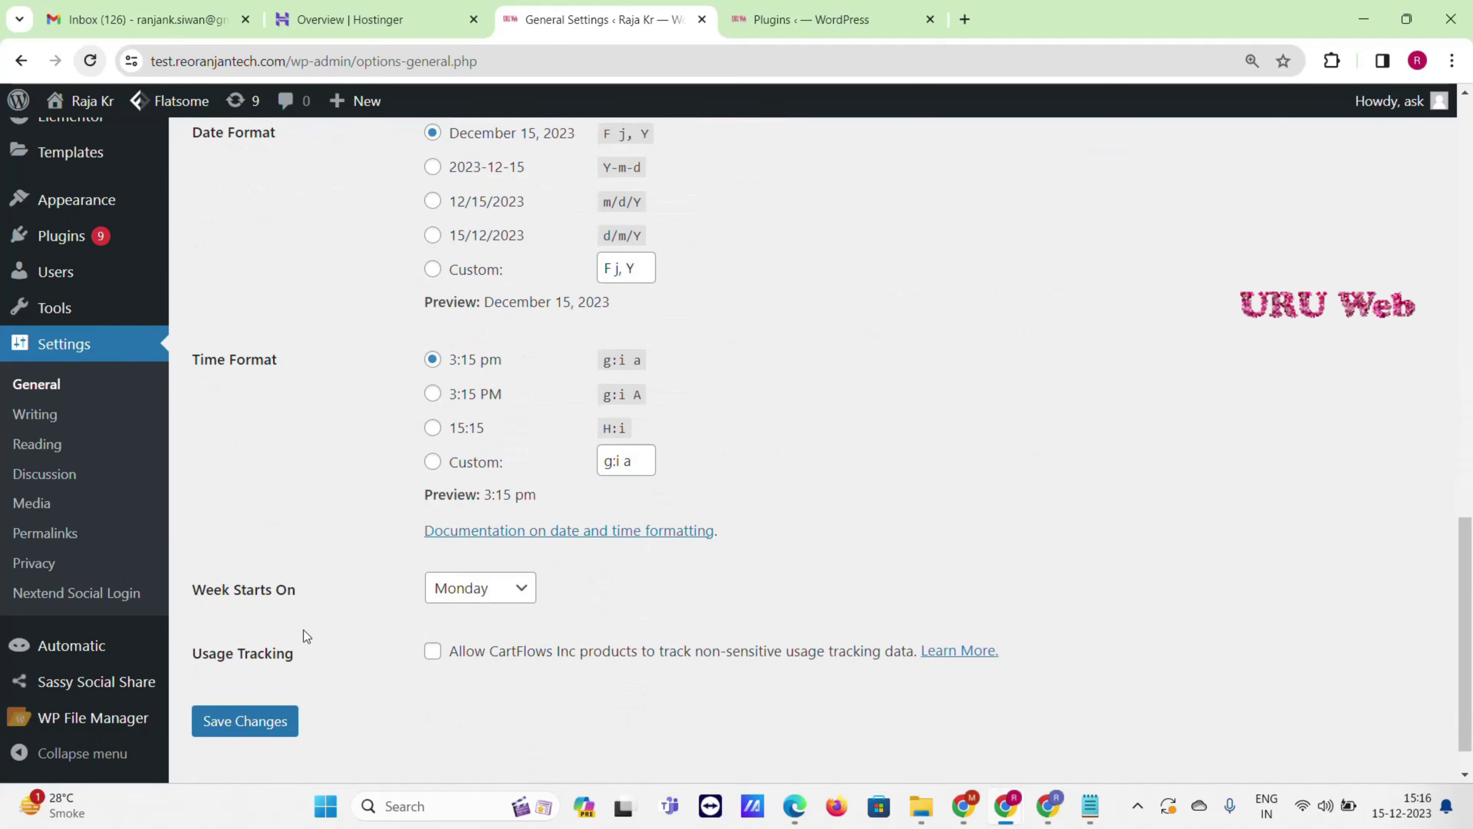
click(282, 720)
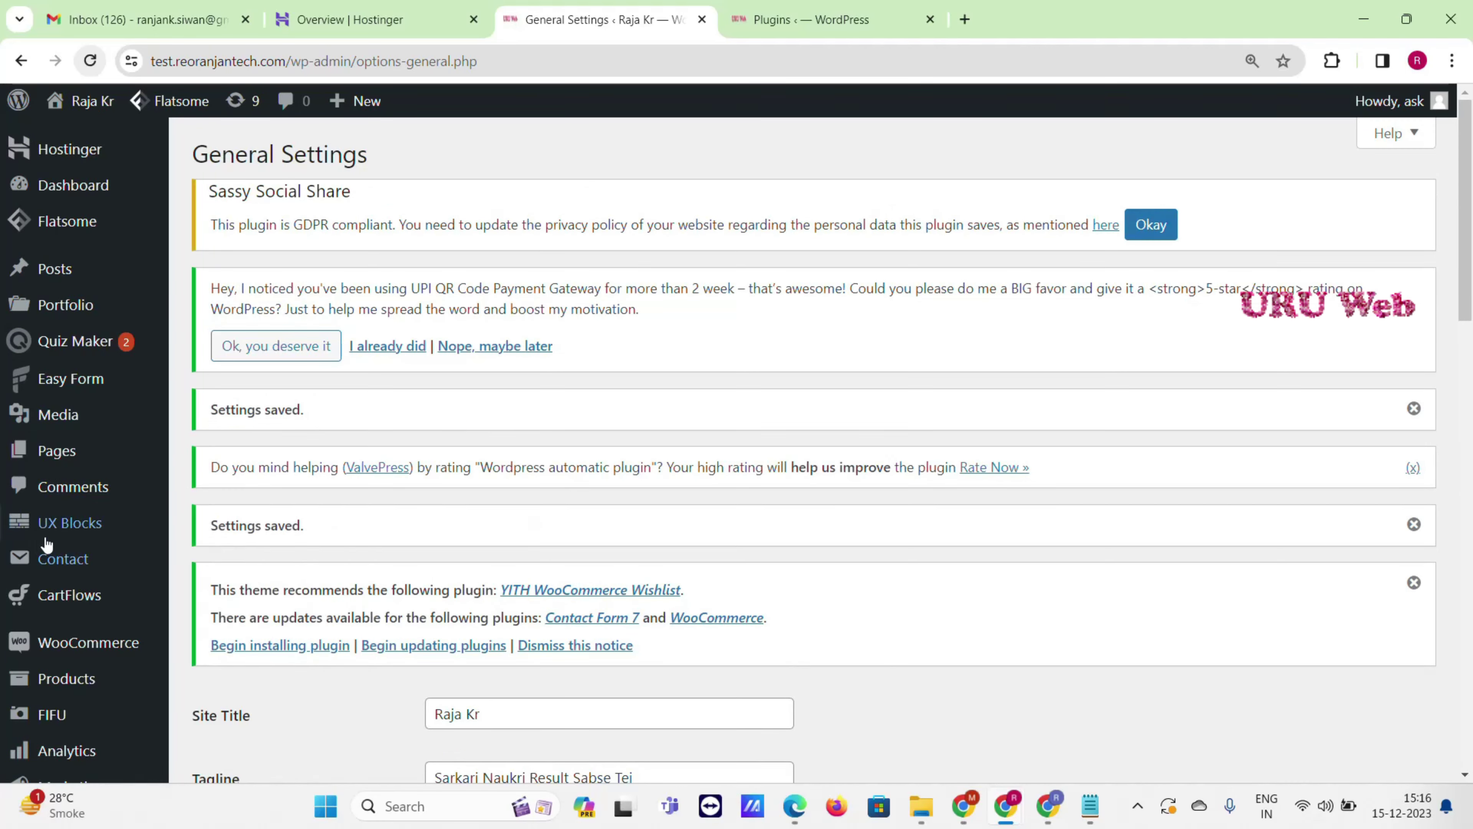
scroll(64, 509, down, 10)
click(61, 546)
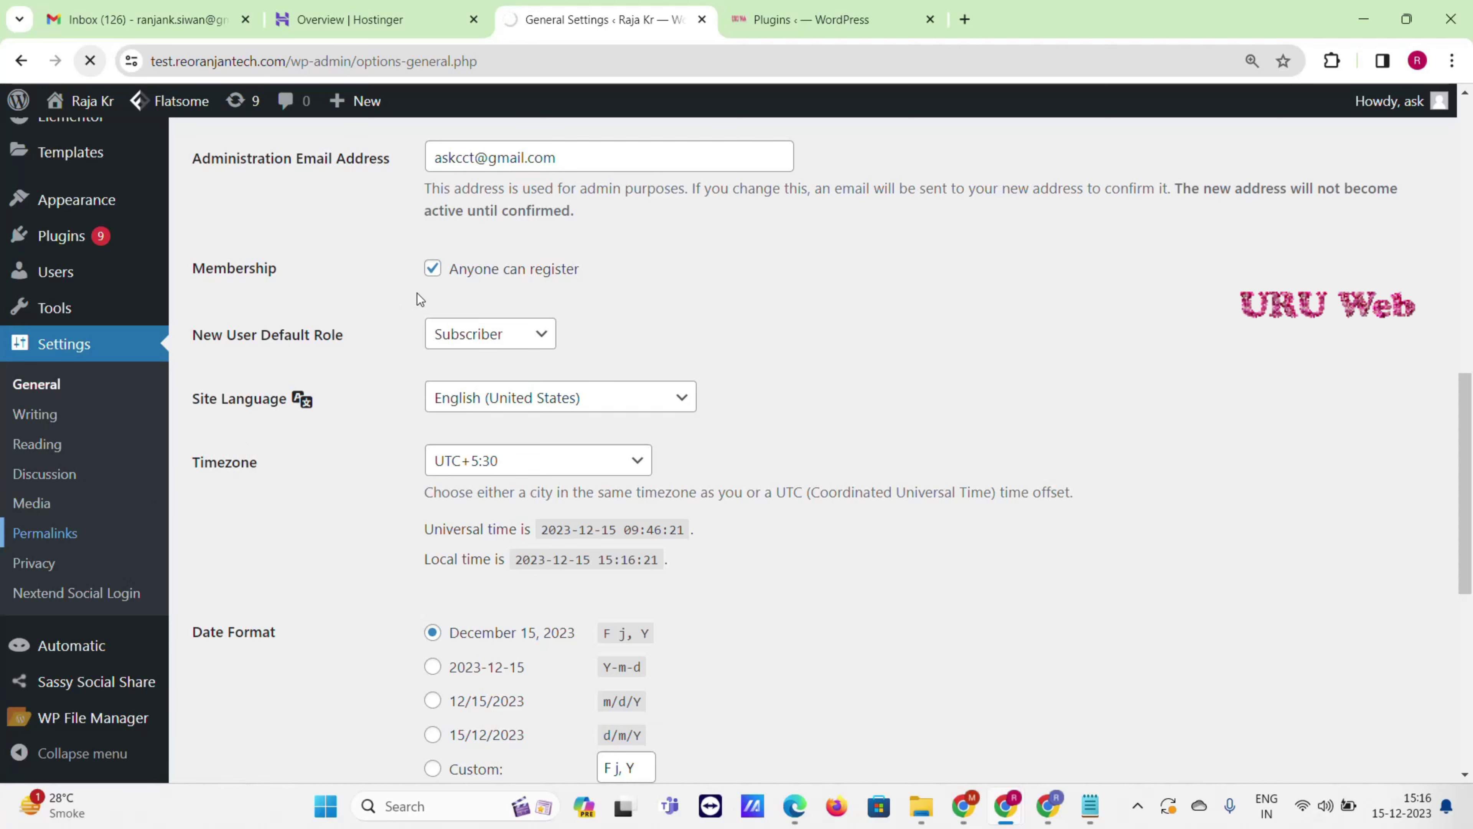
scroll(479, 304, down, 5)
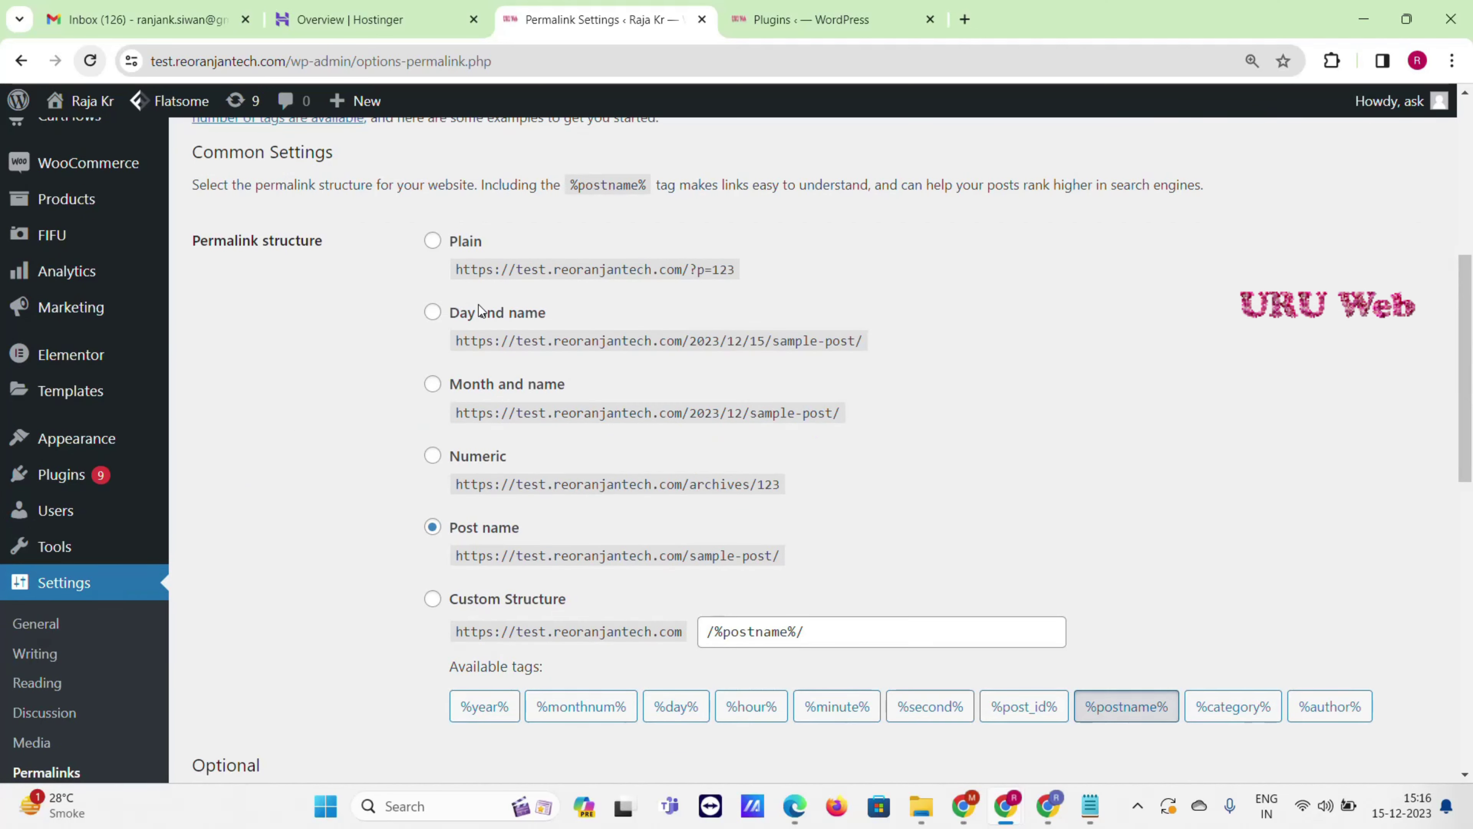
Switch the permalink structure from Plain to Post name and save it
click(432, 242)
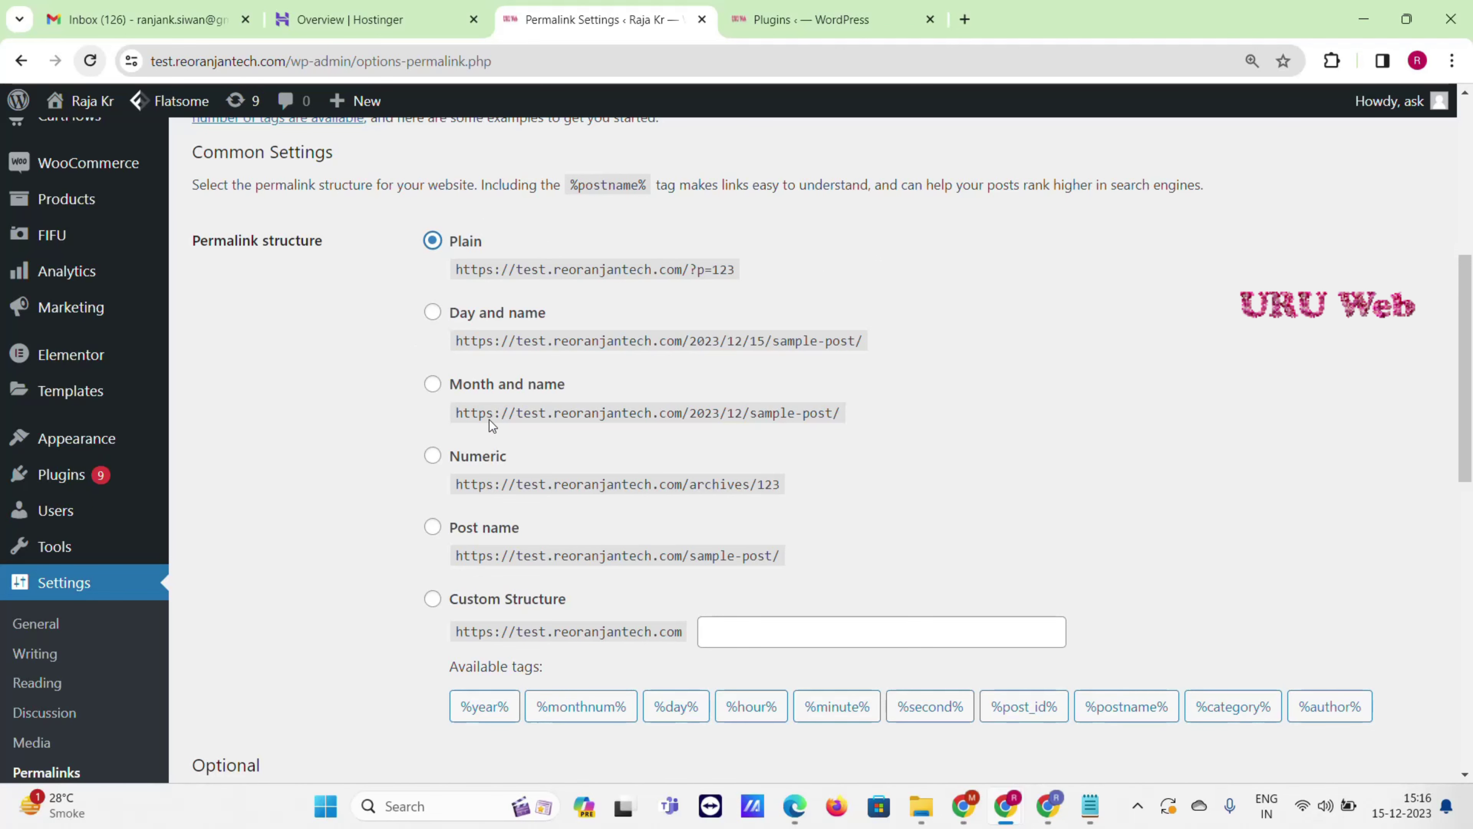
click(434, 527)
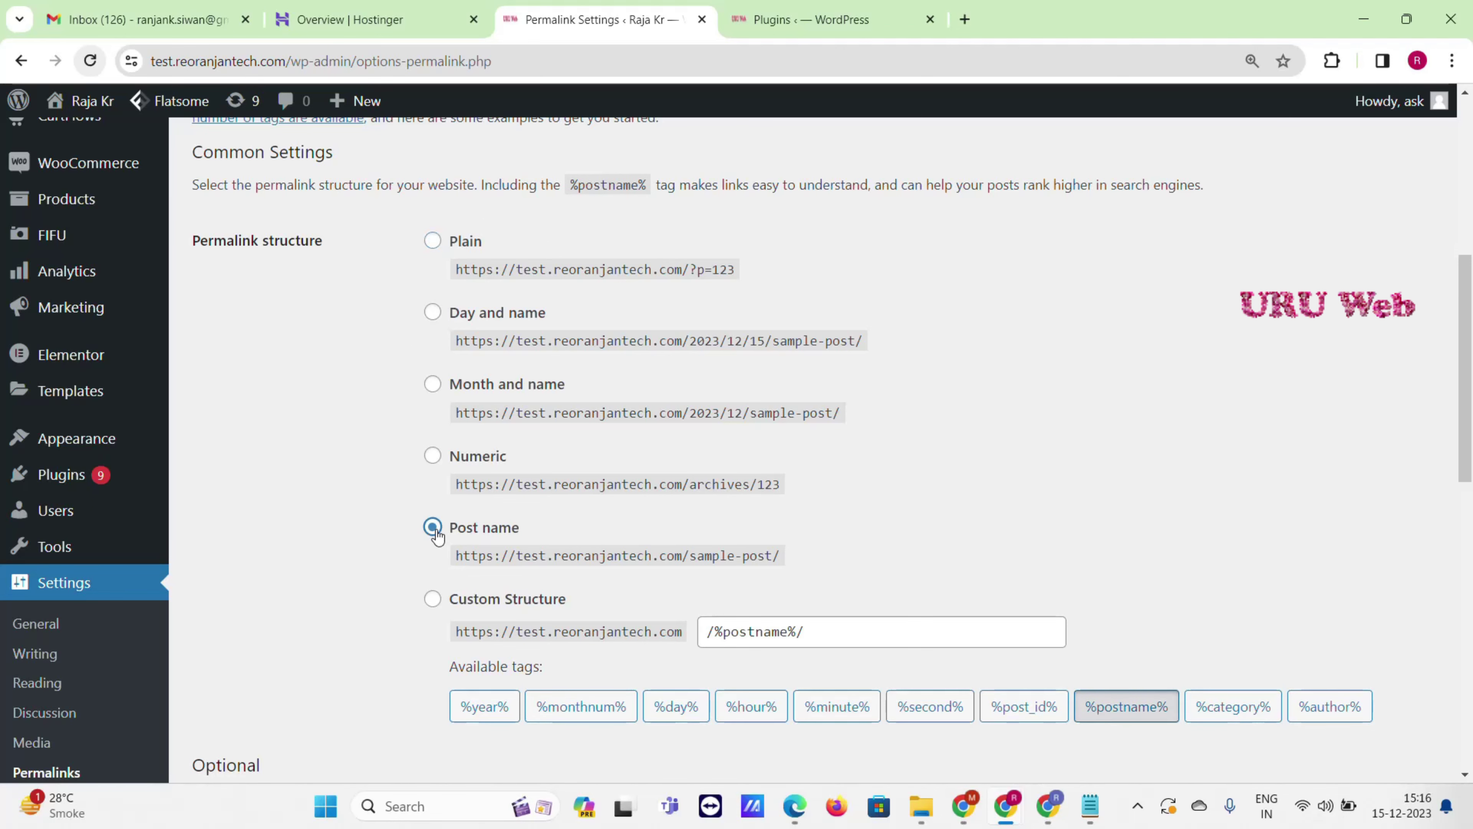
scroll(487, 581, down, 10)
scroll(432, 615, down, 2)
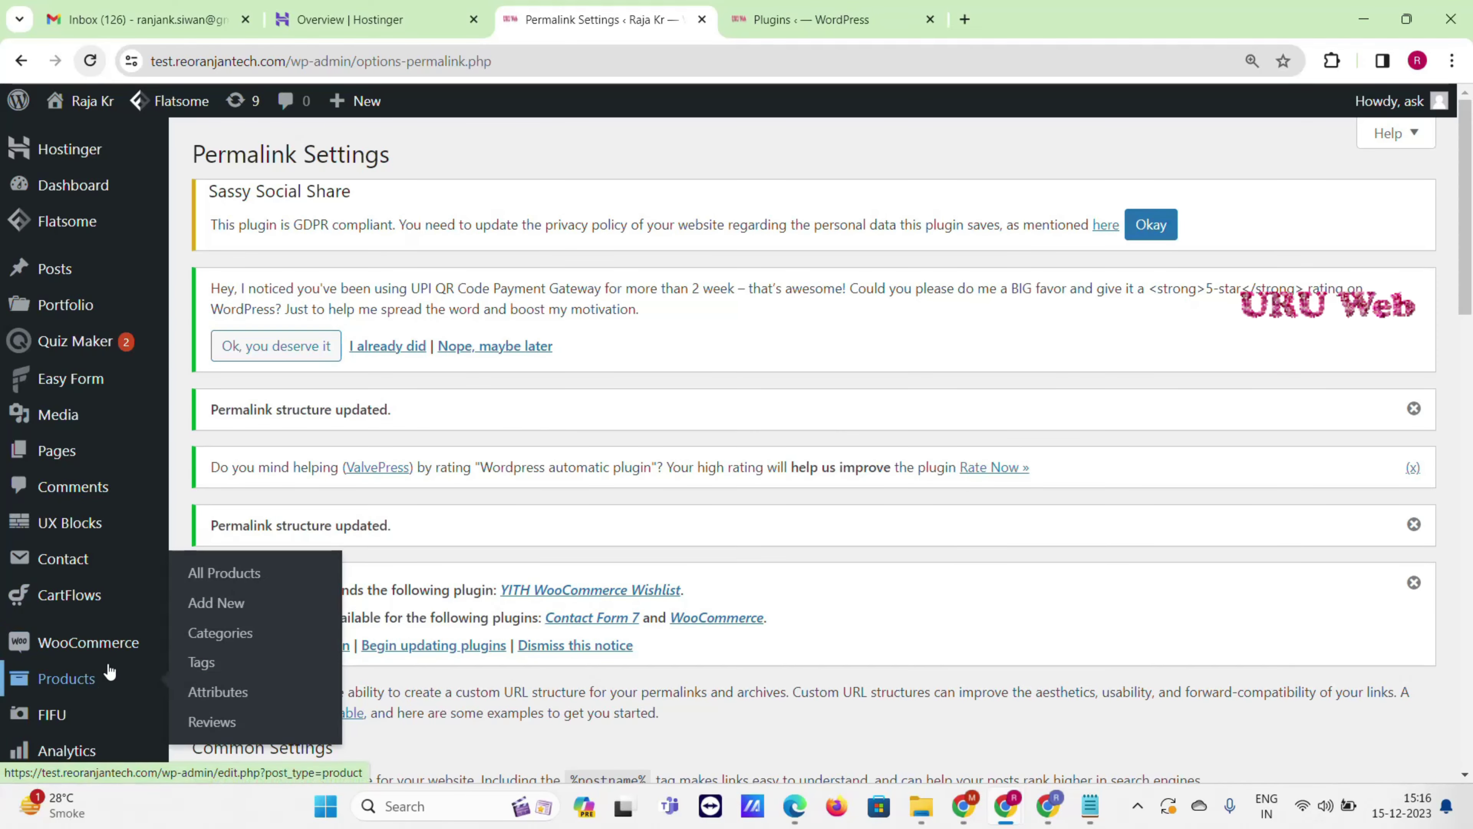
scroll(115, 523, down, 5)
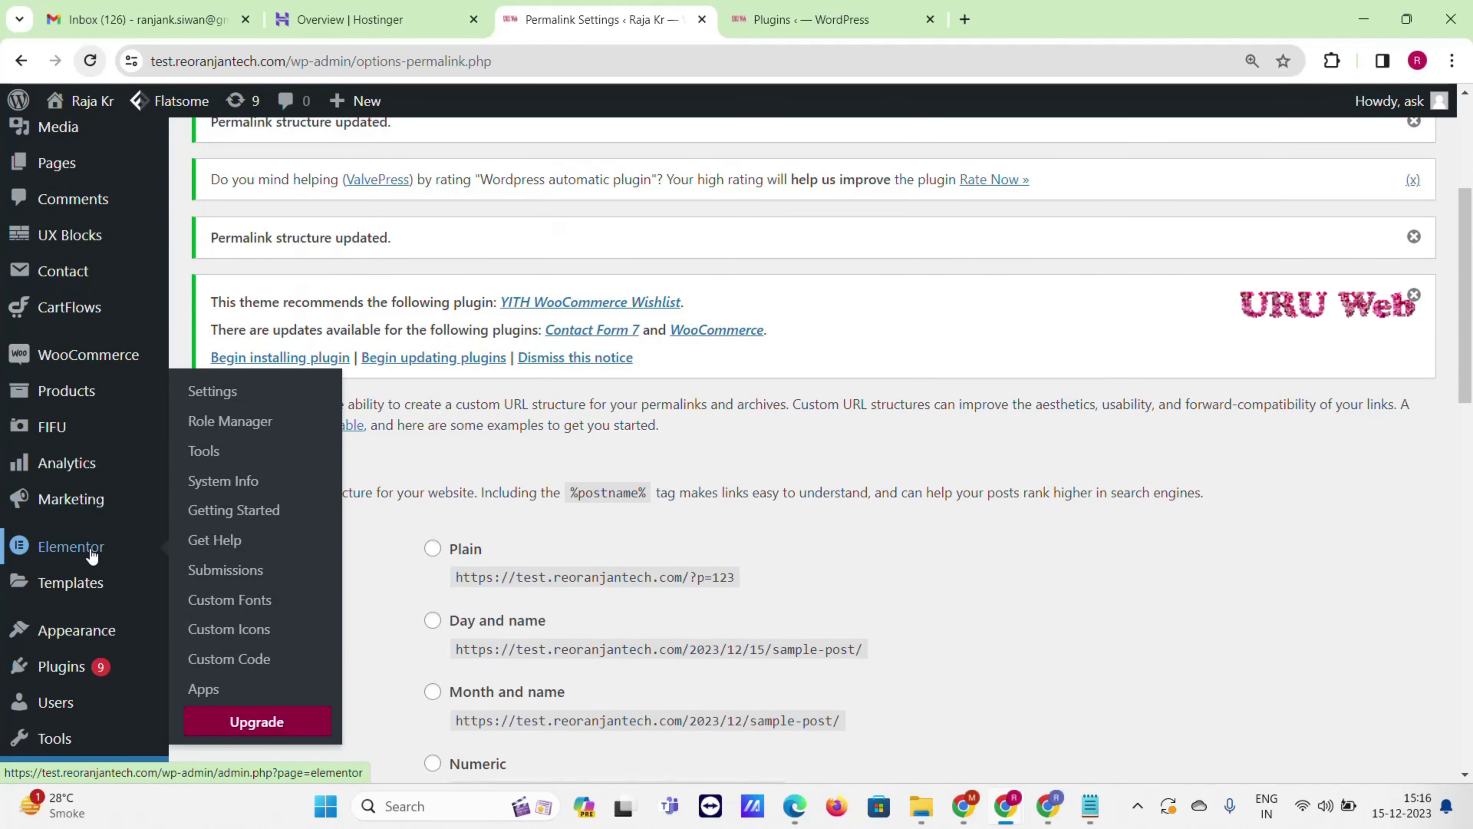
mouse_move(105, 632)
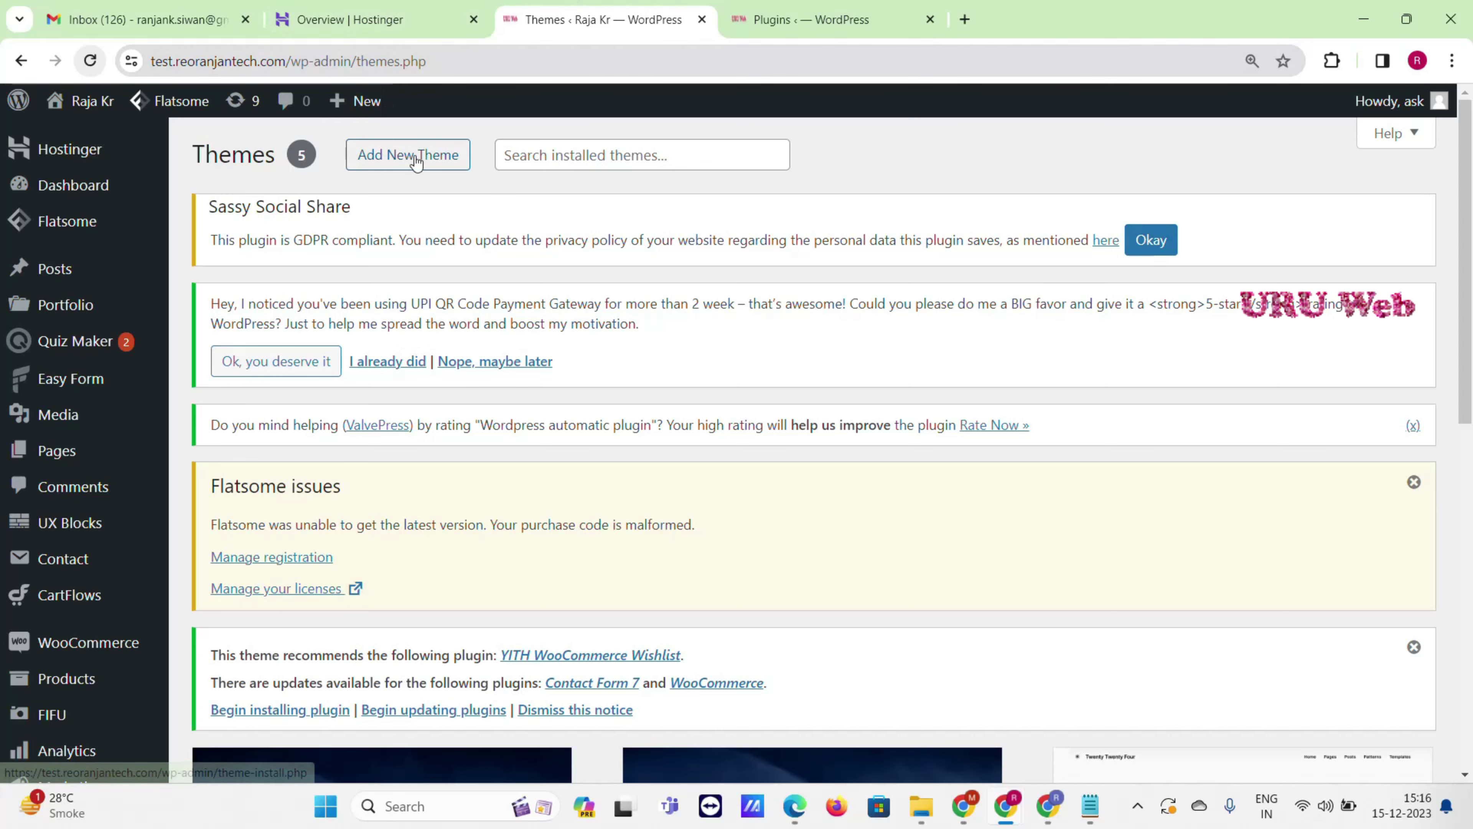
Search the theme directory for astra and try installing it, which fails because it already exists
click(415, 163)
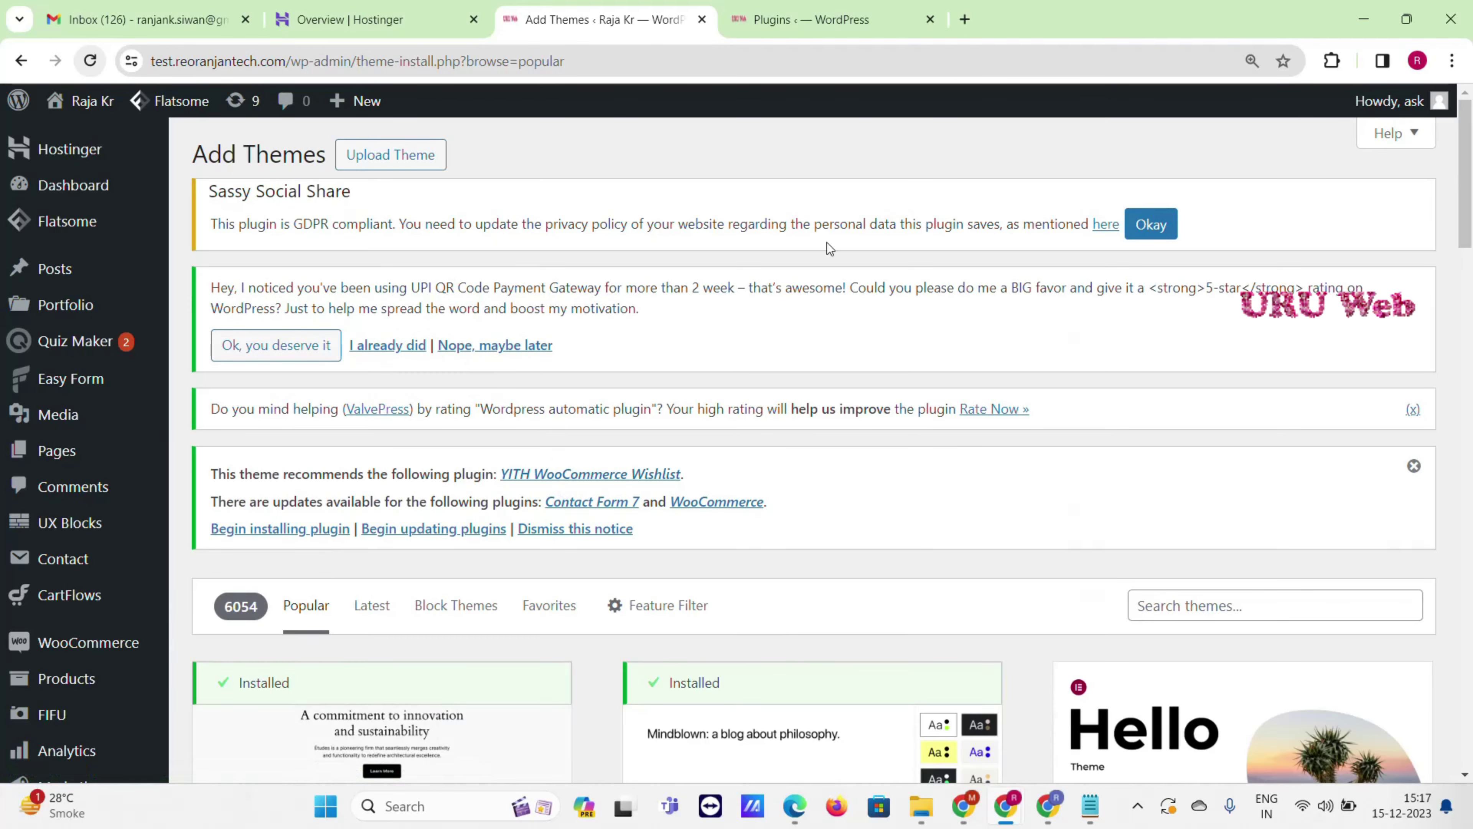
scroll(580, 406, down, 10)
click(414, 624)
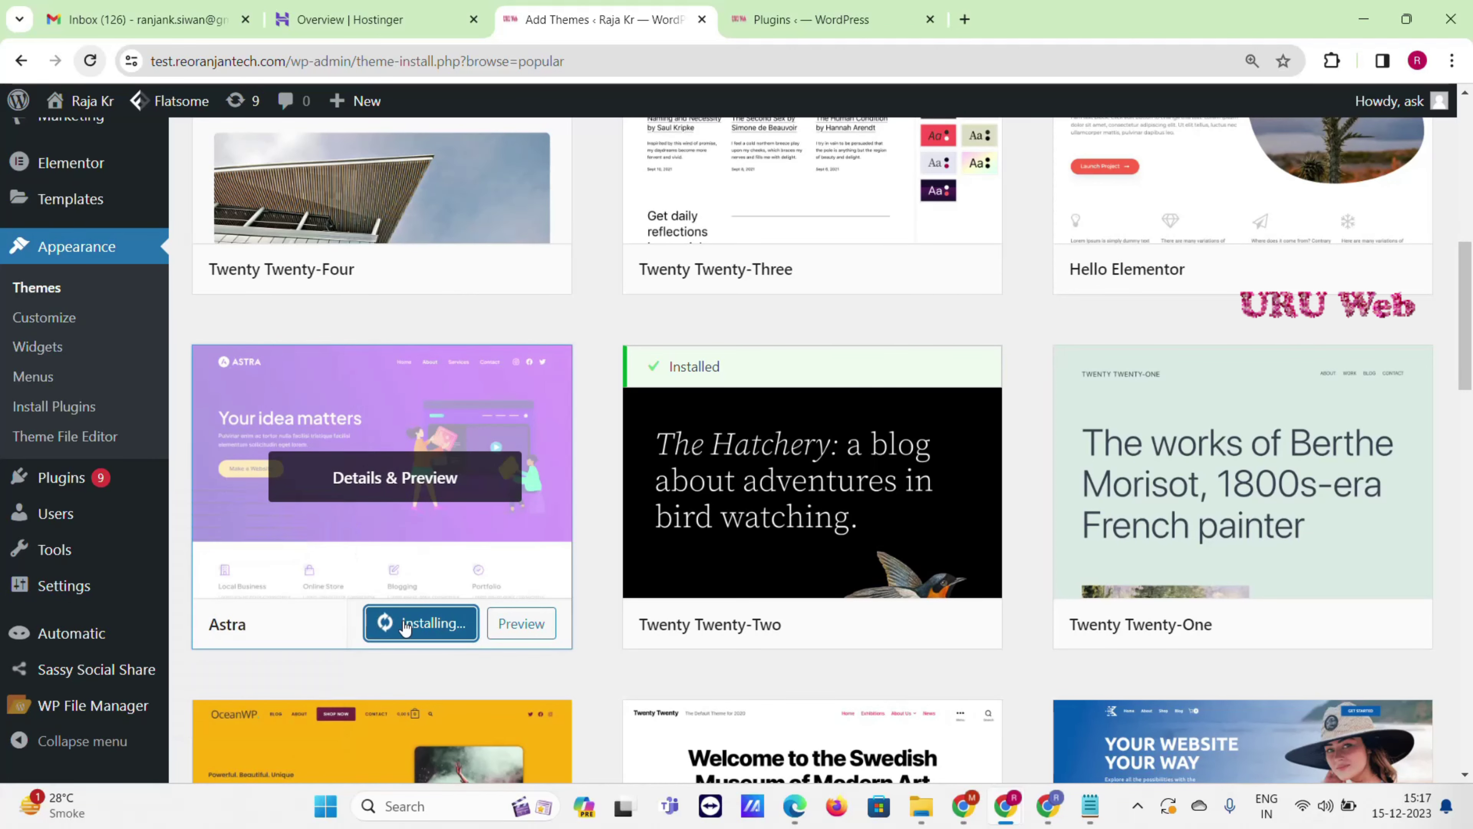
scroll(385, 575, up, 2)
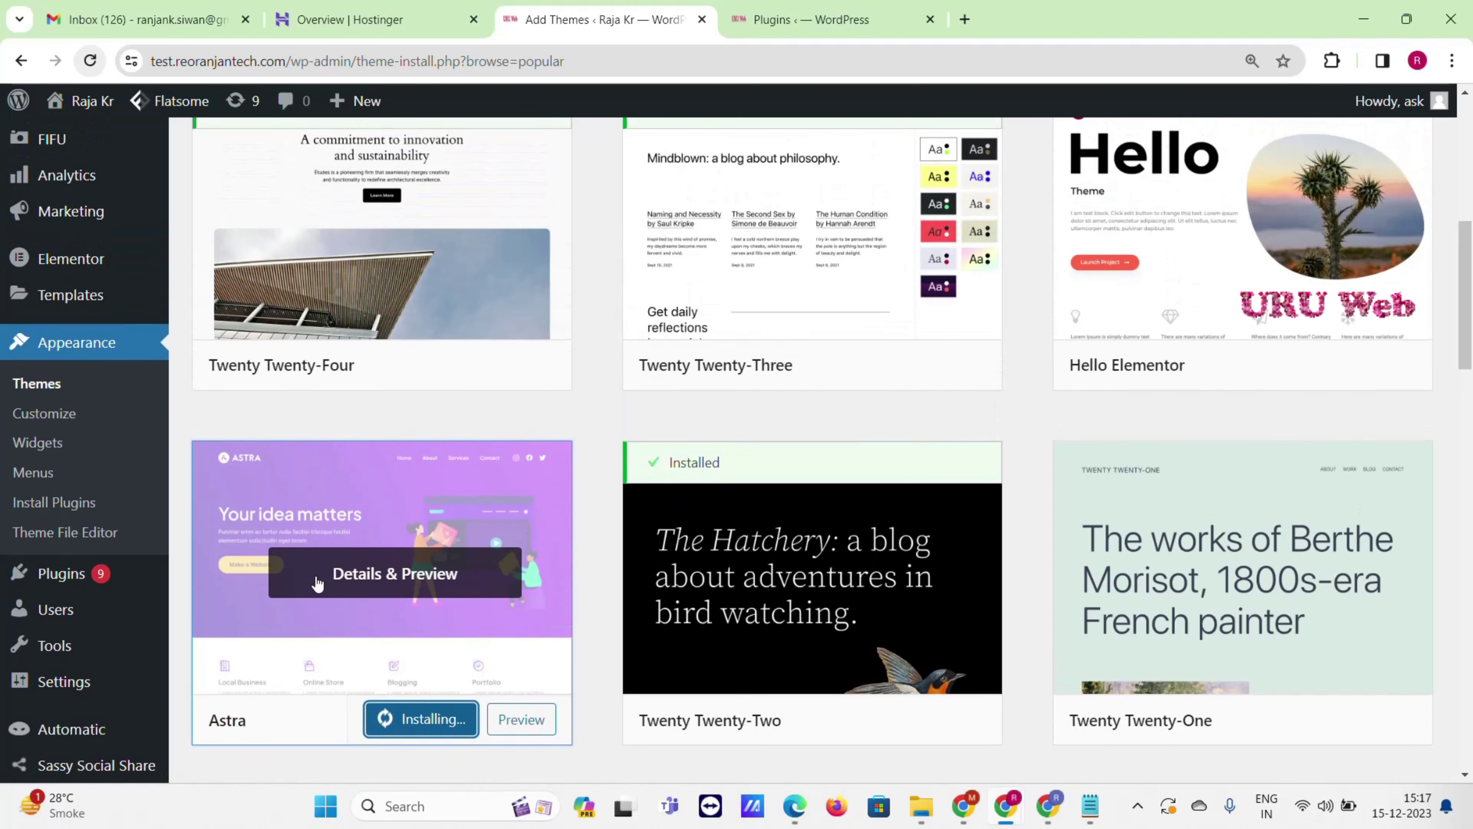
scroll(378, 578, up, 8)
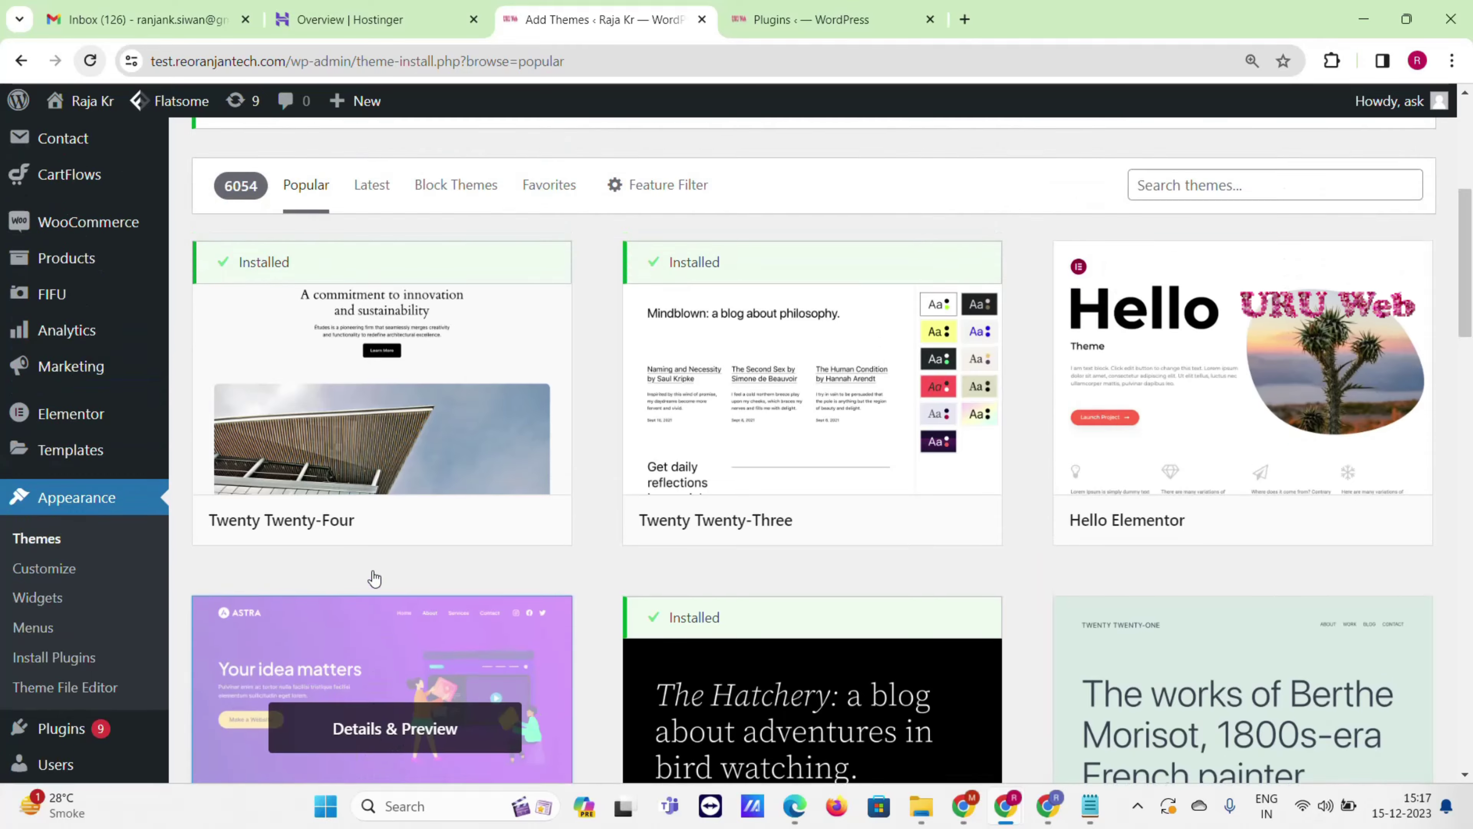
click(1242, 417)
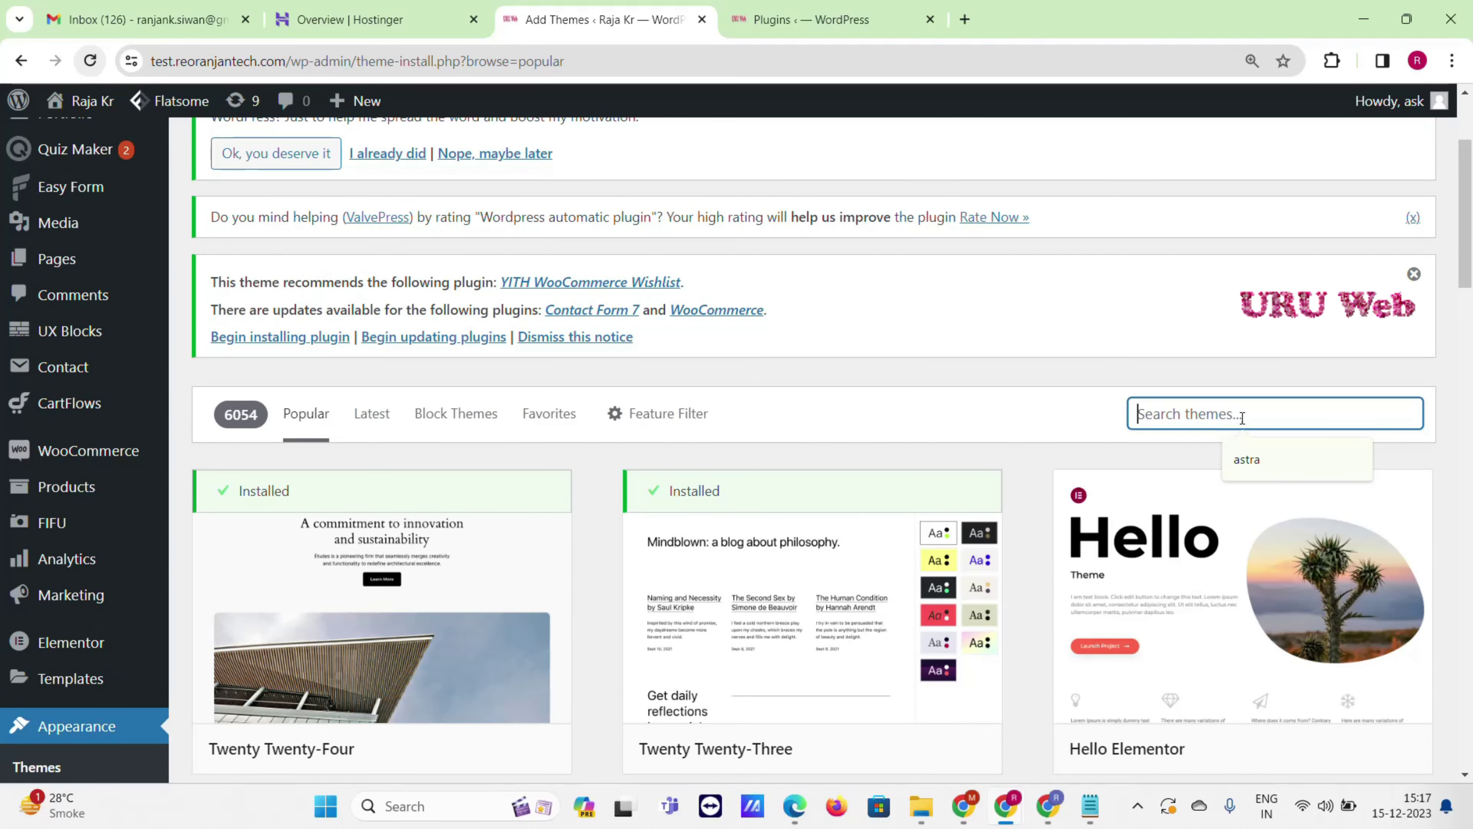
click(1250, 458)
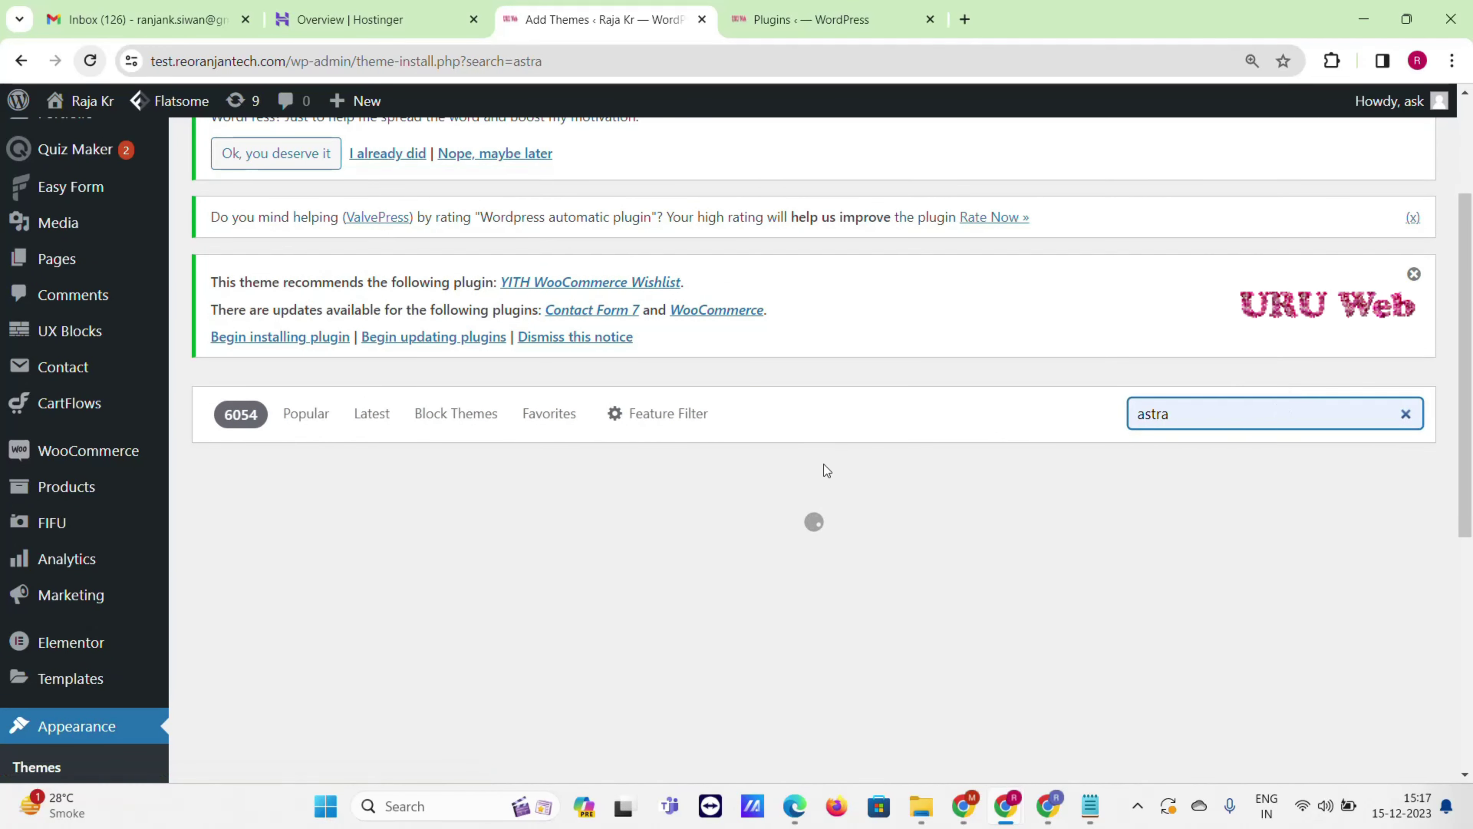
scroll(528, 534, down, 3)
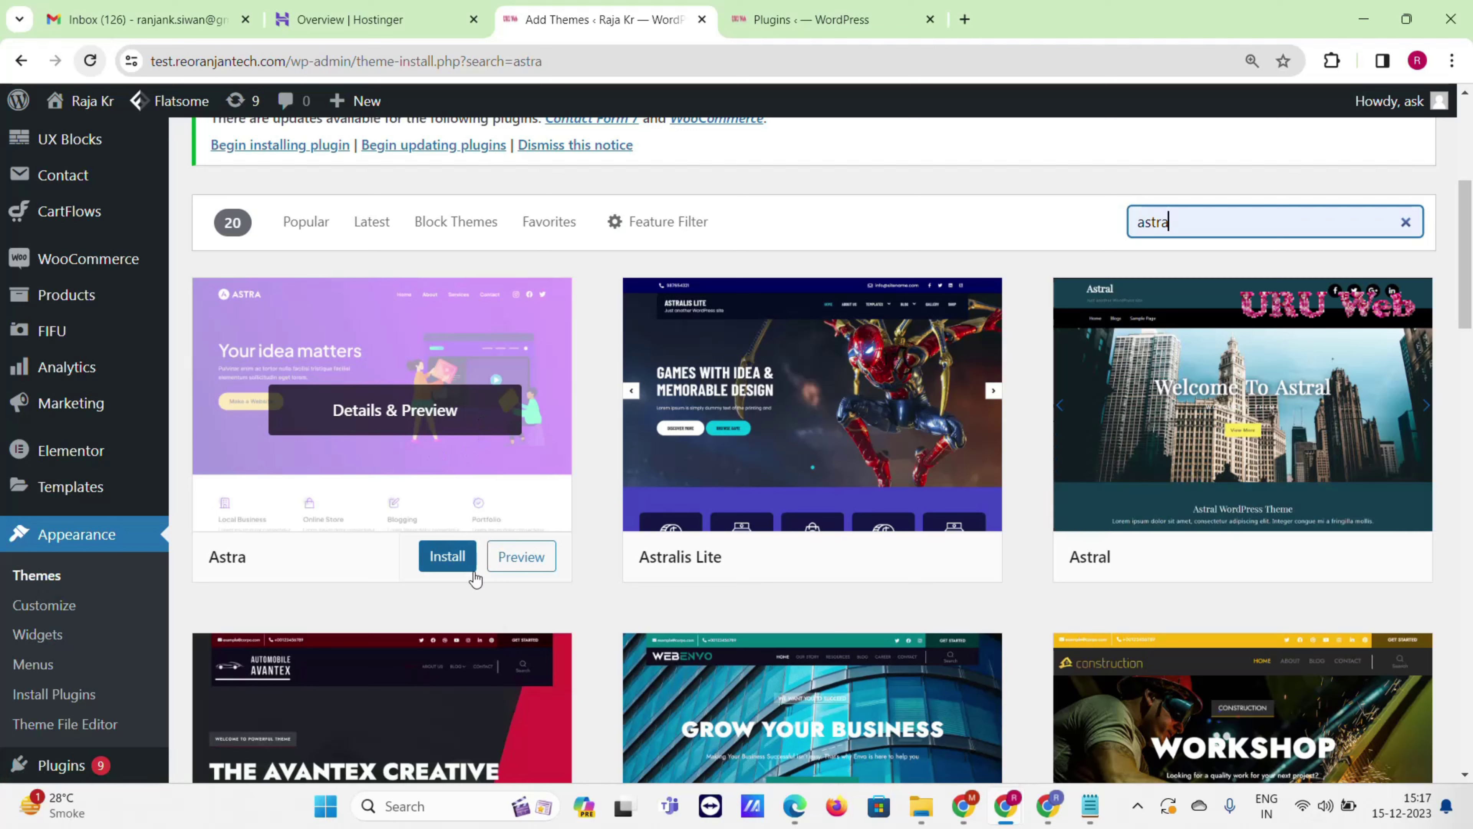
click(464, 568)
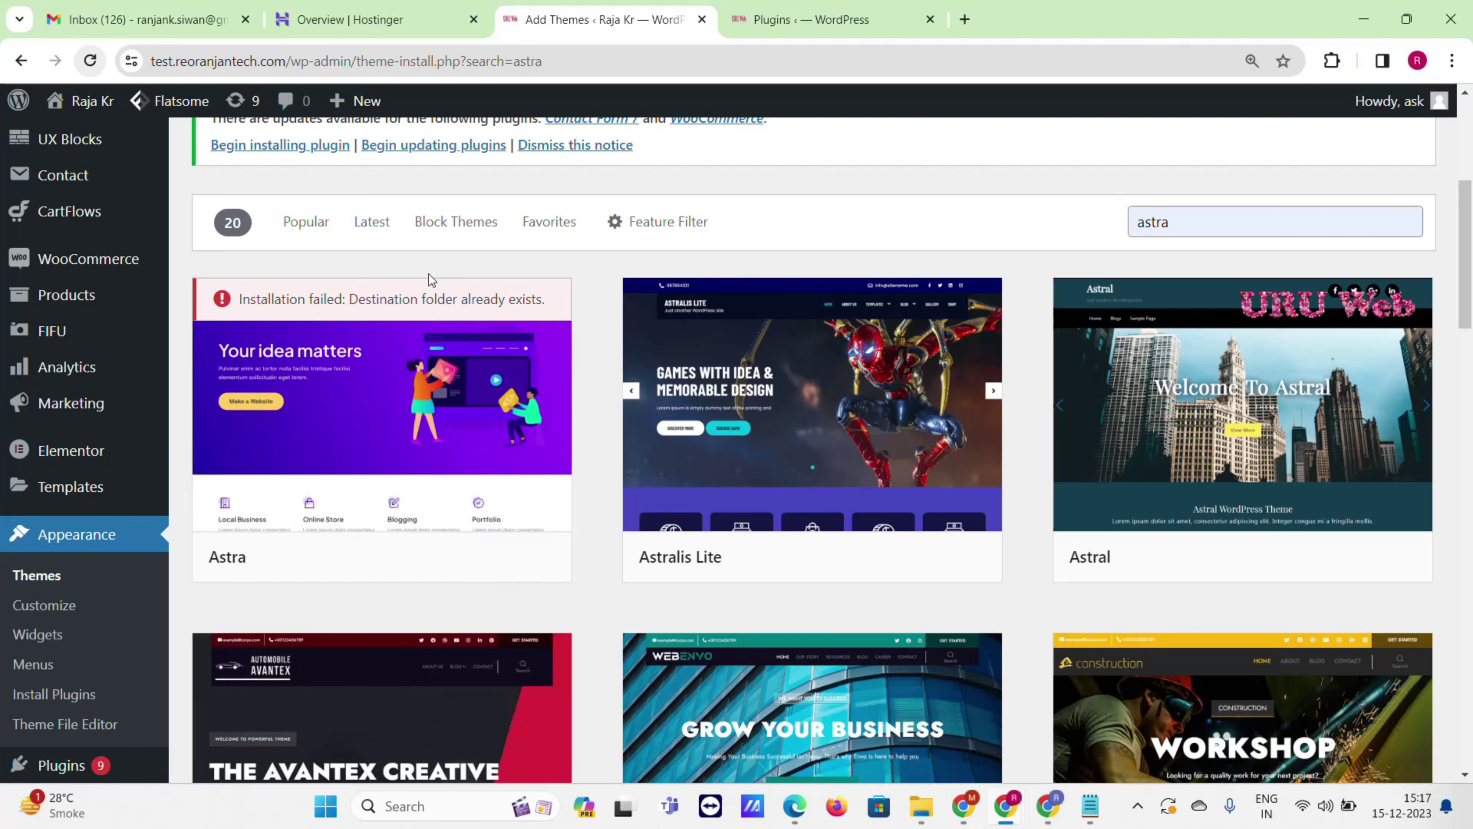
Activate the installed Astra theme in place of Flatsome Child
click(37, 575)
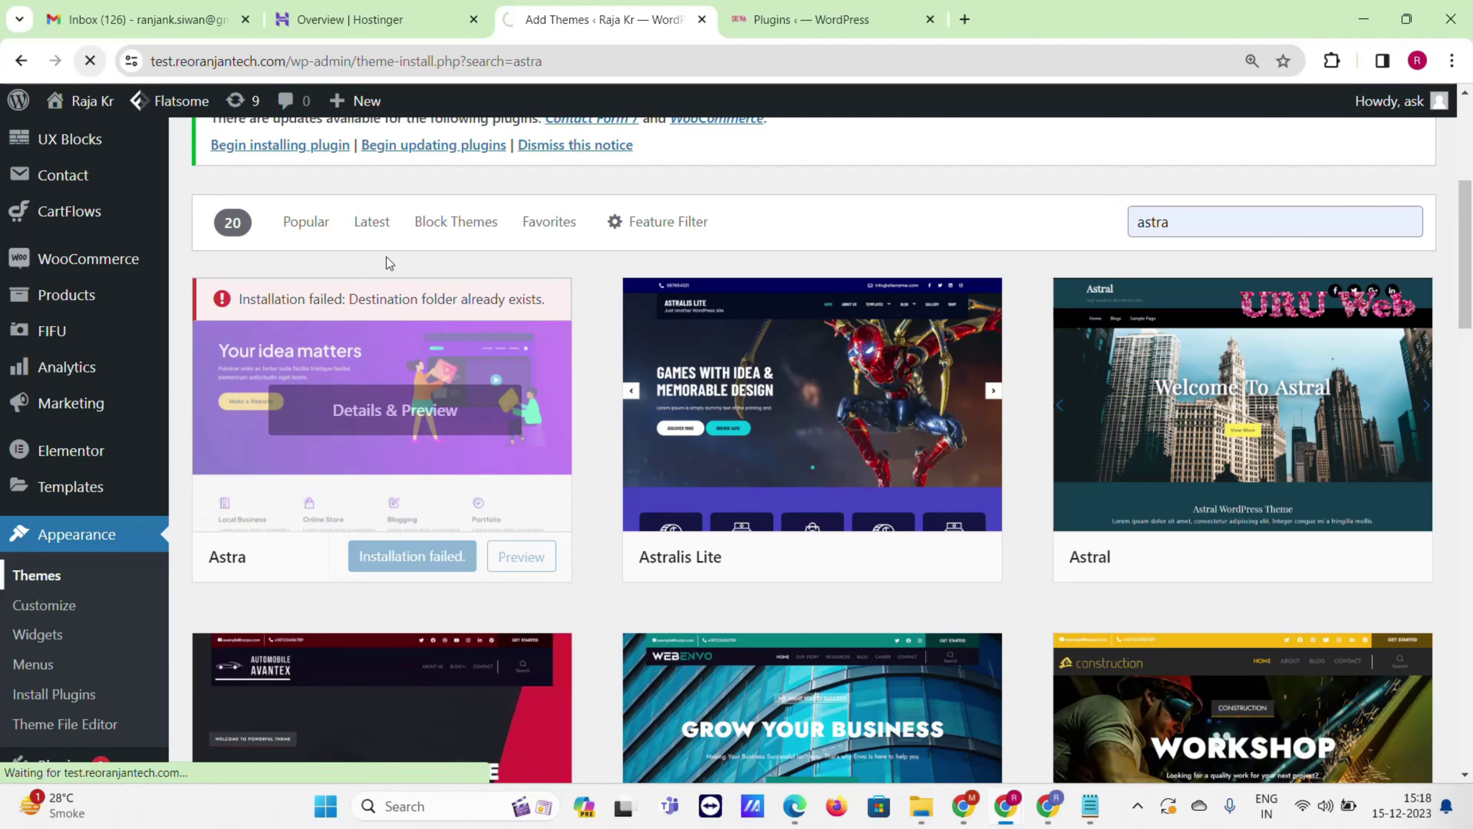
scroll(1110, 380, down, 5)
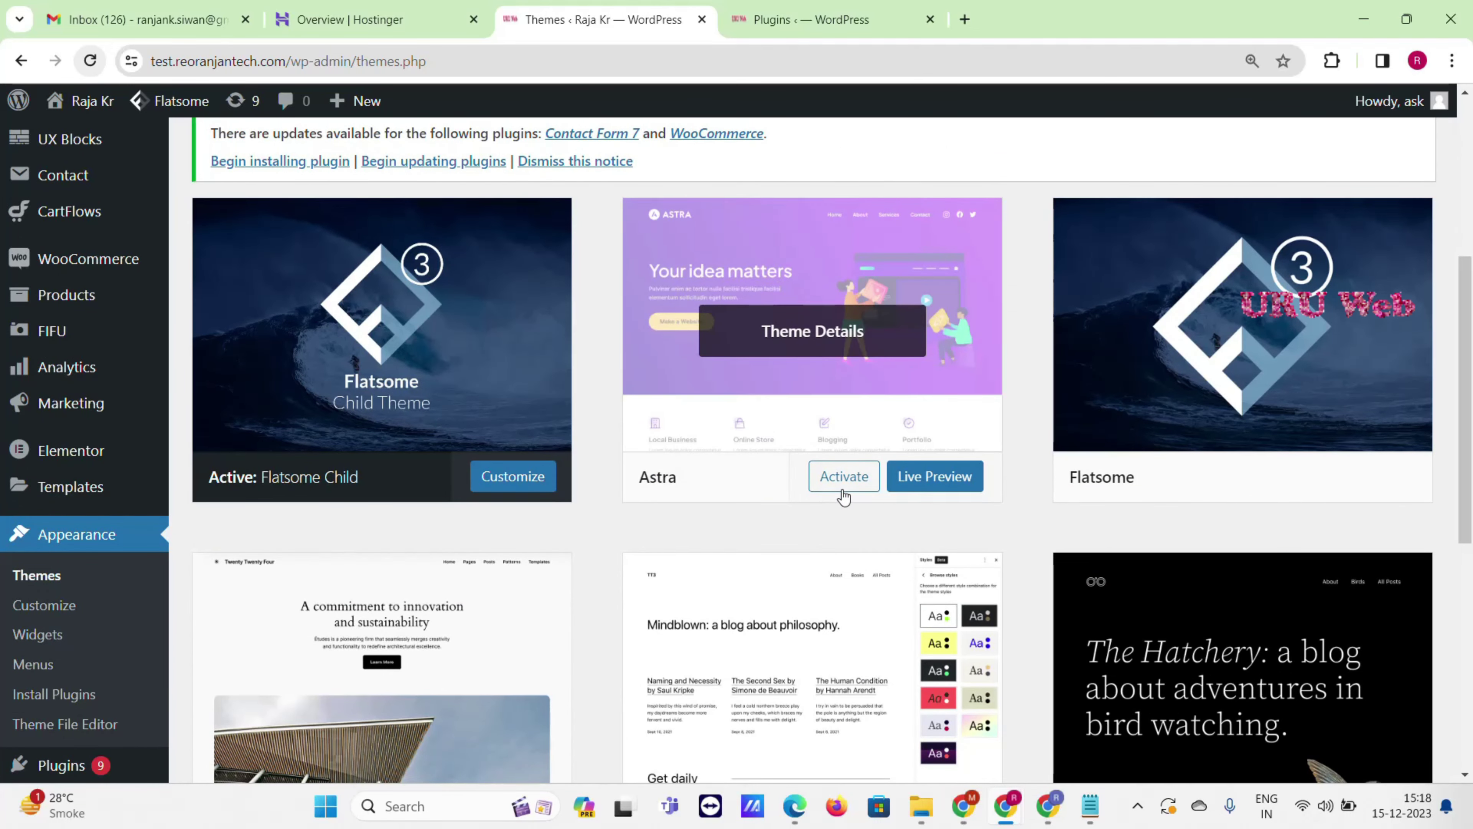
click(846, 490)
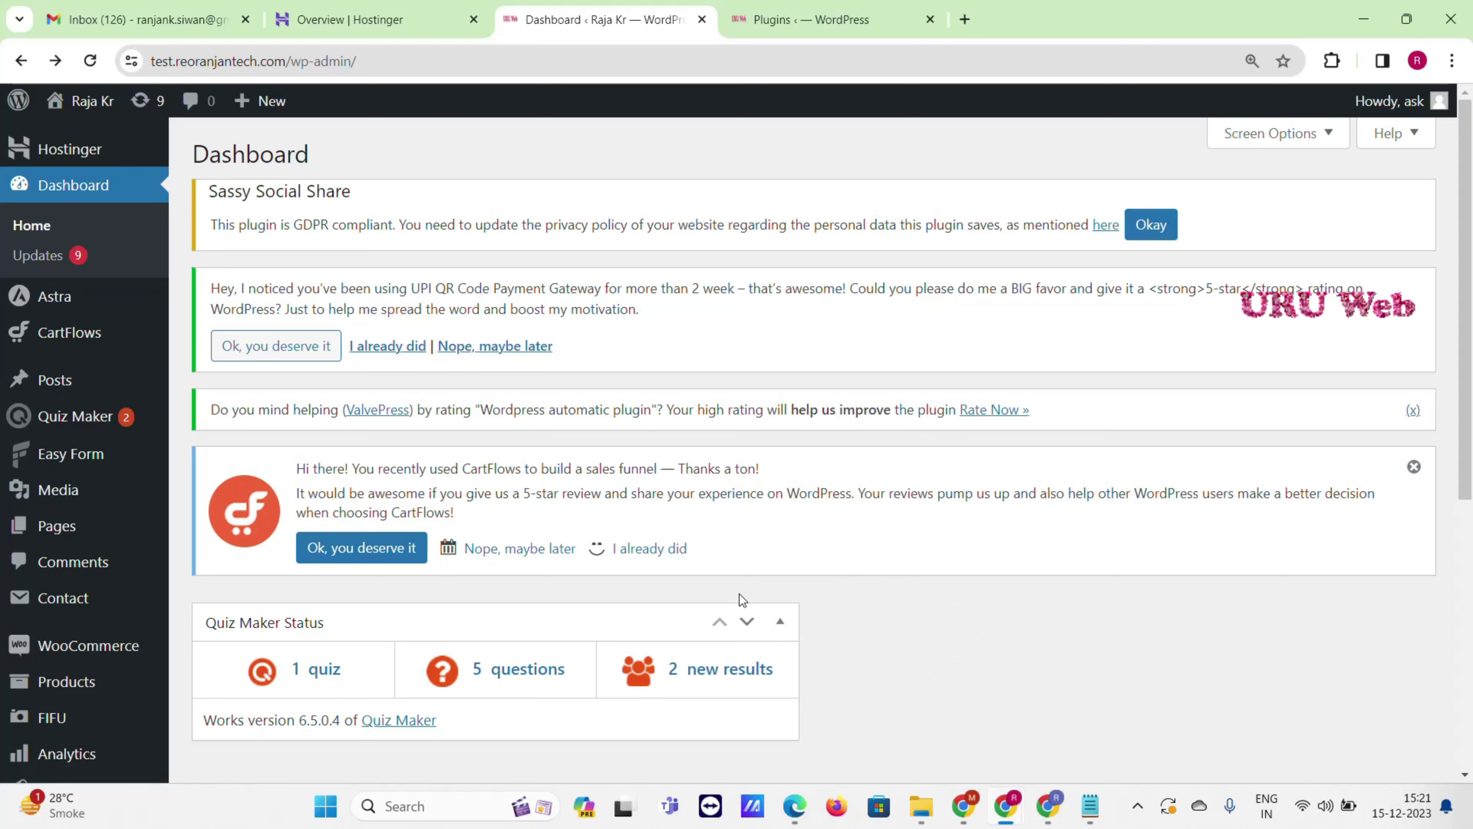
Install and activate the Starter Templates plugin from Astra's Starter Templates page
mouse_move(53, 296)
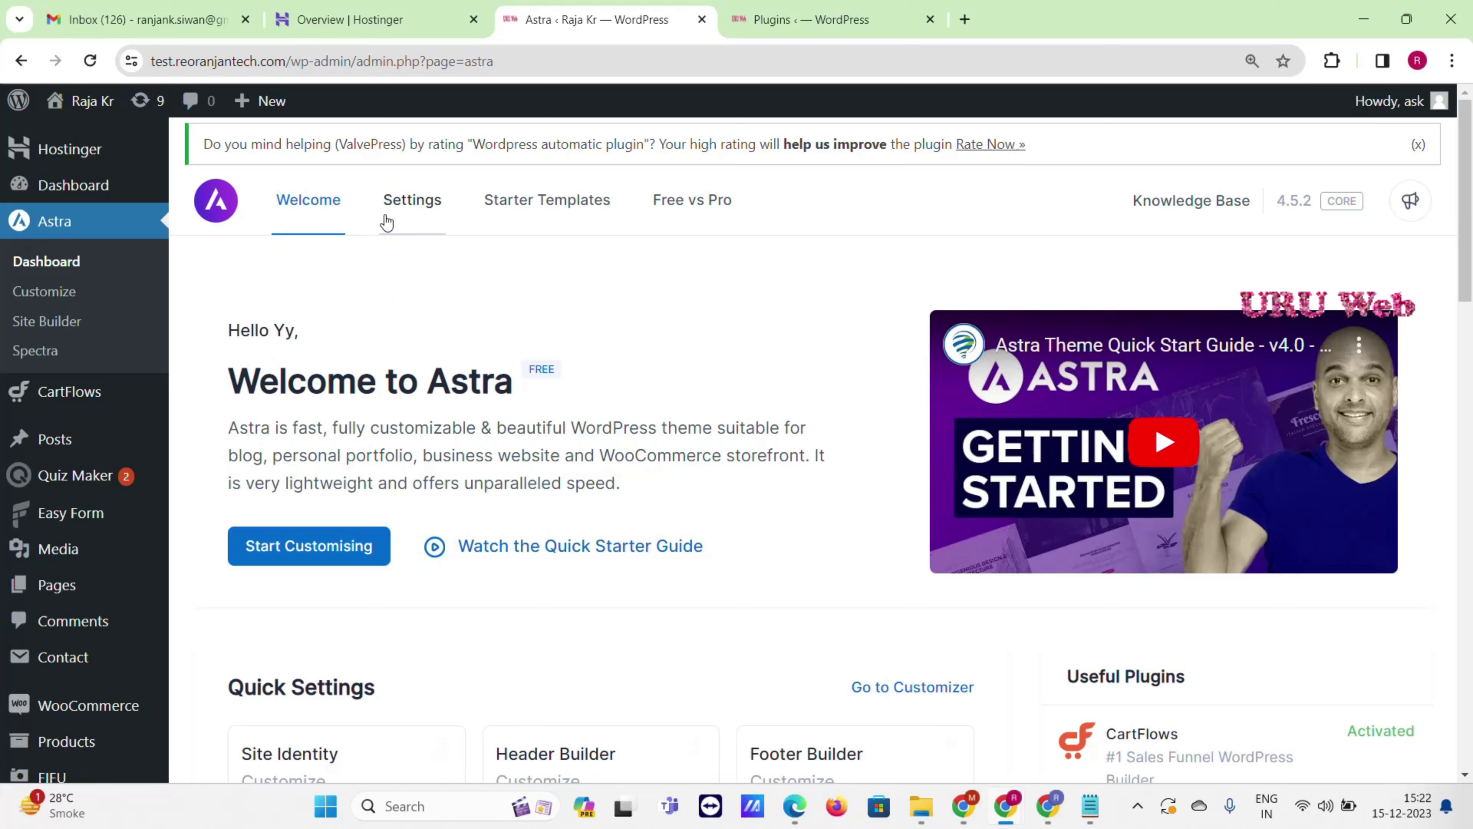
click(539, 214)
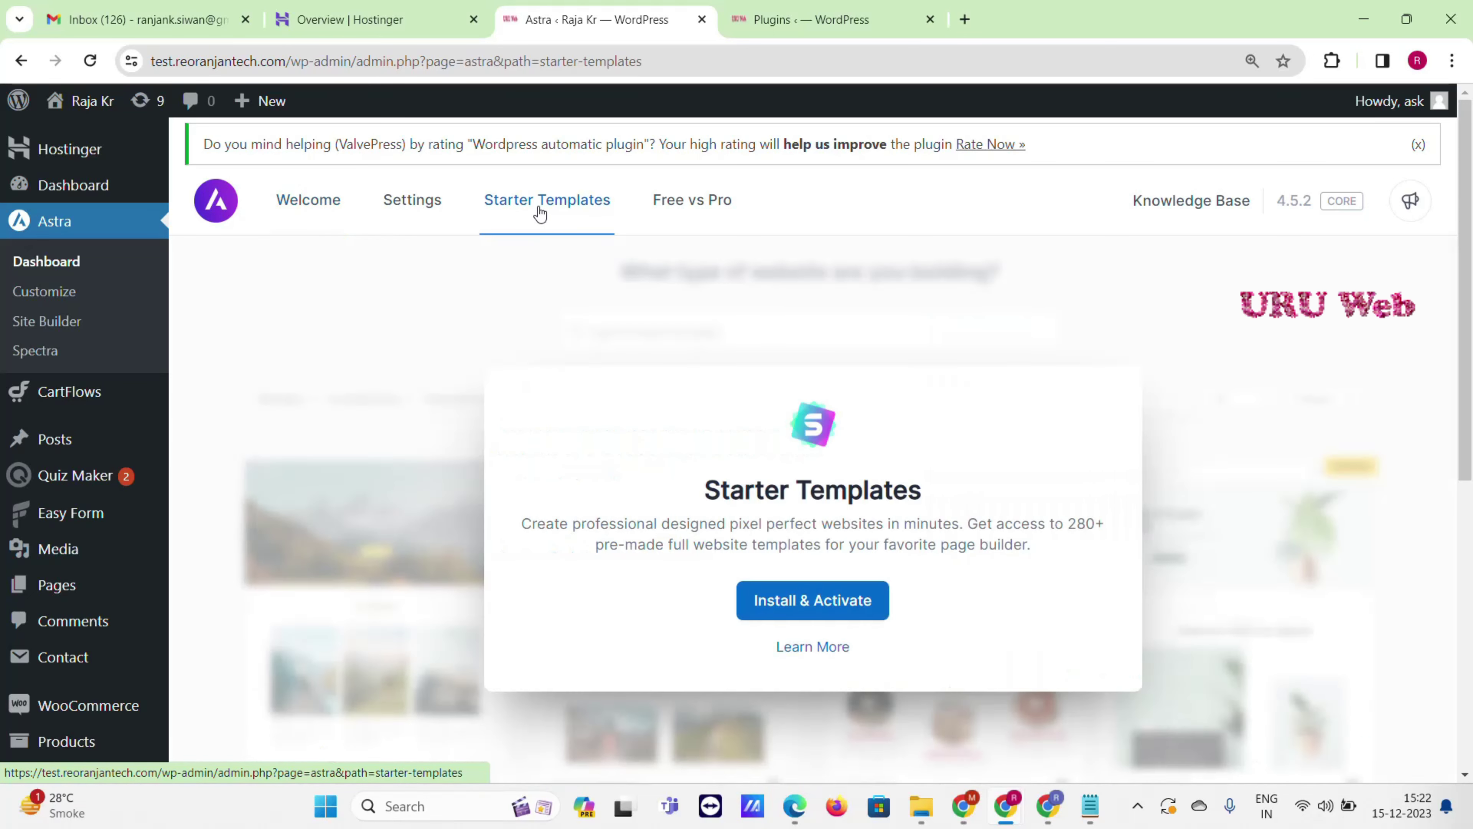
click(812, 600)
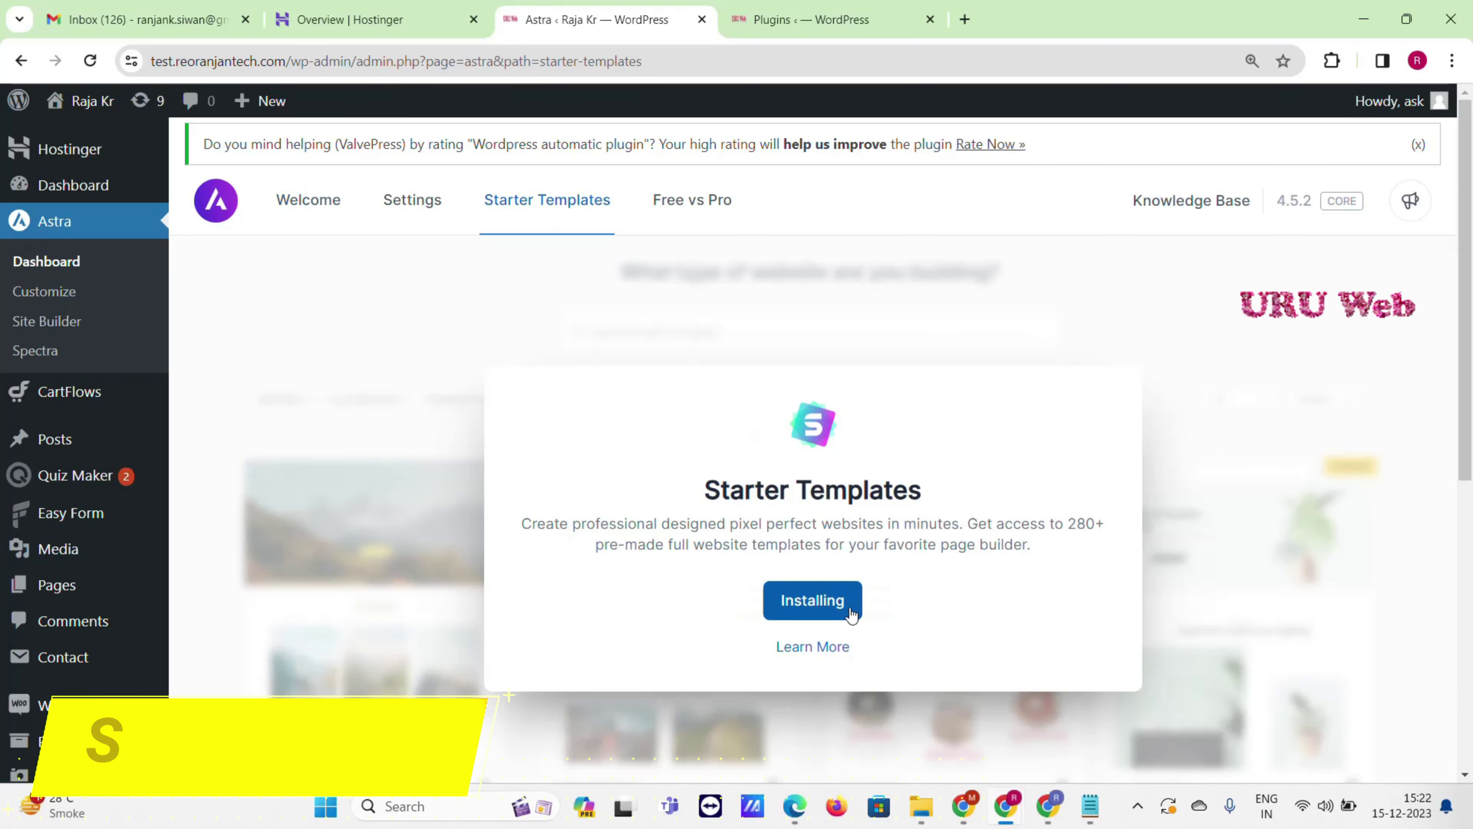
scroll(819, 511, down, 2)
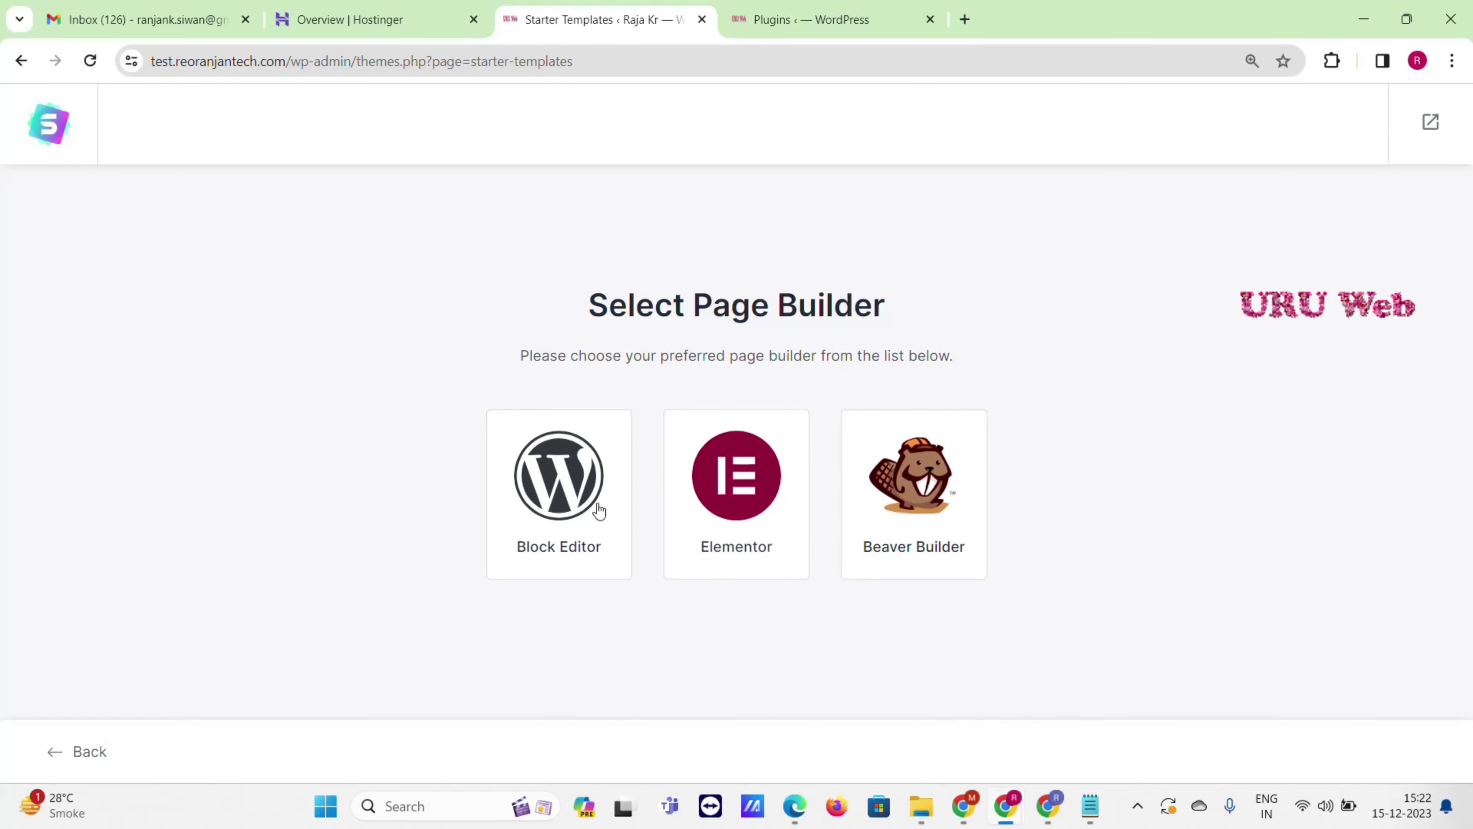
Pick Elementor as the page builder and select the Brandstore template from the grid
click(735, 488)
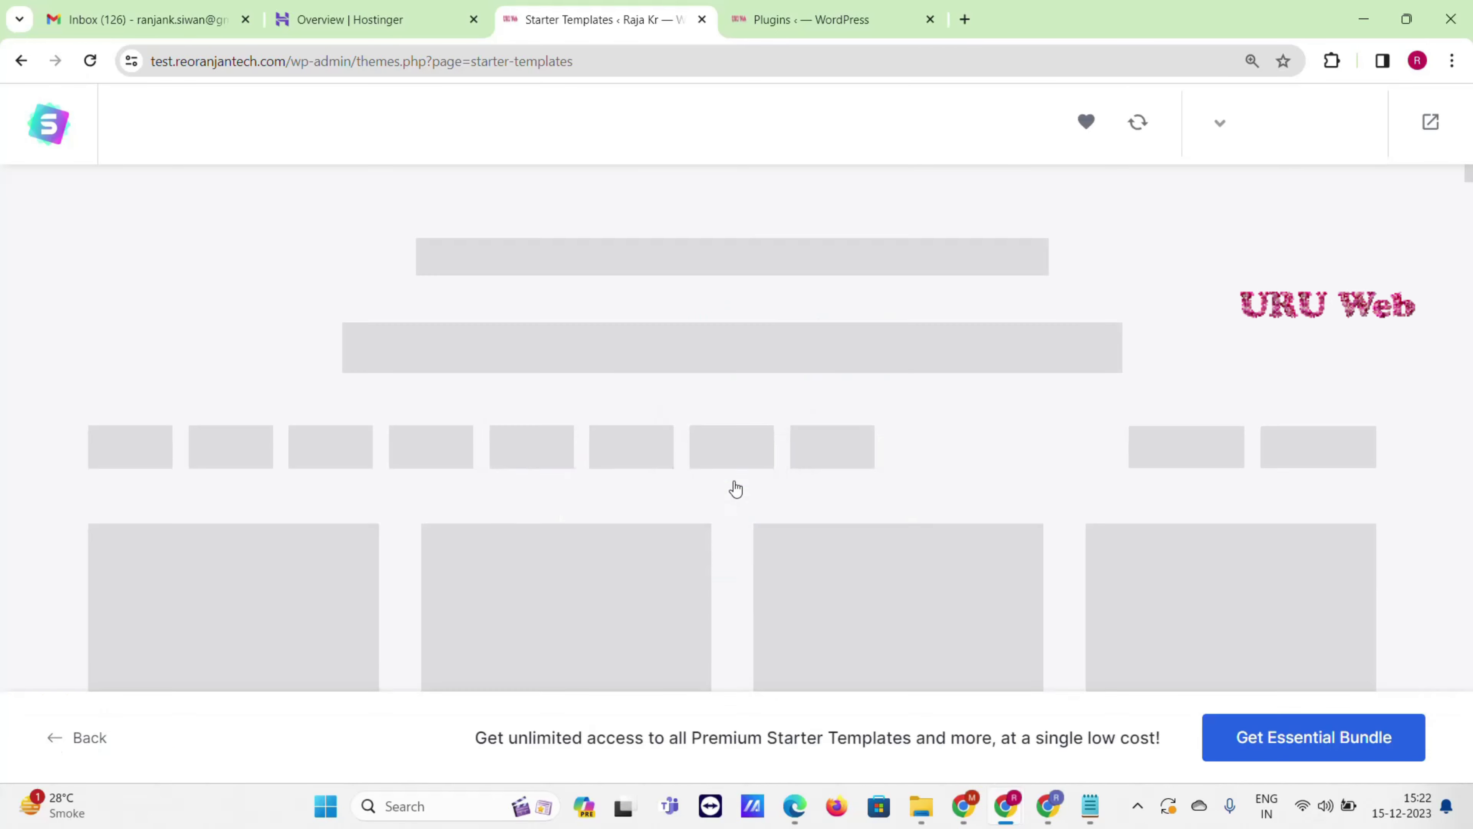
scroll(420, 242, down, 2)
scroll(421, 241, down, 6)
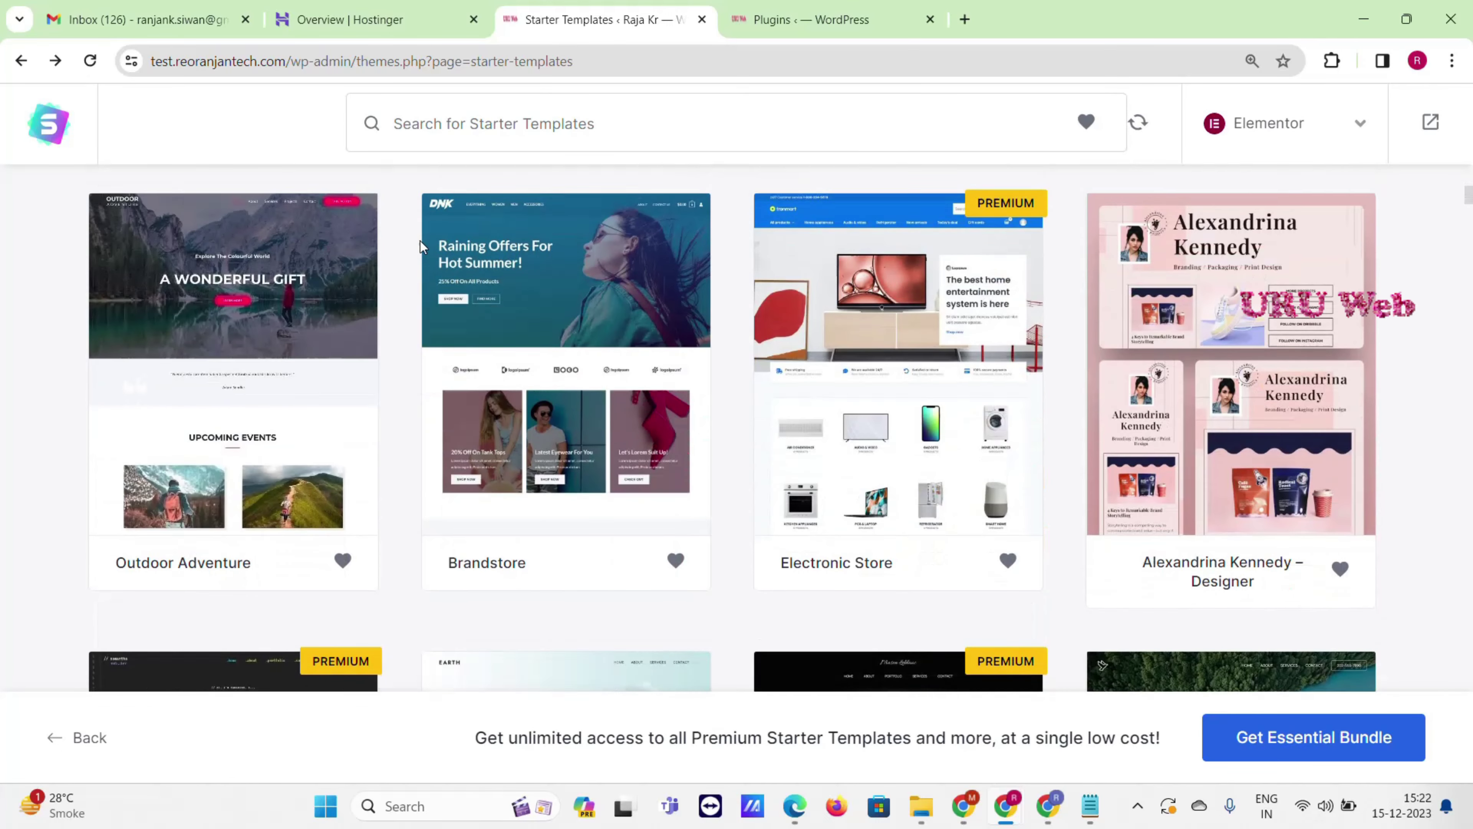
scroll(539, 284, up, 2)
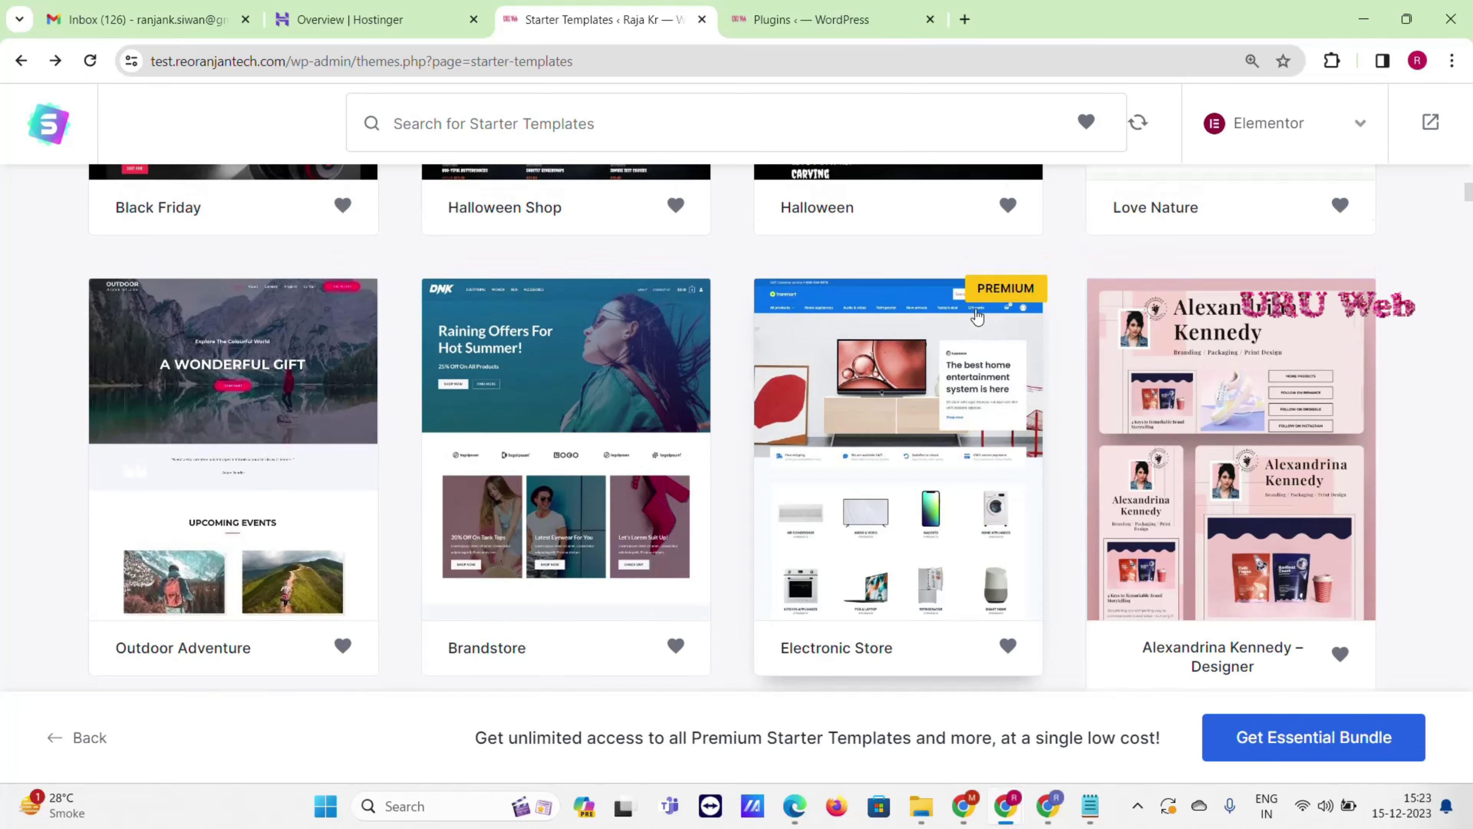
scroll(510, 342, up, 5)
scroll(529, 417, down, 5)
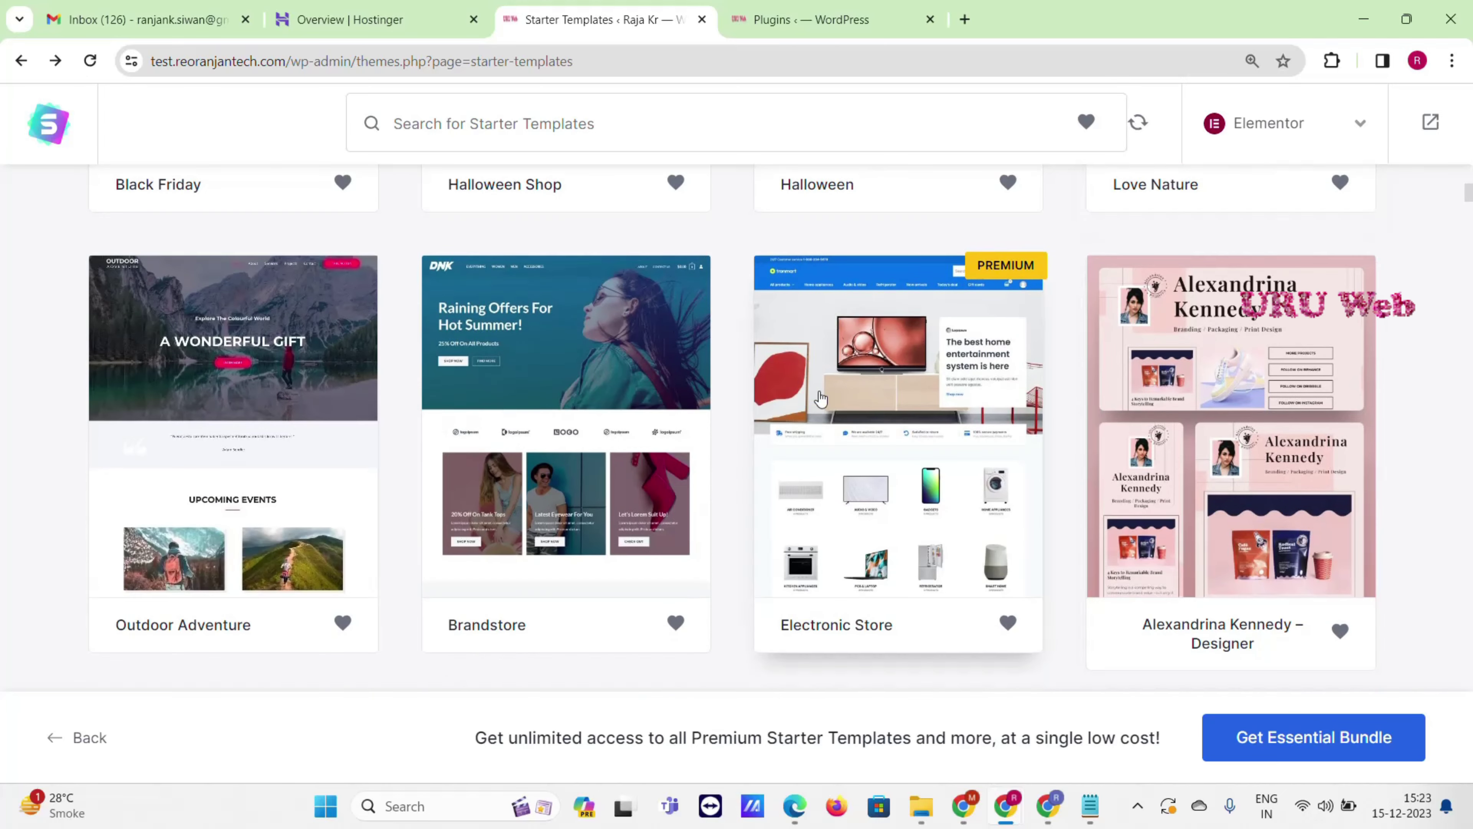
click(545, 334)
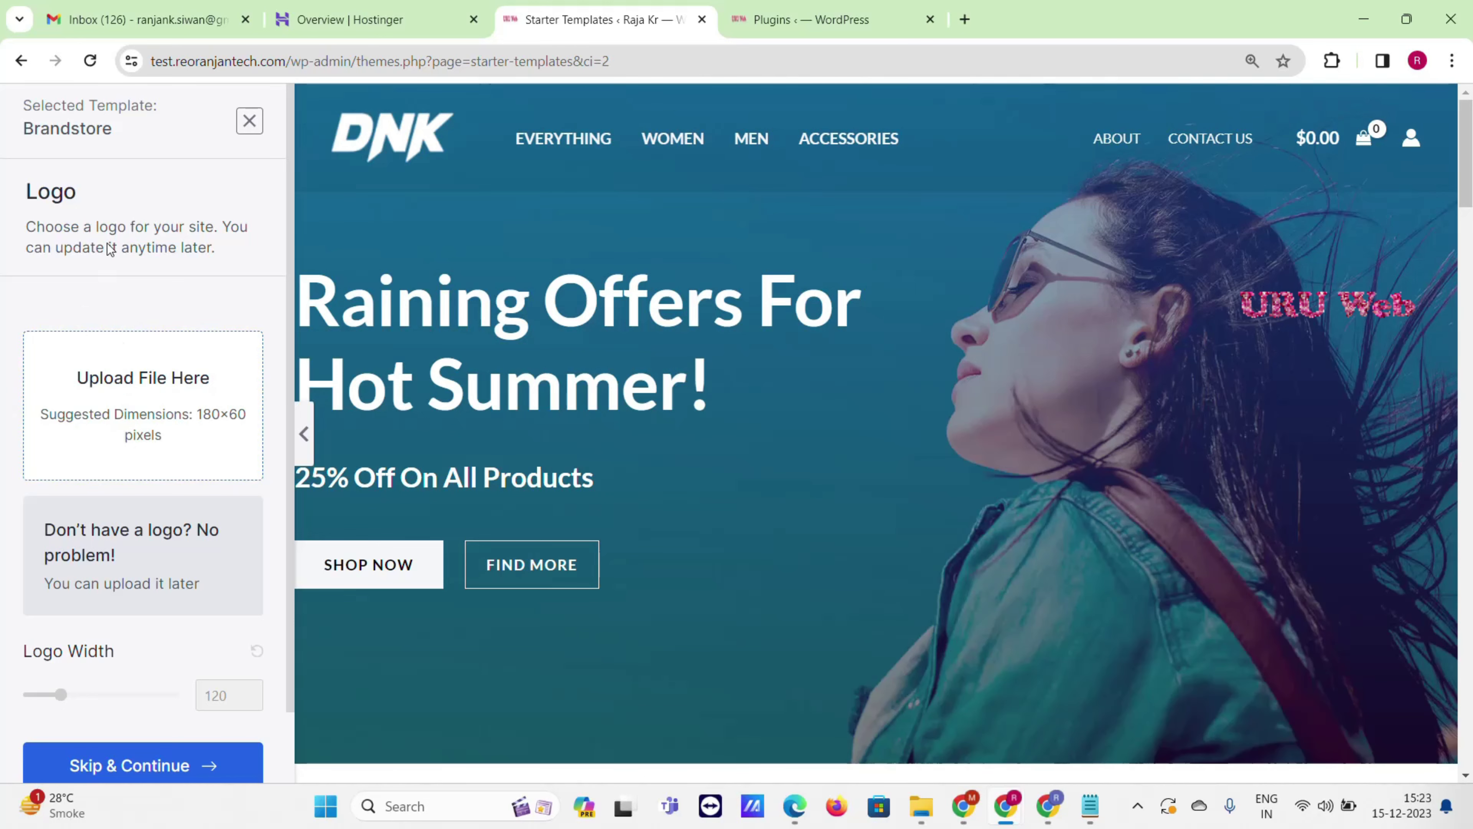
Upload the URU Web logo image 'Untitled-2 (1).png' as the site logo and continue
scroll(185, 392, down, 2)
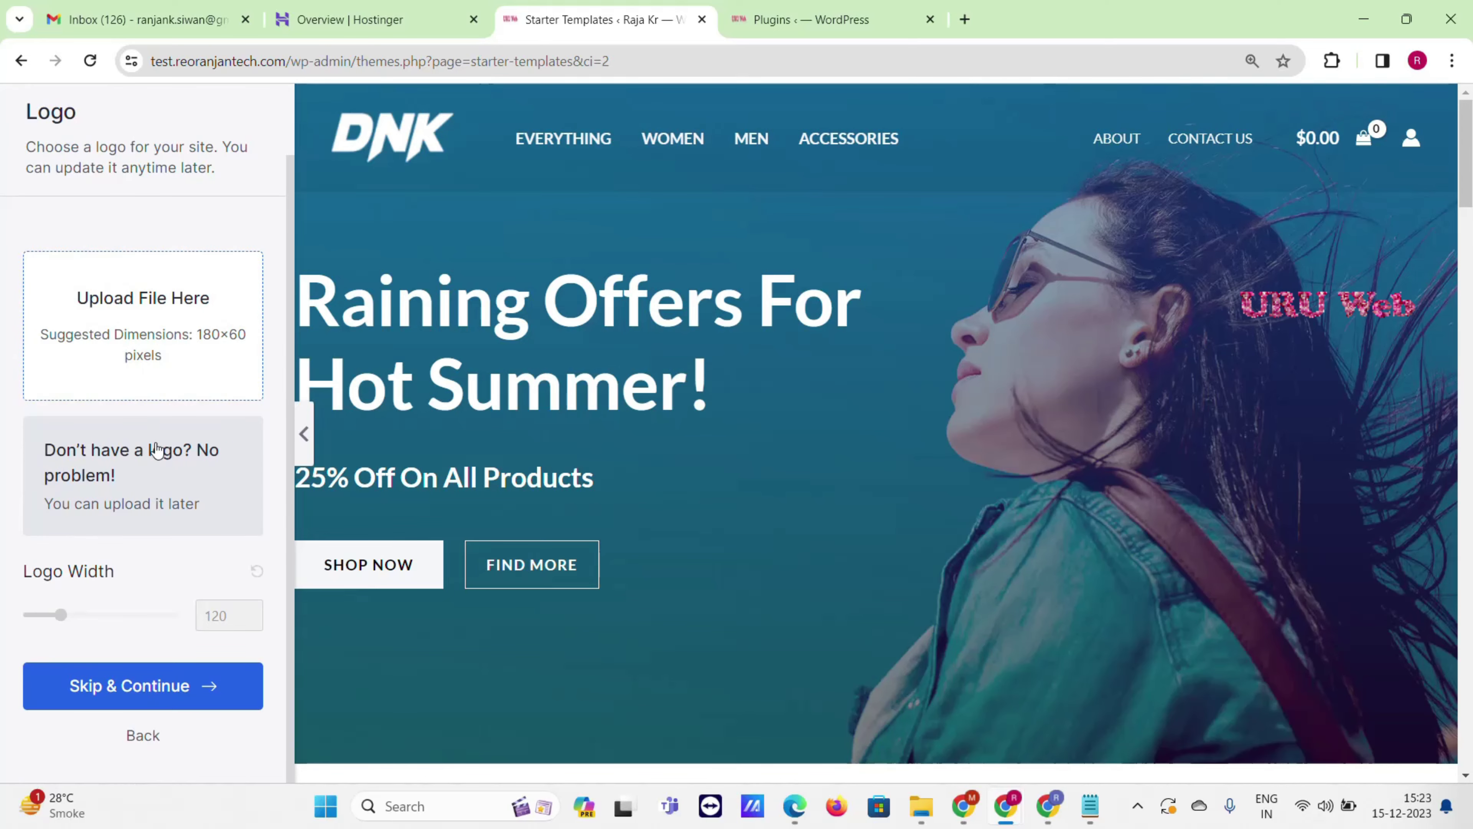
click(155, 367)
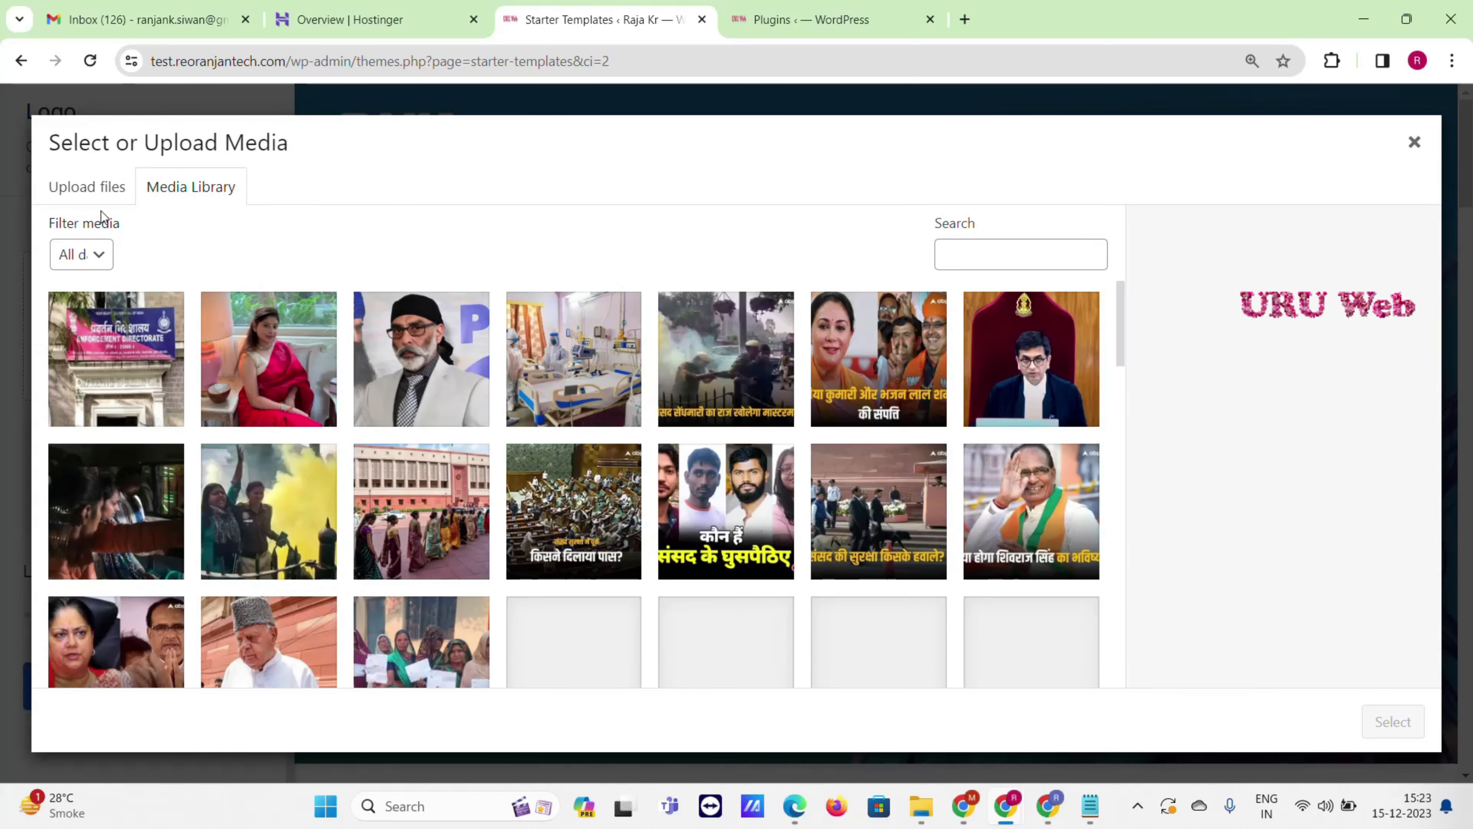
click(104, 189)
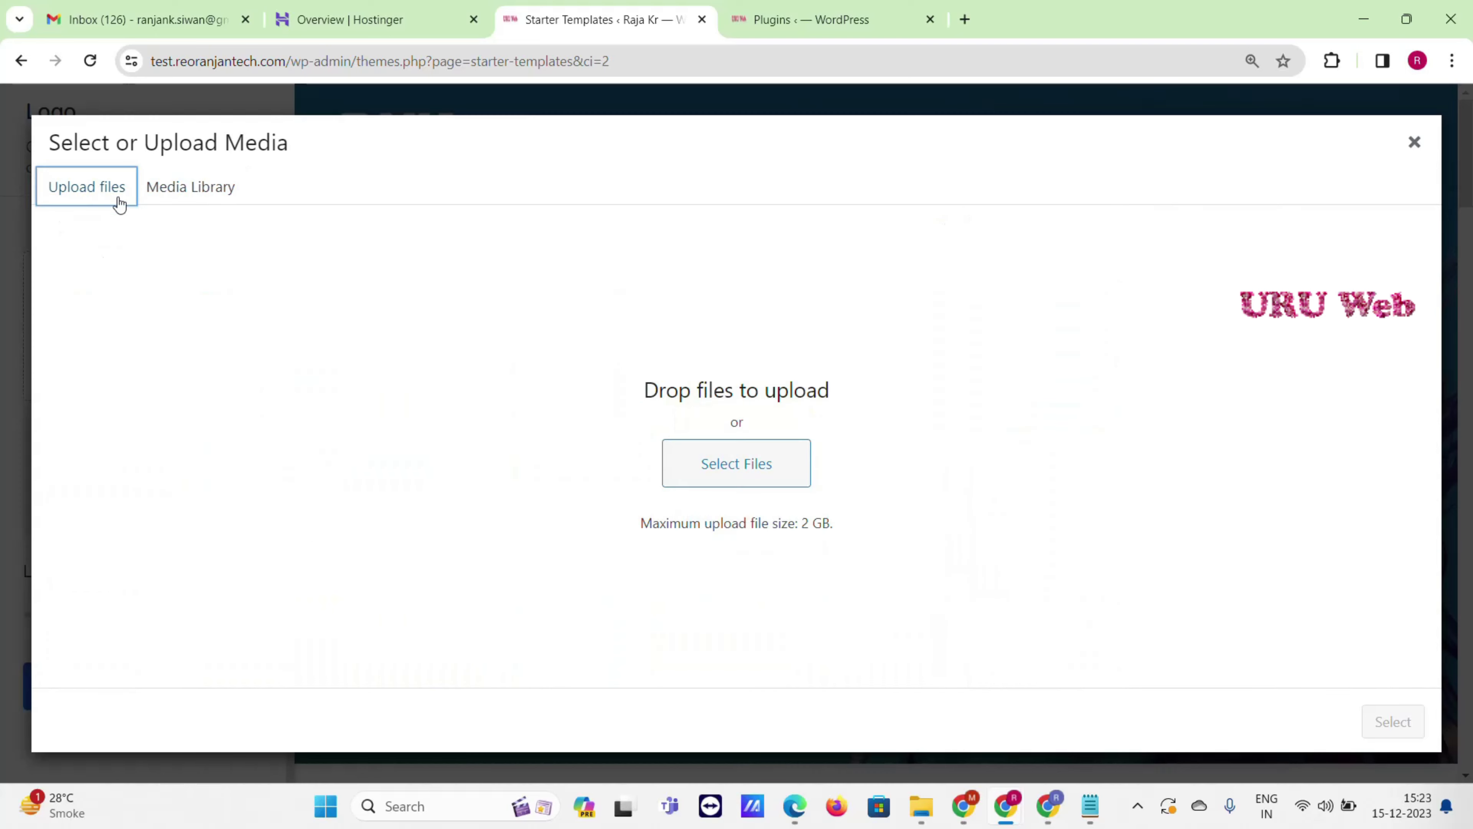
click(790, 459)
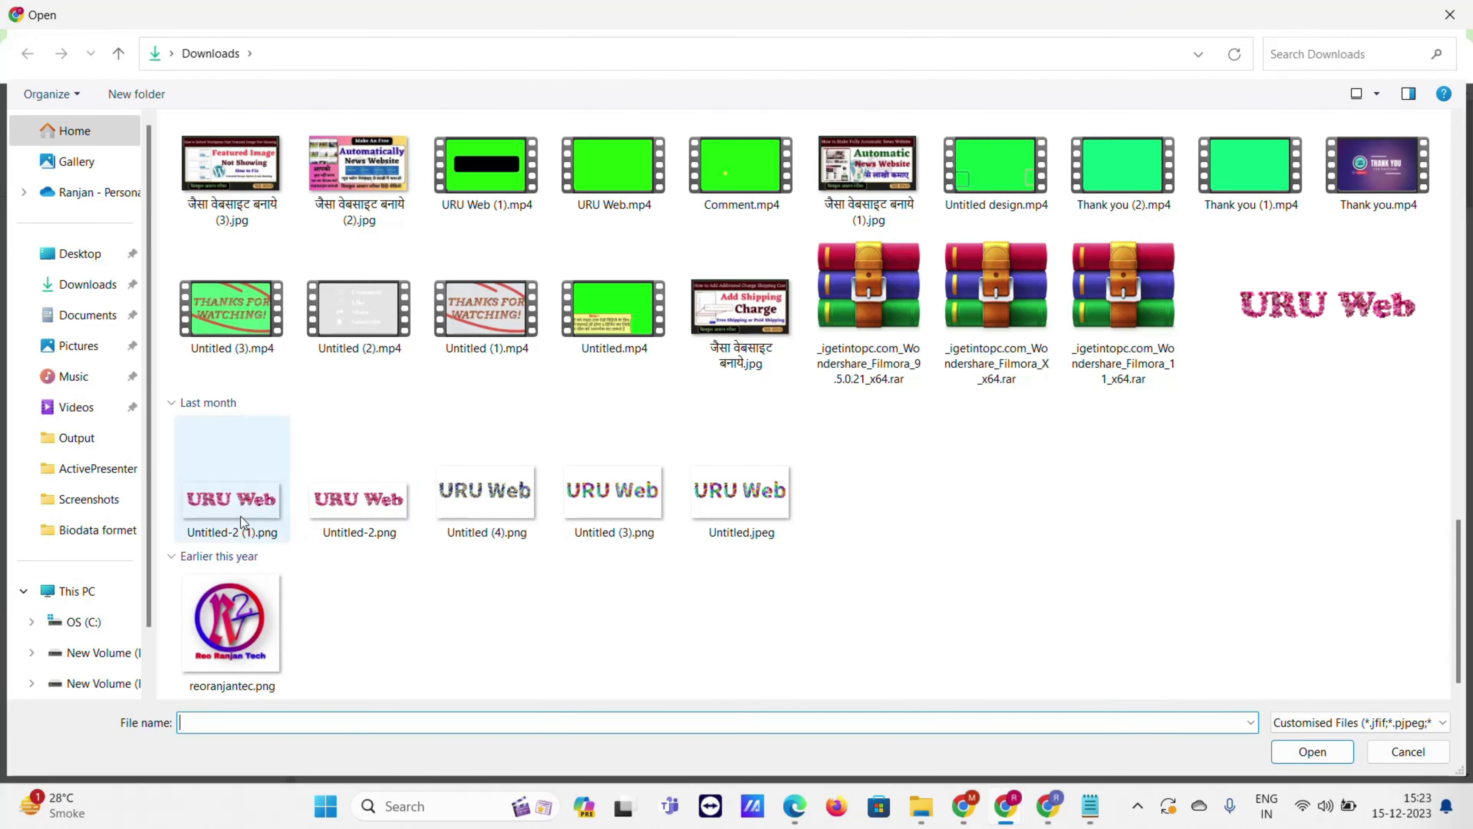
double_click(241, 516)
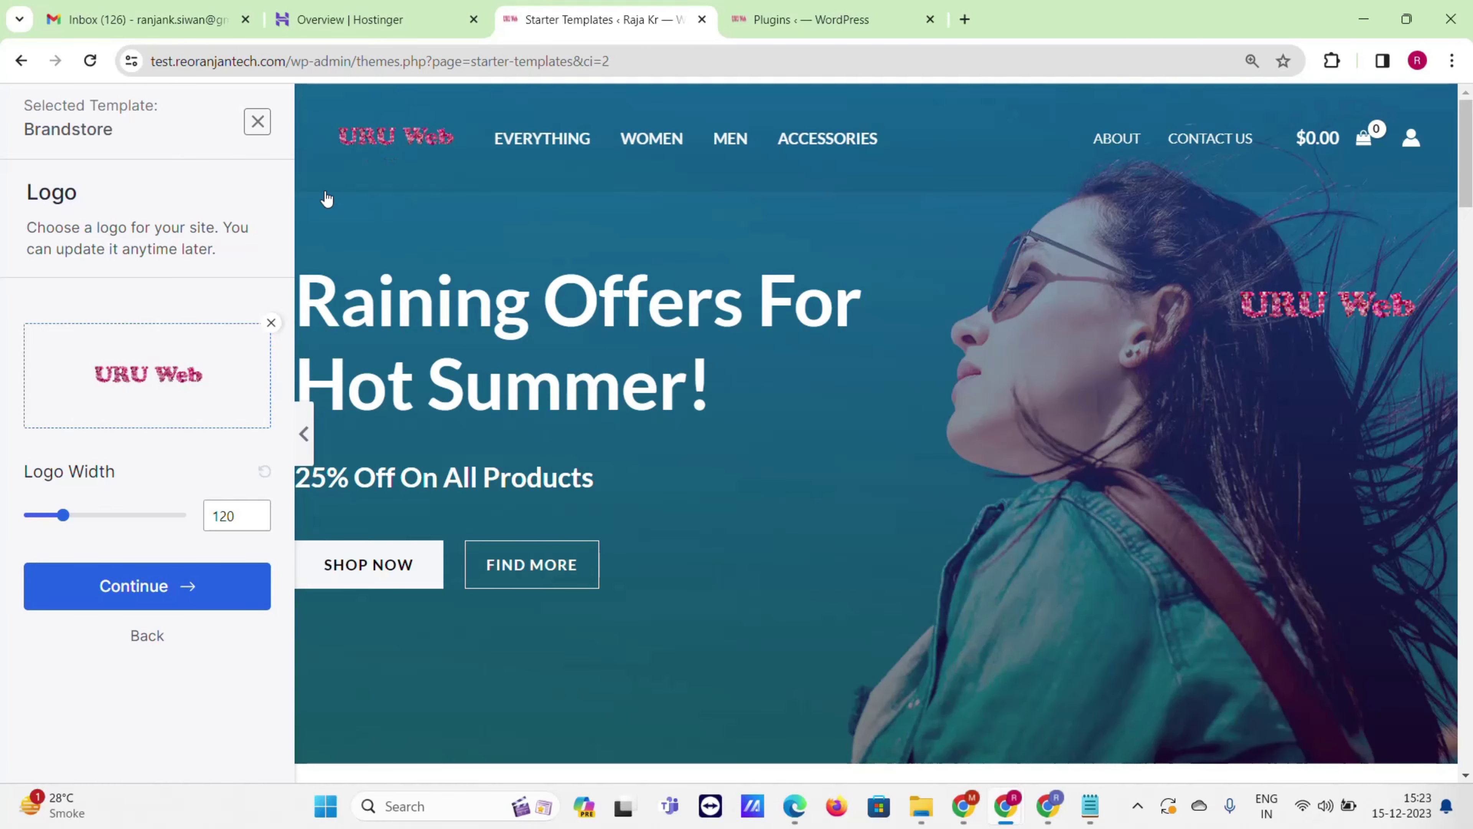
click(181, 593)
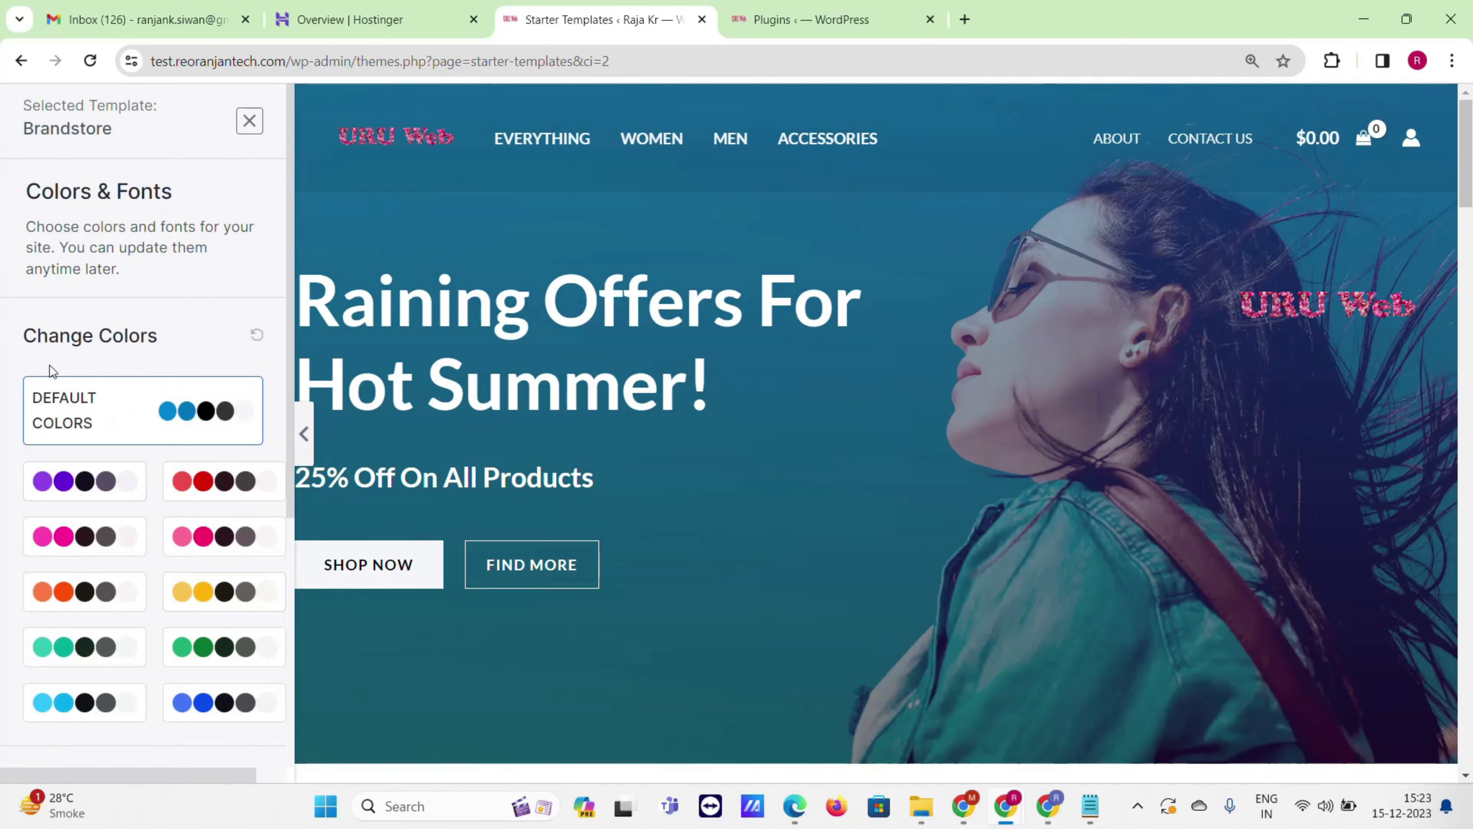
Pick the red colour palette for the Brandstore template after trying purple, and continue
scroll(148, 471, down, 3)
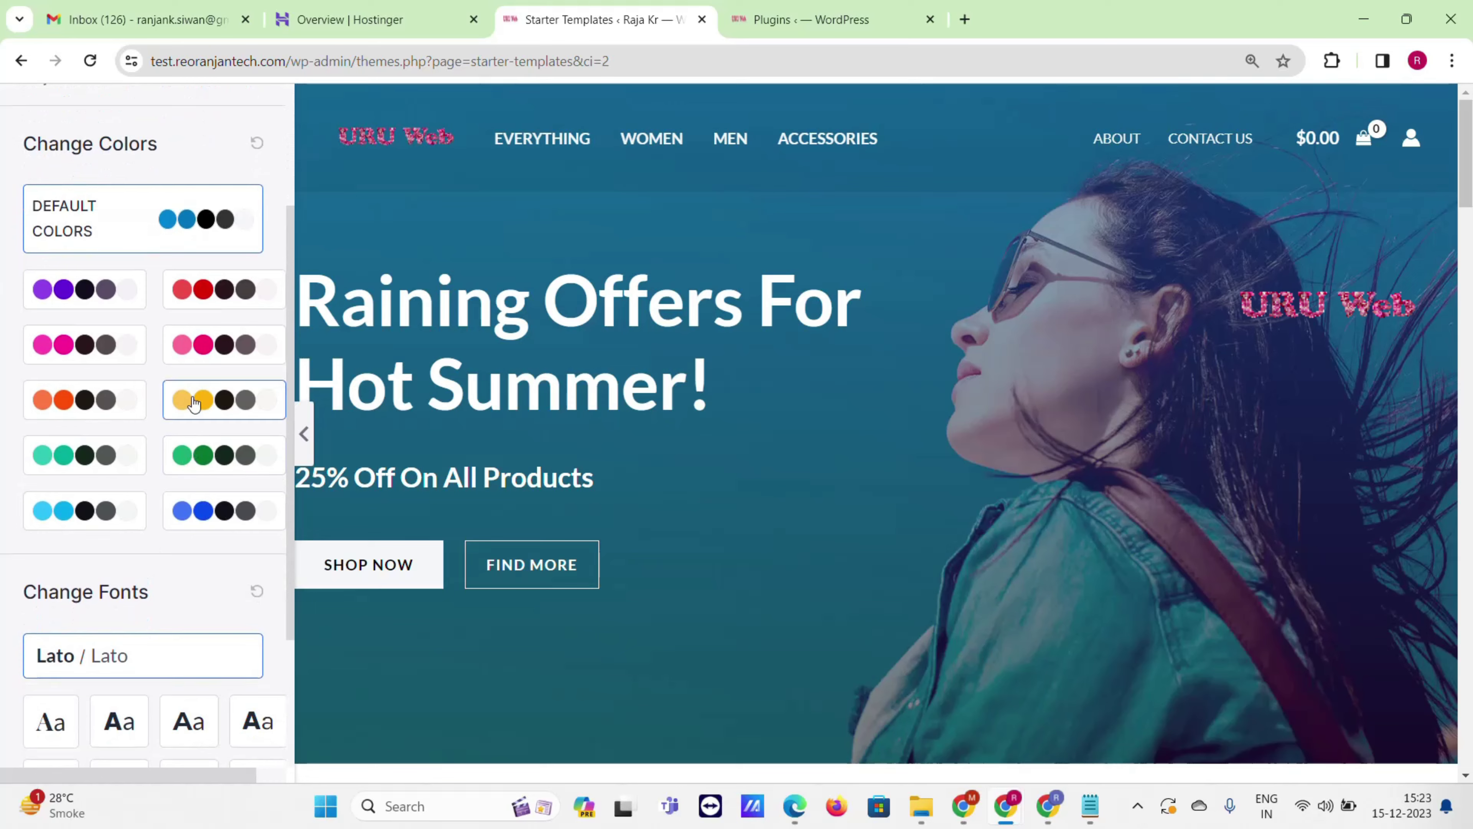
scroll(186, 493, down, 3)
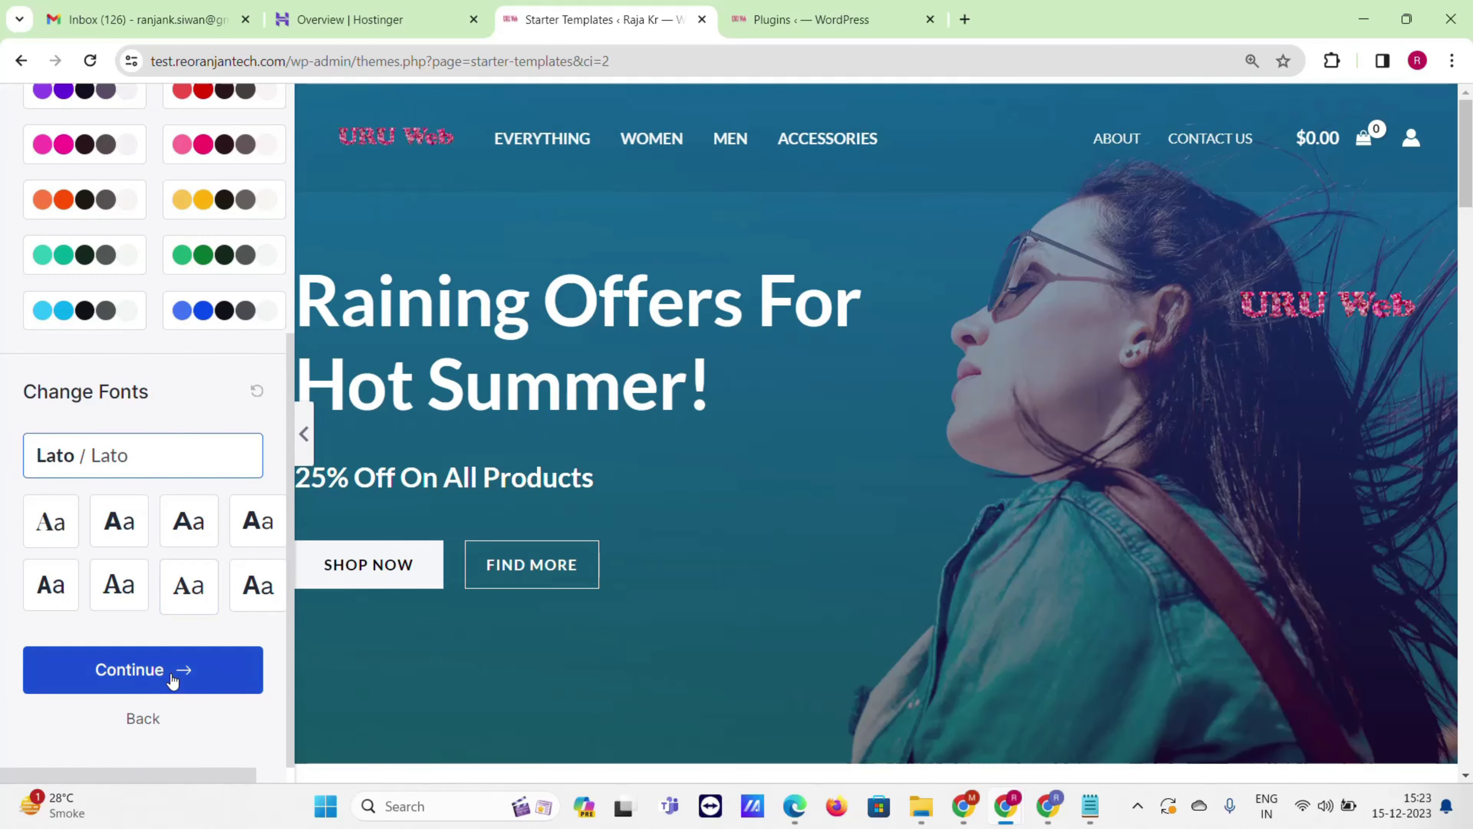
scroll(166, 320, up, 1)
scroll(167, 320, up, 2)
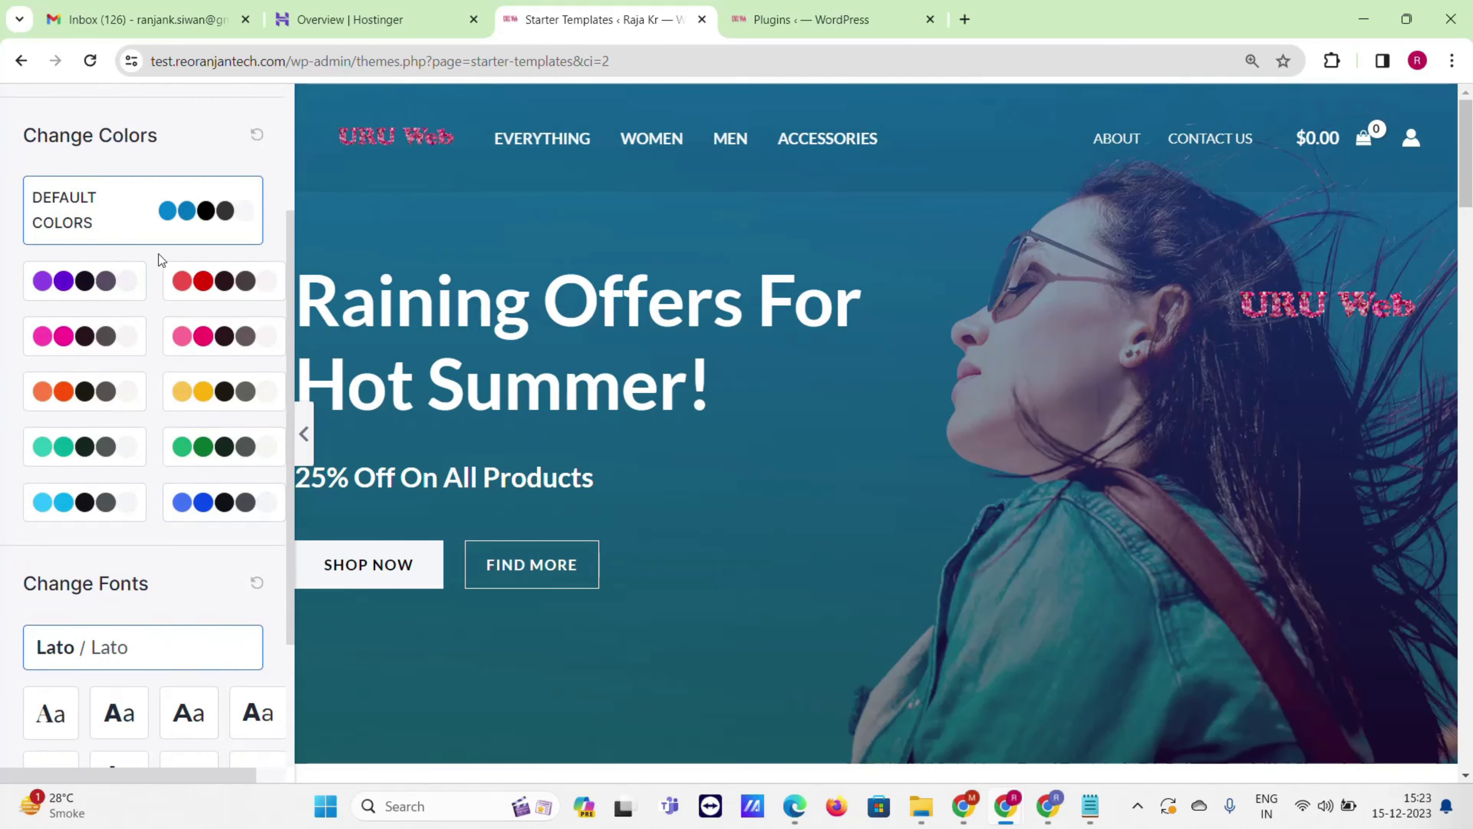
click(105, 300)
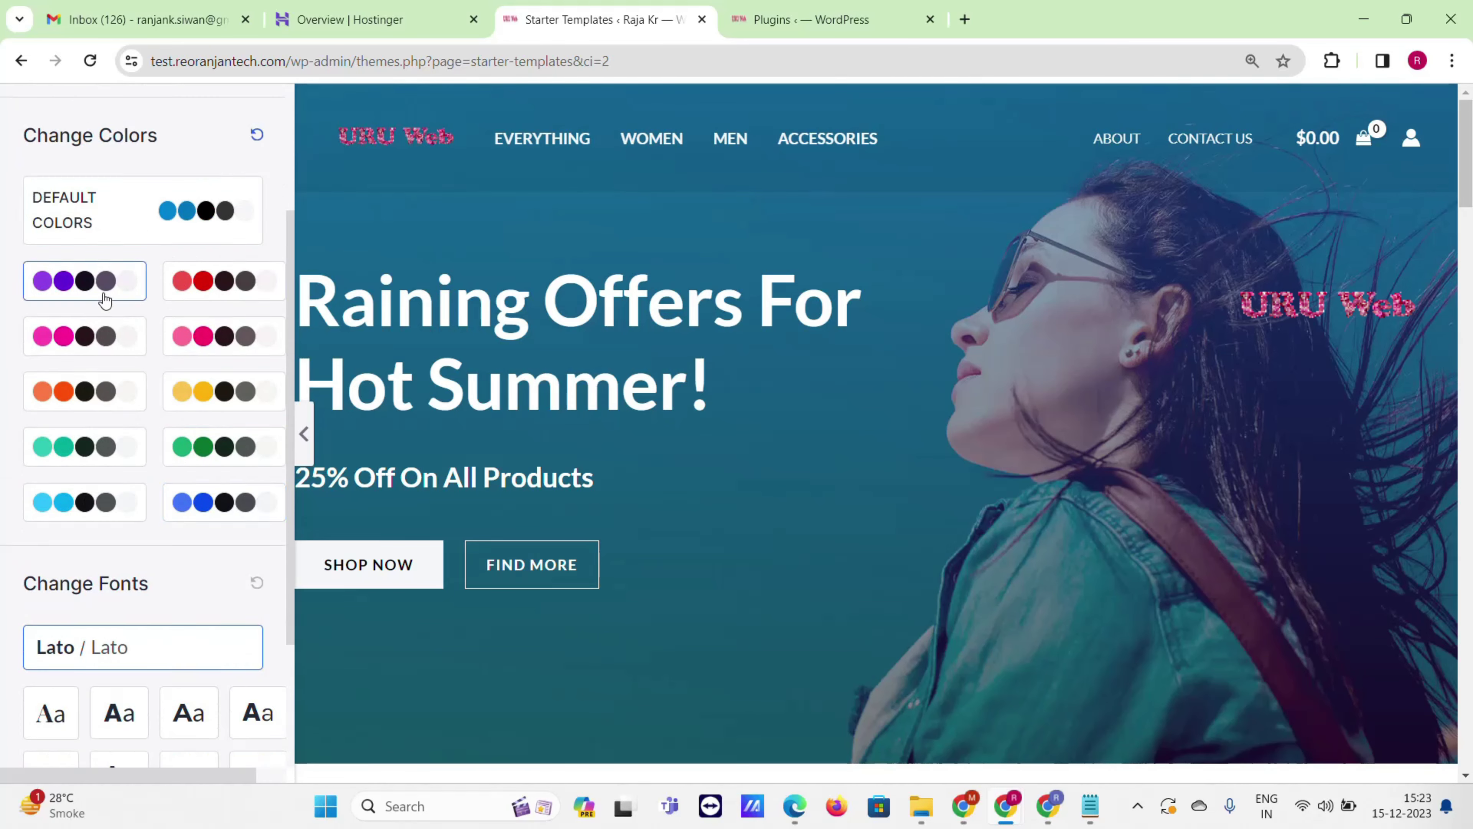
click(228, 284)
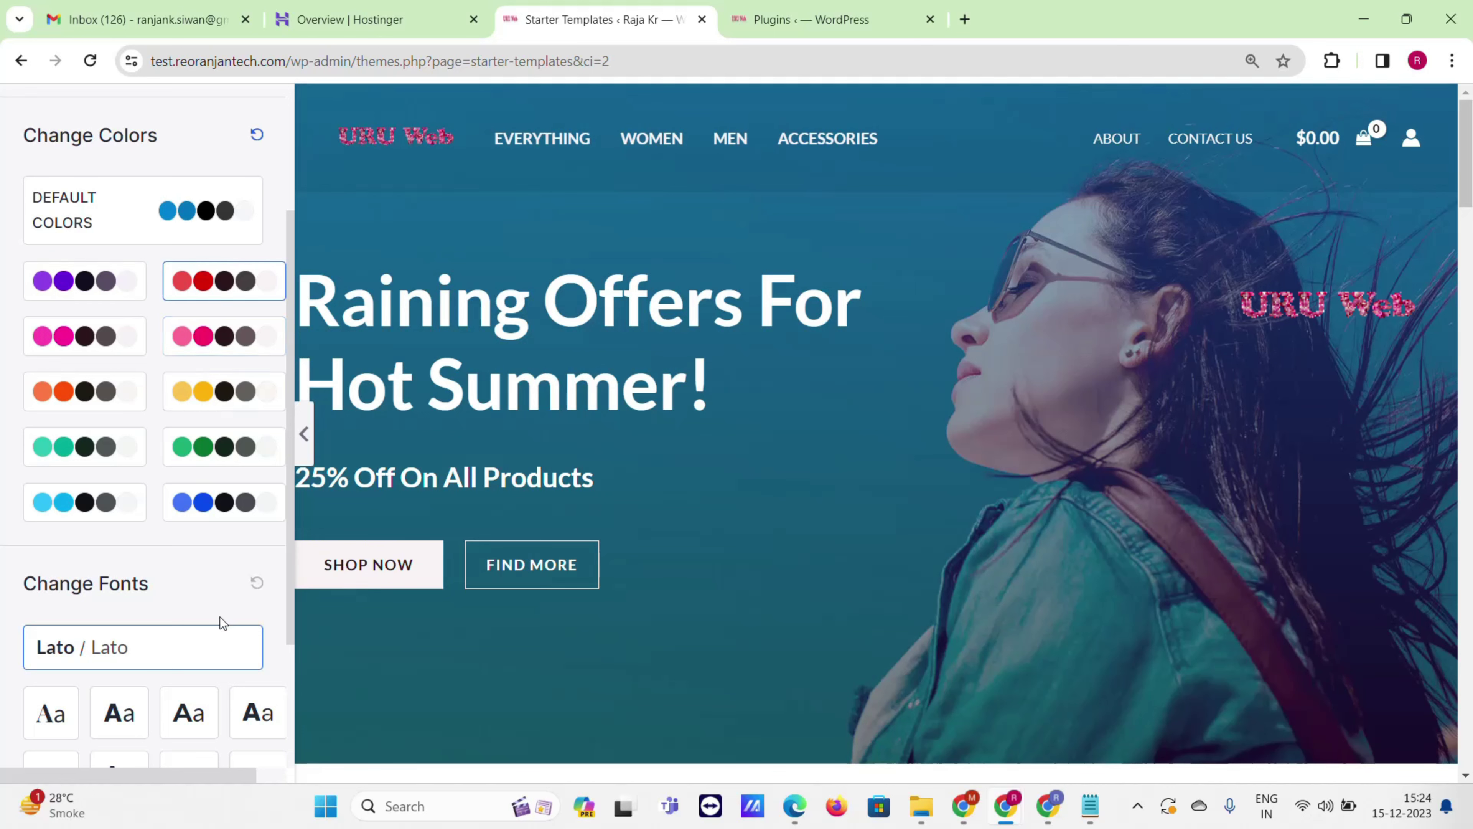
scroll(221, 623, down, 3)
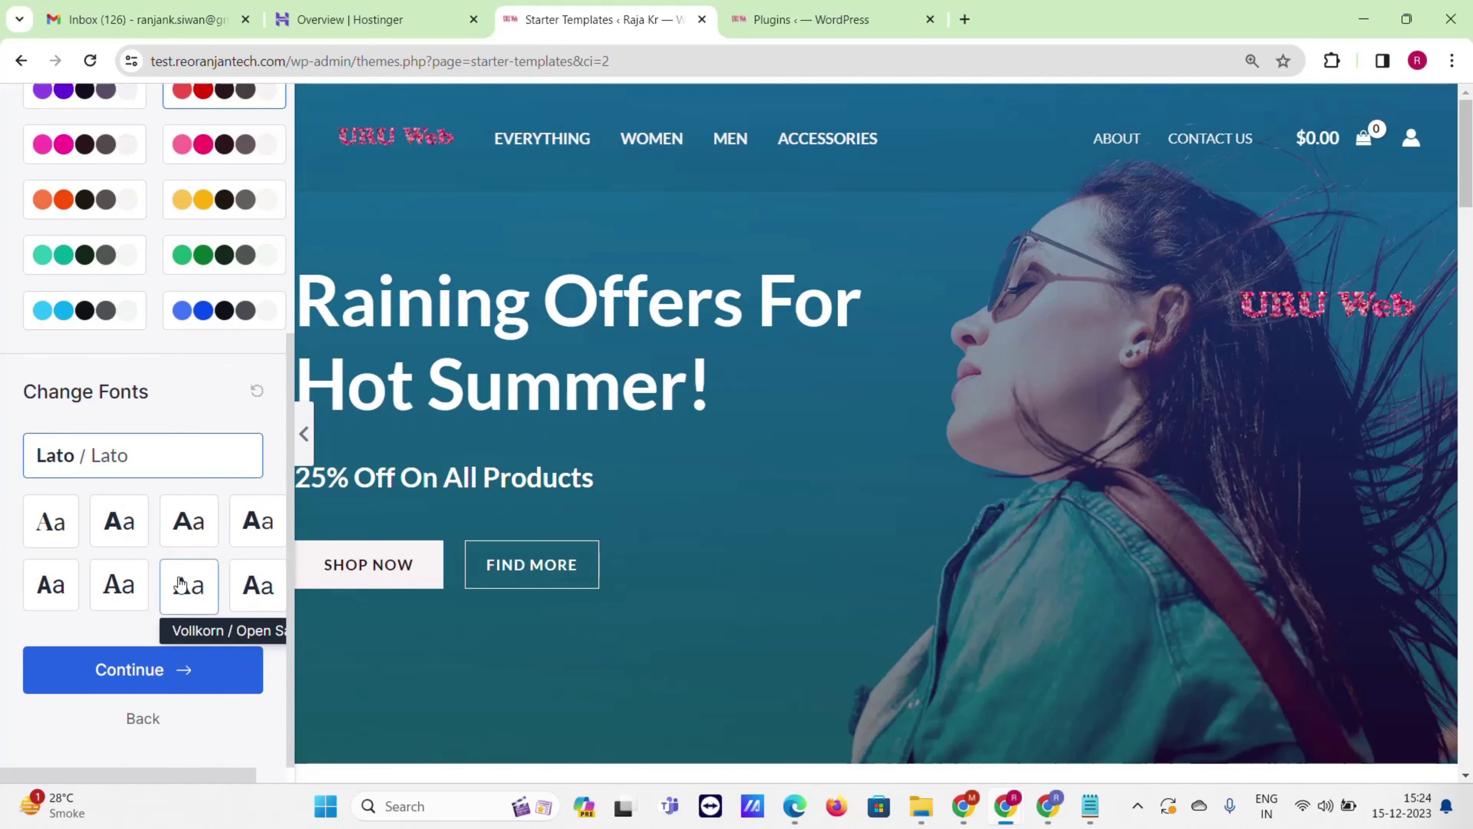
click(188, 673)
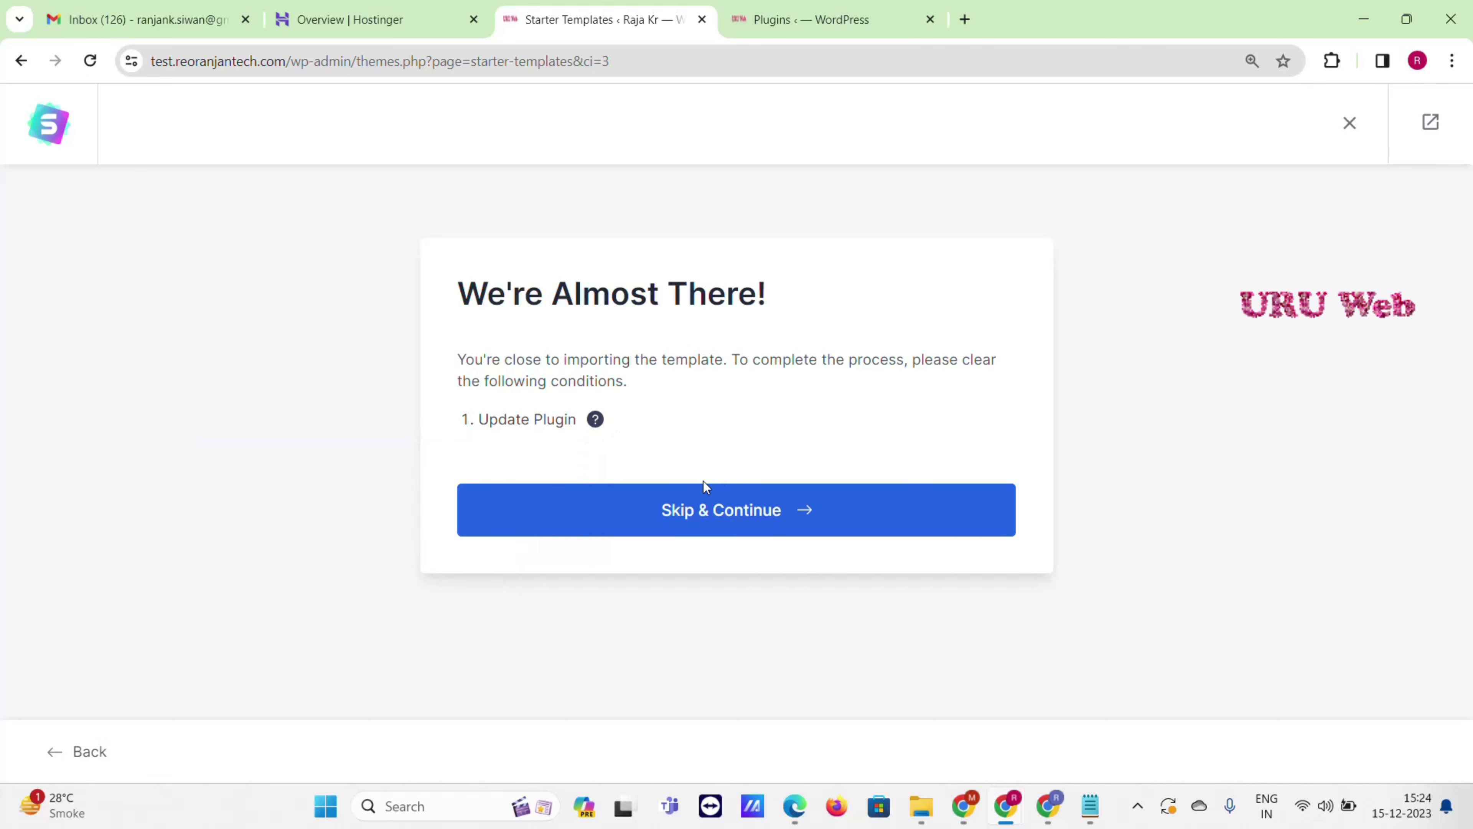
Skip the plugin update, fill in the name and e-mail, accept the newsletter, and start building
click(799, 531)
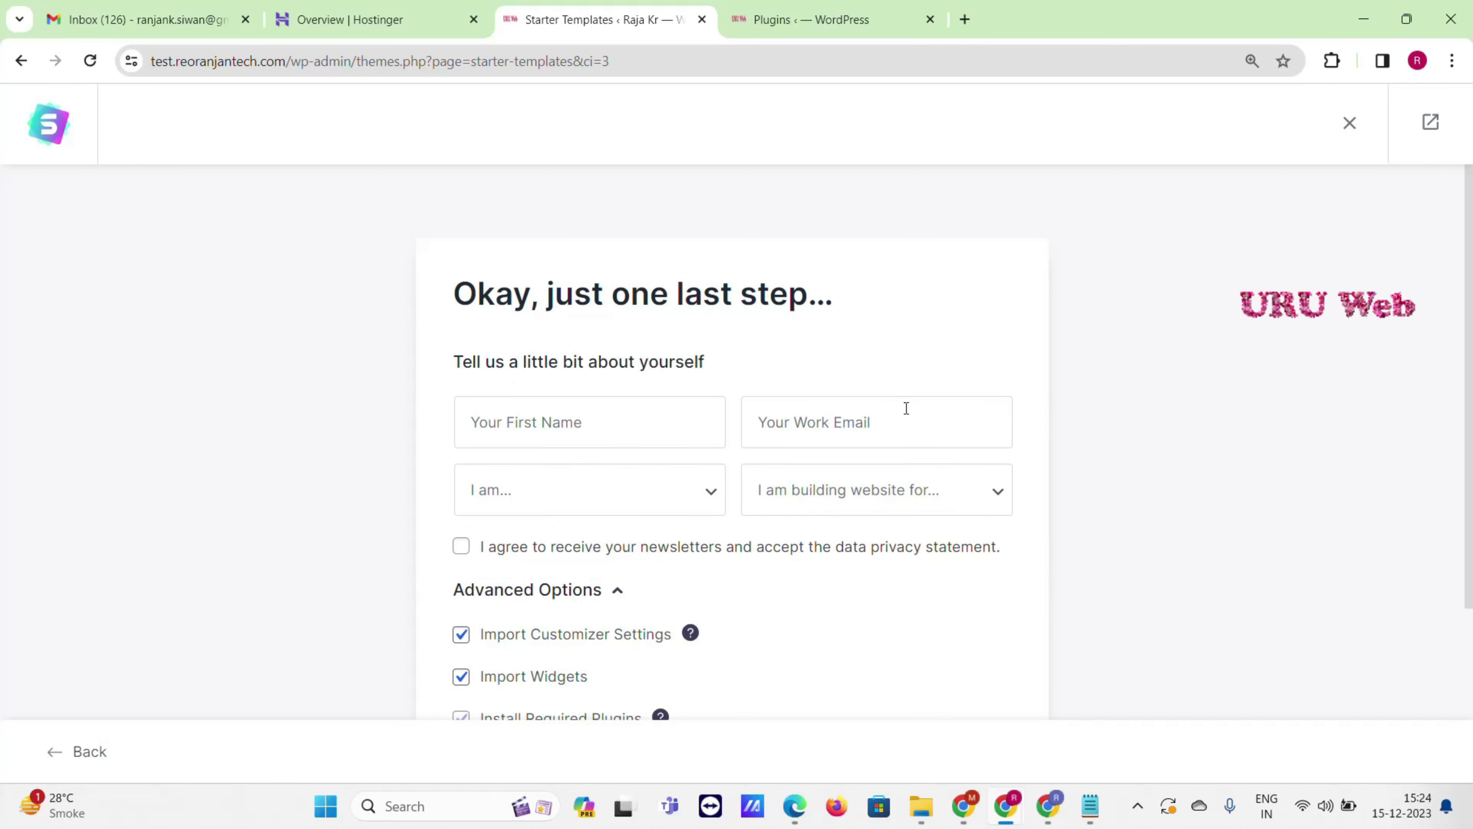
scroll(707, 370, down, 3)
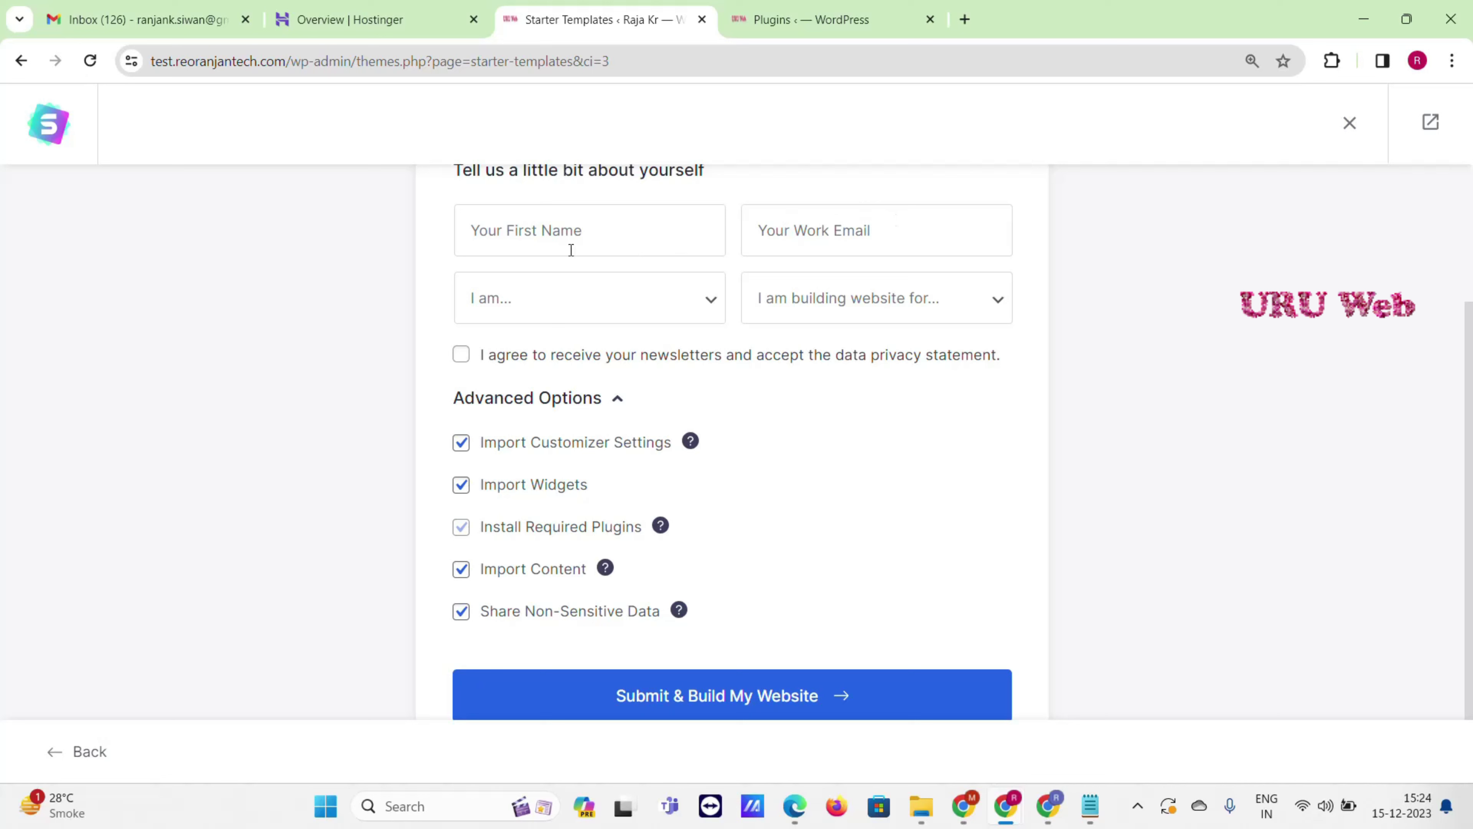
click(568, 230)
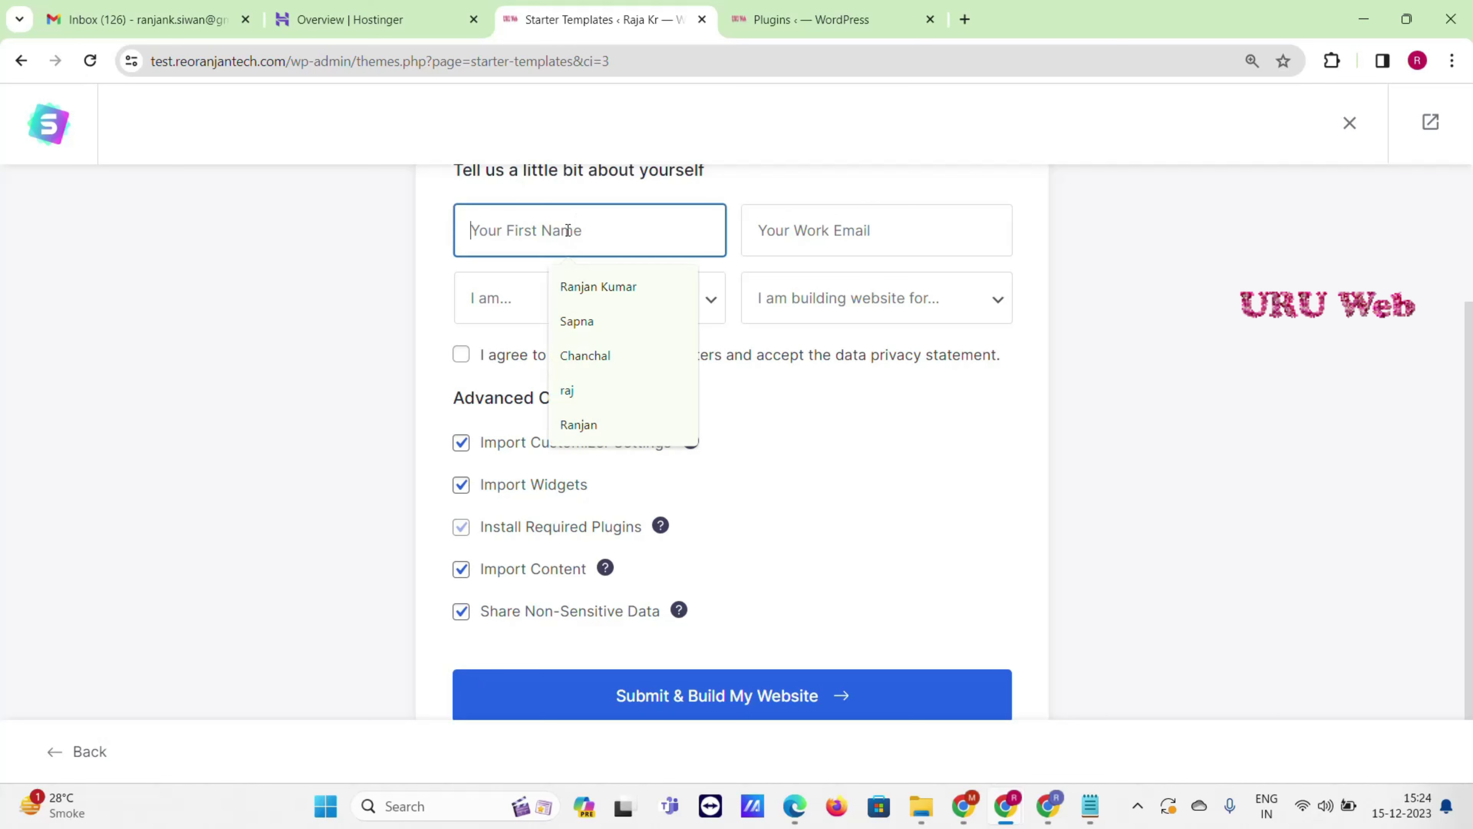
click(1047, 242)
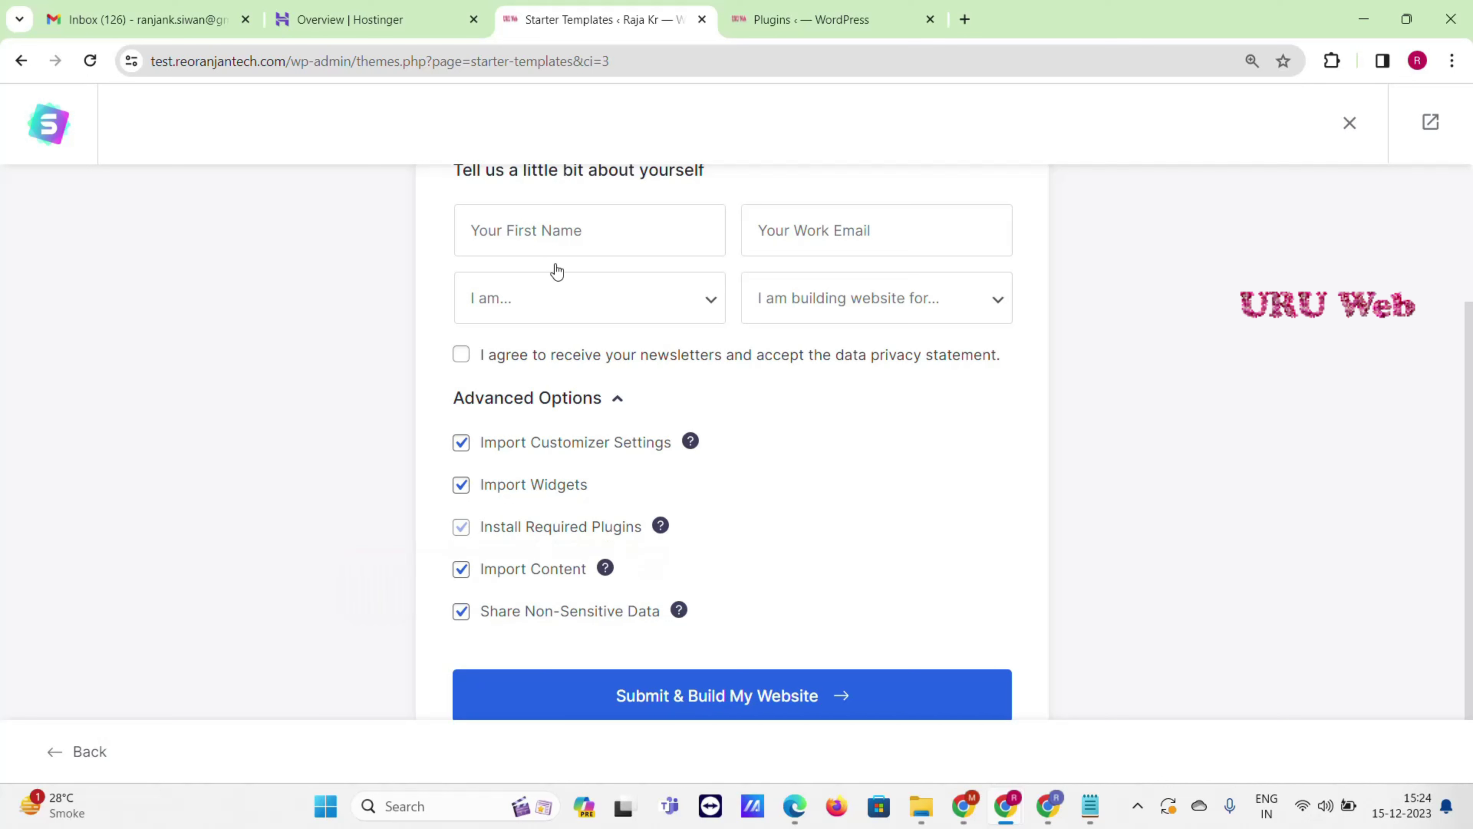
click(460, 356)
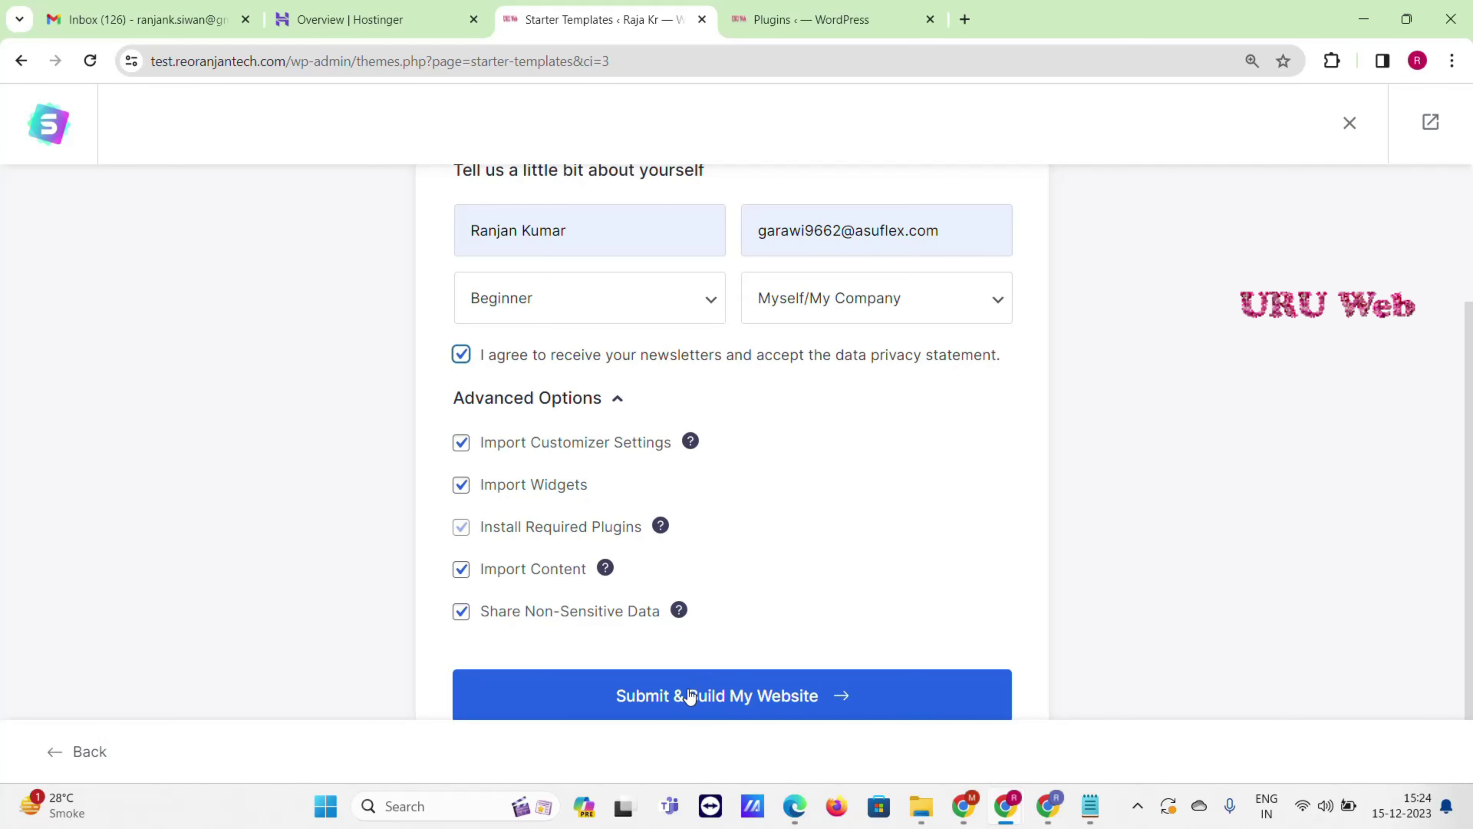
click(757, 697)
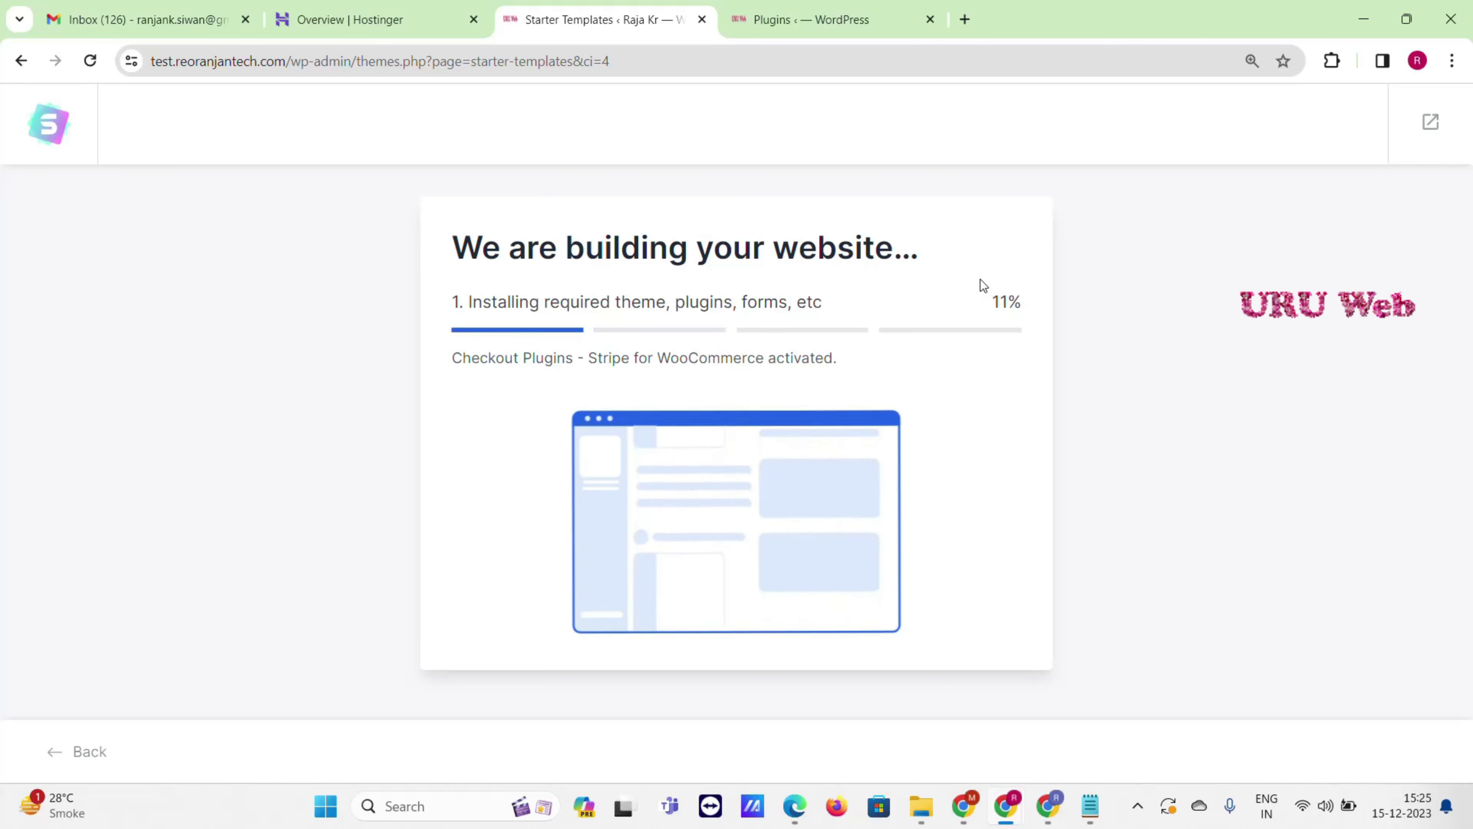
Once the import reaches 100%, view the finished Brandstore homepage in a new tab
drag(990, 301, 1022, 299)
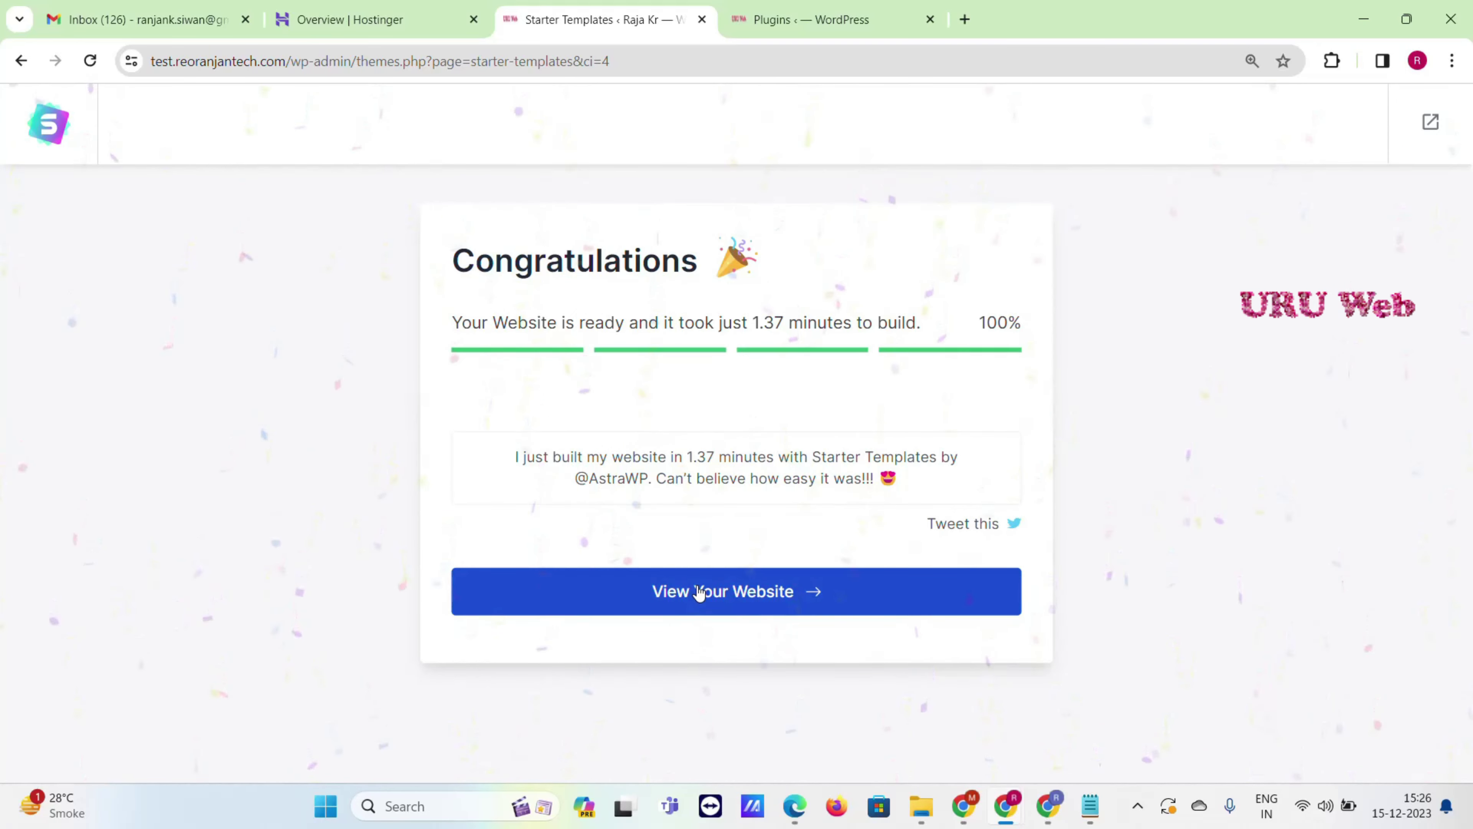
click(752, 598)
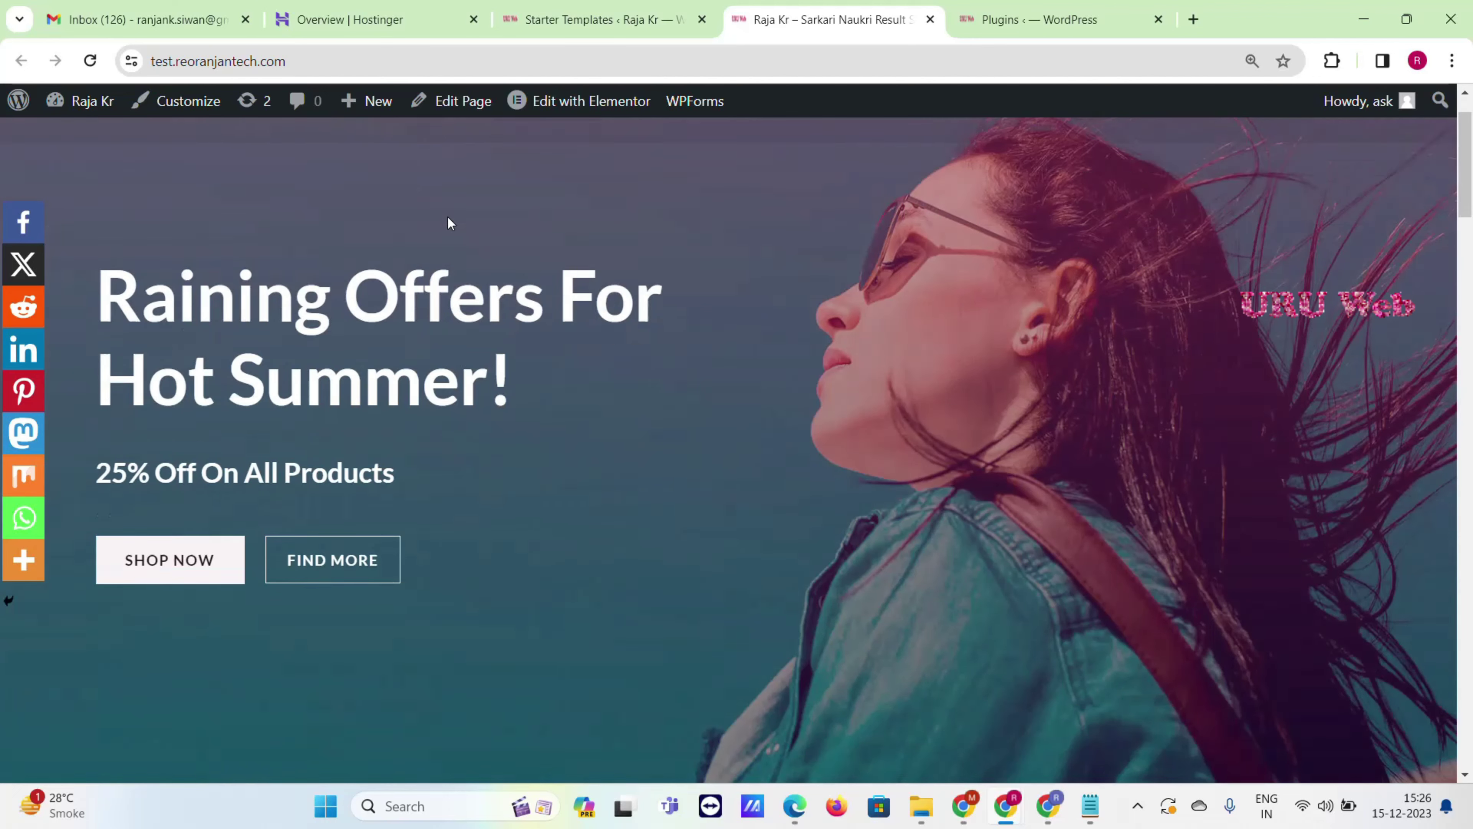
scroll(448, 224, down, 10)
scroll(448, 227, down, 15)
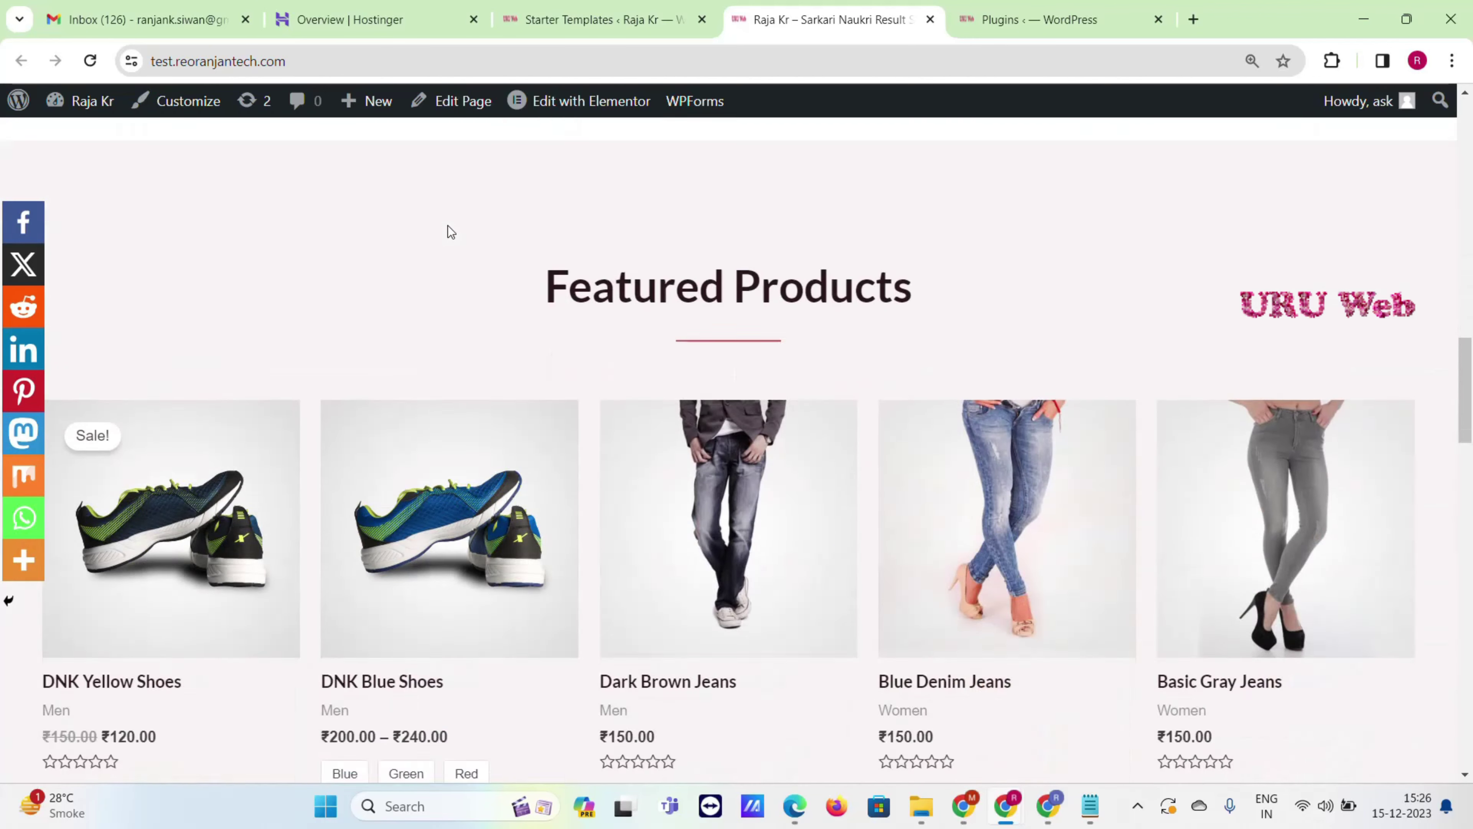
scroll(449, 235, down, 8)
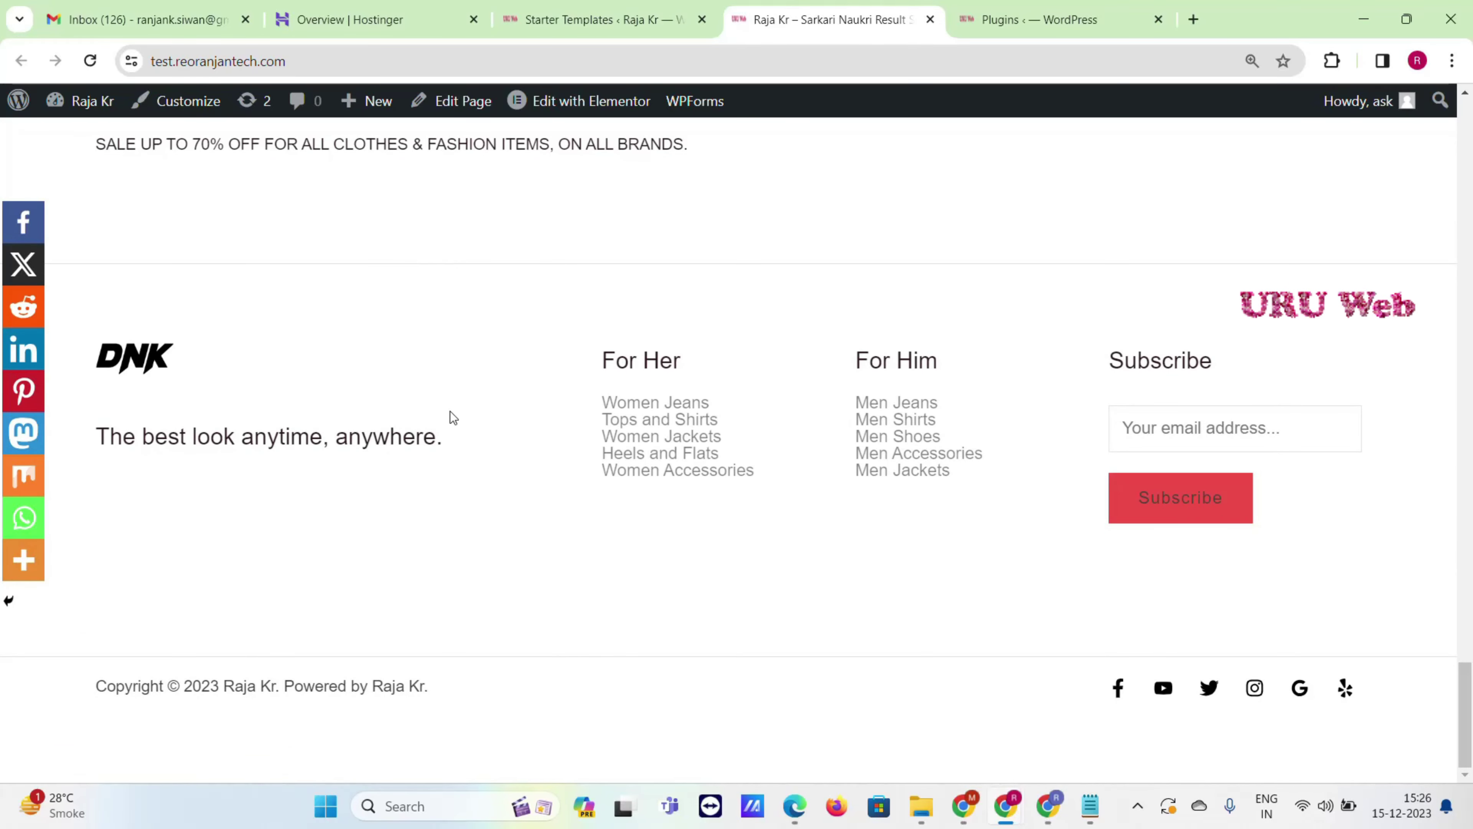
scroll(453, 414, up, 15)
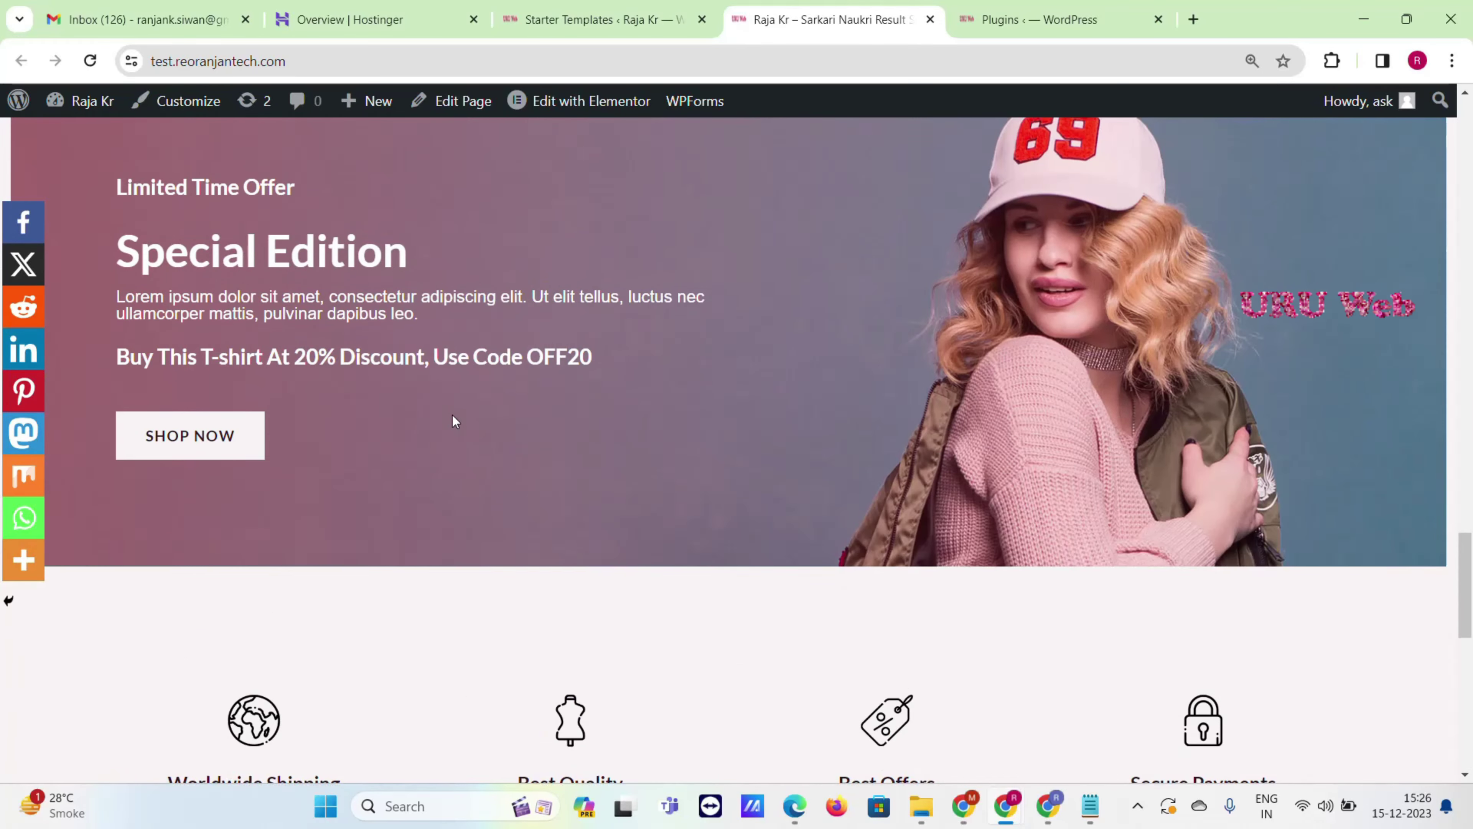
scroll(451, 415, up, 15)
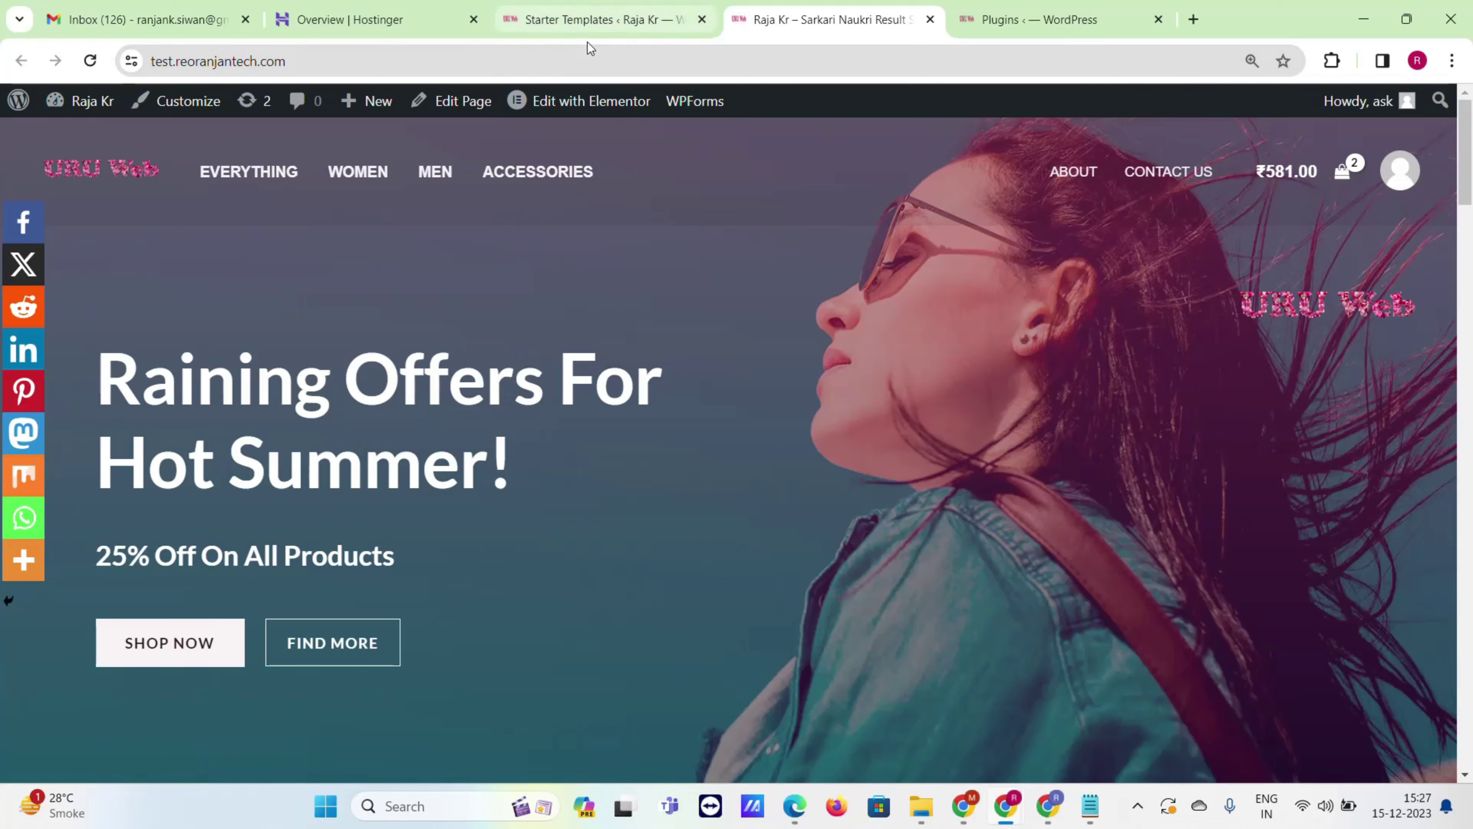
mouse_move(576, 107)
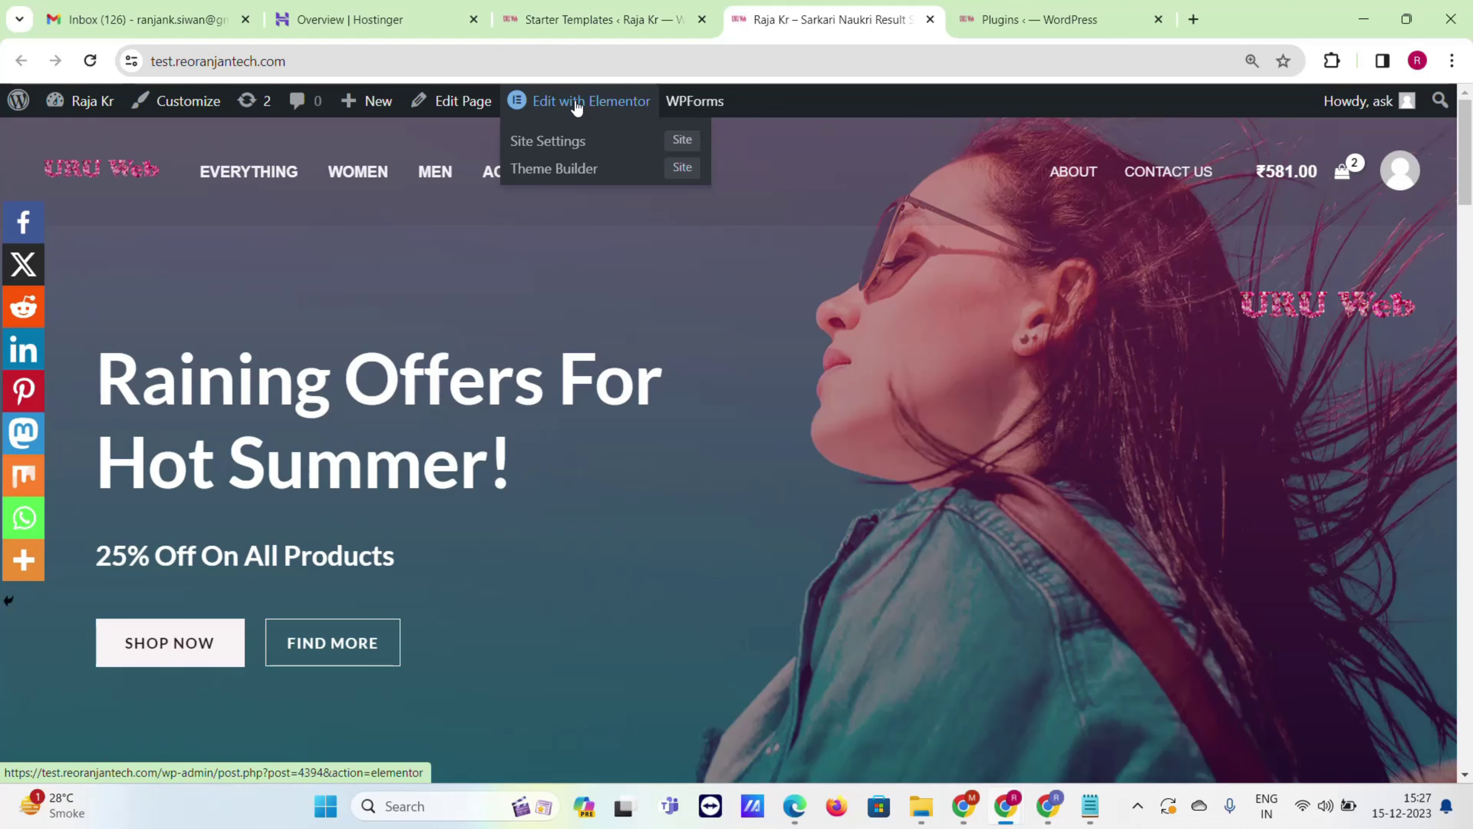
In Elementor, make the heading 'Raining Offers For Hot Summer!!' and delete the subheading's '2' in 25%
click(588, 107)
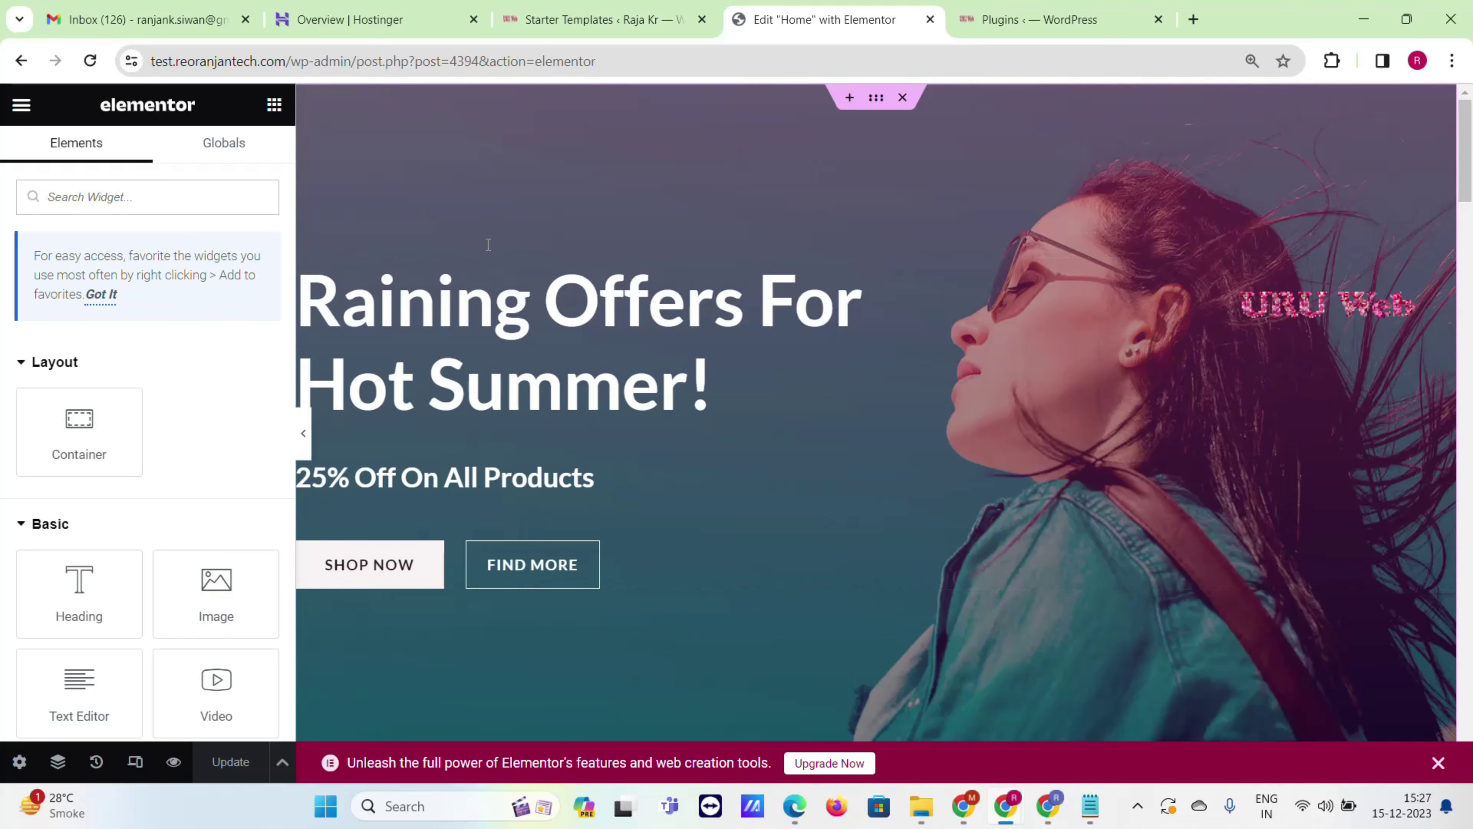
click(503, 329)
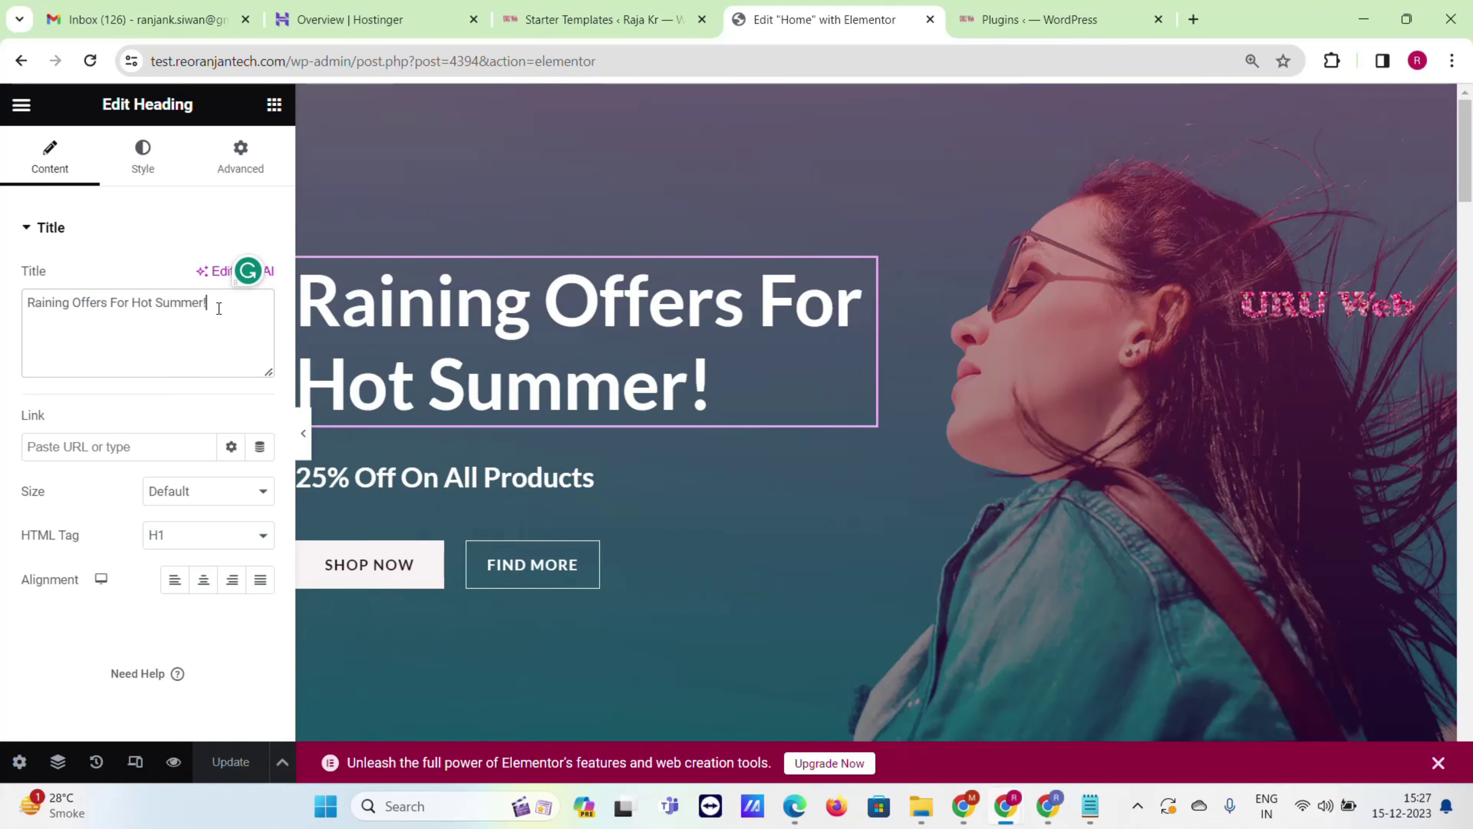
text(!)
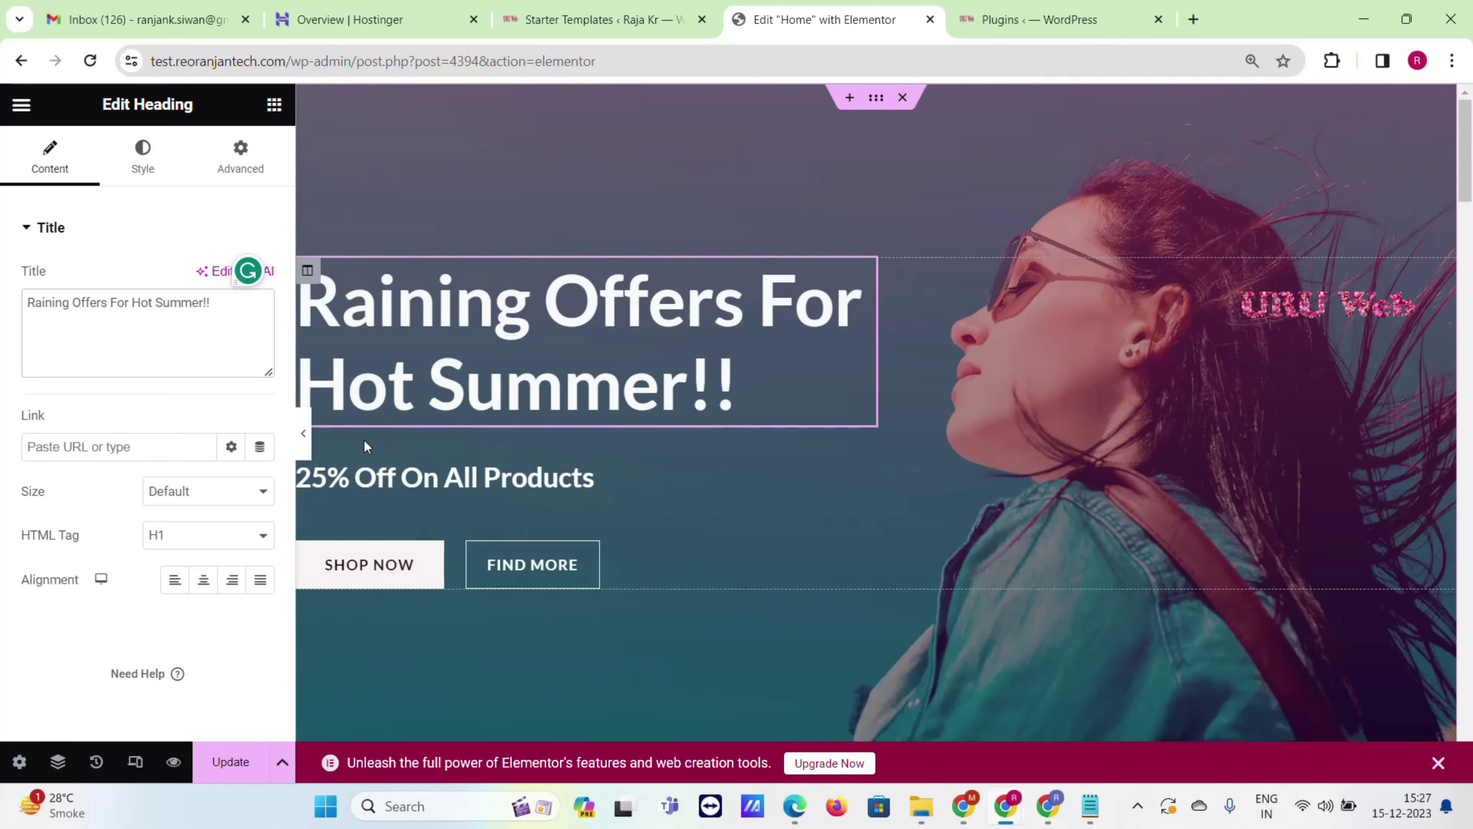
click(364, 450)
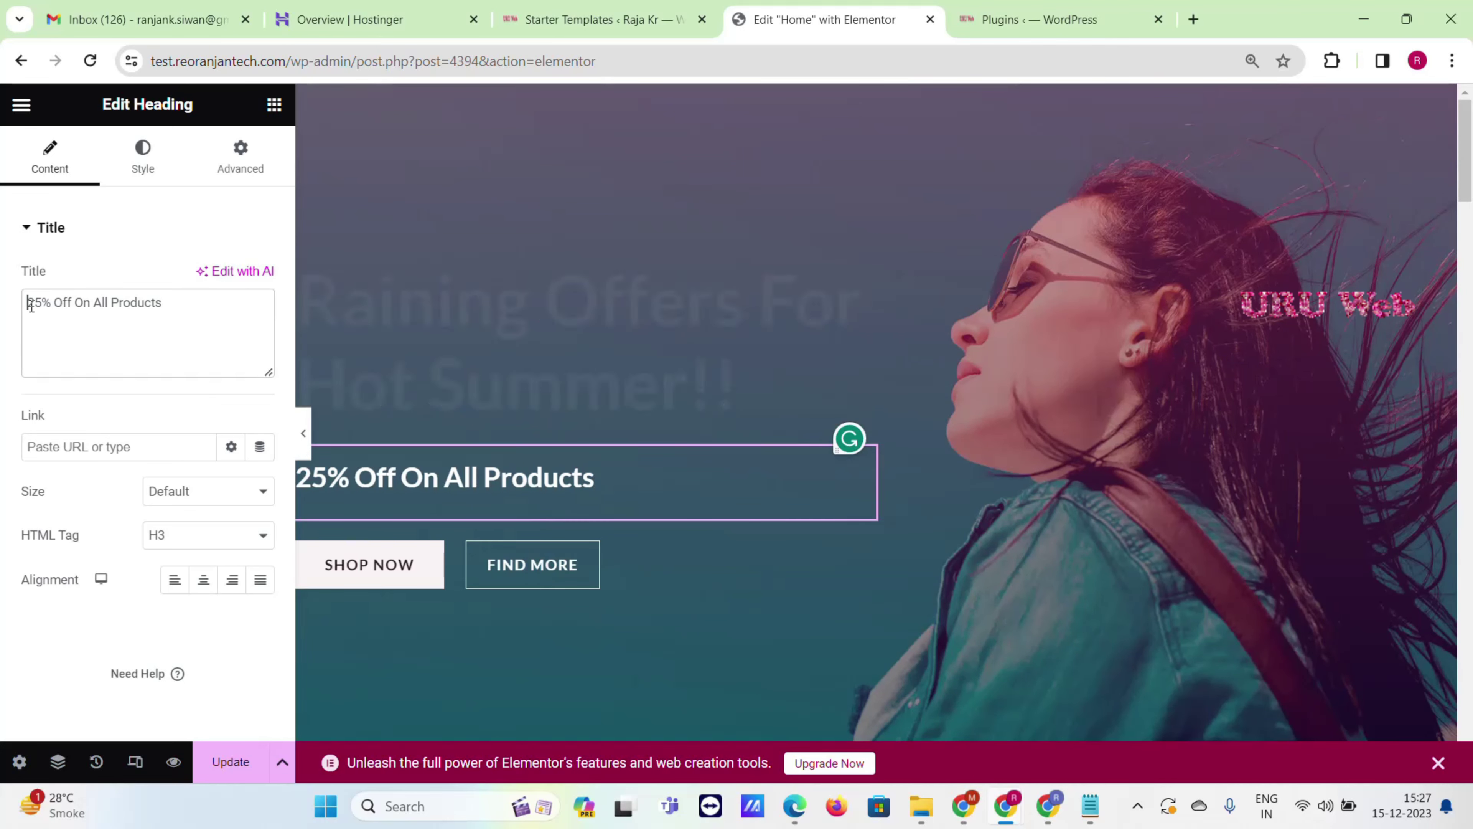
key(Delete)
Make the subheading read 15% and give the SHOP NOW button a circled right-arrow icon
text(1)
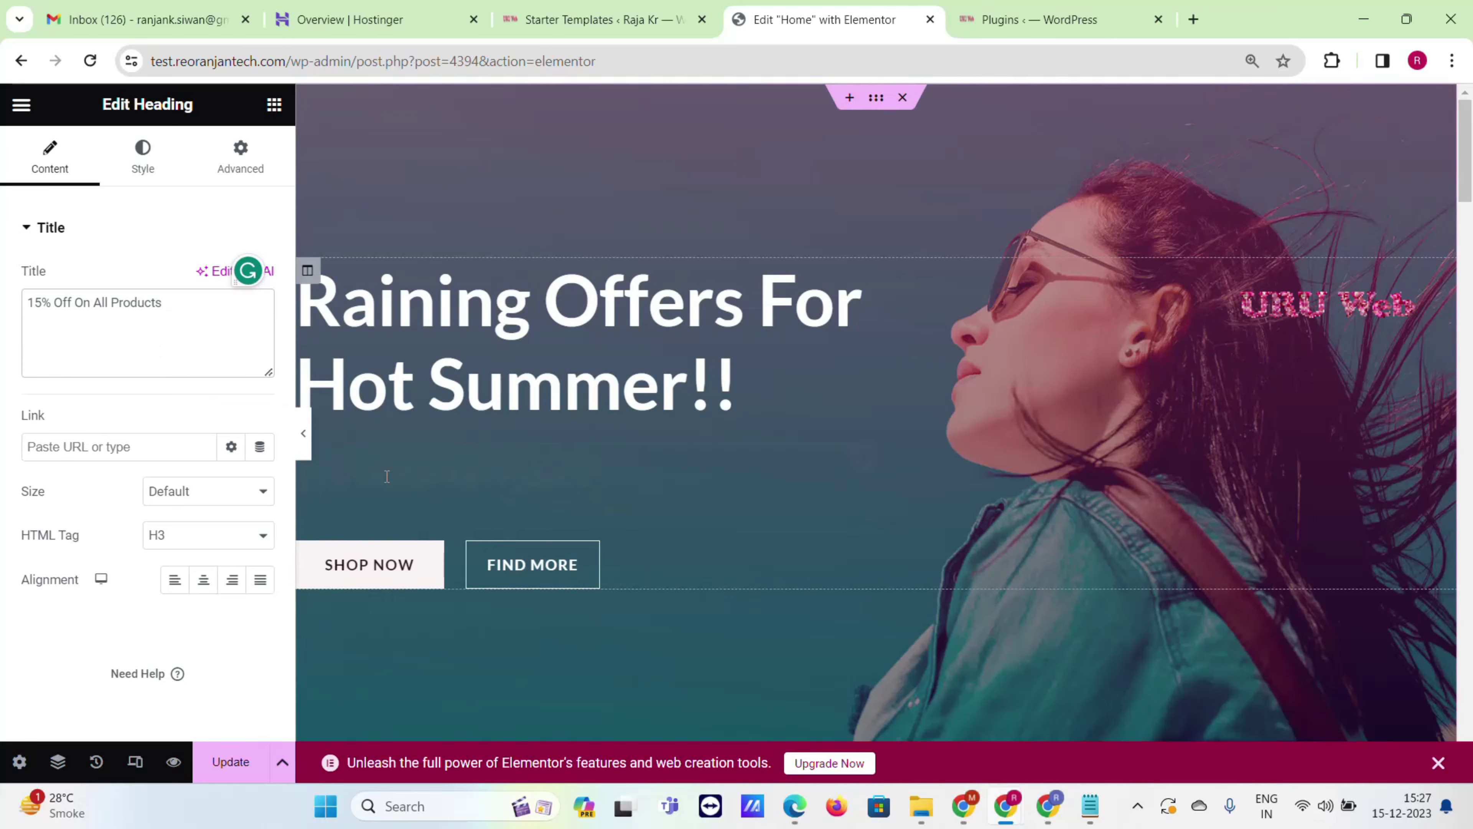
click(400, 554)
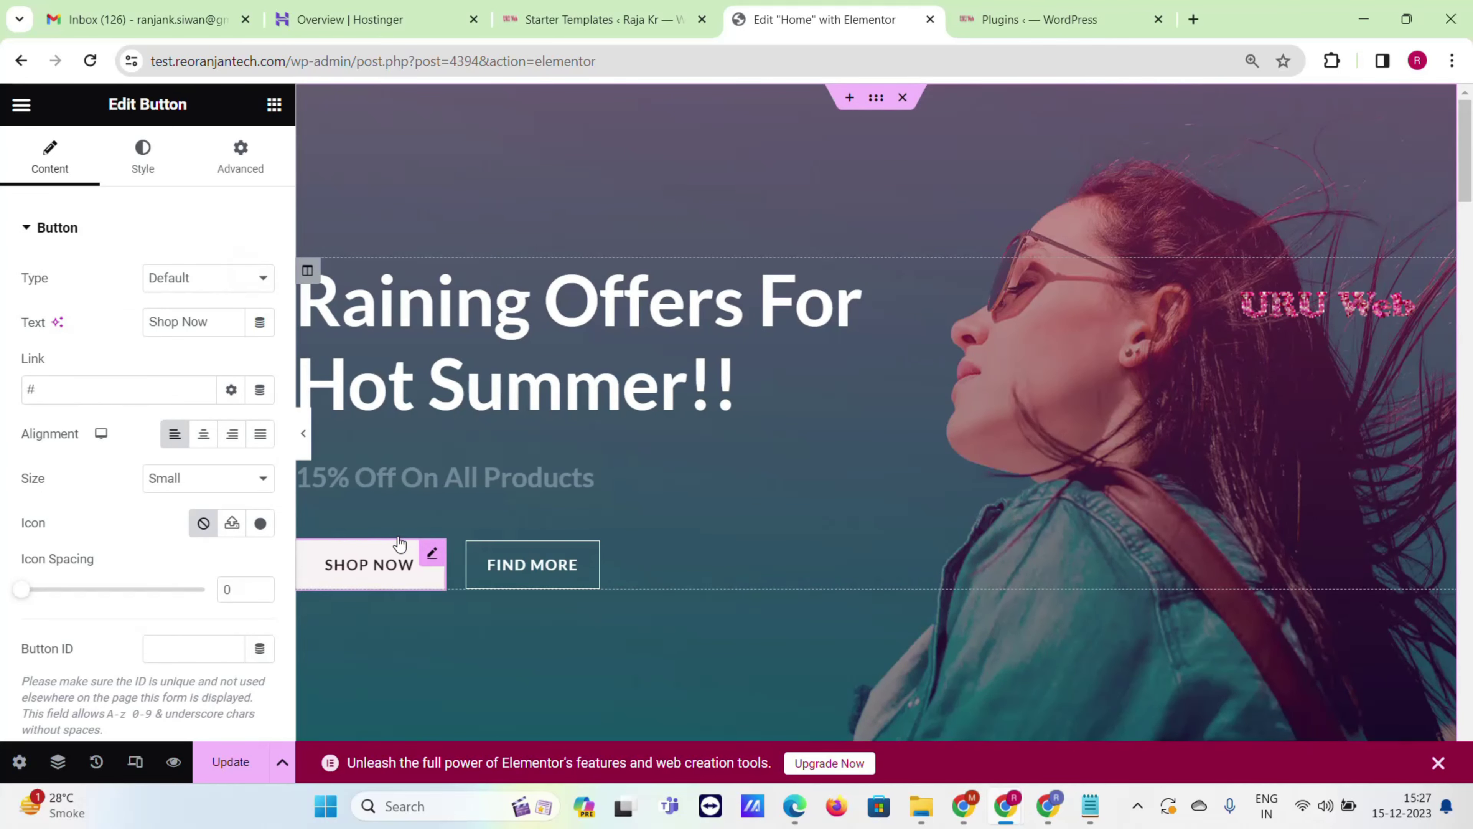
double_click(79, 384)
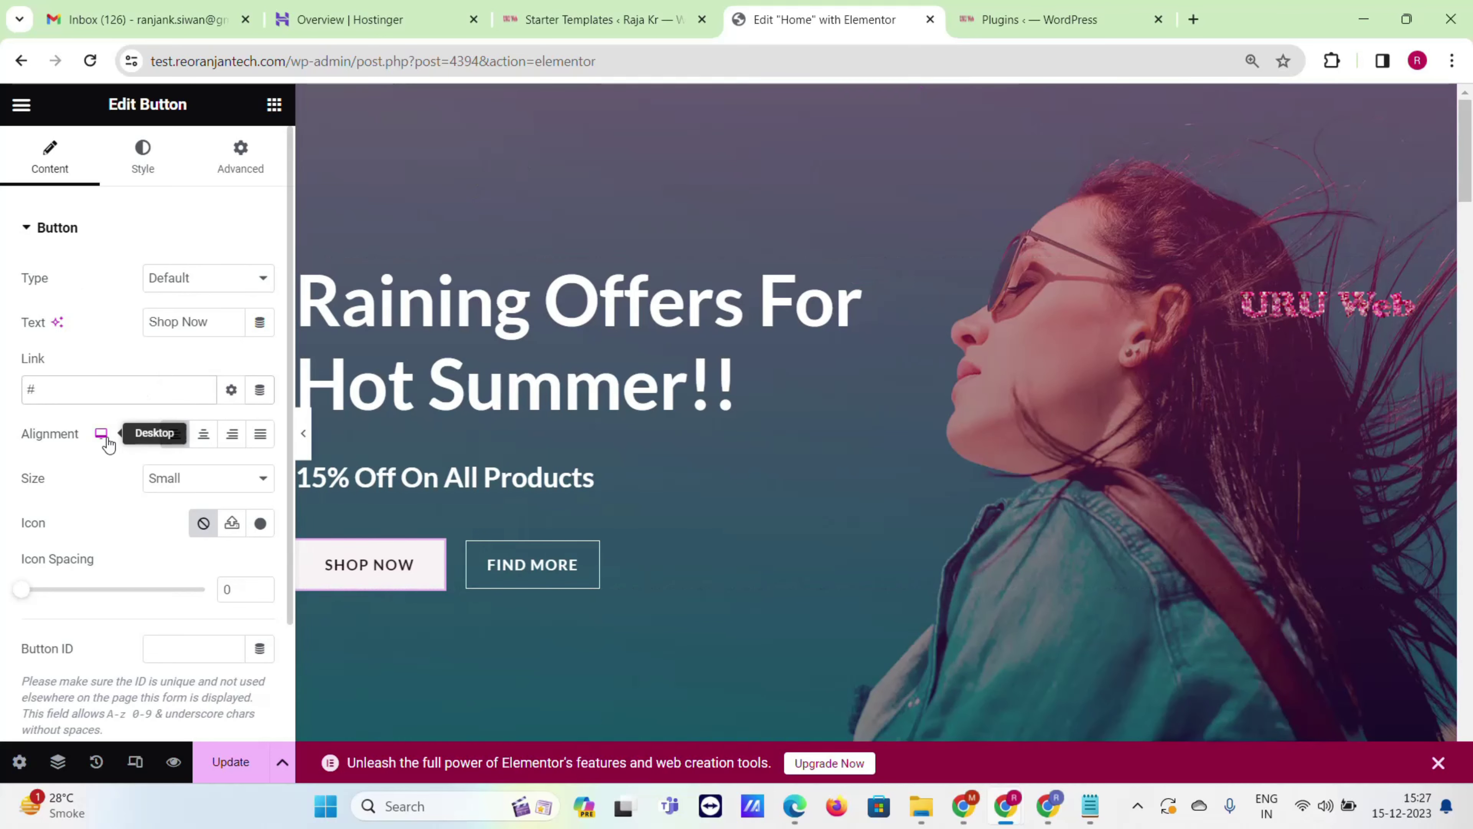
click(191, 321)
double_click(191, 320)
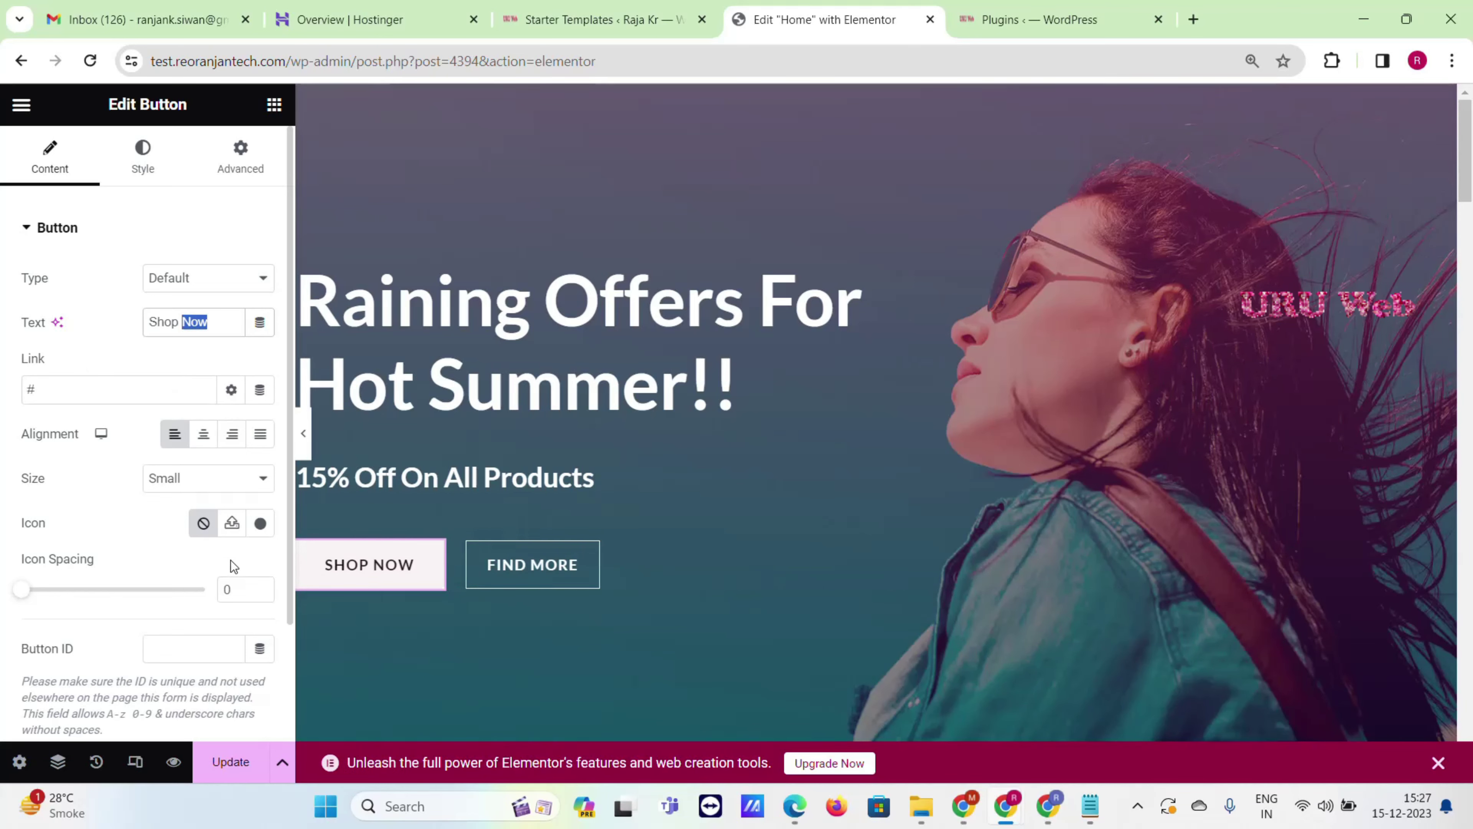
click(261, 523)
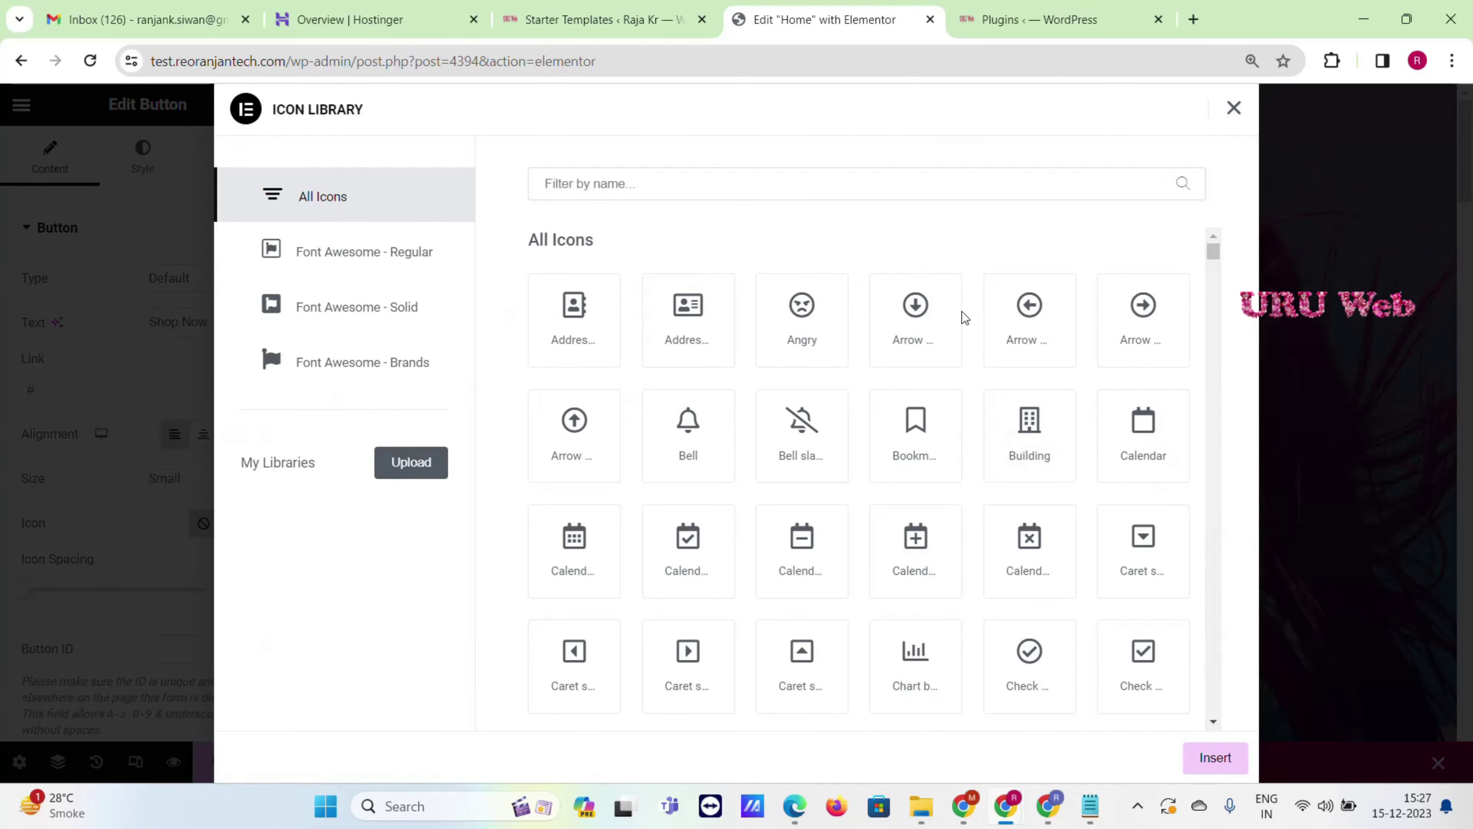
click(1133, 323)
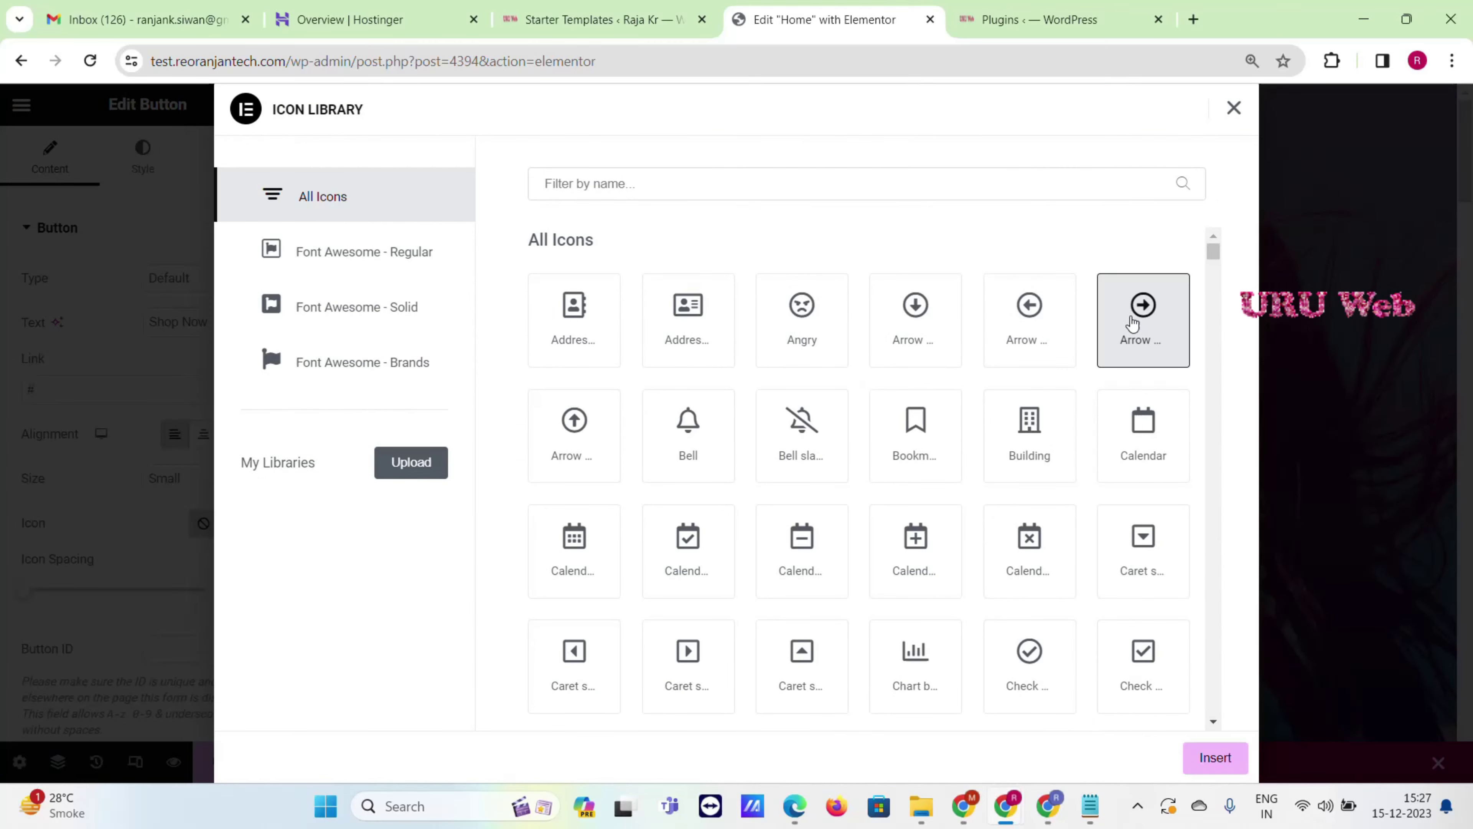
click(1189, 753)
Review the SHOP NOW button's style and advanced settings, then select the FIND MORE button
click(155, 177)
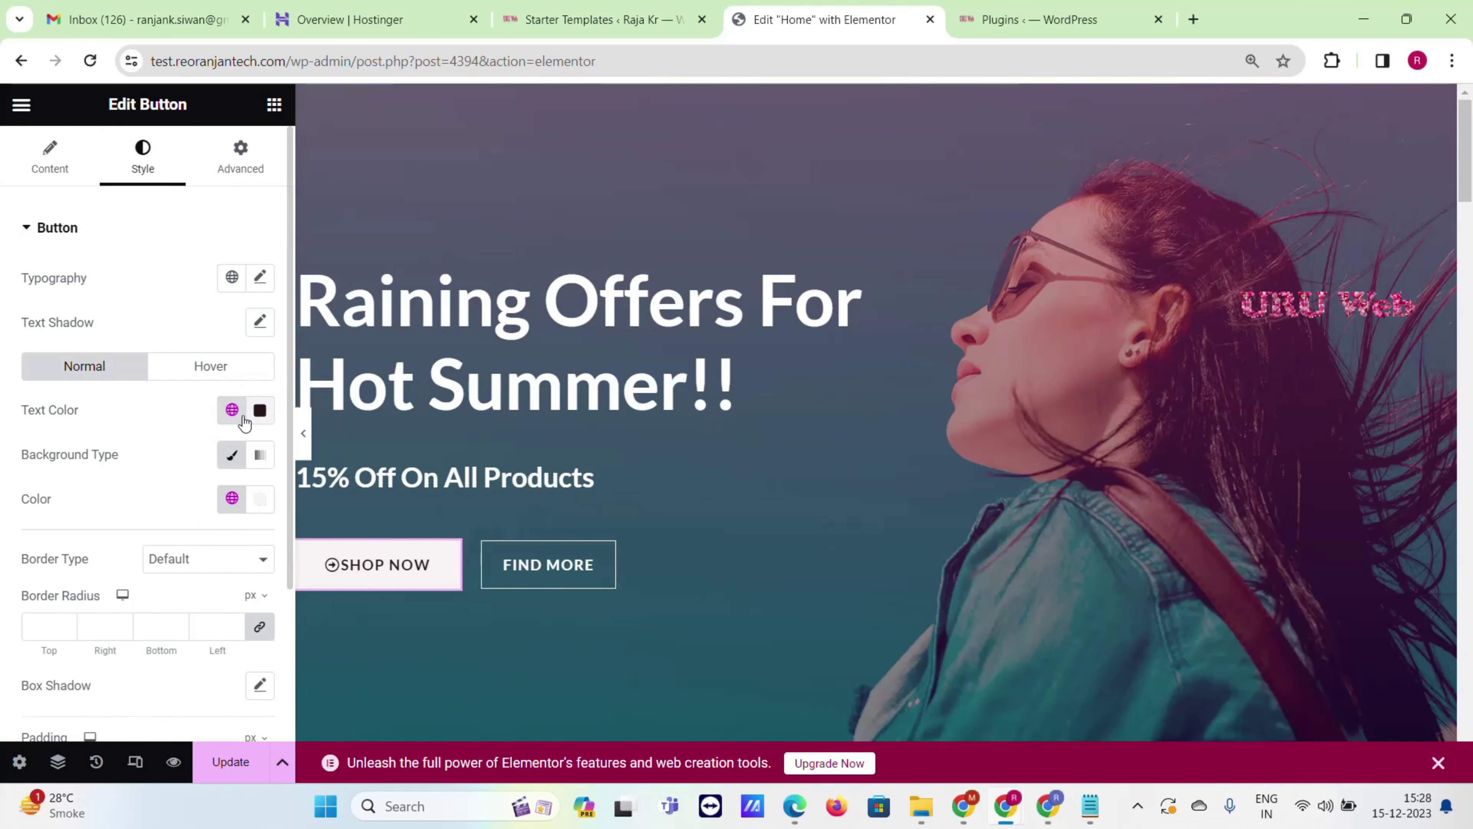
scroll(213, 423, down, 3)
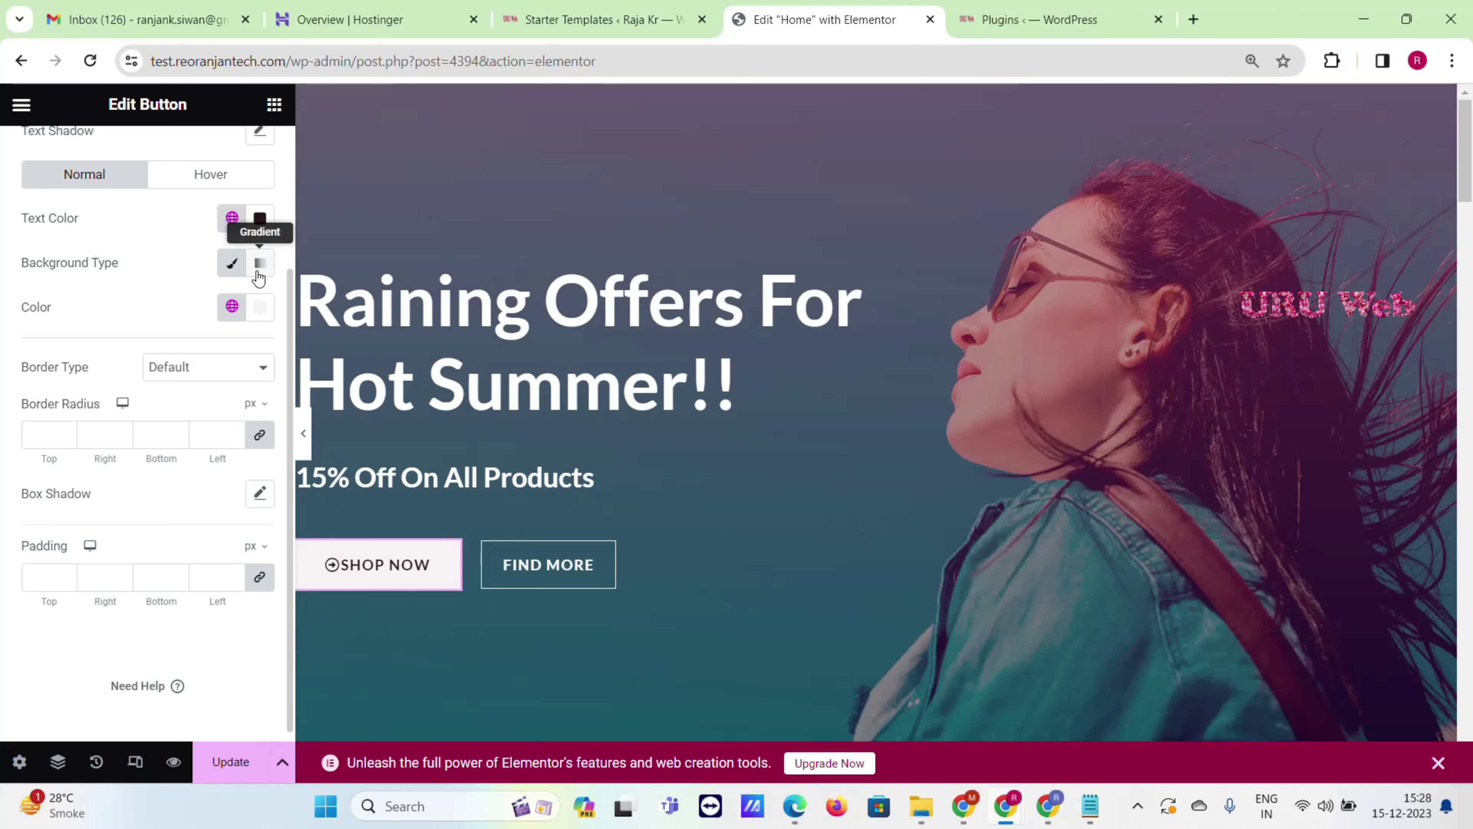
scroll(257, 267, up, 3)
click(248, 181)
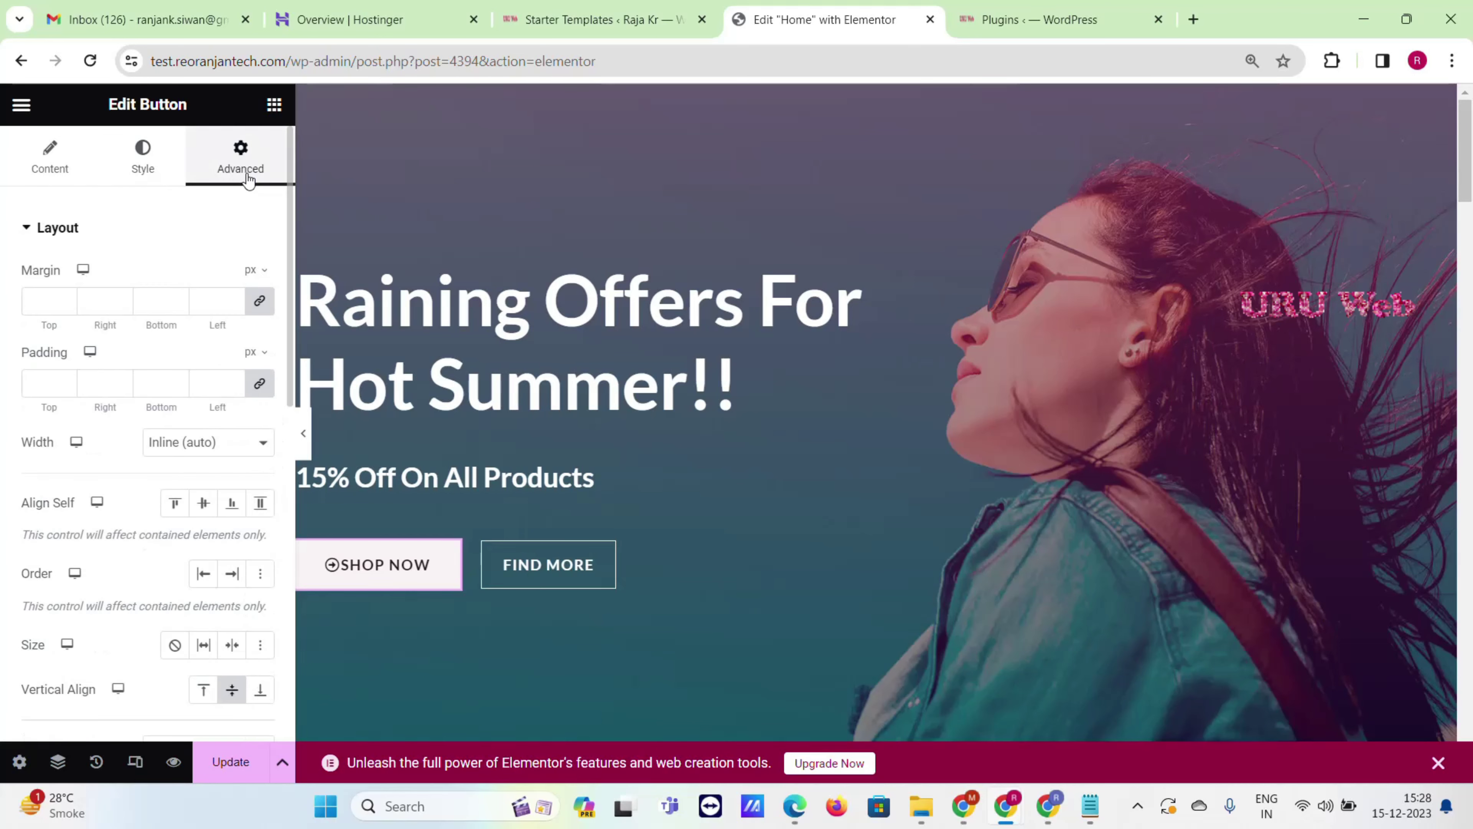
click(549, 573)
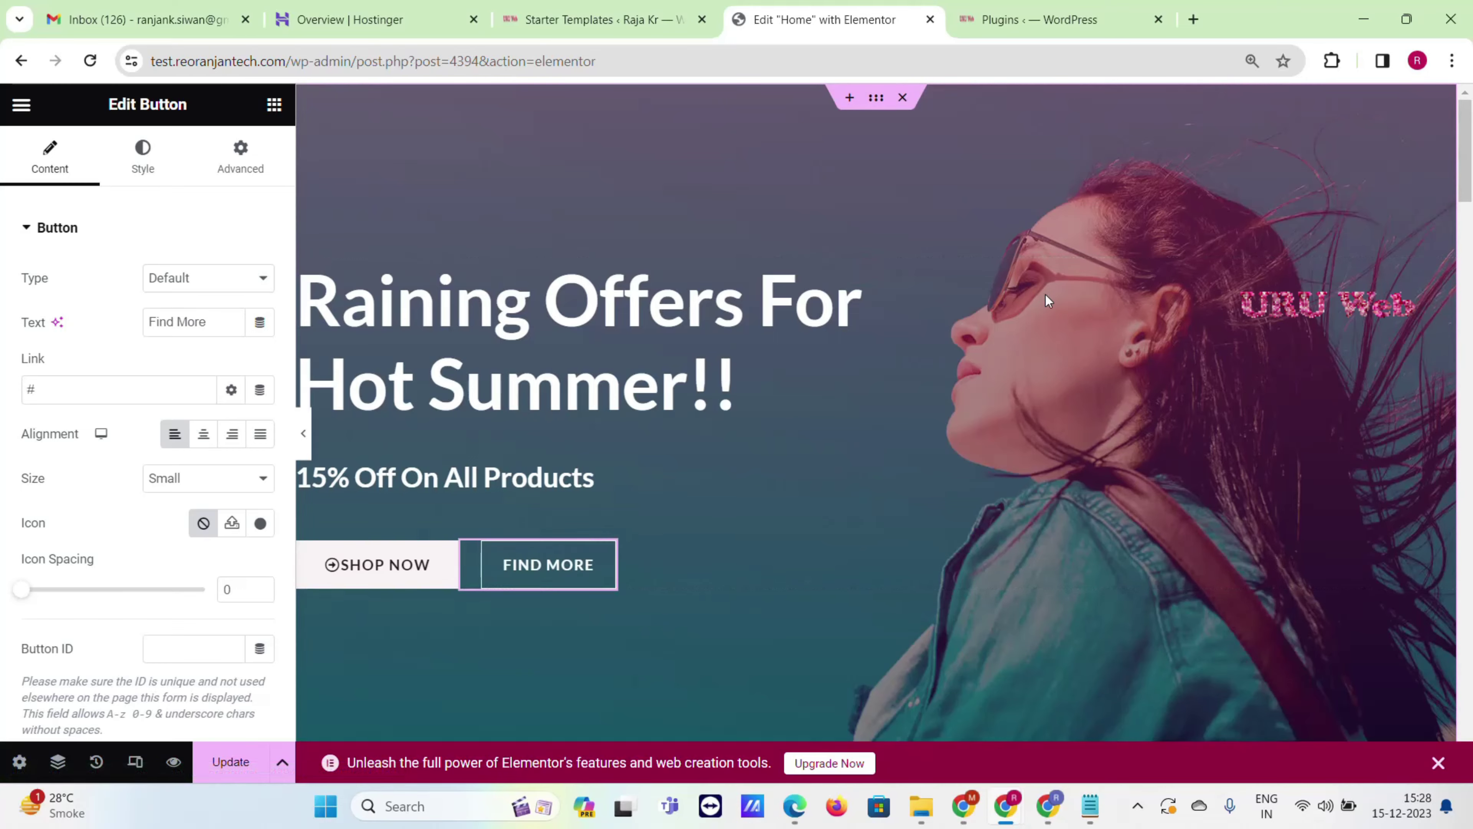
scroll(1045, 295, down, 4)
scroll(1033, 313, up, 4)
Replace the hero section's background with the free winter sunset image of bare trees
click(876, 99)
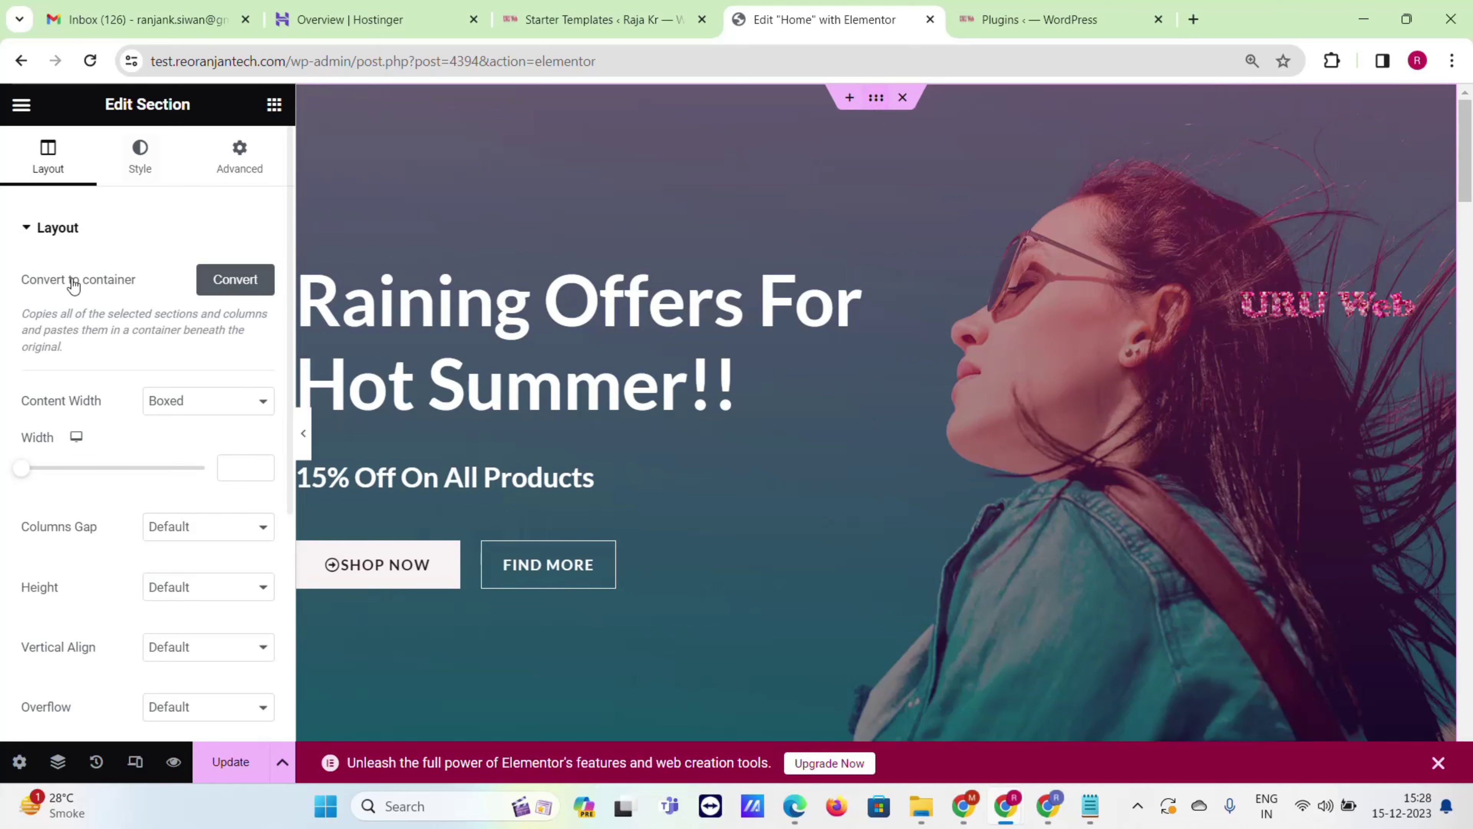
click(144, 167)
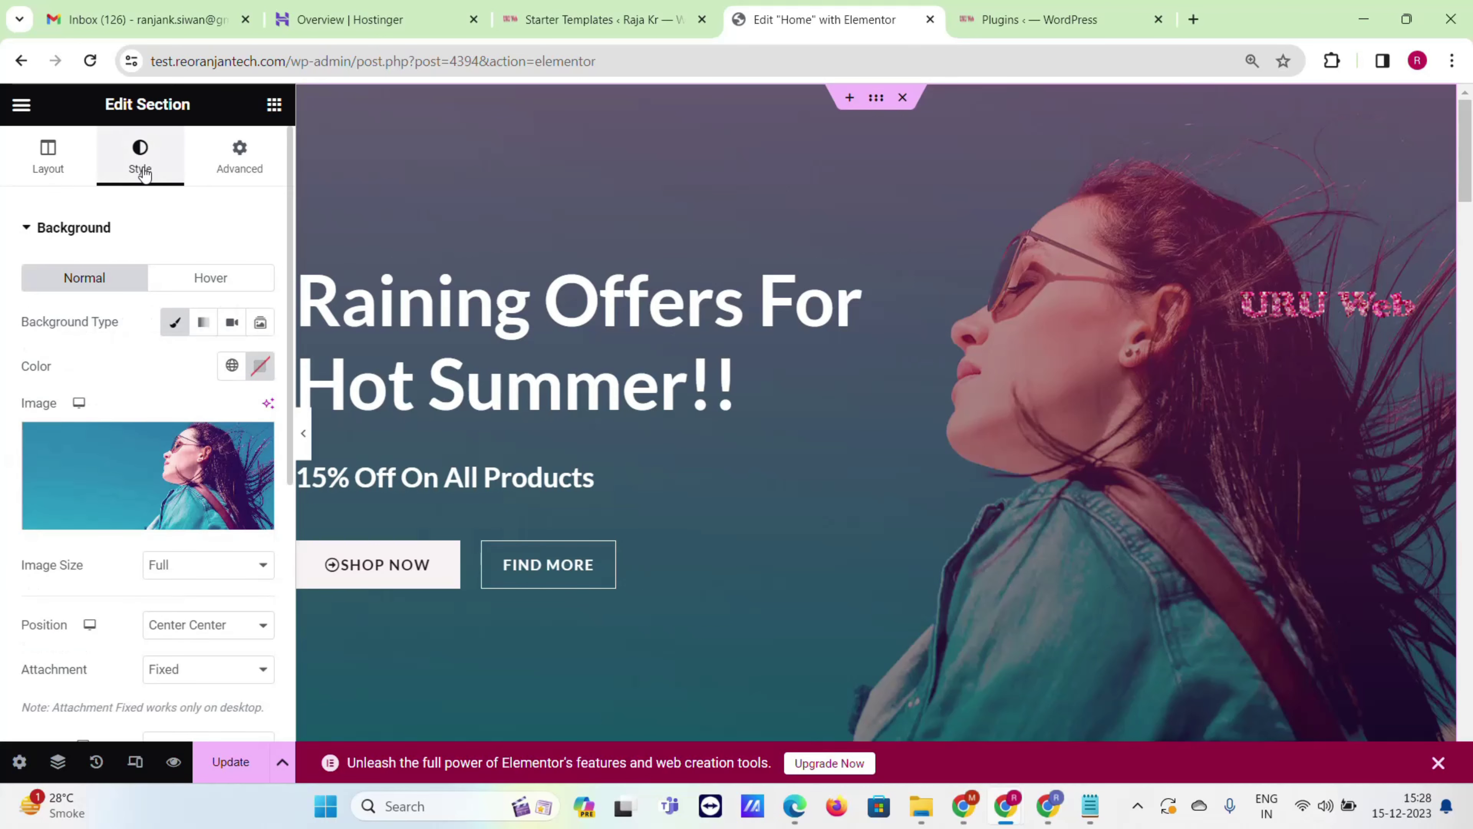
click(159, 457)
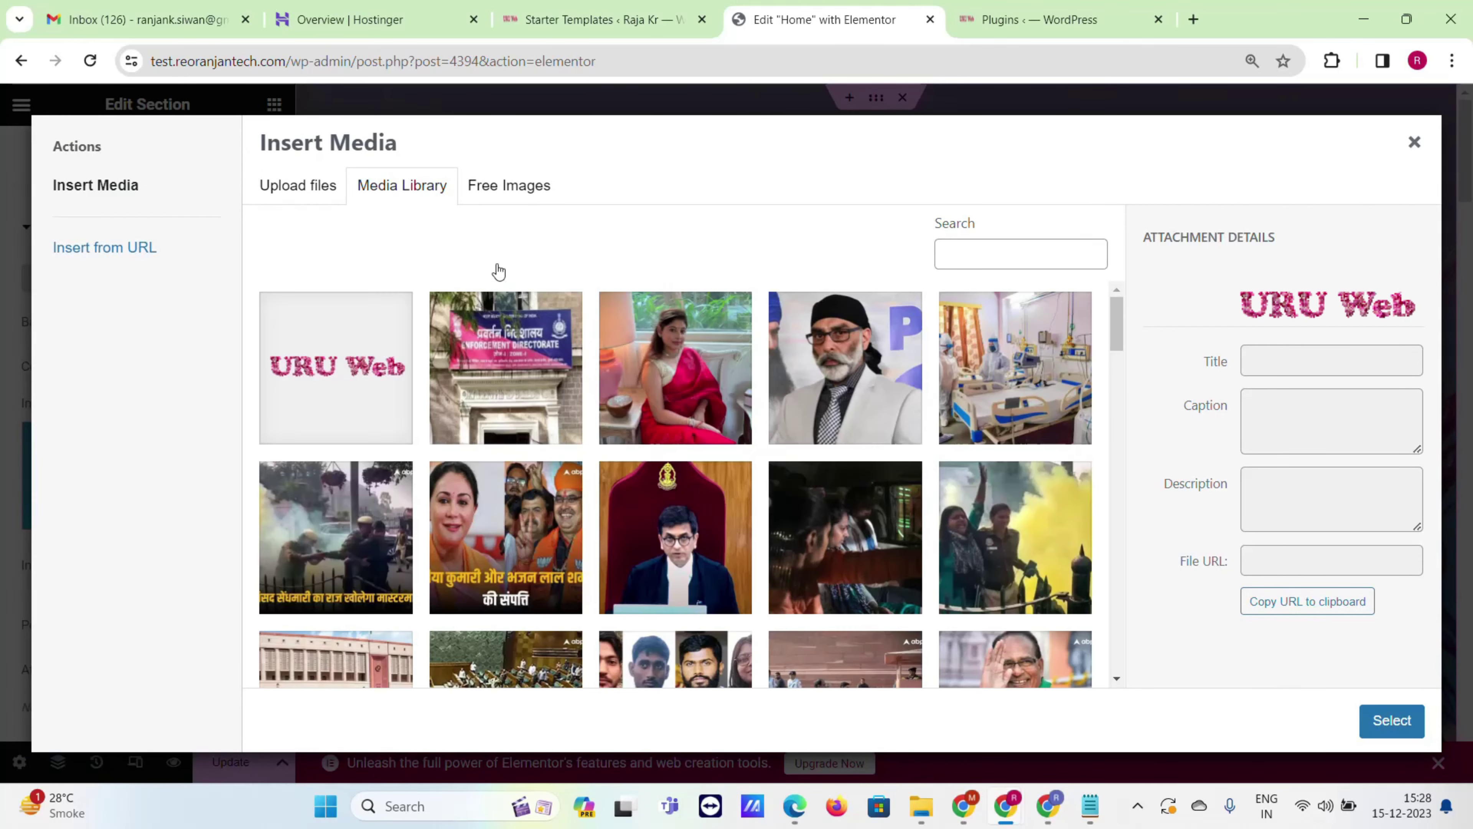
click(509, 185)
click(733, 322)
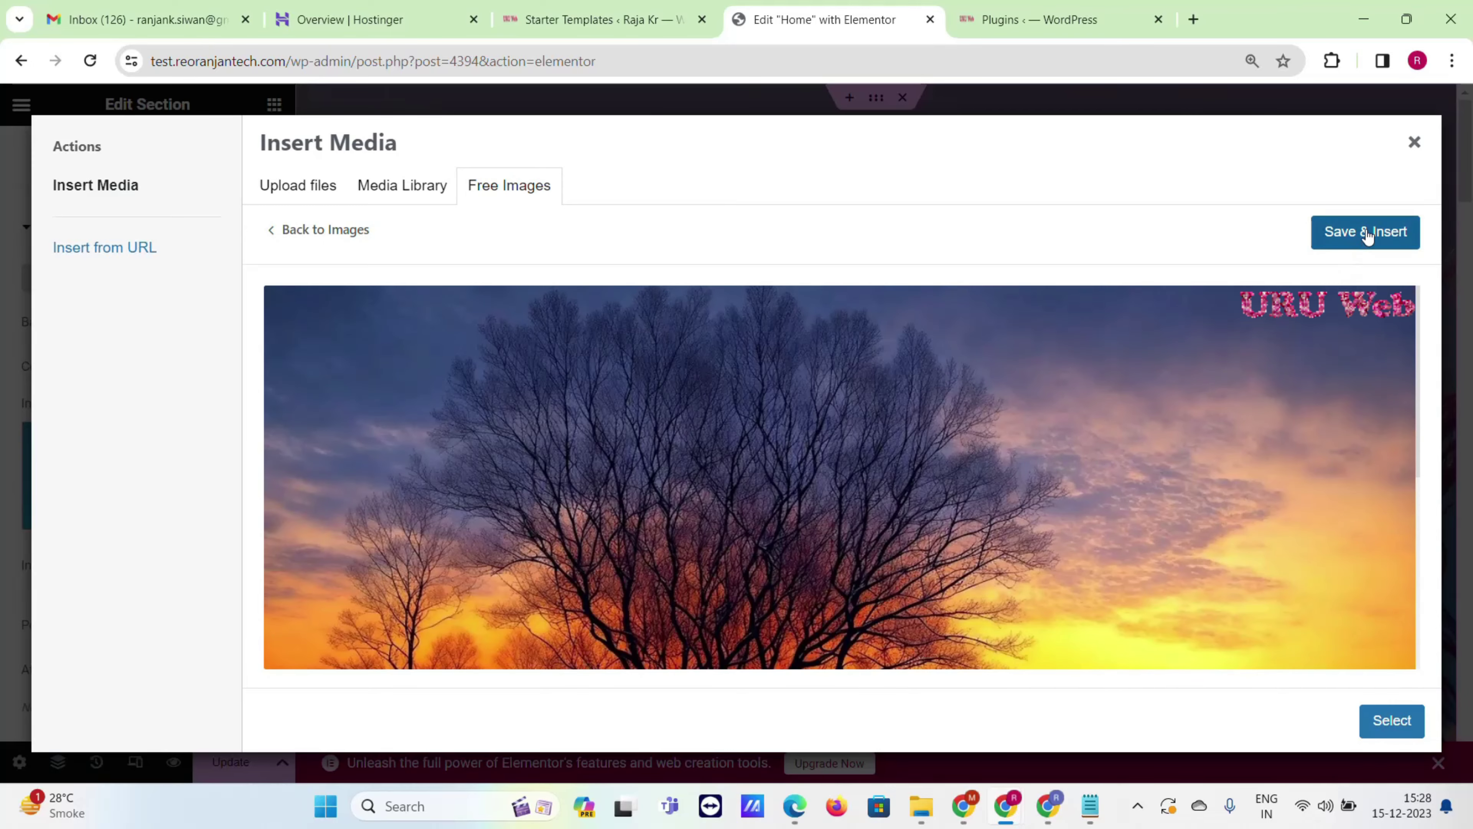
click(1365, 232)
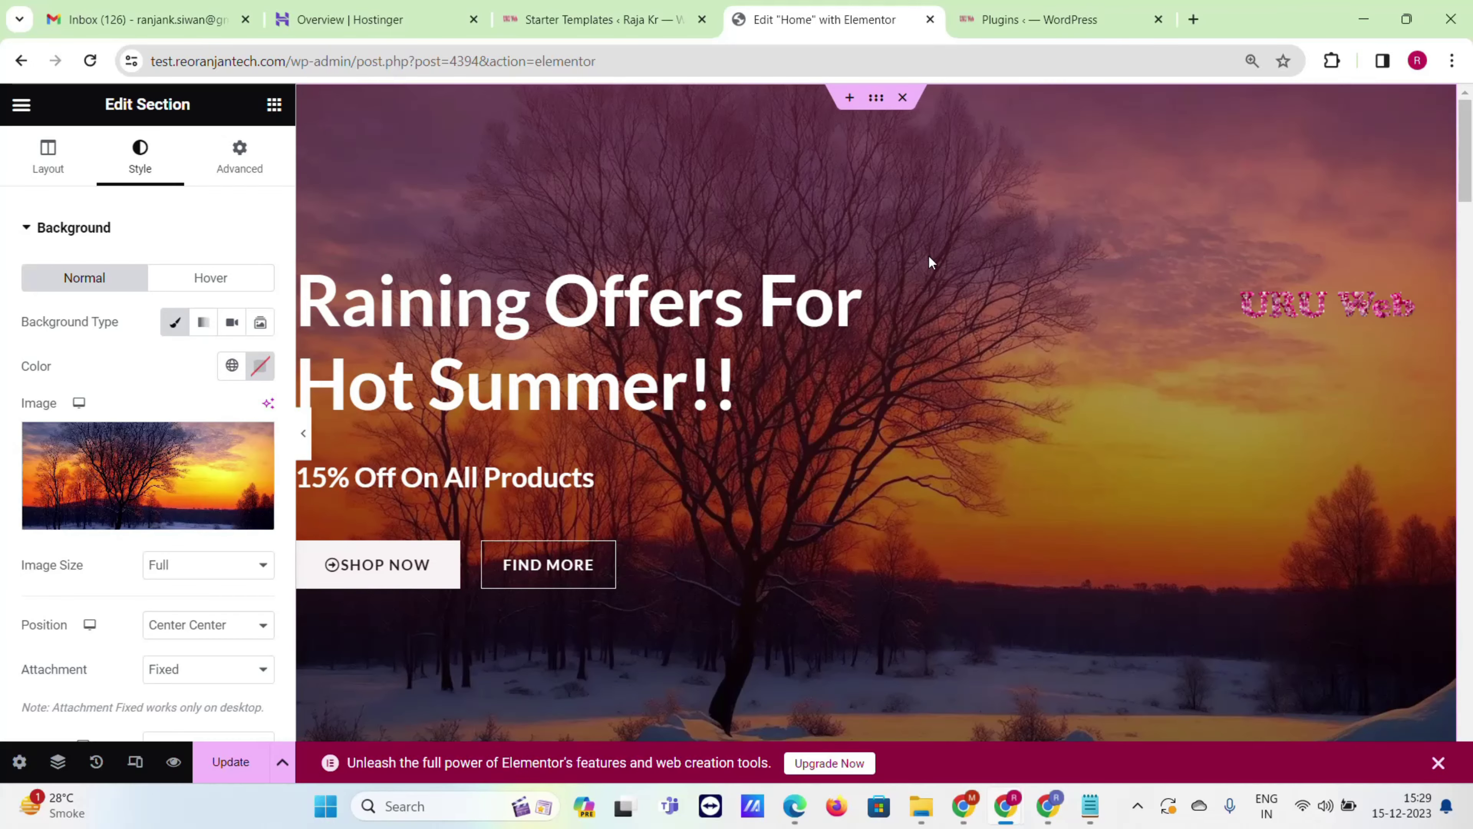
scroll(1329, 363, down, 8)
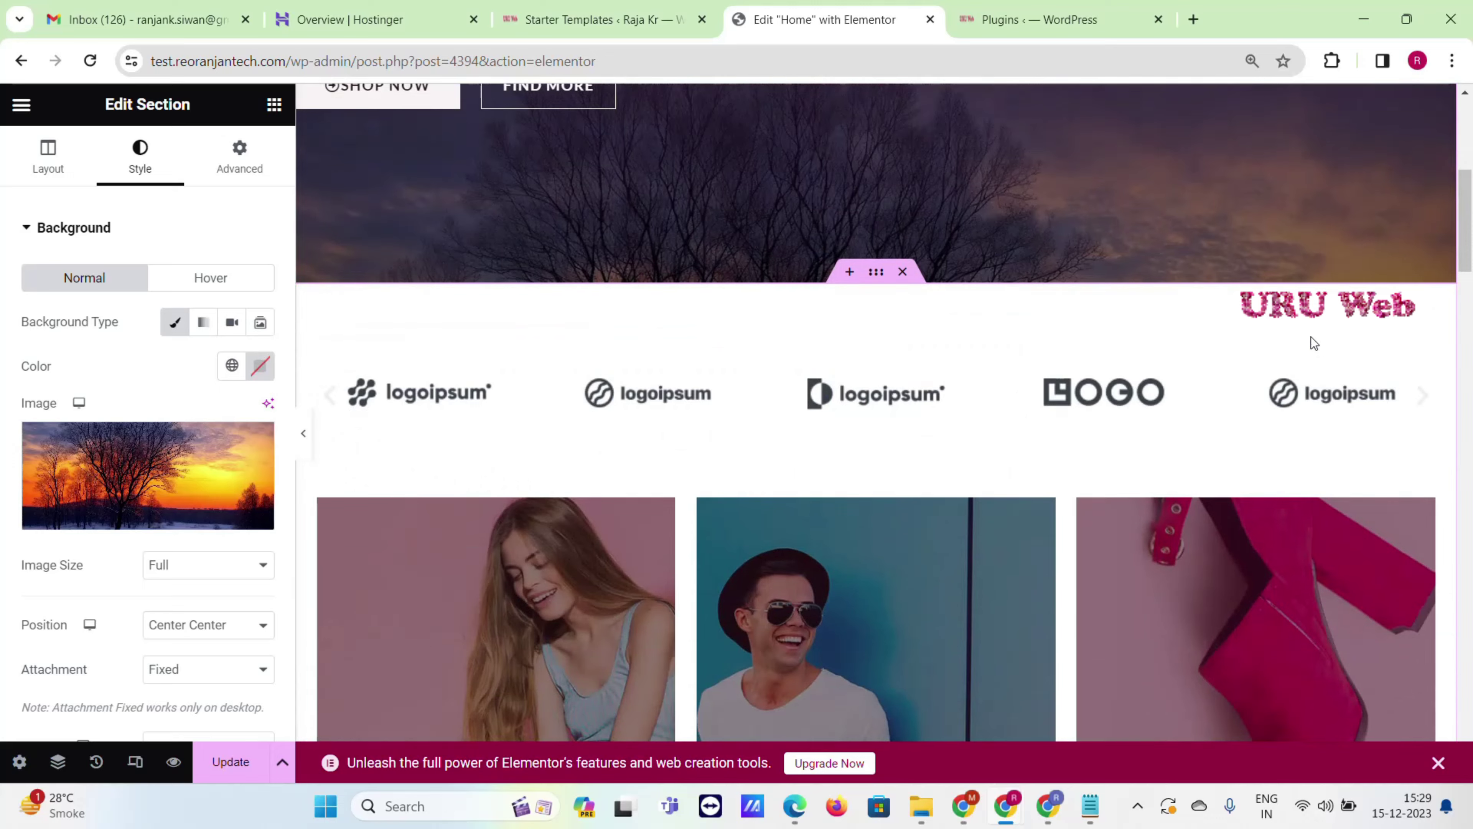
scroll(1311, 338, up, 6)
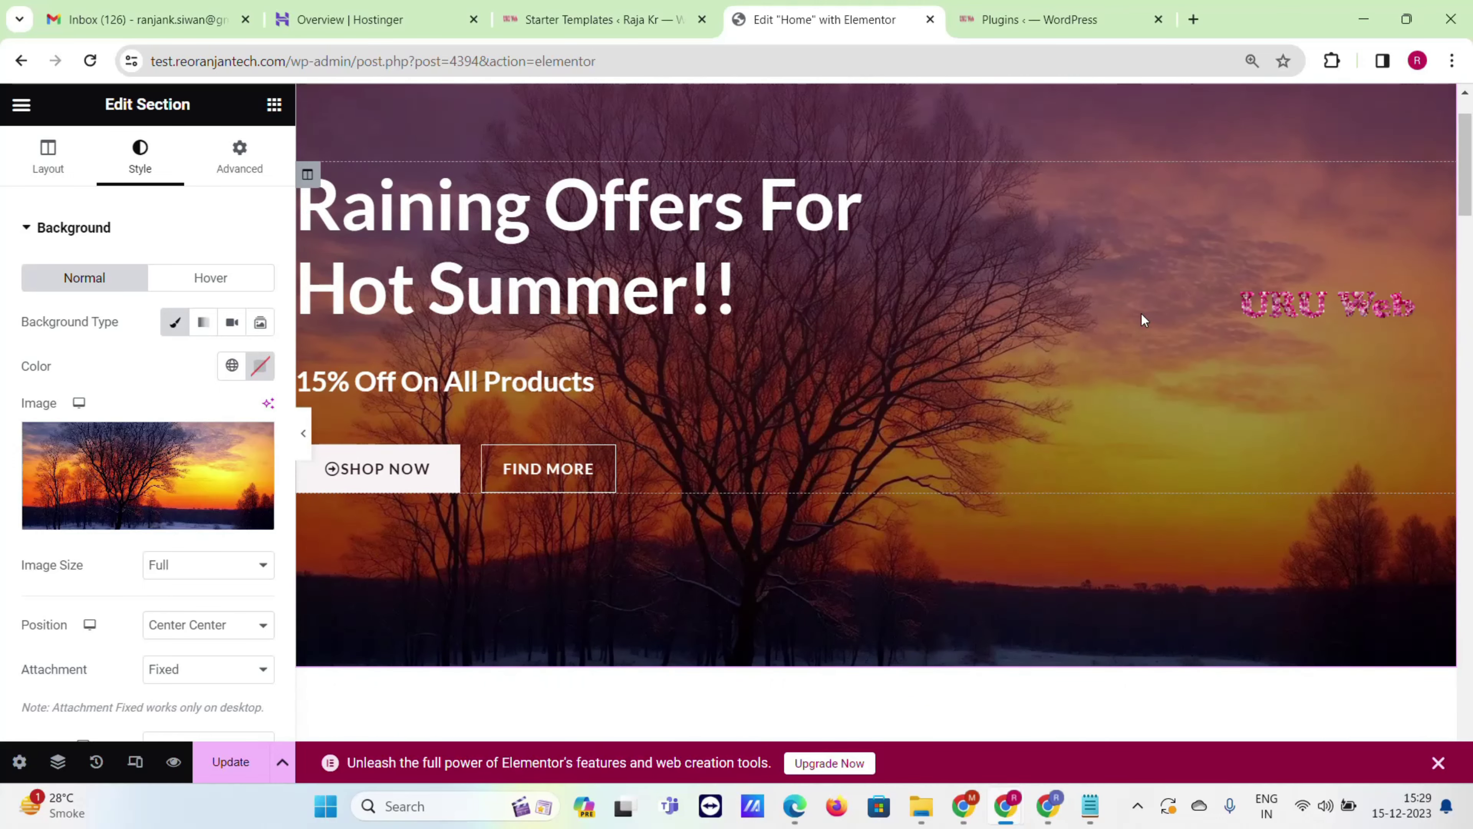
scroll(1138, 353, down, 6)
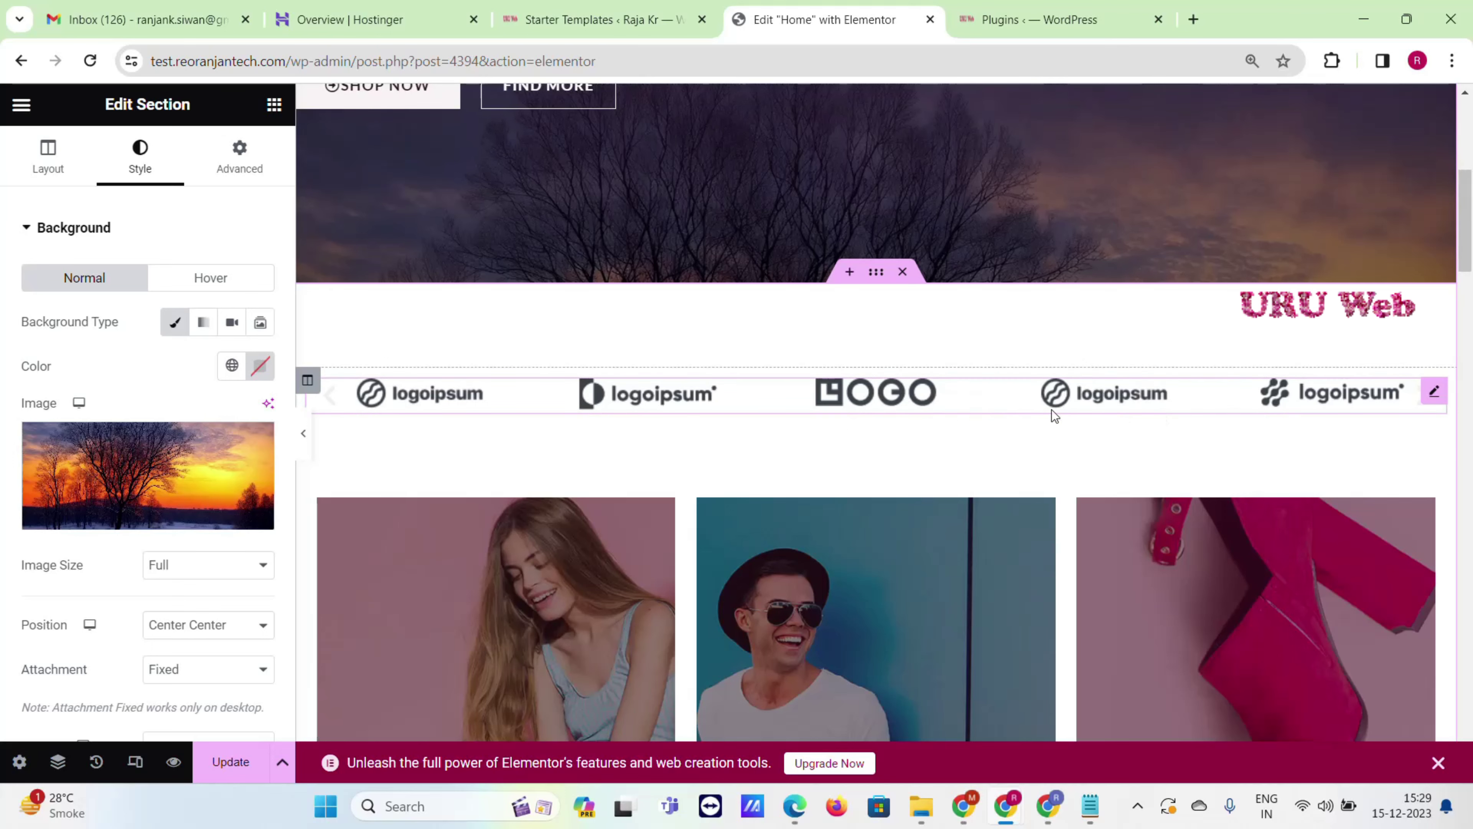
Open the logo carousel's gallery, close it unchanged, and select the 20% Off On Tank Tops image box
click(1061, 403)
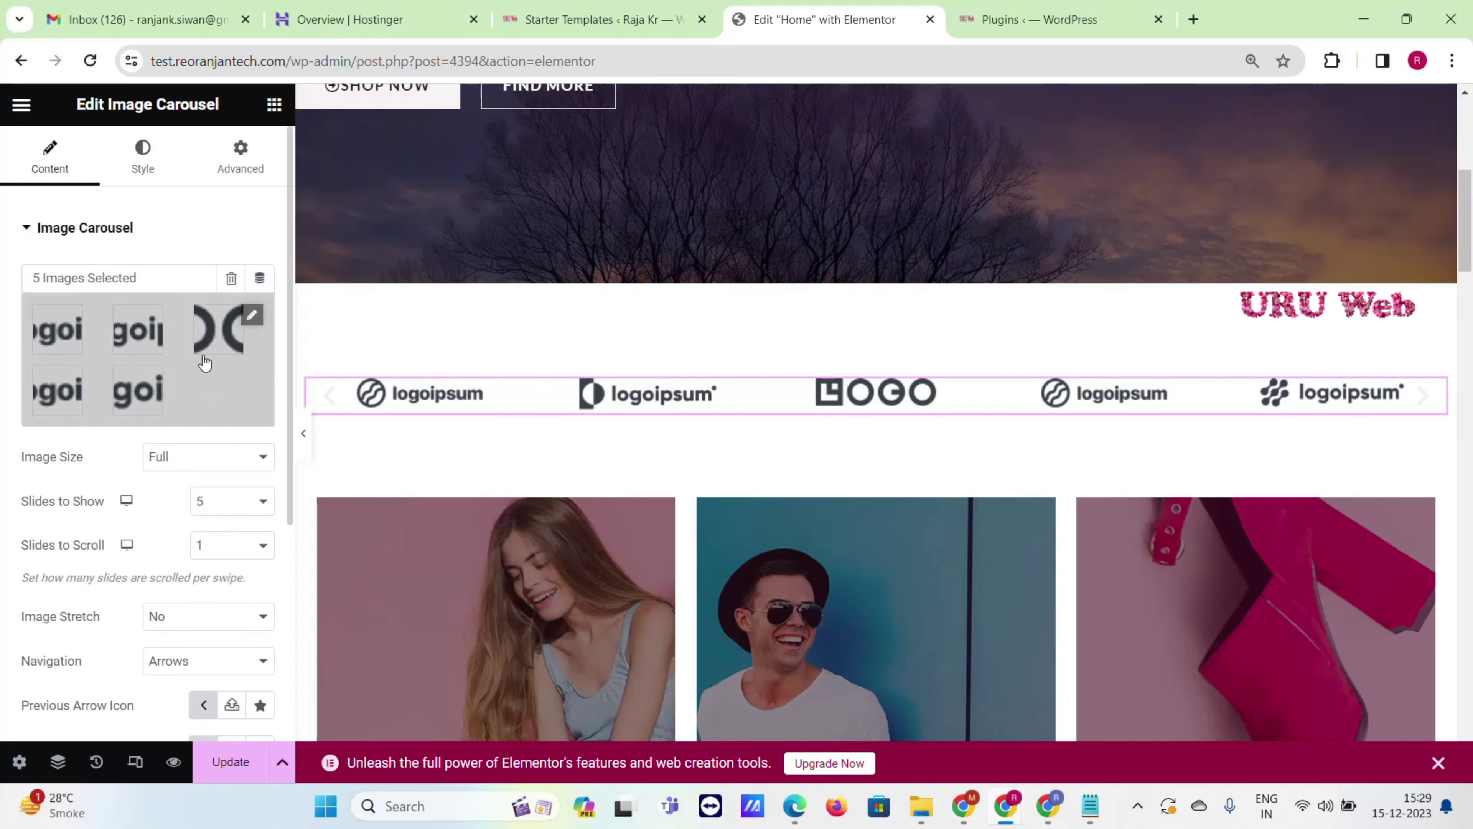
click(251, 316)
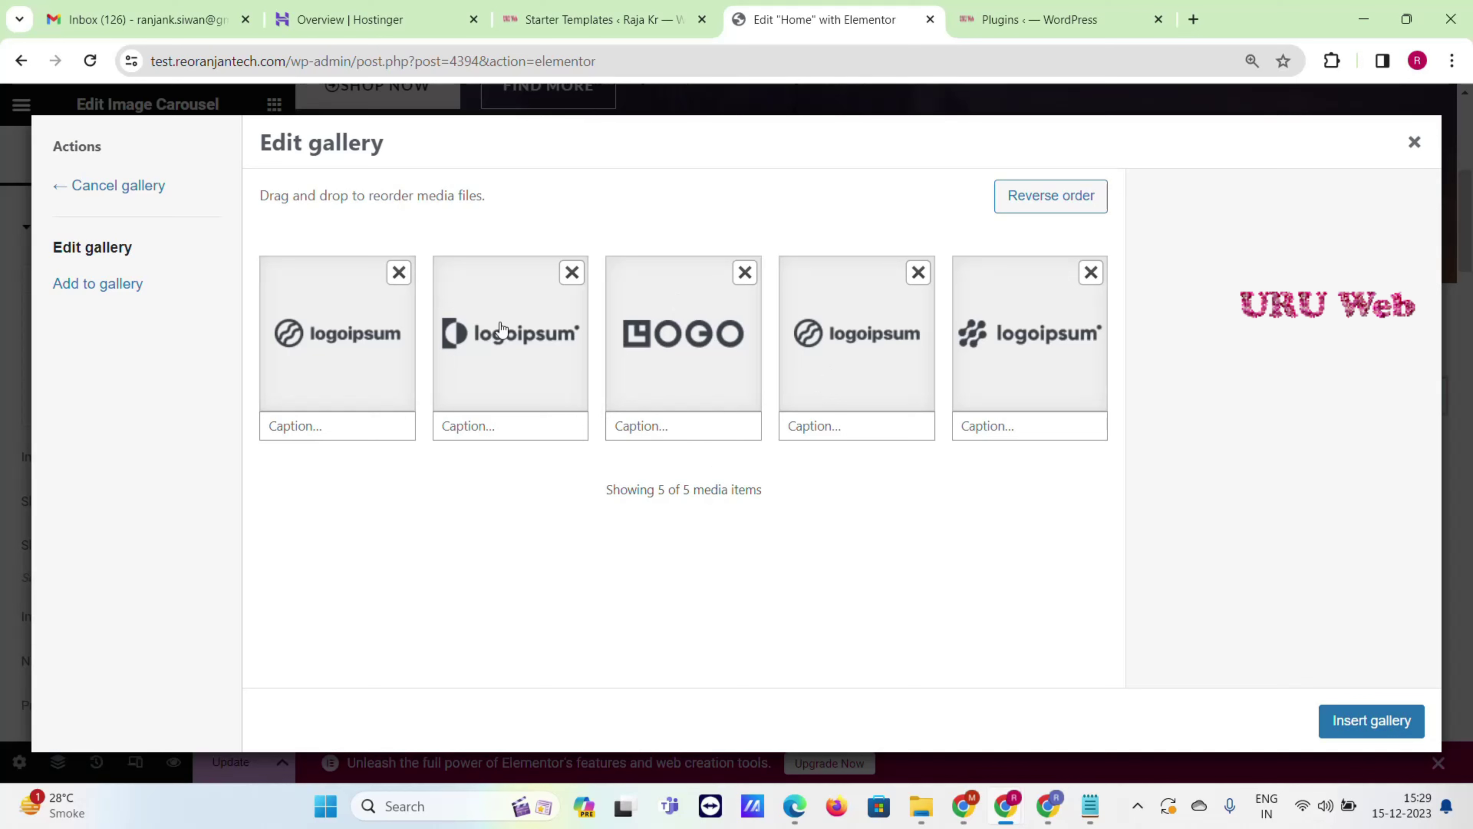
click(74, 283)
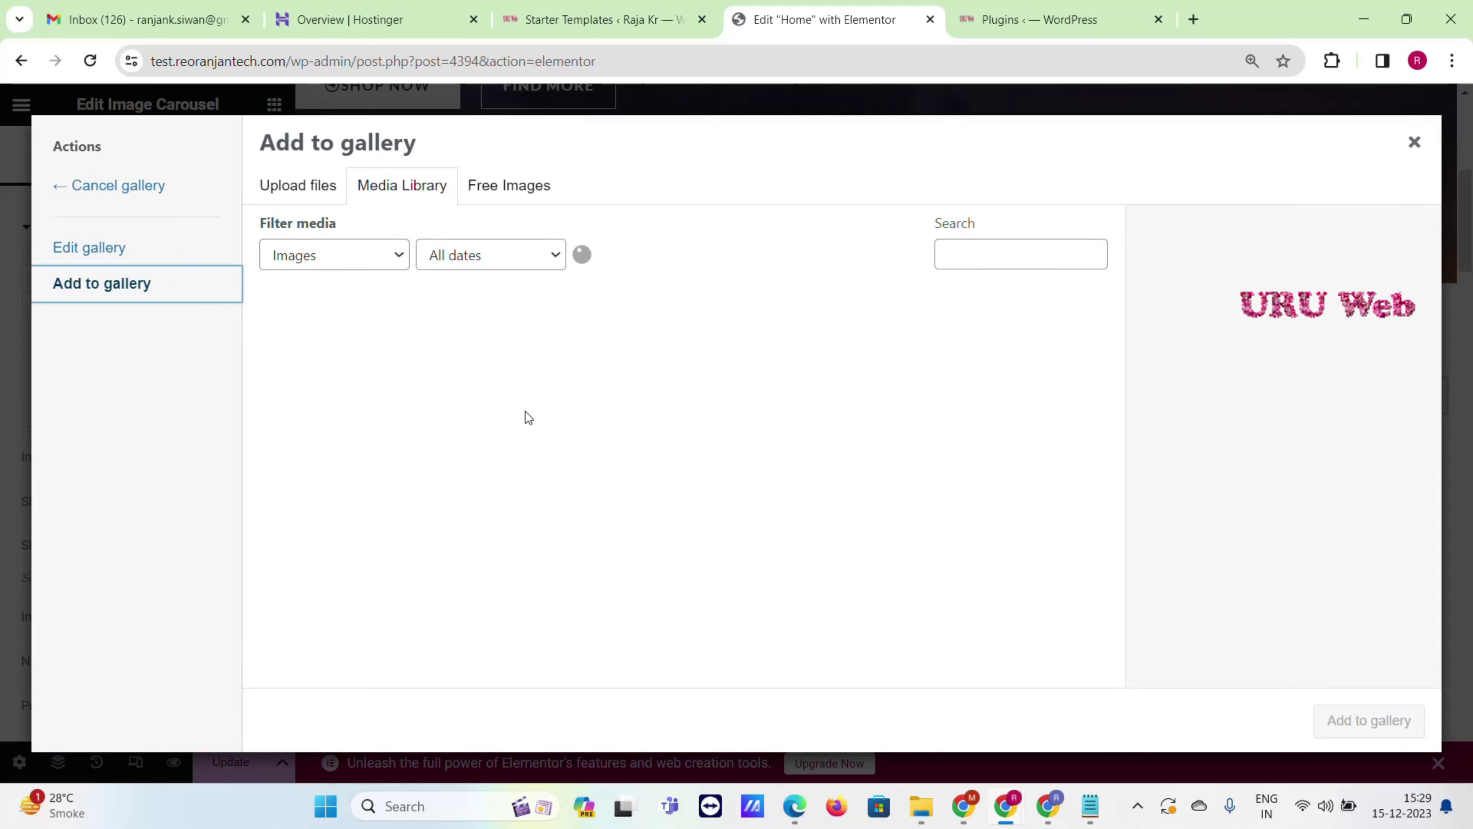
click(1412, 145)
click(436, 480)
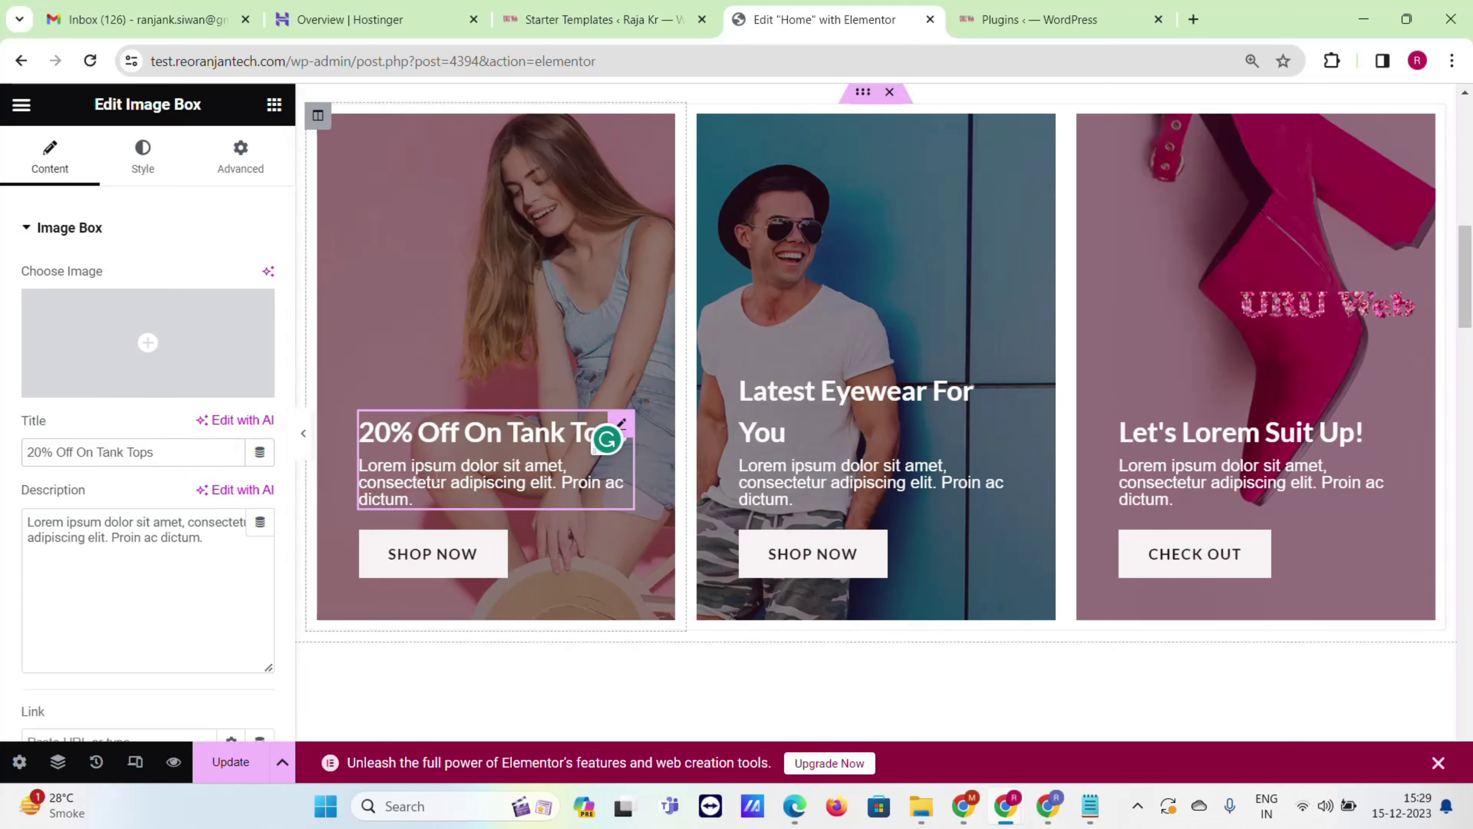
Replace the Tank Tops image box description with the text 'fghghj'
triple_click(197, 537)
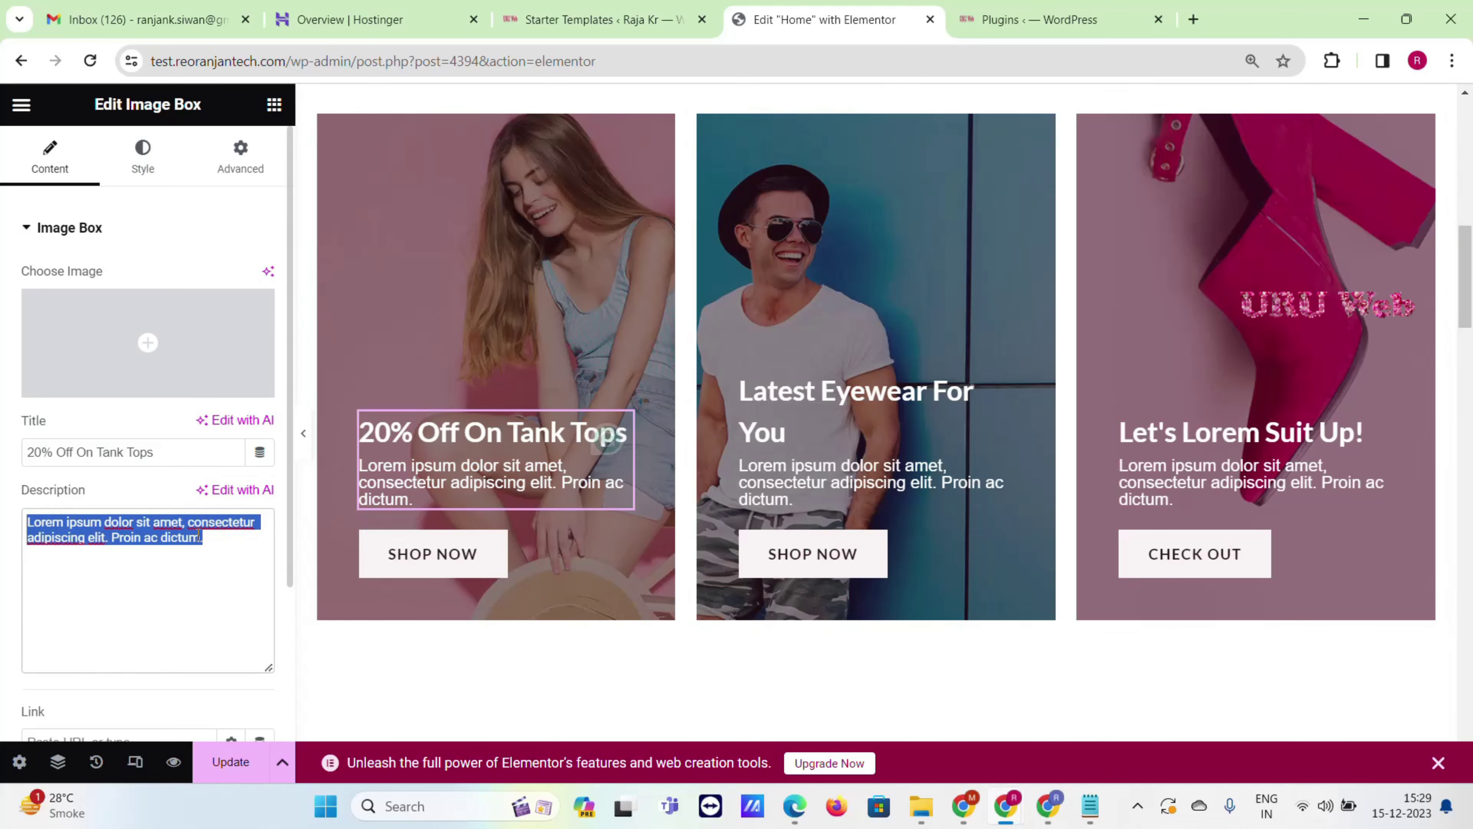
key(BackSpace)
text(fghghj)
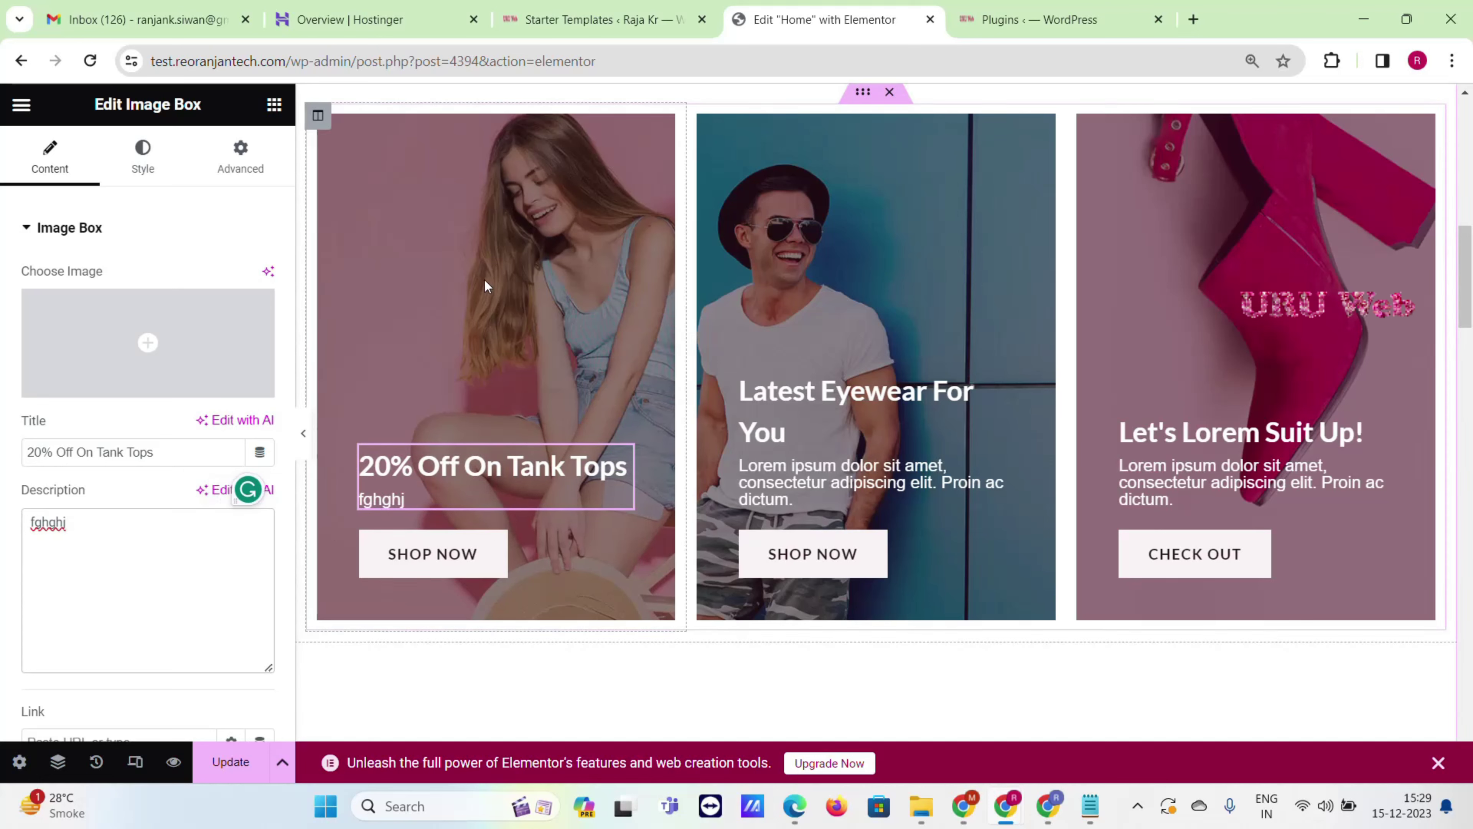
Start choosing a background image for the Tank Tops column via the Upload files tab
click(314, 129)
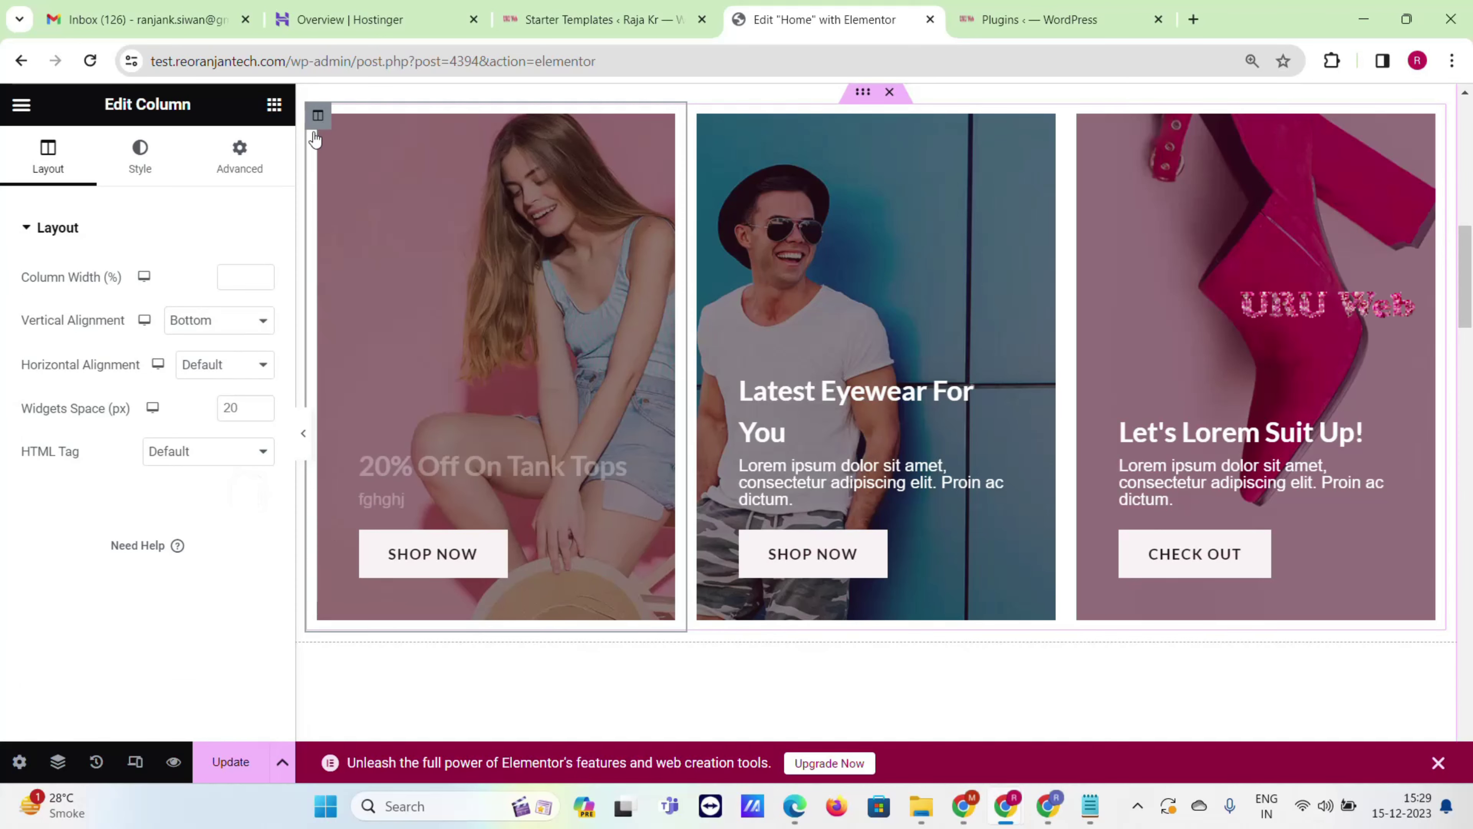
click(152, 170)
click(200, 459)
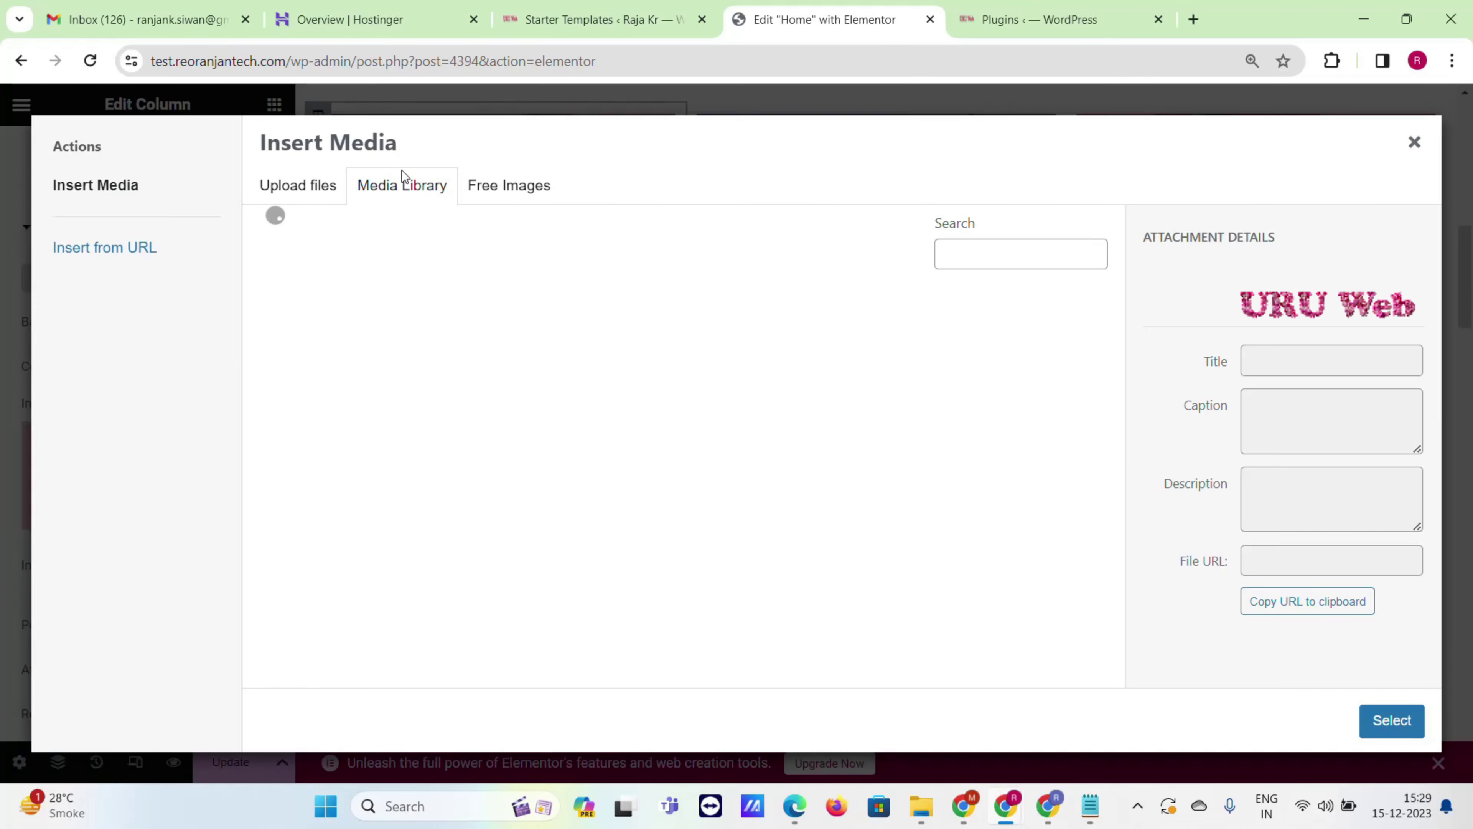
click(510, 189)
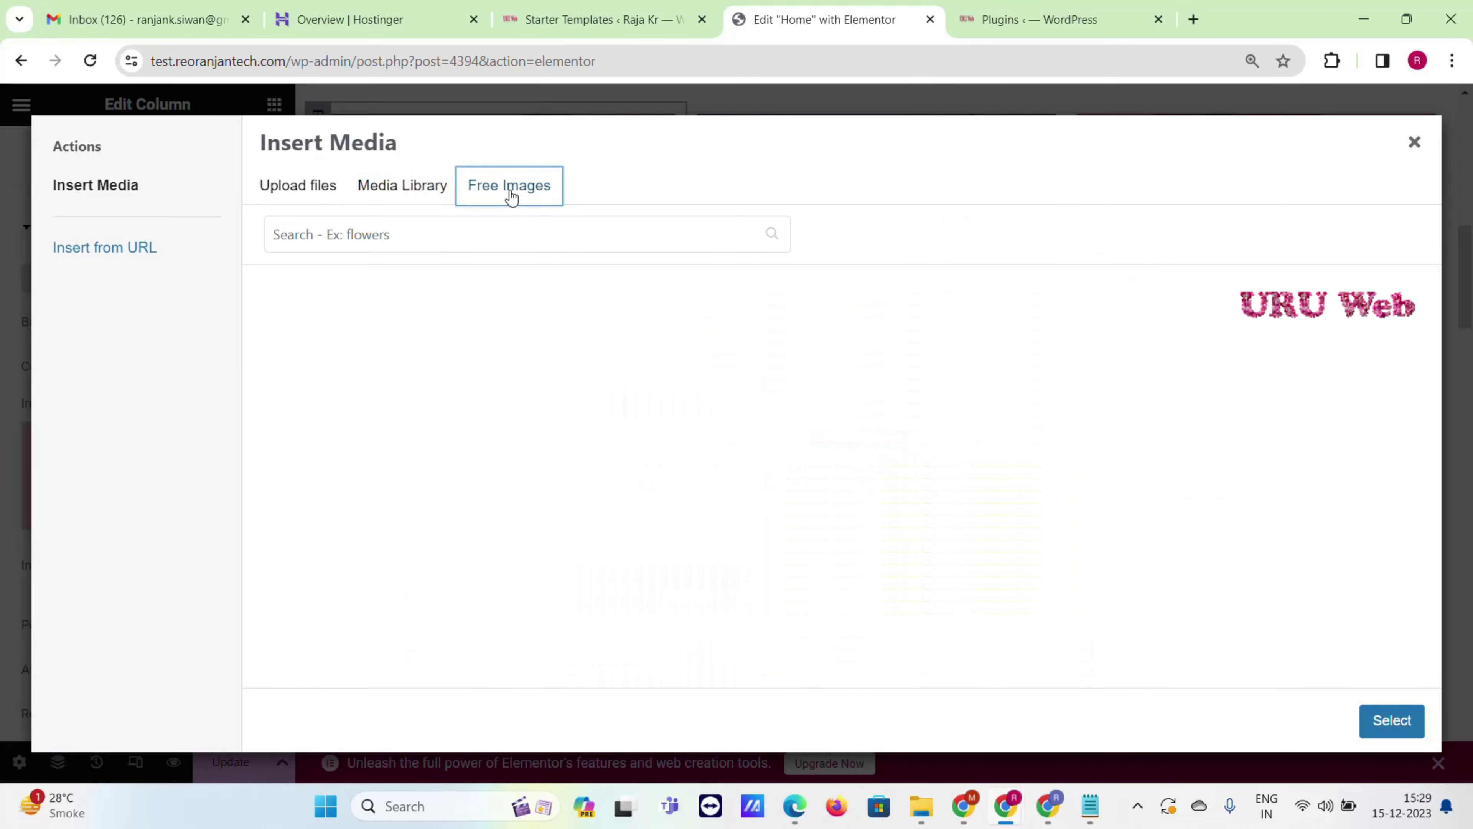
click(366, 189)
click(325, 198)
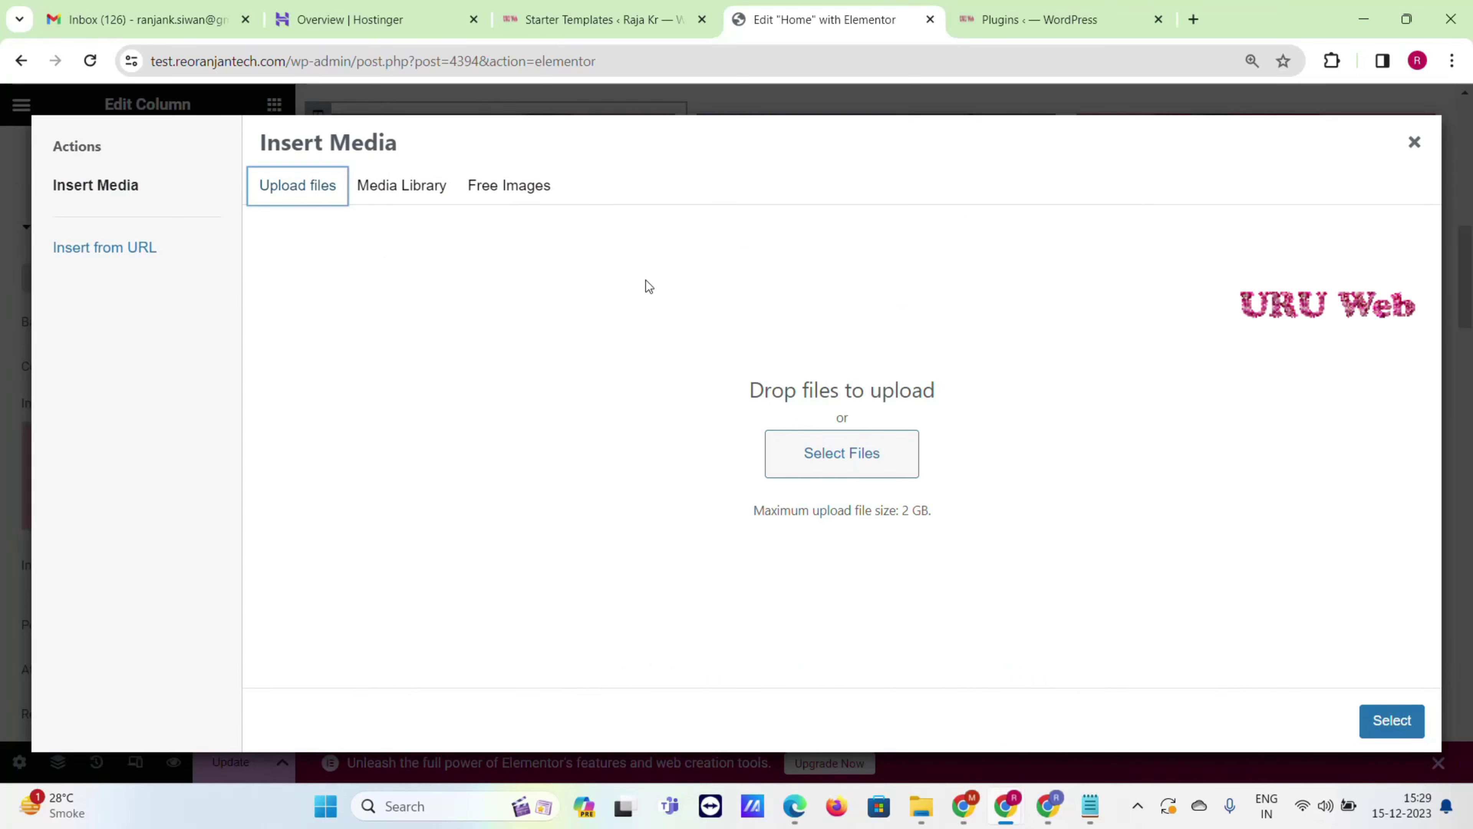
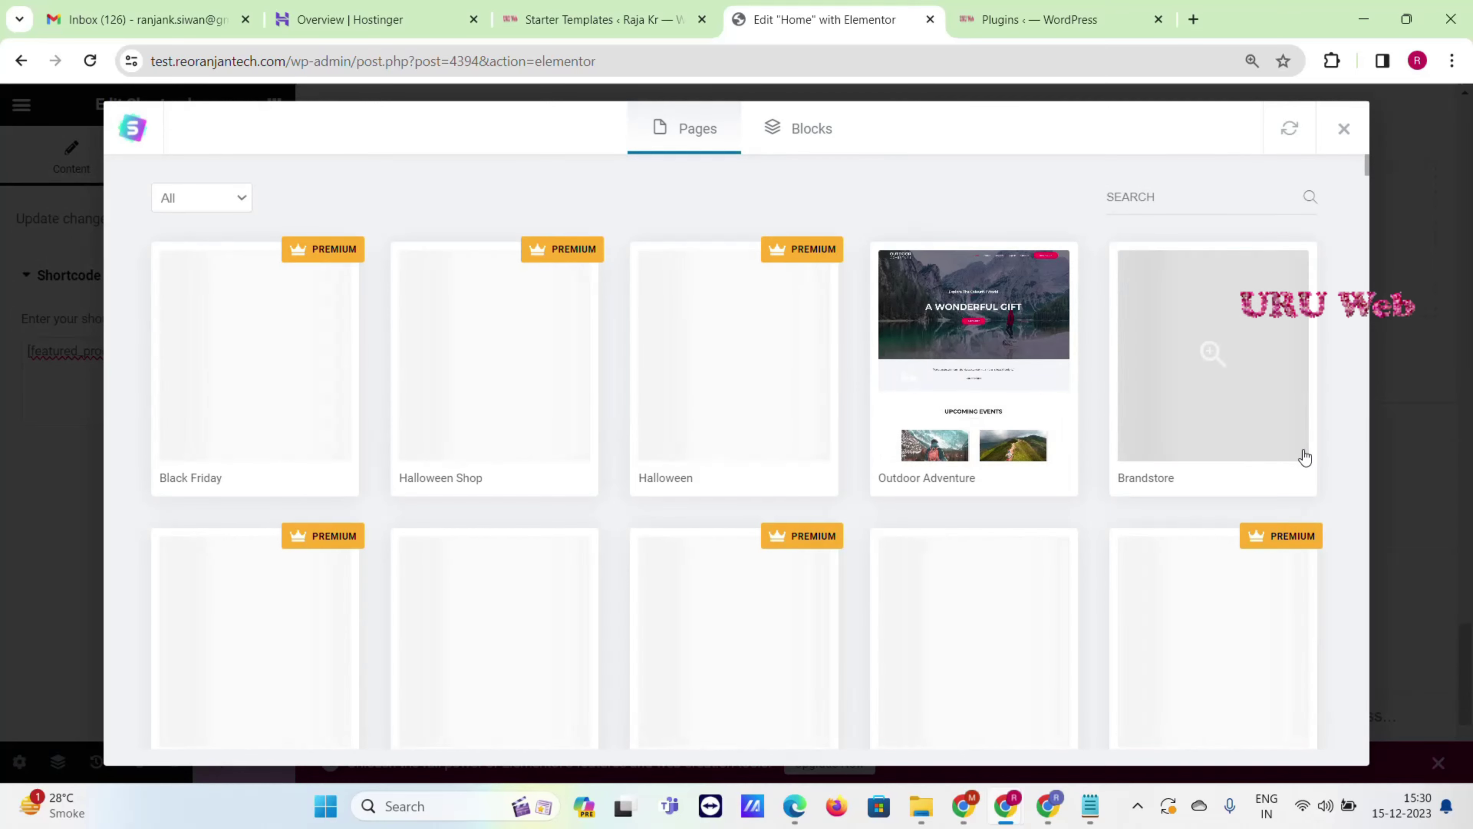
Dismiss the Starter Templates library and save the Home page edits with Update
scroll(1231, 470, down, 5)
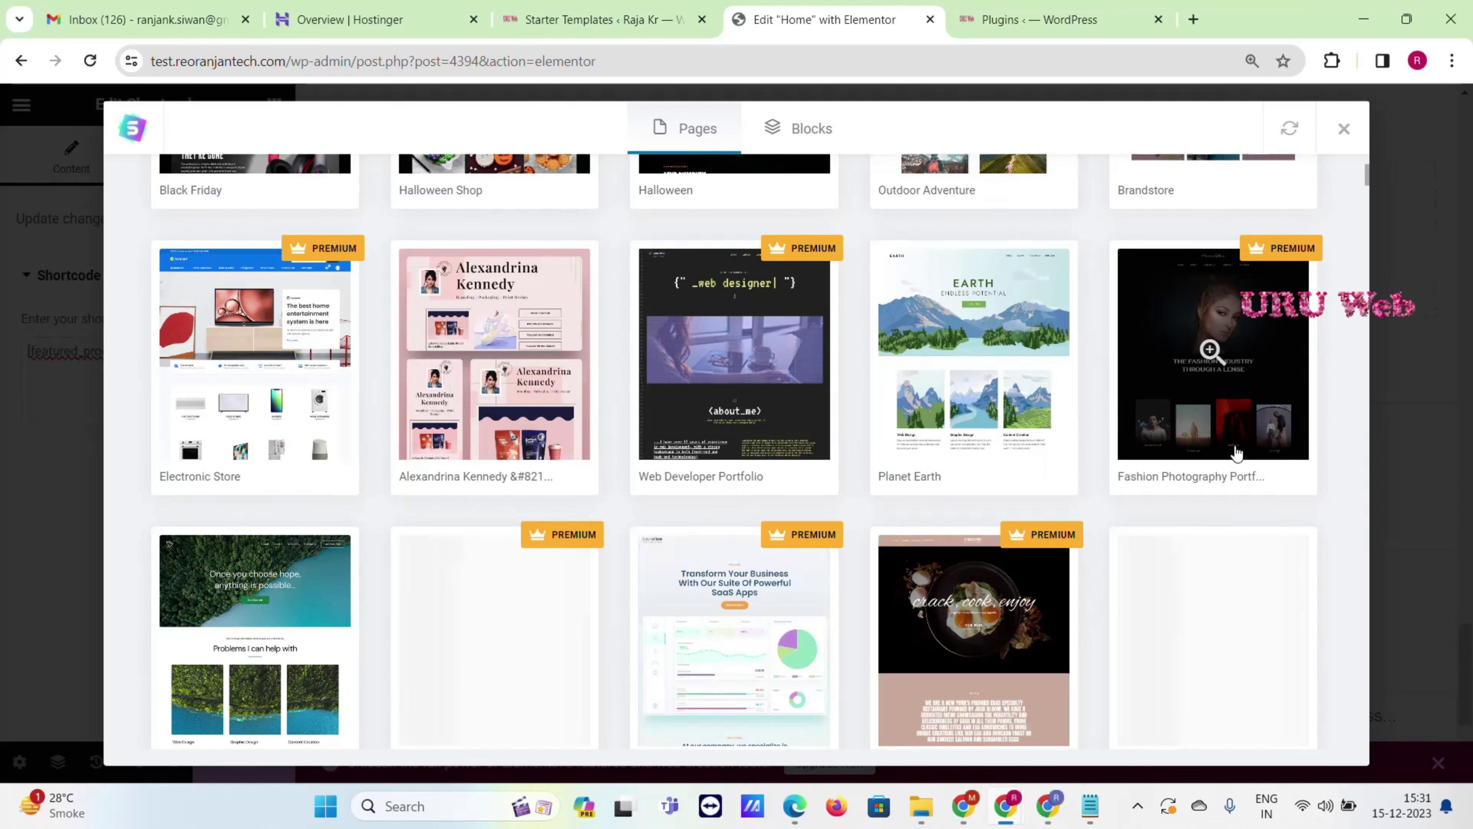
scroll(1223, 450, up, 5)
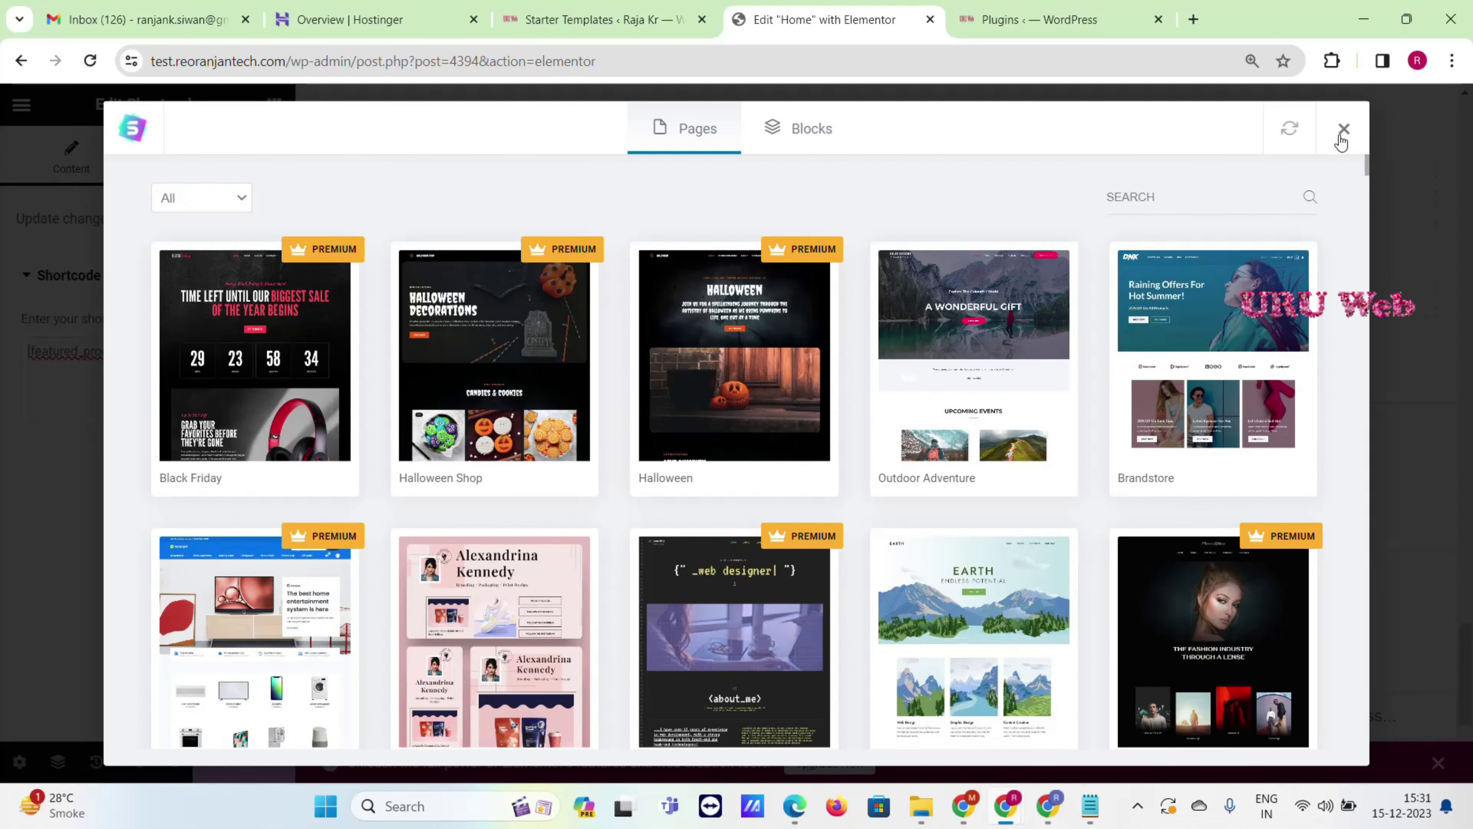
key(Escape)
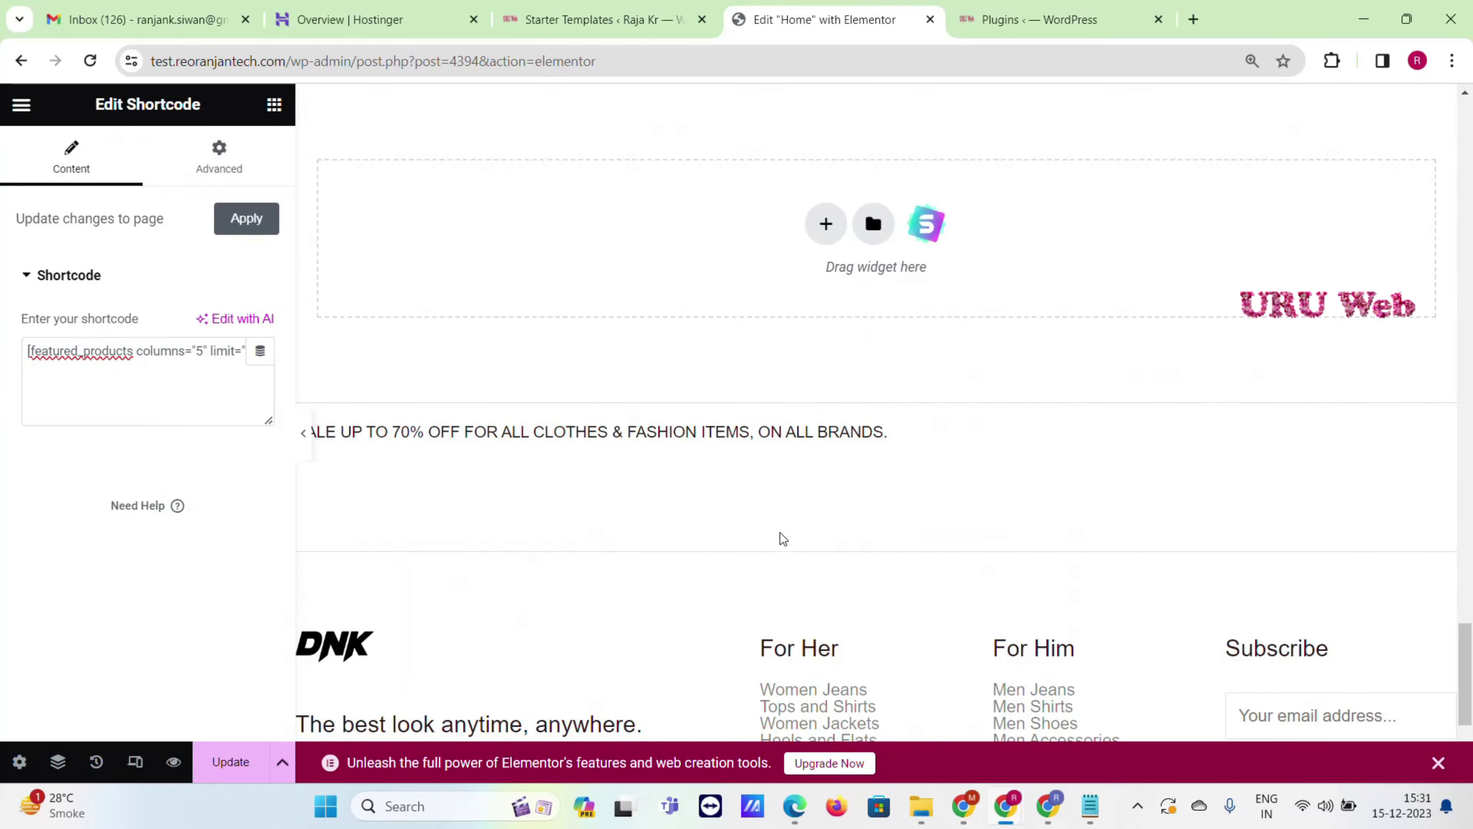
scroll(444, 663, down, 5)
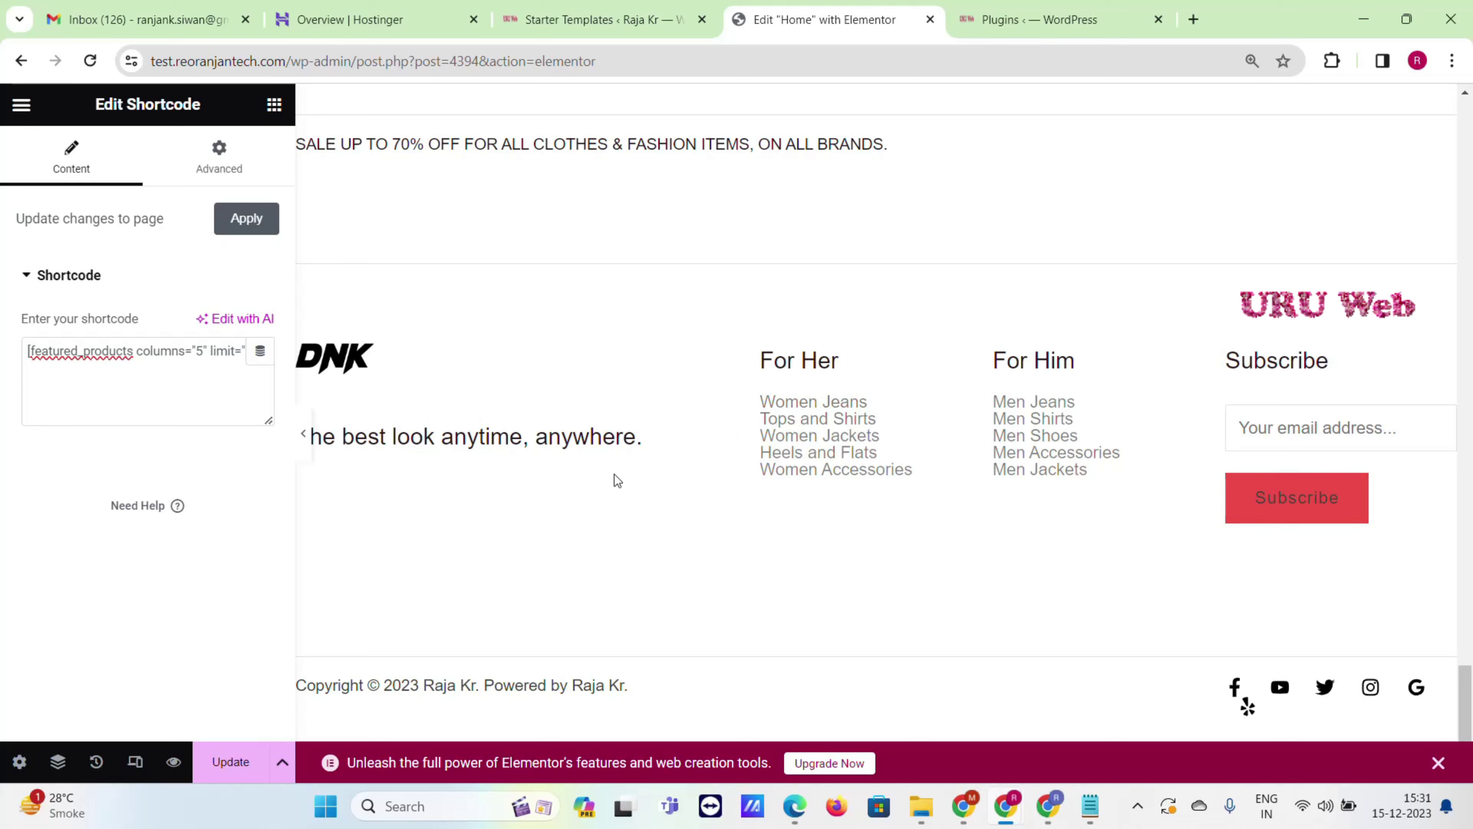
scroll(1031, 231, up, 5)
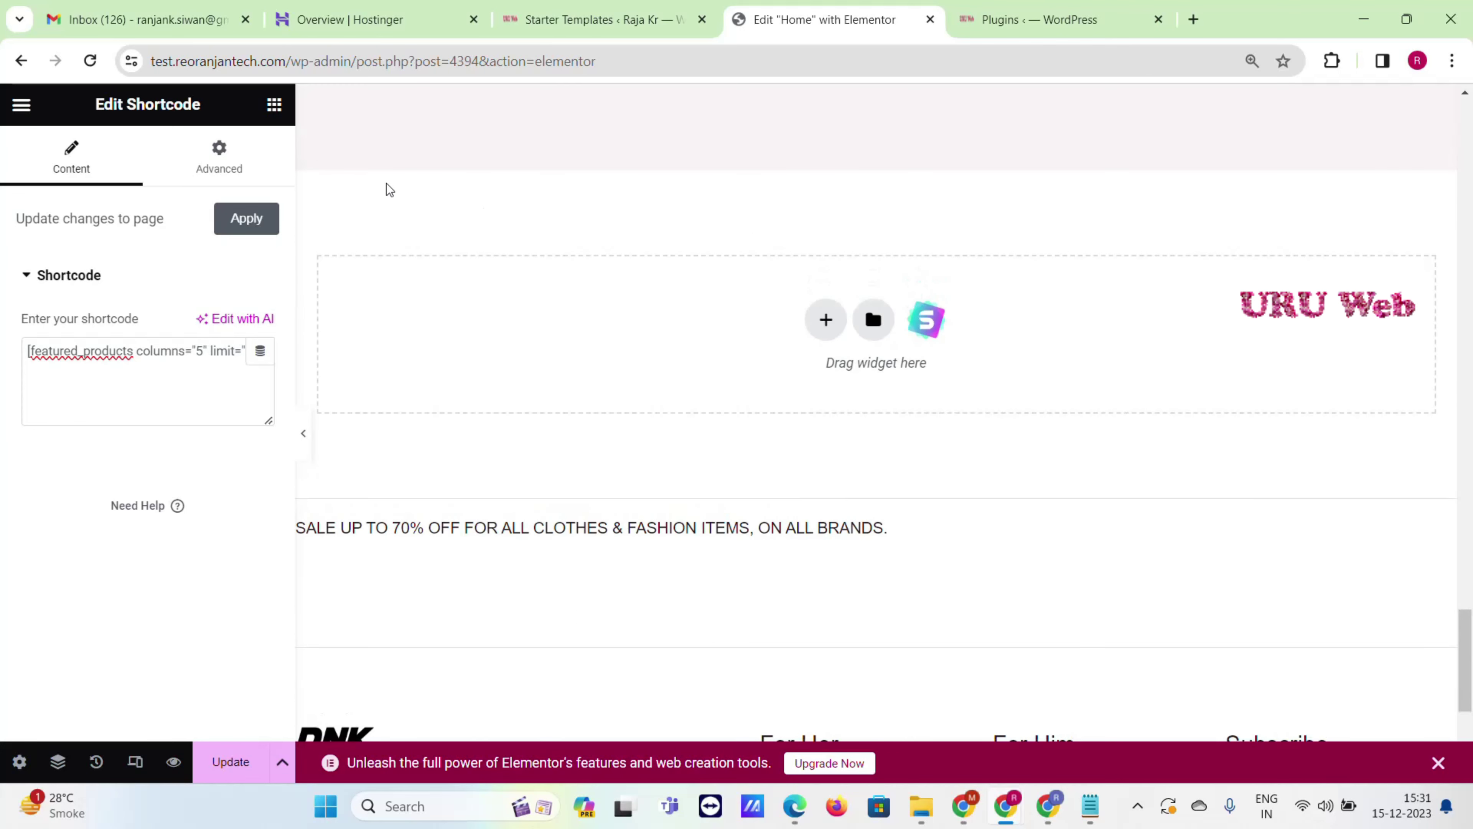
click(218, 775)
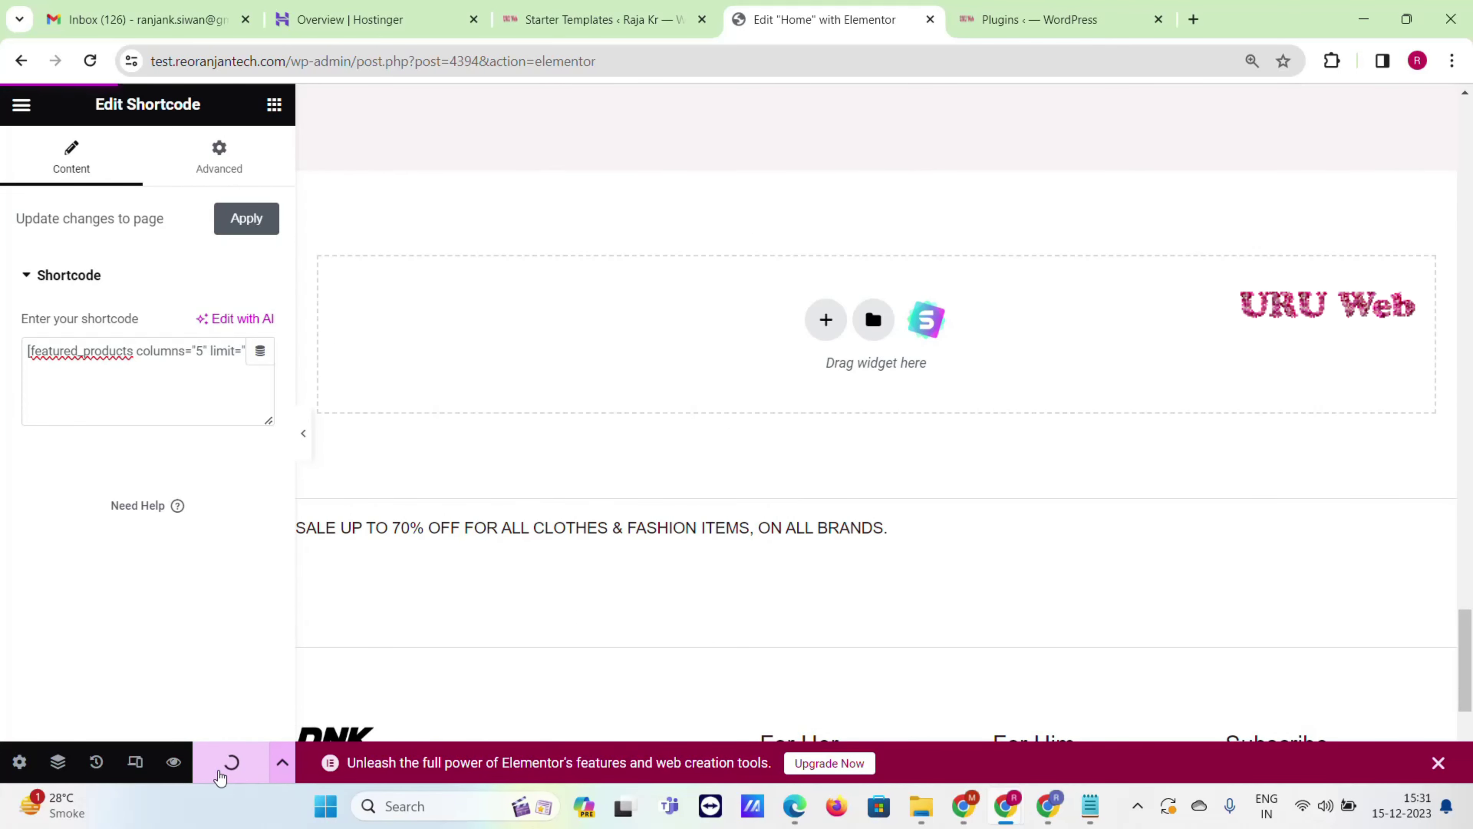
scroll(513, 608, up, 15)
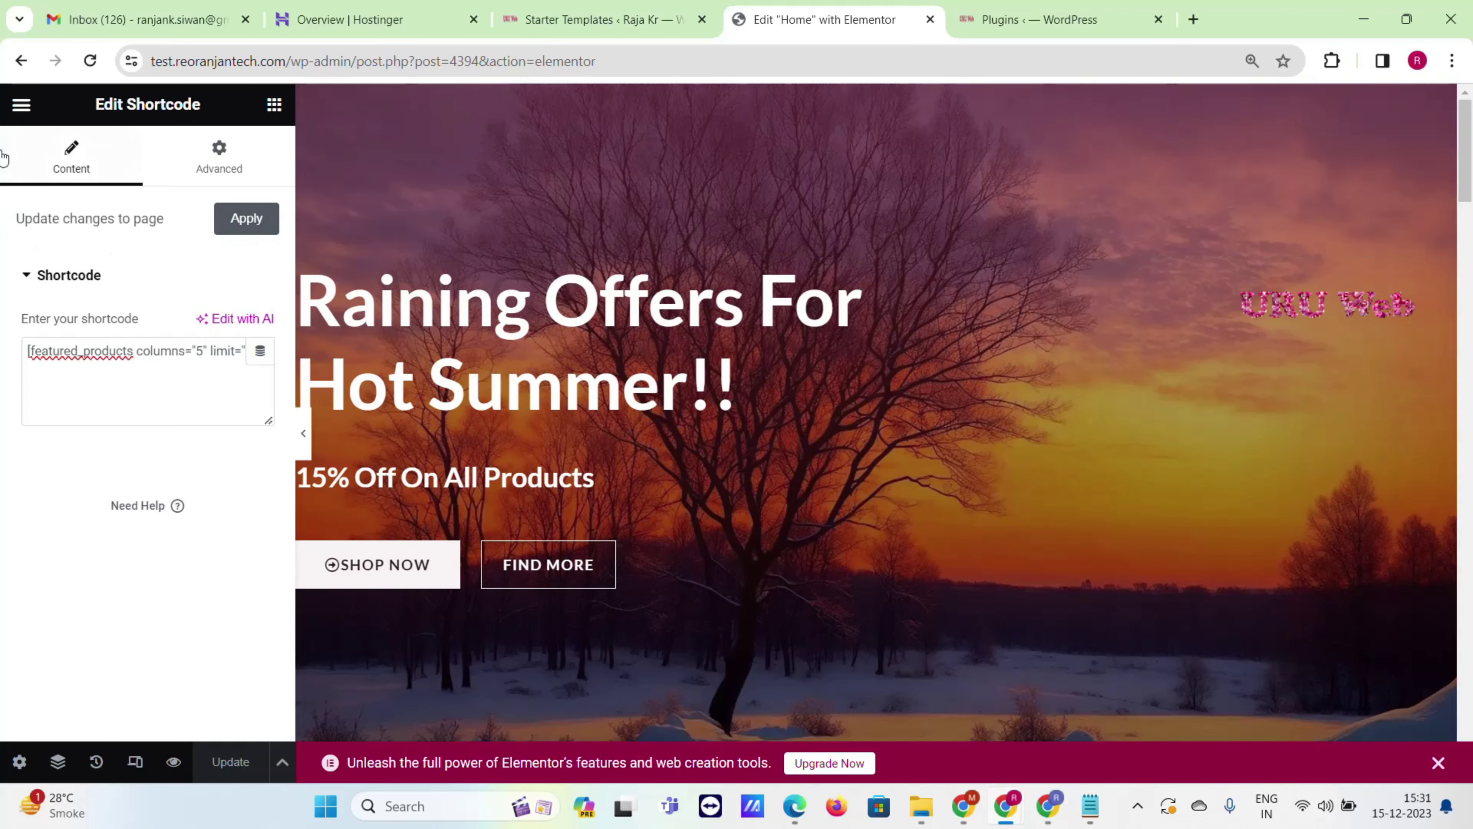
click(21, 105)
View the live Home page and highlight the DNK footer with its For Her/For Him links
click(117, 514)
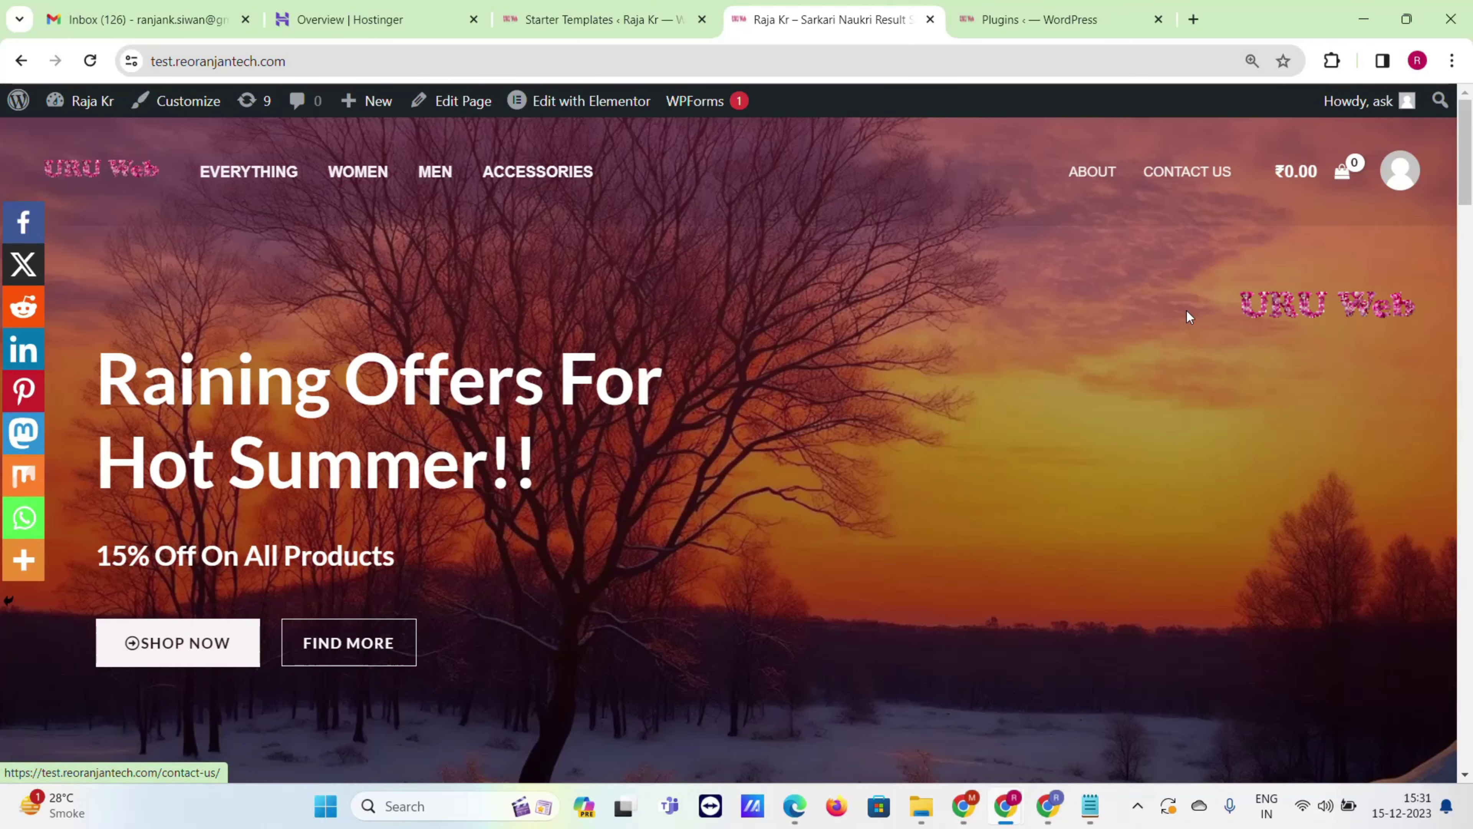
scroll(604, 361, down, 1)
scroll(1068, 313, down, 5)
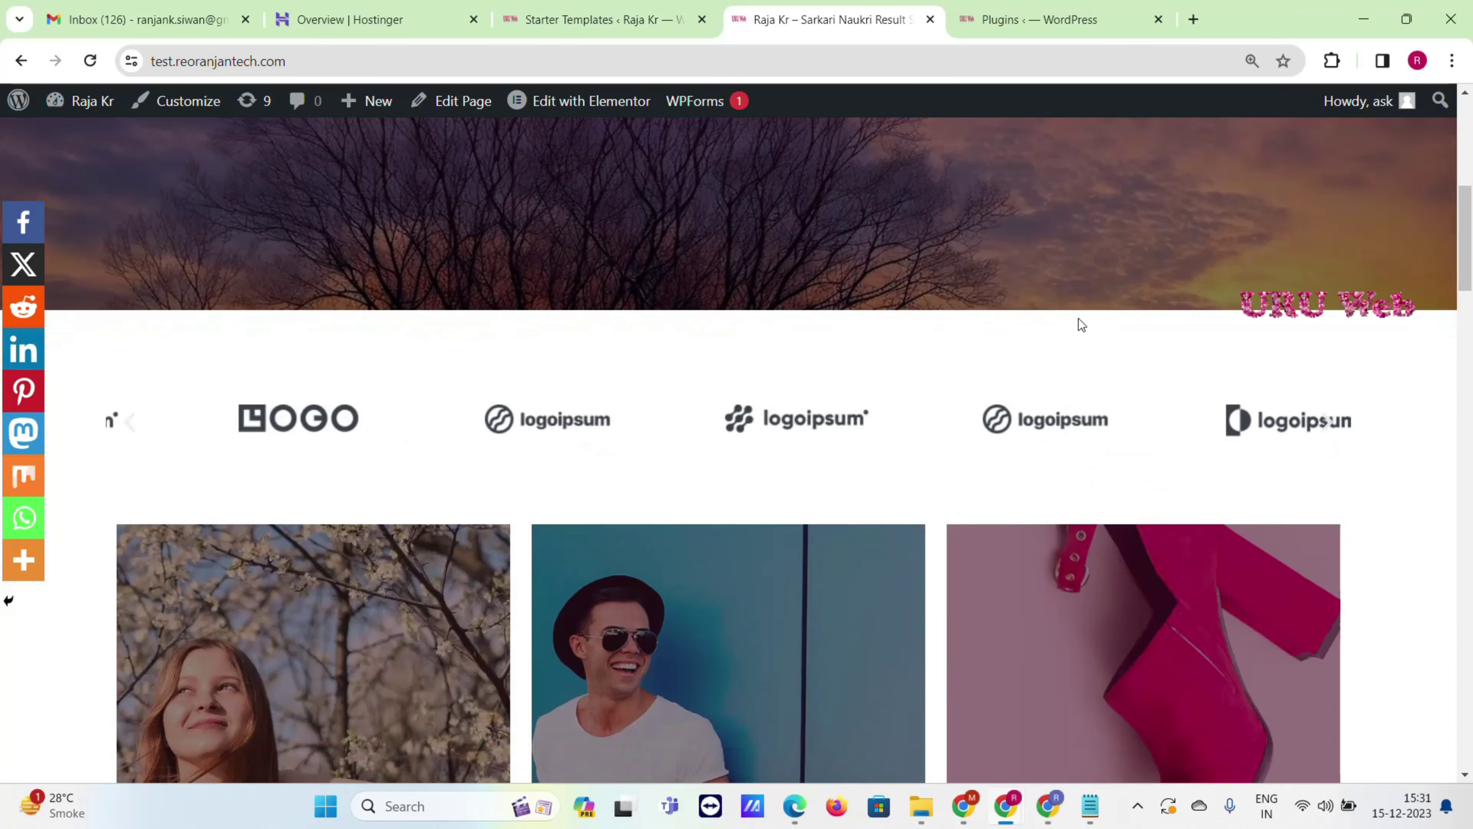
scroll(1111, 279, down, 5)
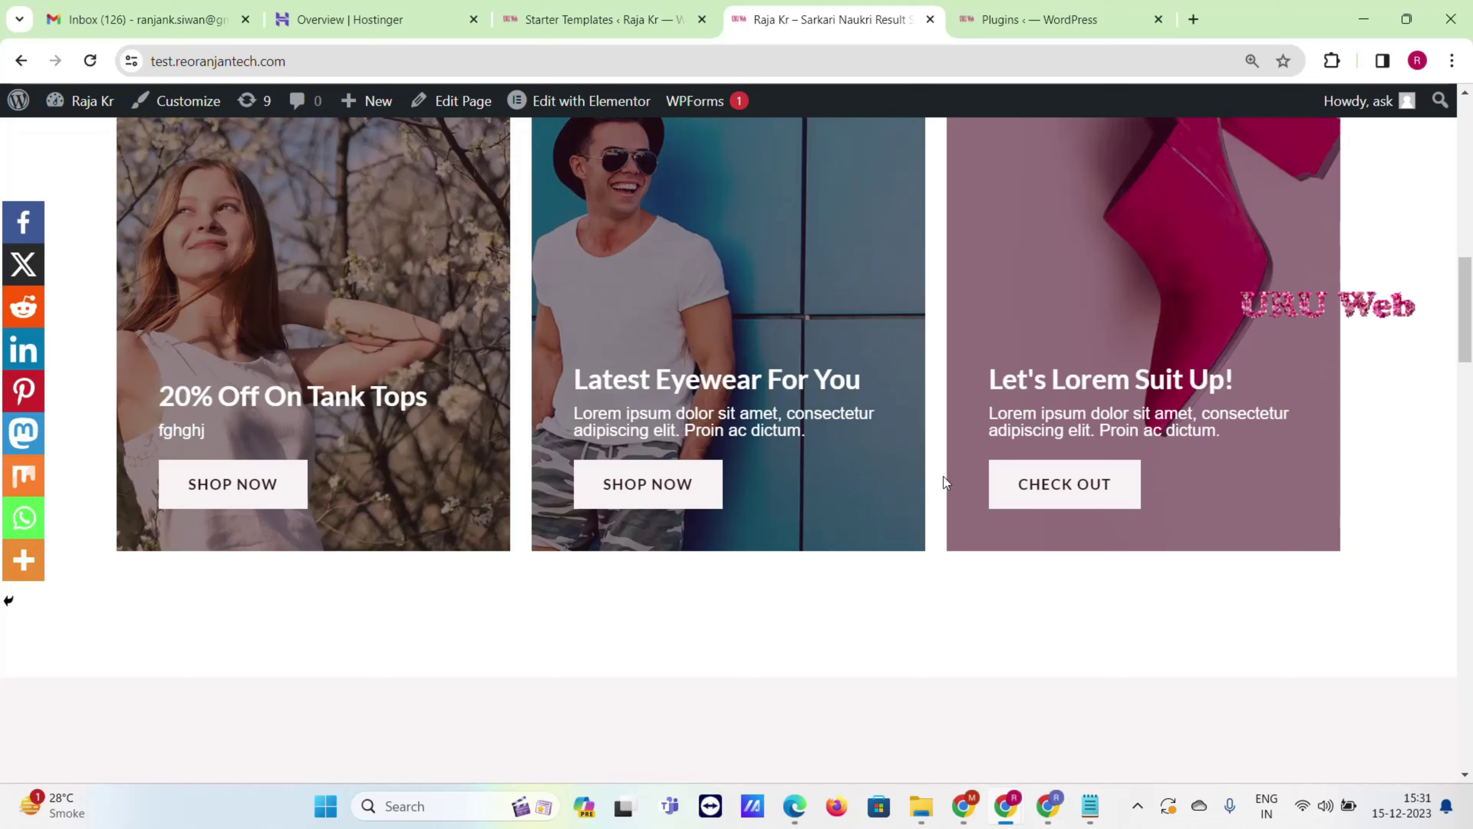
scroll(592, 522, down, 10)
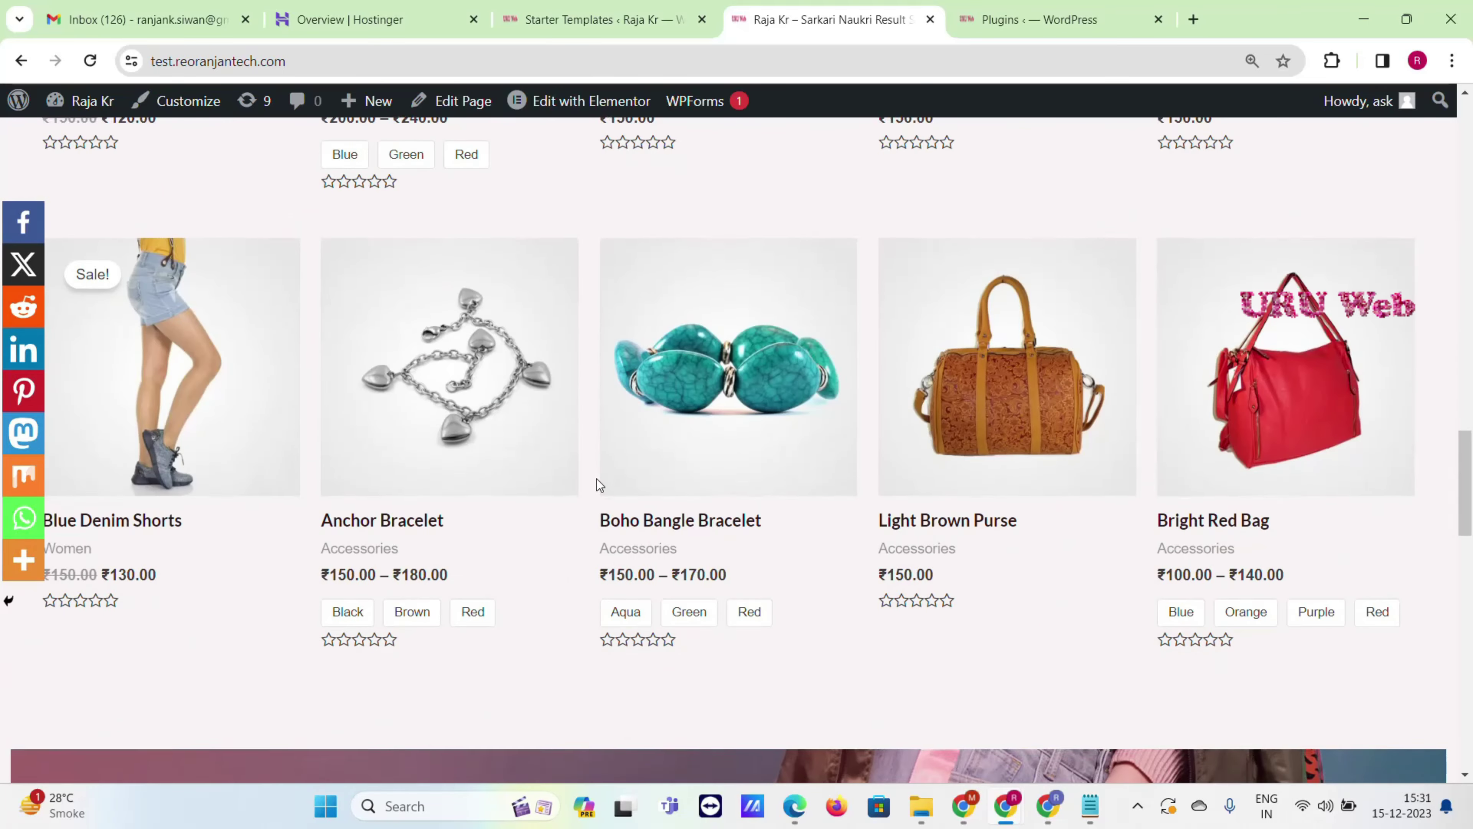
scroll(588, 479, down, 4)
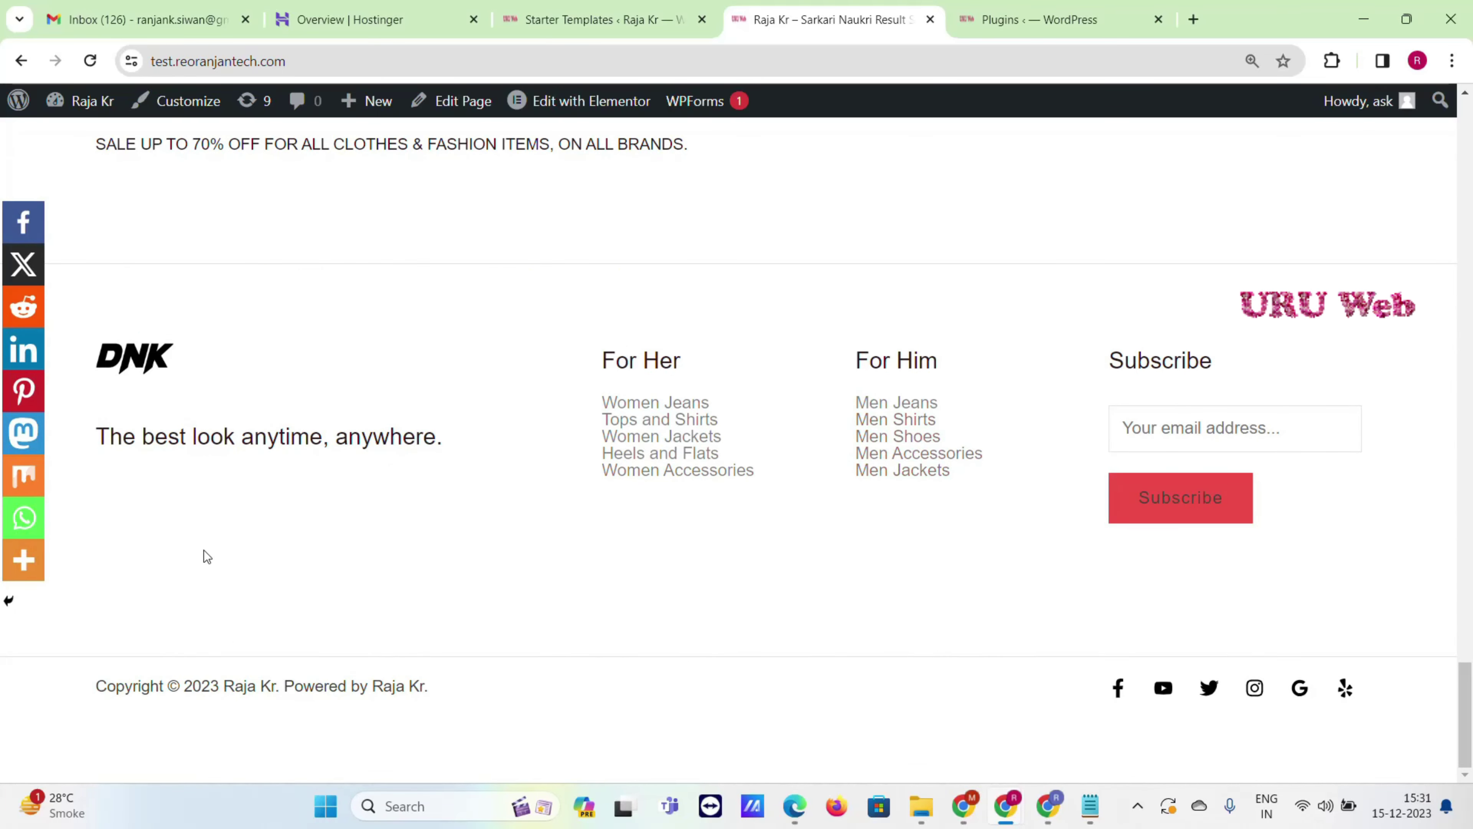
drag(116, 328, 1287, 619)
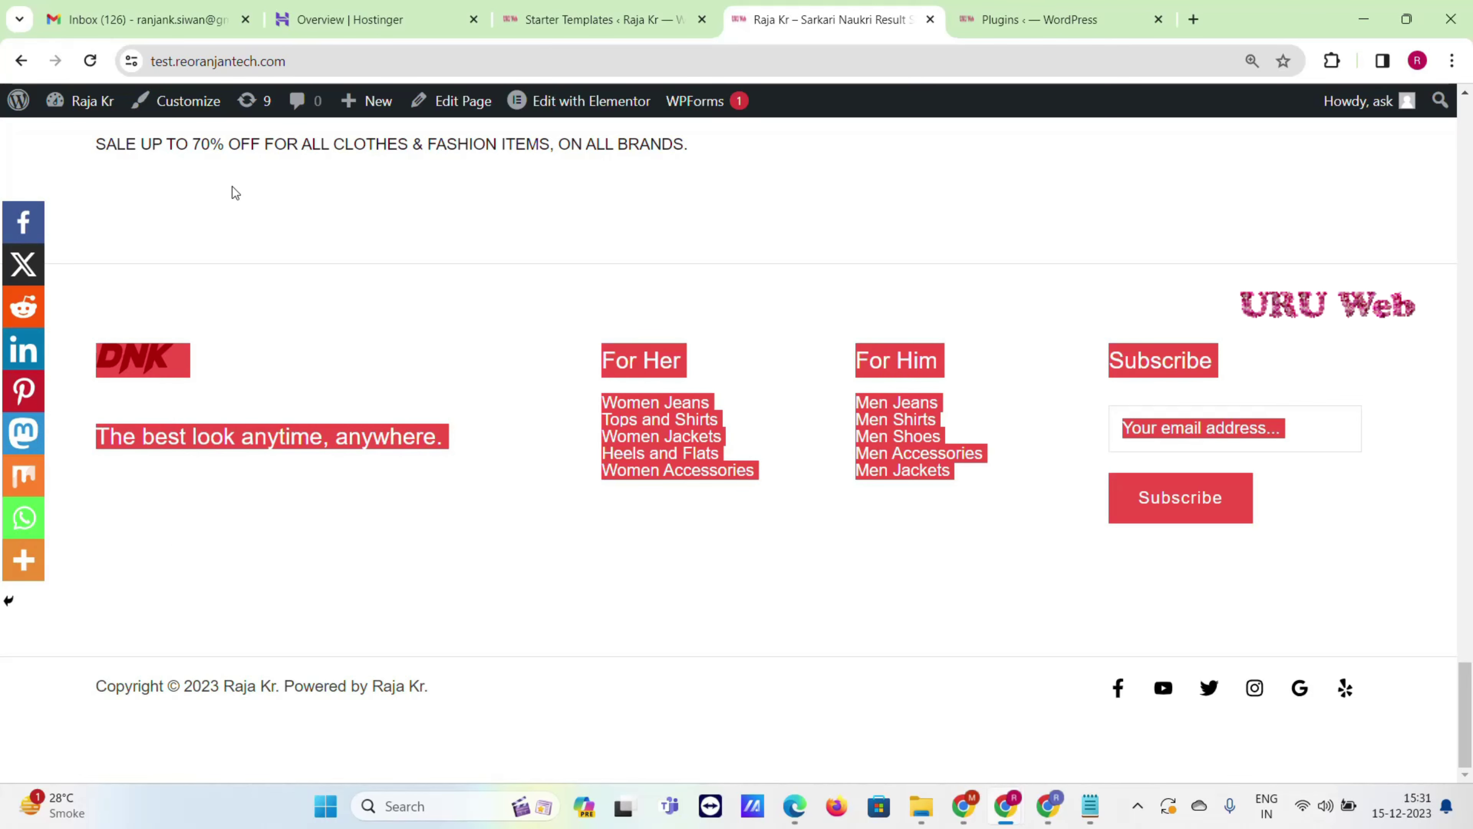
Open the Customizer's Footer Builder and bring up footer Widget 4's settings
click(183, 116)
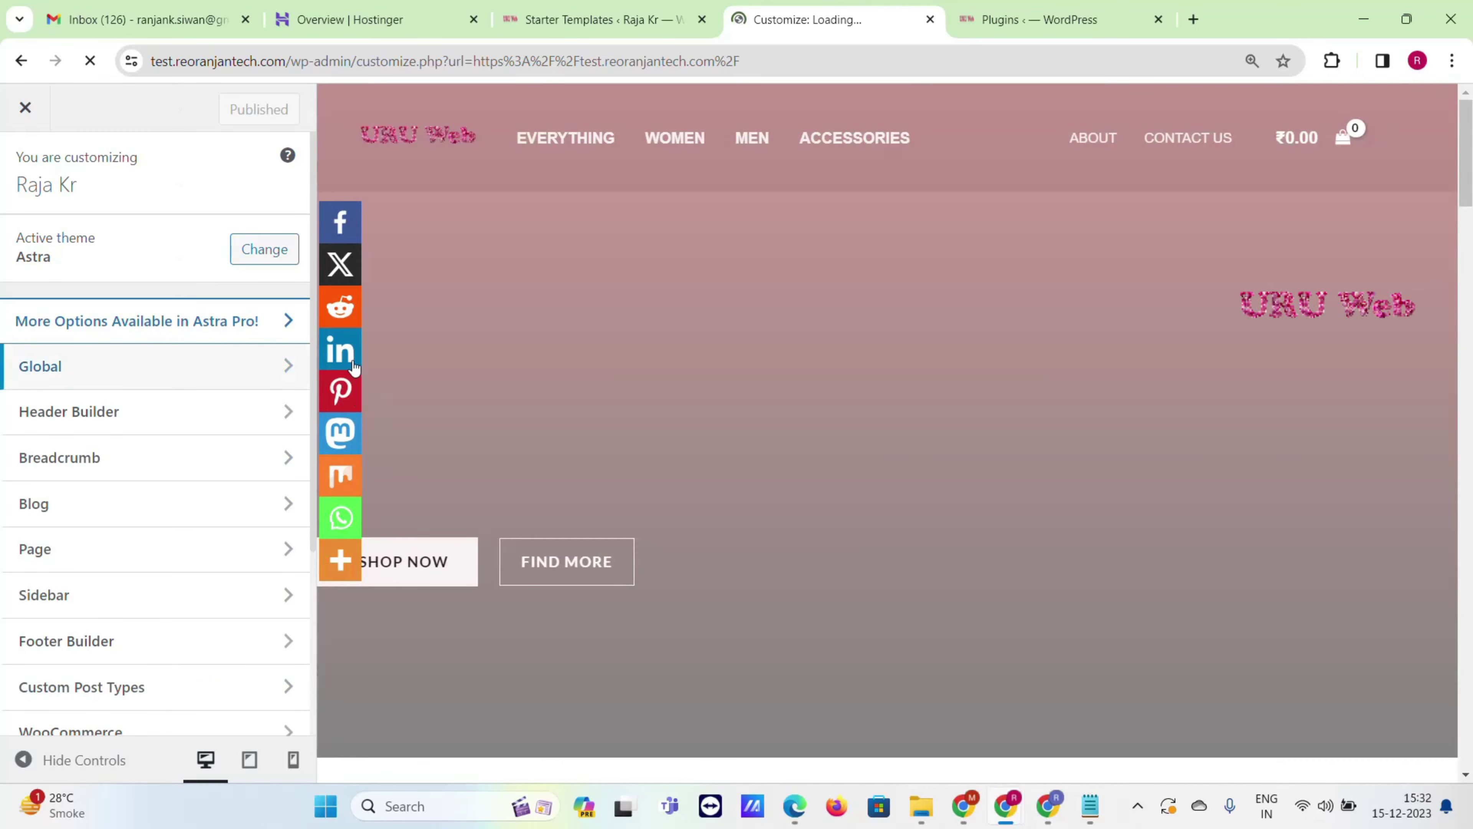
scroll(105, 580, down, 4)
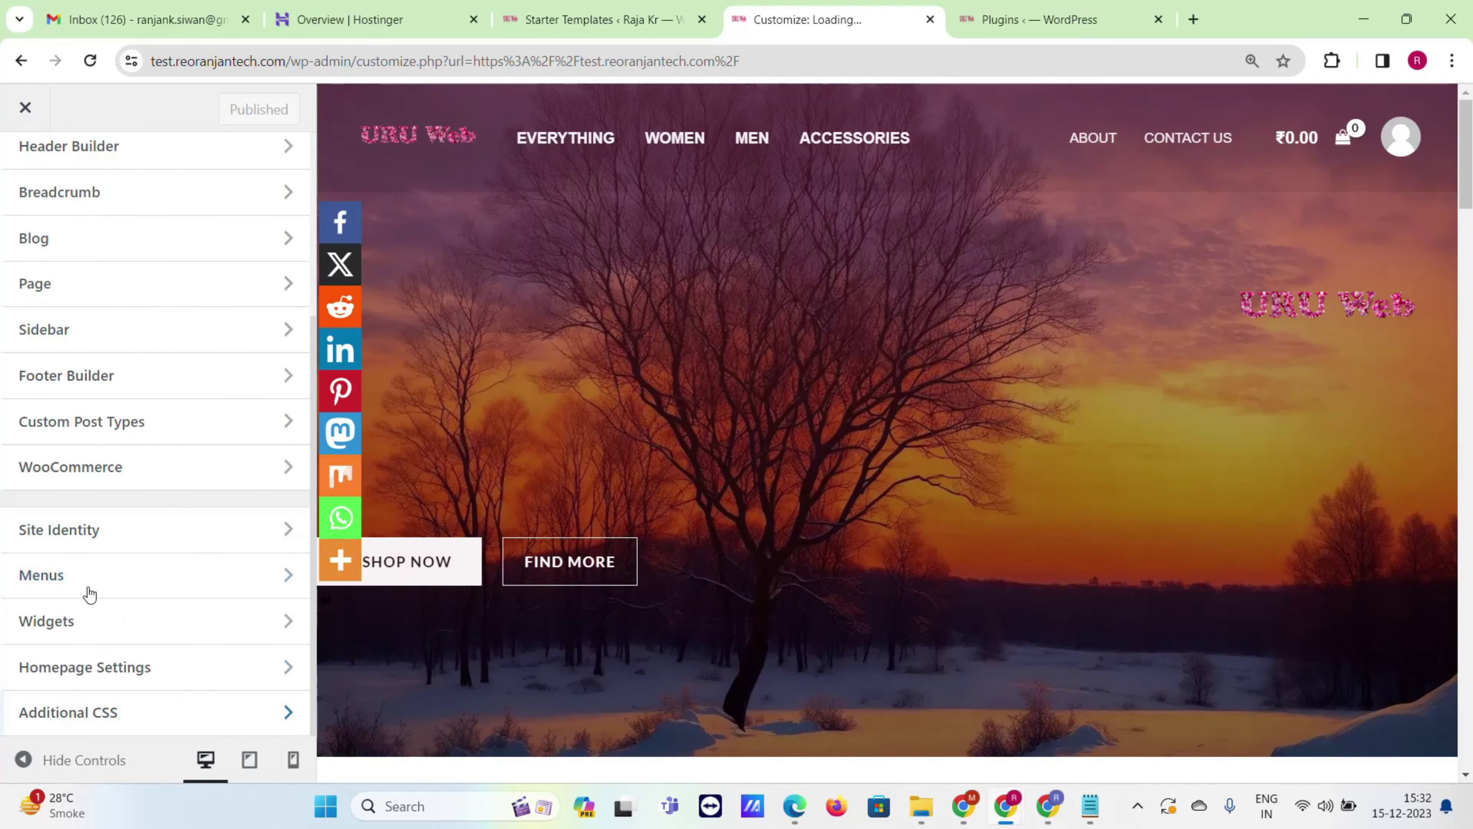
click(89, 387)
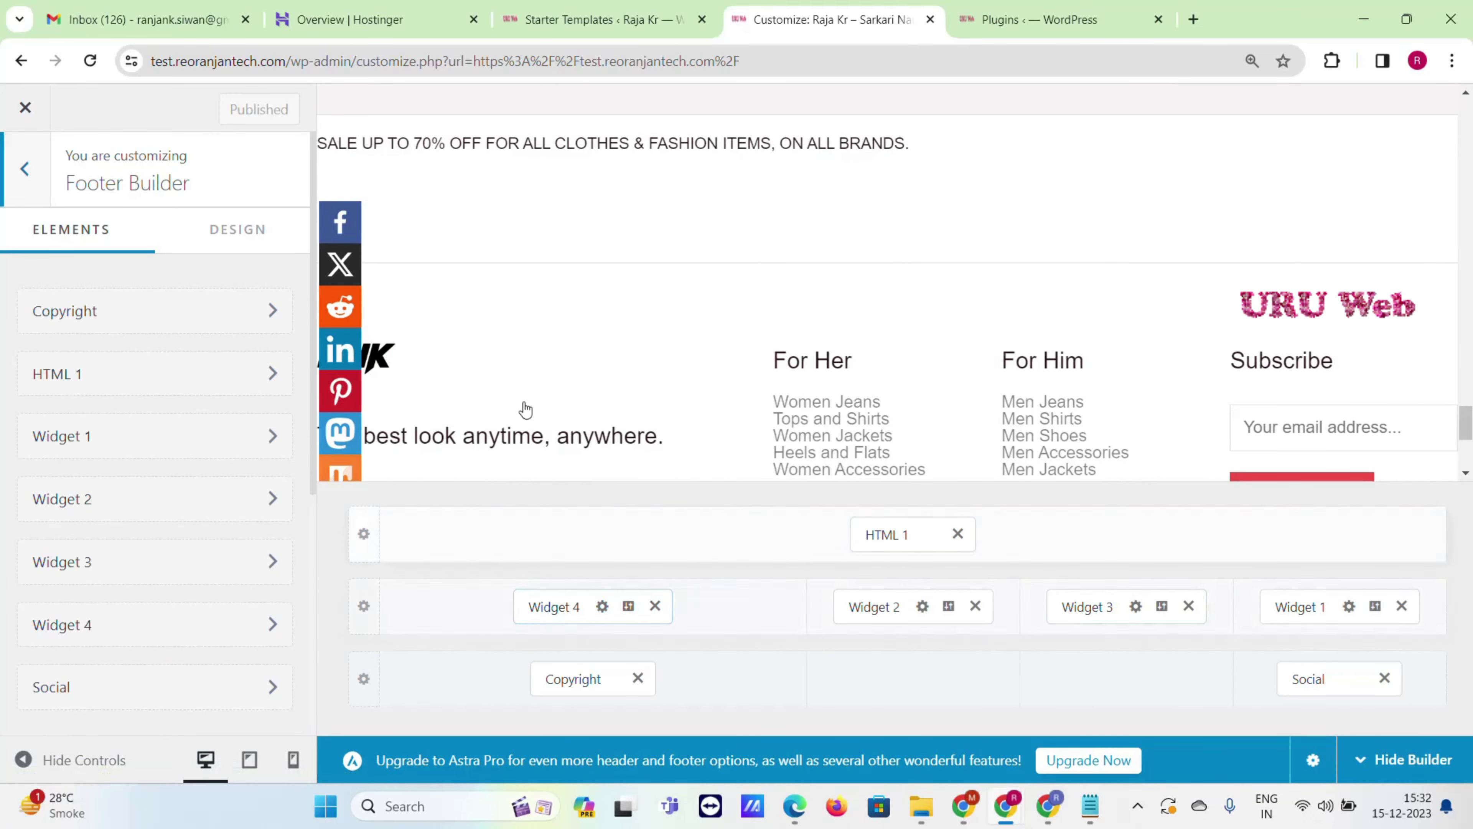
scroll(528, 395, down, 3)
scroll(446, 191, up, 3)
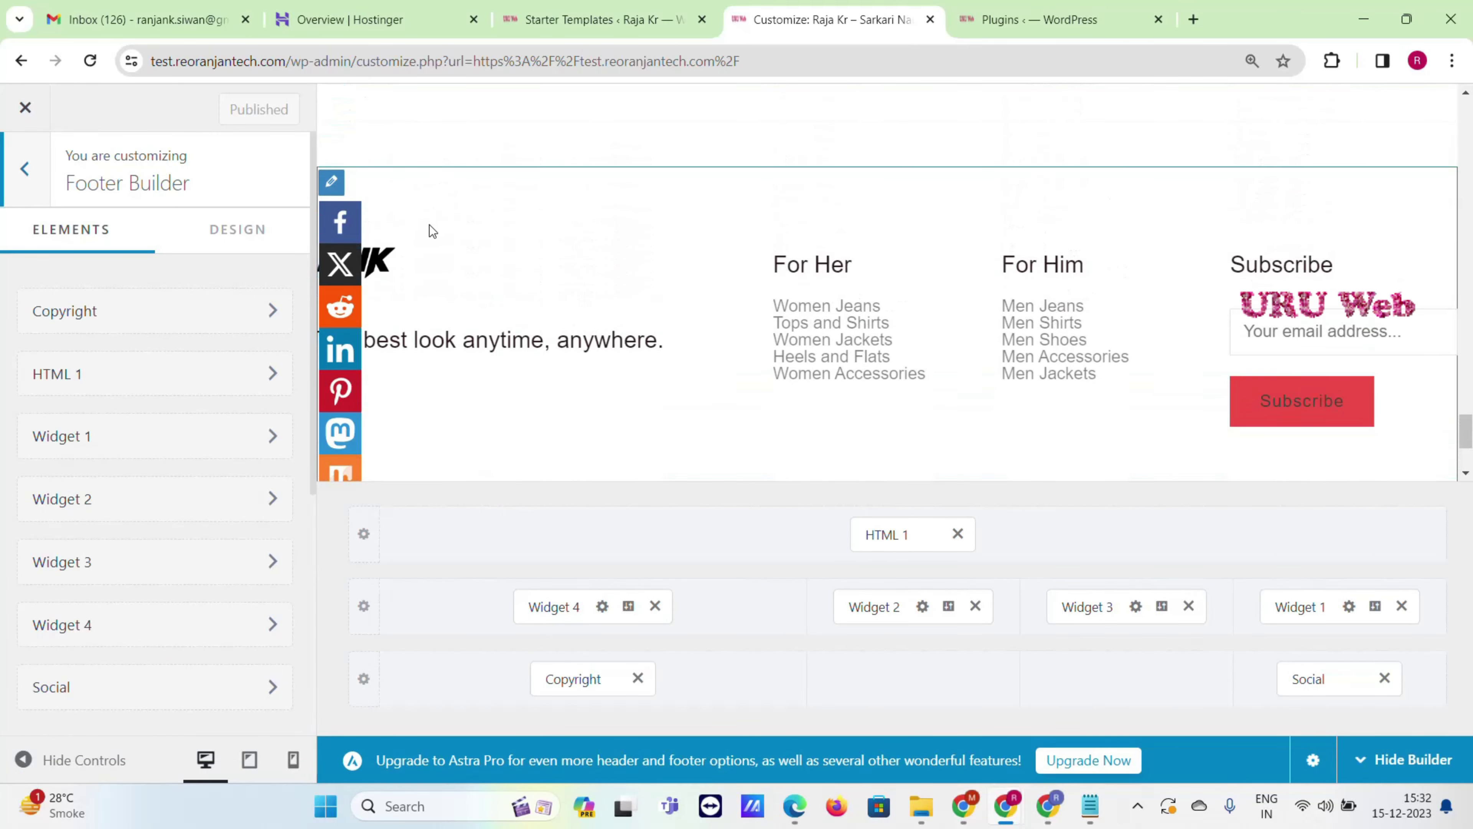
click(560, 620)
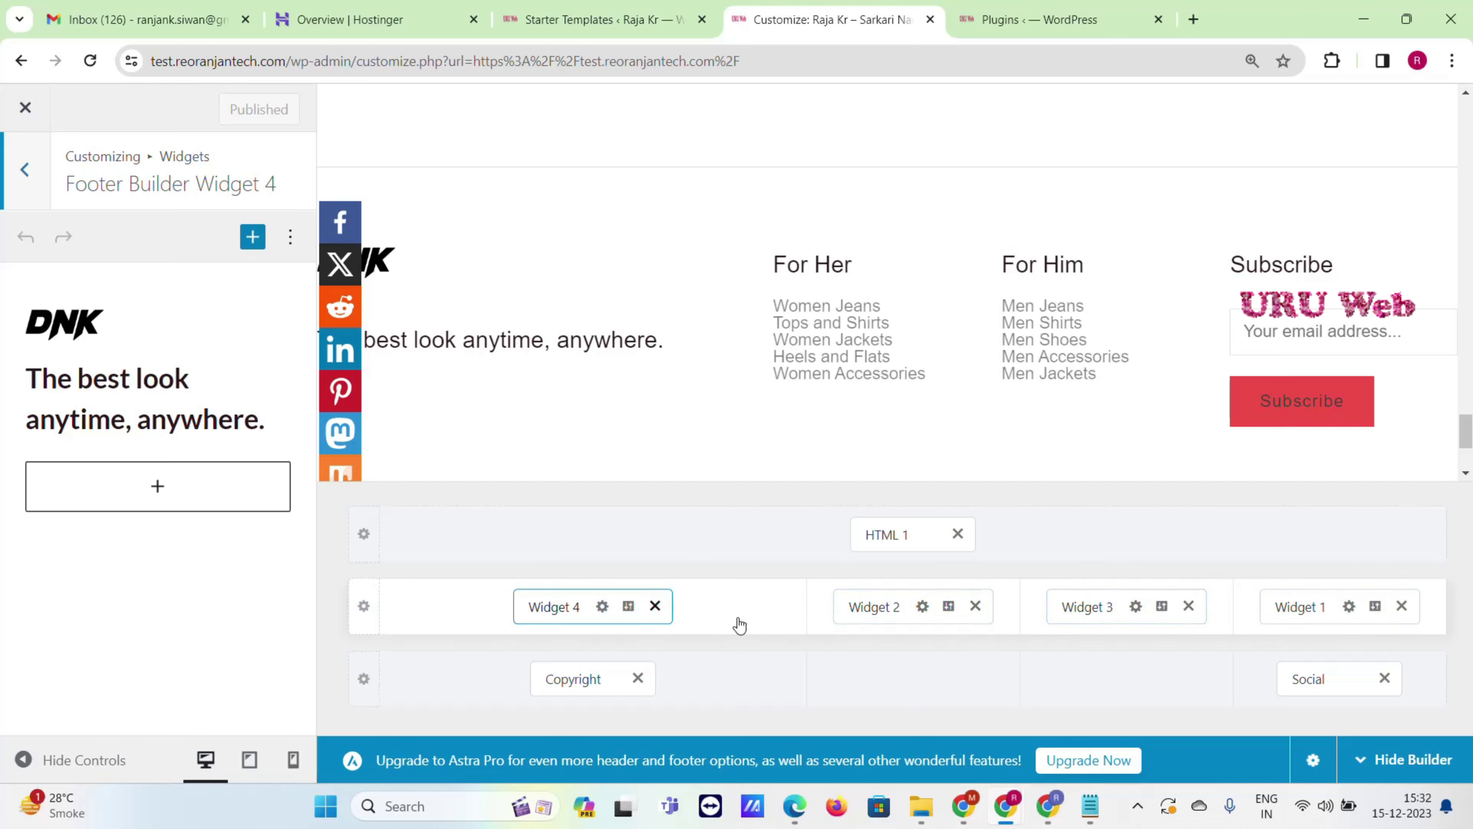
Replace the DNK footer logo with the URU Web image from the Media Library and enlarge it
click(81, 320)
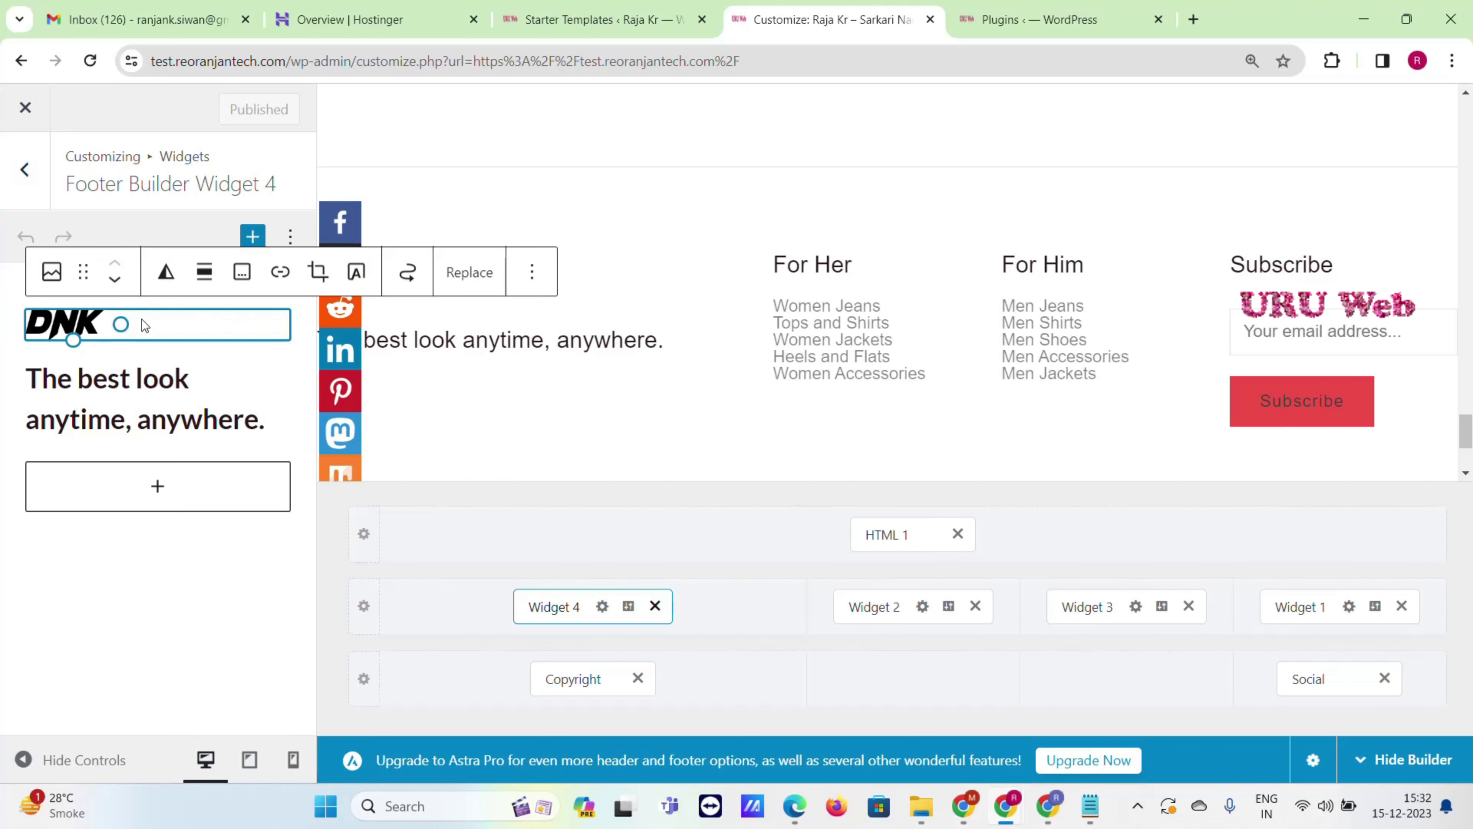
click(470, 273)
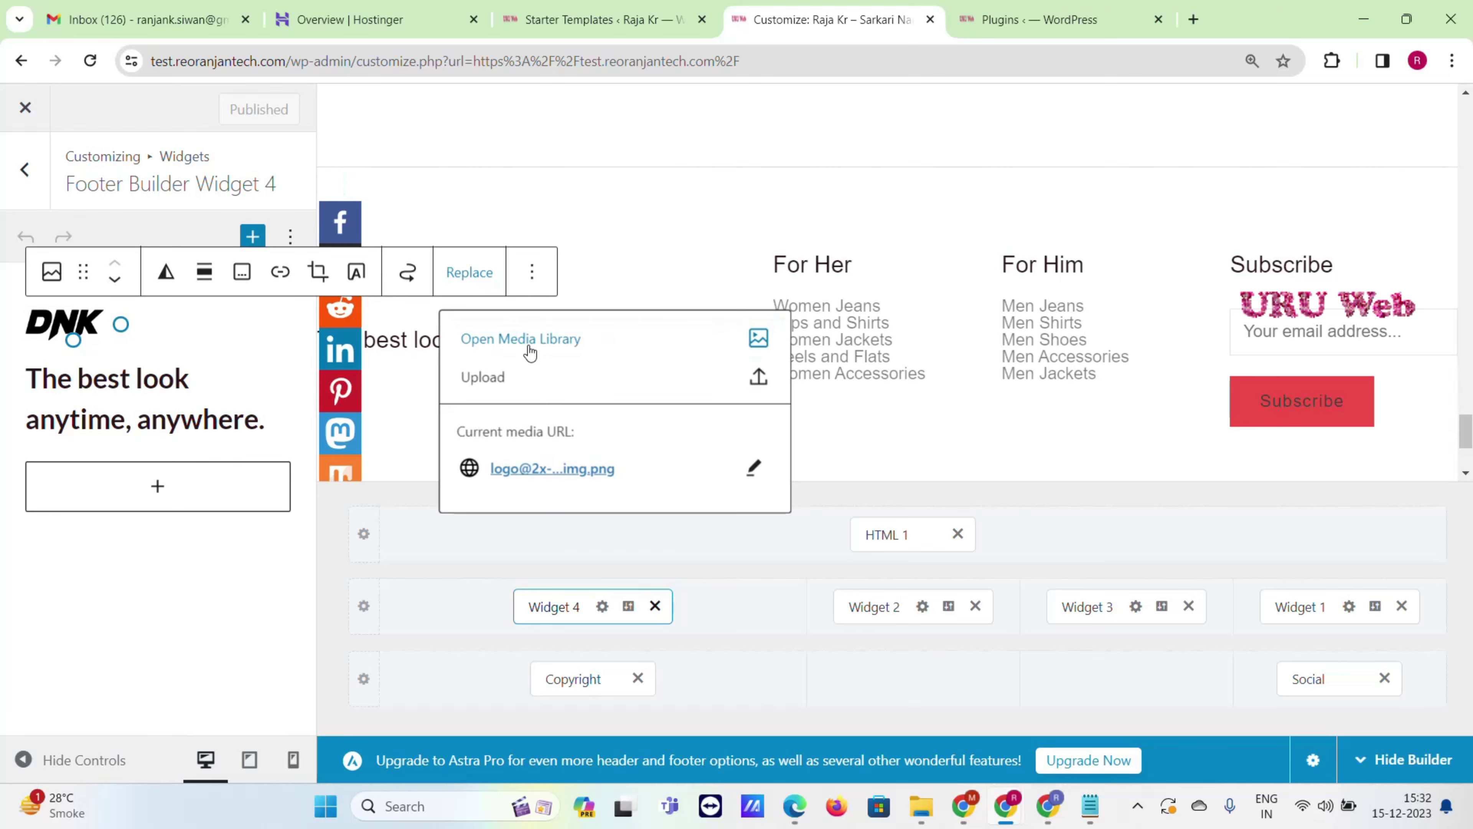
click(533, 341)
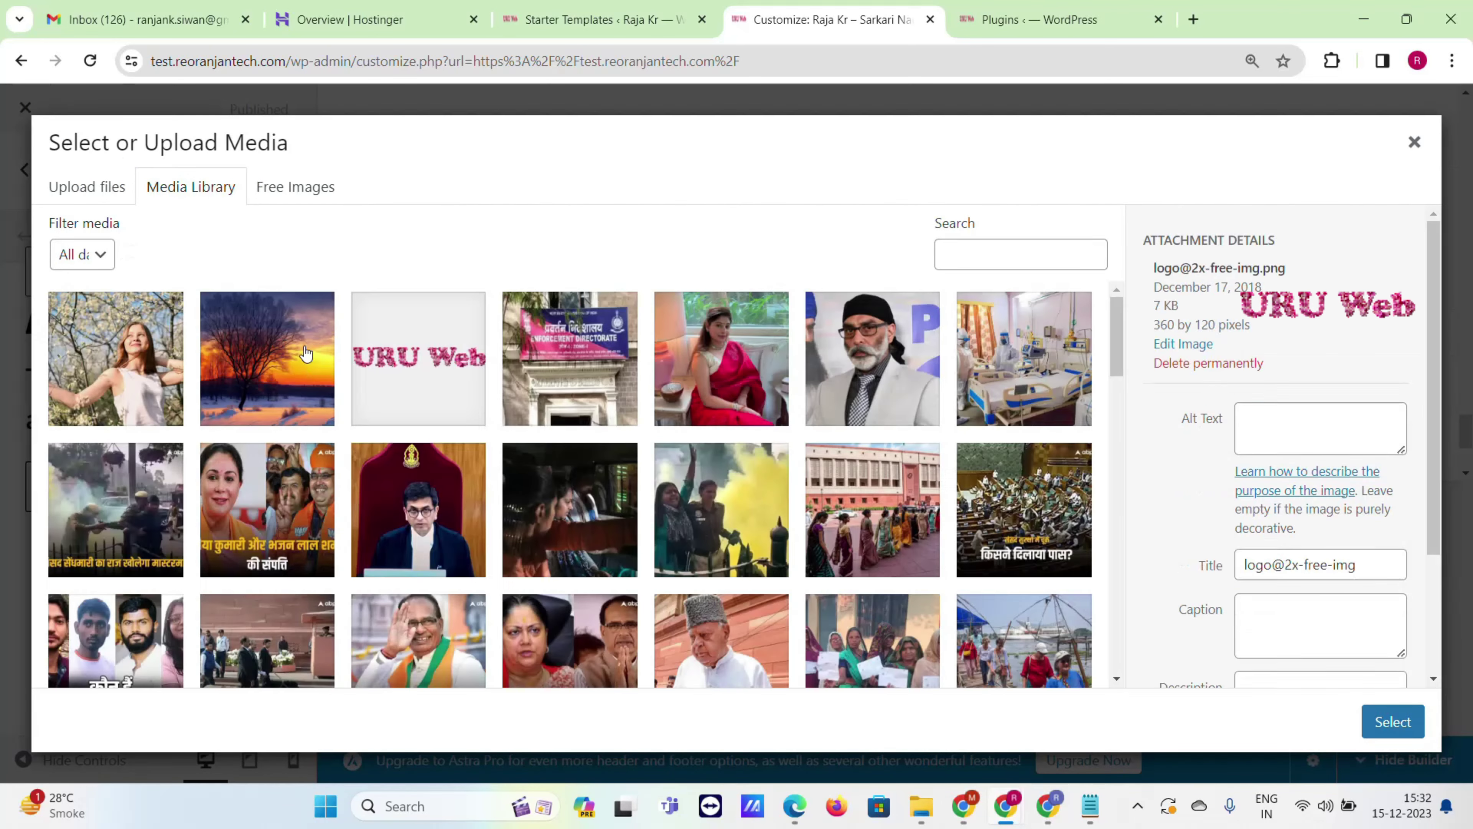
click(469, 386)
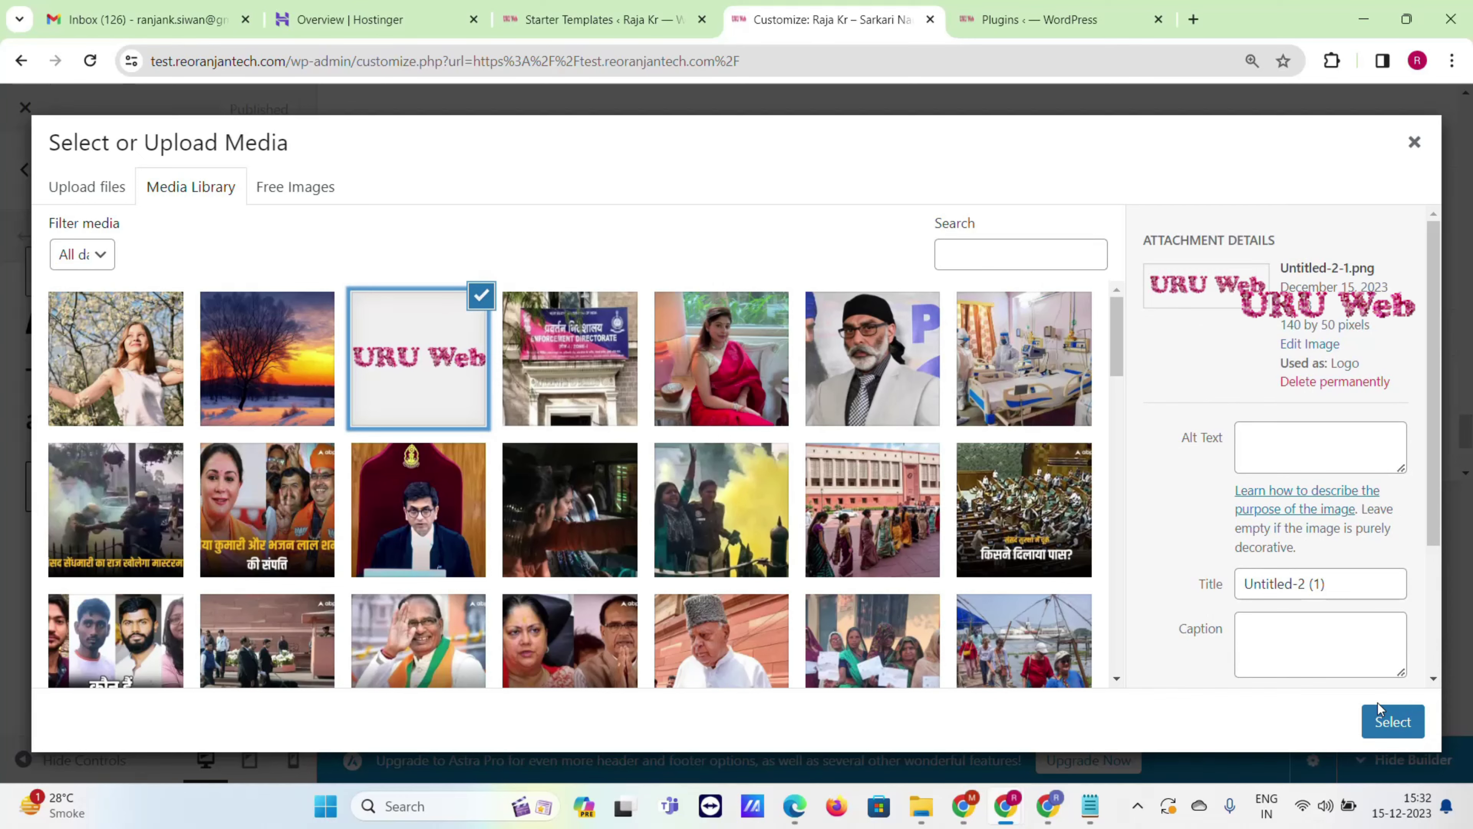
click(1392, 719)
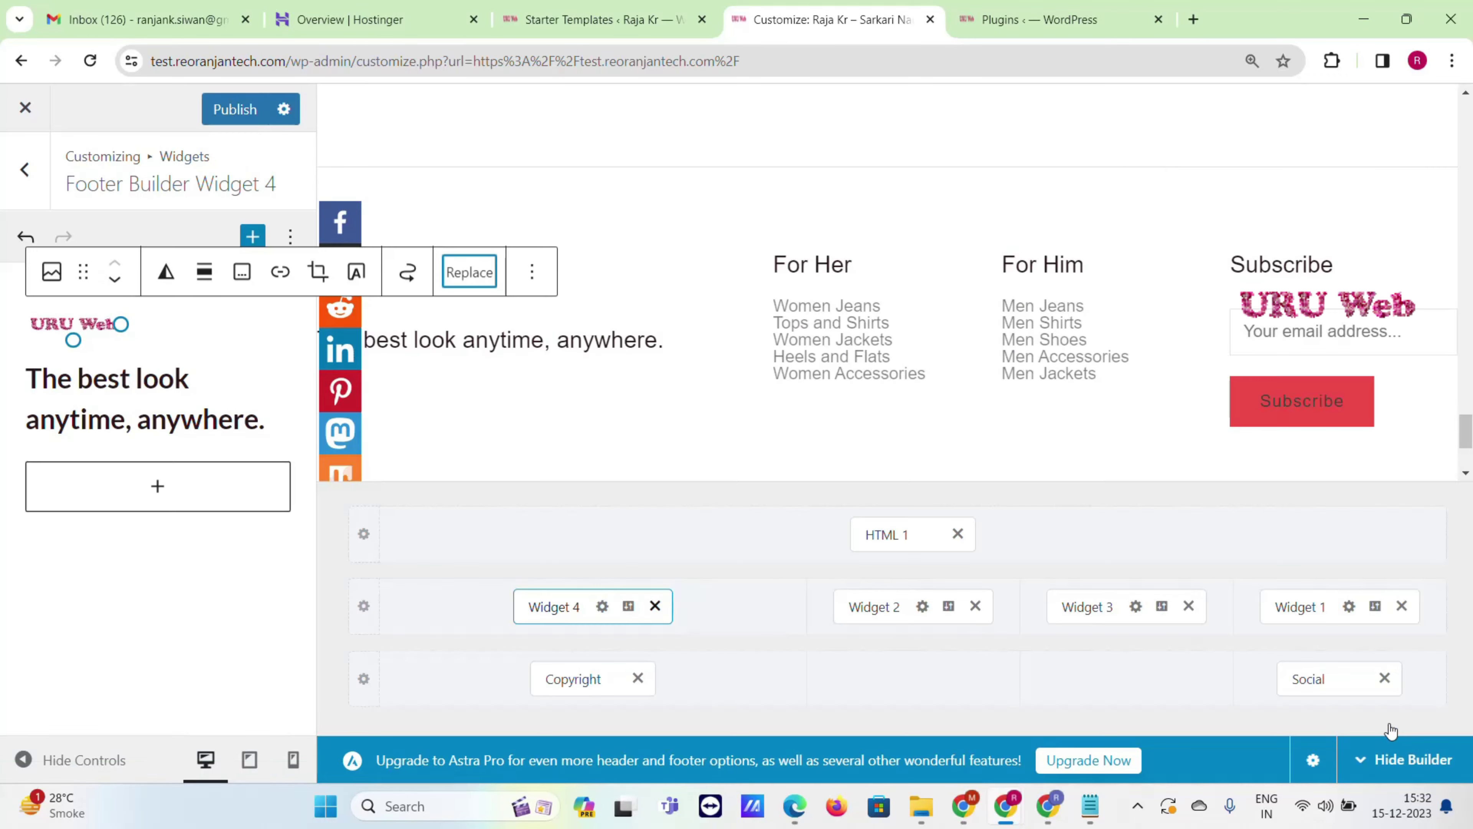
click(121, 324)
drag(123, 323, 160, 331)
Open the For Her footer menu's links for editing
click(167, 432)
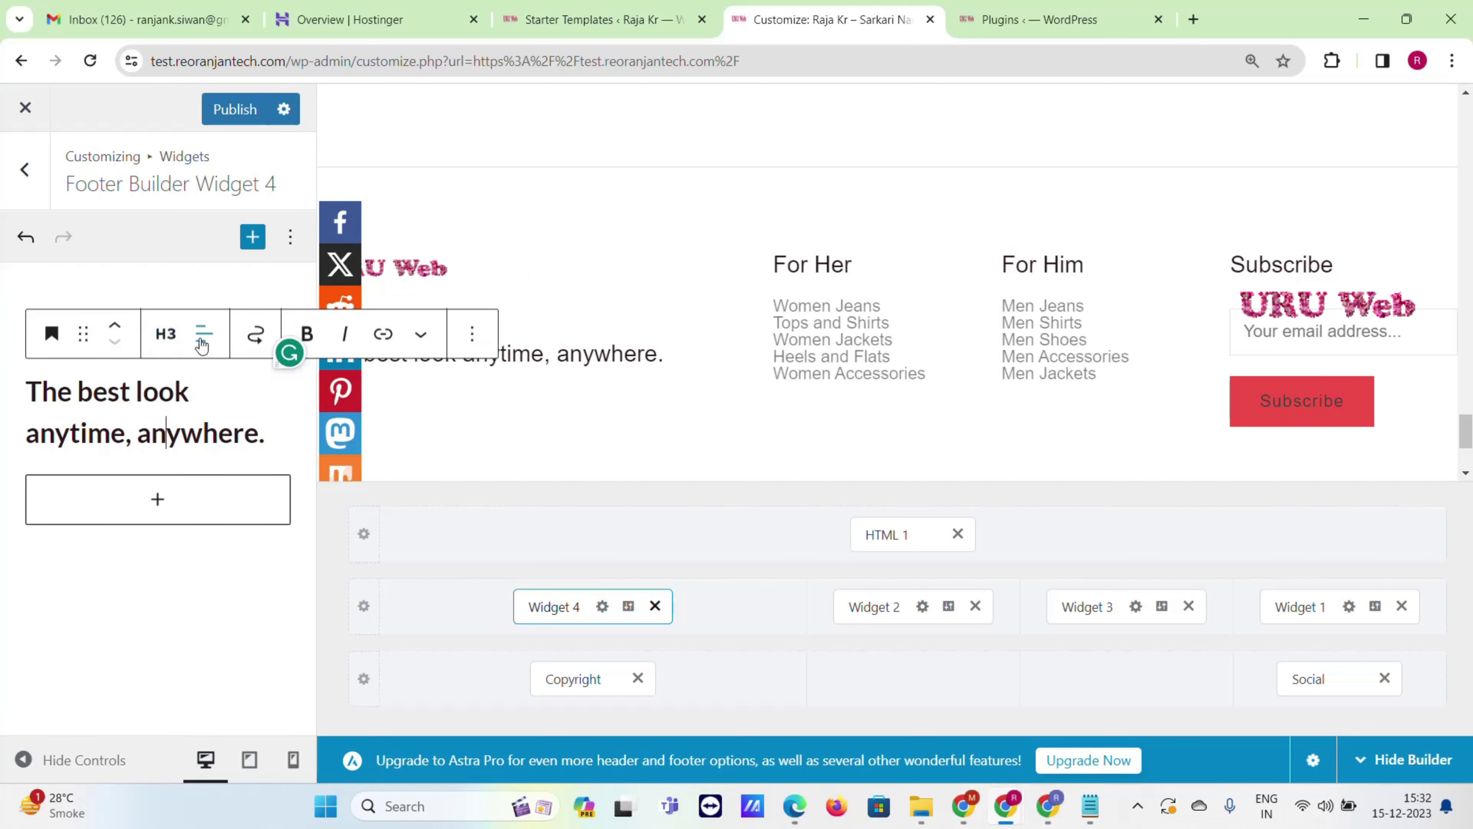
click(658, 566)
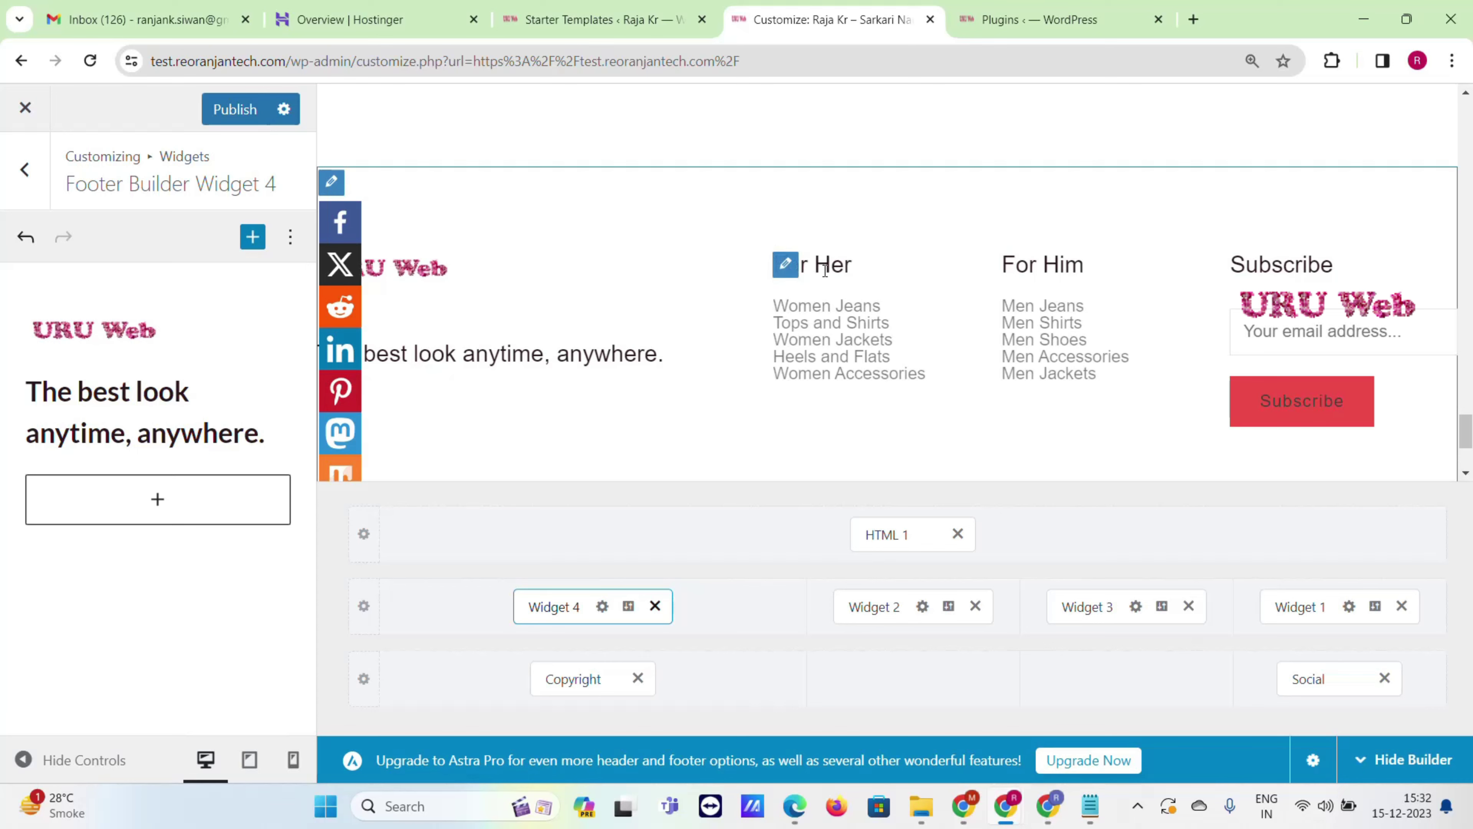
click(783, 277)
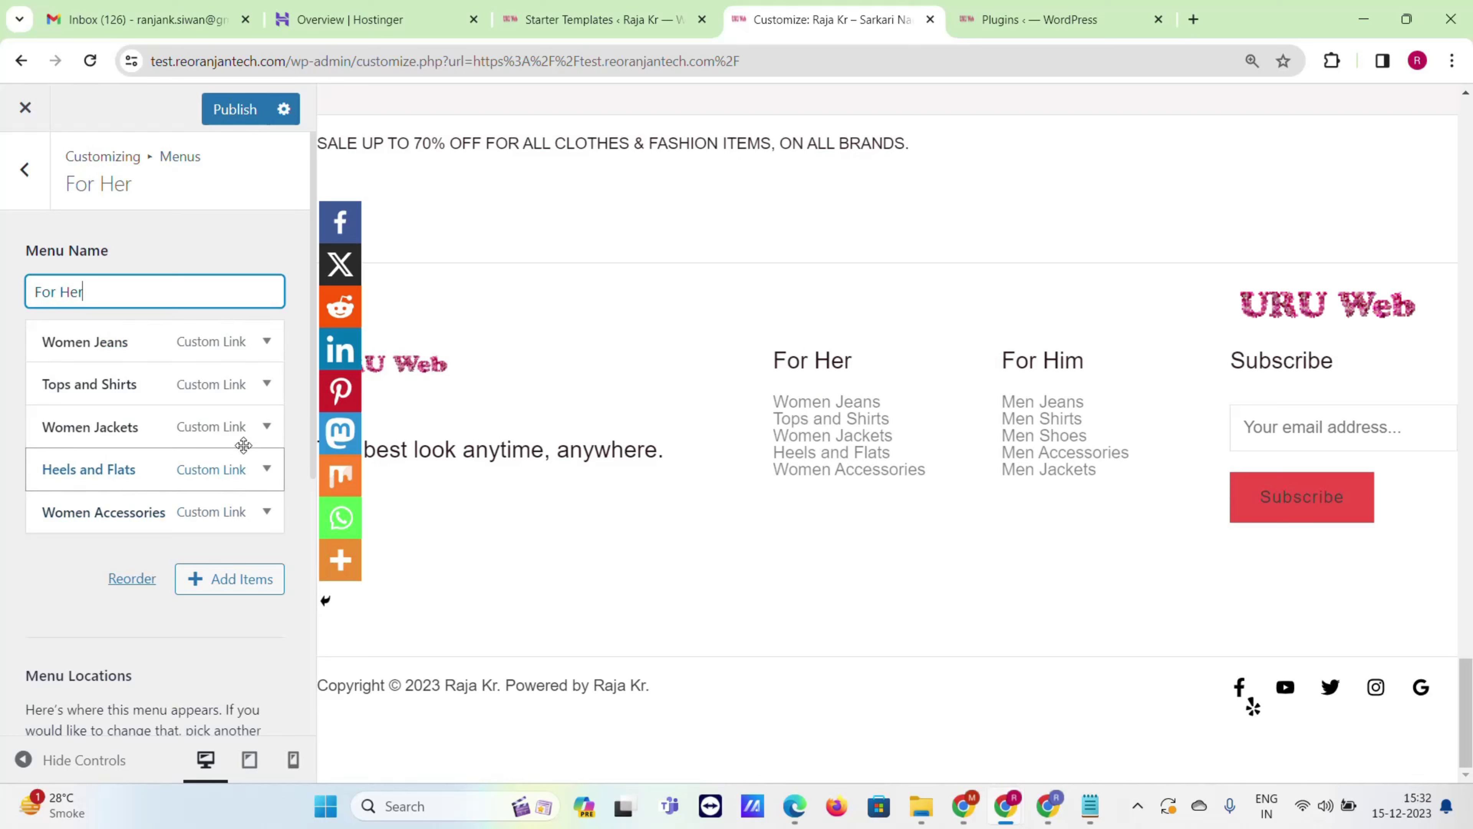
Inspect the footer's Women Jackets item, For Him menu, Subscribe widget, copyright and social icons settings
click(267, 426)
scroll(115, 533, down, 1)
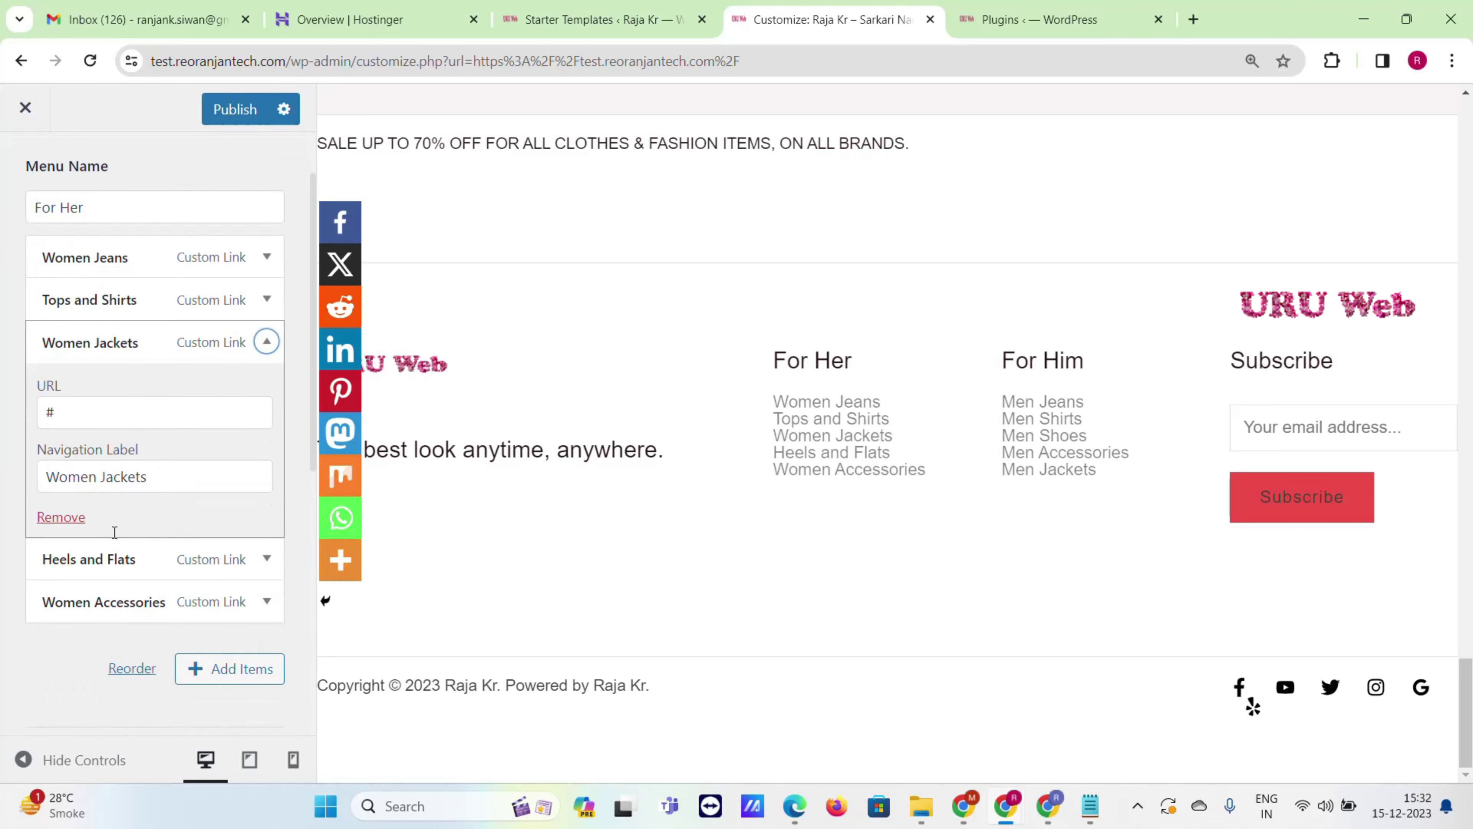
scroll(115, 333, down, 1)
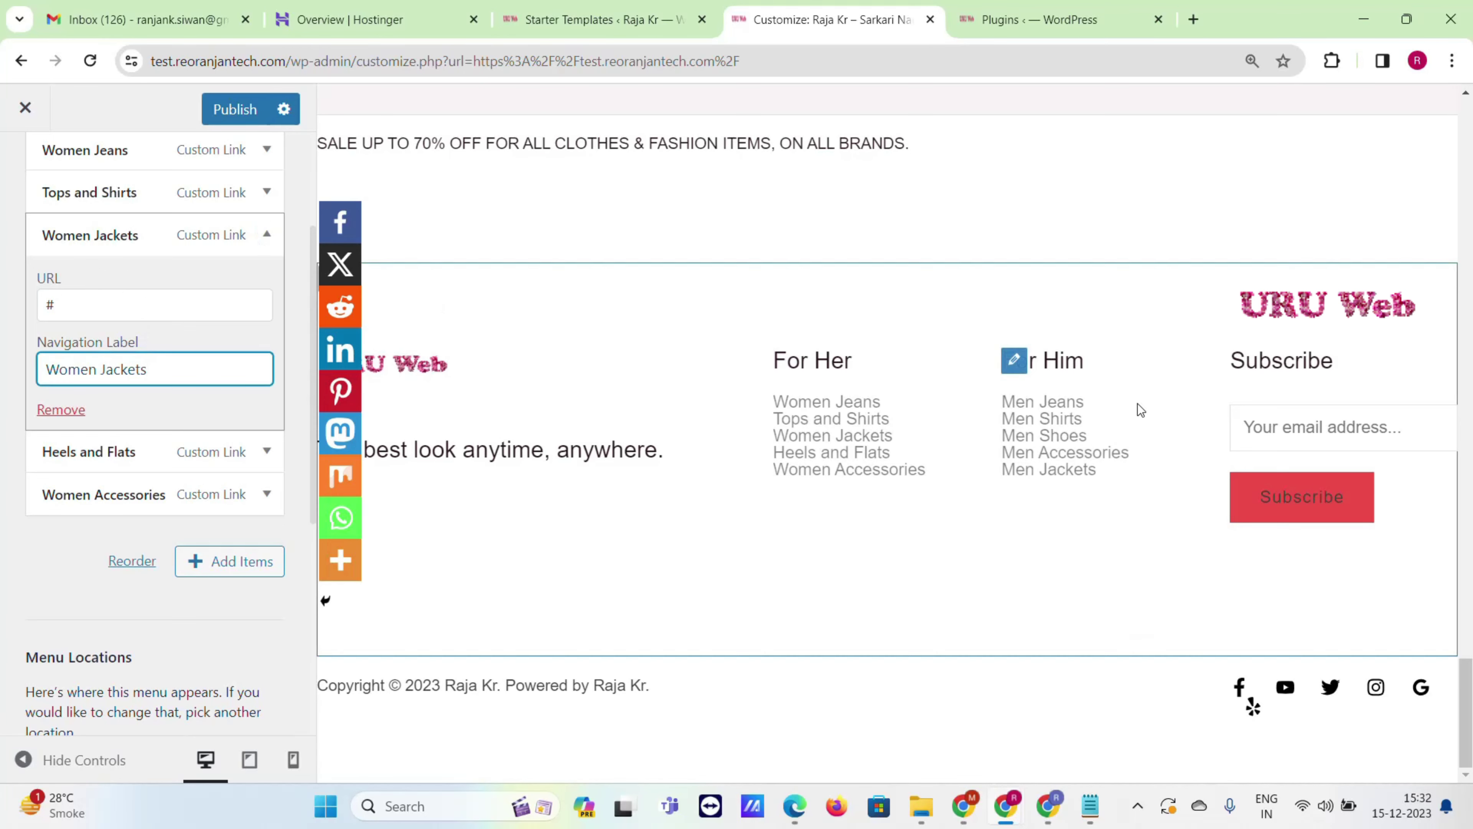
click(1011, 378)
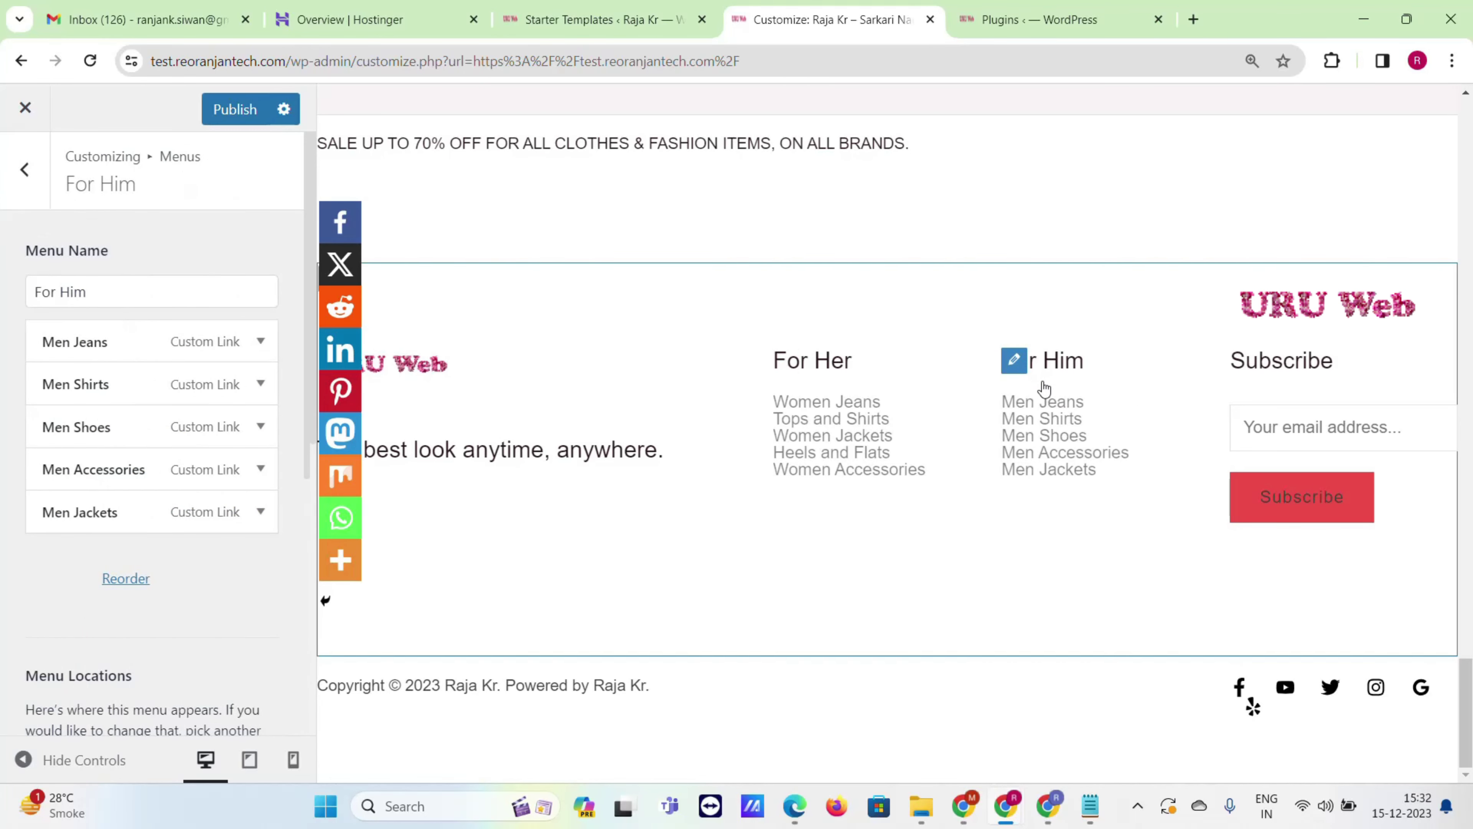
click(1243, 363)
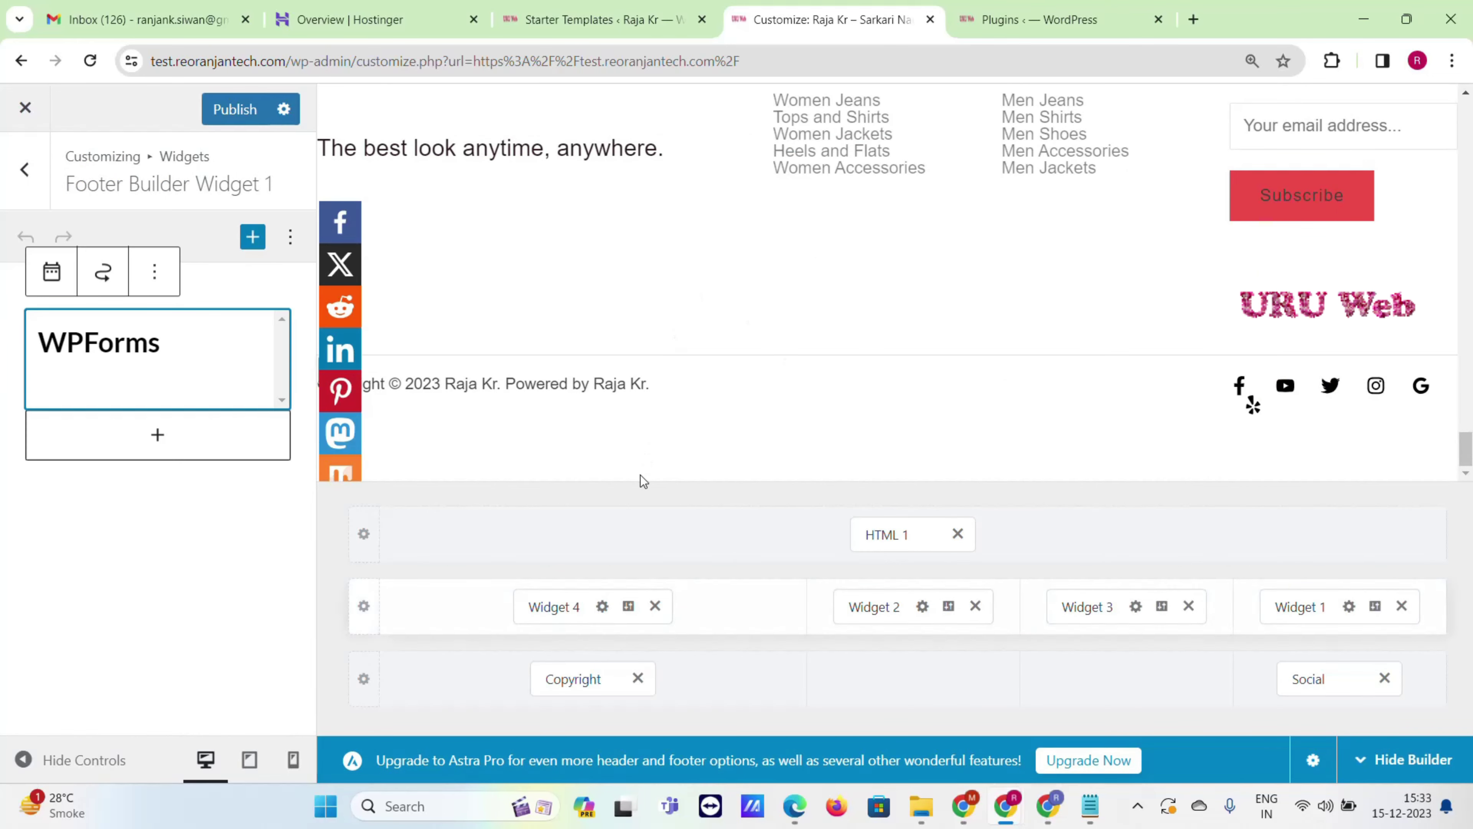
click(562, 679)
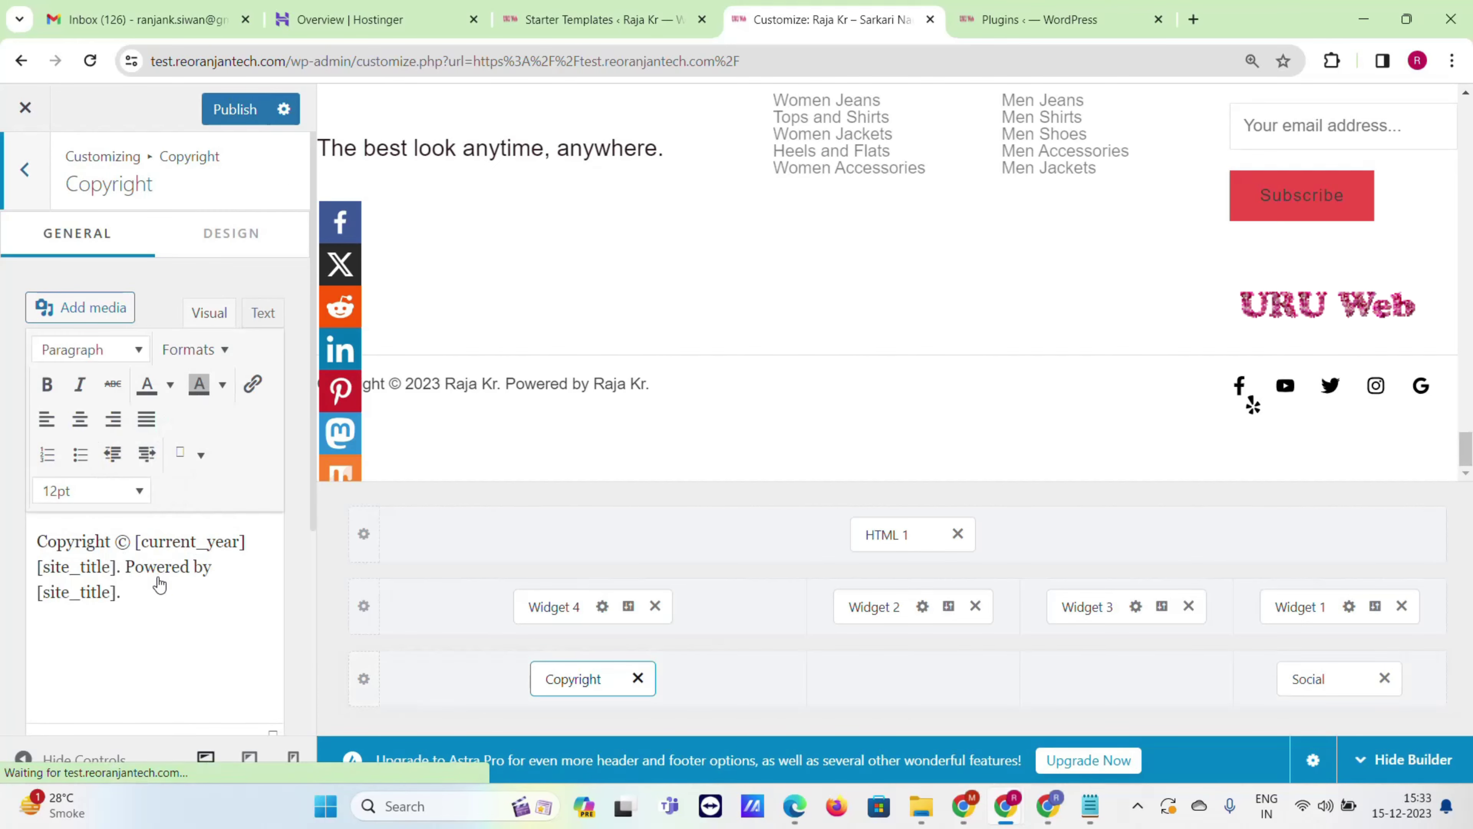
click(1312, 685)
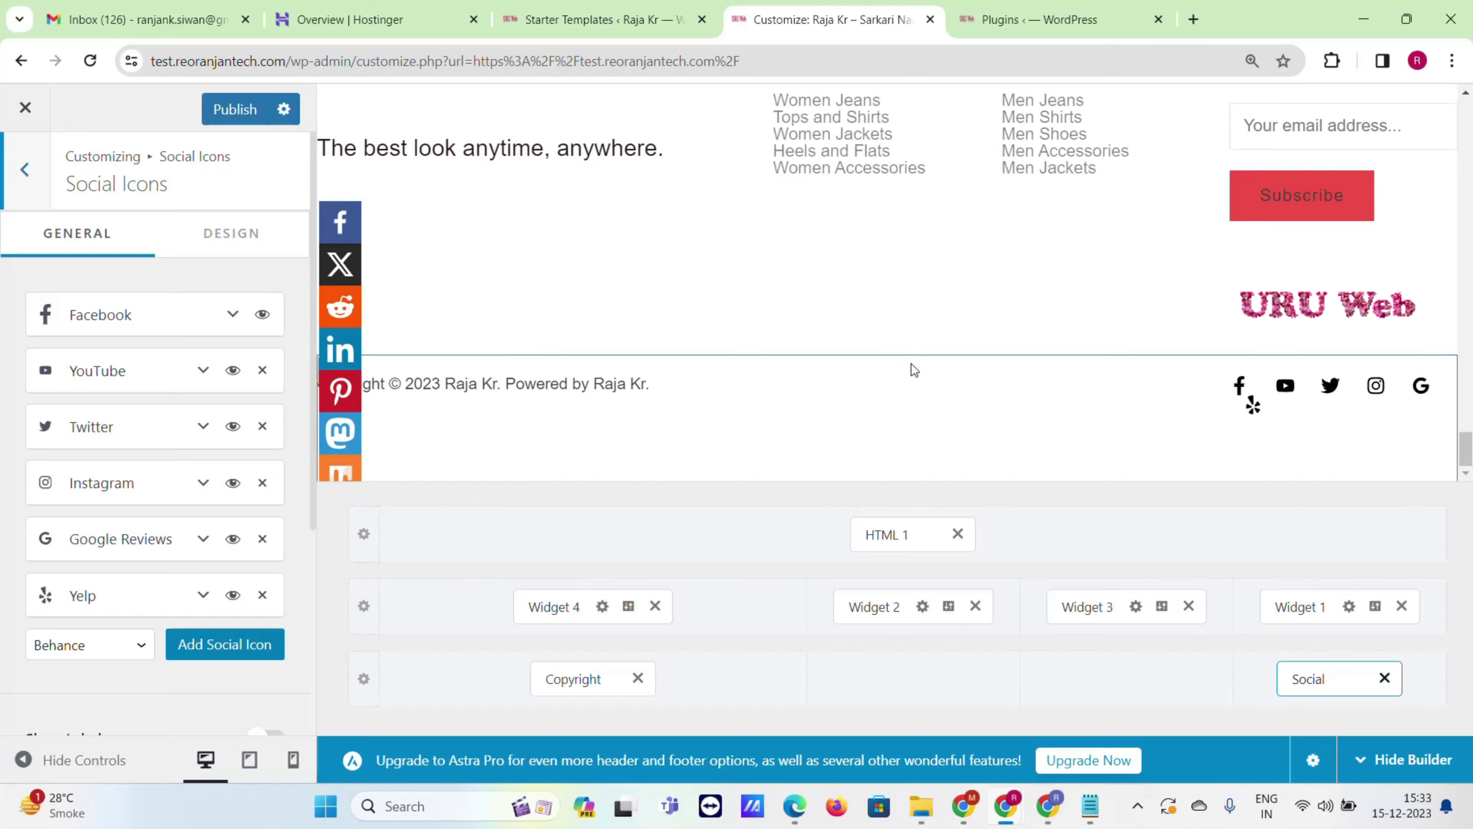
Return from Social Icons through Footer Builder to the main Customizer section list
scroll(913, 362, up, 10)
scroll(923, 361, up, 3)
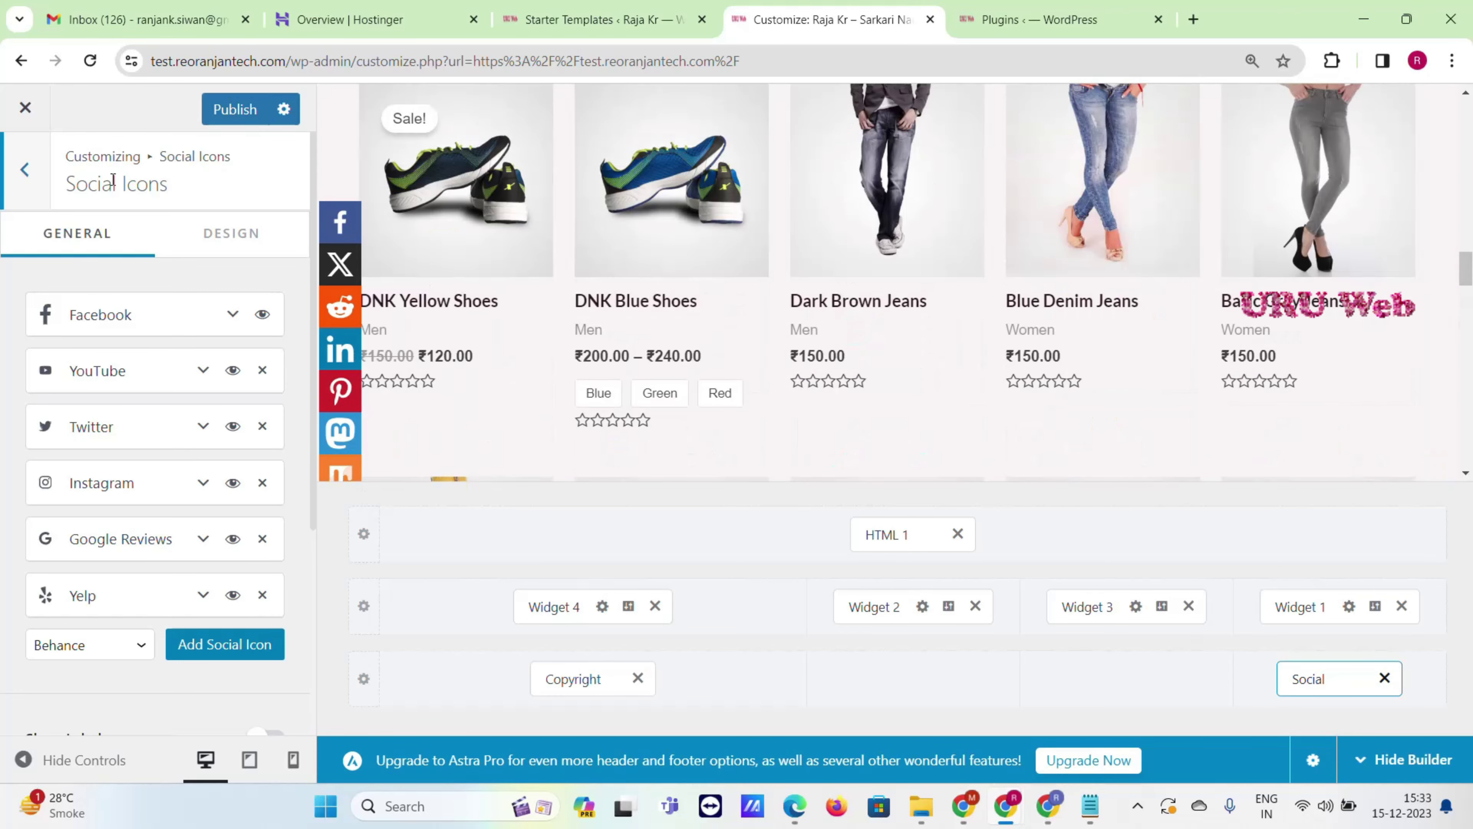
click(35, 181)
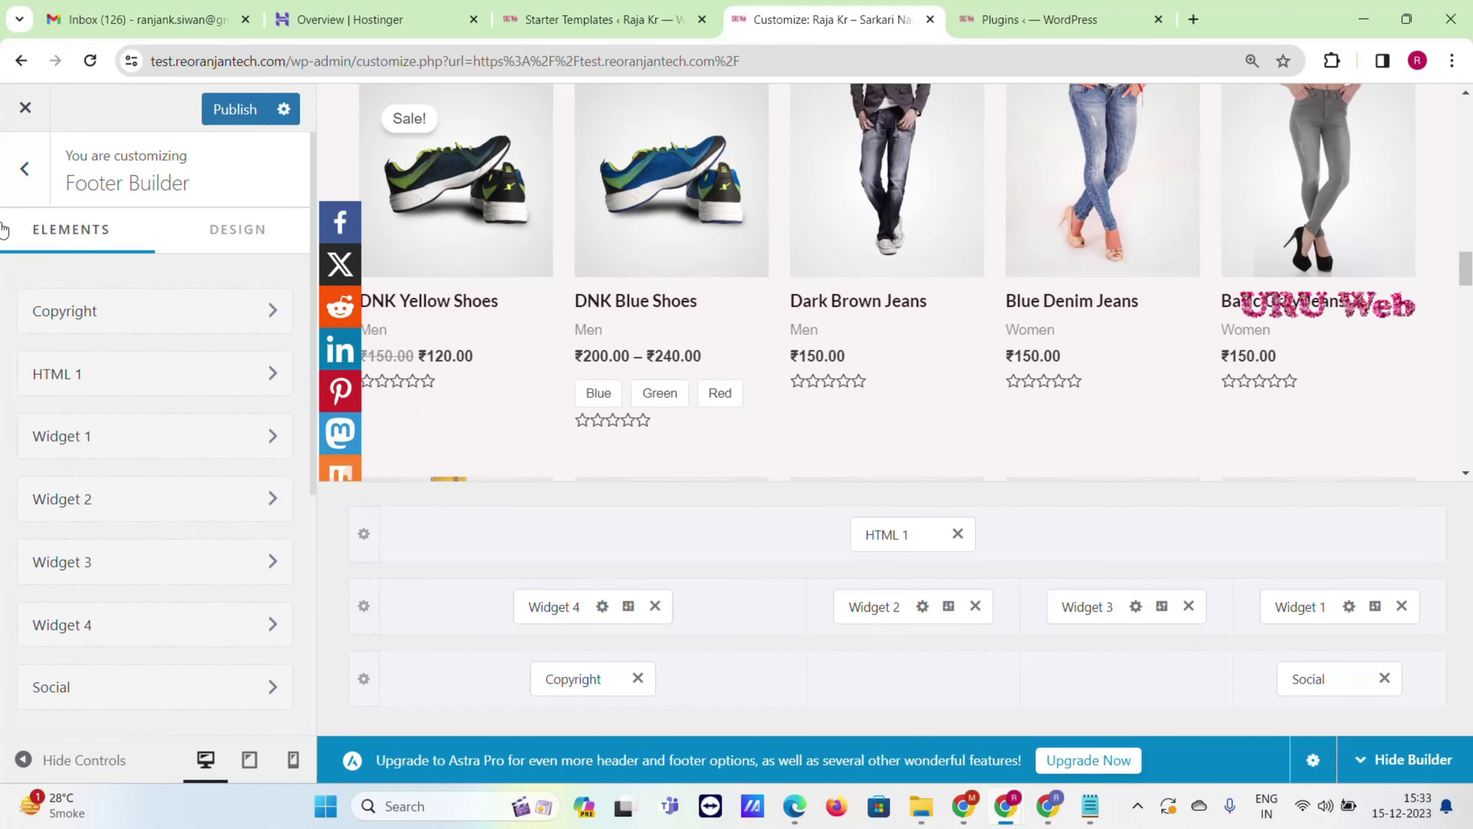
click(15, 178)
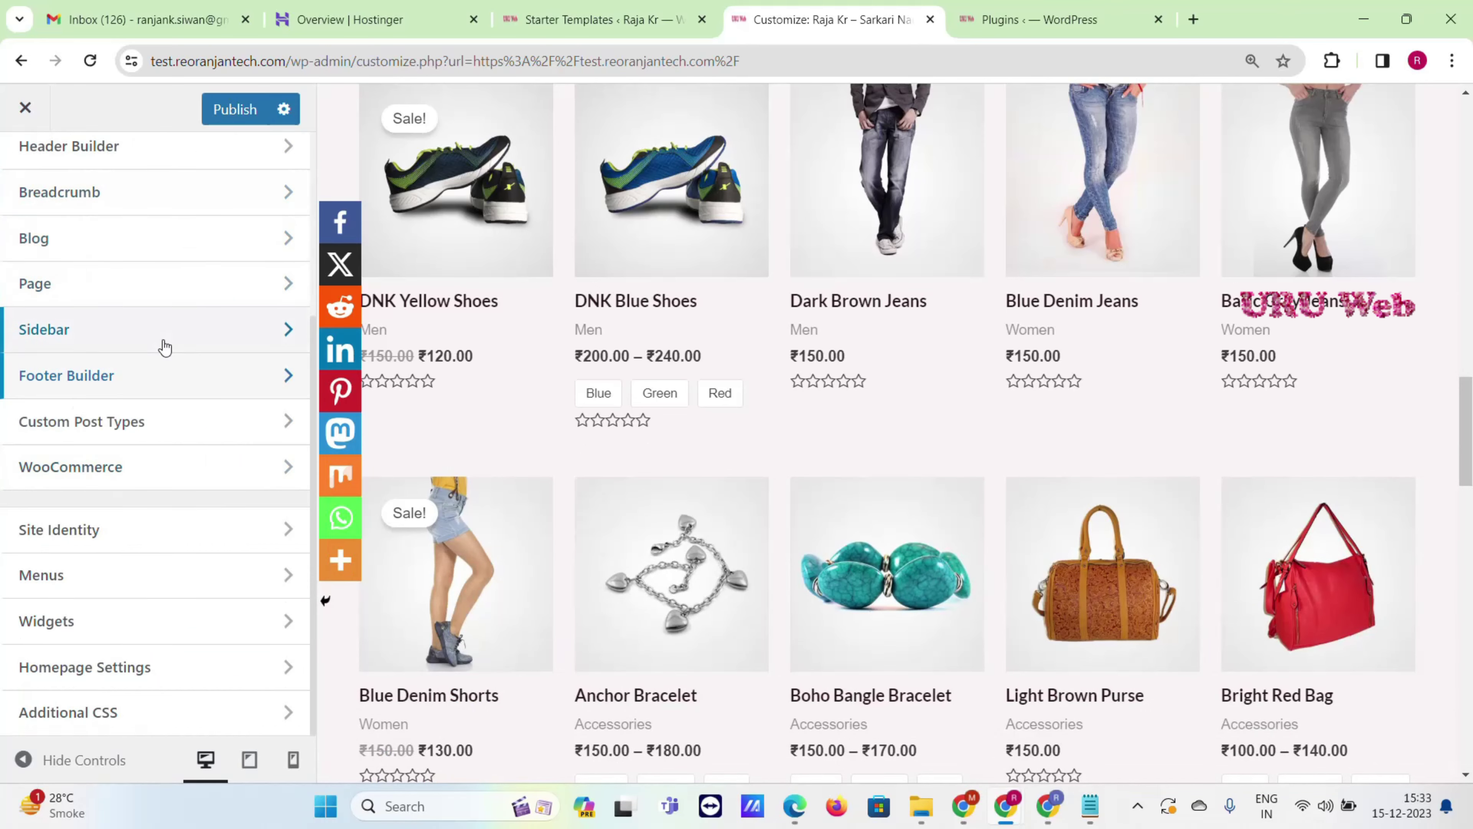
scroll(146, 342, up, 5)
Show the Header Builder's Primary Menu settings, then exit the Customizer and accept the leave-page warning
click(125, 411)
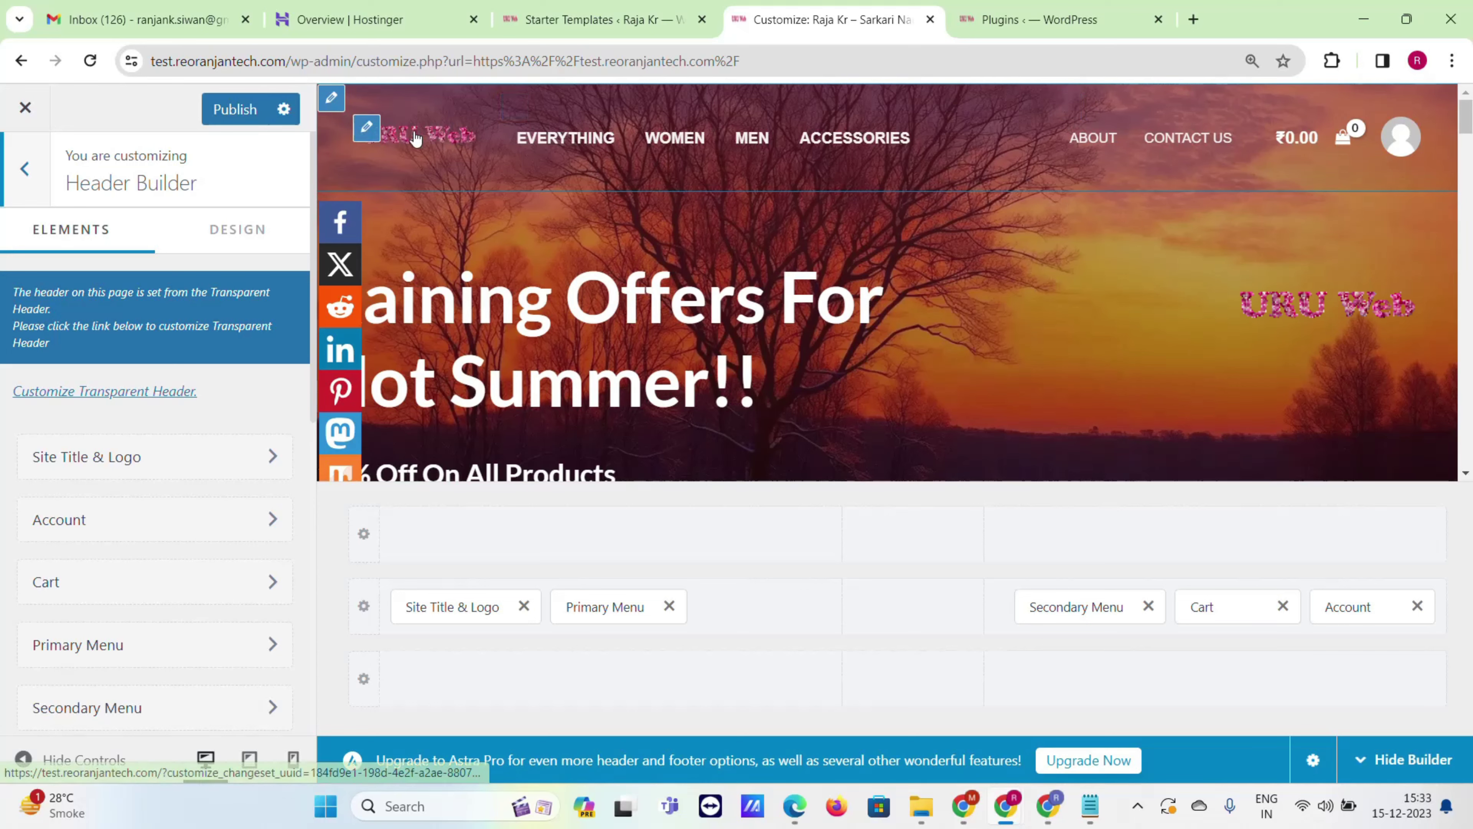
click(513, 108)
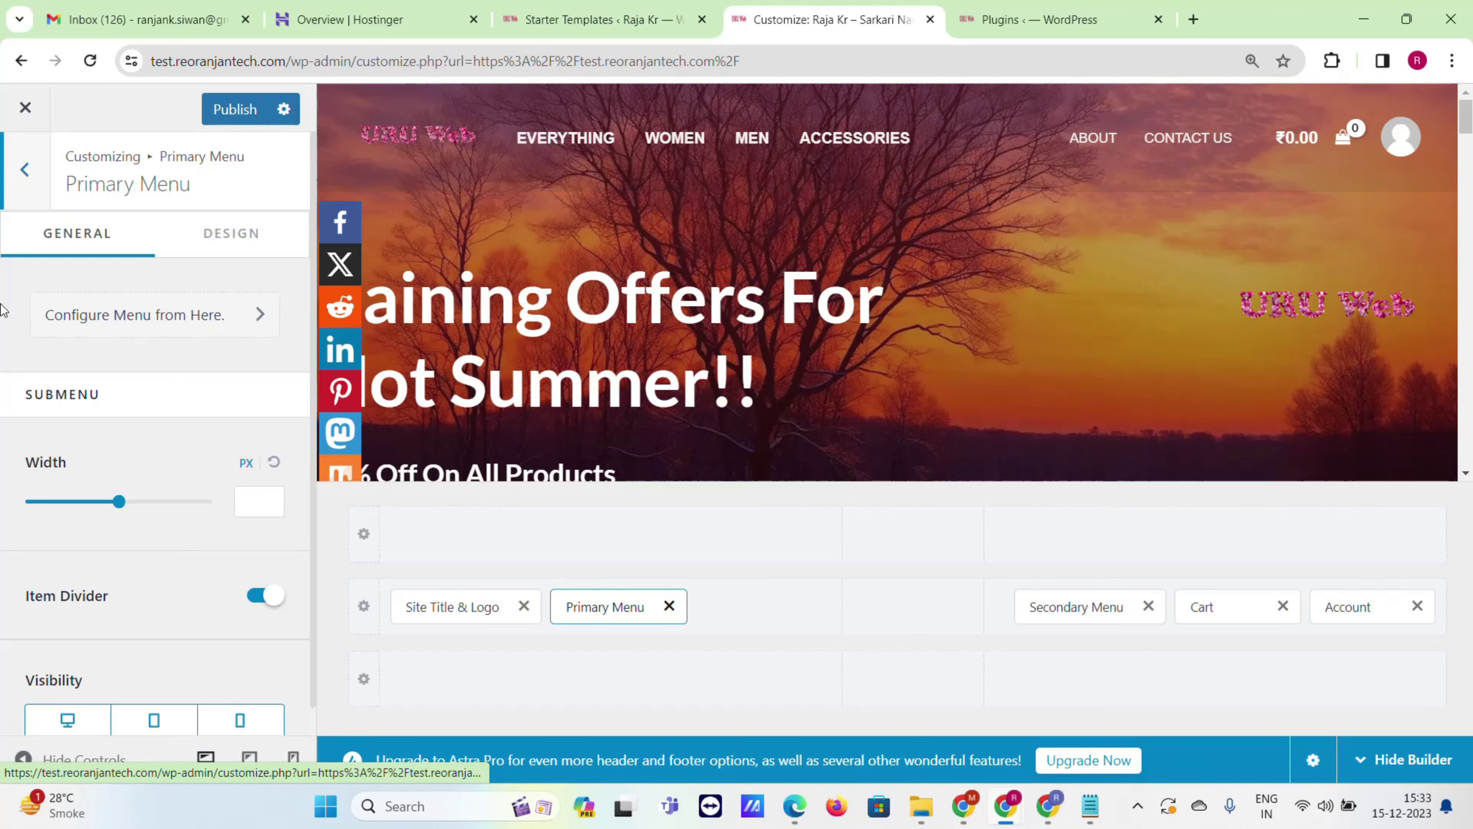
click(25, 107)
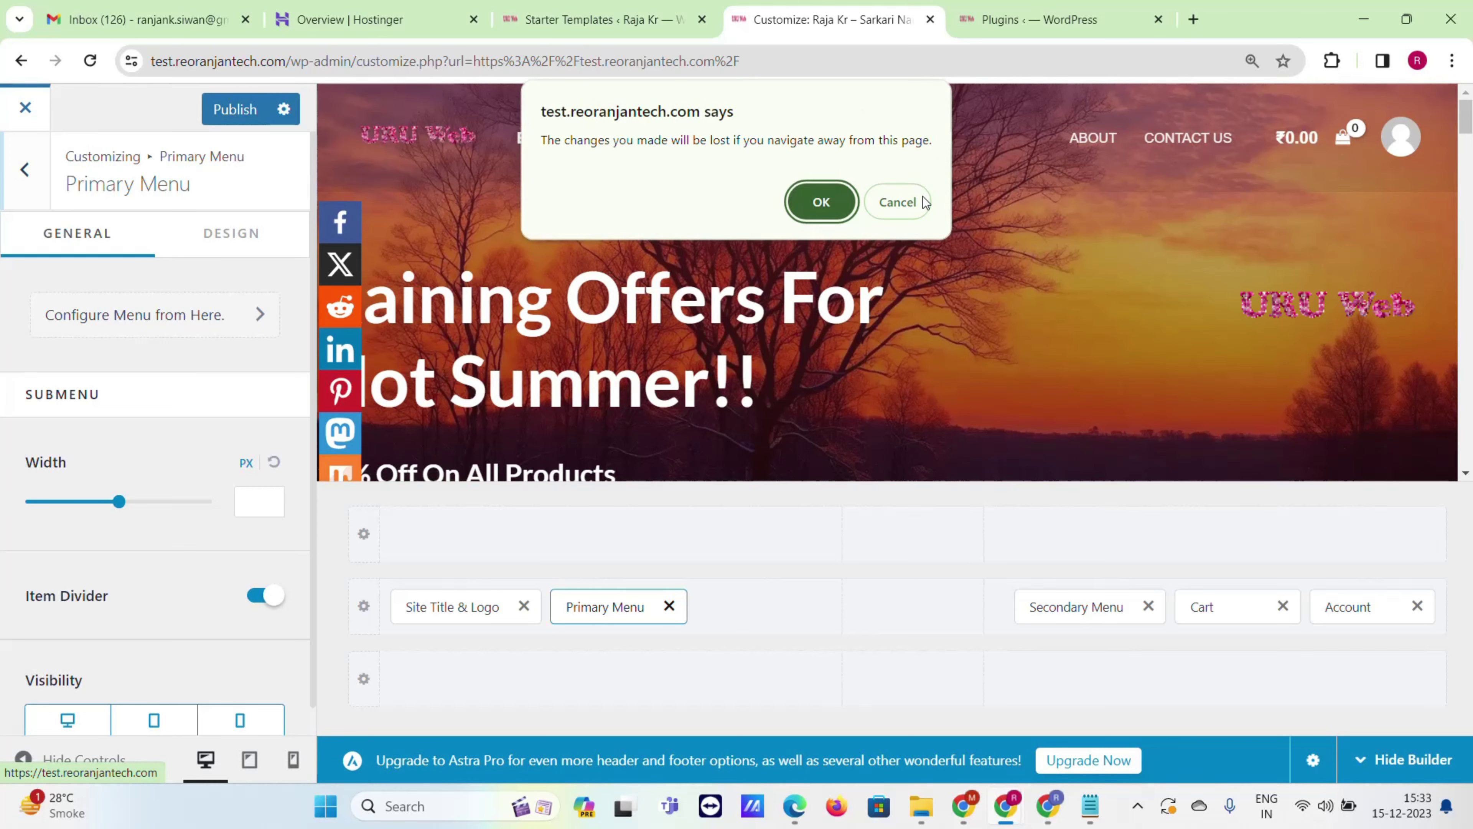
click(822, 202)
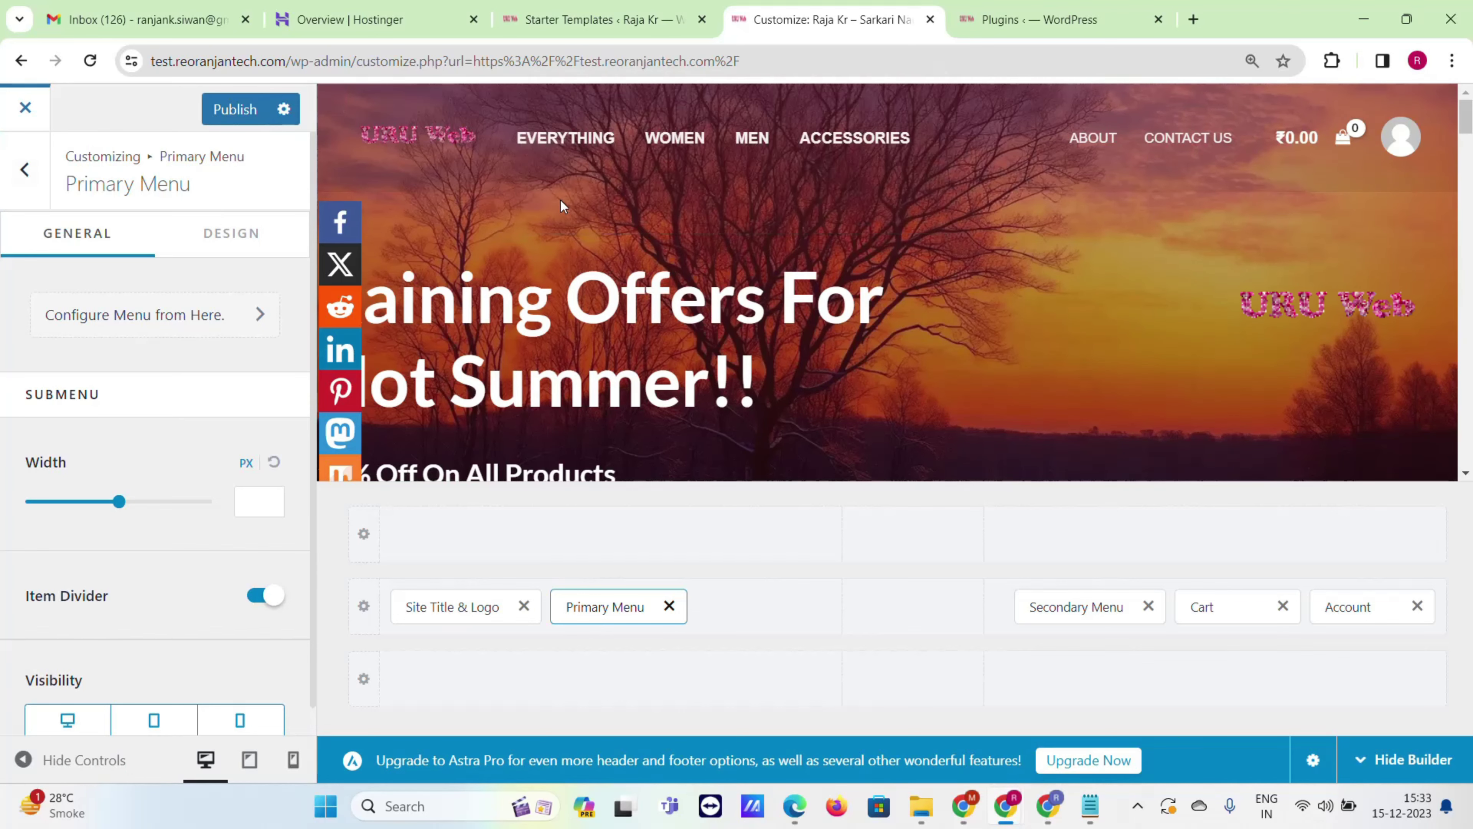
Go to the live About page and scroll down to its Our Team member cards
click(256, 108)
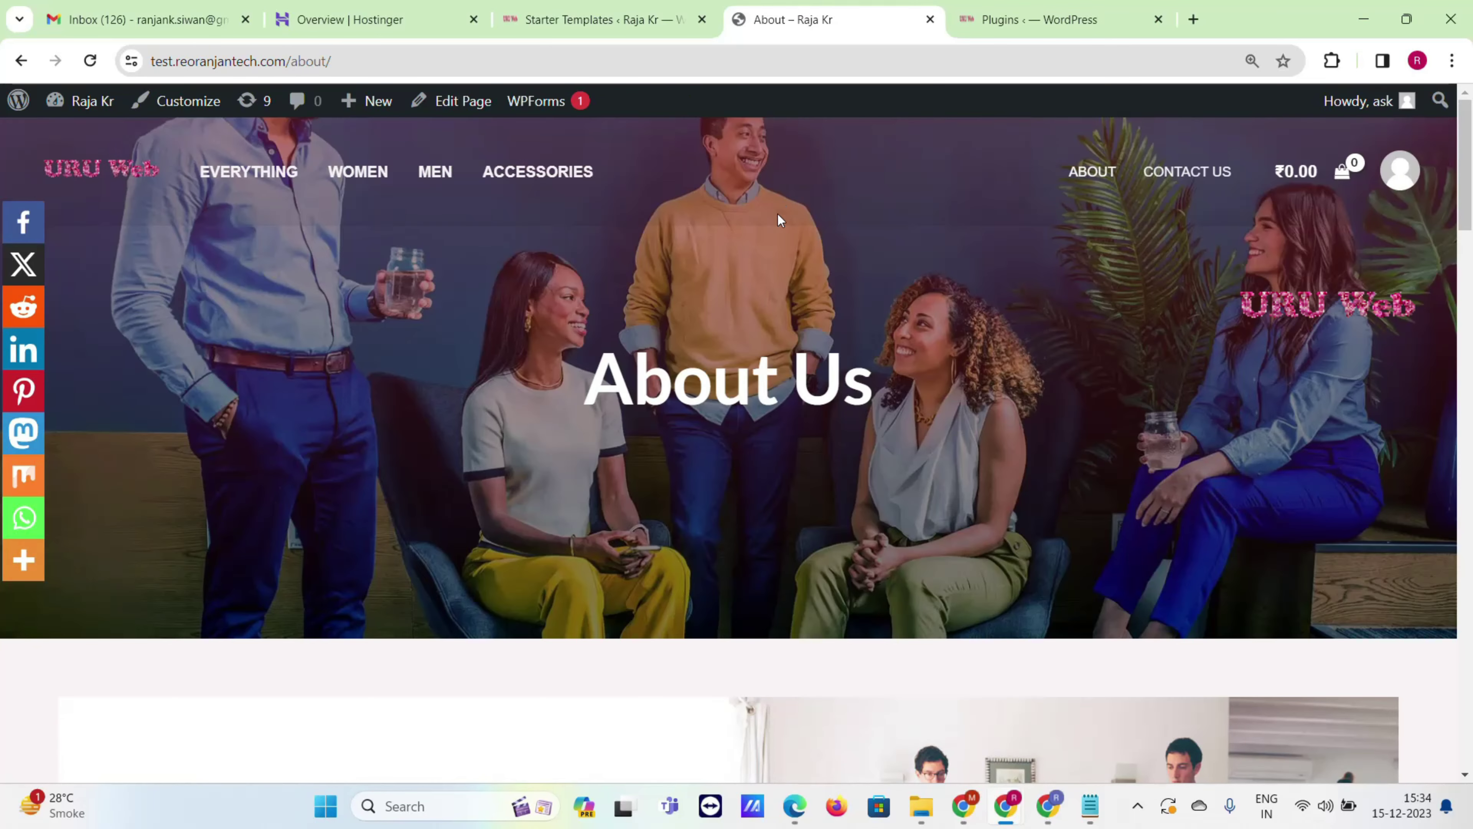
scroll(813, 365, down, 5)
scroll(811, 362, down, 5)
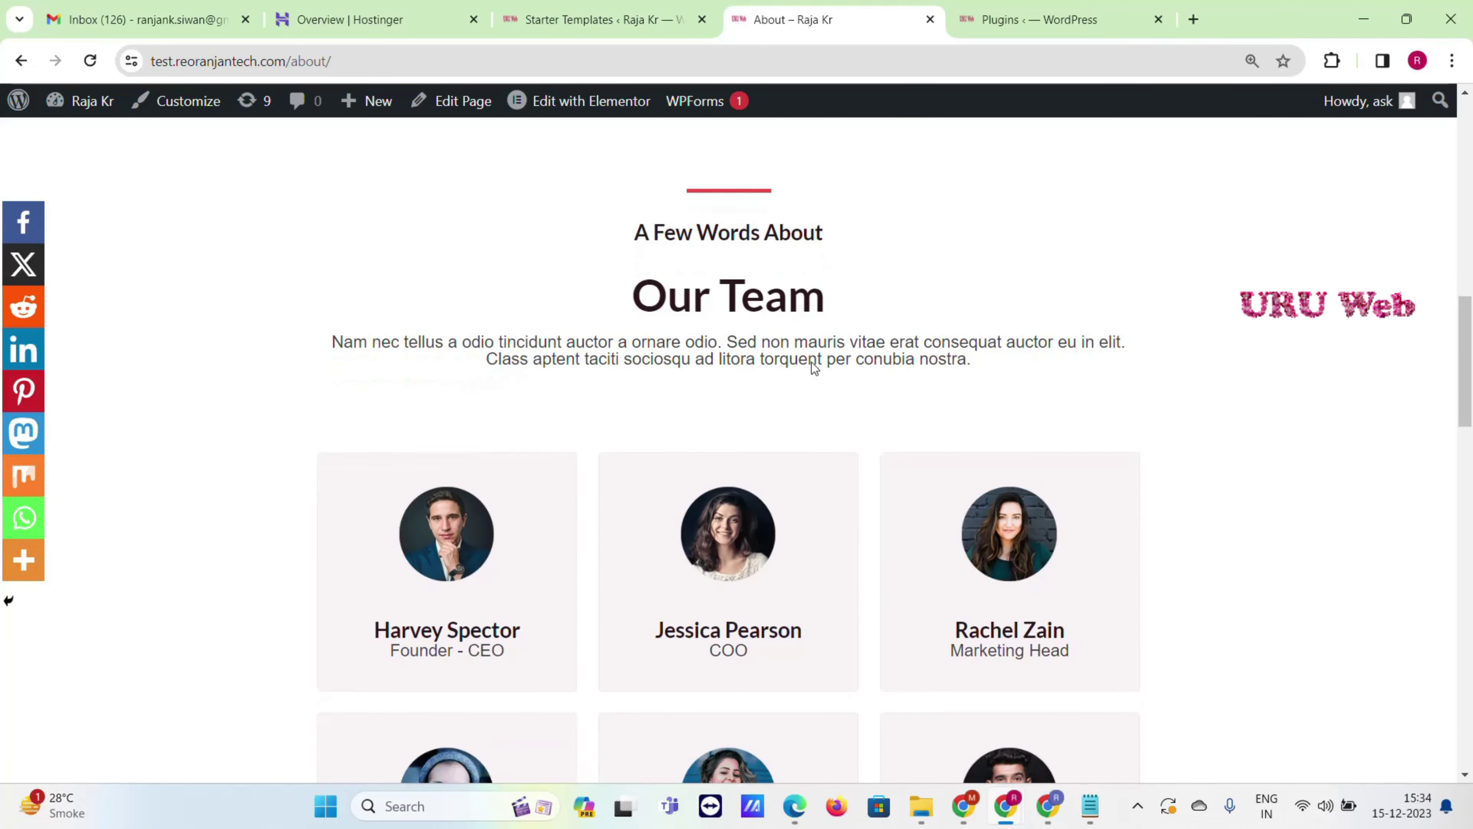
Open the About page in the Elementor editor and select the Who We Are section
mouse_move(558, 111)
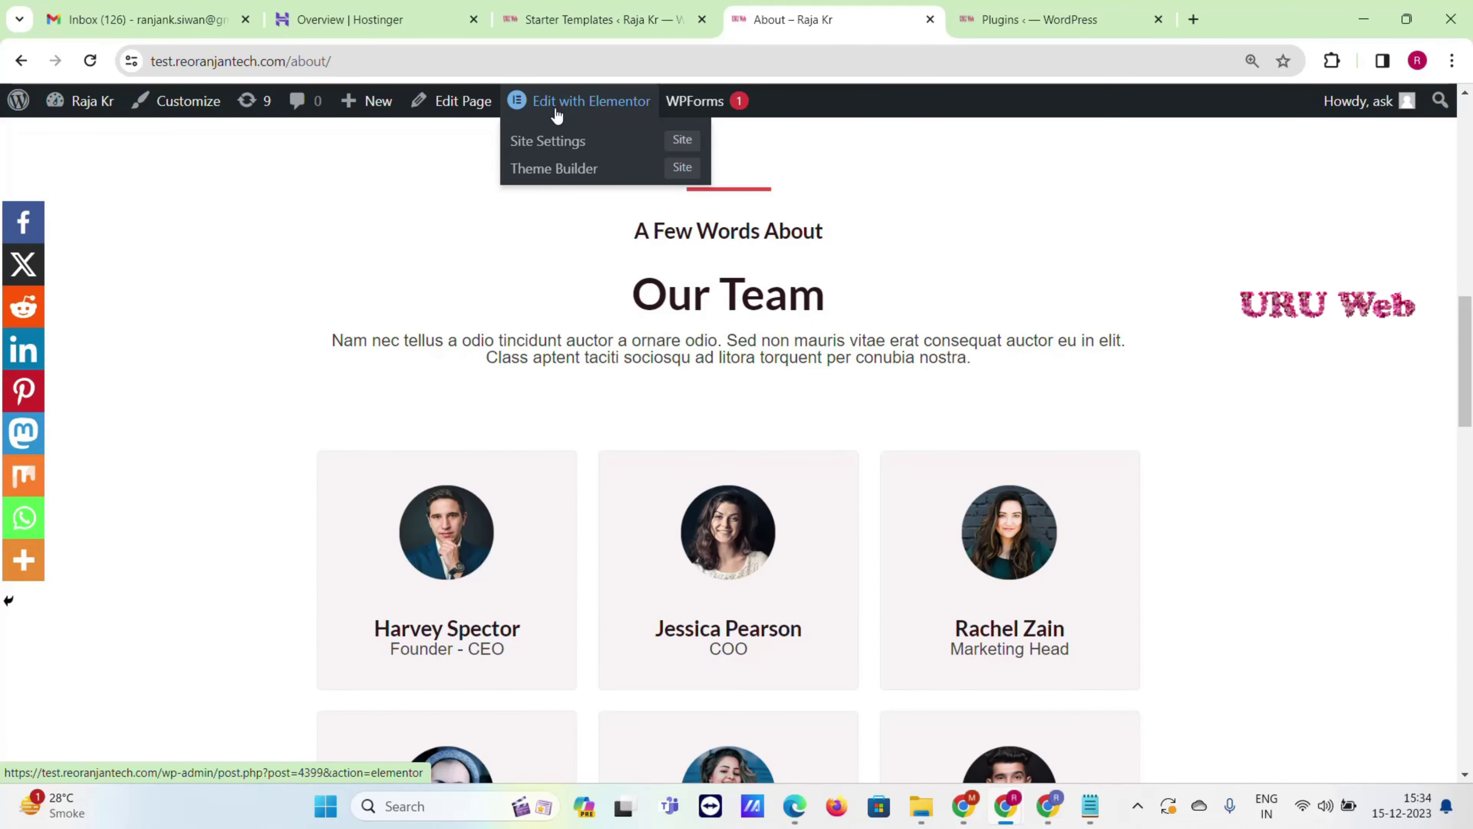
click(554, 110)
scroll(781, 363, up, 8)
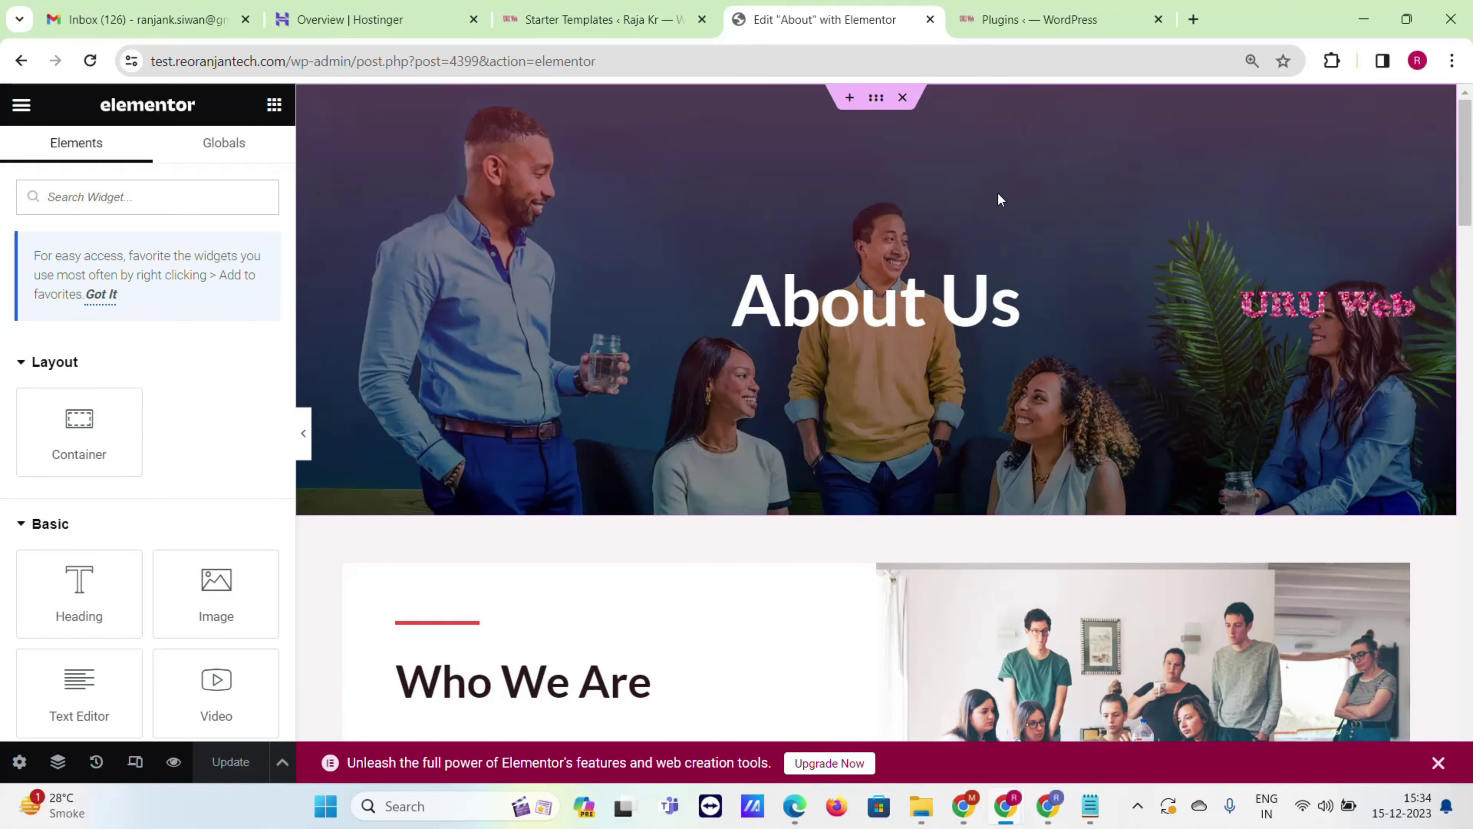
click(920, 302)
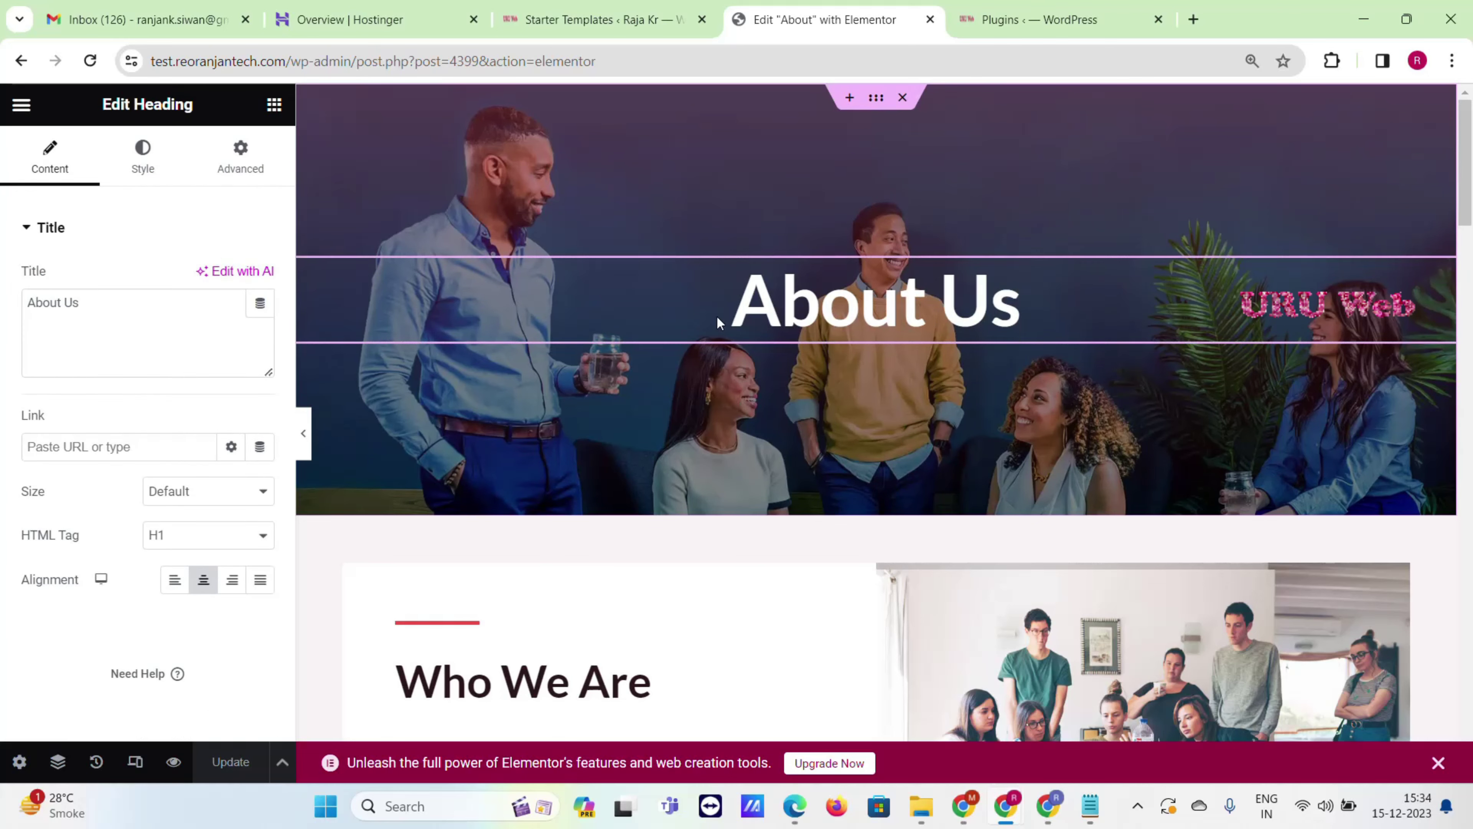
scroll(754, 307, down, 5)
click(489, 270)
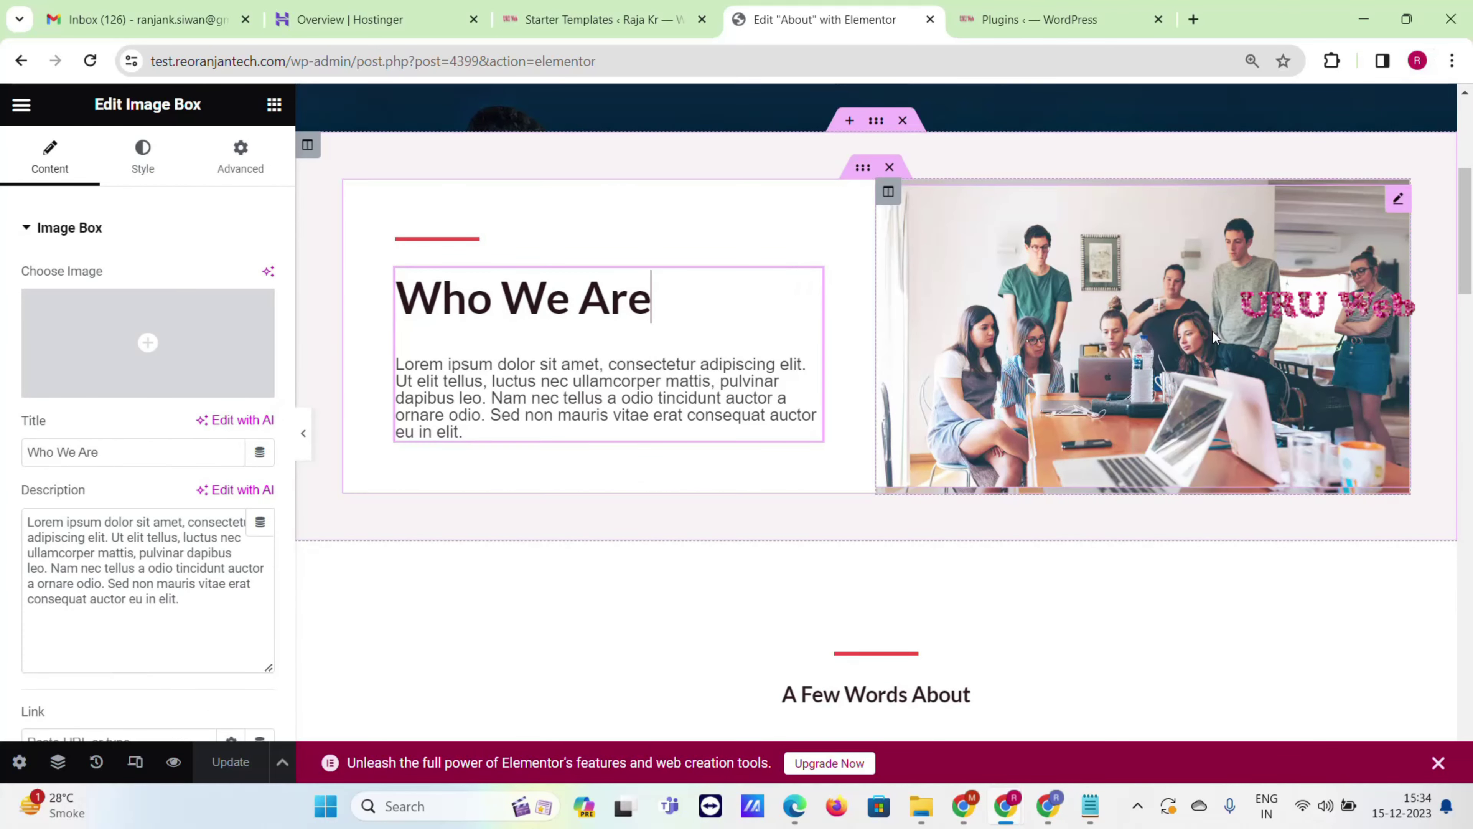
Replace the Who We Are photo with the woman-in-red-saree image
click(1216, 330)
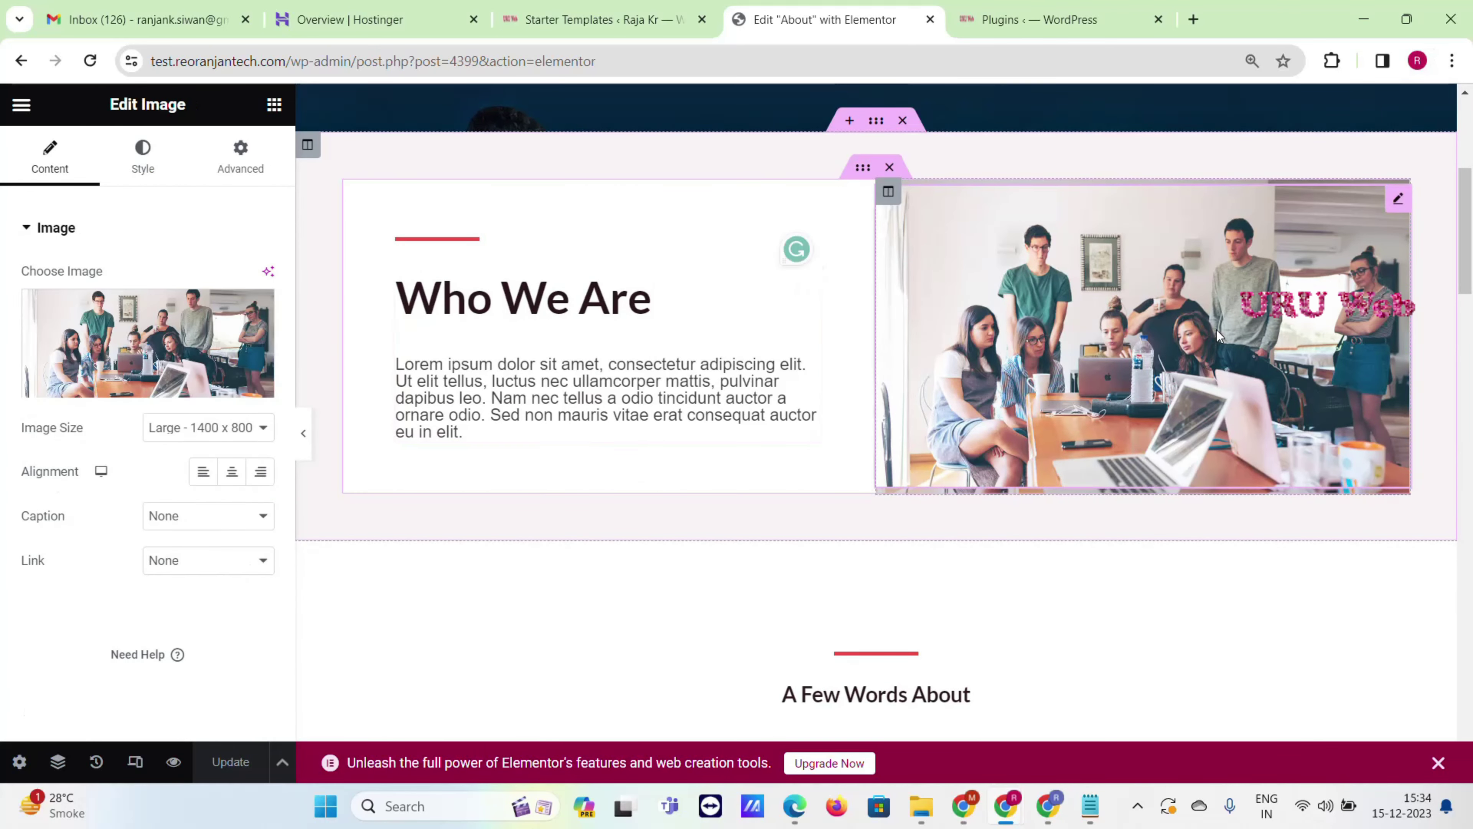
click(145, 384)
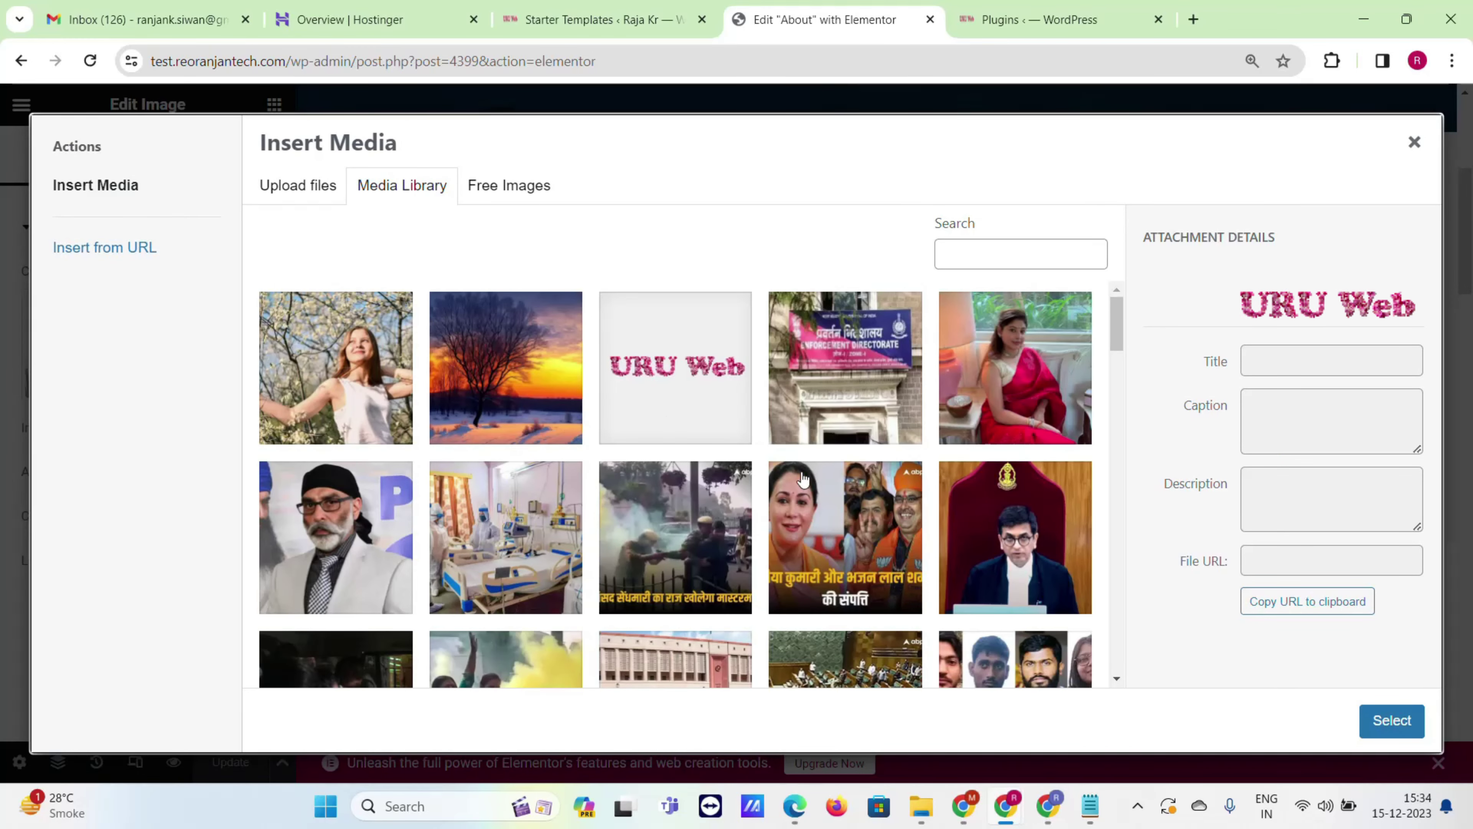
click(1010, 382)
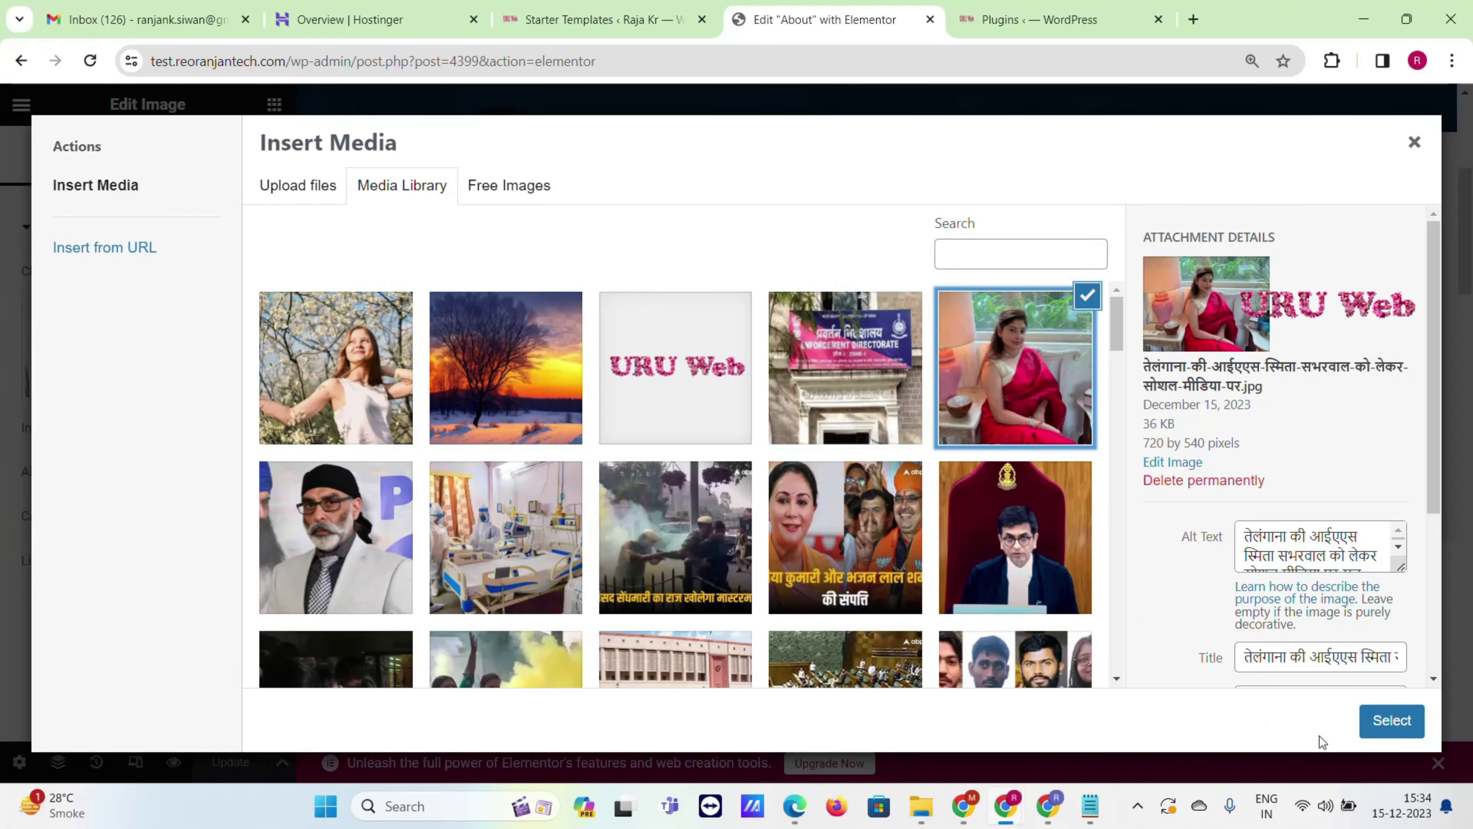
click(1390, 720)
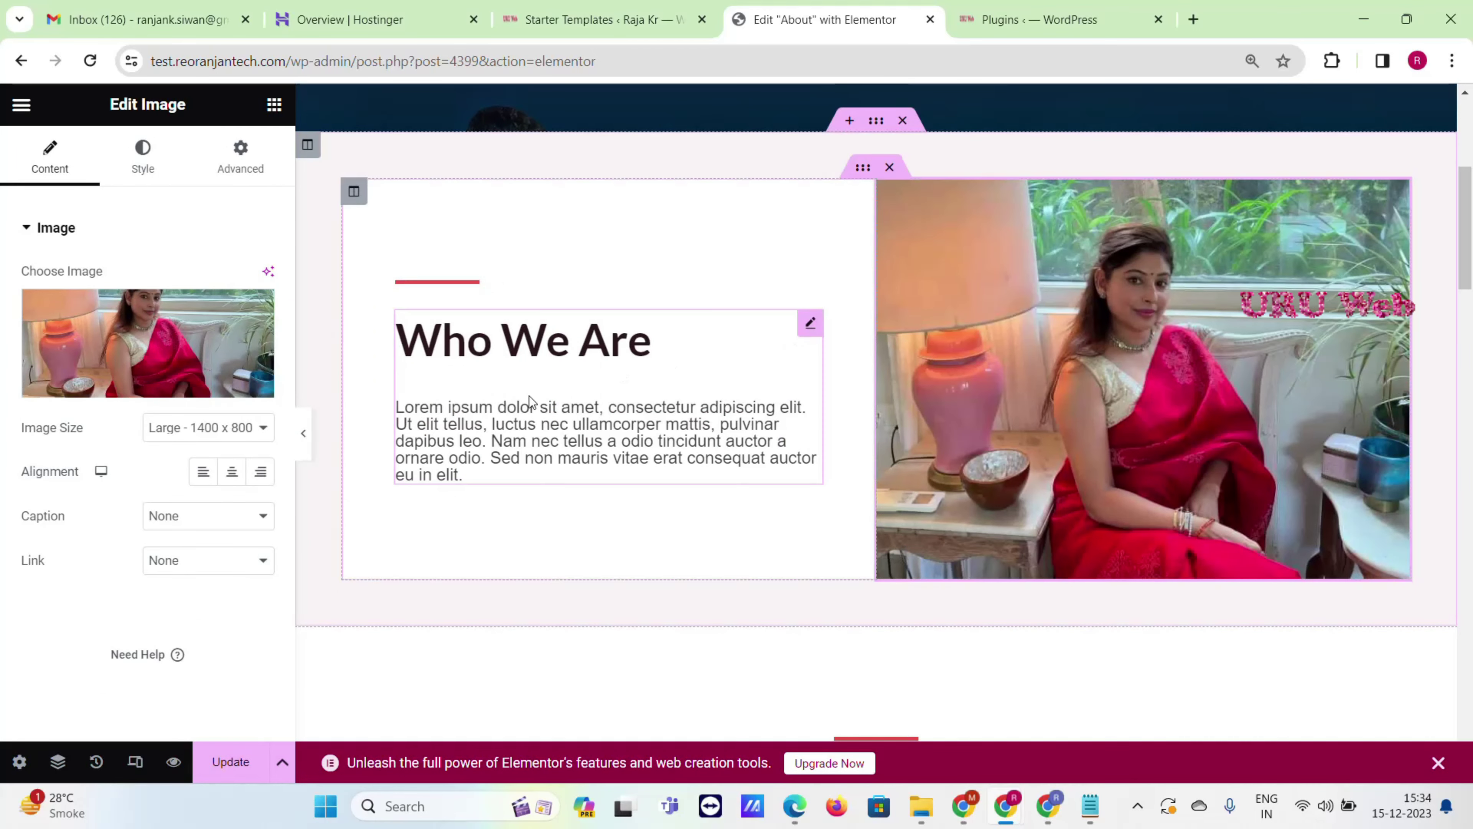
Swap the middle Intern Designer card's photo for the woman-among-blossoms image
click(479, 350)
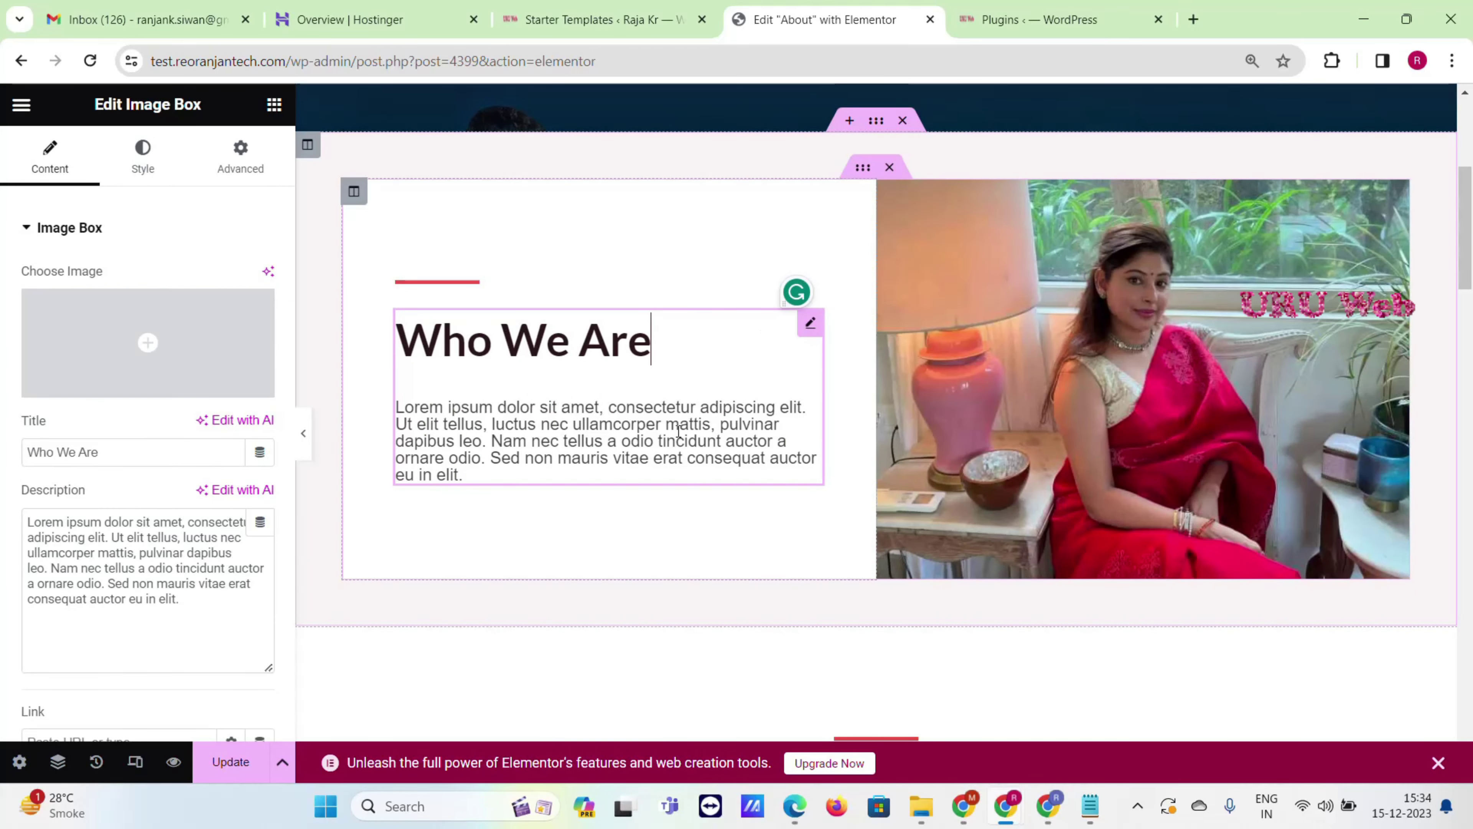
scroll(732, 431, down, 1)
scroll(732, 431, down, 7)
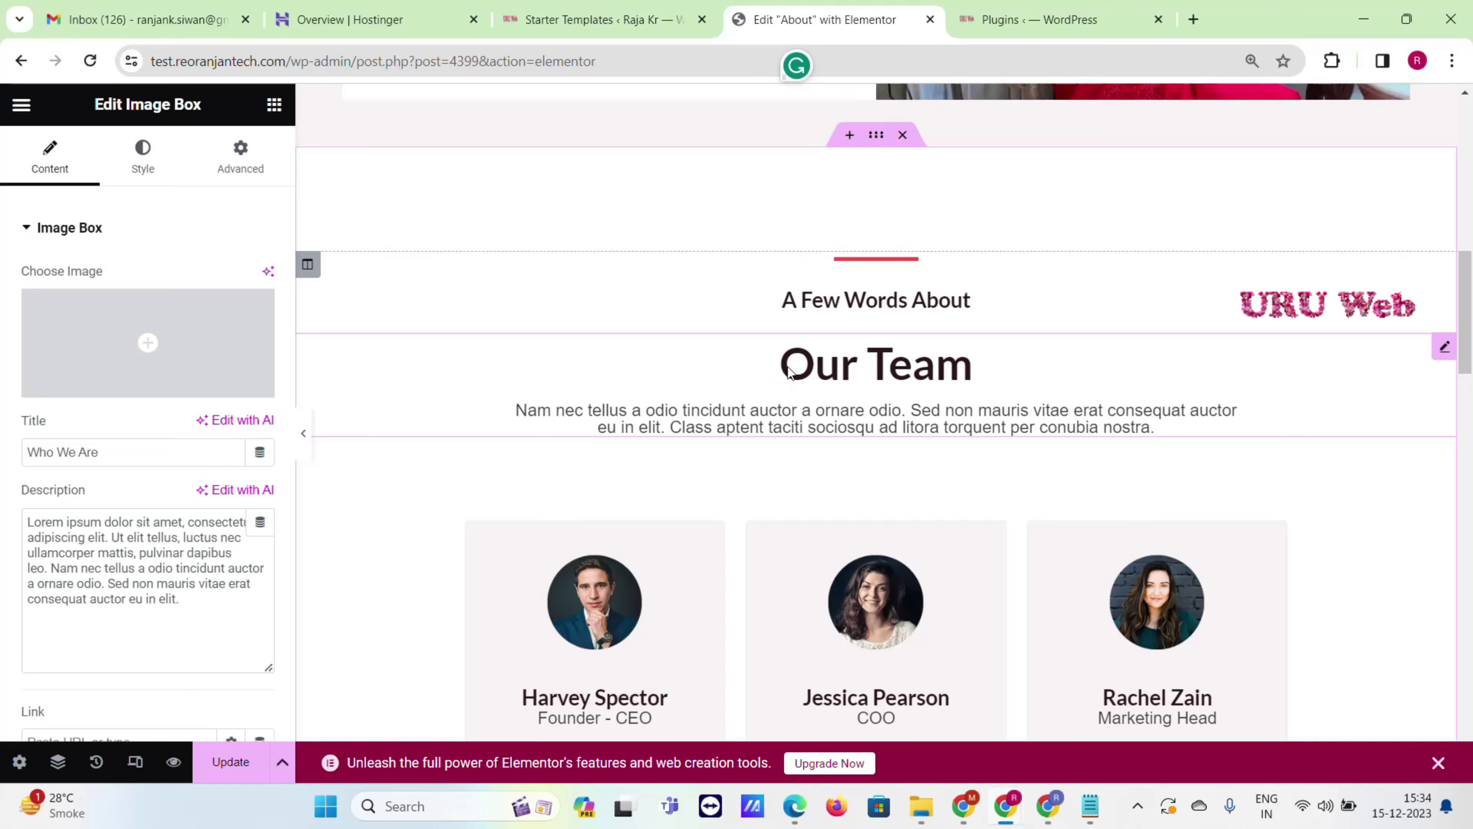
scroll(944, 444, down, 6)
click(846, 441)
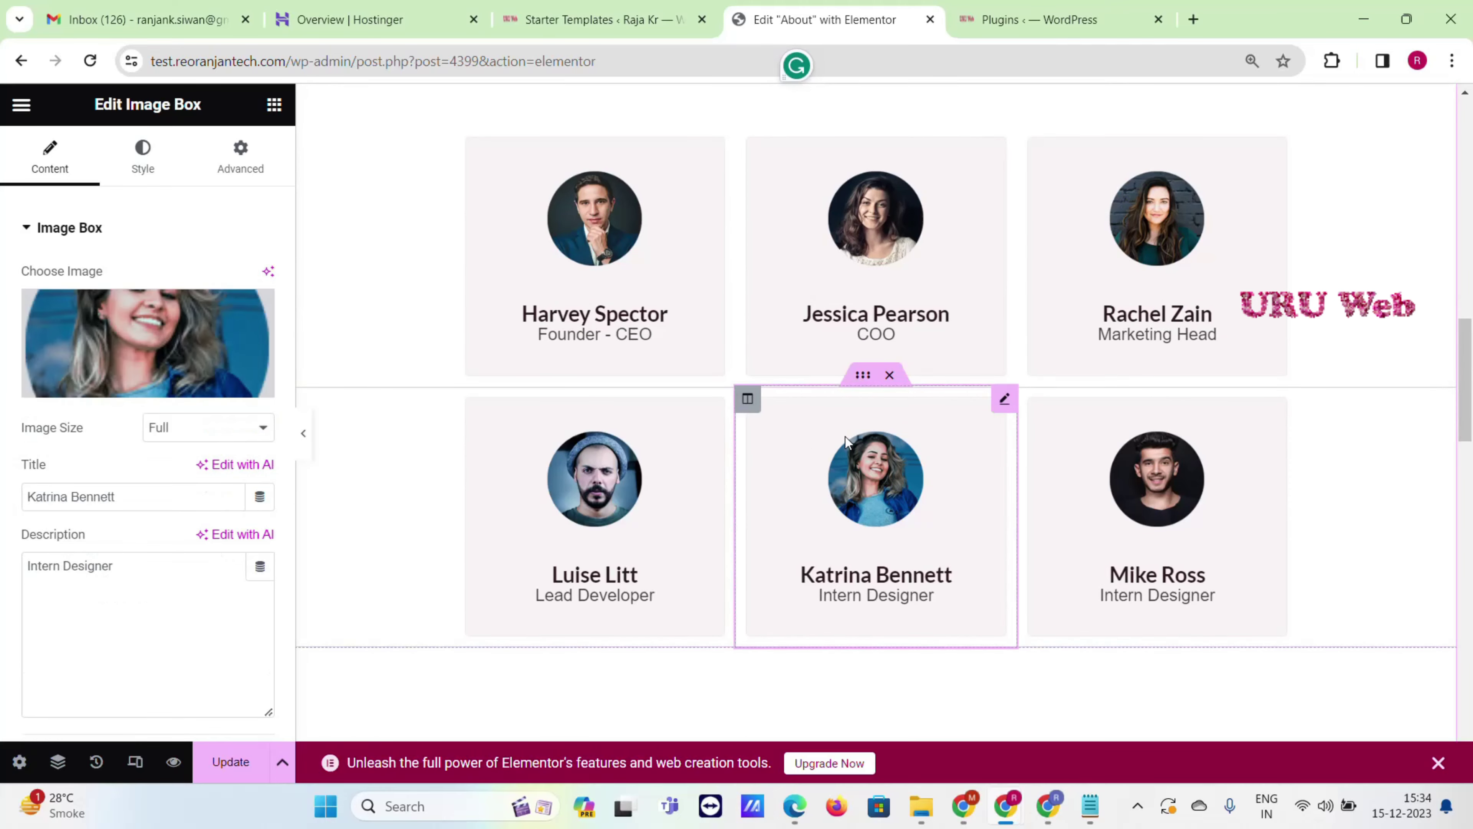
mouse_move(148, 355)
click(148, 383)
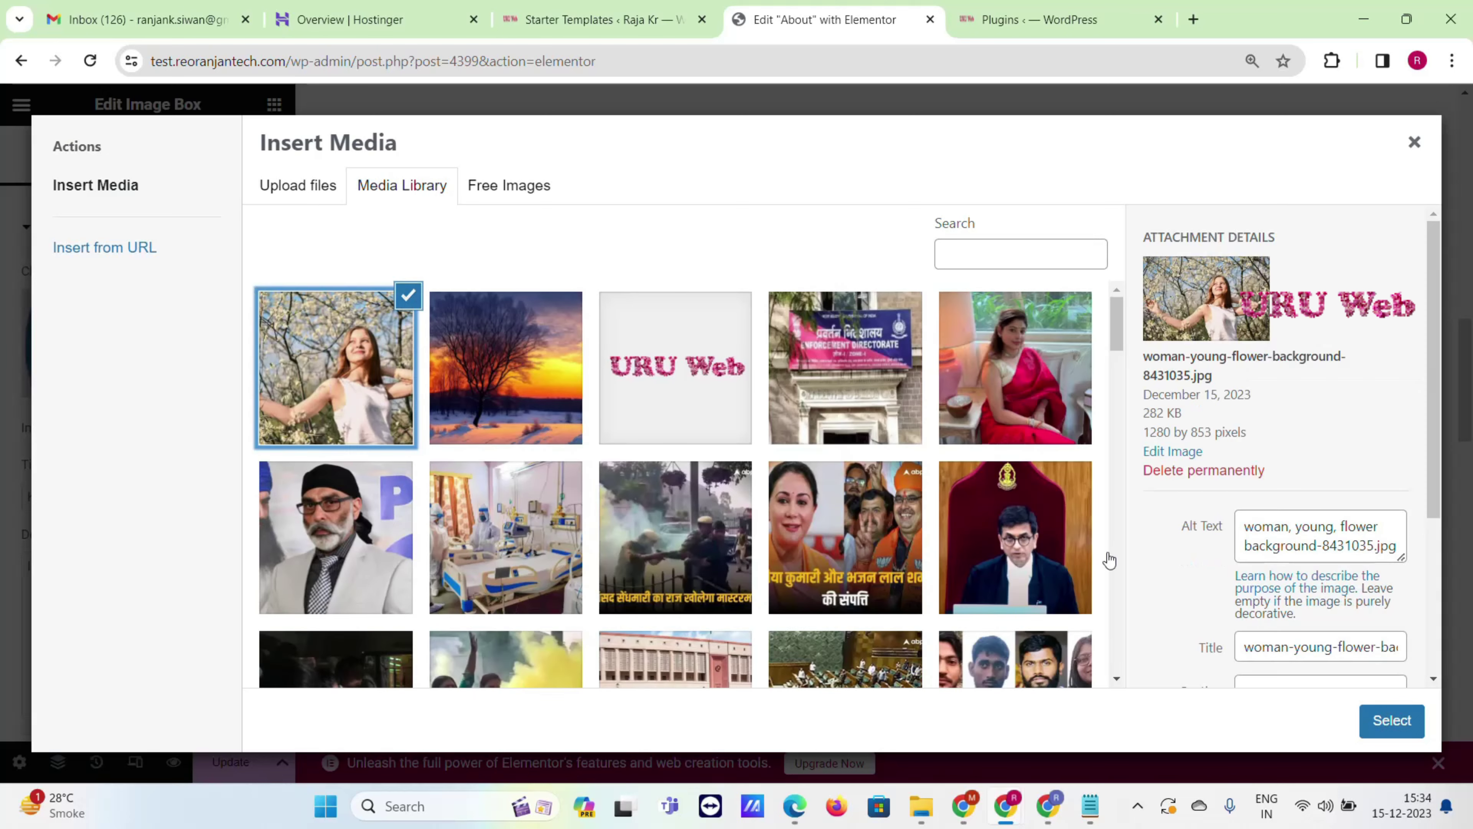
click(1414, 731)
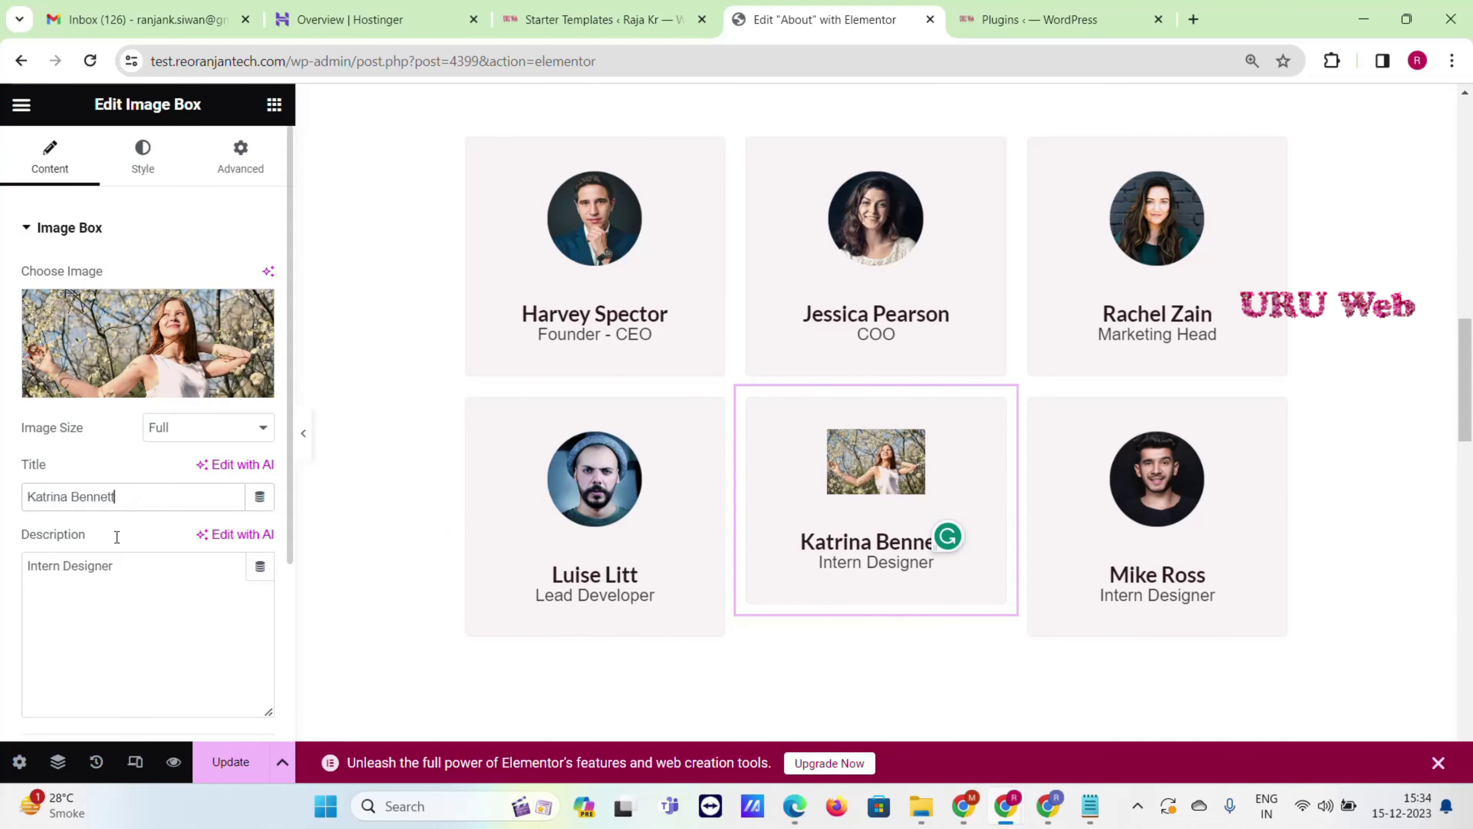
Check the card text and Follow Us heading, then save the About page with Update
click(123, 566)
scroll(1260, 533, down, 5)
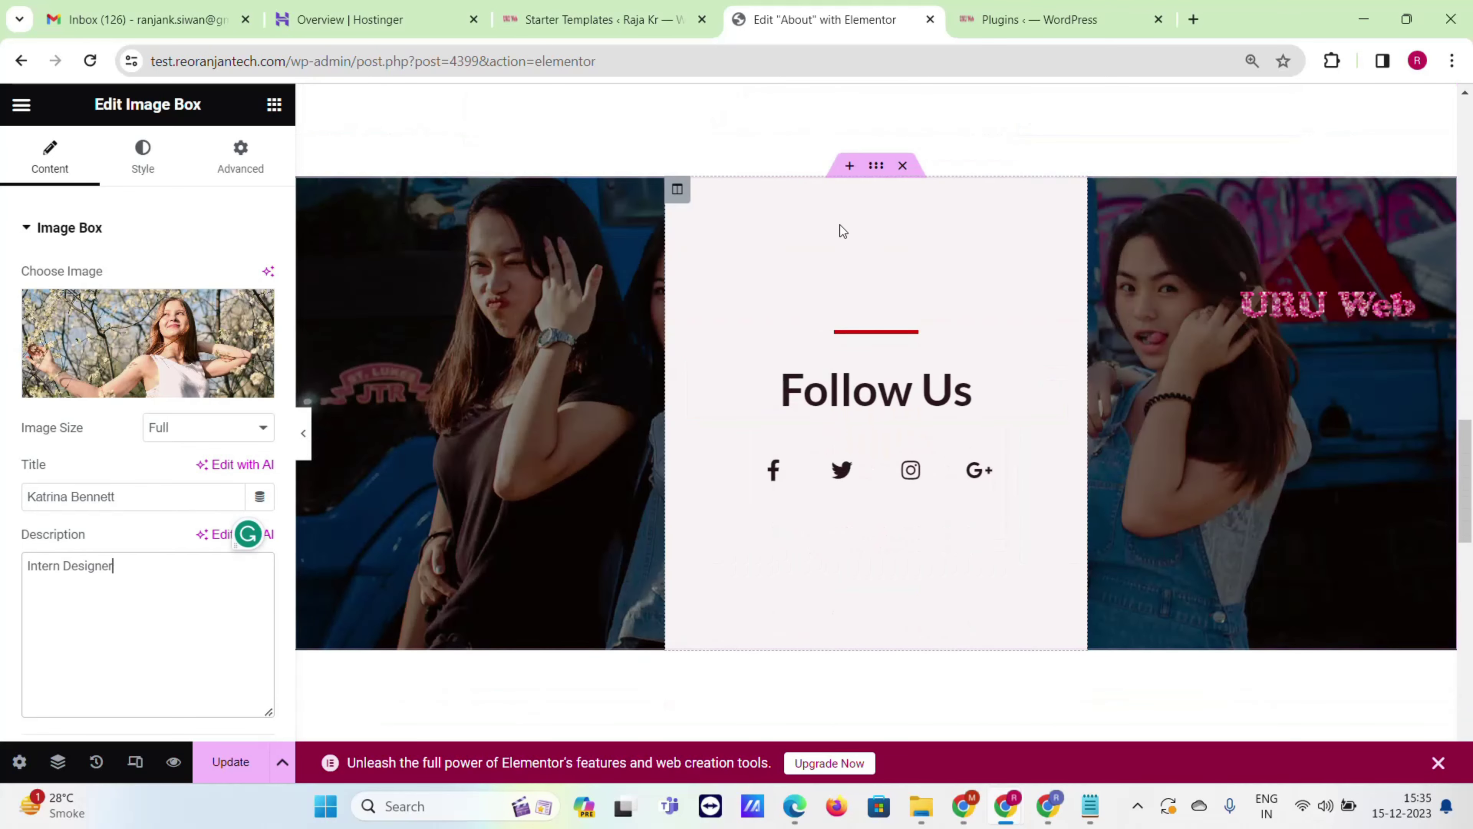
click(986, 394)
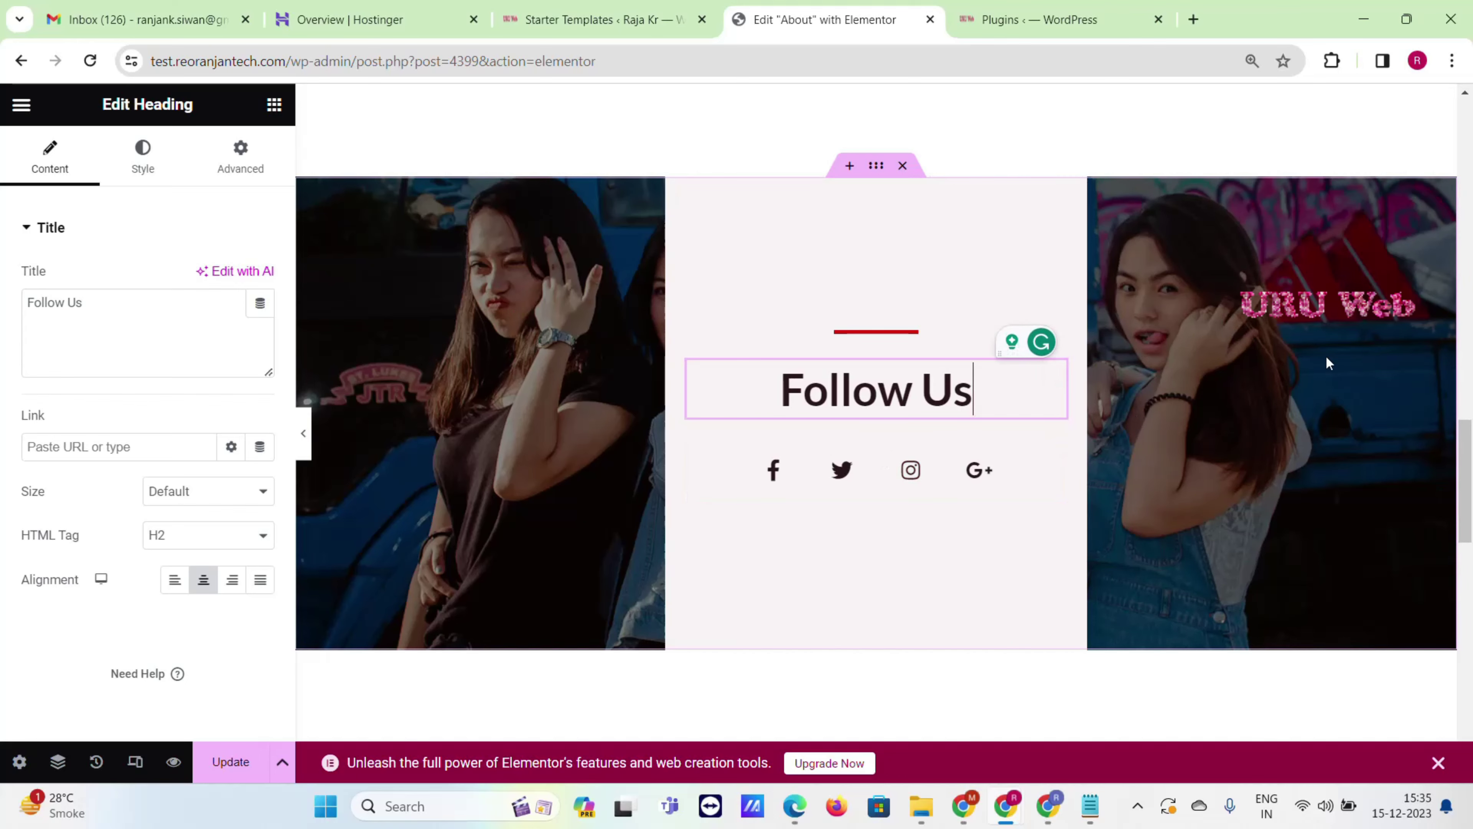
scroll(1371, 392, down, 9)
scroll(1209, 489, down, 5)
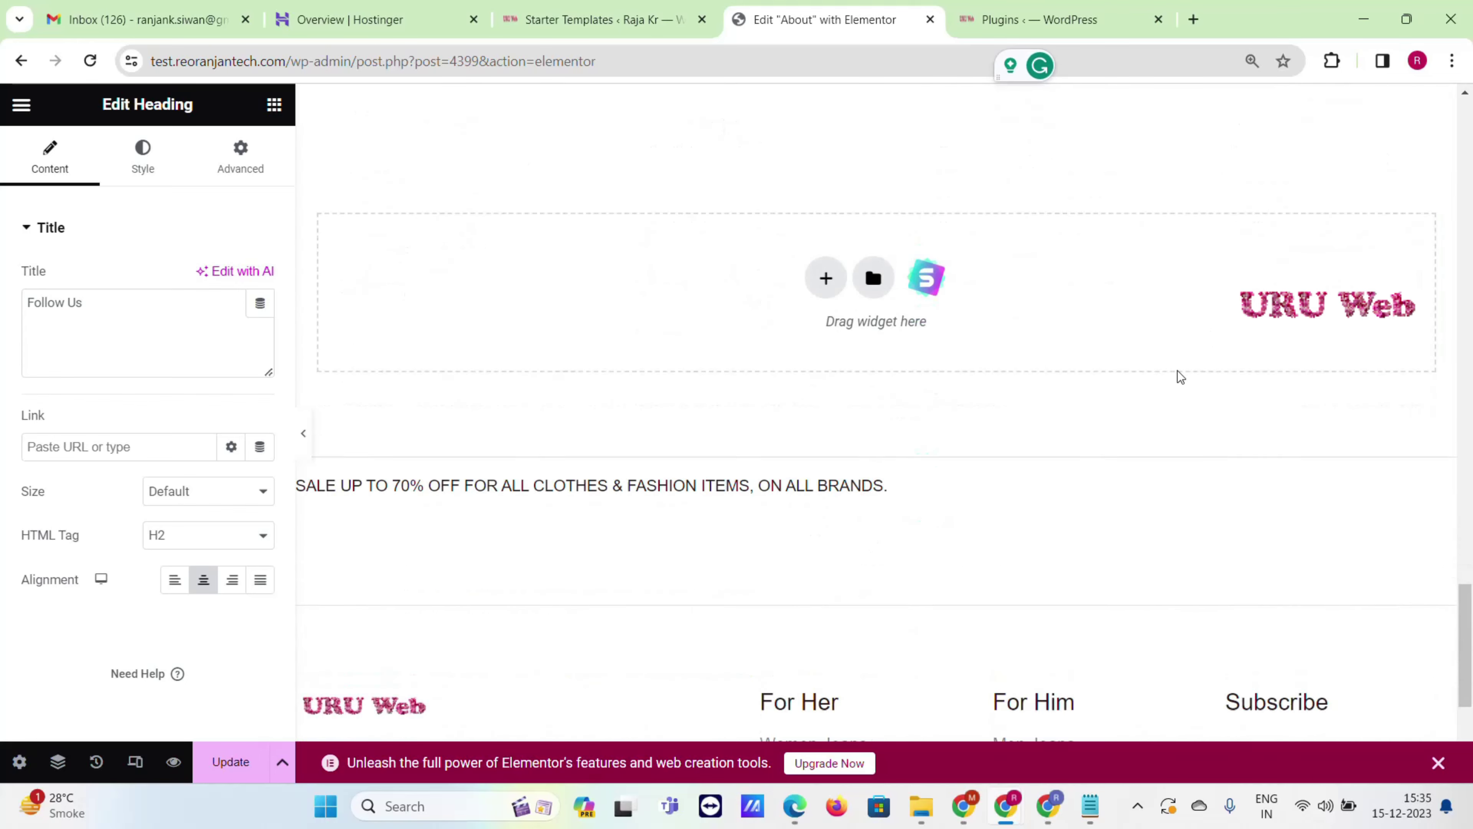
scroll(1177, 375, up, 15)
click(230, 761)
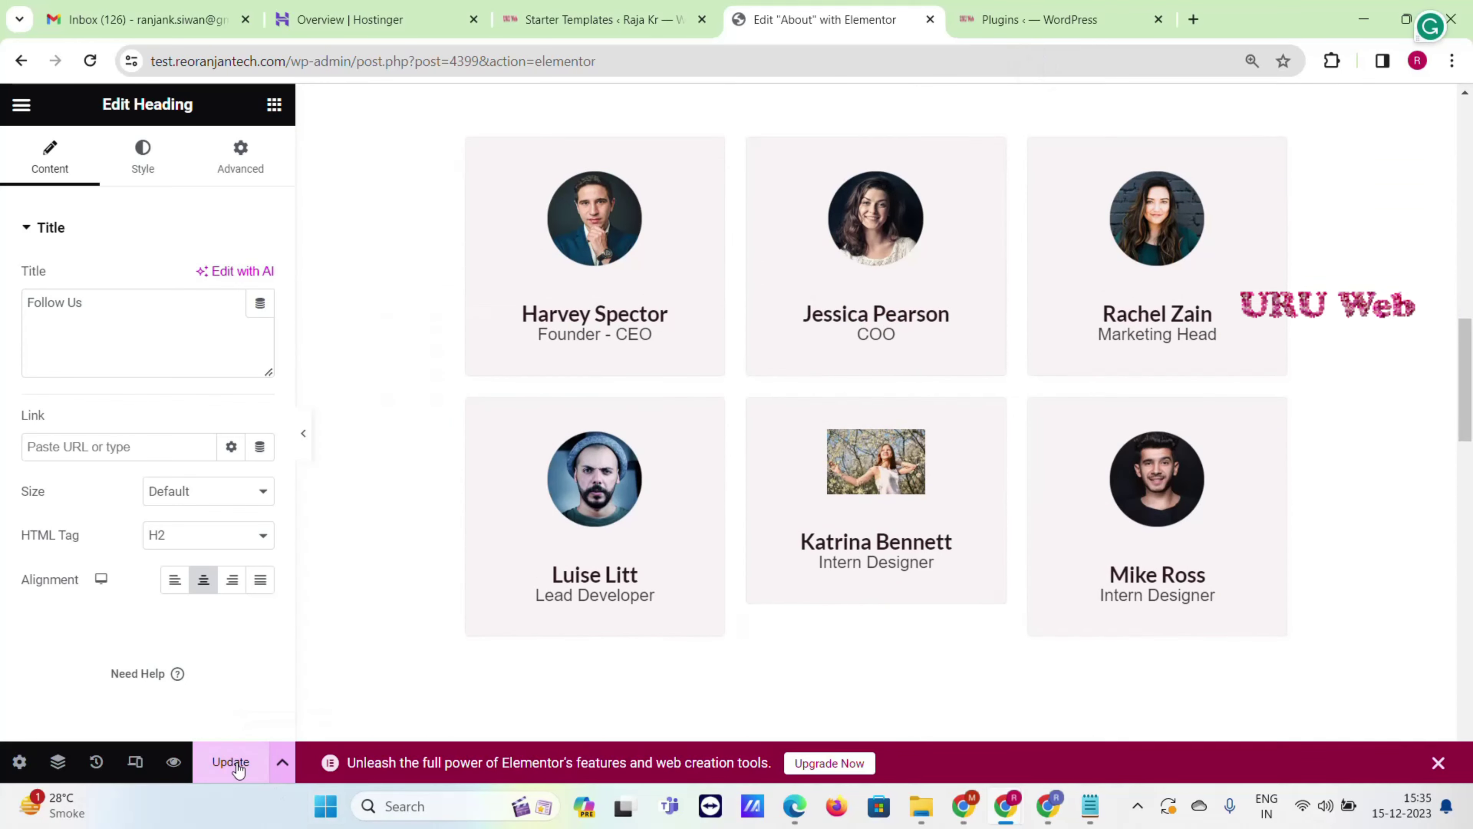
scroll(480, 401, up, 15)
click(17, 108)
click(19, 115)
click(18, 113)
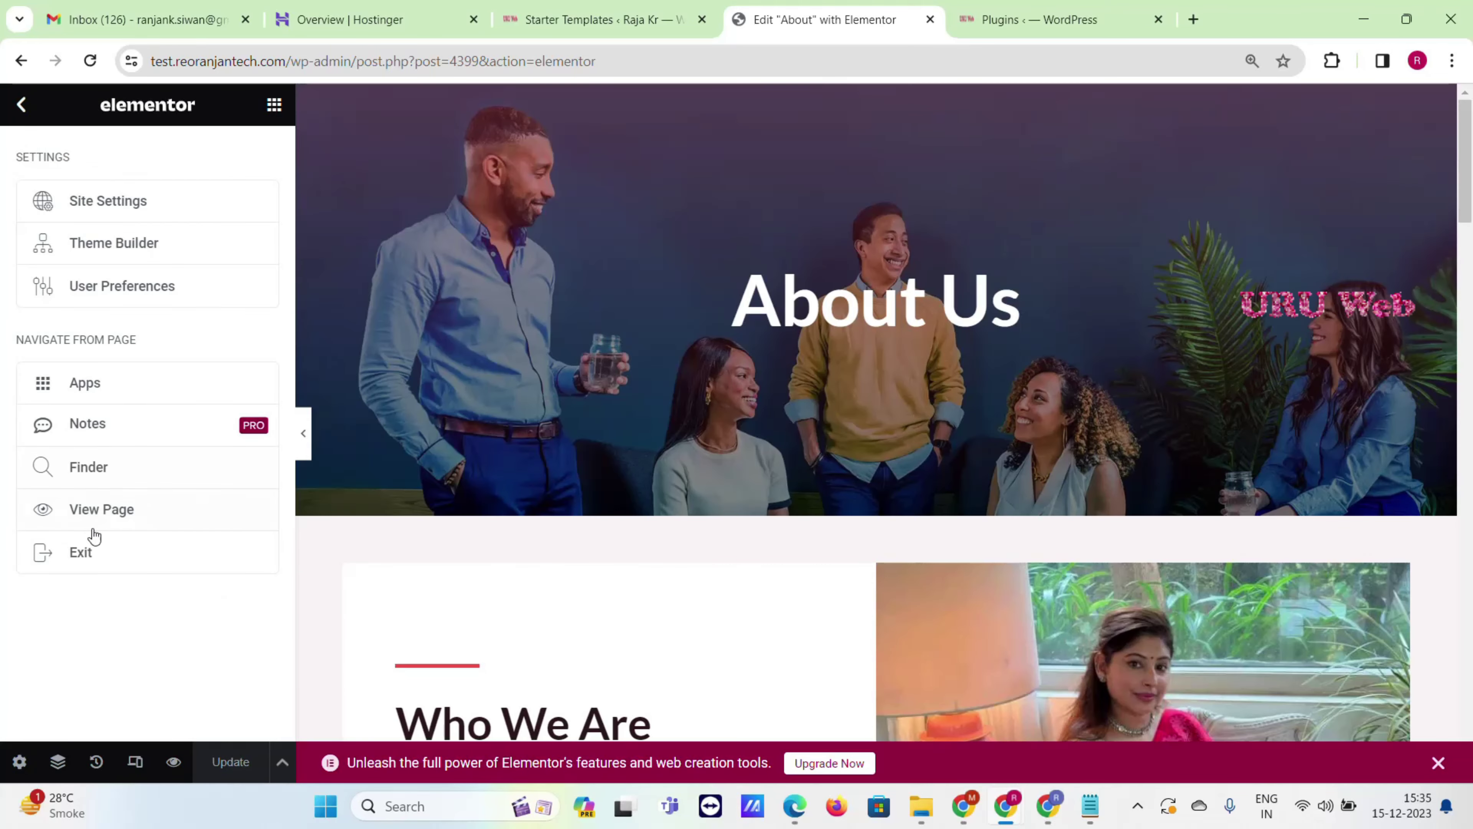
View the live About page, then open the Contact Us page in Elementor
click(116, 510)
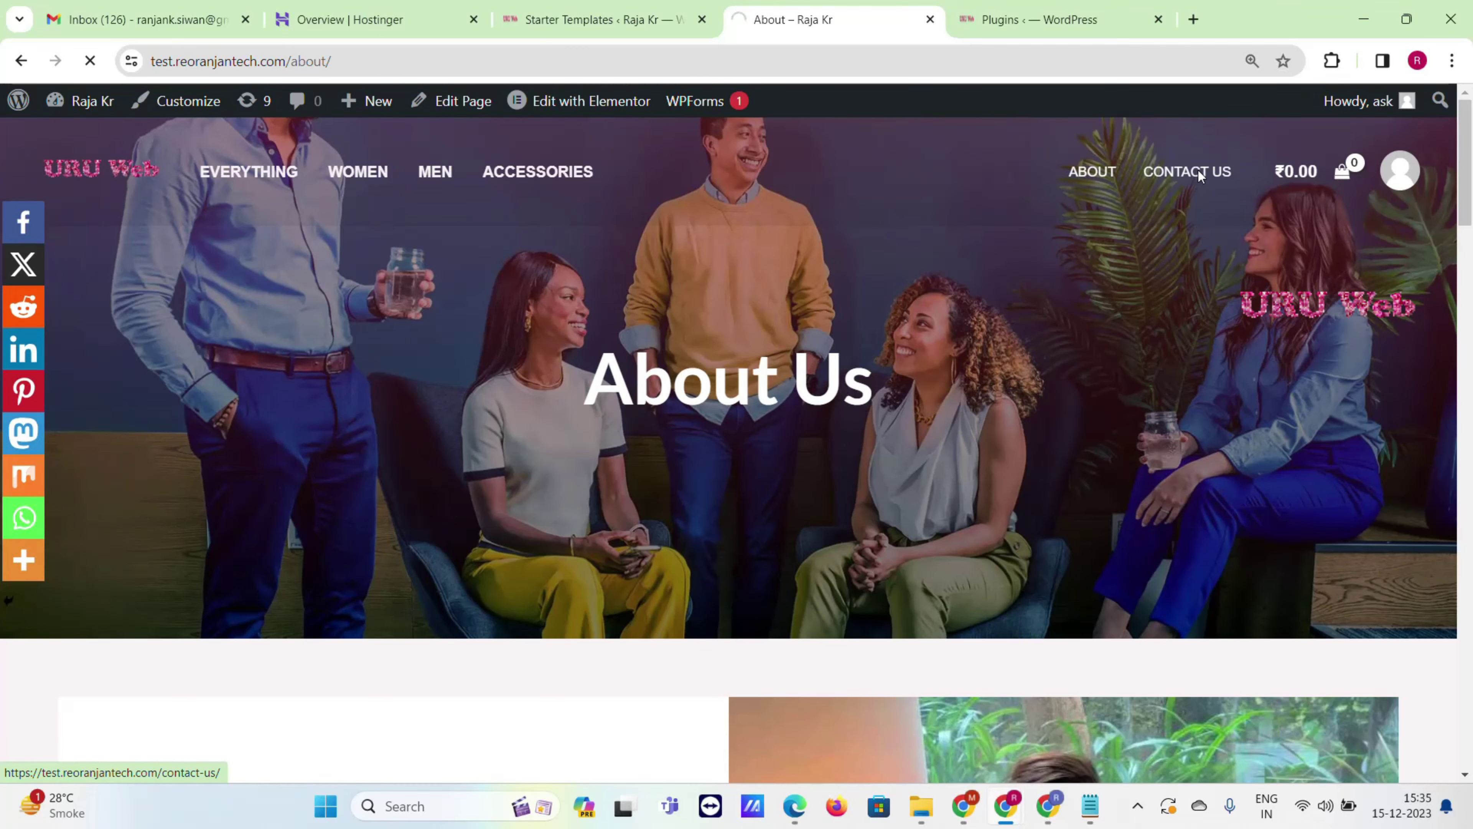
scroll(823, 278, down, 5)
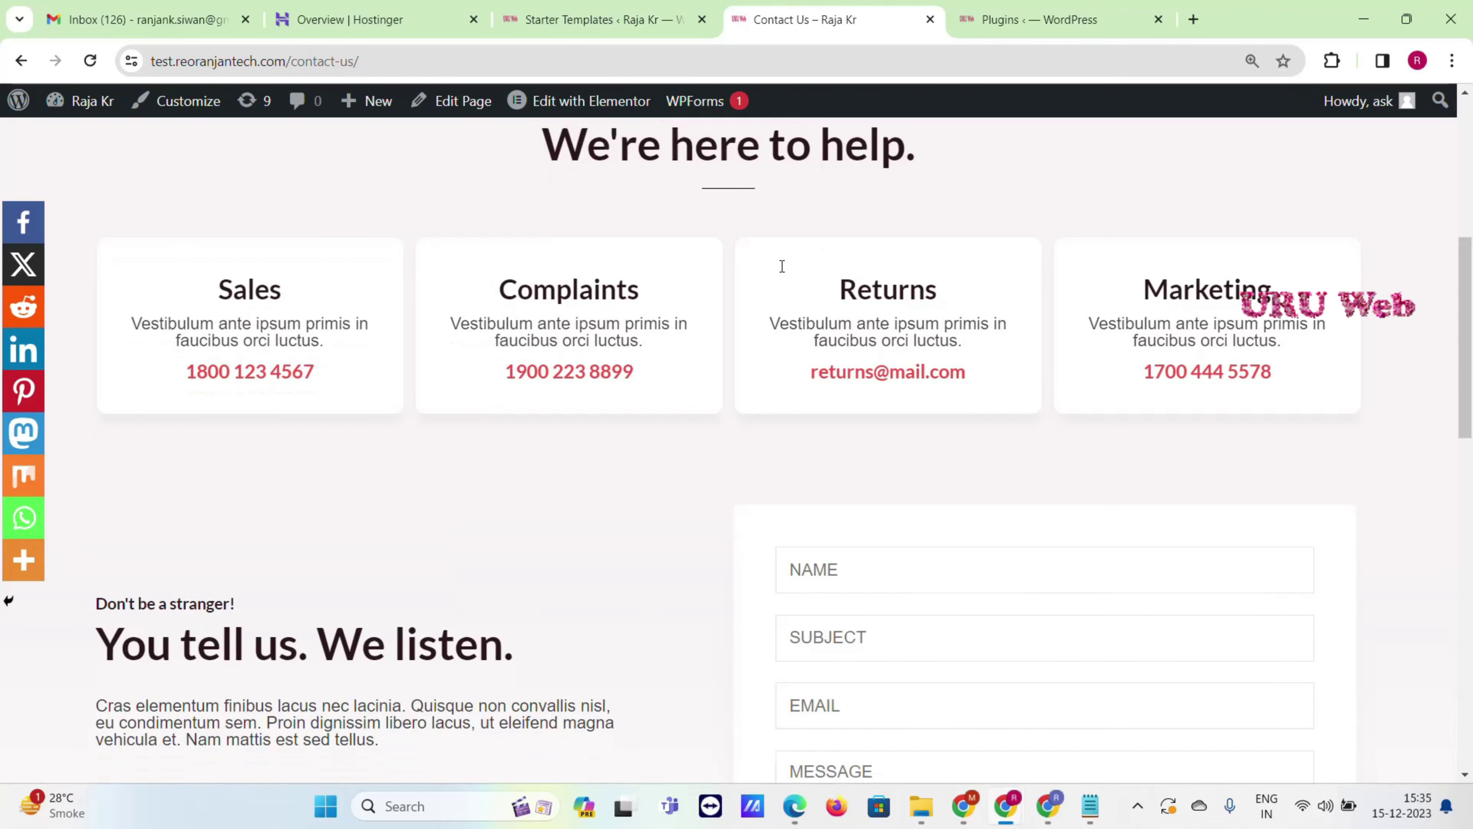
click(593, 108)
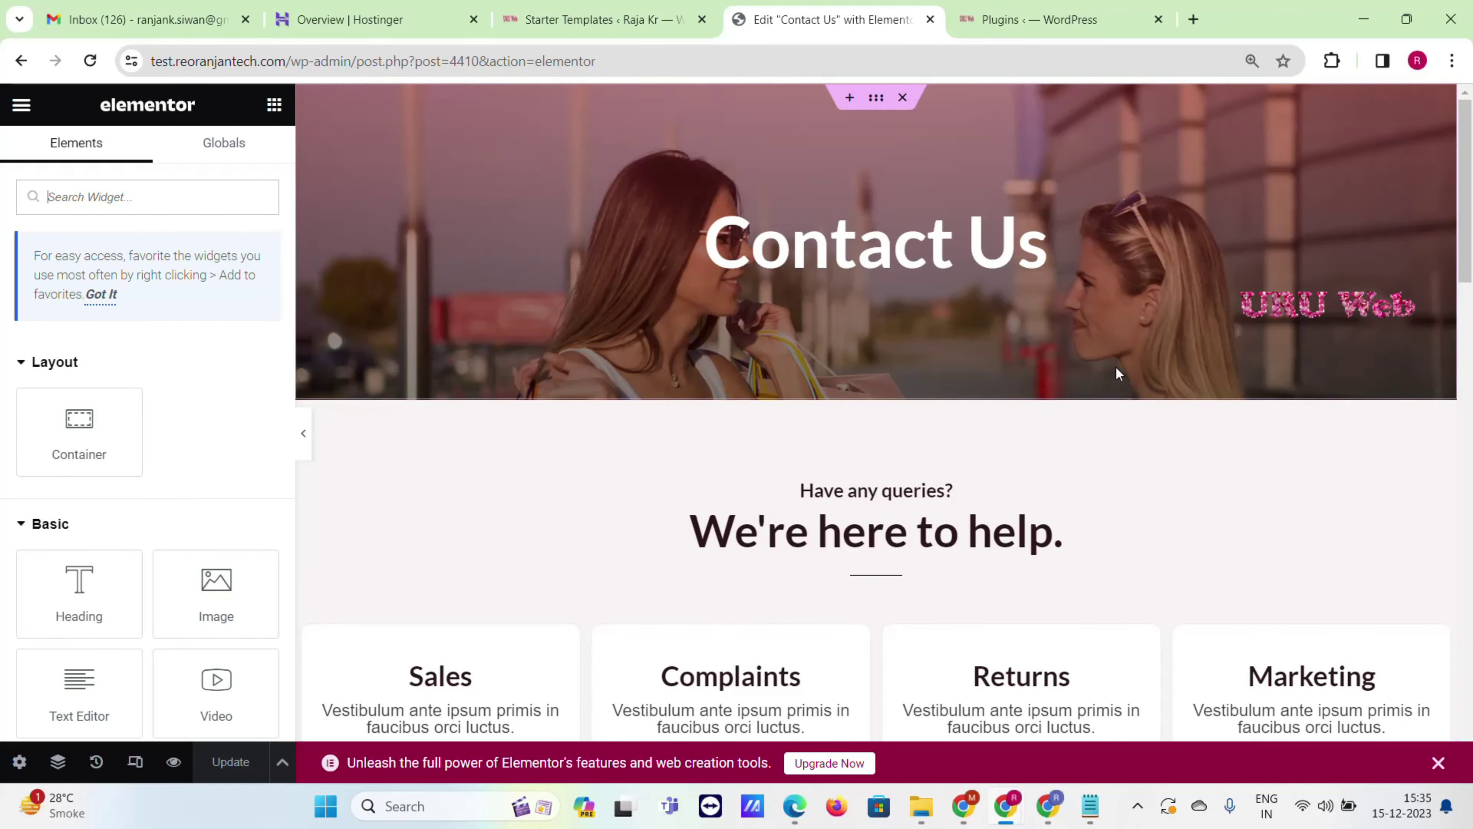
Remove a stray new heading and delete the 'Have any queries?' heading
drag(94, 610, 849, 485)
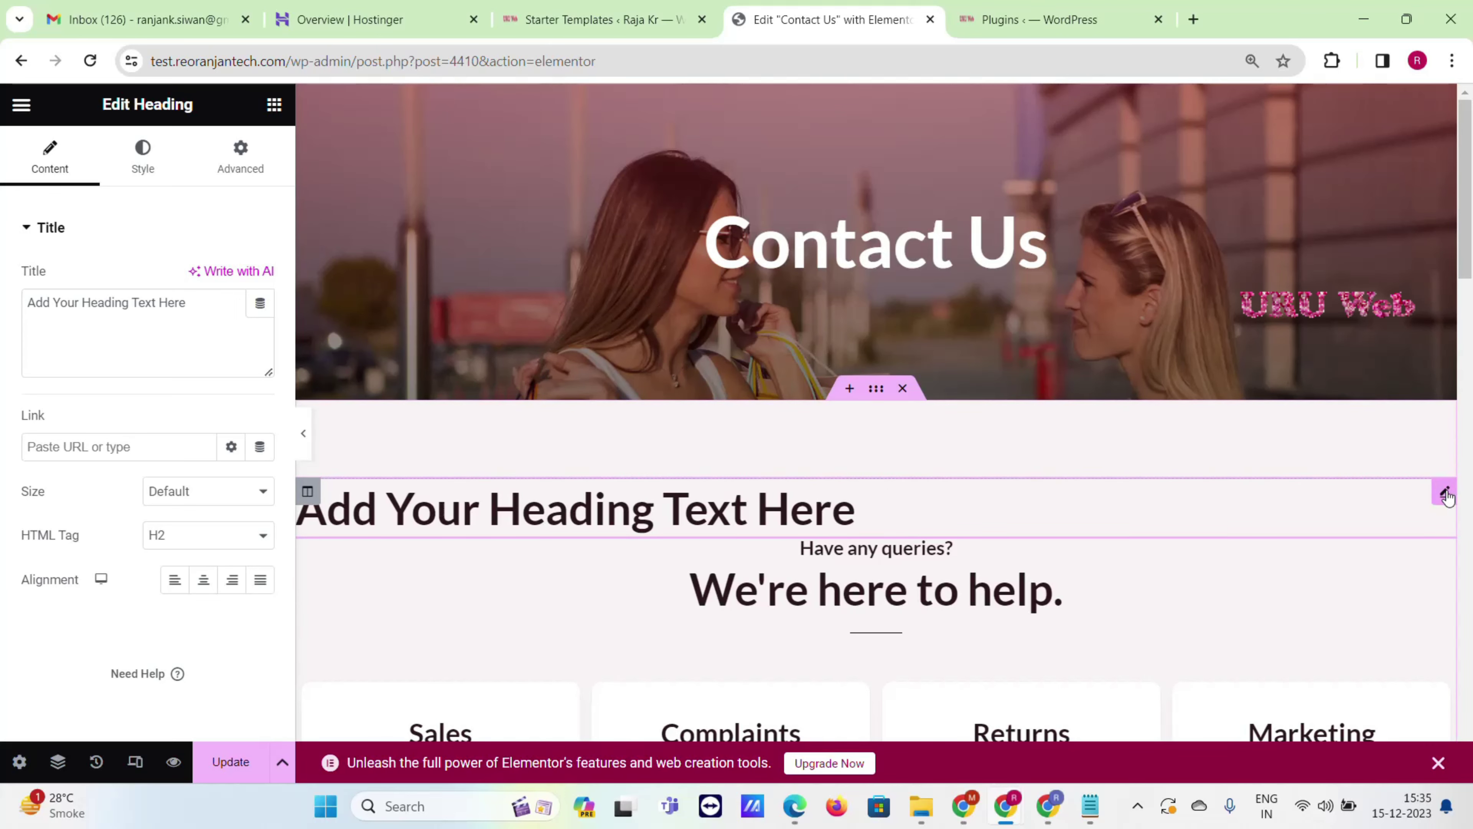
right_click(1447, 497)
click(1352, 761)
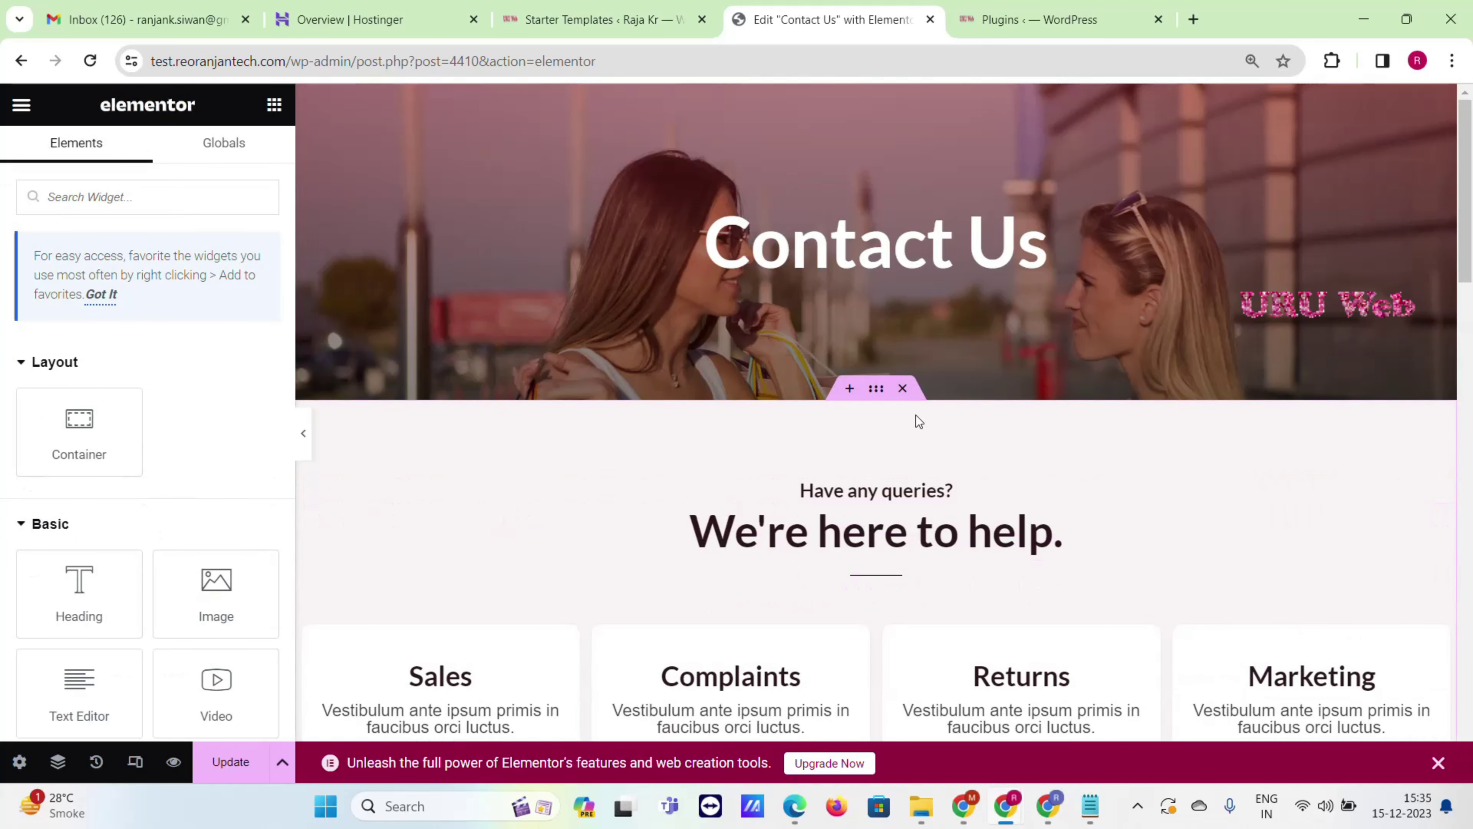
click(886, 493)
right_click(953, 490)
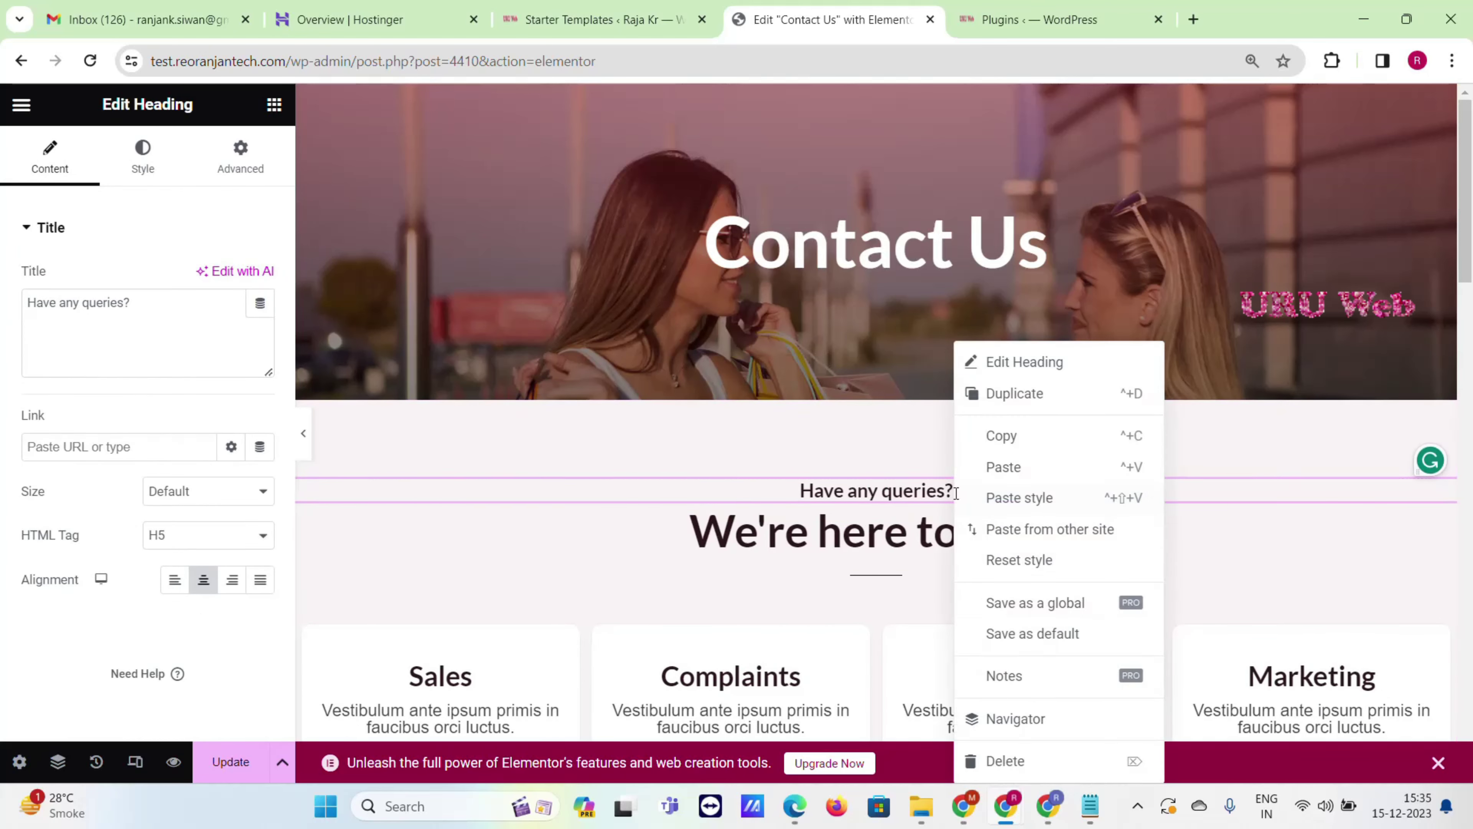
click(999, 761)
Delete the Marketing column from the Sales, Complaints, Returns, Marketing row
click(1062, 505)
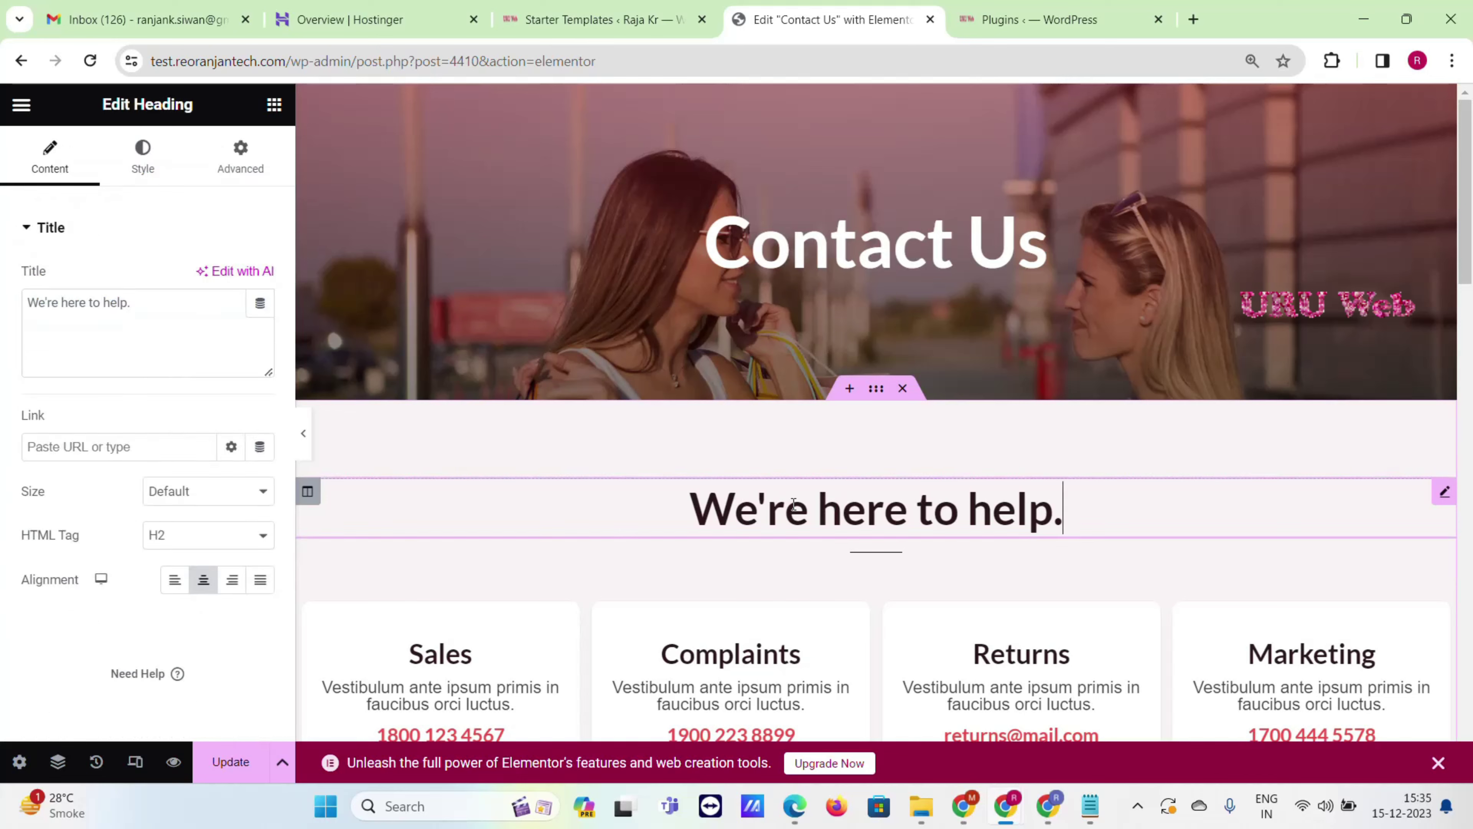
triple_click(757, 494)
scroll(757, 494, down, 5)
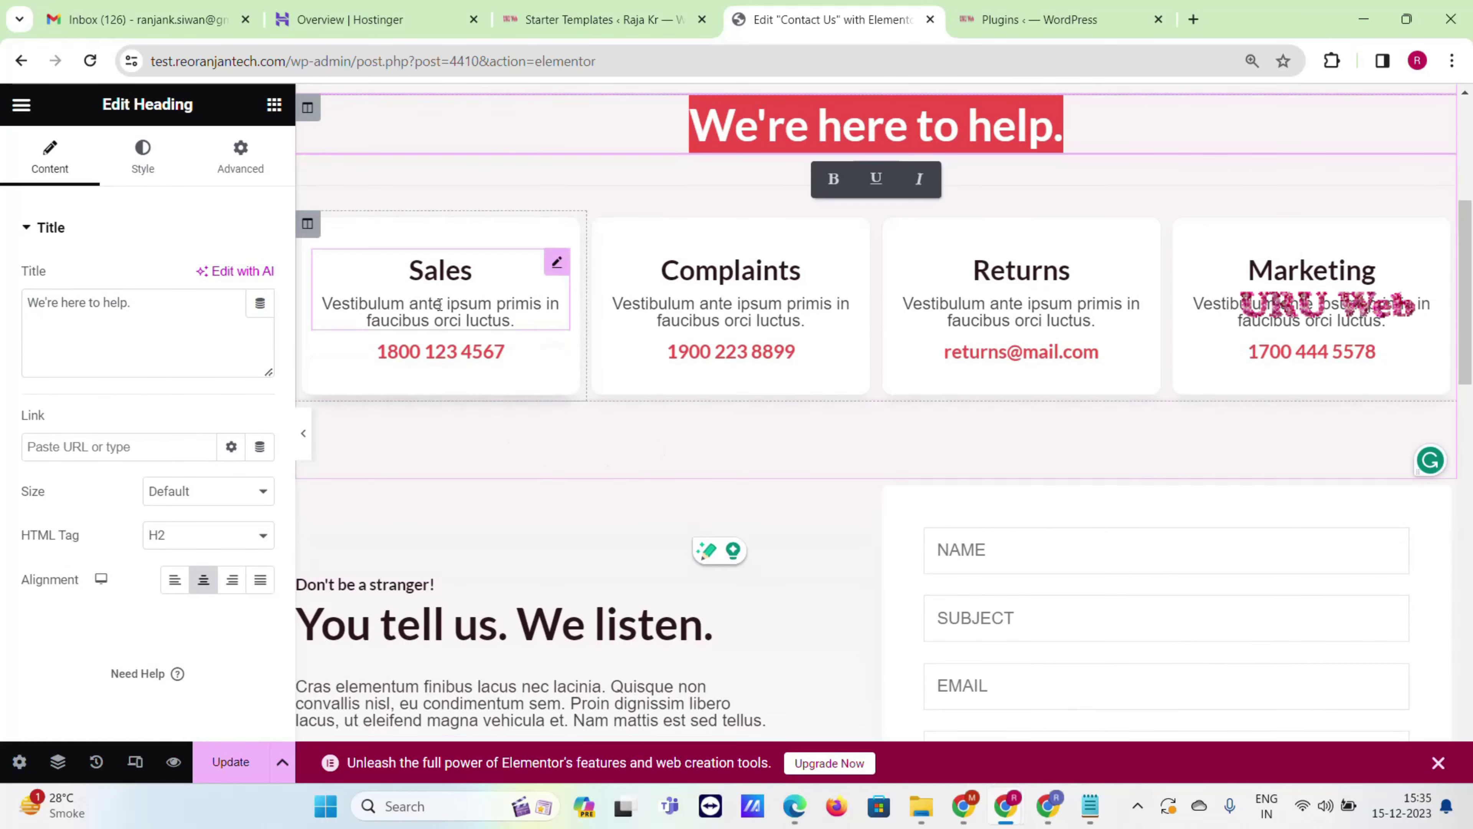
click(441, 308)
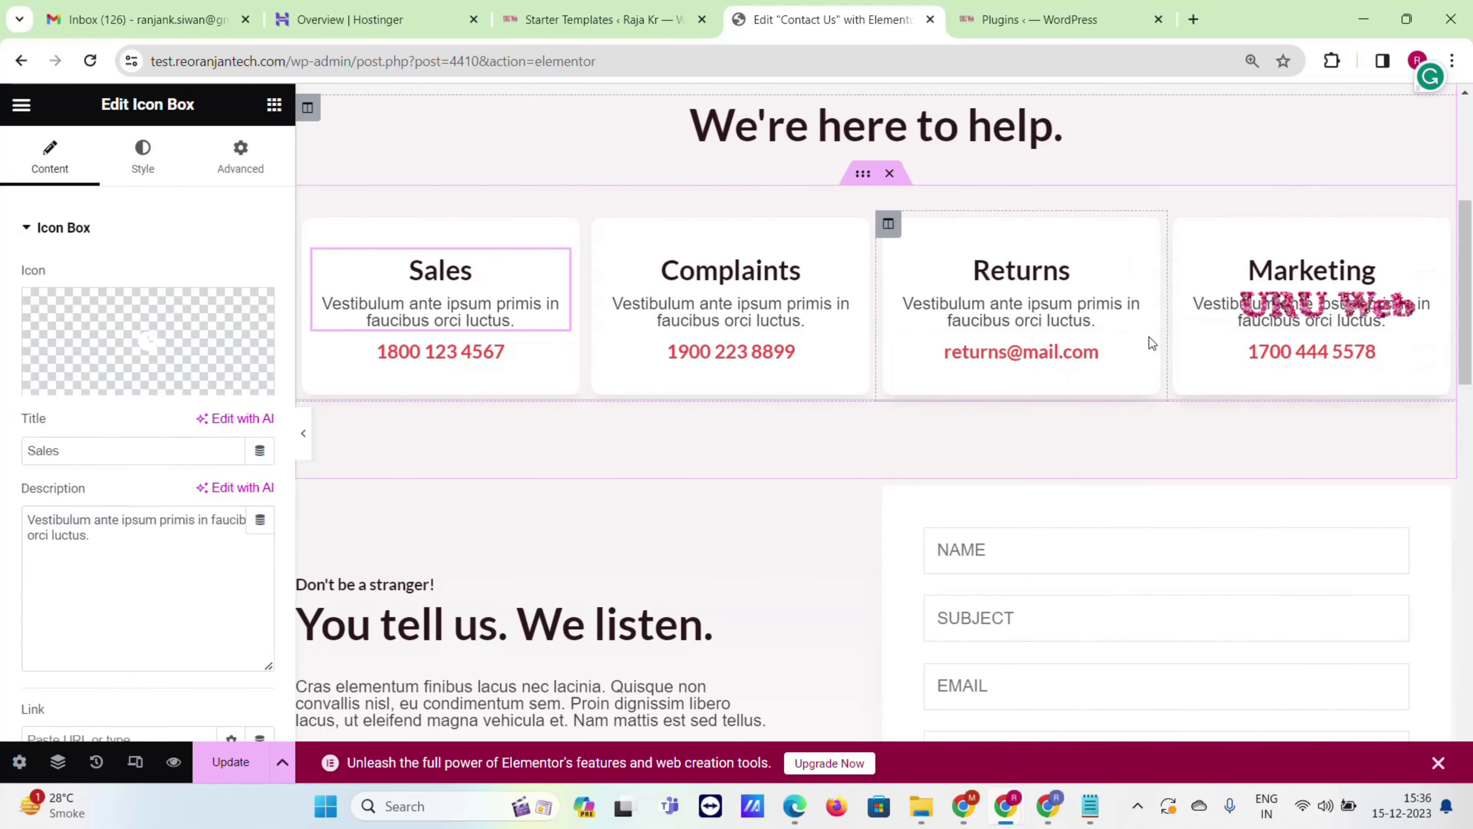
right_click(1190, 238)
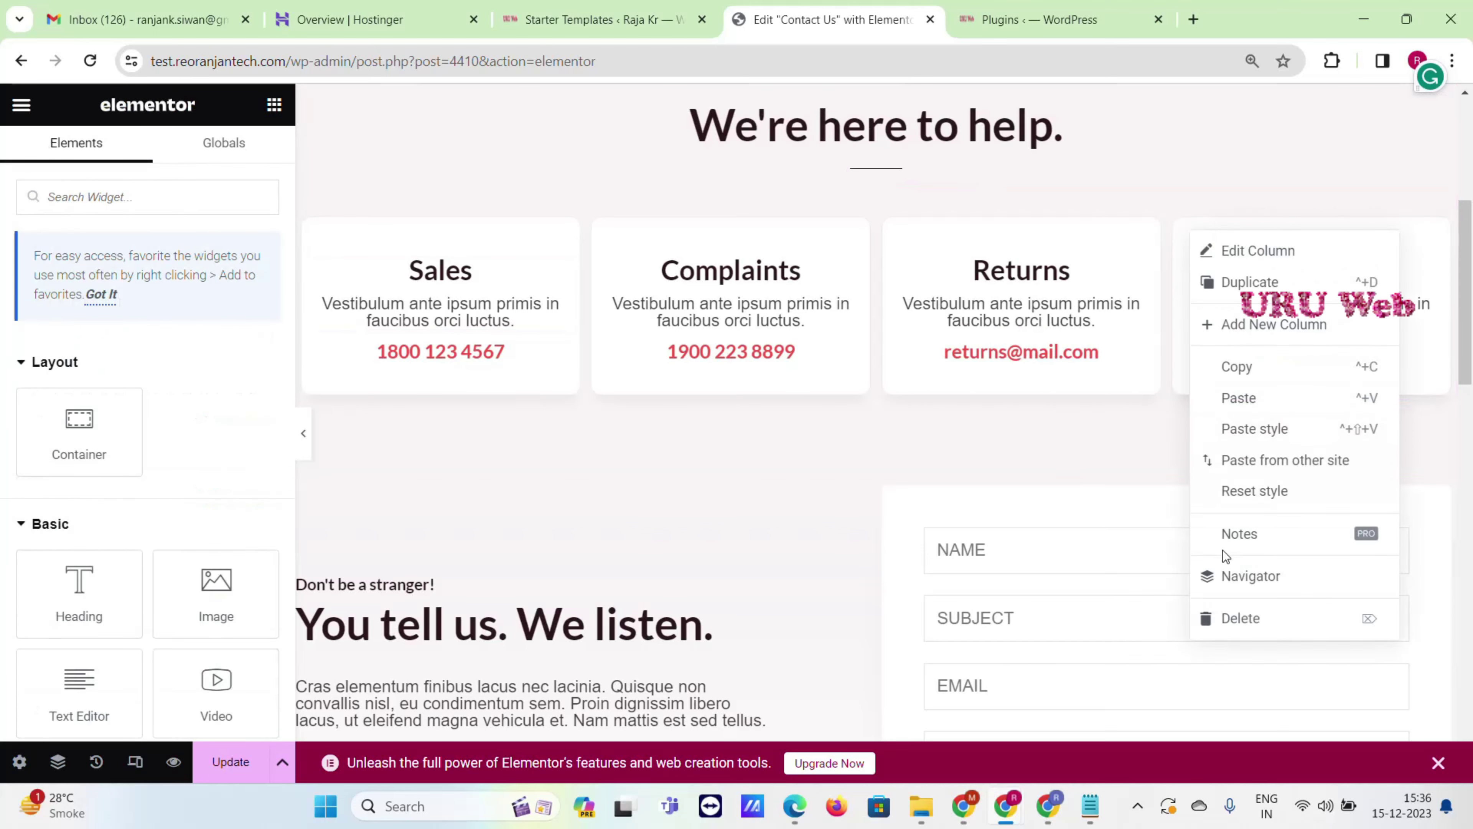
click(1224, 616)
Save the Contact Us page with Update and view it live
scroll(766, 480, down, 5)
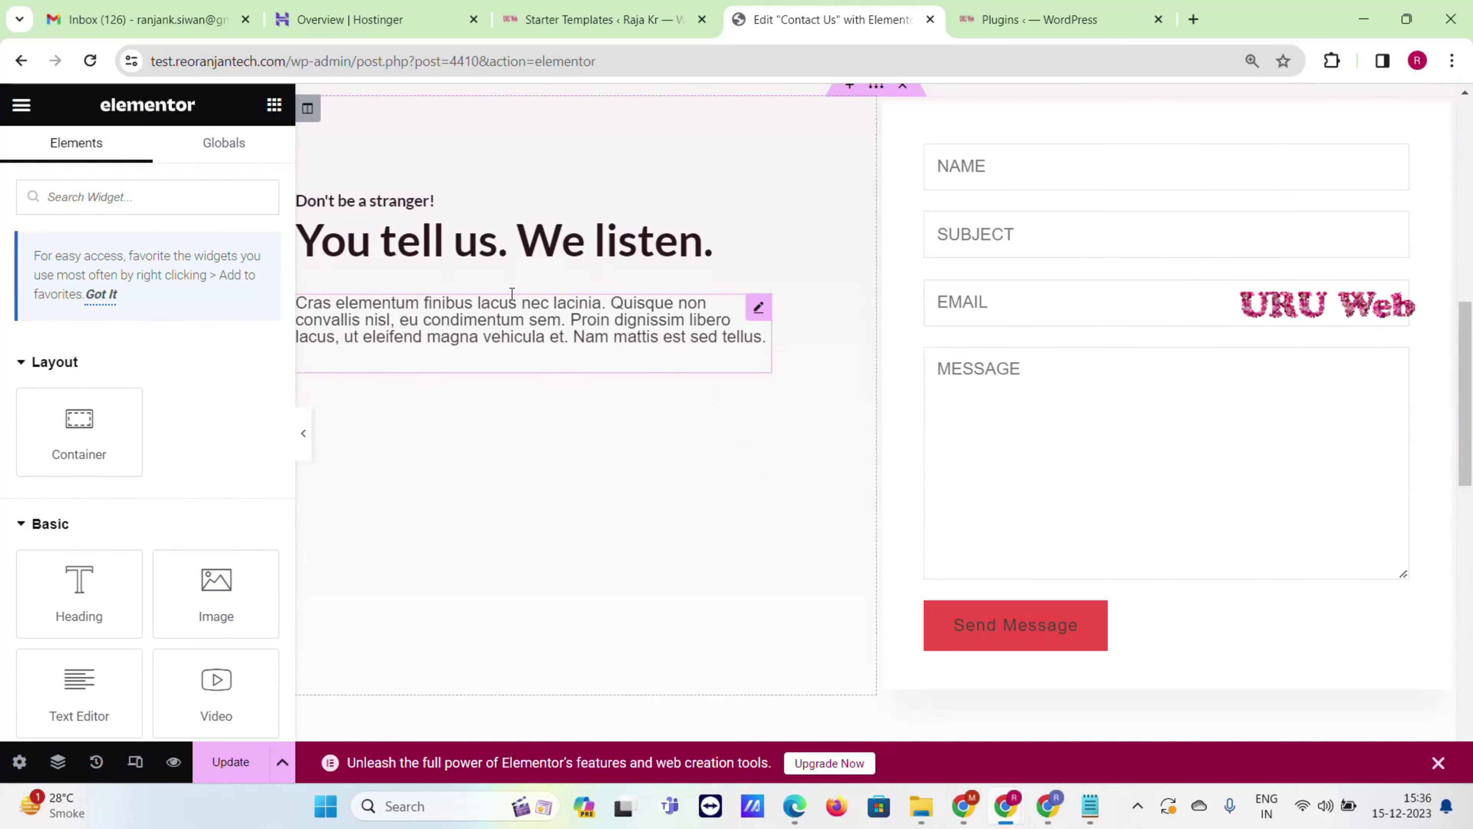
scroll(751, 471, down, 10)
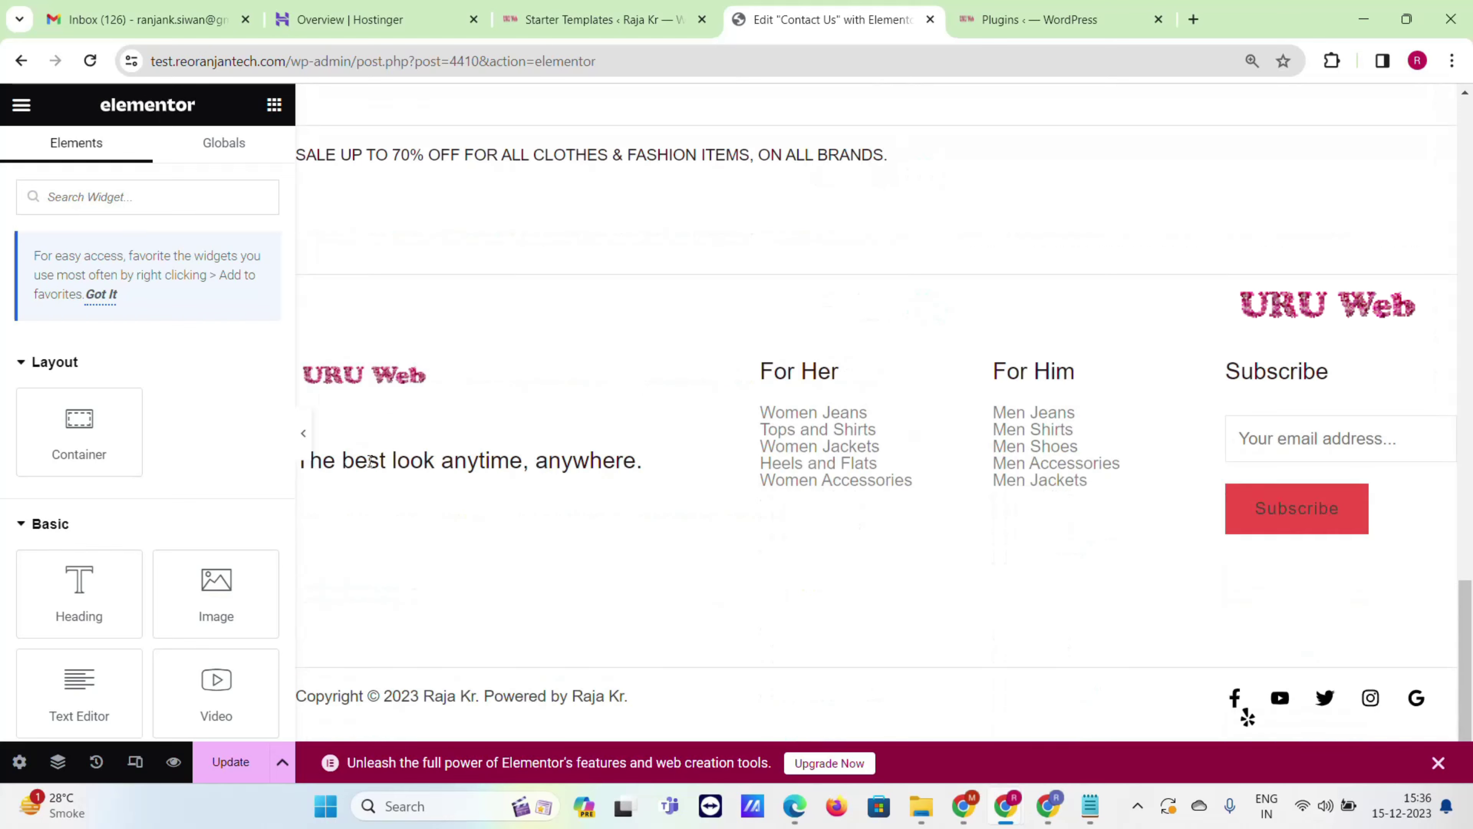
click(212, 766)
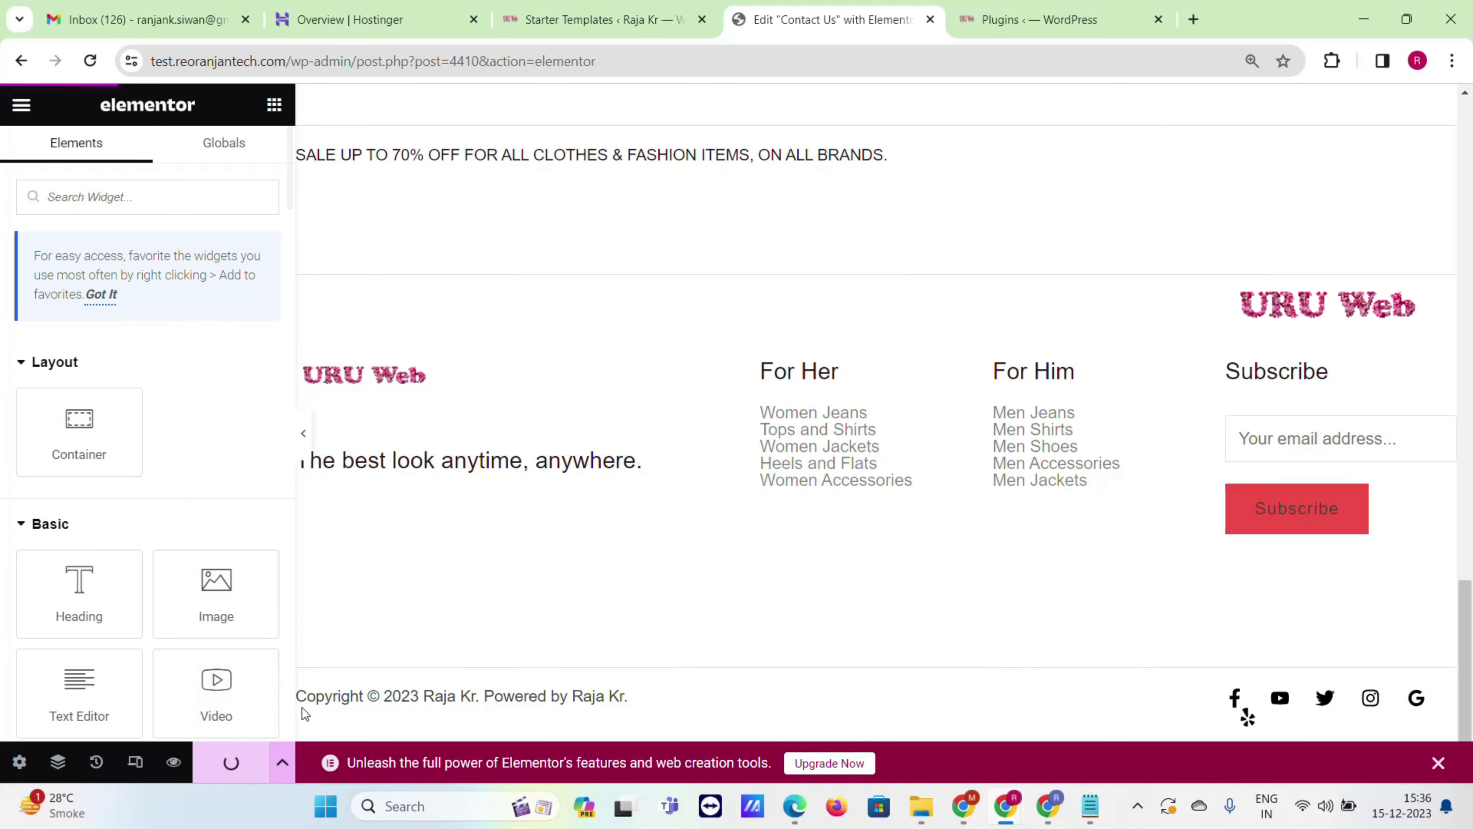
click(21, 105)
click(150, 511)
Browse themeraja.com down to its membership plans, then return to the WordPress dashboard window
click(586, 20)
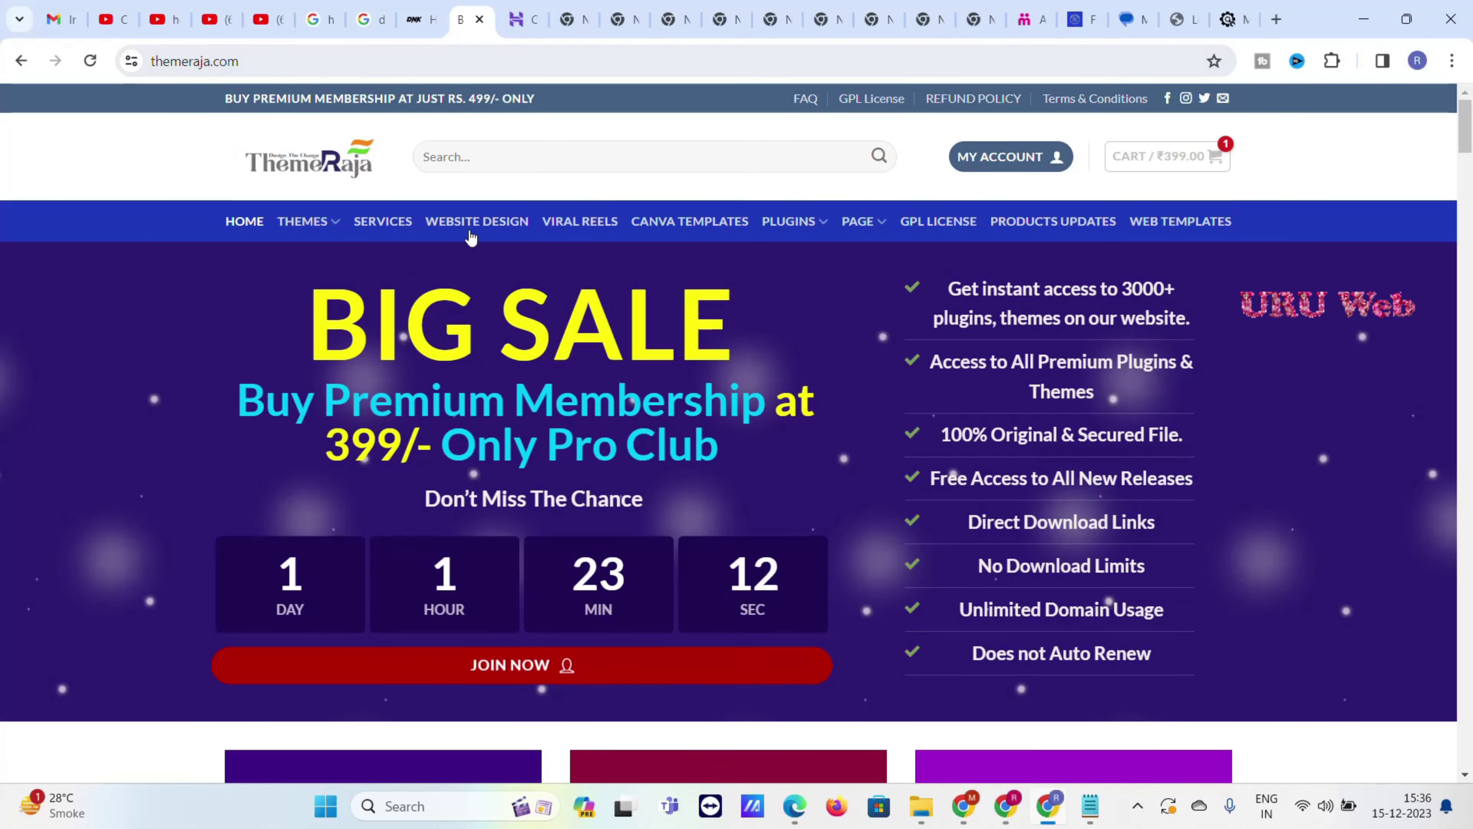
scroll(559, 361, down, 10)
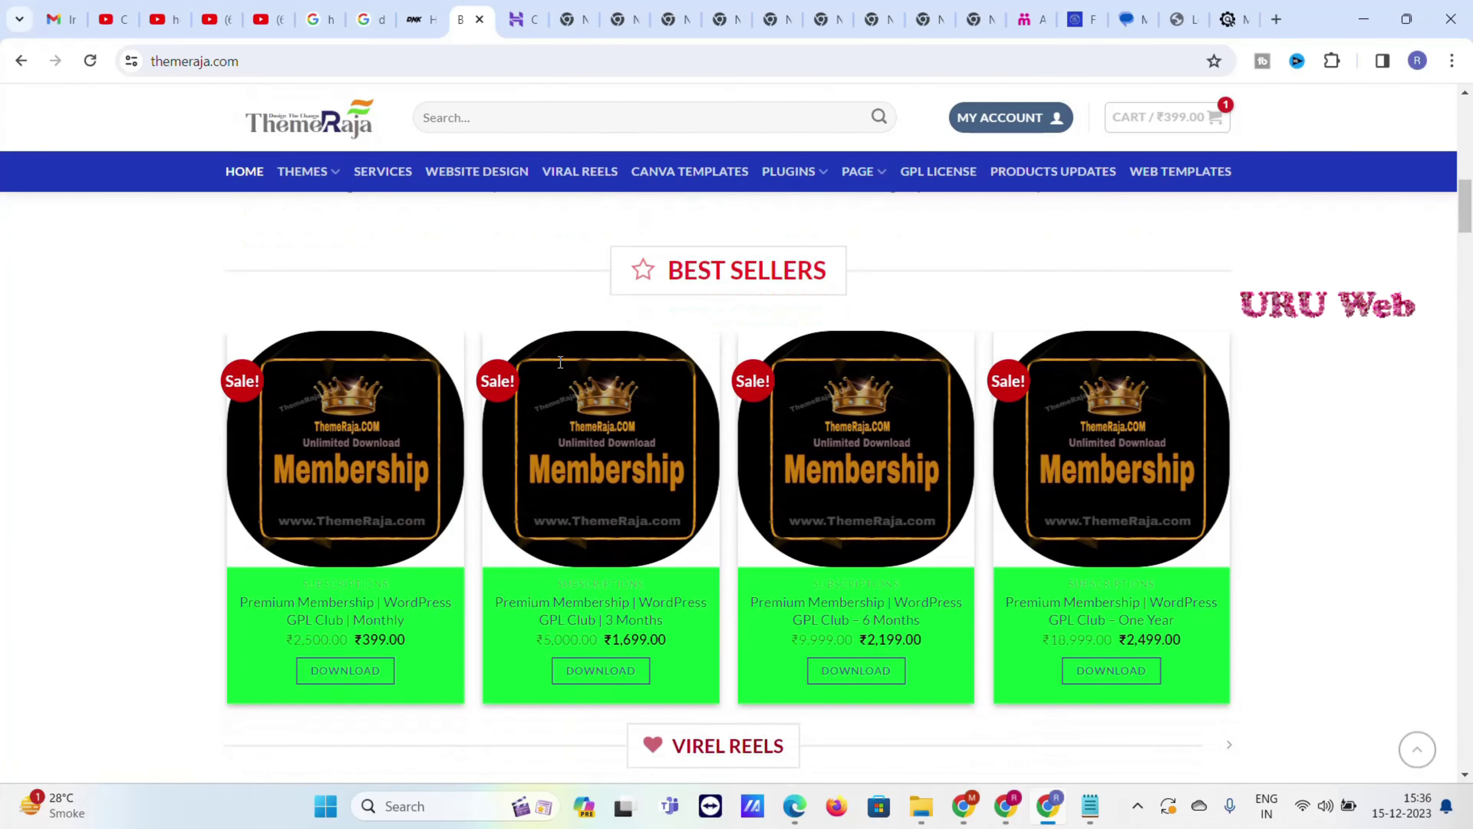
scroll(559, 362, down, 15)
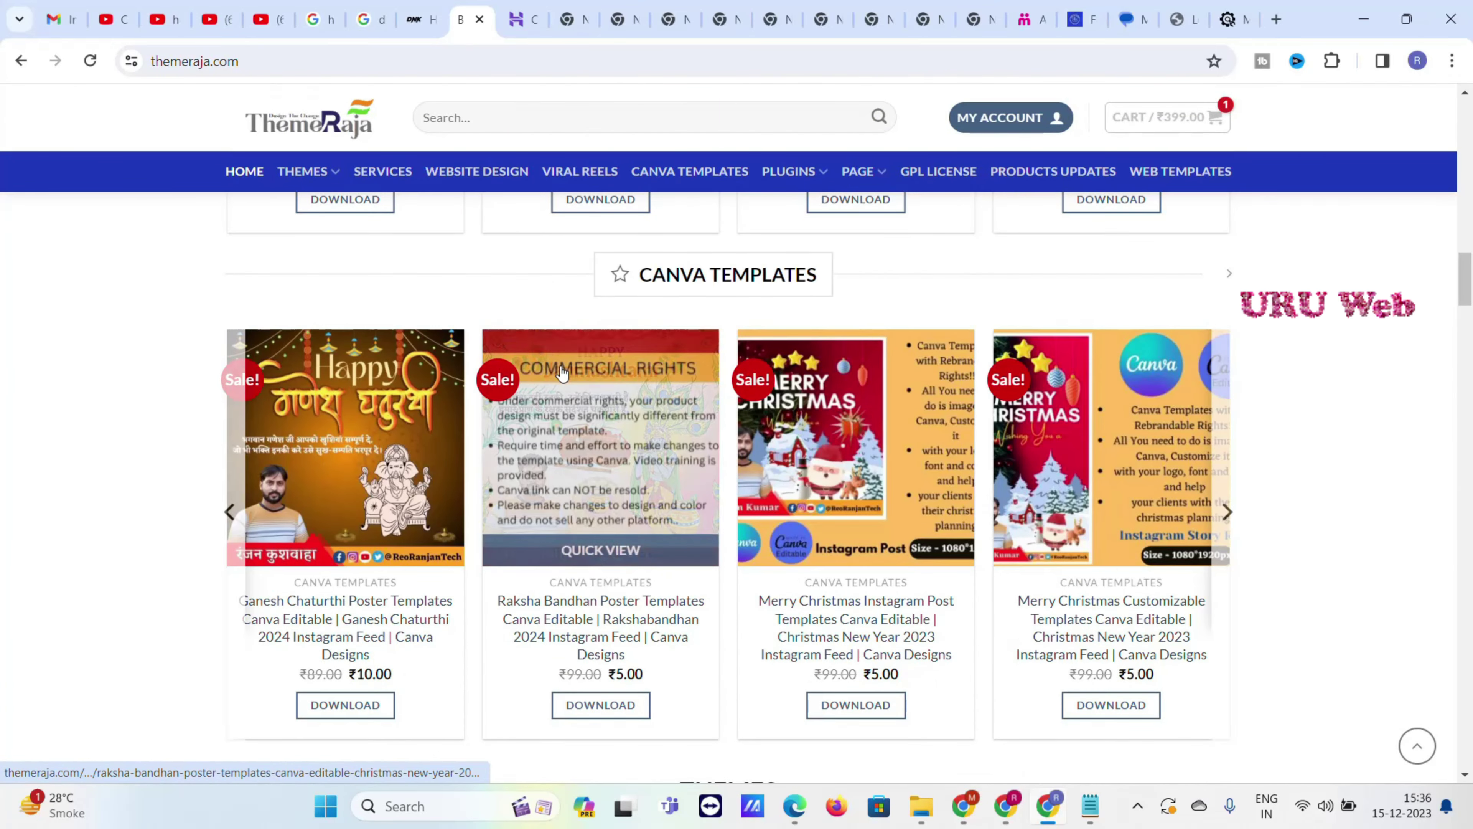
scroll(561, 377, down, 8)
scroll(510, 444, down, 3)
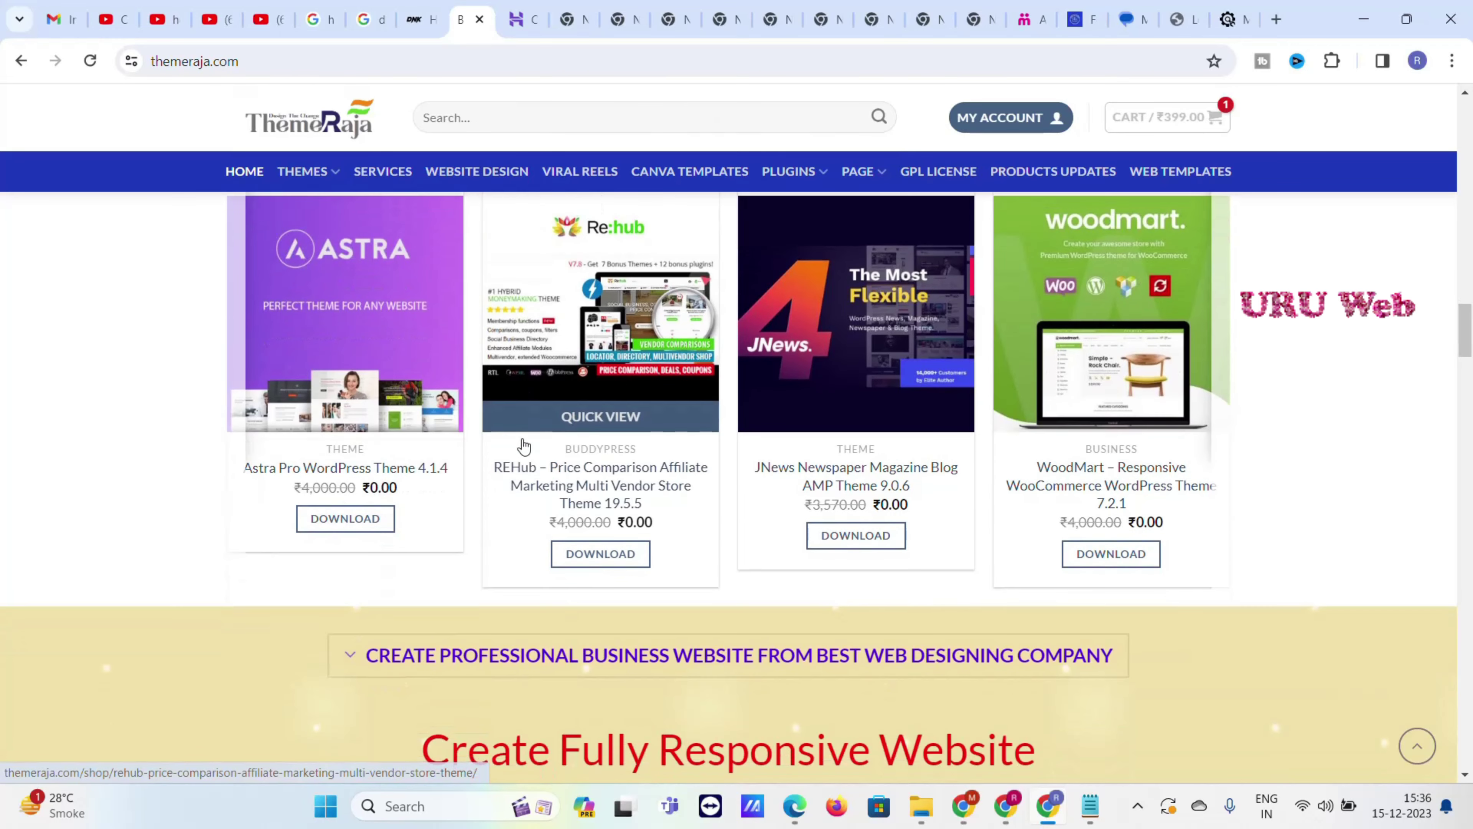
scroll(1331, 435, down, 5)
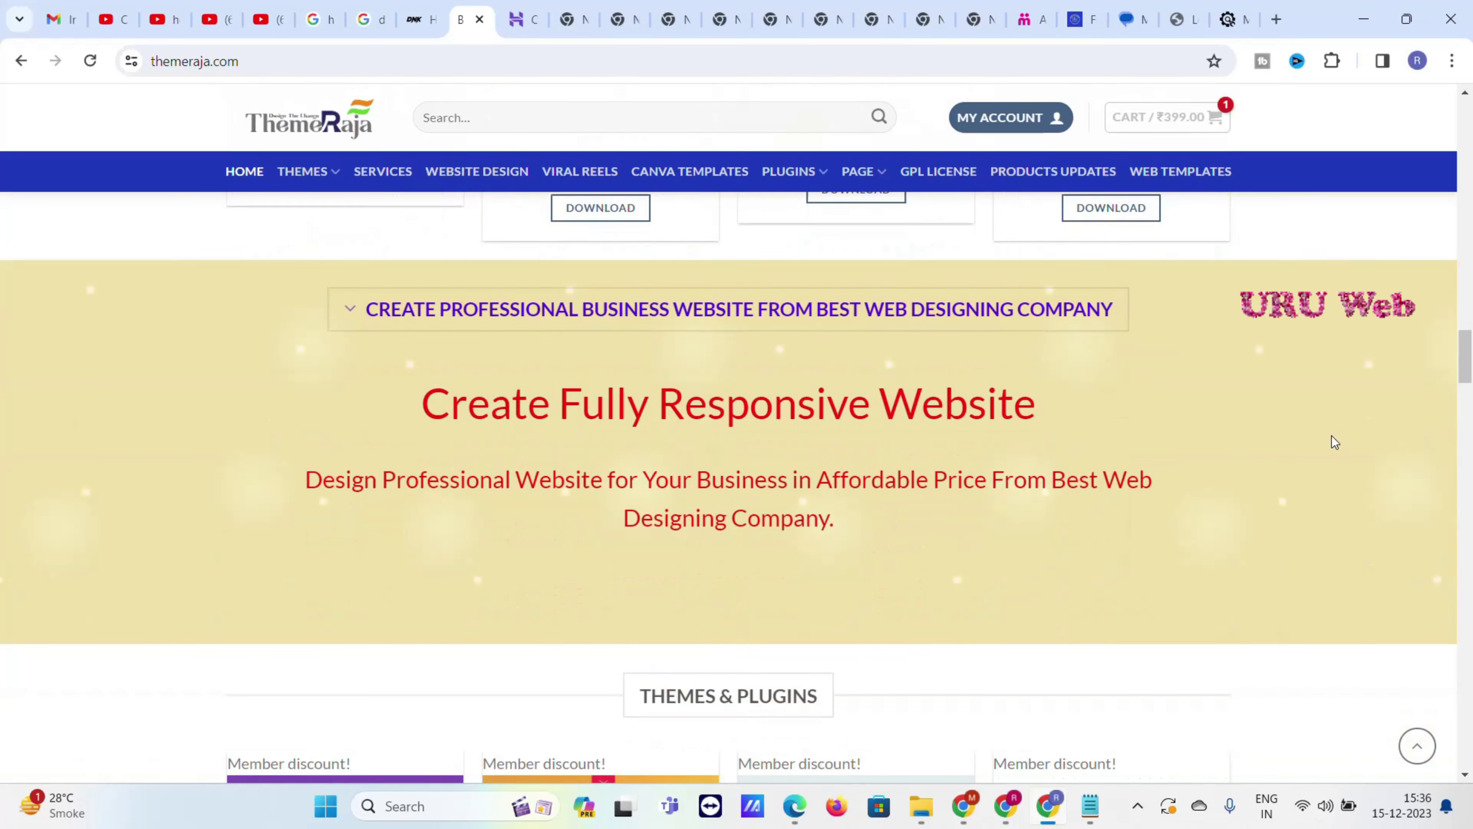
scroll(1047, 428, down, 5)
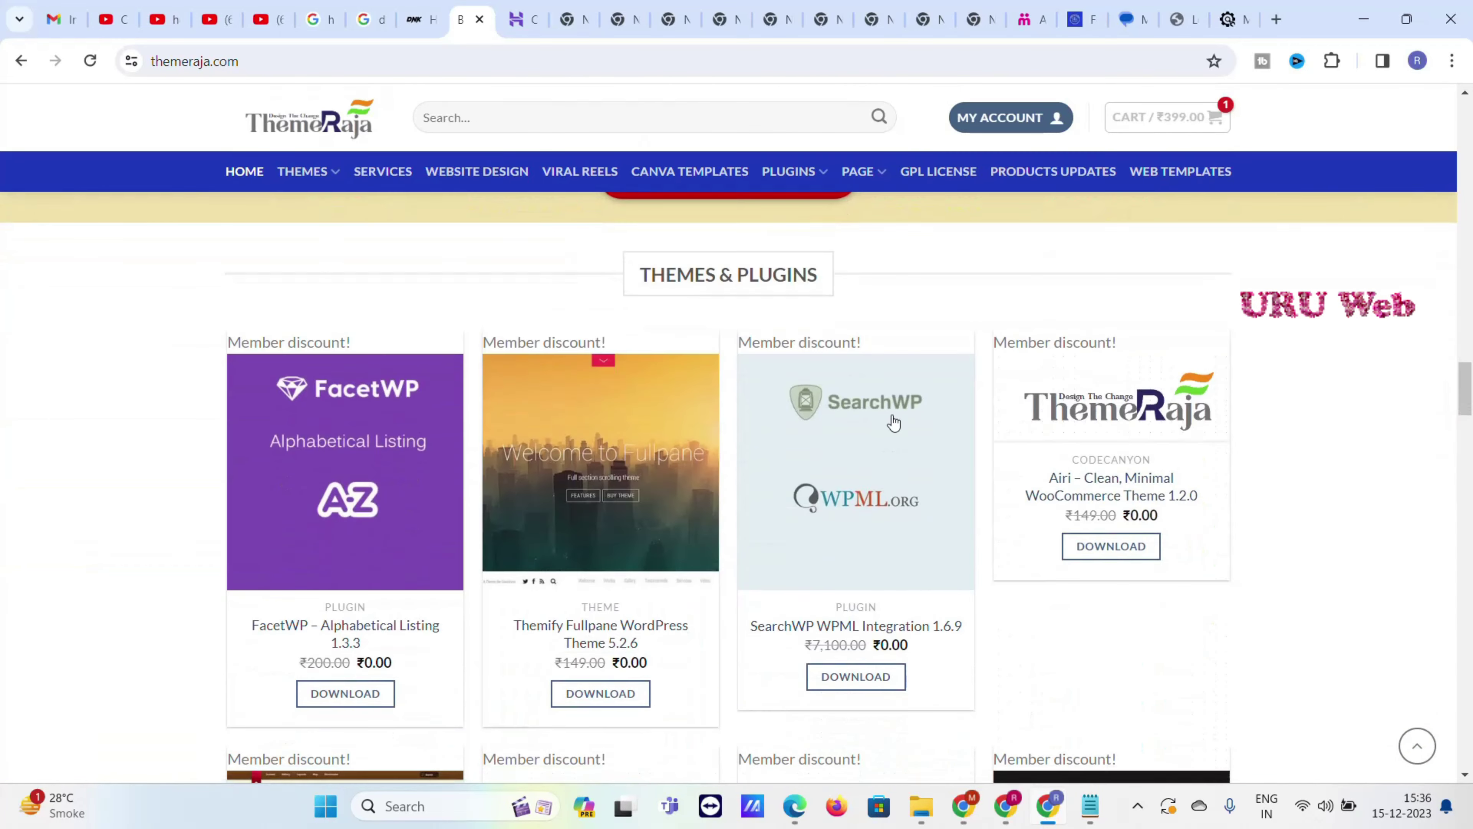
scroll(395, 589, down, 1)
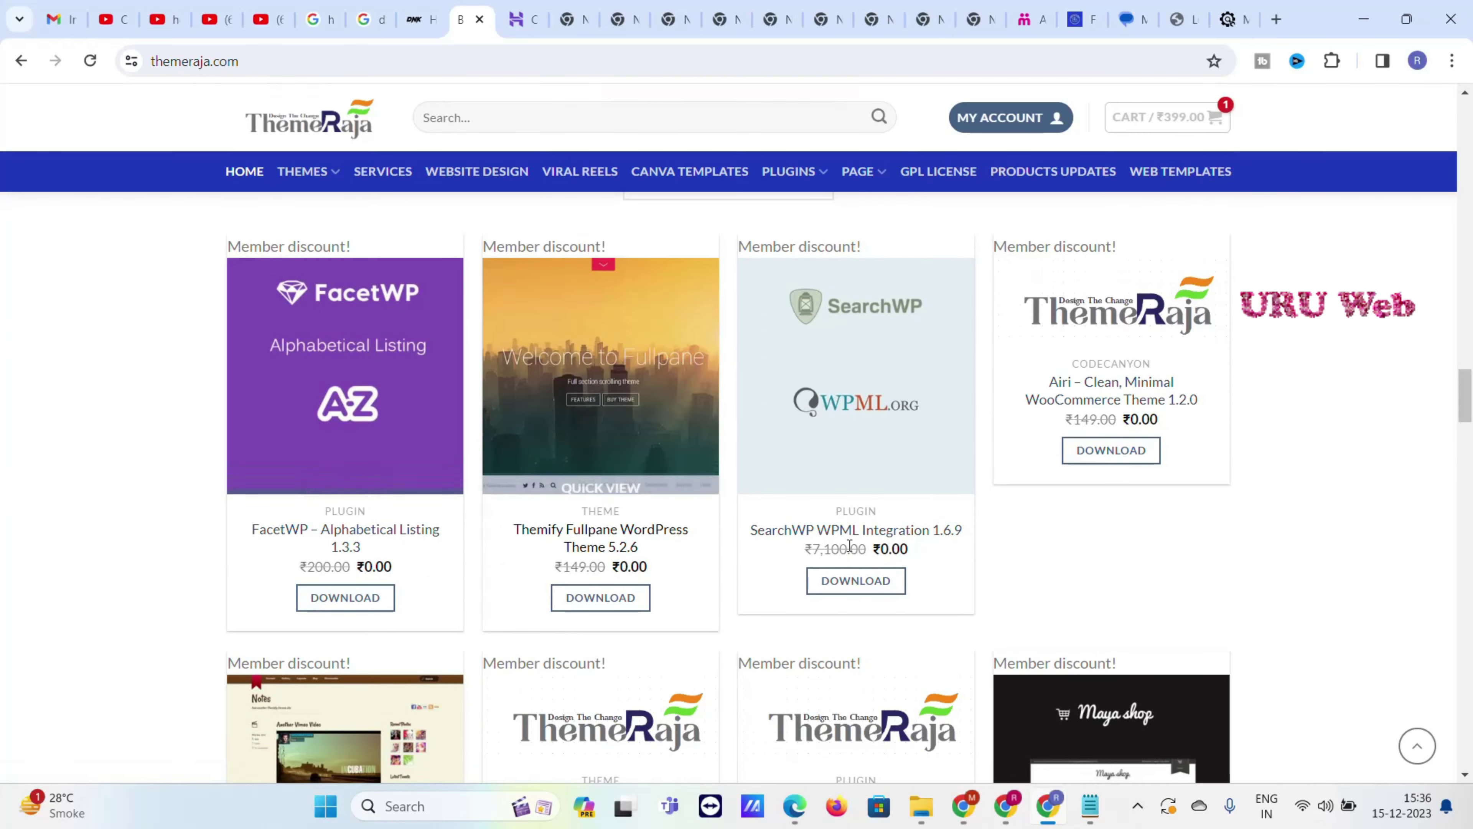
mouse_move(1009, 142)
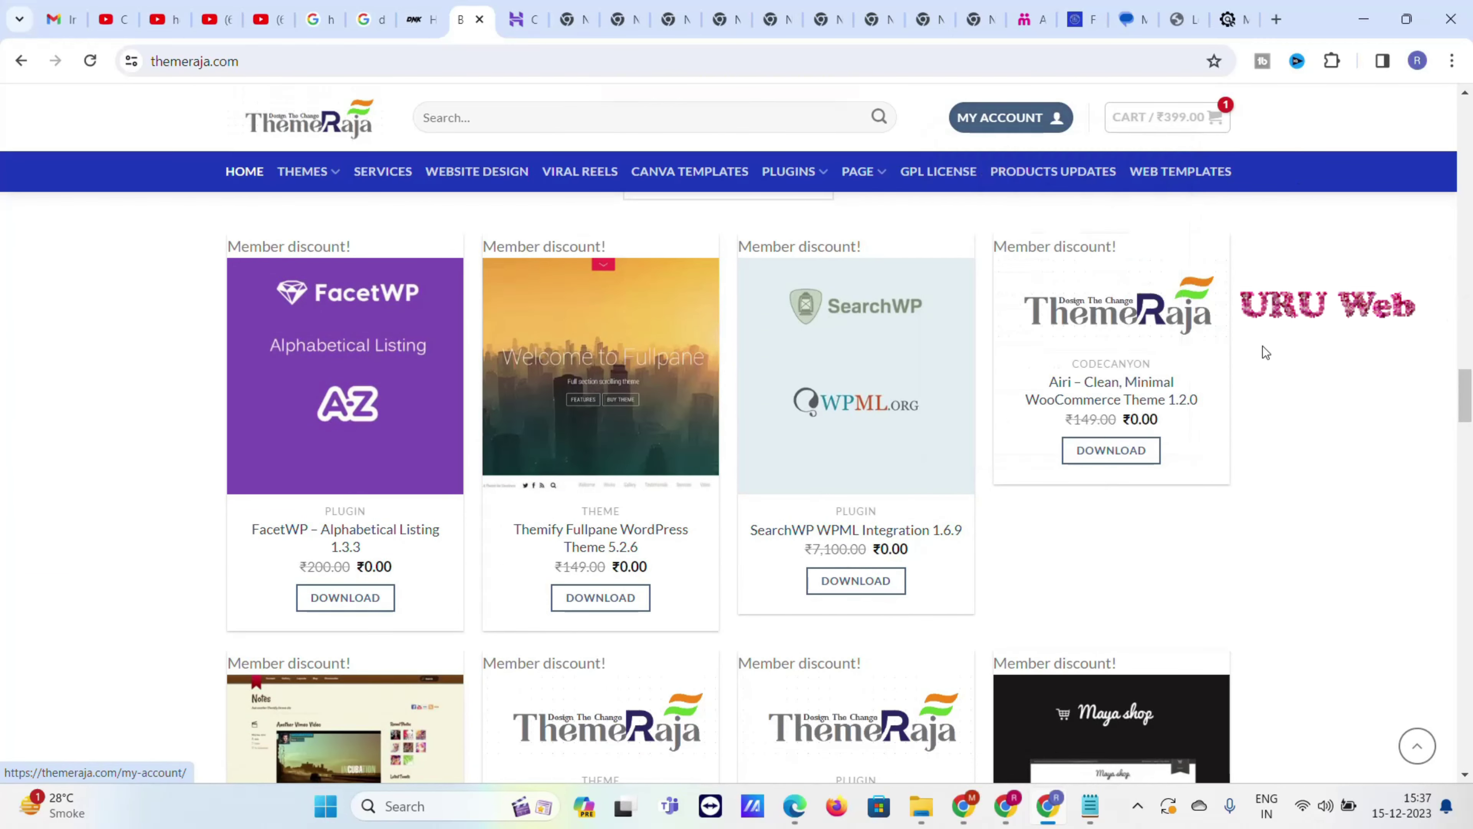
scroll(671, 471, down, 4)
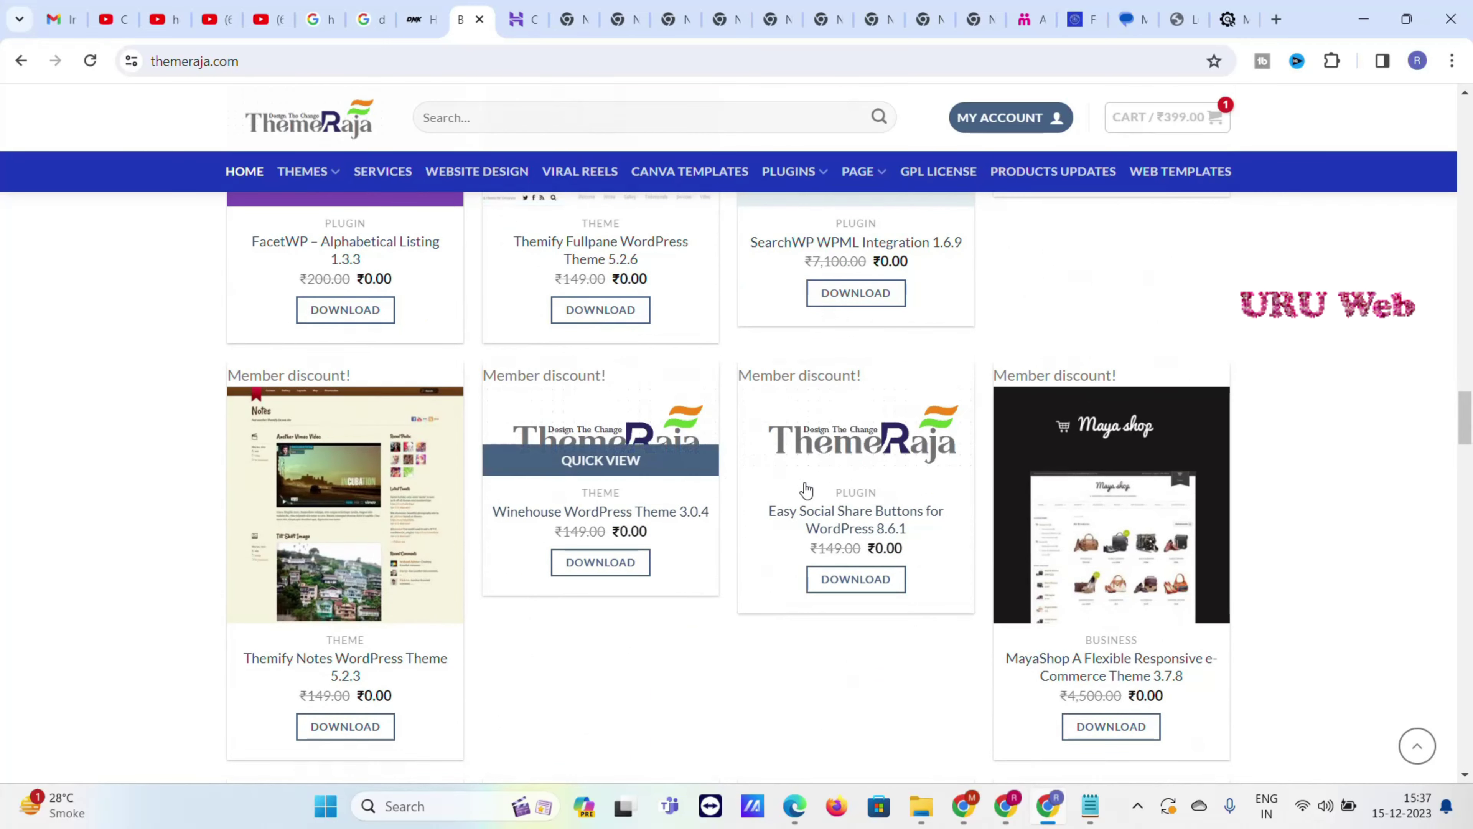
scroll(824, 490, down, 4)
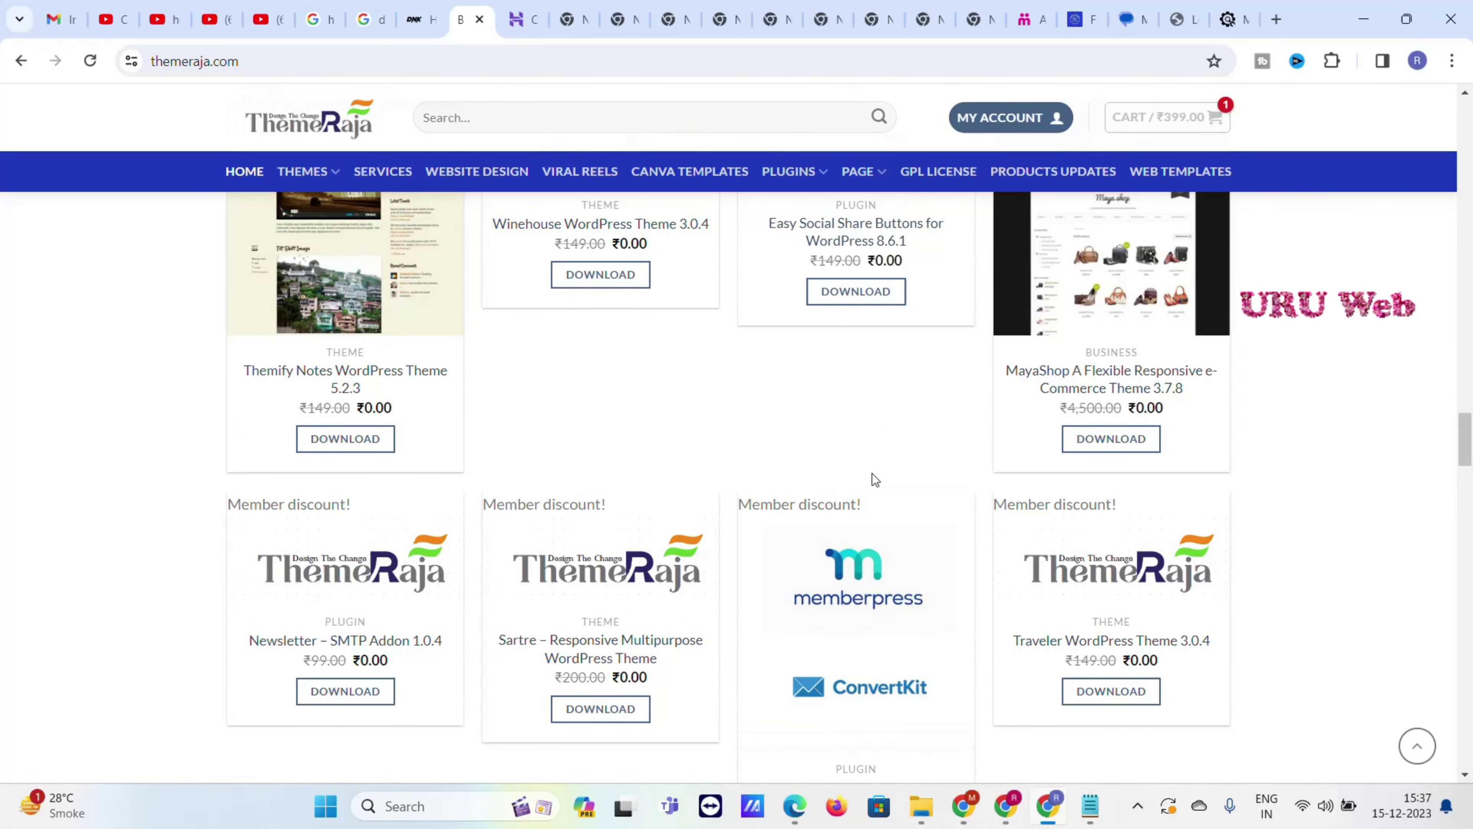
scroll(875, 479, down, 4)
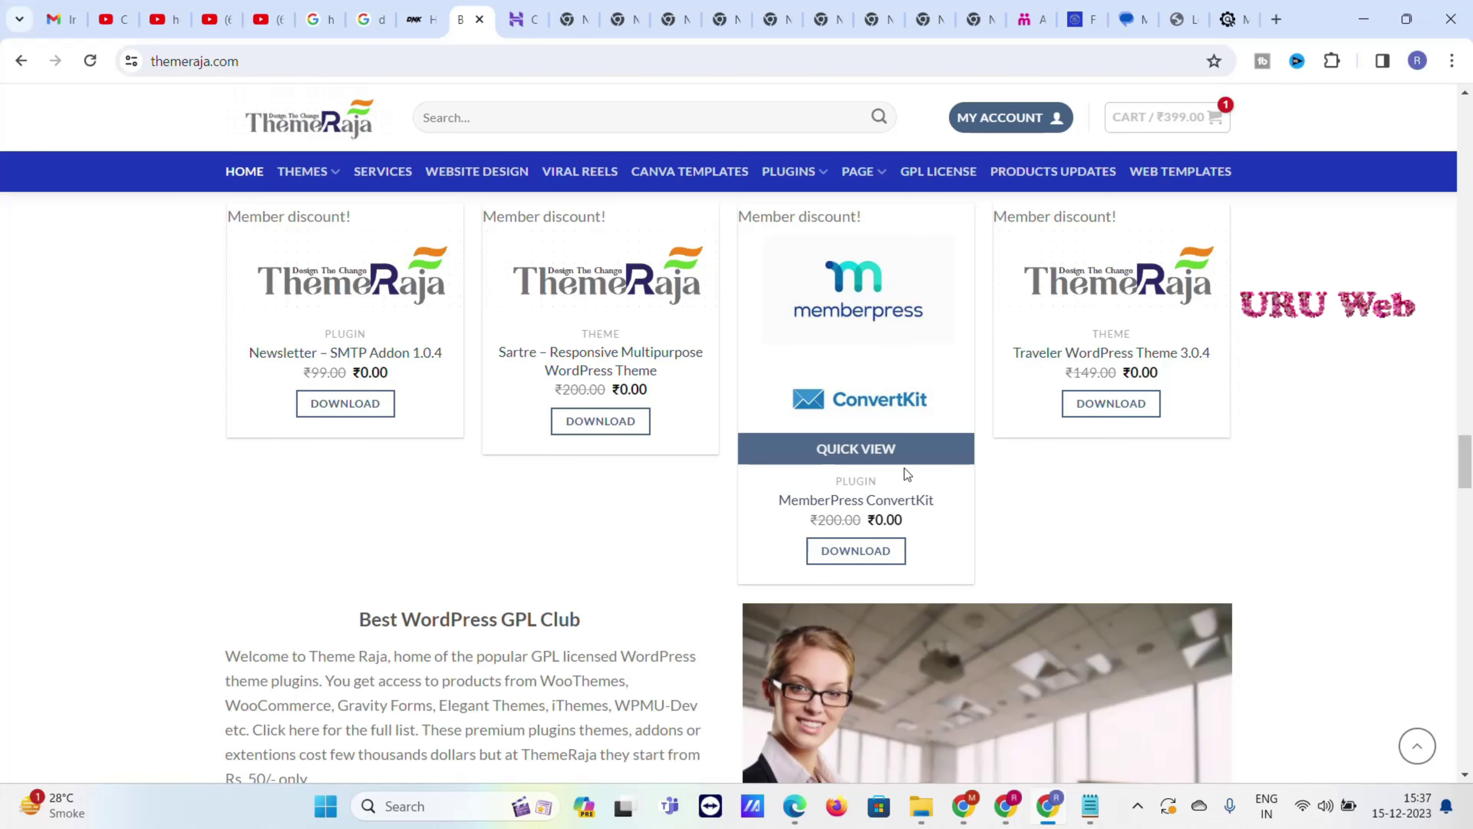
scroll(906, 473, down, 10)
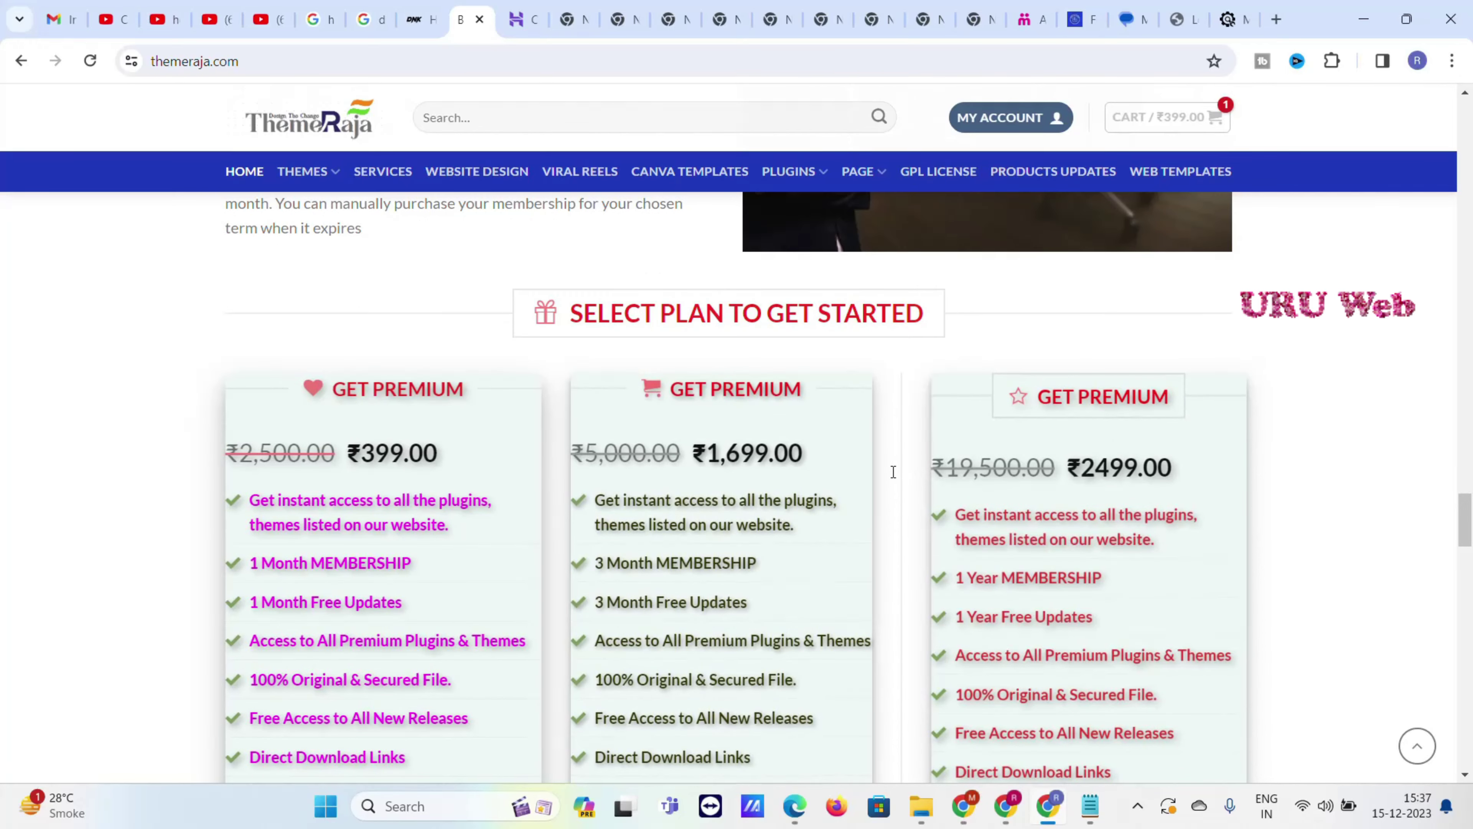
scroll(894, 473, down, 4)
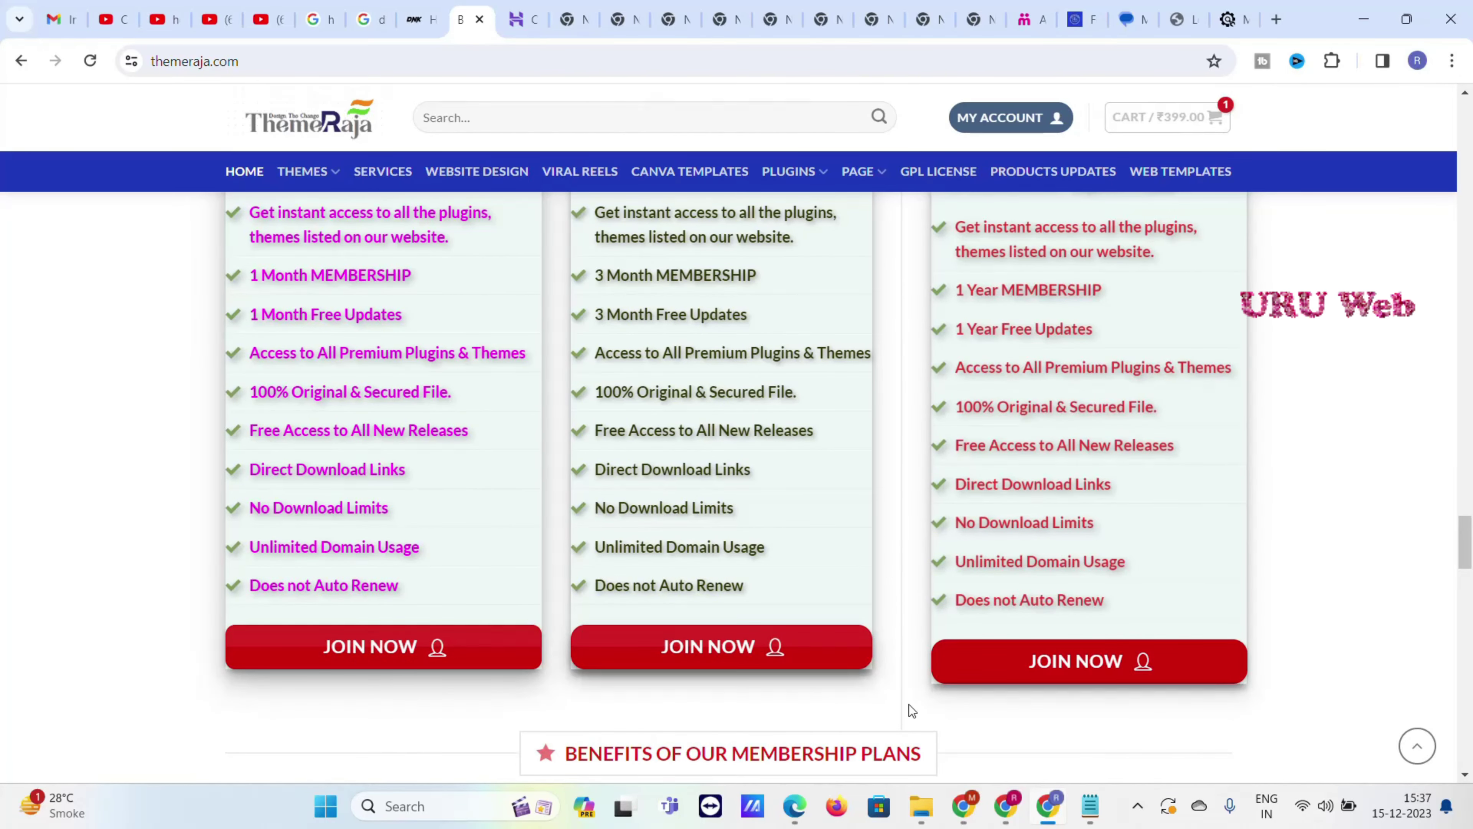
click(1007, 807)
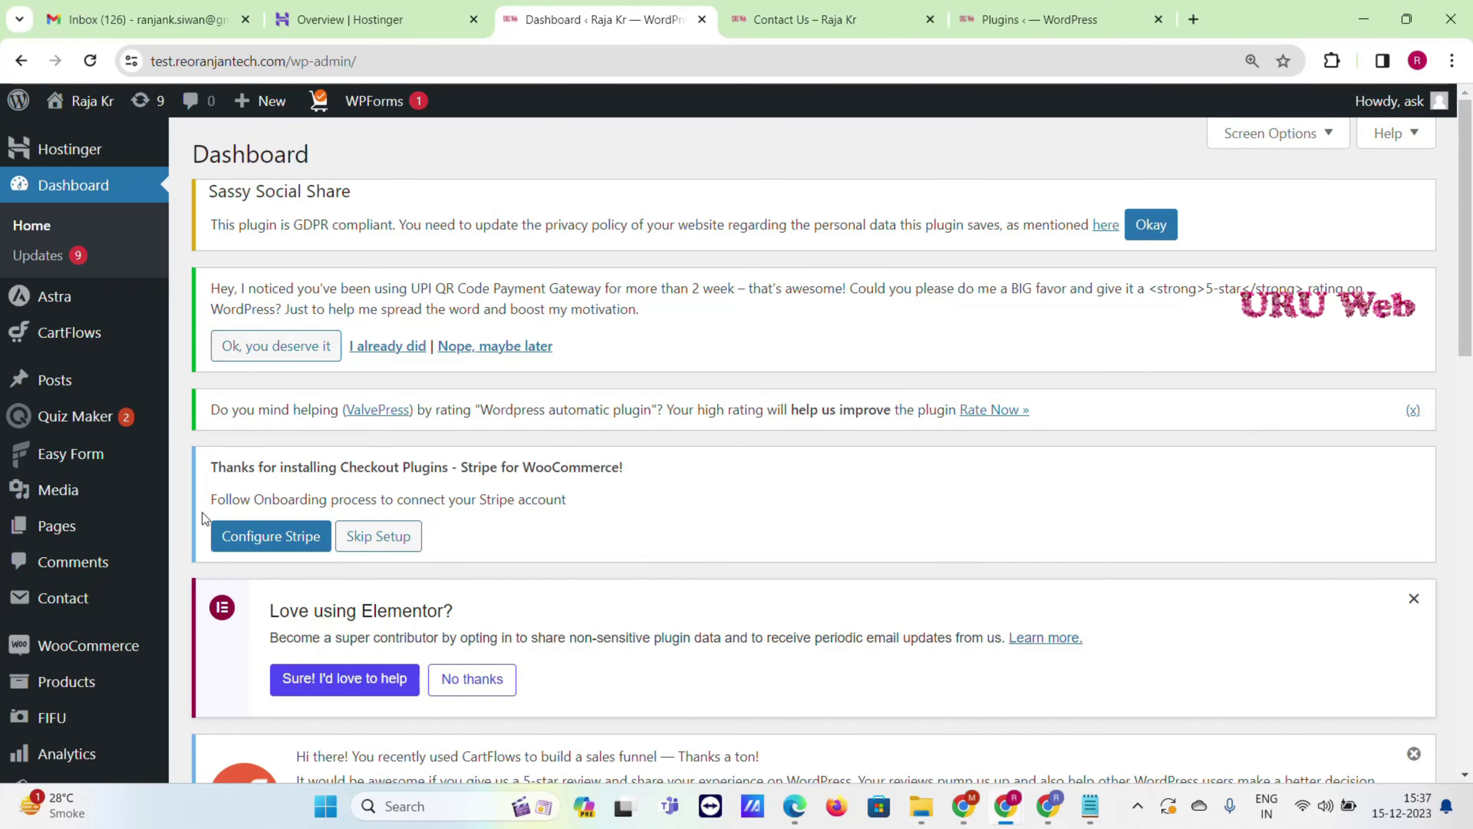
Keep Indian rupee (₹) as the store currency, with the symbol on the left
mouse_move(132, 641)
scroll(116, 563, down, 2)
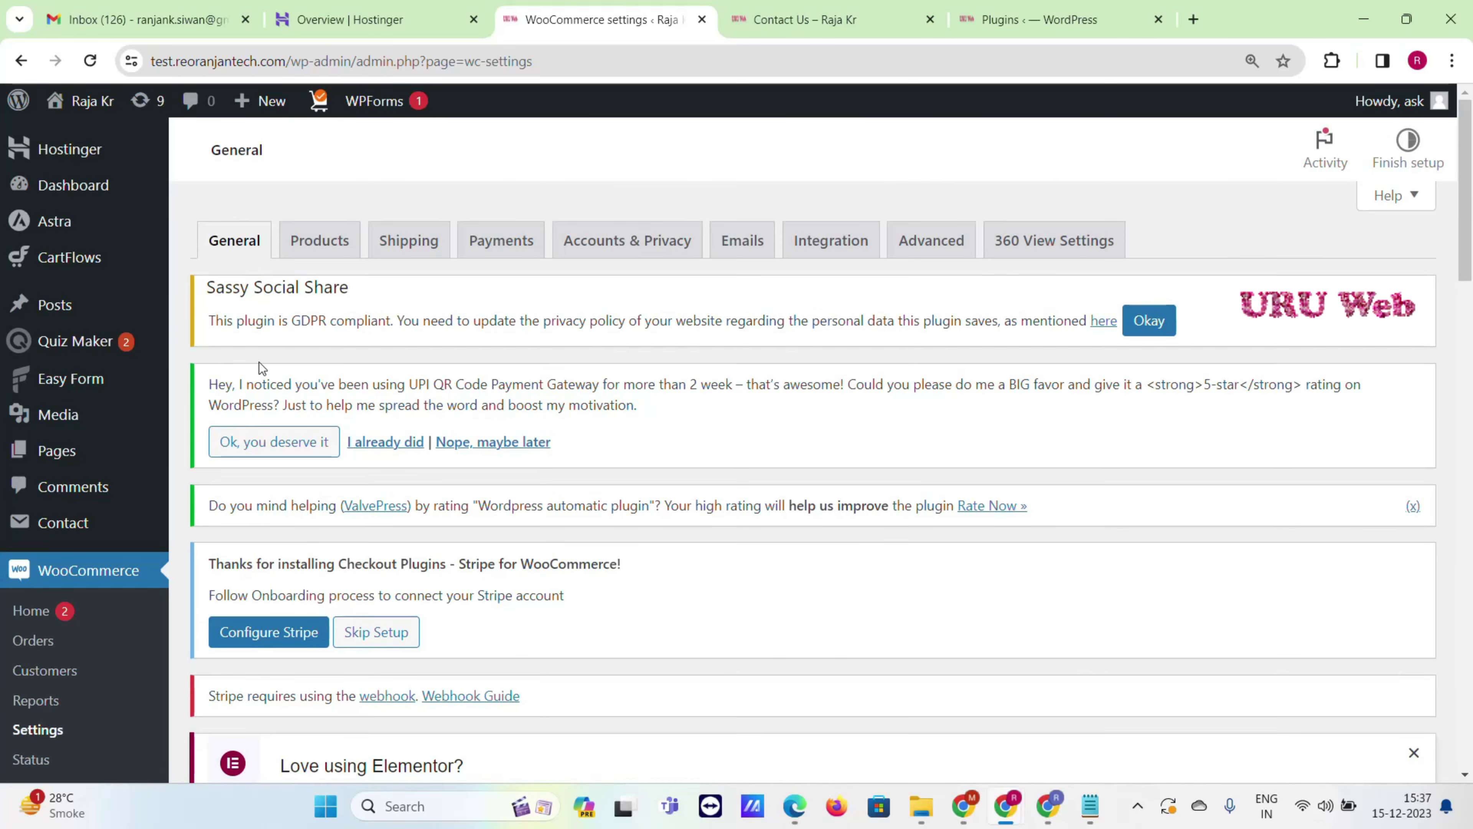
scroll(524, 320, down, 12)
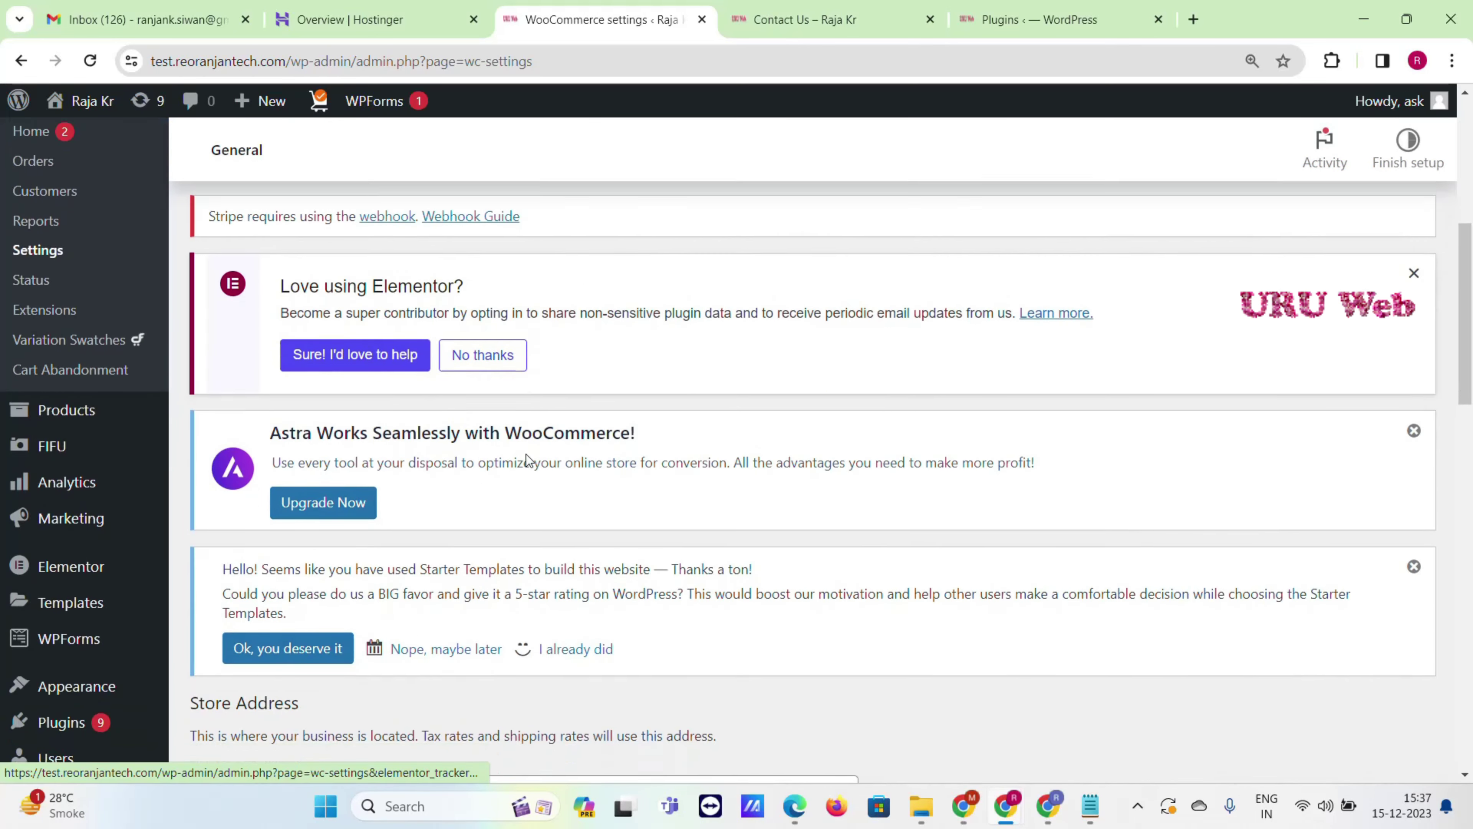
scroll(752, 316, down, 3)
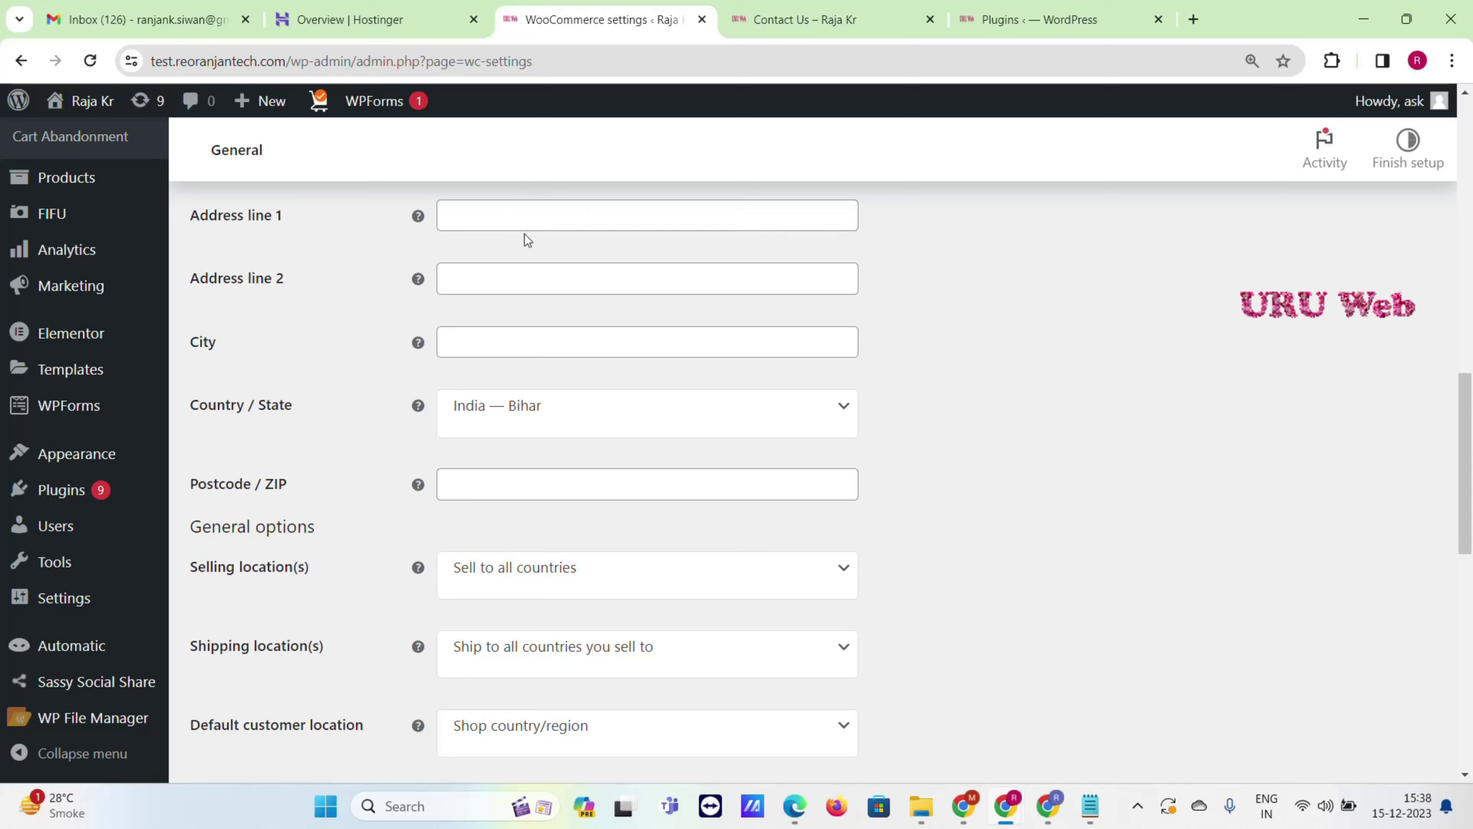
scroll(575, 239, down, 12)
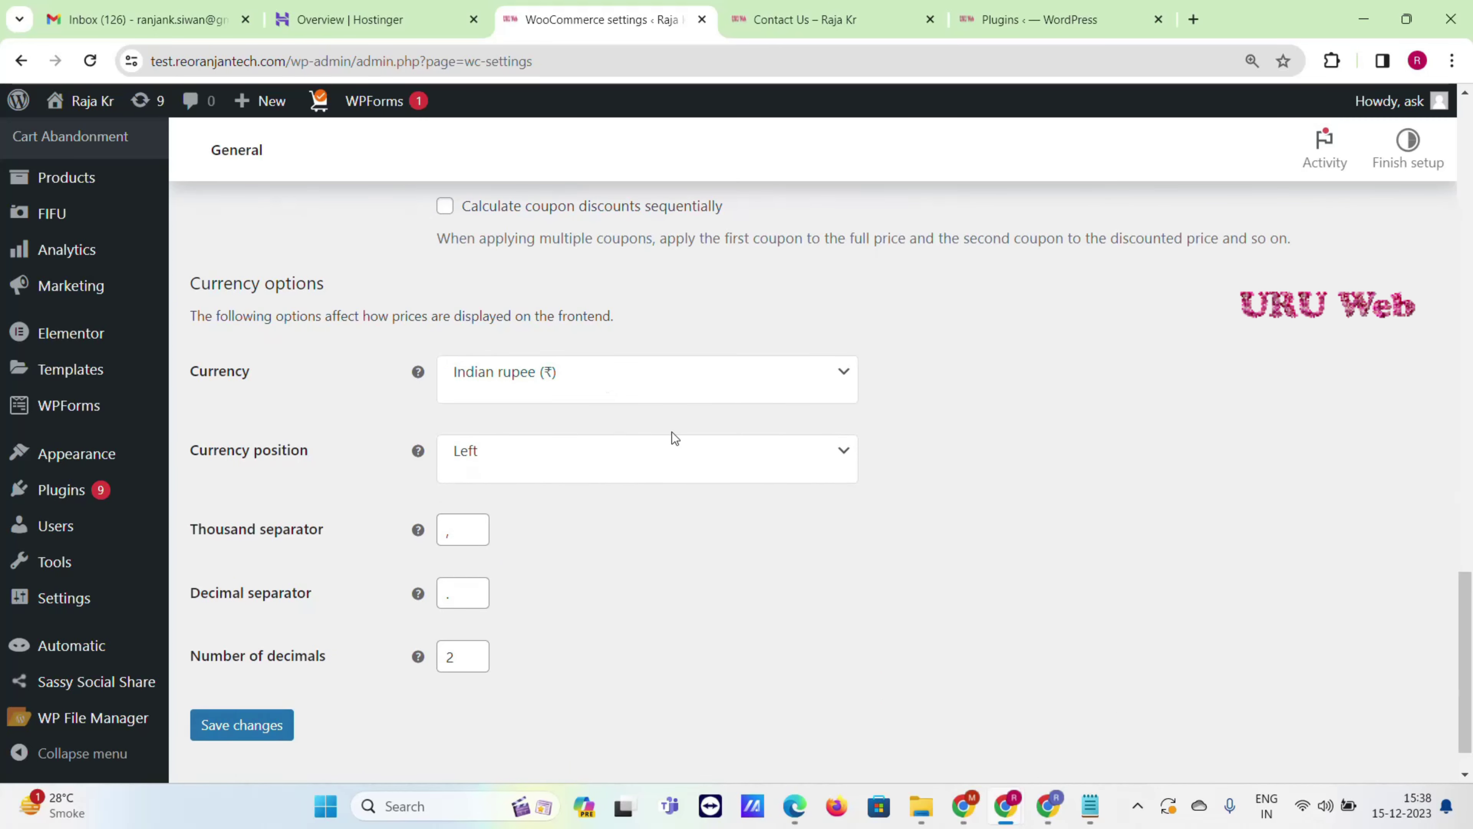
click(561, 477)
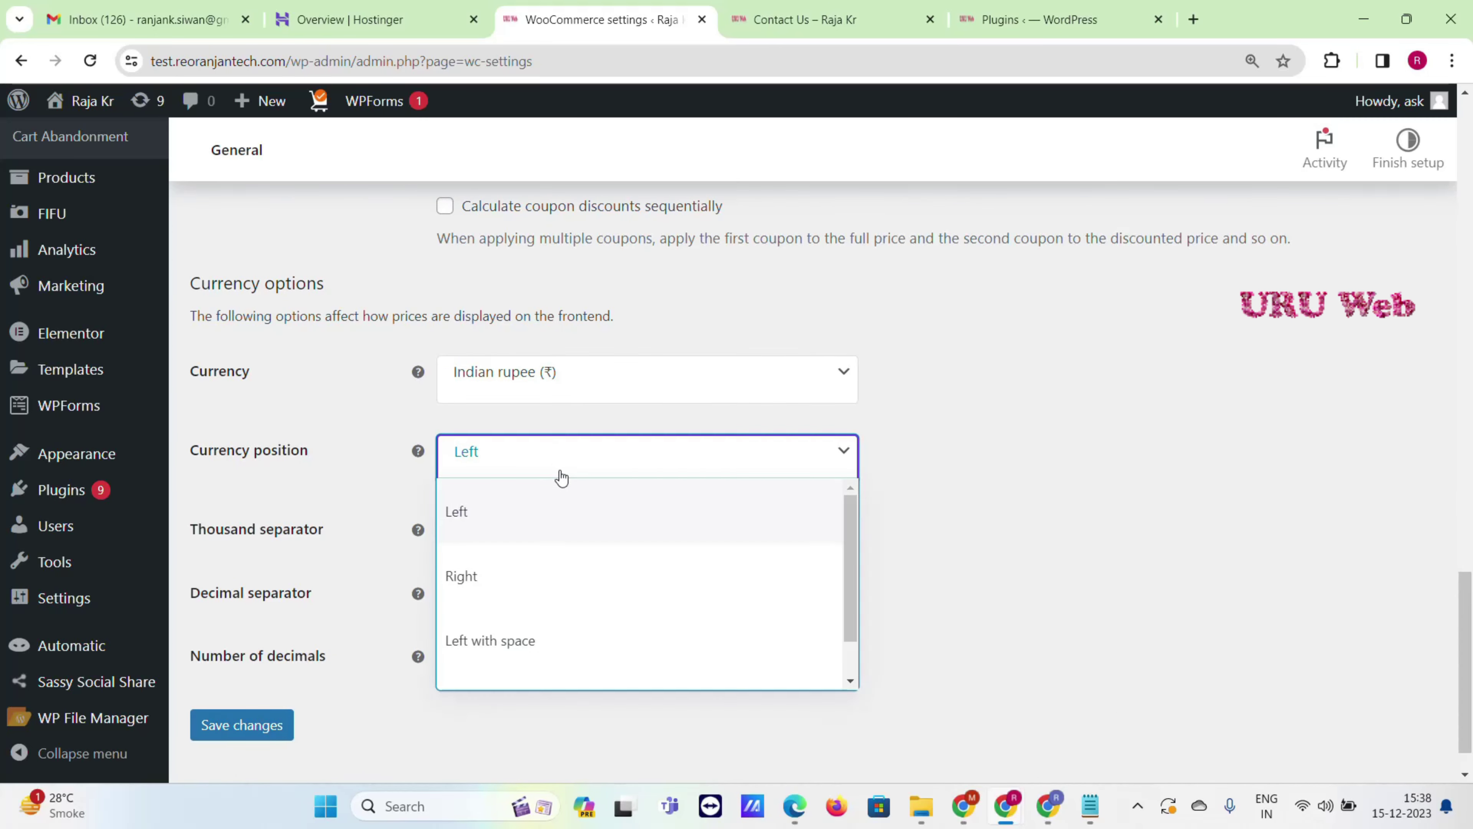
click(612, 374)
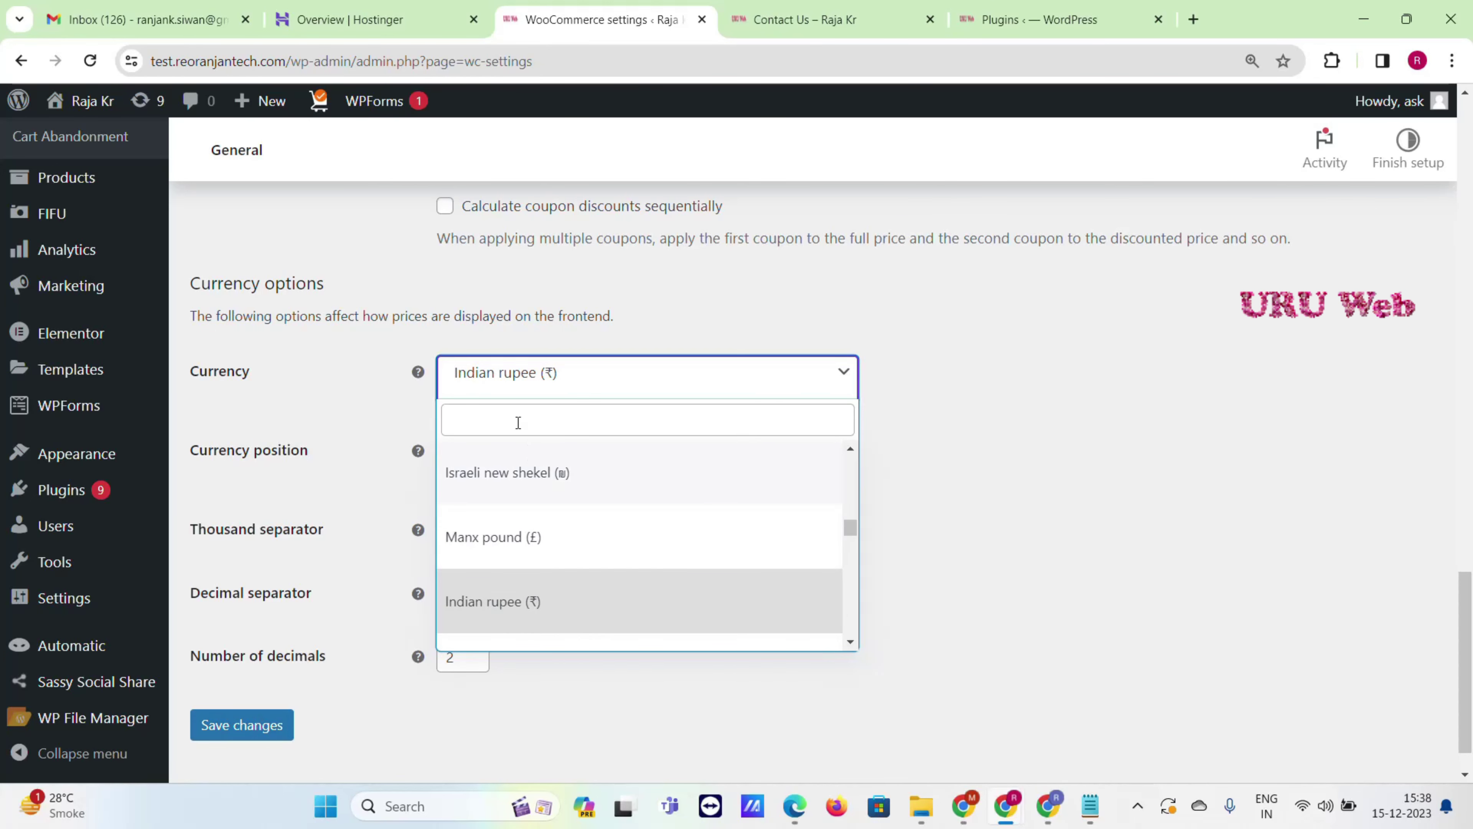
click(937, 394)
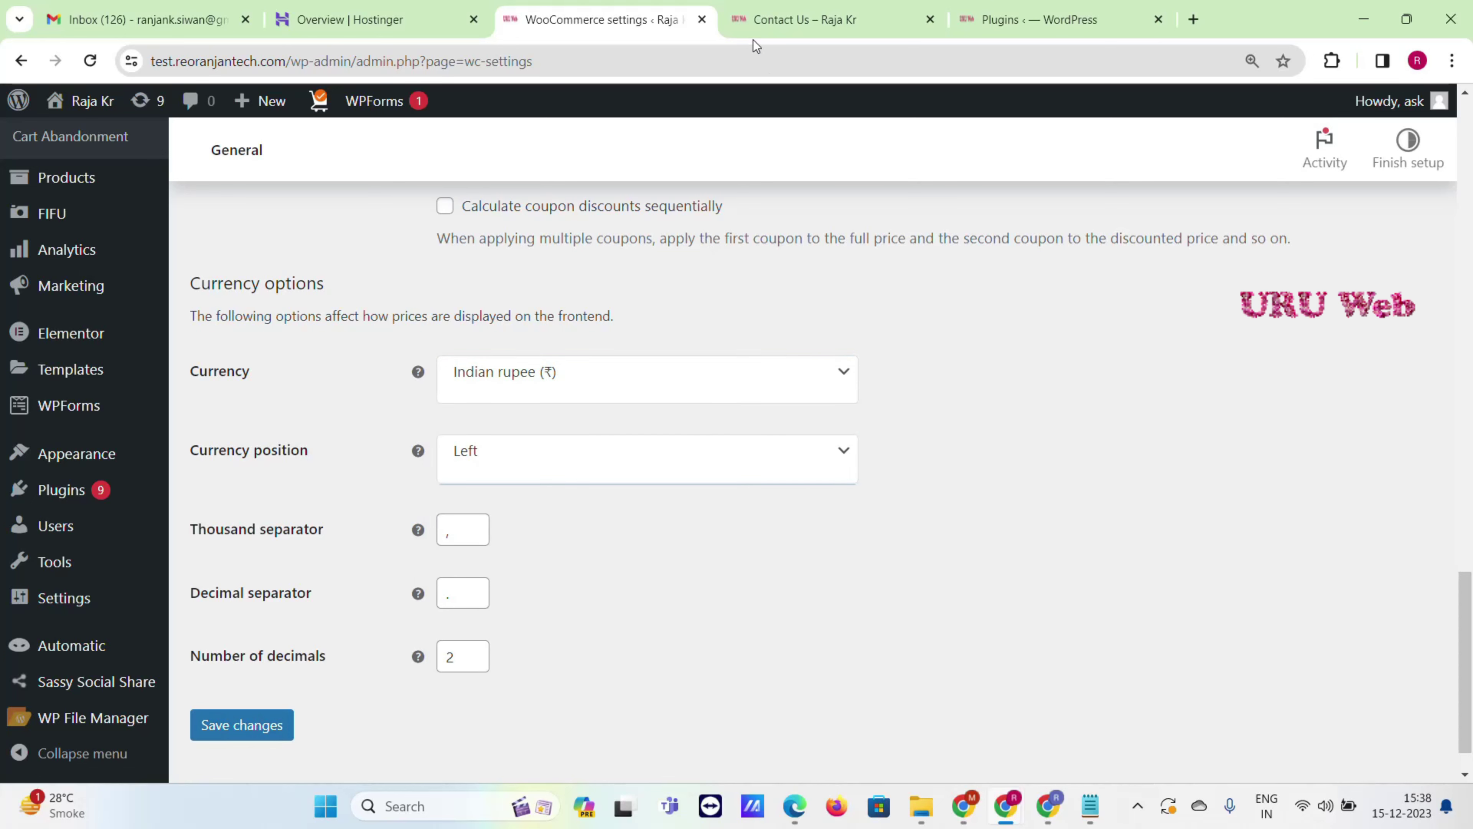
click(516, 452)
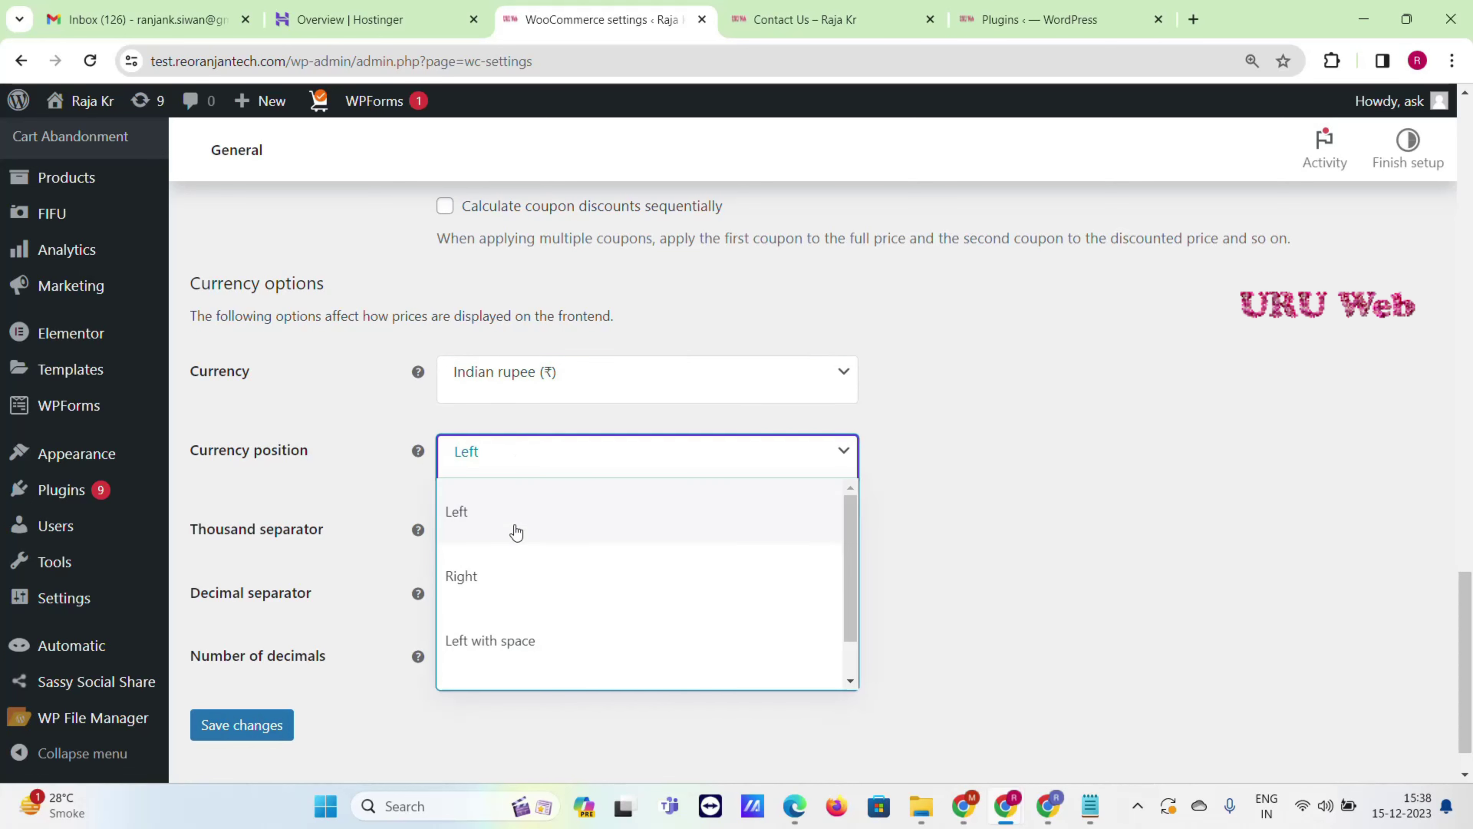
click(1091, 453)
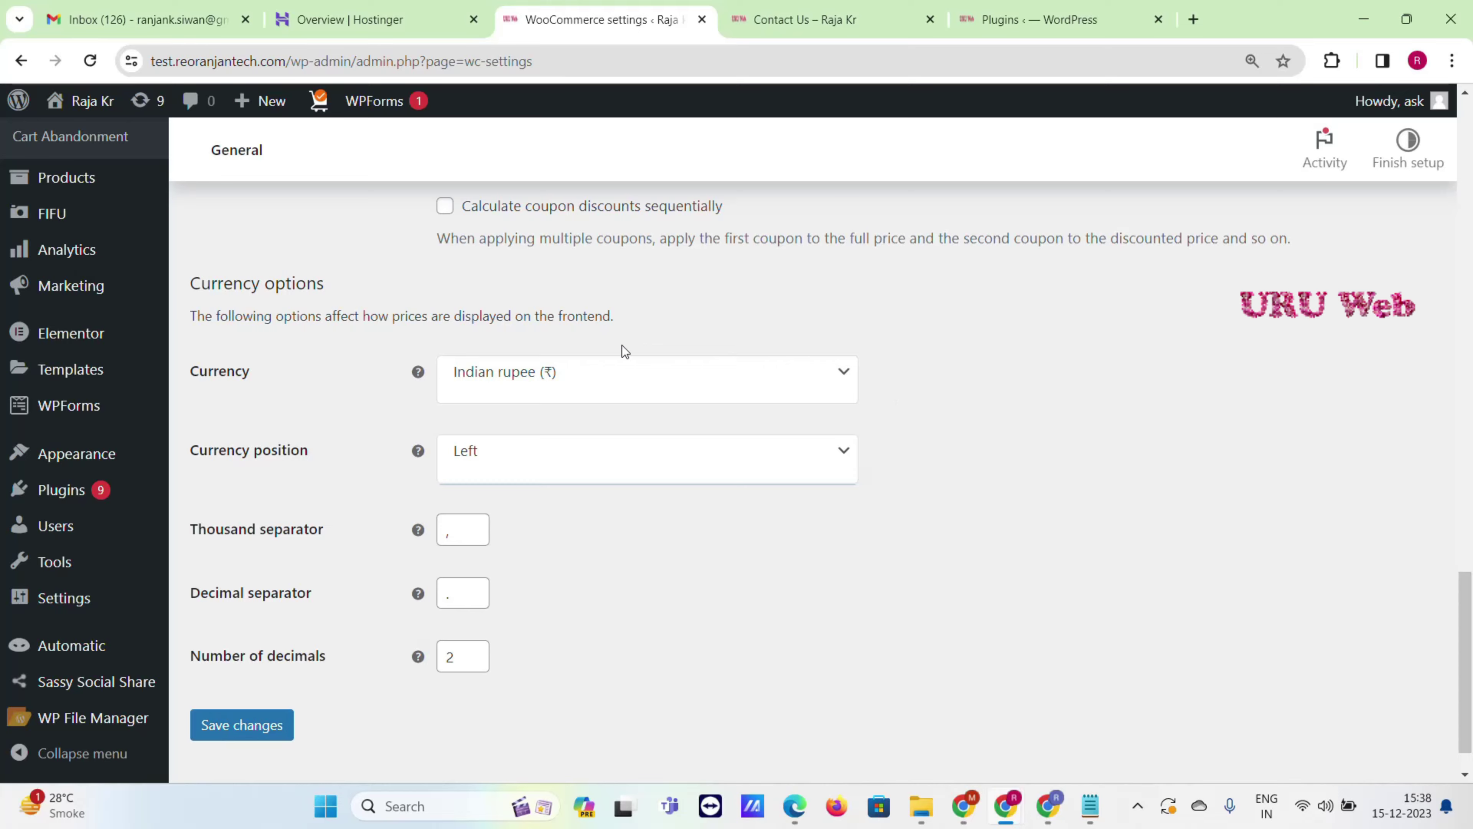
scroll(622, 346, up, 20)
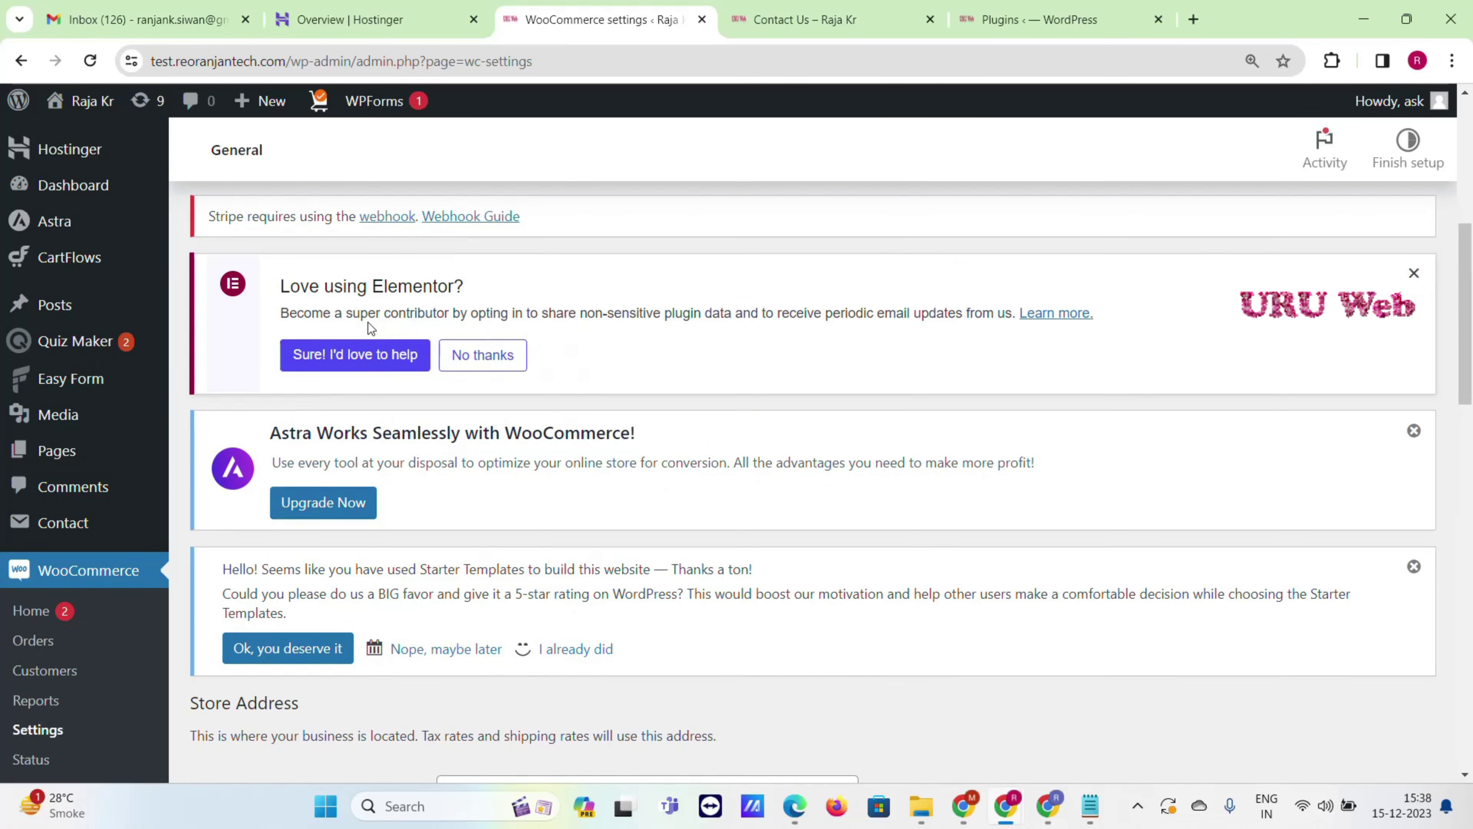
scroll(369, 322, up, 5)
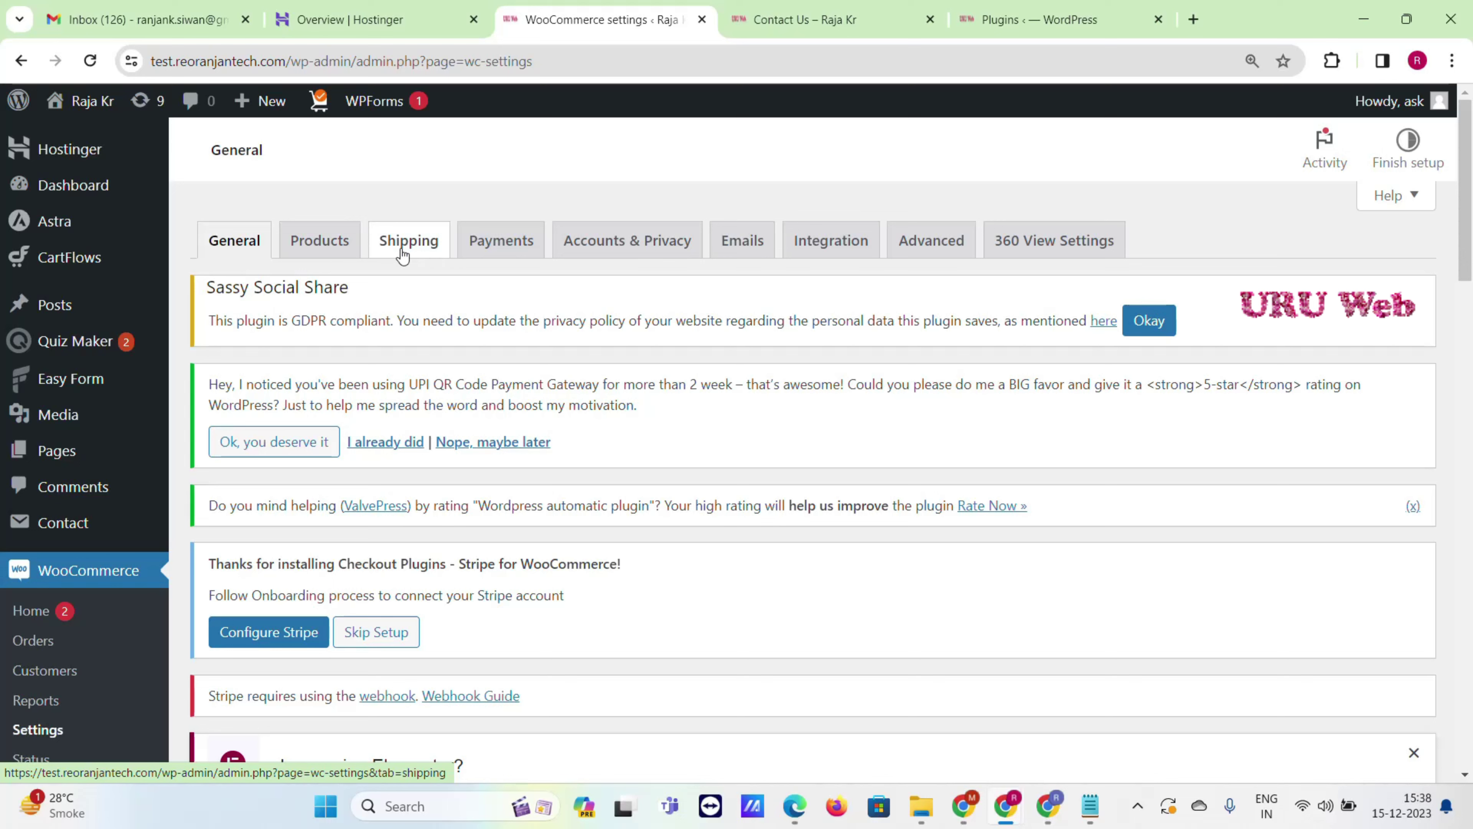
Review the Payments methods and toggle Cash on delivery, leaving bank transfer, COD, Razorpay and UPI QR enabled
click(520, 251)
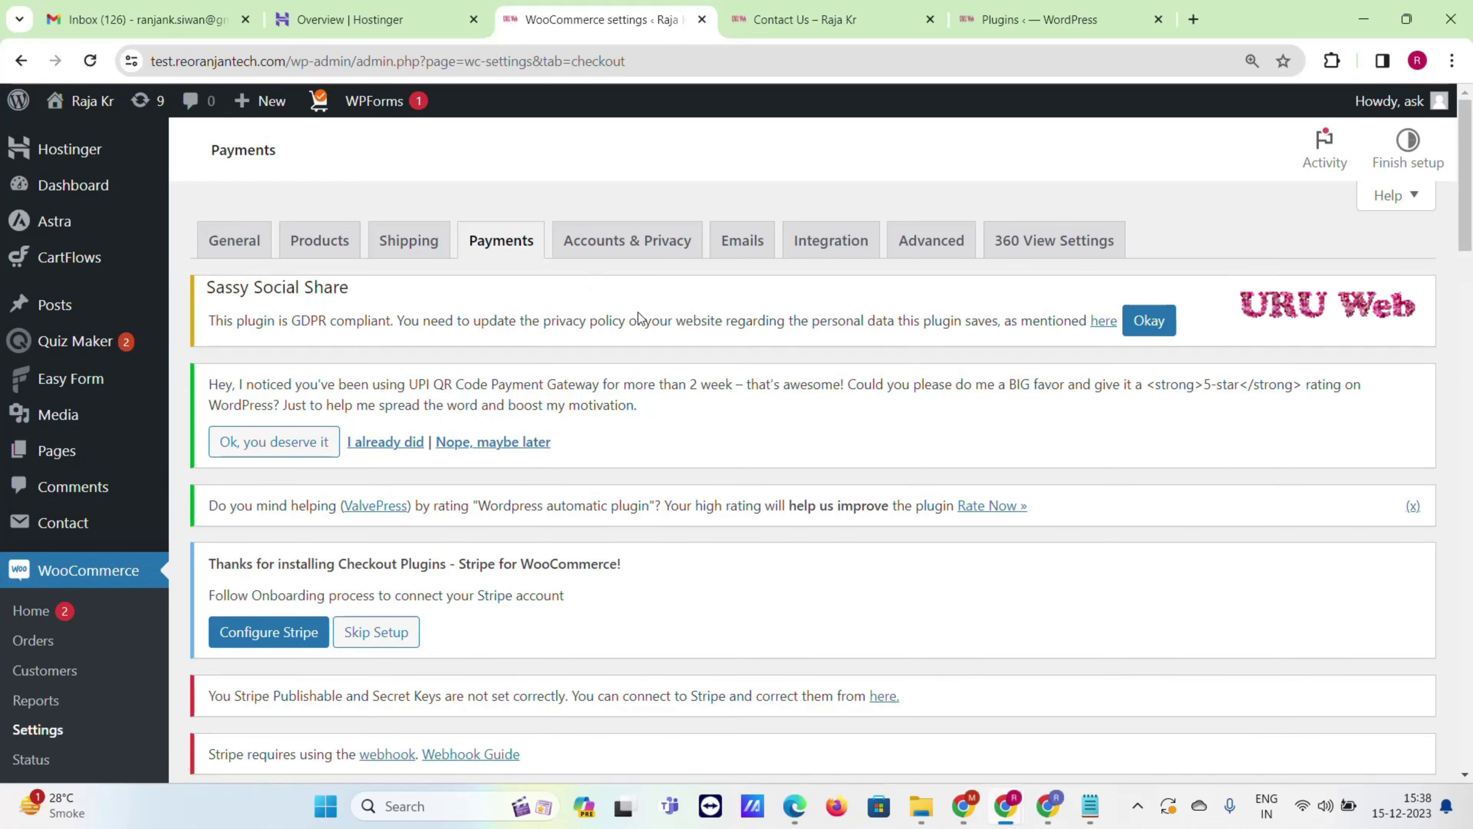
scroll(650, 319, down, 5)
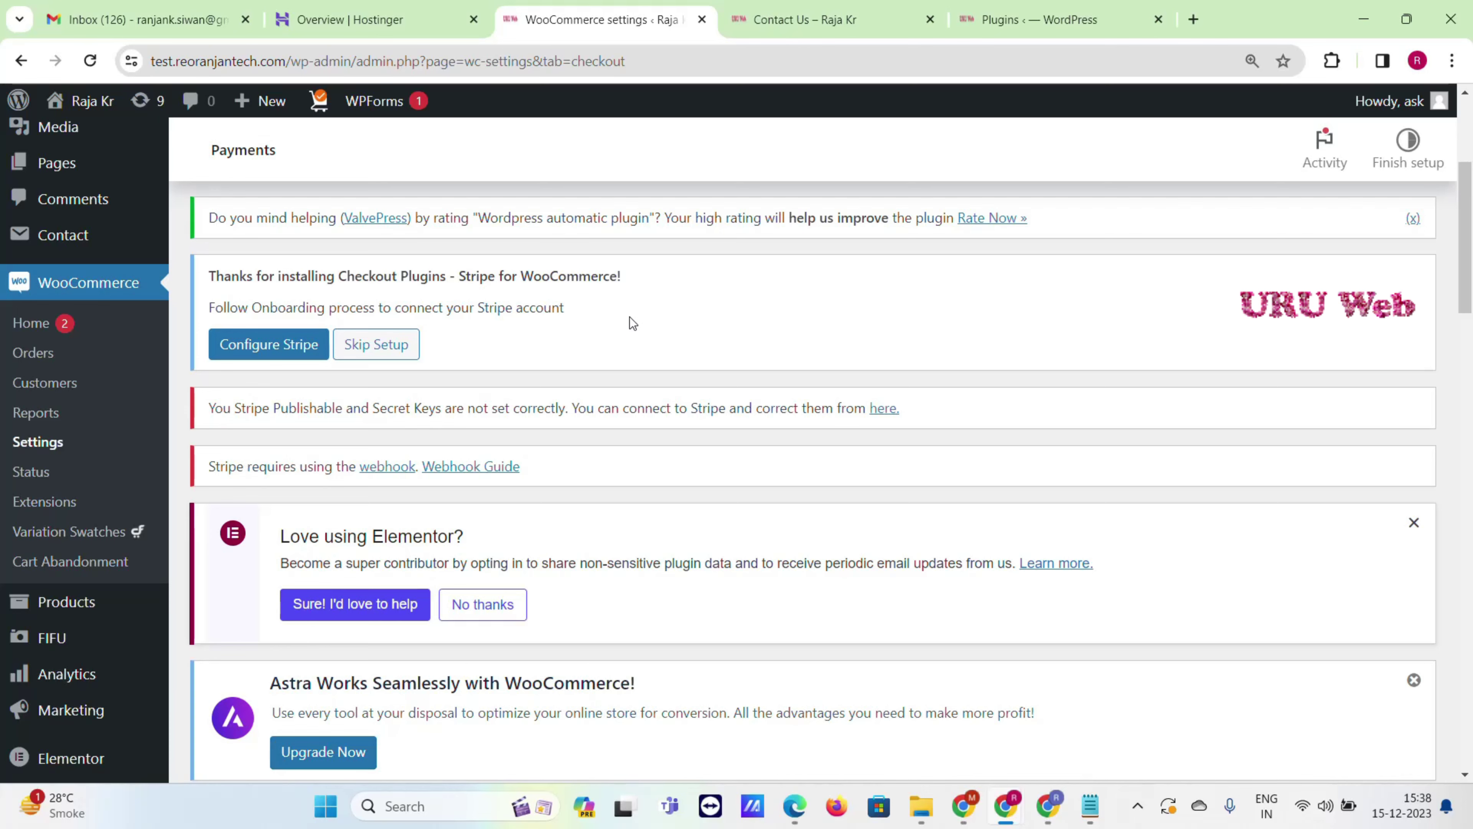
scroll(629, 317, down, 6)
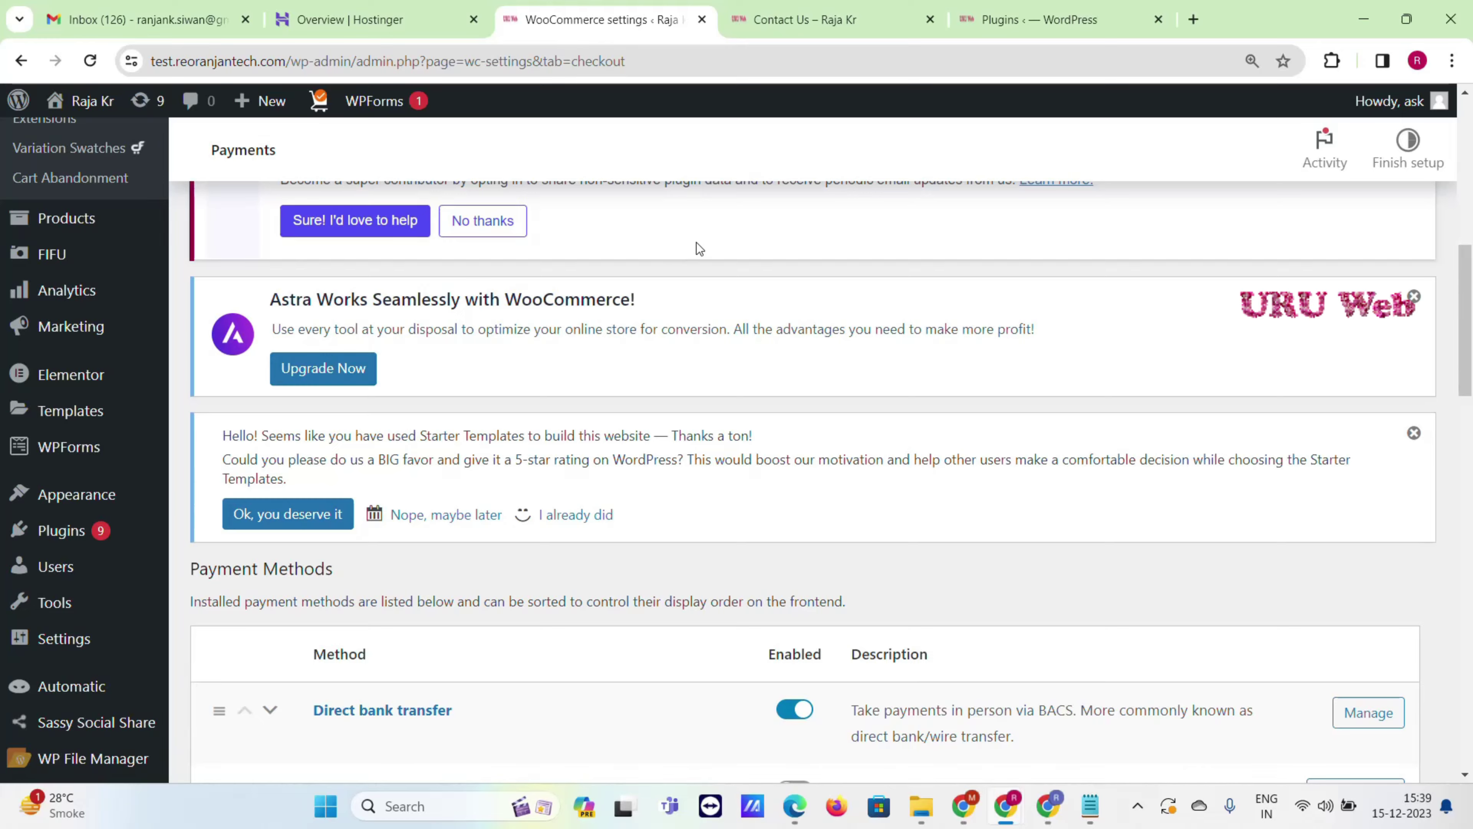
scroll(697, 243, down, 5)
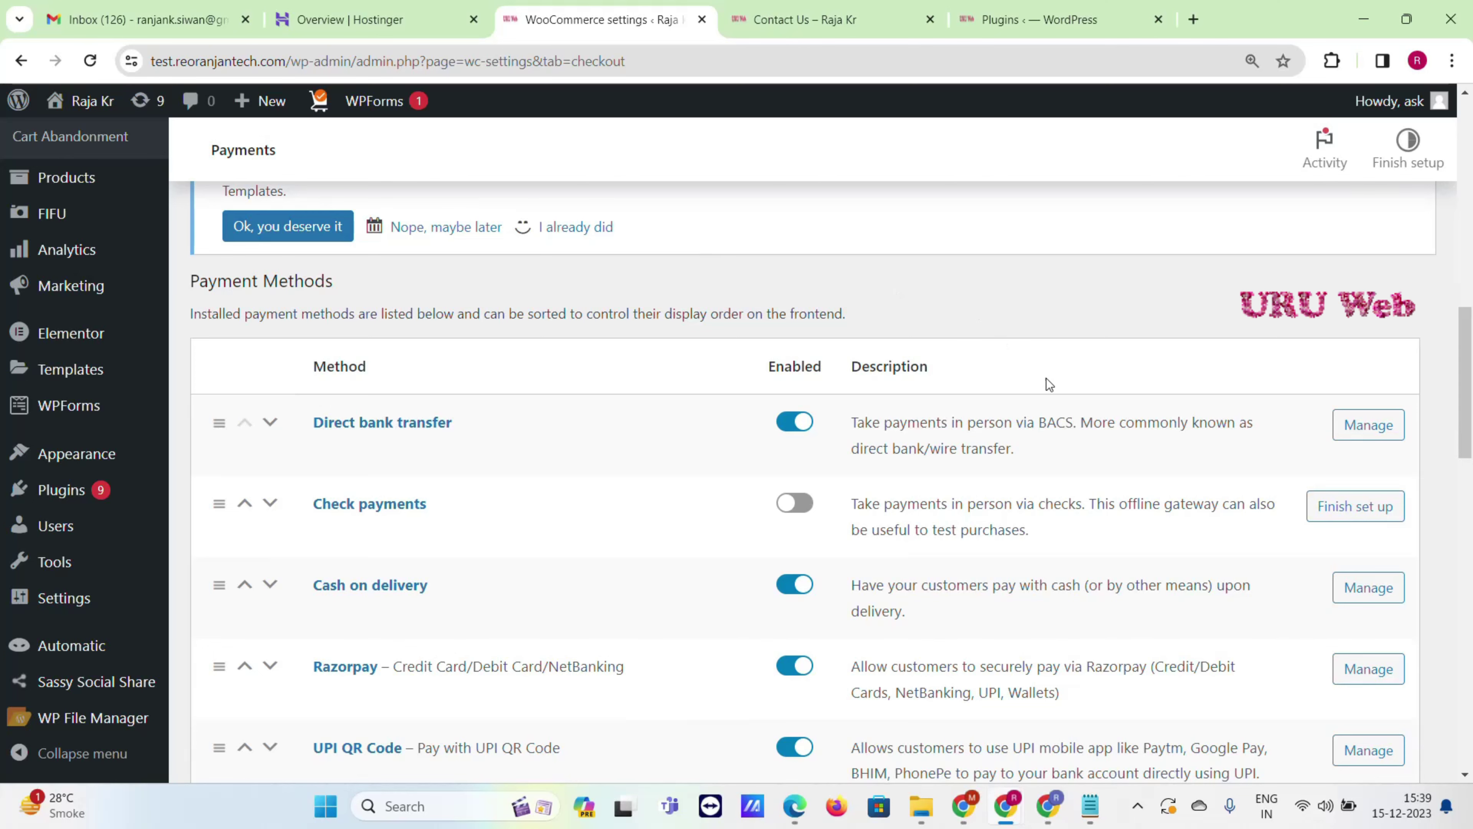
scroll(1048, 379, down, 8)
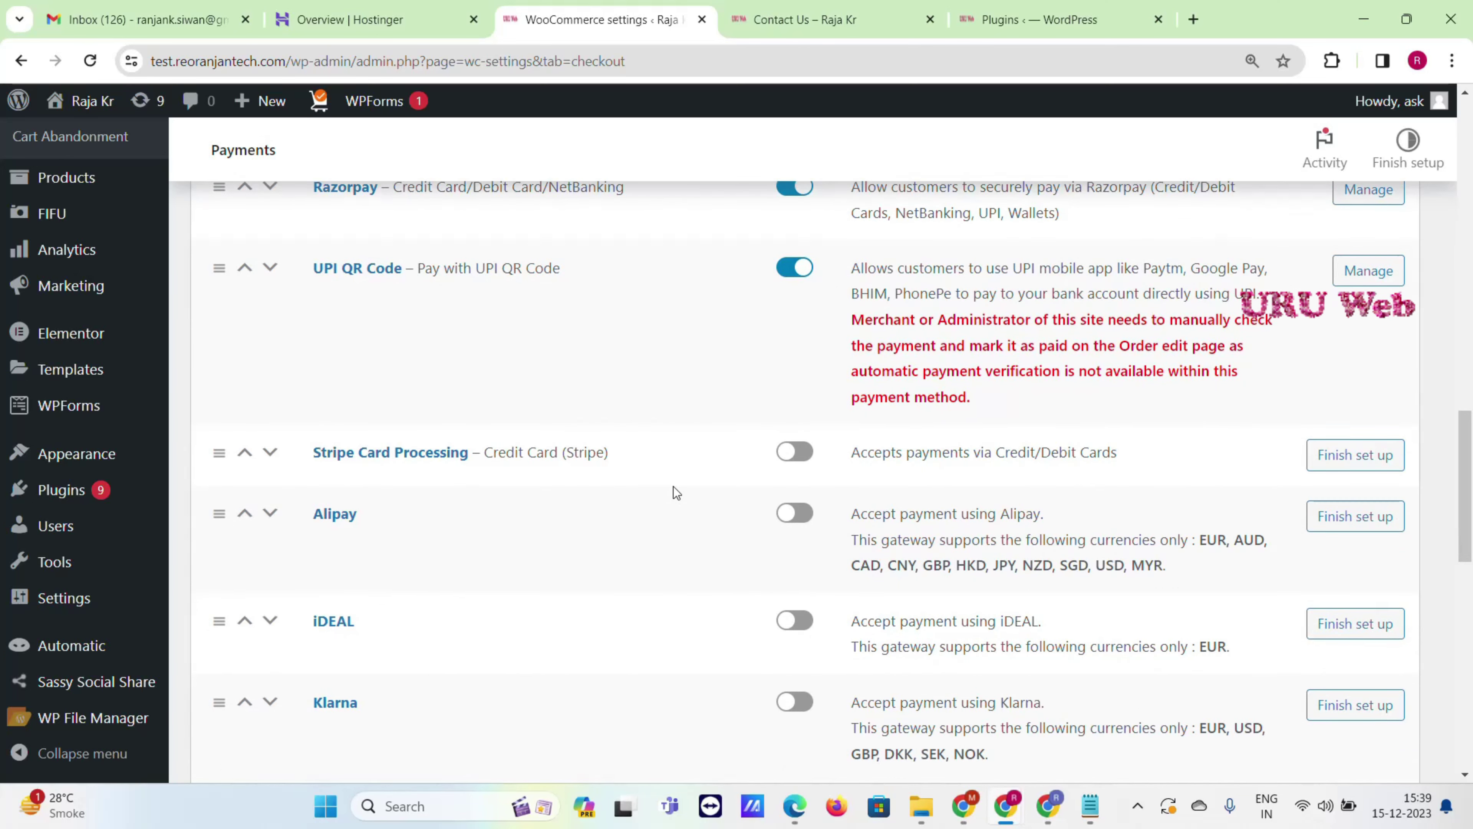
scroll(673, 490, down, 6)
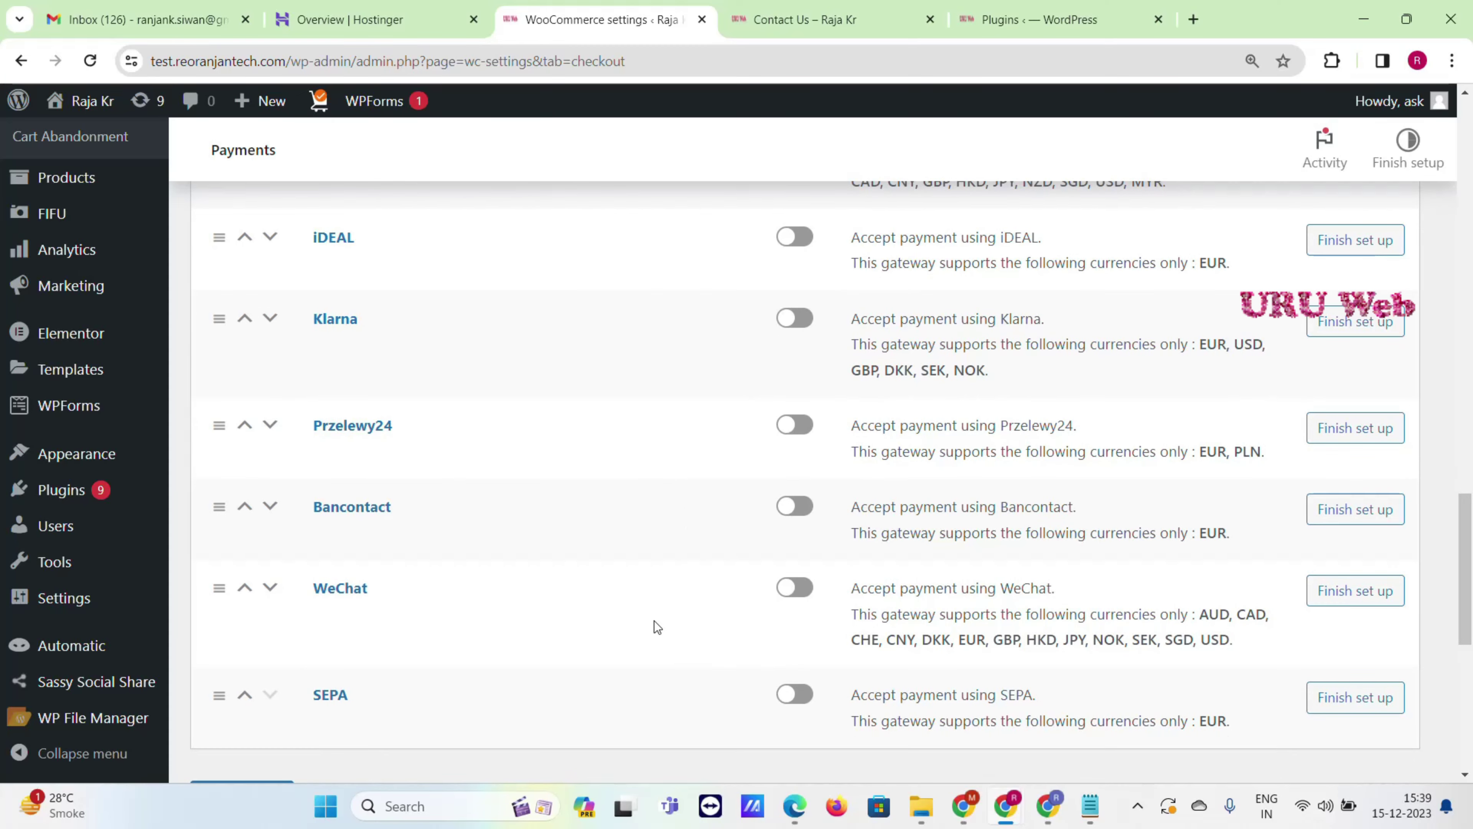
scroll(595, 275, up, 10)
click(794, 297)
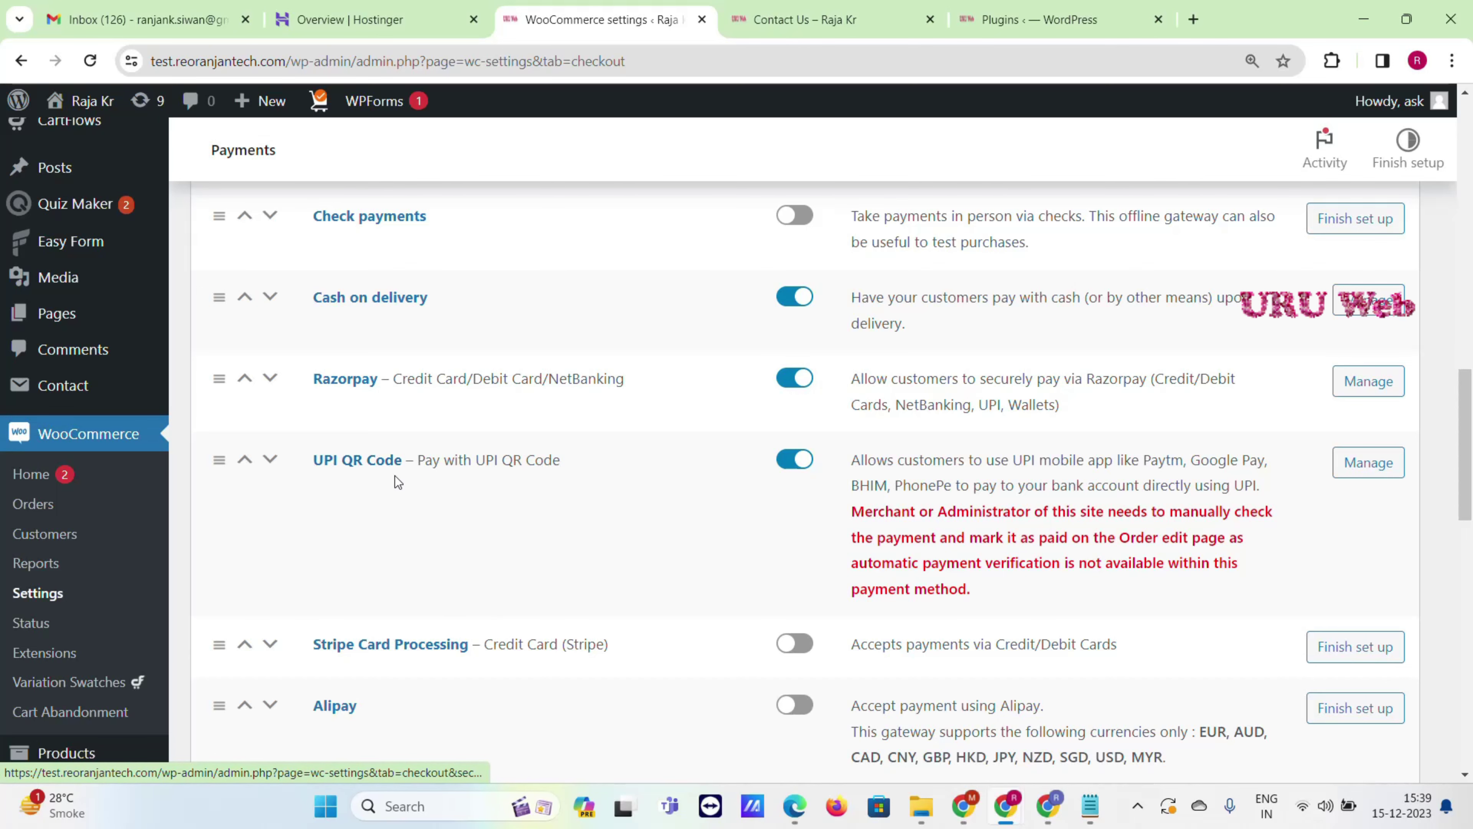
scroll(589, 459, up, 10)
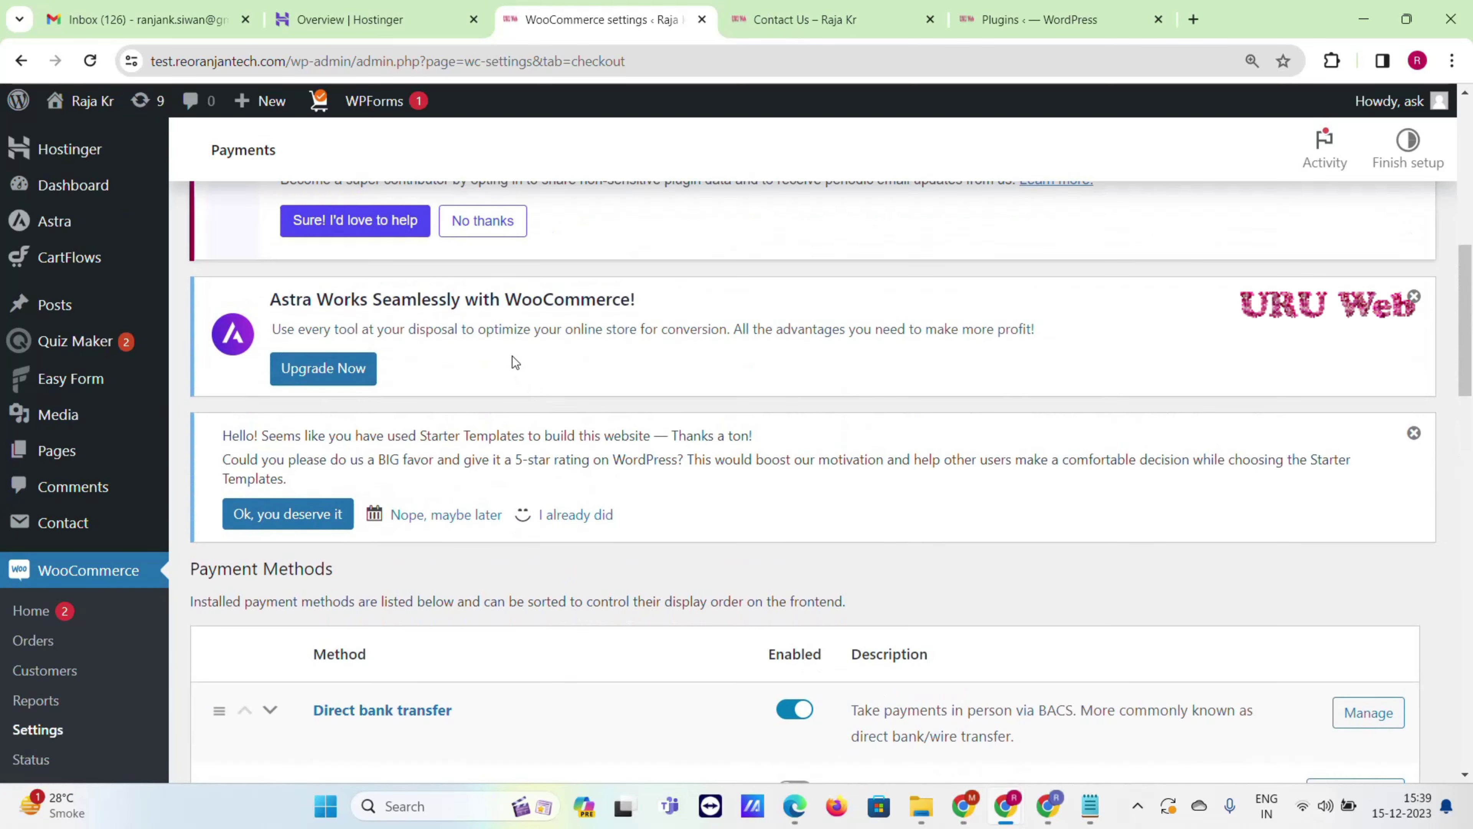
scroll(539, 366, up, 5)
scroll(580, 354, up, 2)
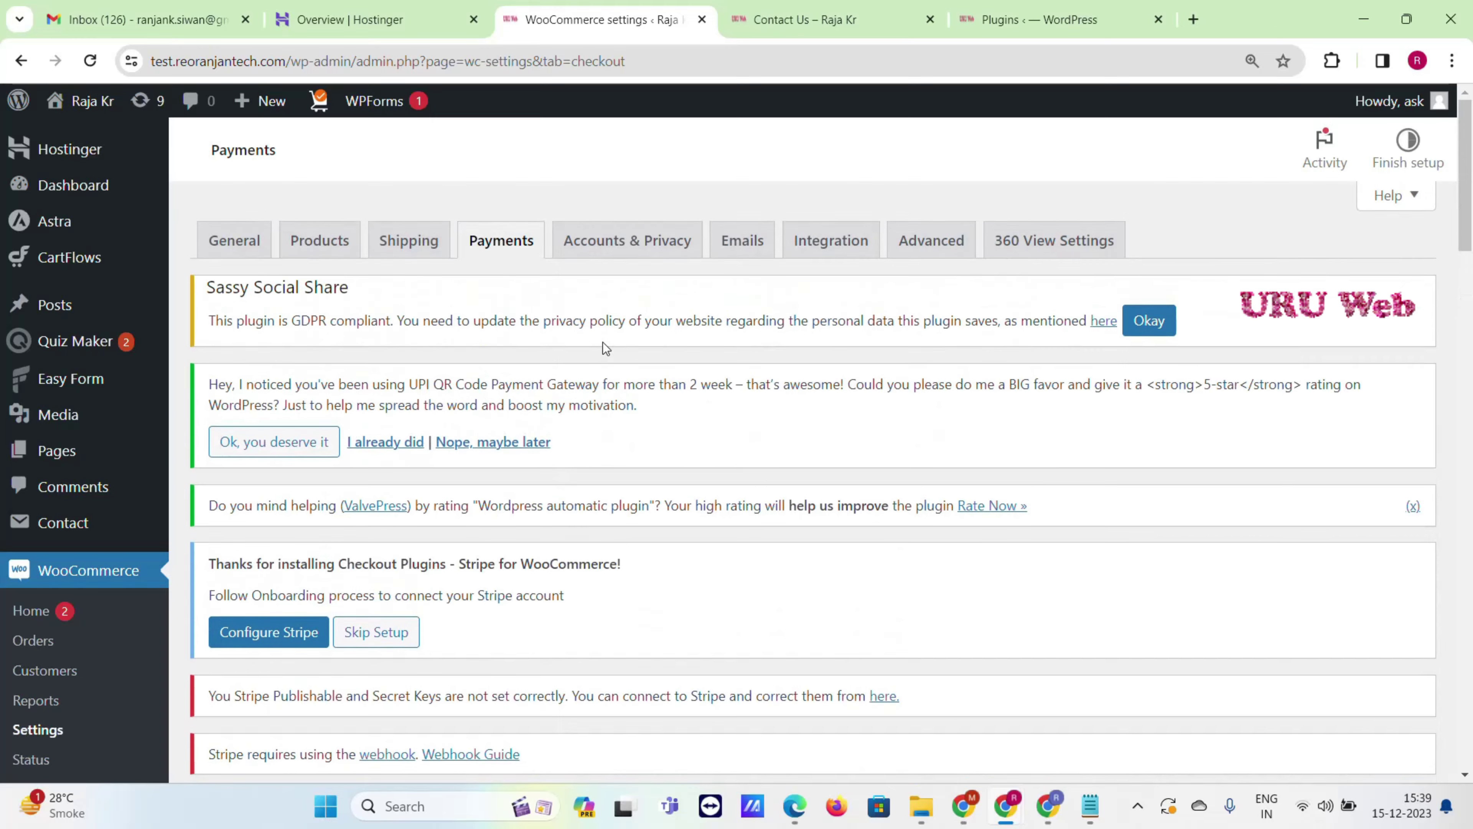
Open the New order email settings and inspect its Recipient(s) address field
click(756, 254)
scroll(751, 258, down, 10)
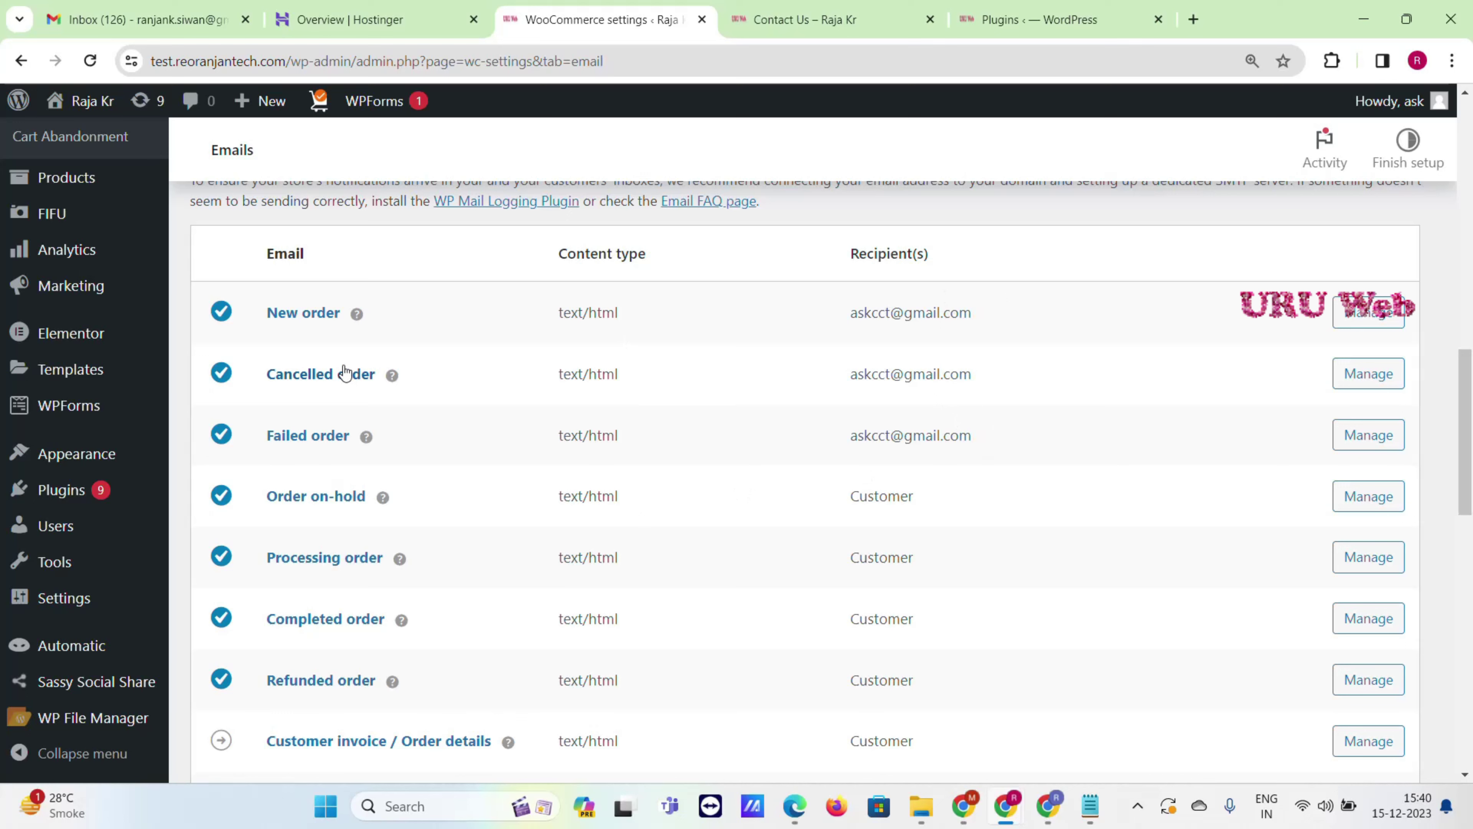
click(1385, 332)
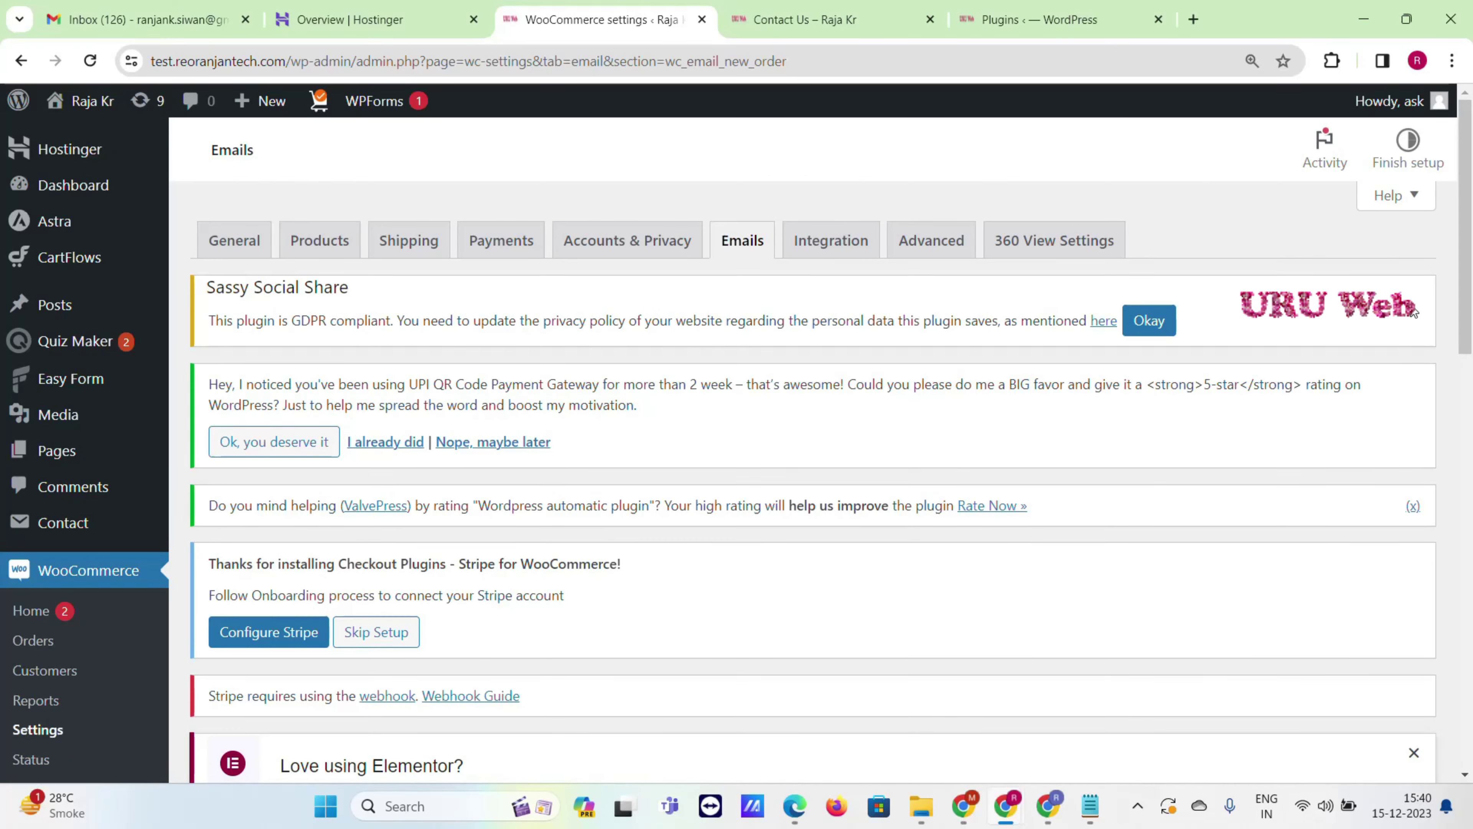
scroll(1044, 482, down, 5)
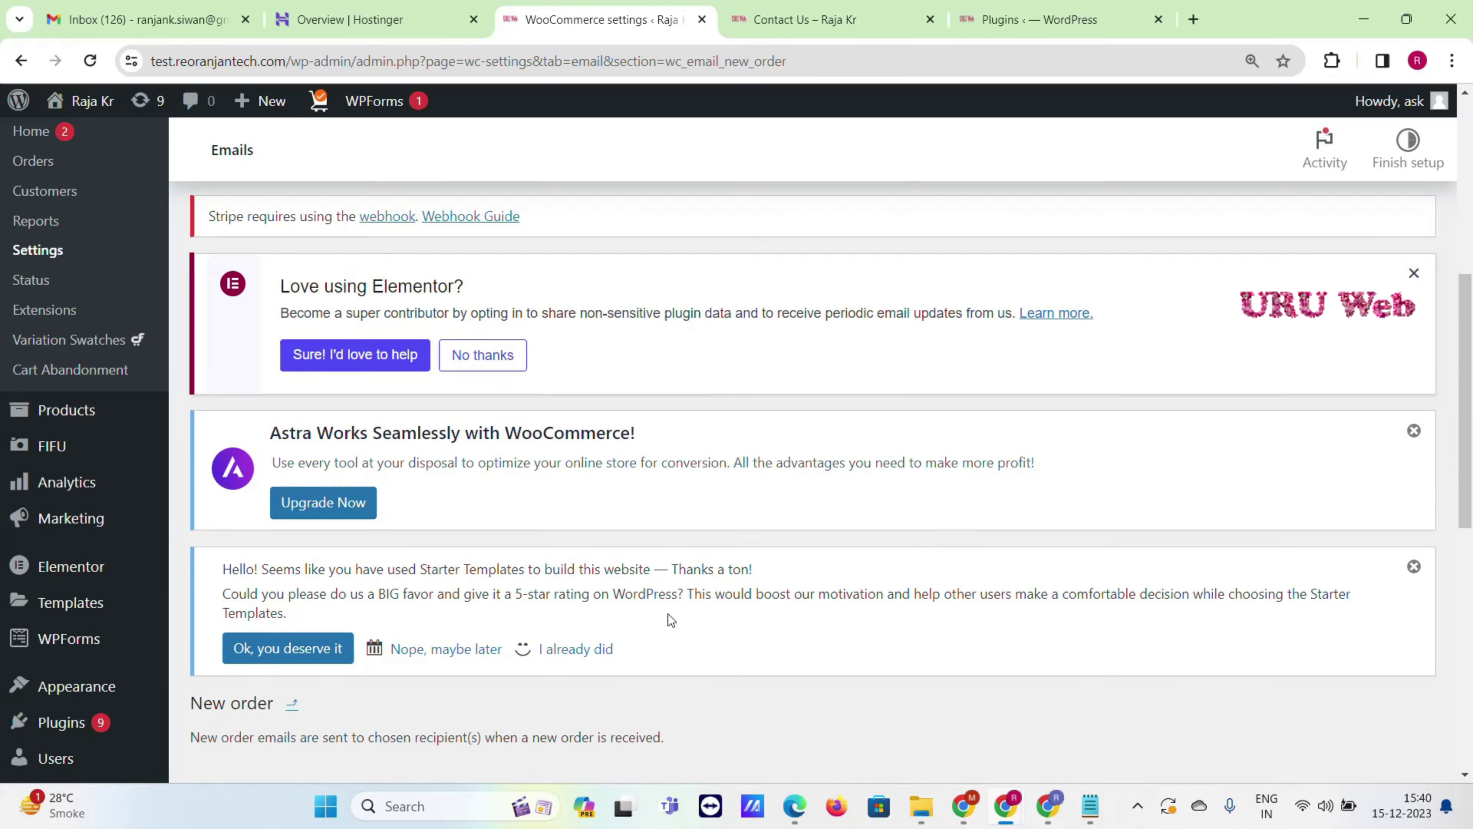
scroll(638, 618, down, 5)
drag(485, 376, 457, 387)
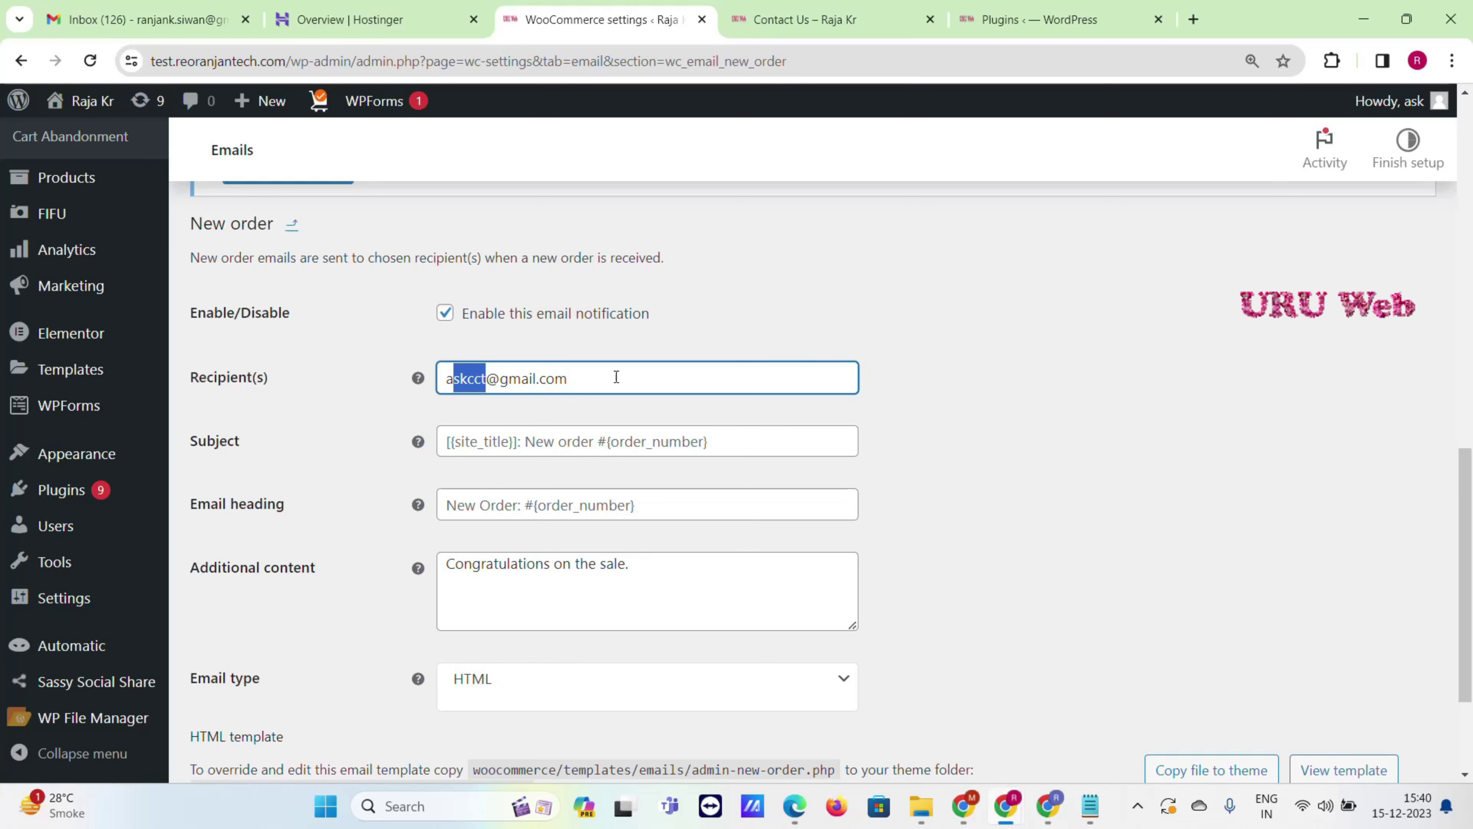
click(503, 379)
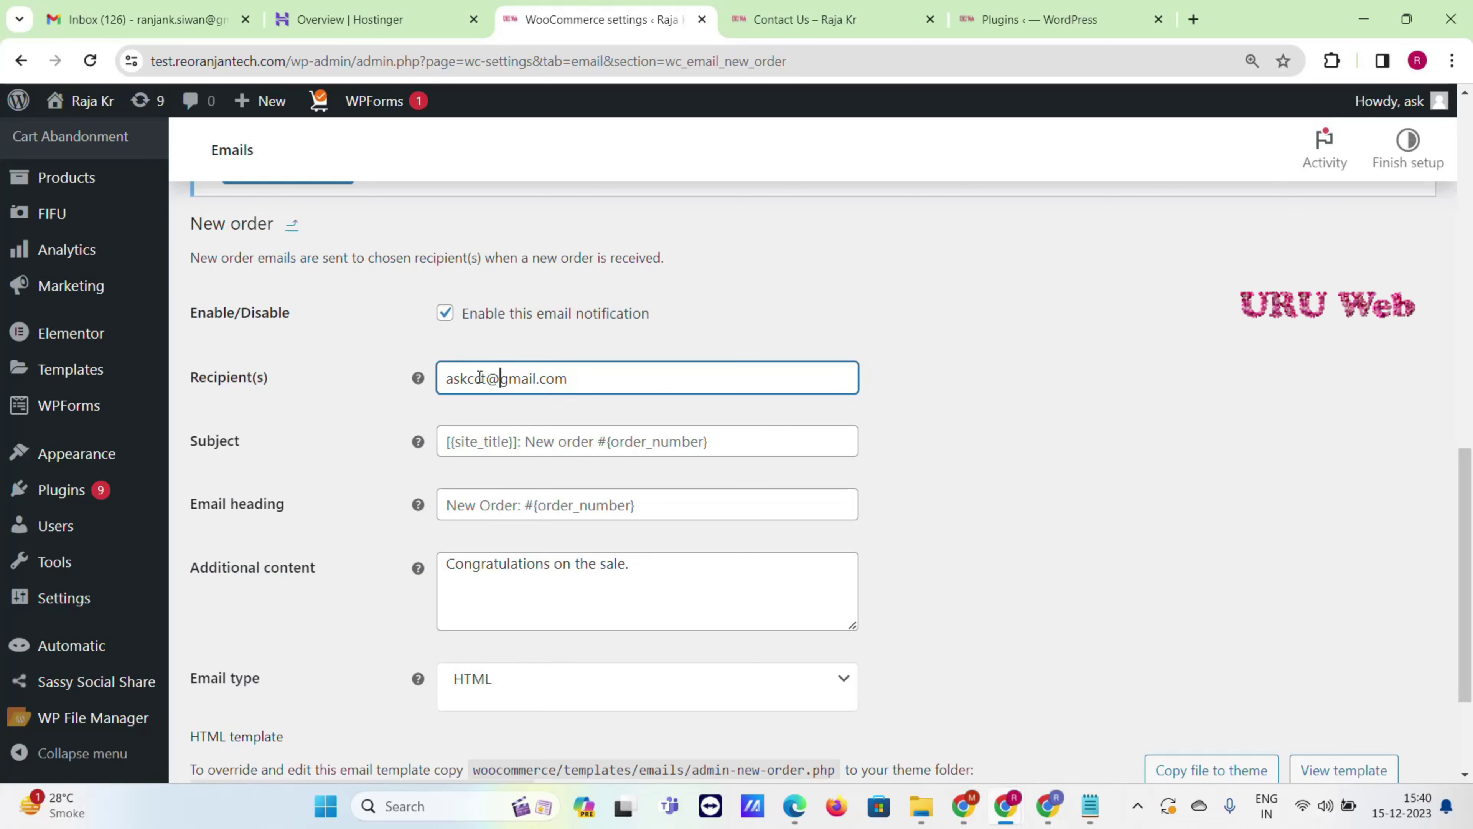
scroll(358, 593, down, 3)
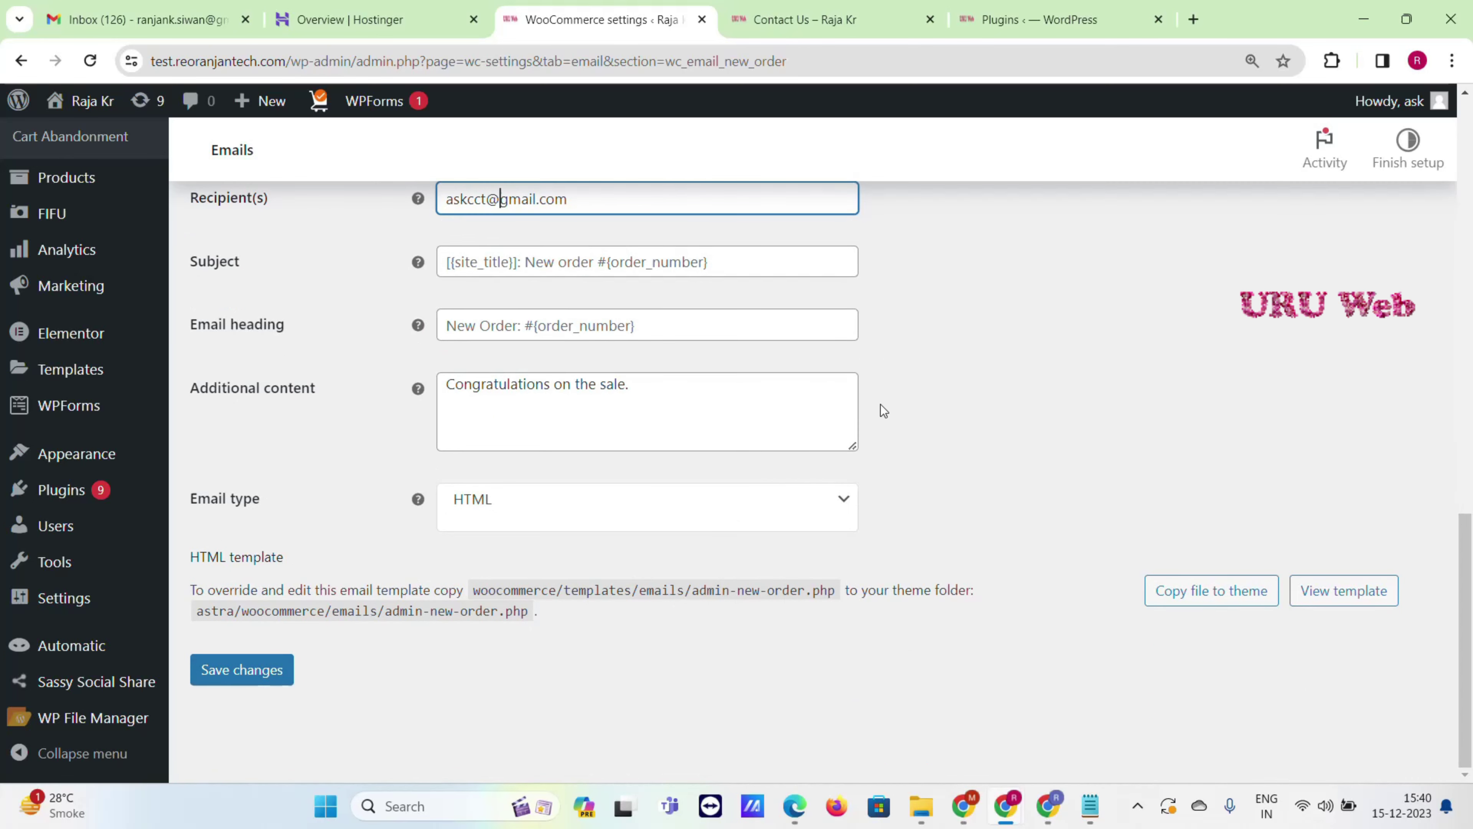
scroll(881, 405, up, 15)
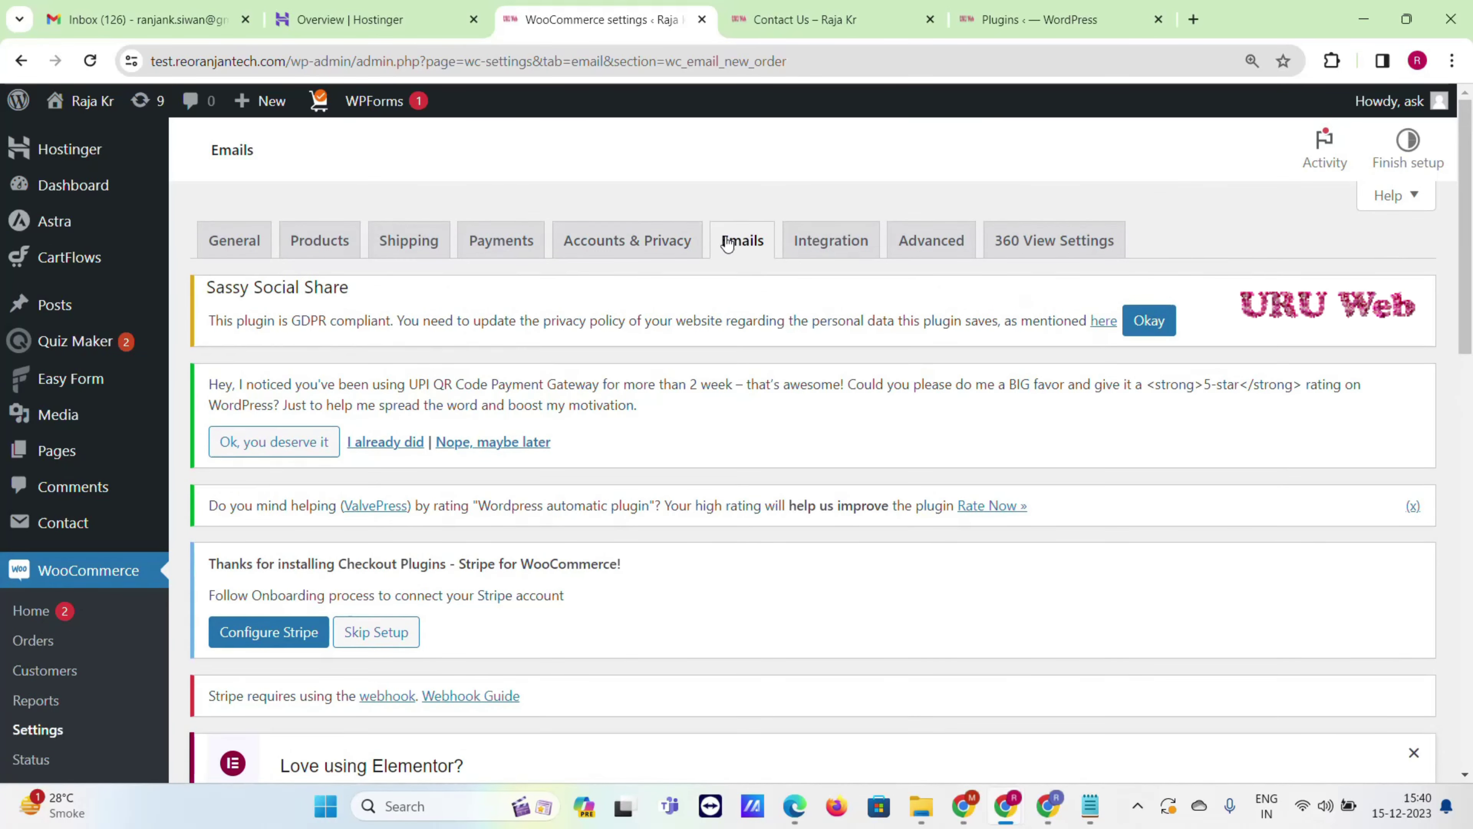
Return to the Emails tab and review the sender name, sender address and template colours
click(731, 243)
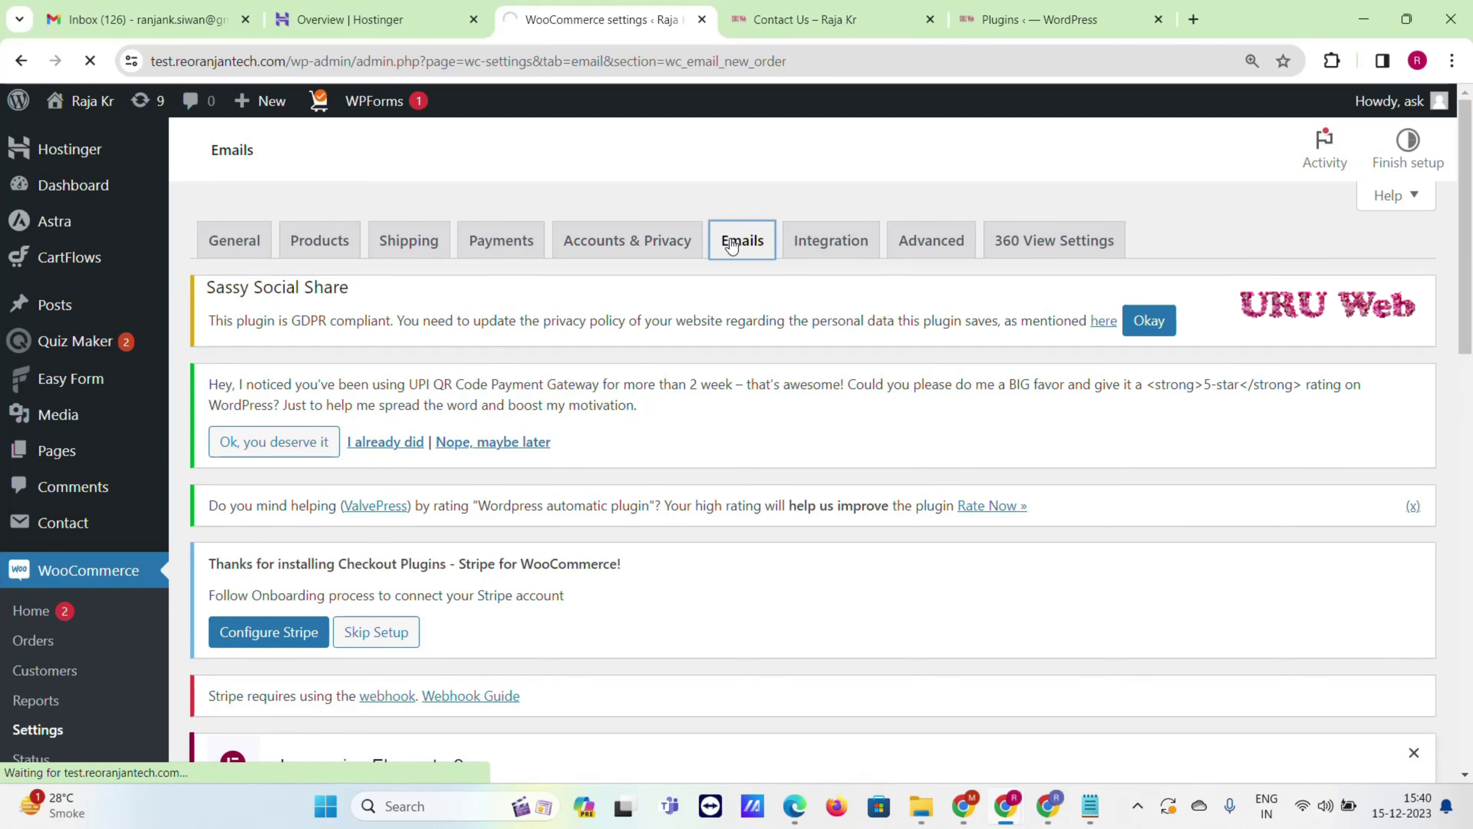
scroll(739, 514, down, 10)
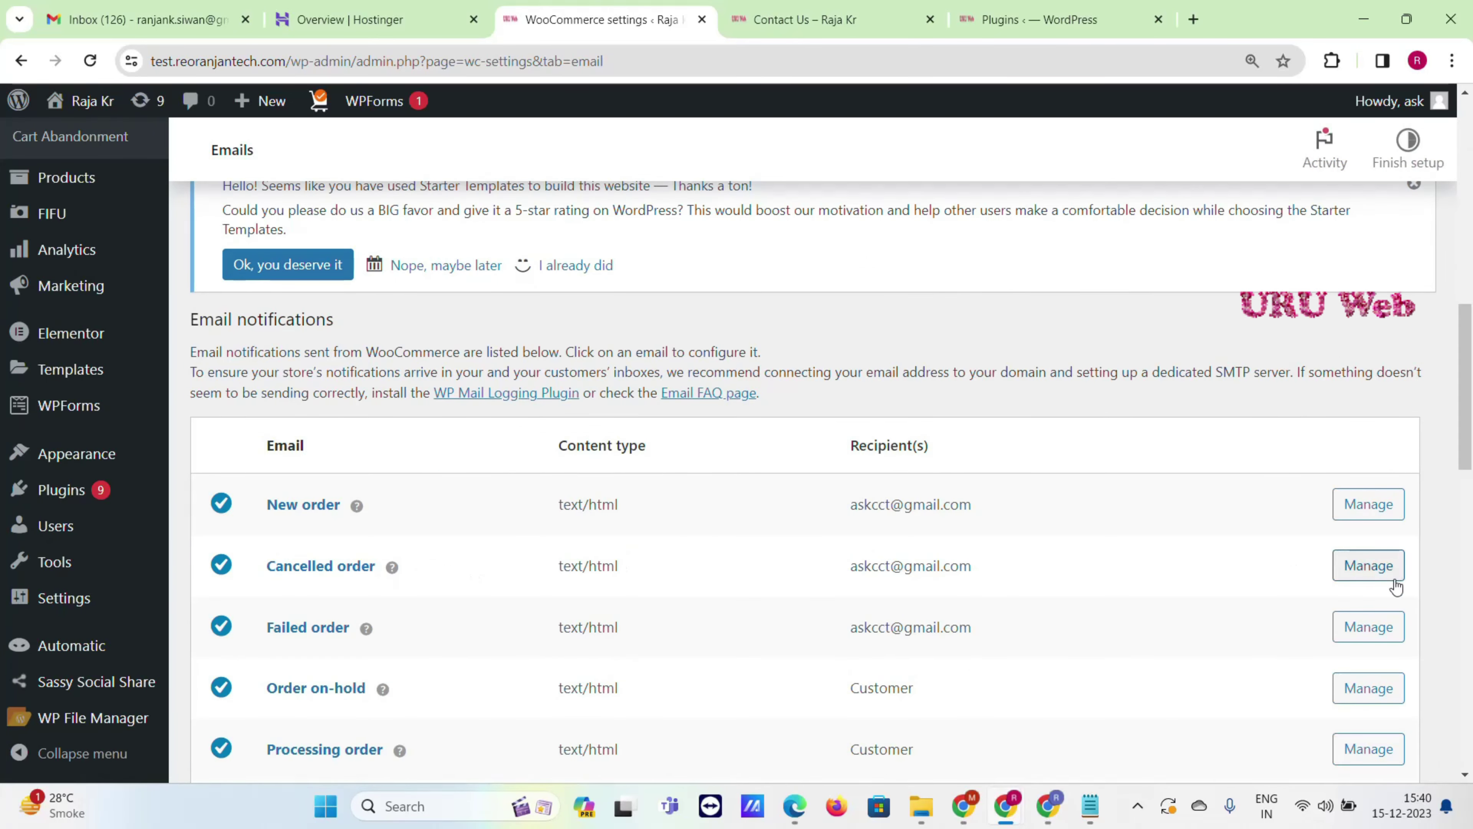
scroll(768, 467, down, 6)
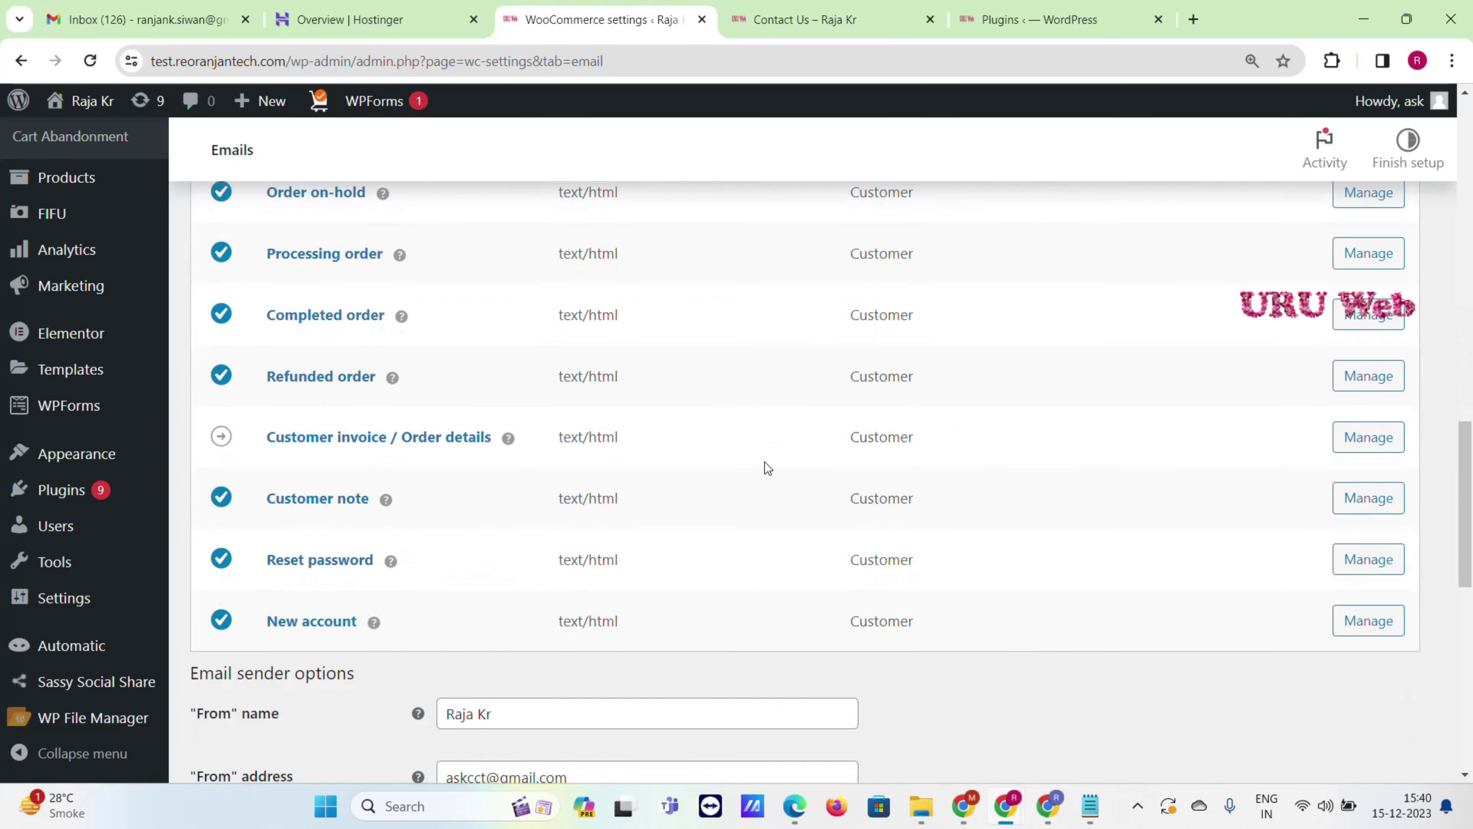
scroll(768, 468, down, 6)
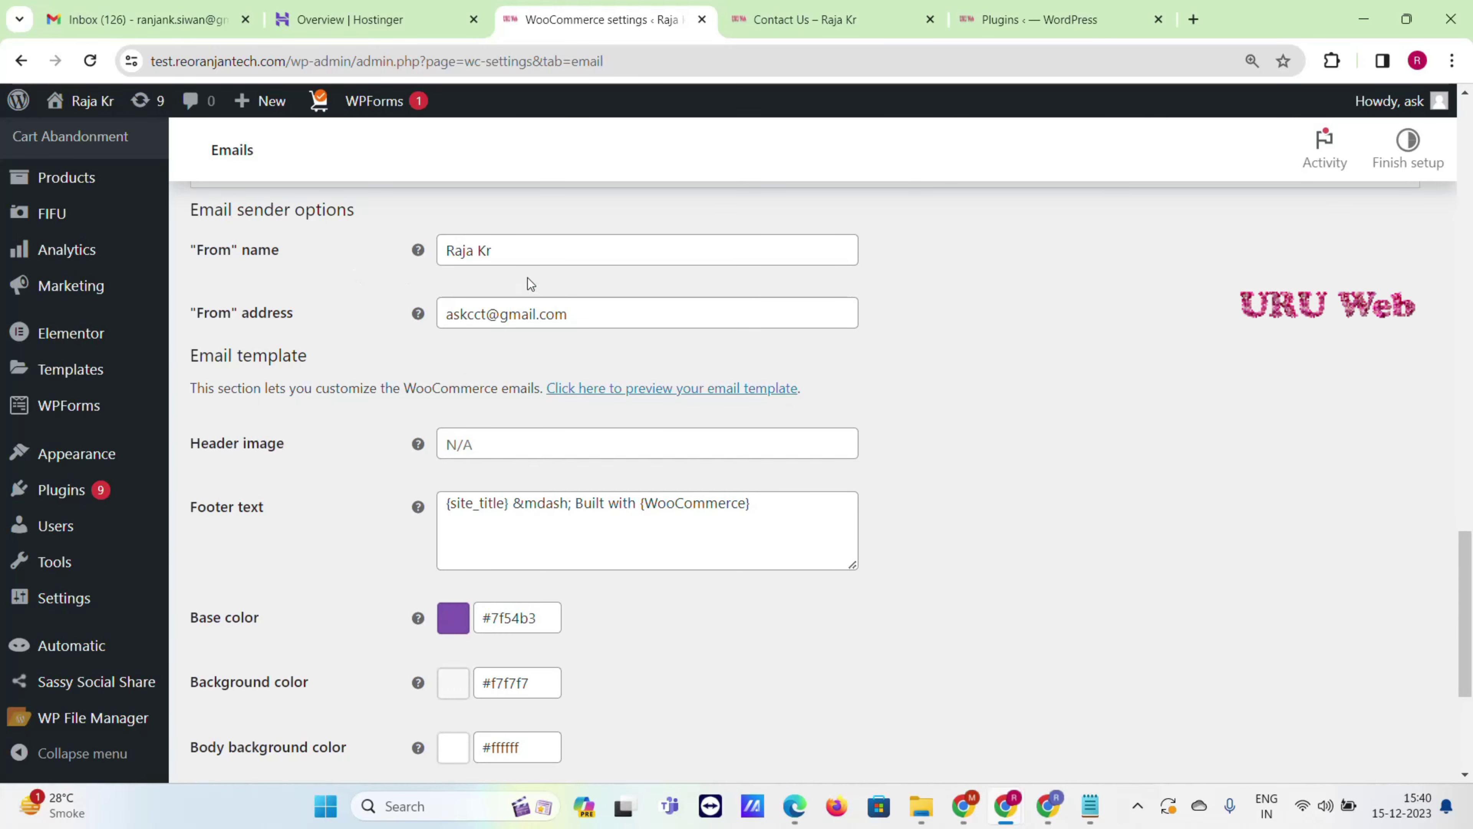
double_click(483, 250)
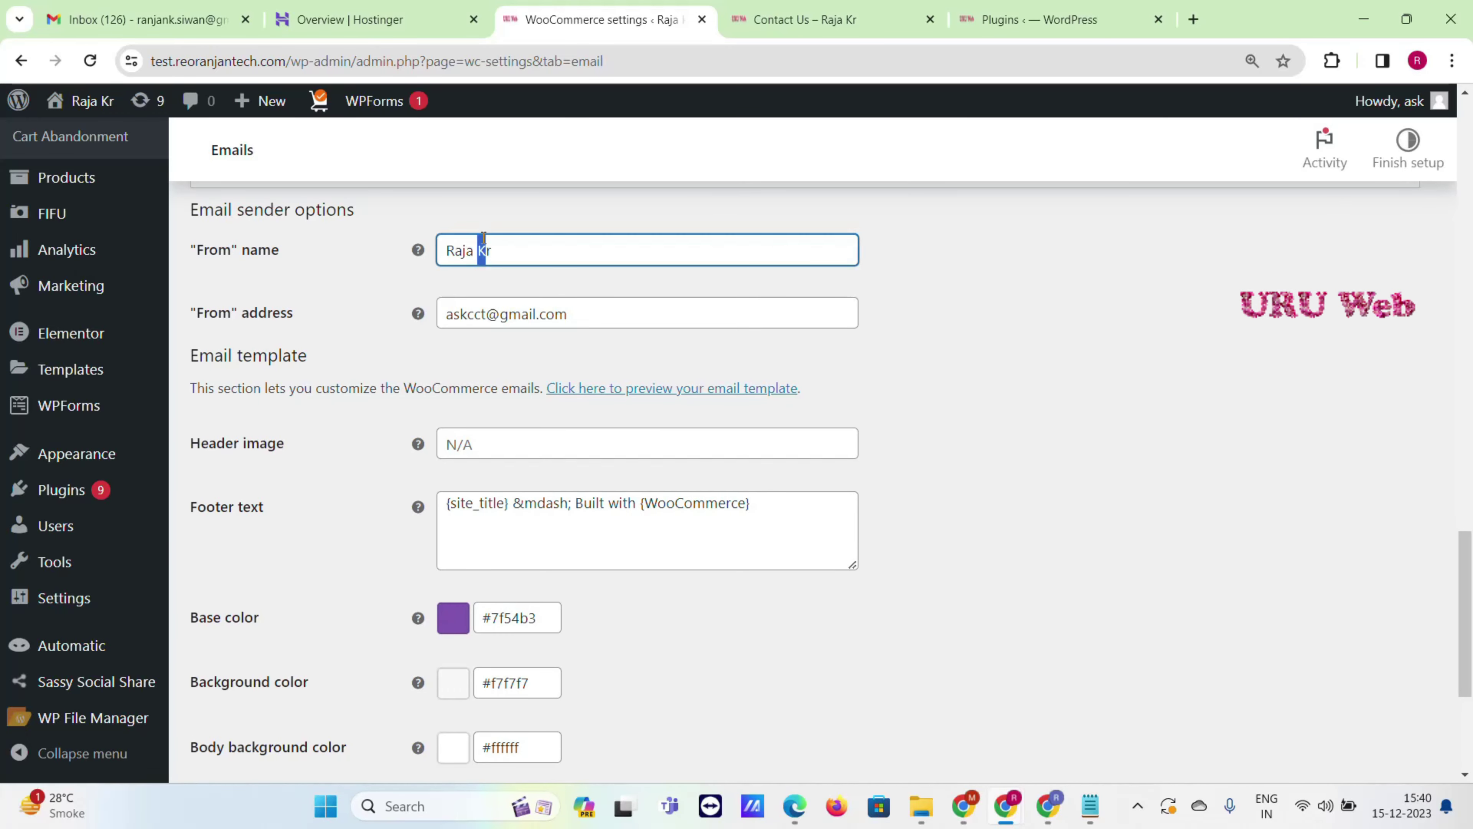
click(482, 313)
scroll(481, 300, down, 4)
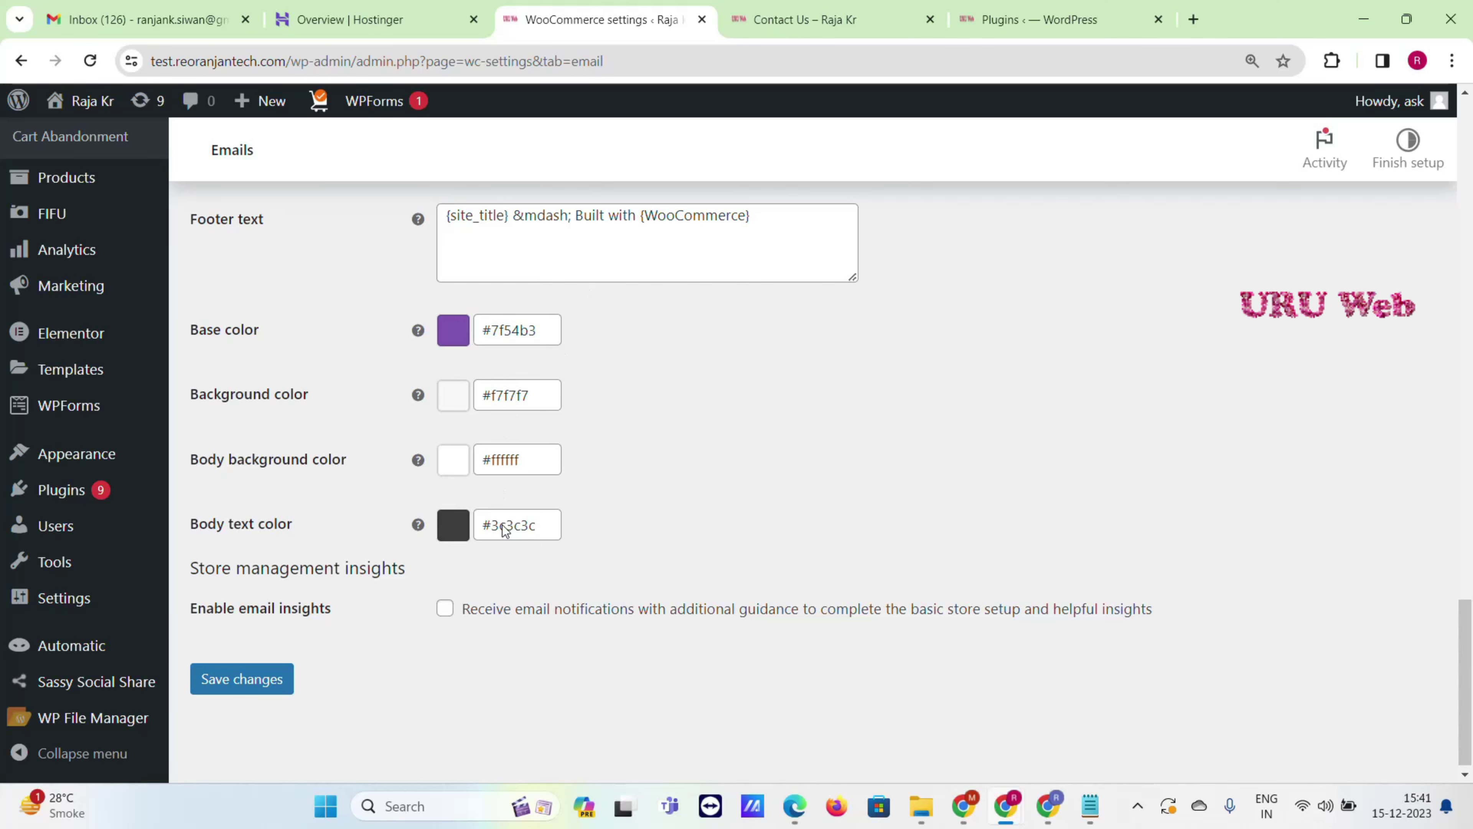
scroll(726, 552, up, 6)
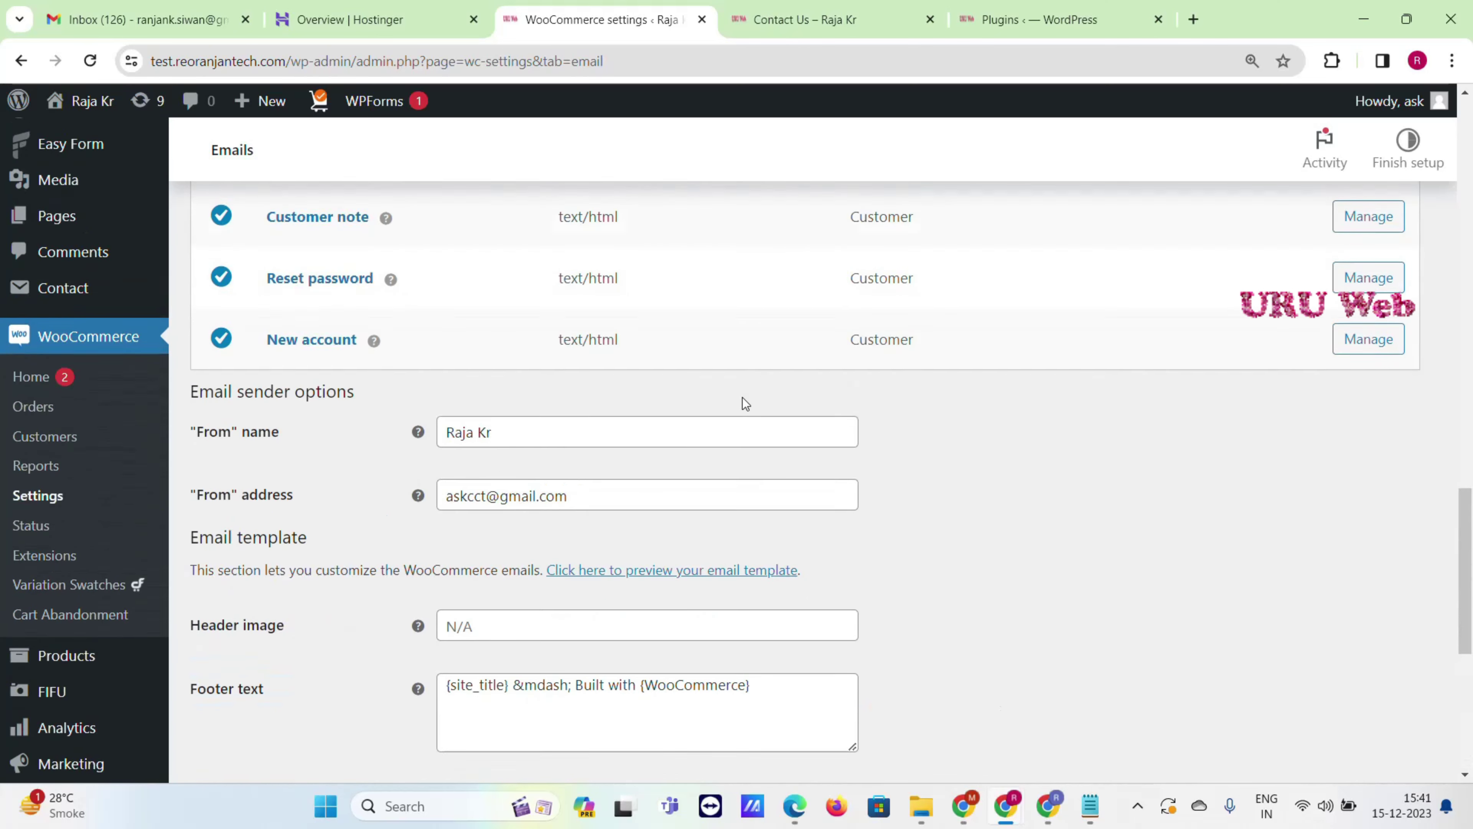
scroll(746, 404, up, 15)
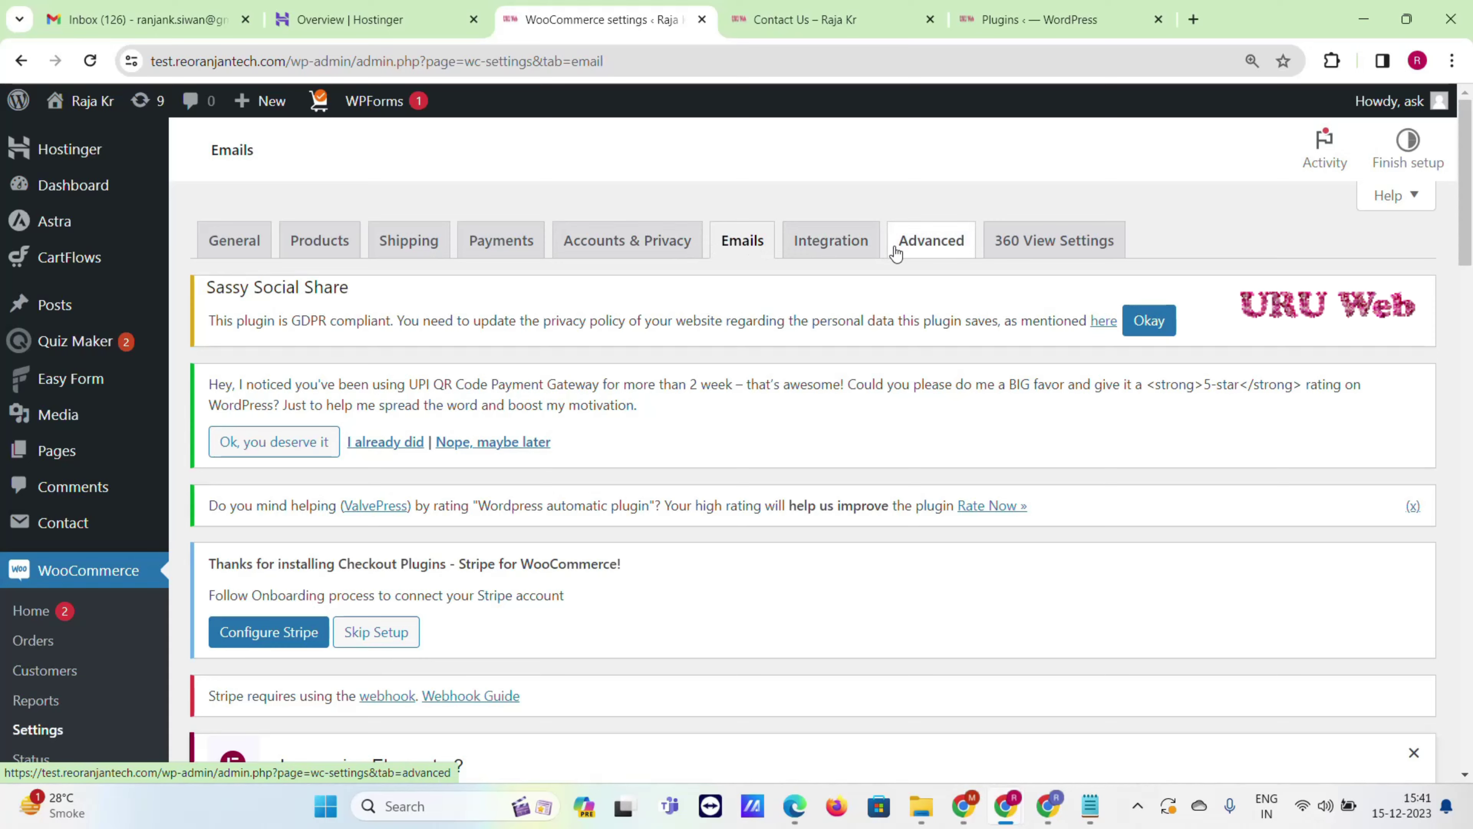
scroll(411, 425, down, 6)
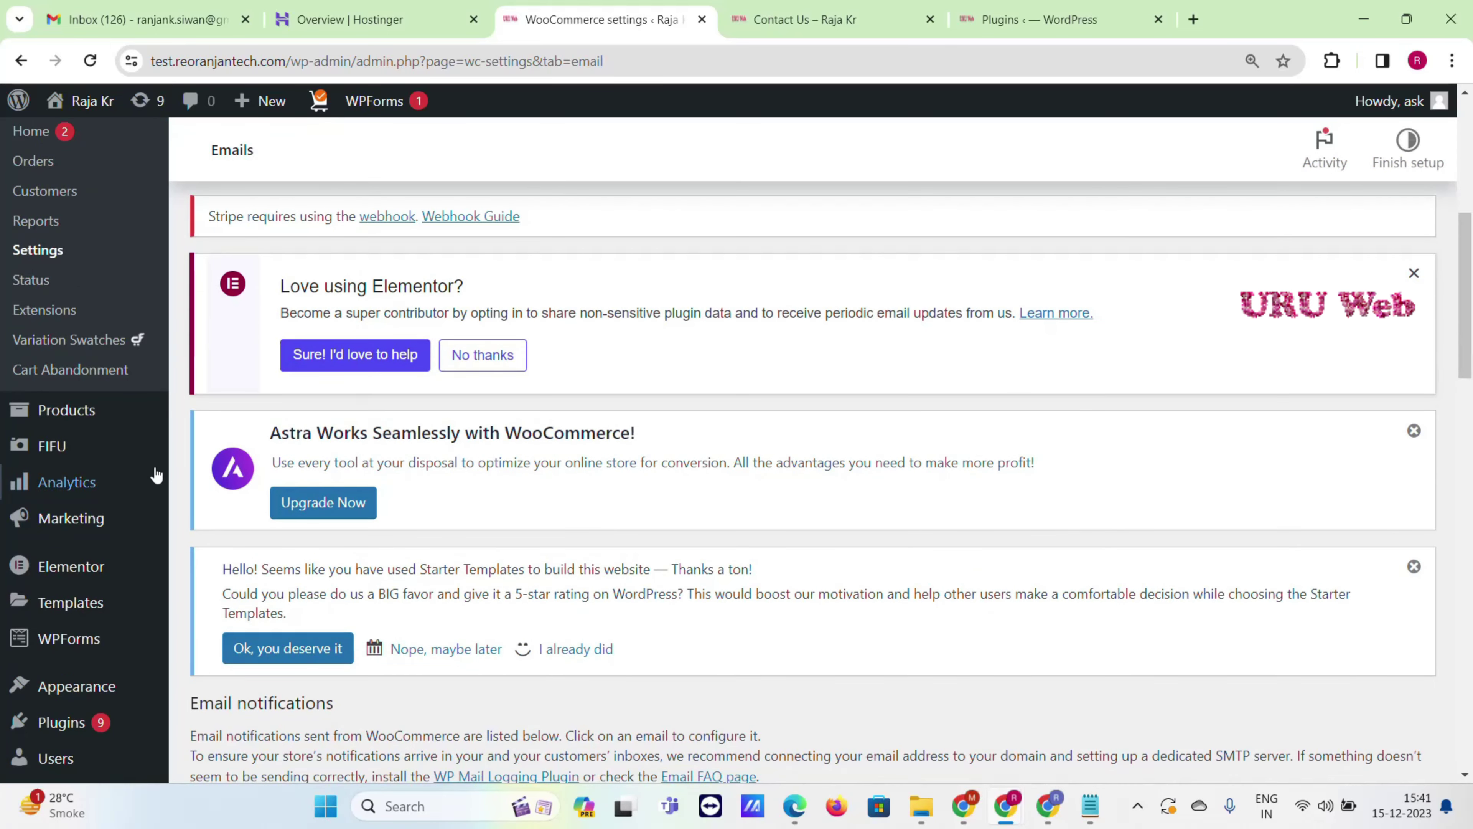
mouse_move(136, 458)
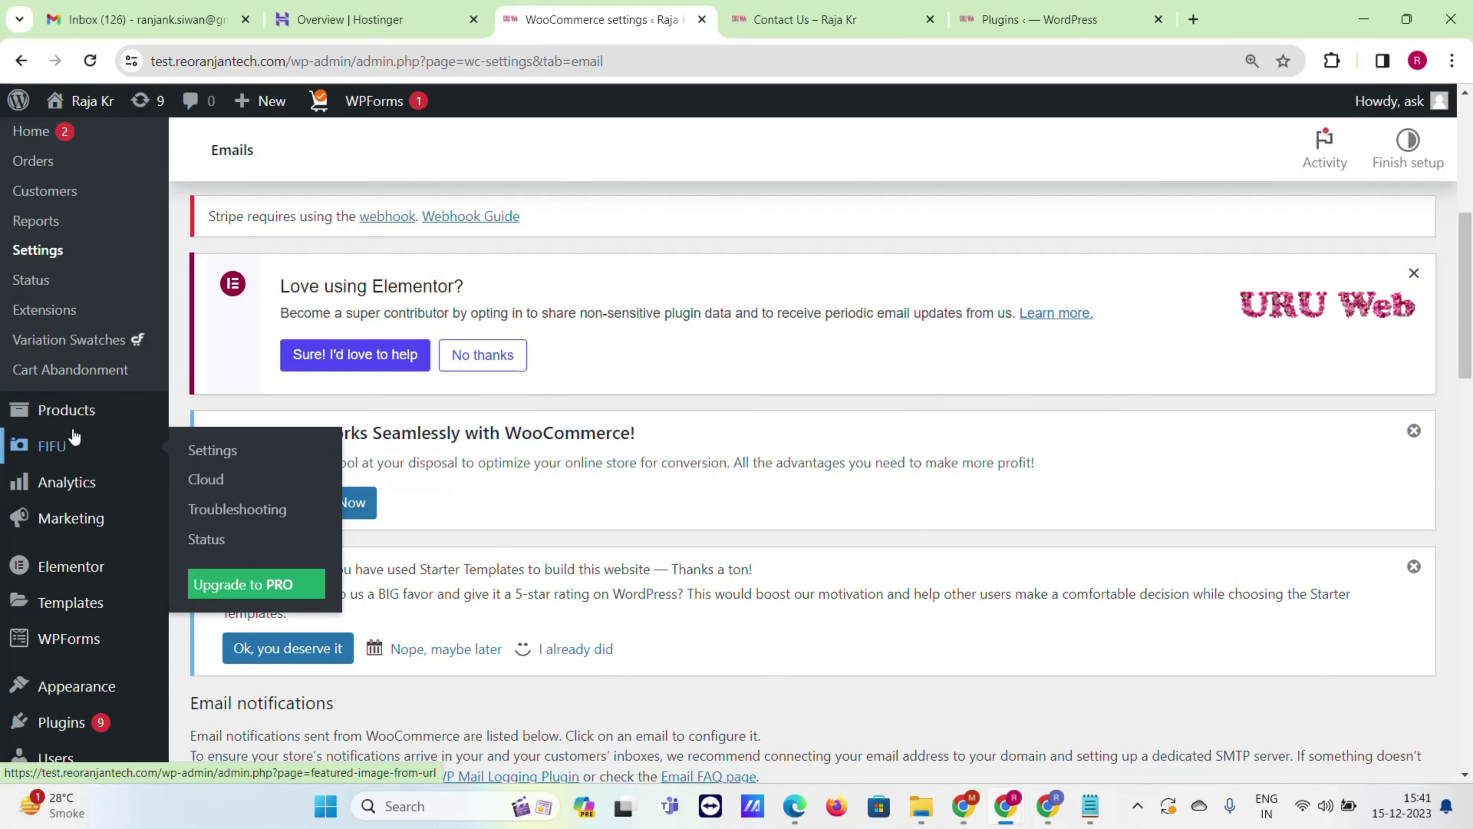
mouse_move(68, 427)
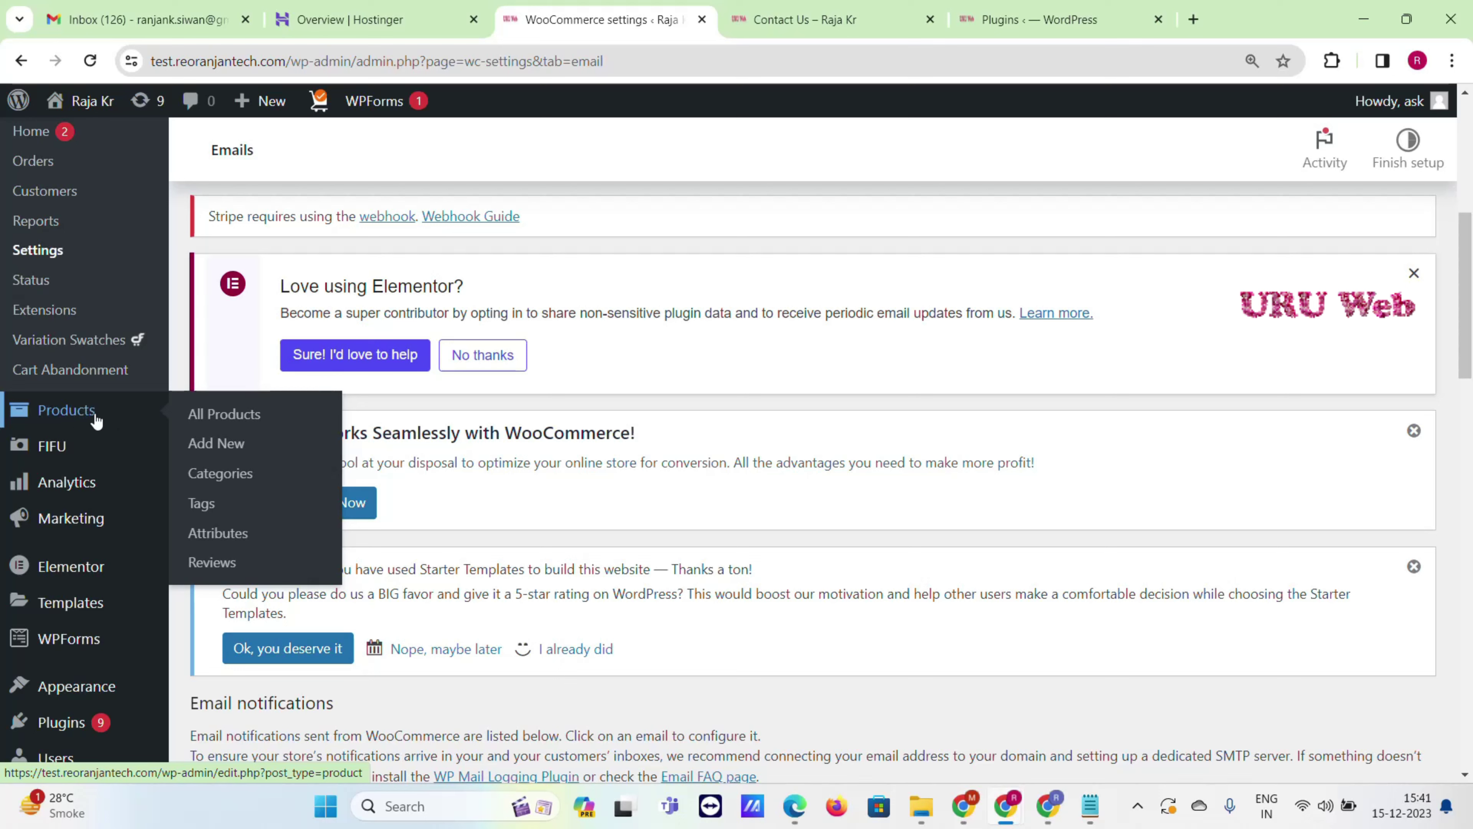
Open All Products and select every product to see the bulk actions
click(237, 429)
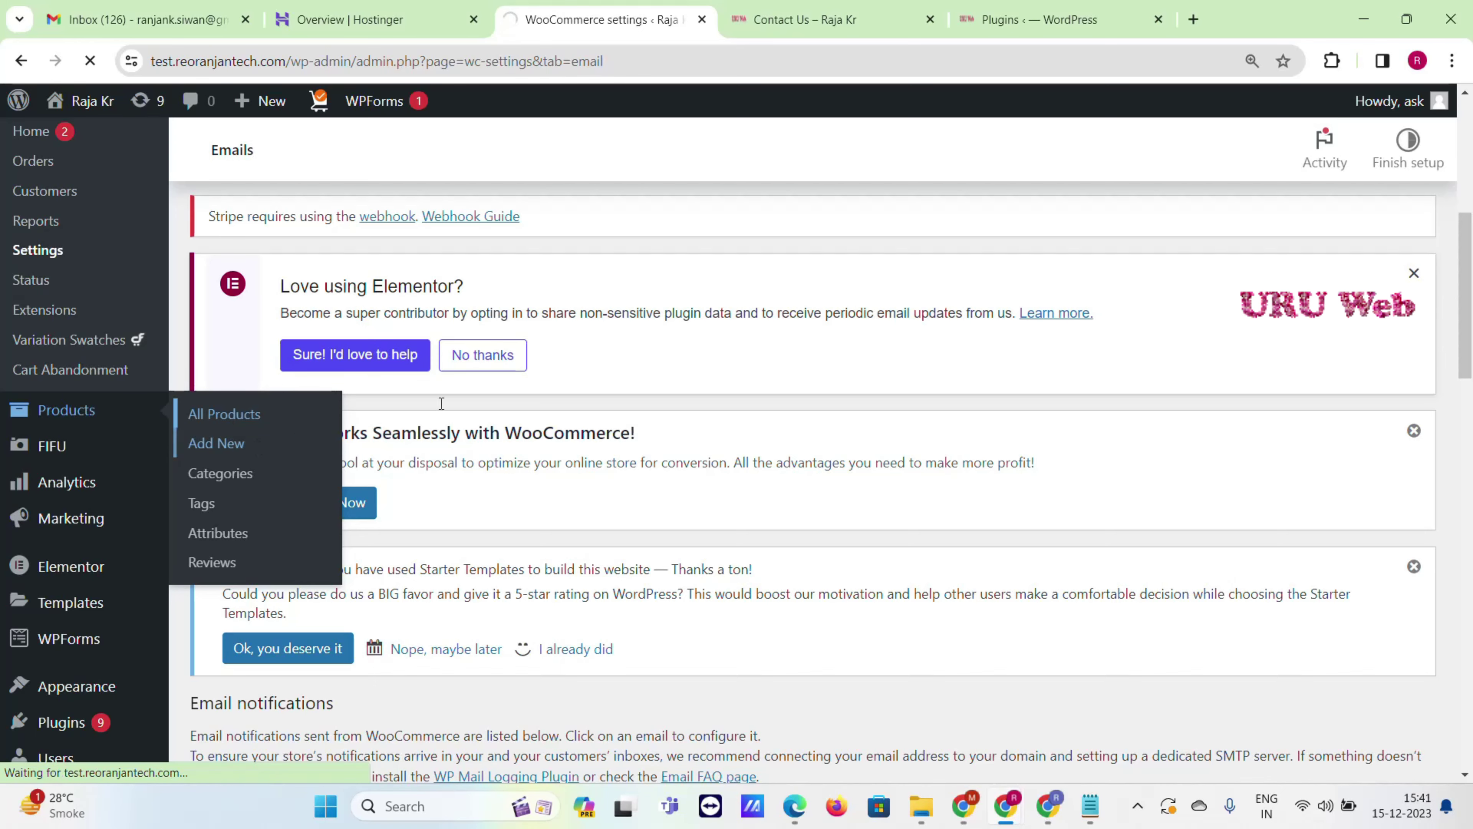
scroll(302, 325, down, 15)
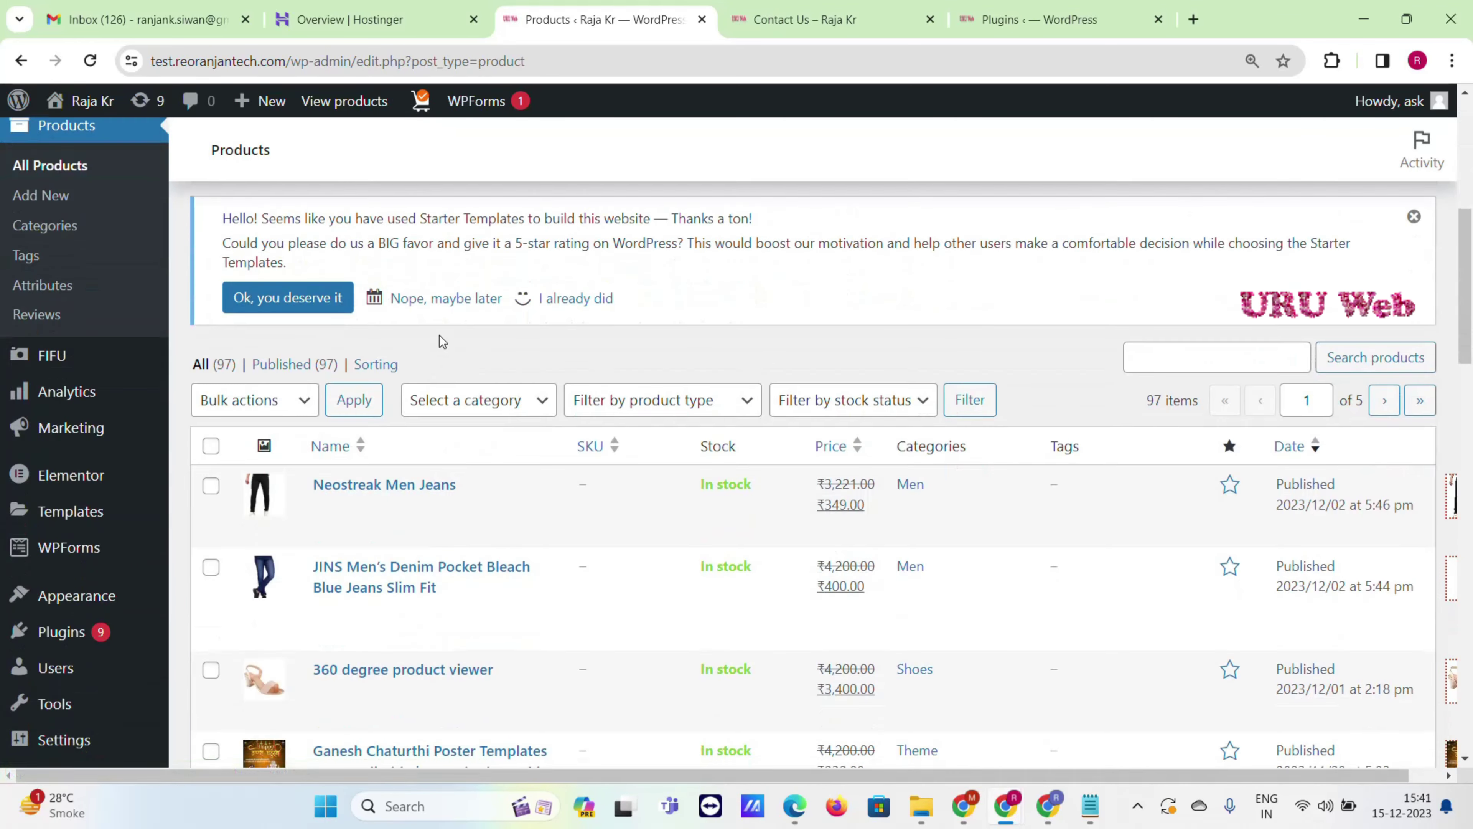
scroll(442, 338, up, 6)
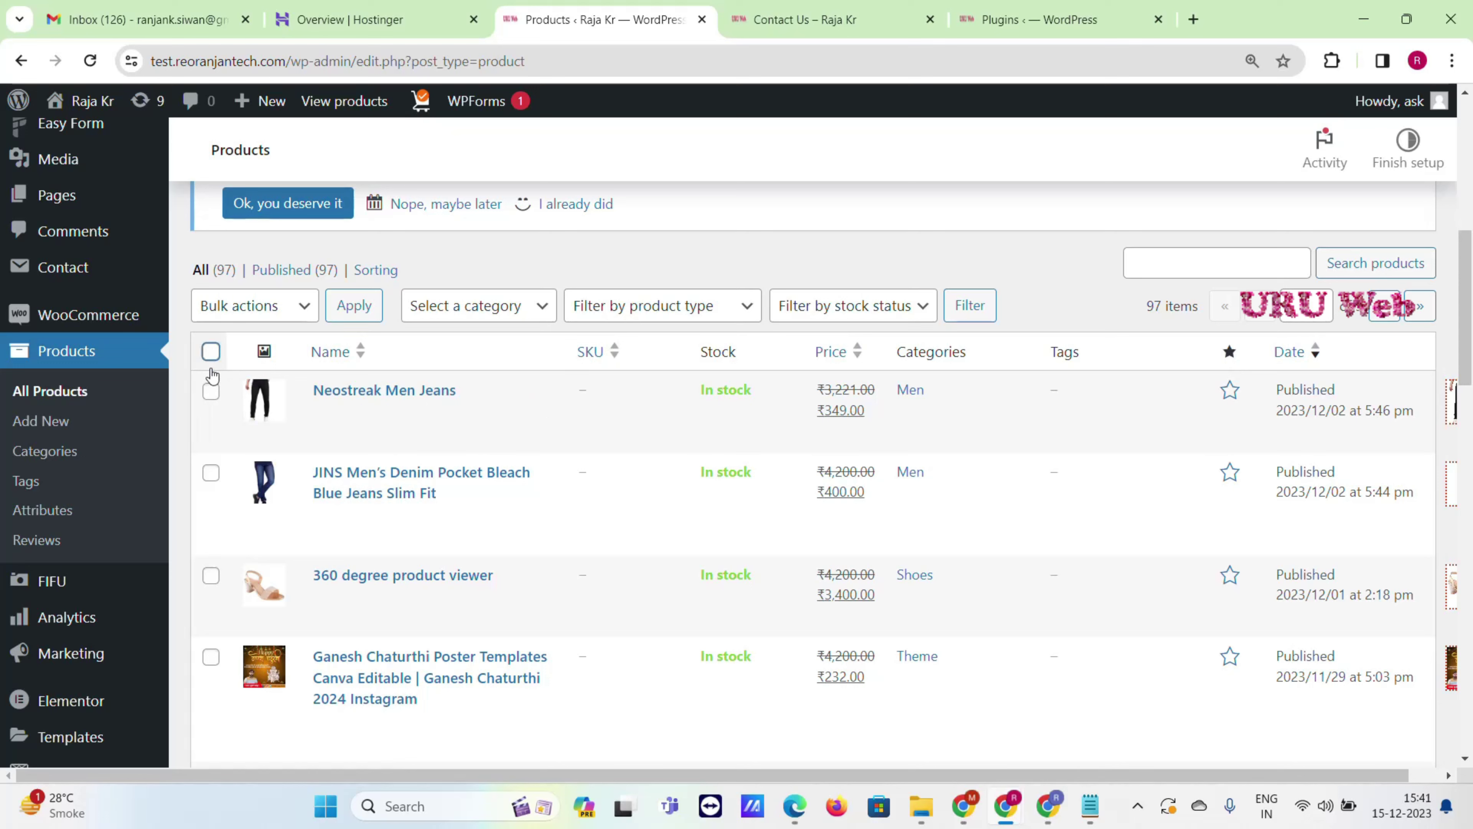
click(211, 353)
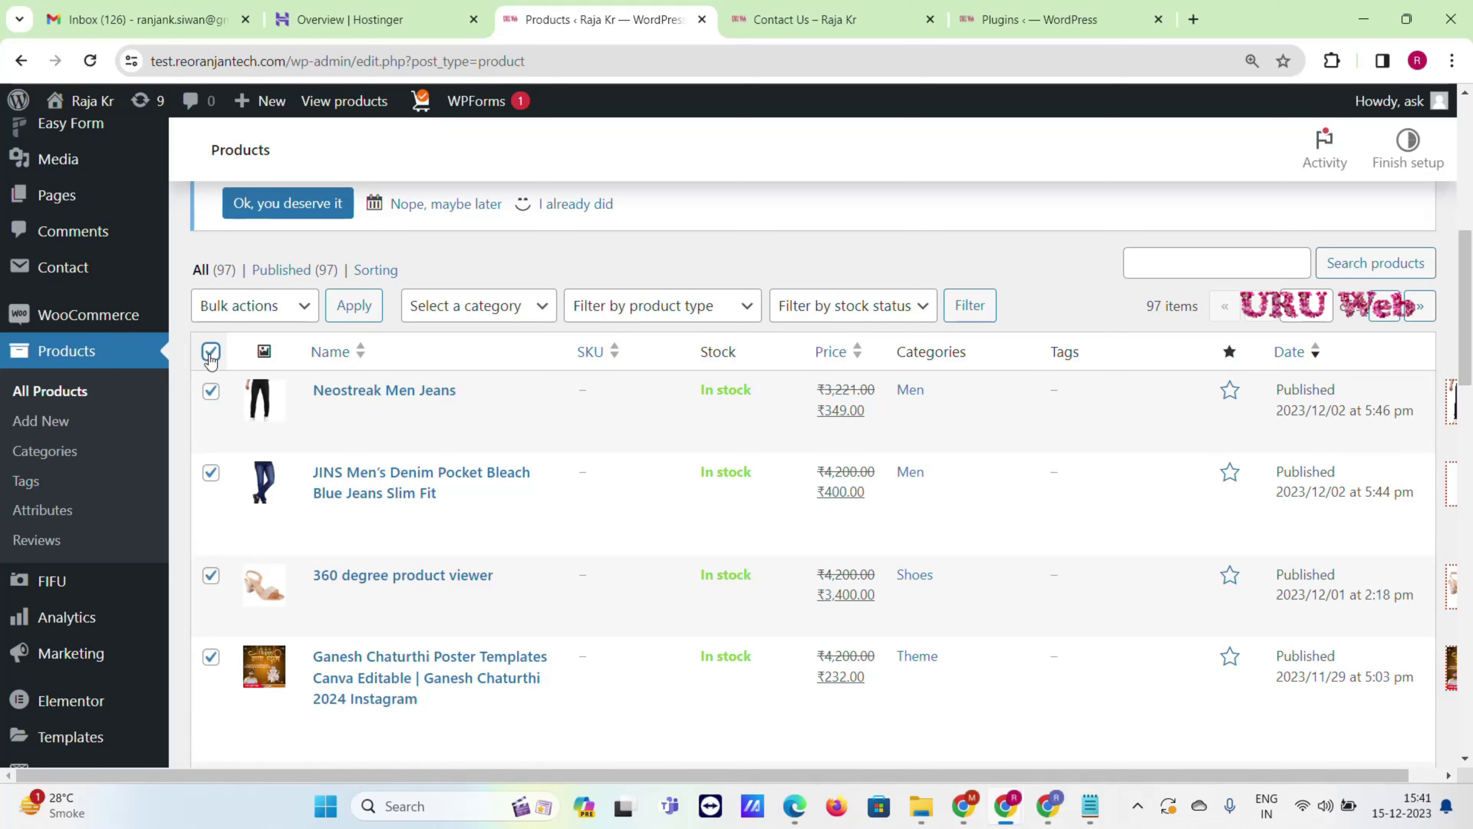
click(250, 314)
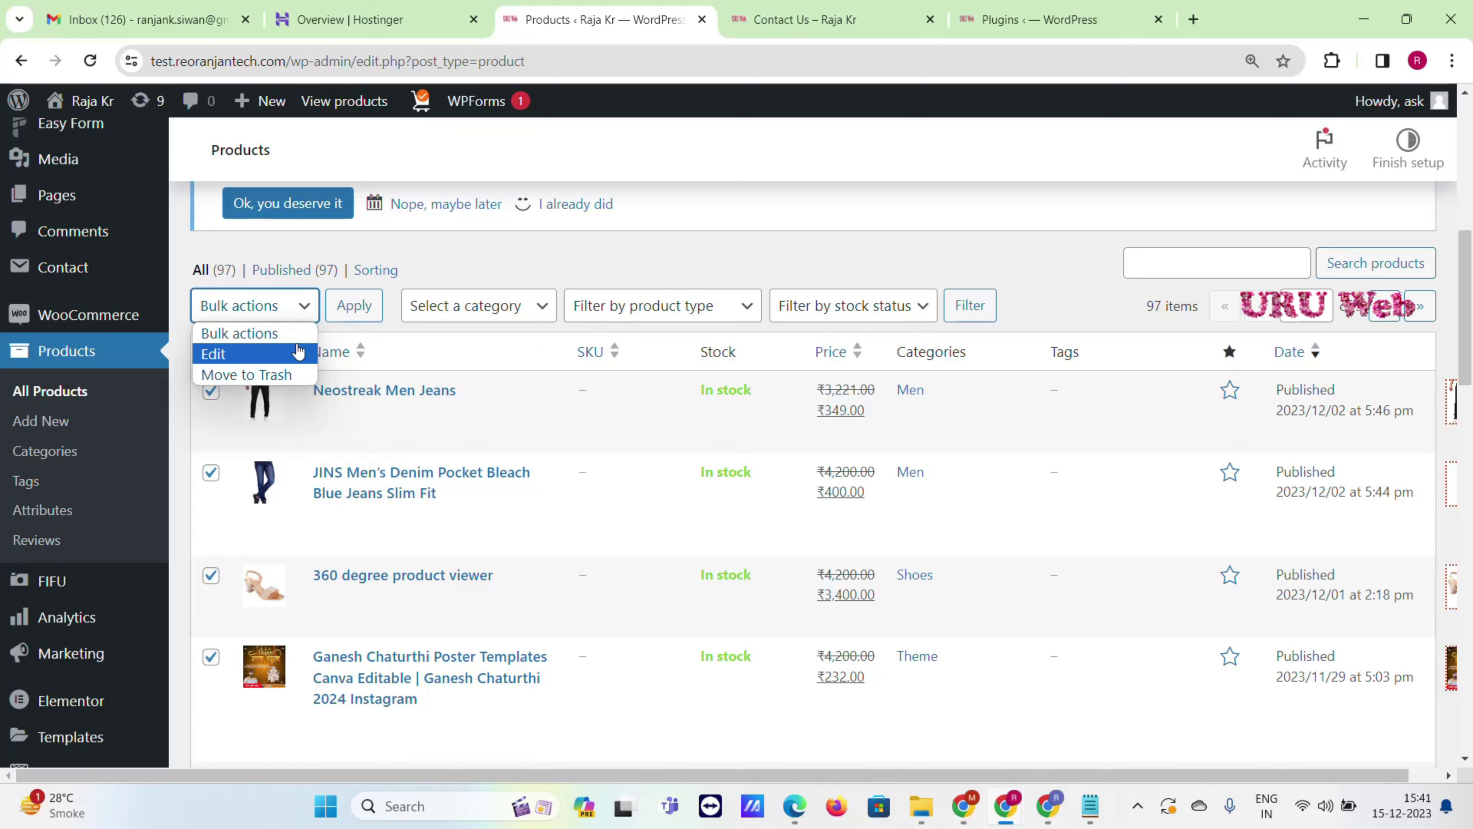
Open the Neostreak Men Jeans storefront page in a new tab
click(822, 19)
scroll(843, 415, down, 5)
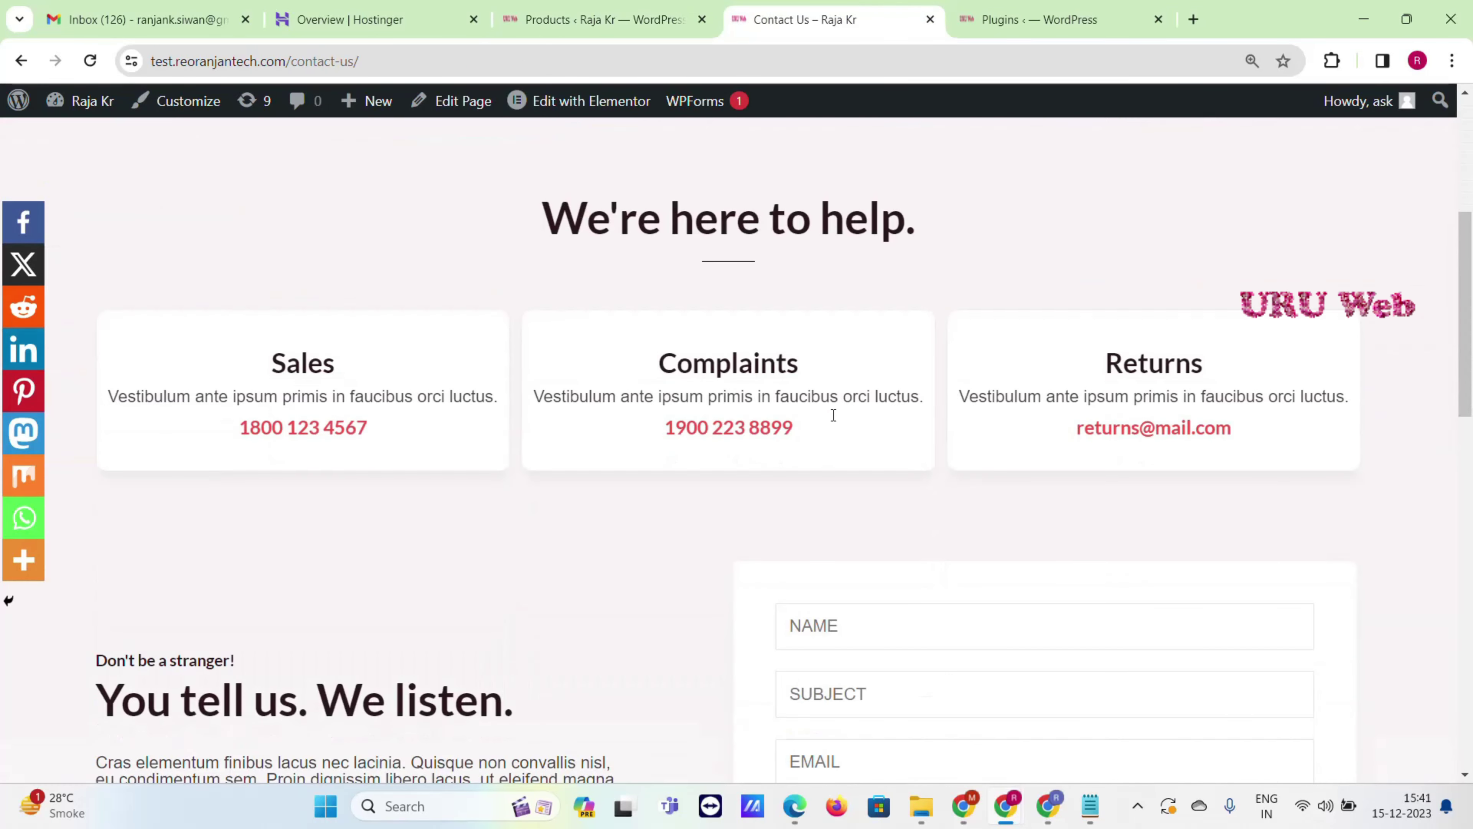
scroll(832, 412, up, 5)
click(592, 23)
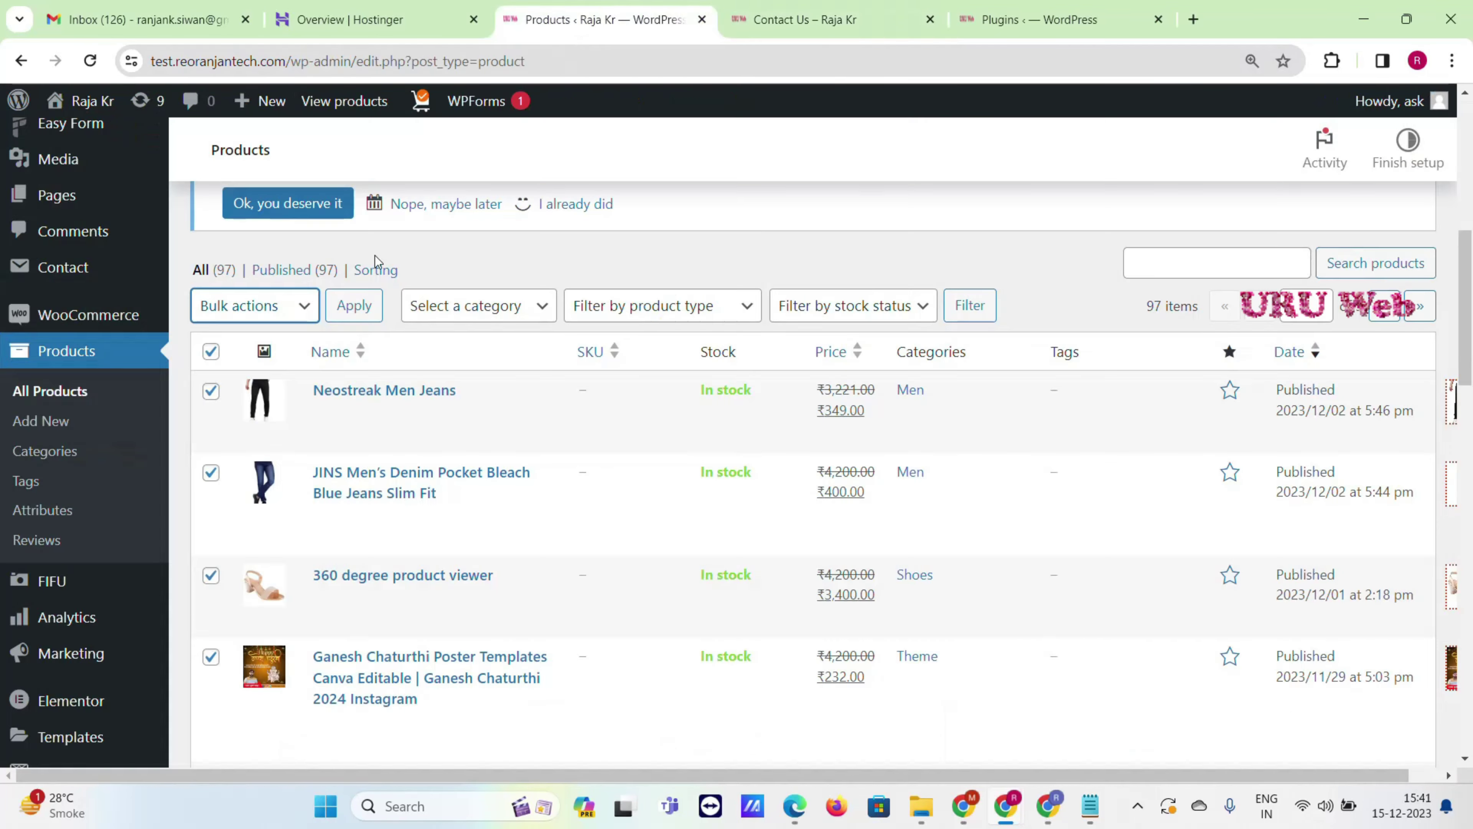
mouse_move(462, 371)
right_click(533, 421)
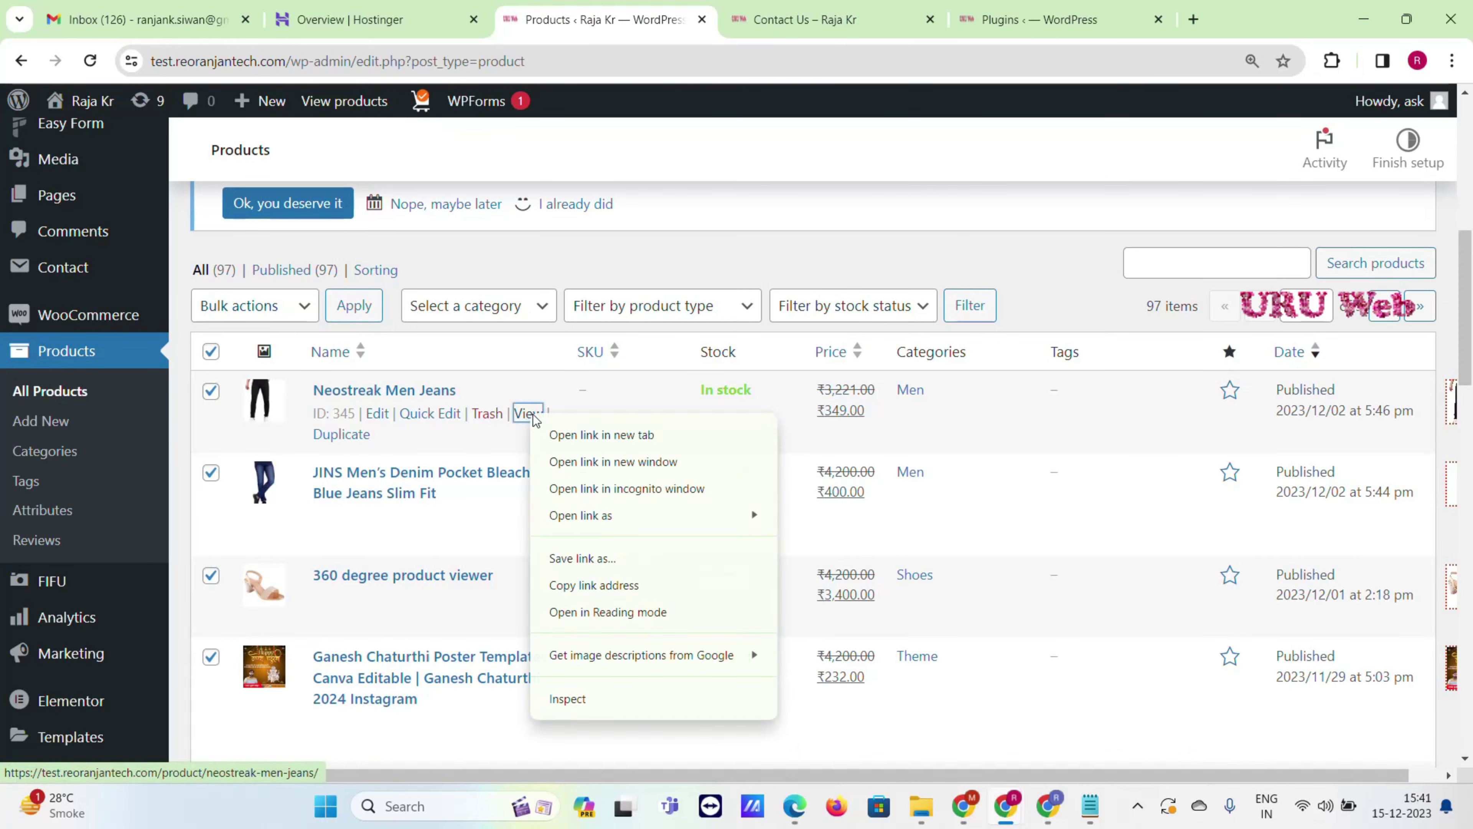
click(551, 432)
scroll(332, 253, up, 2)
scroll(333, 258, up, 5)
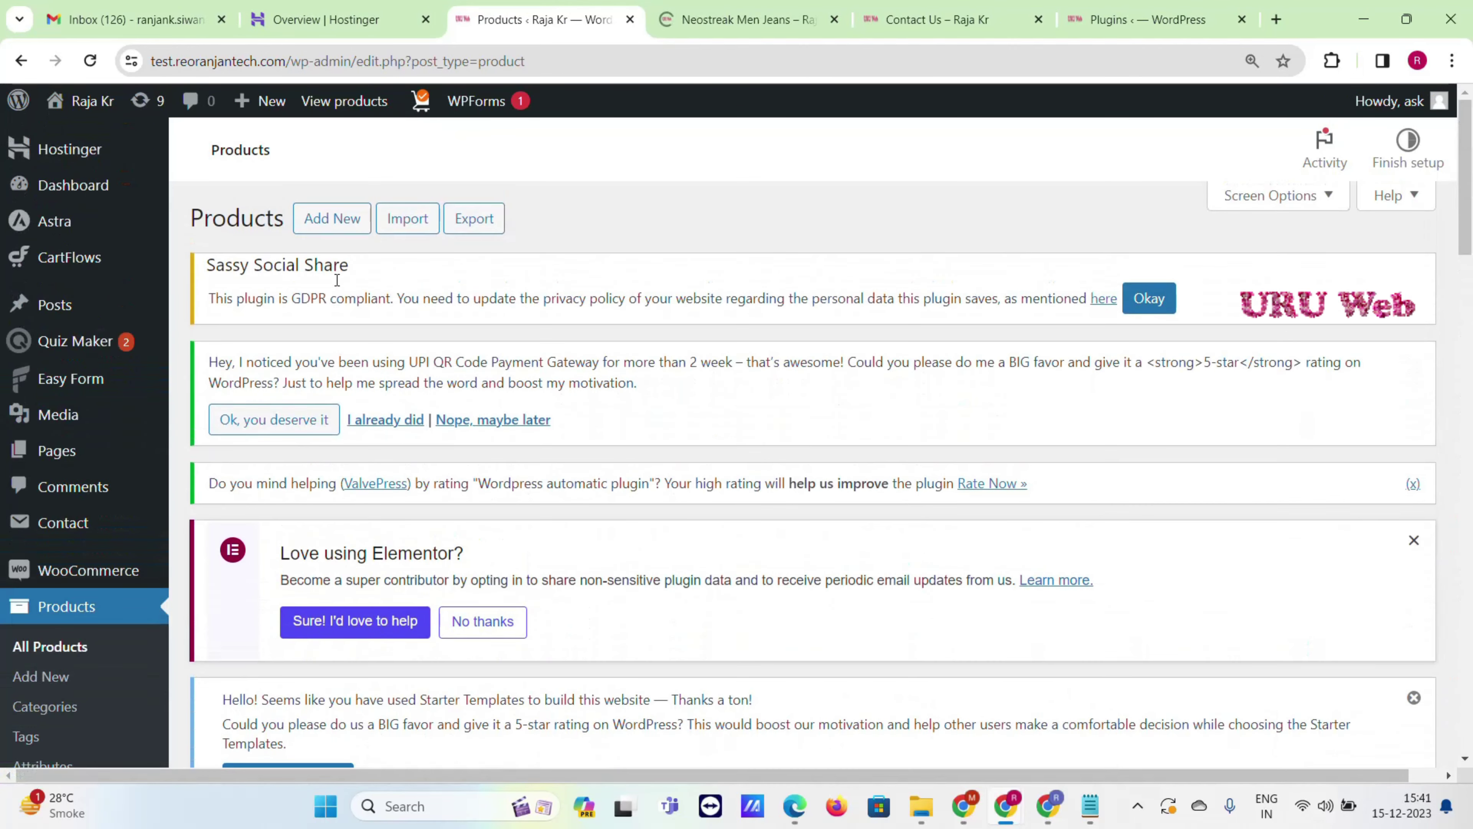
Start a new product named 'Neostreak Men Jeans', copied from the storefront page
click(332, 223)
click(730, 23)
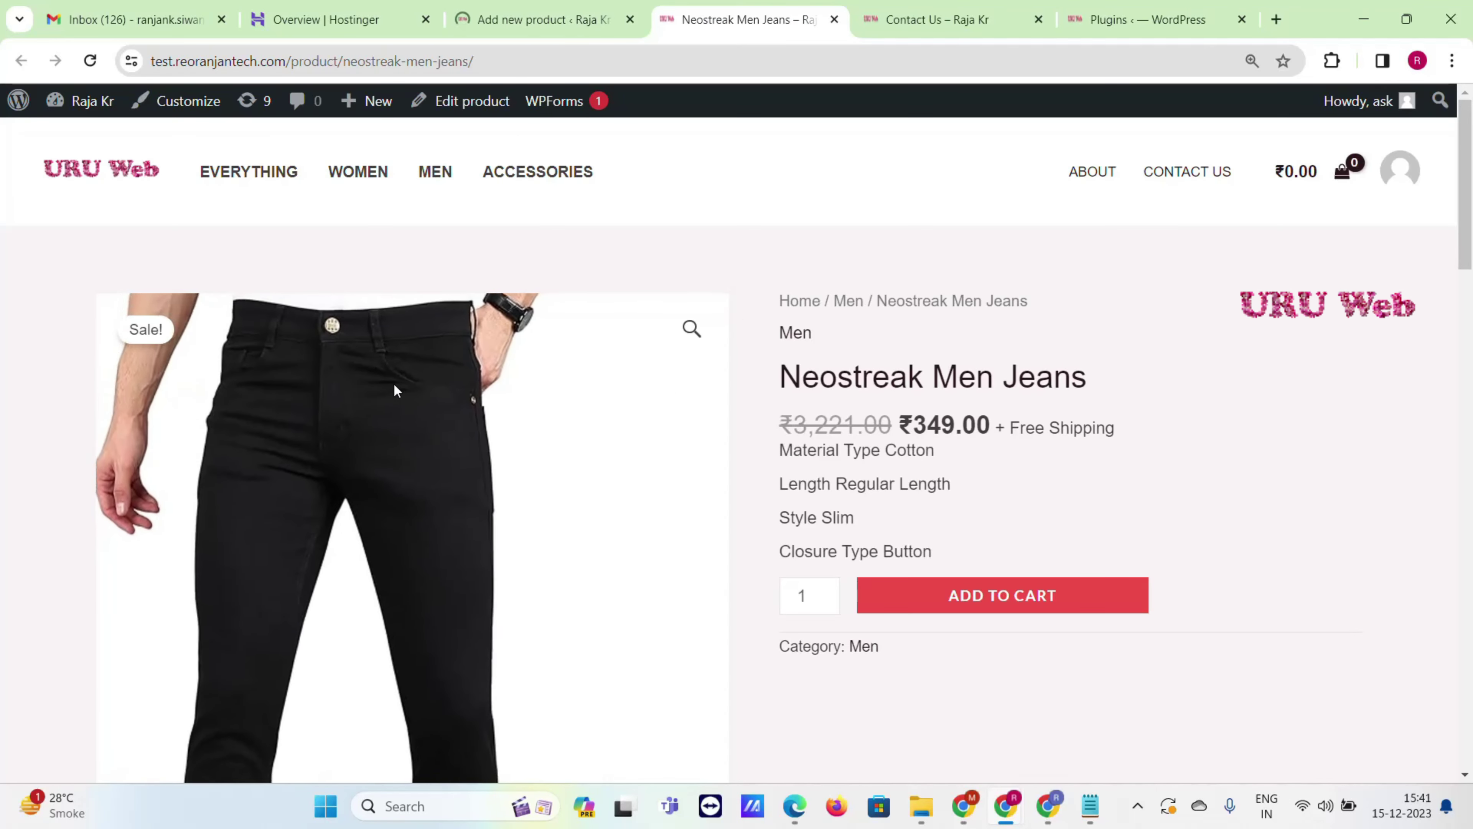
triple_click(857, 378)
right_click(857, 378)
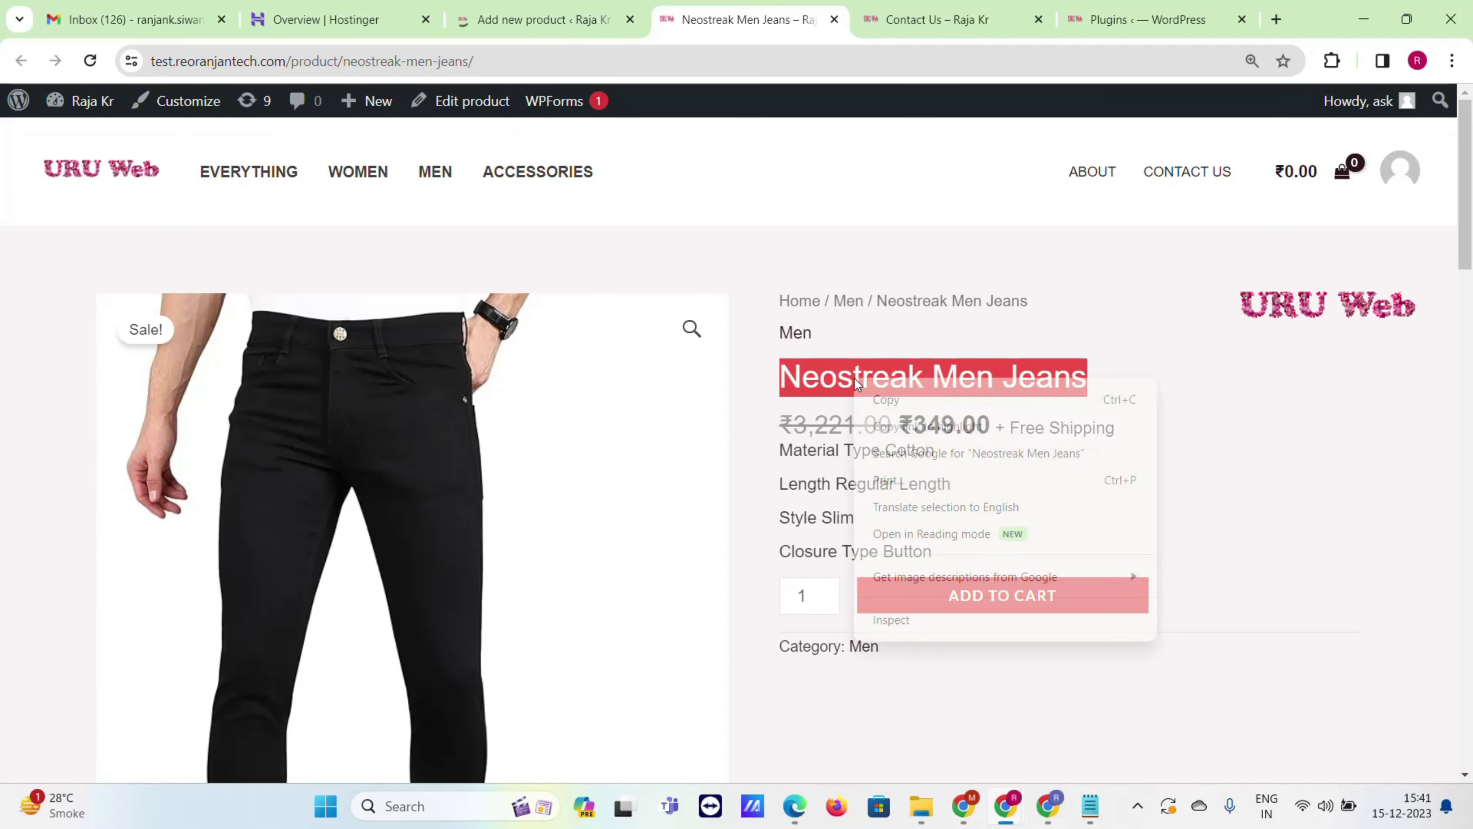
click(896, 403)
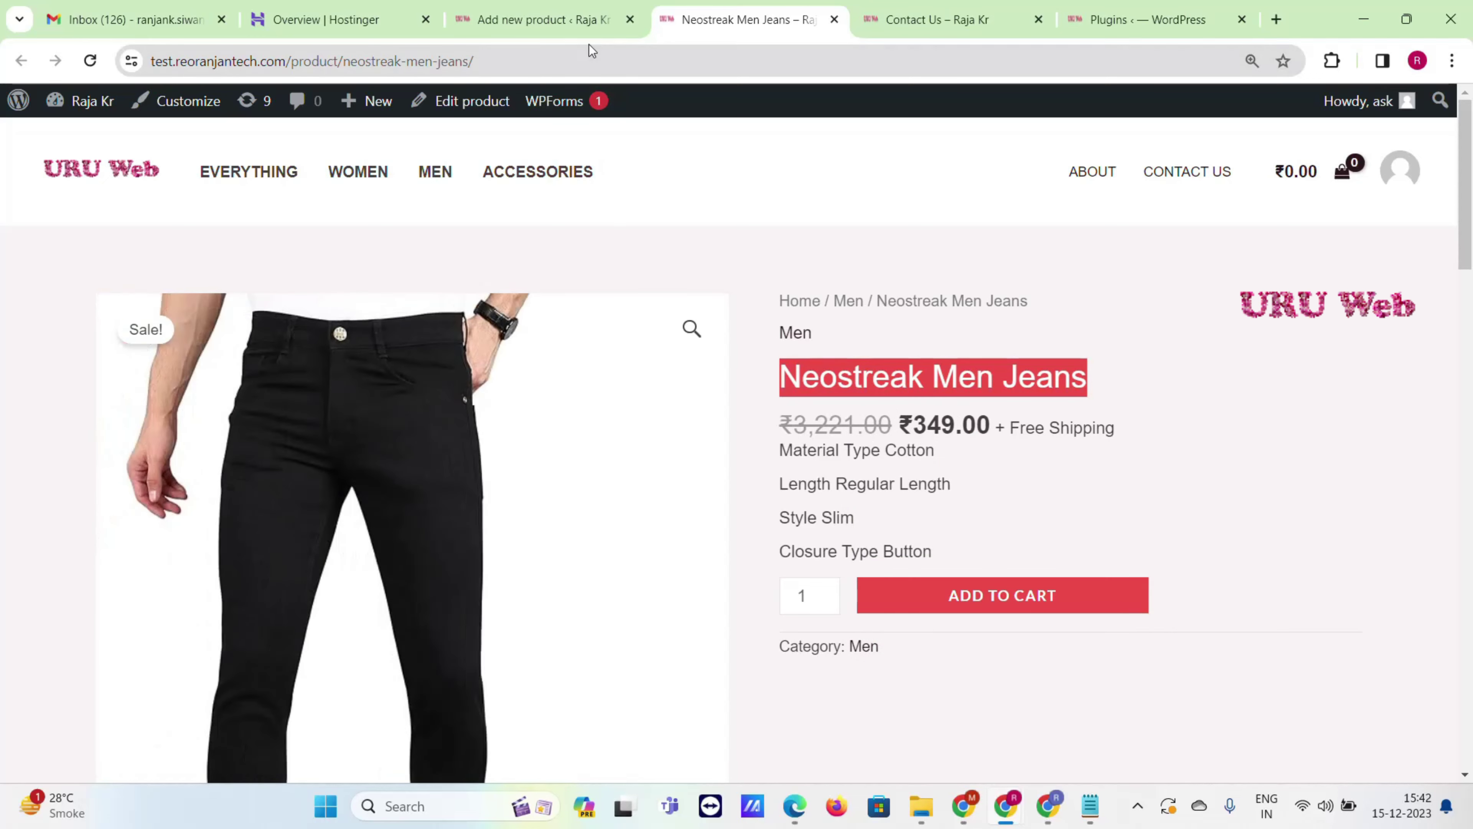
click(580, 22)
scroll(479, 374, down, 10)
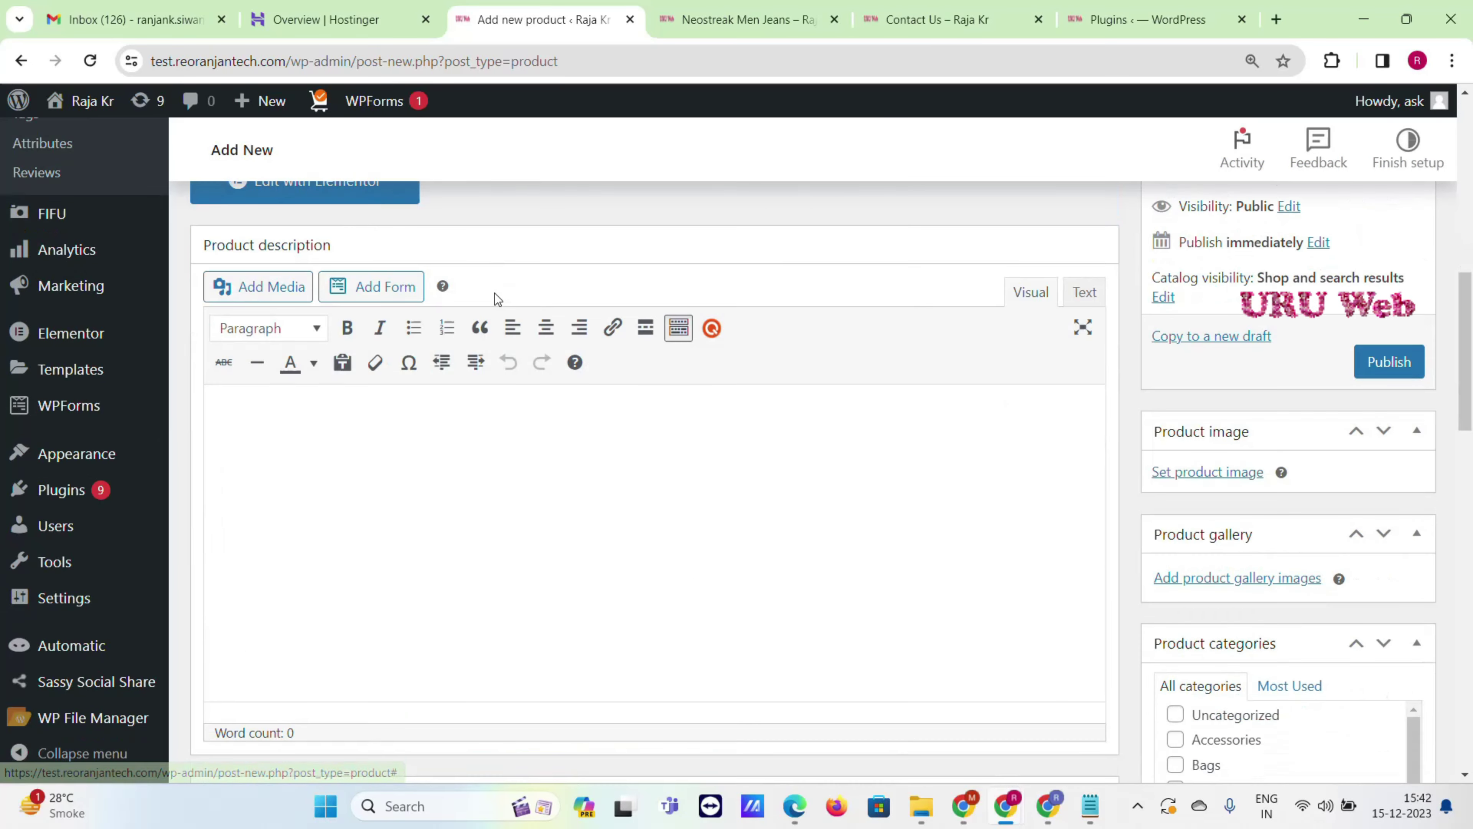
scroll(427, 329, up, 4)
click(418, 379)
right_click(418, 380)
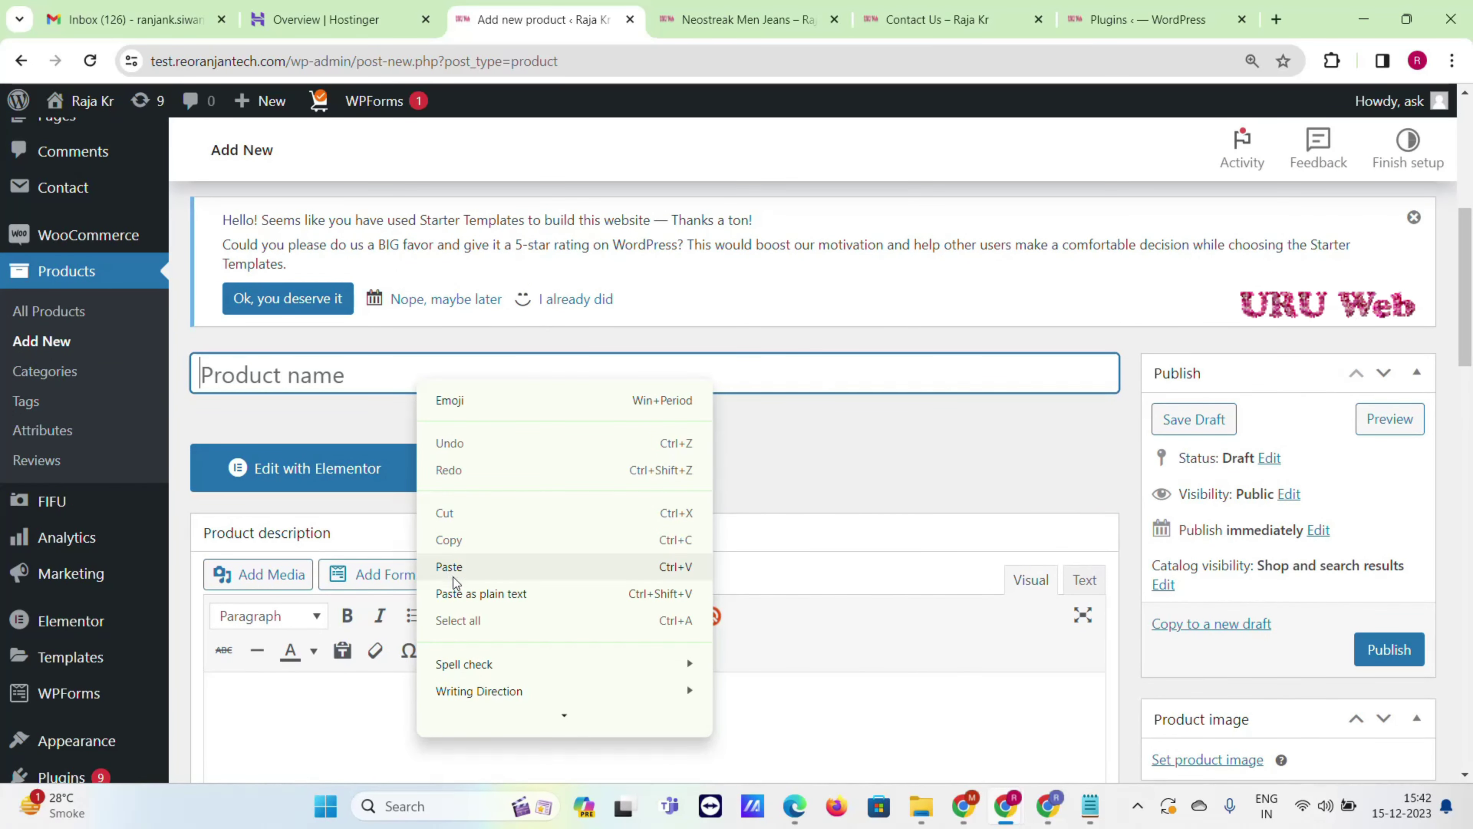
click(441, 561)
Paste 'Neostreak Men Jeans' into the product description
scroll(450, 393, down, 1)
scroll(450, 393, down, 5)
click(306, 409)
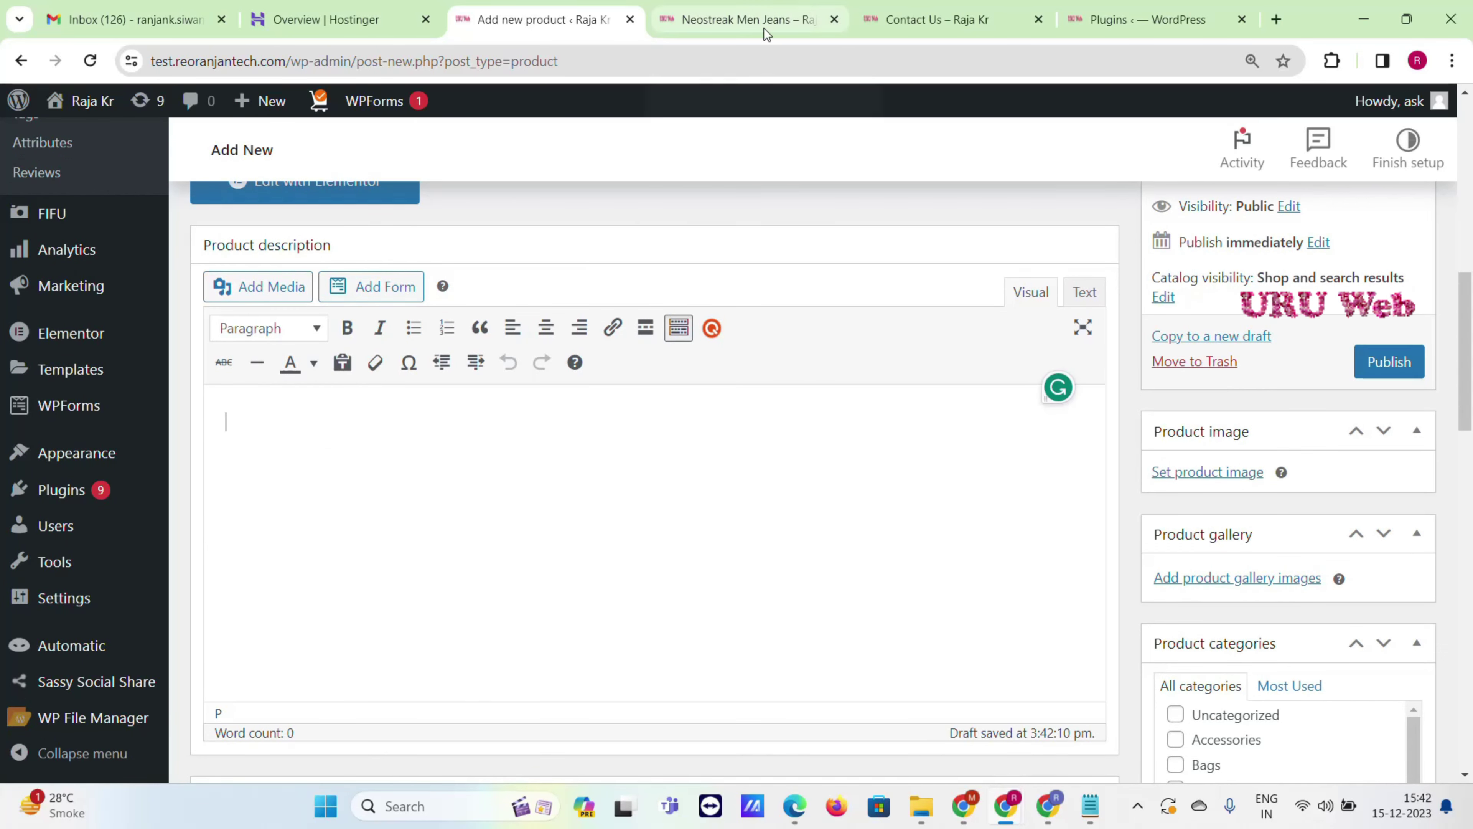
click(748, 19)
scroll(544, 404, down, 7)
scroll(544, 405, down, 6)
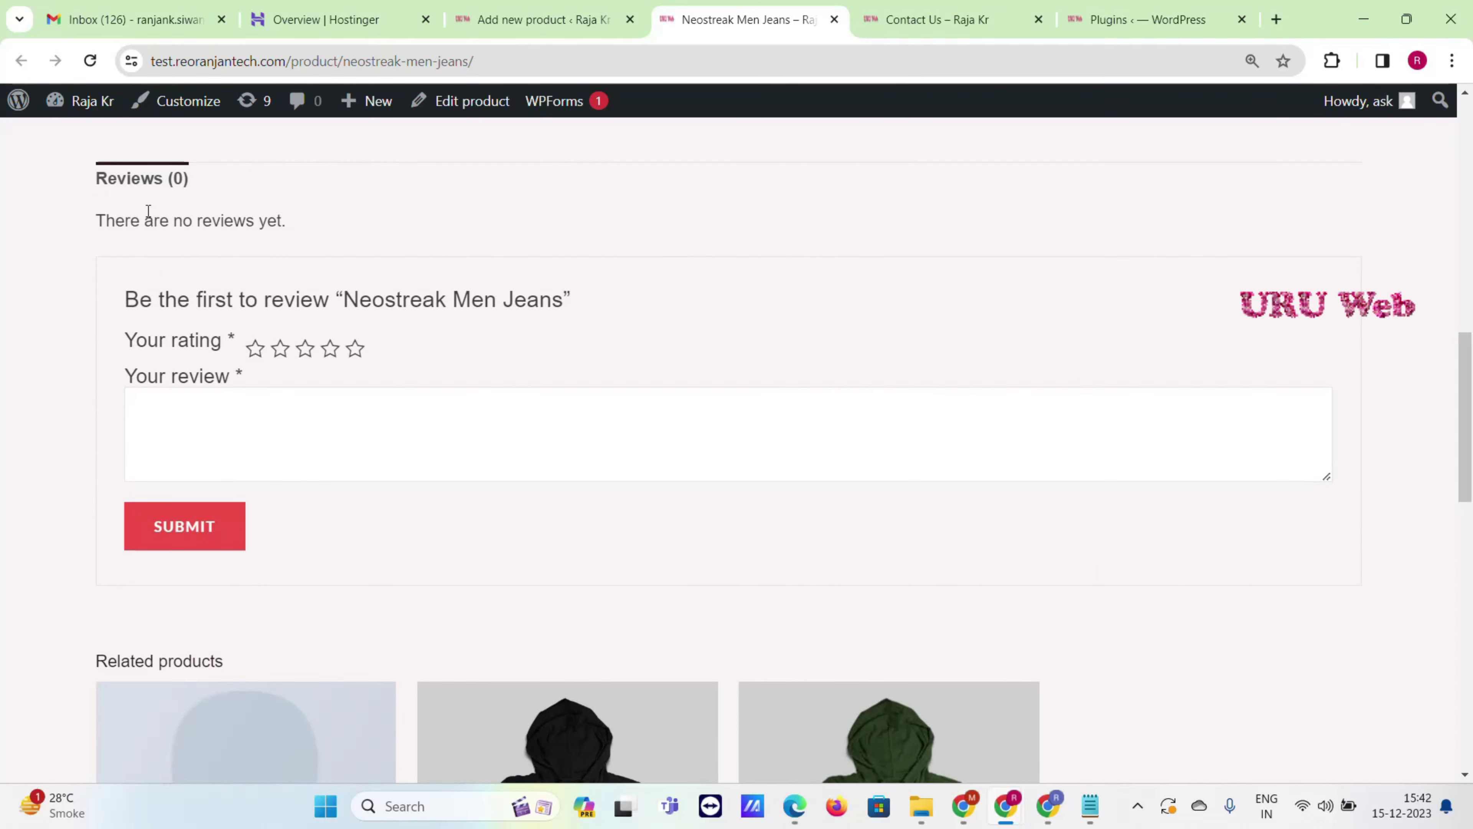
scroll(186, 303, up, 5)
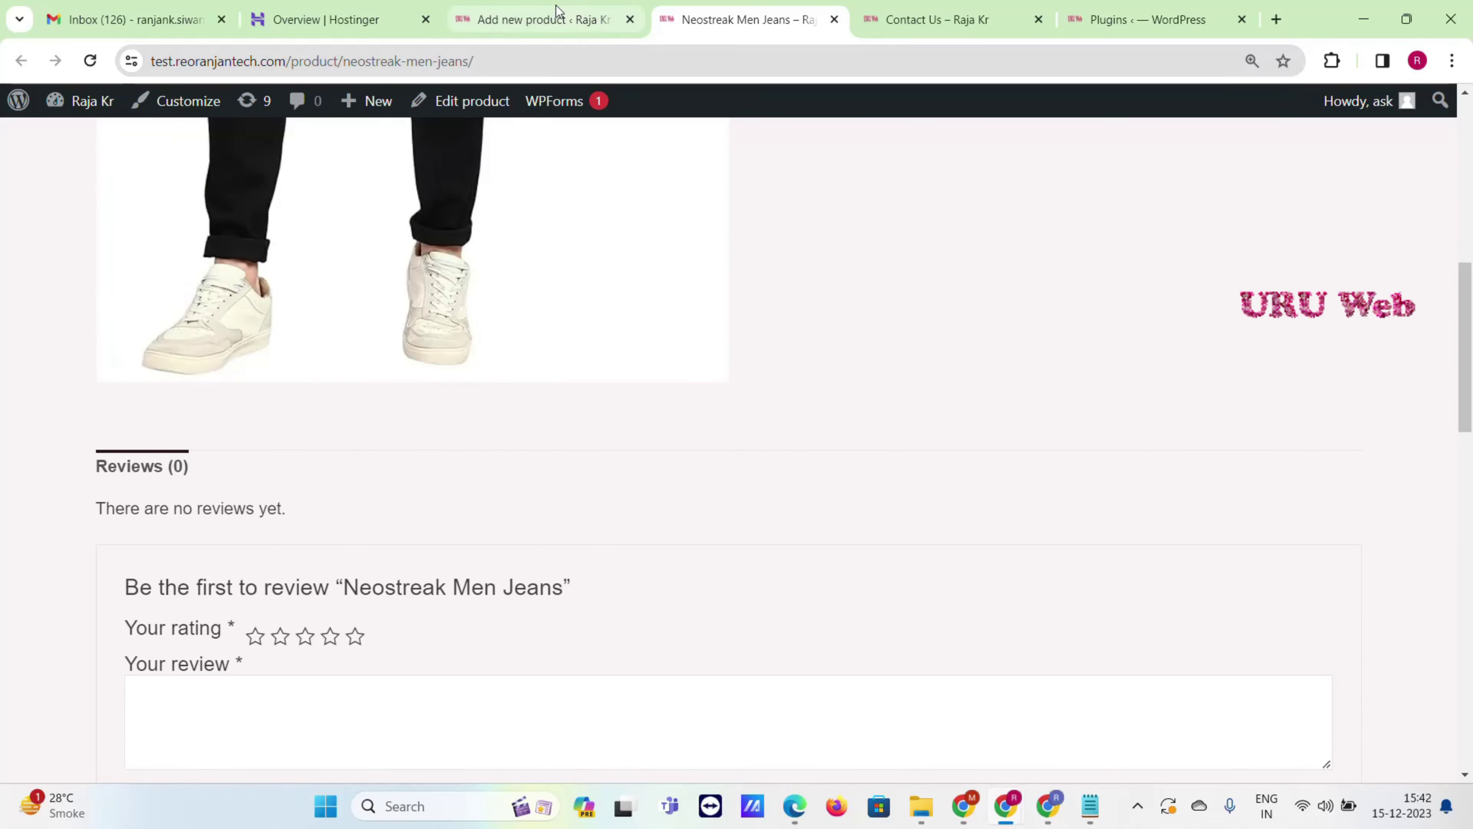
click(548, 17)
right_click(354, 458)
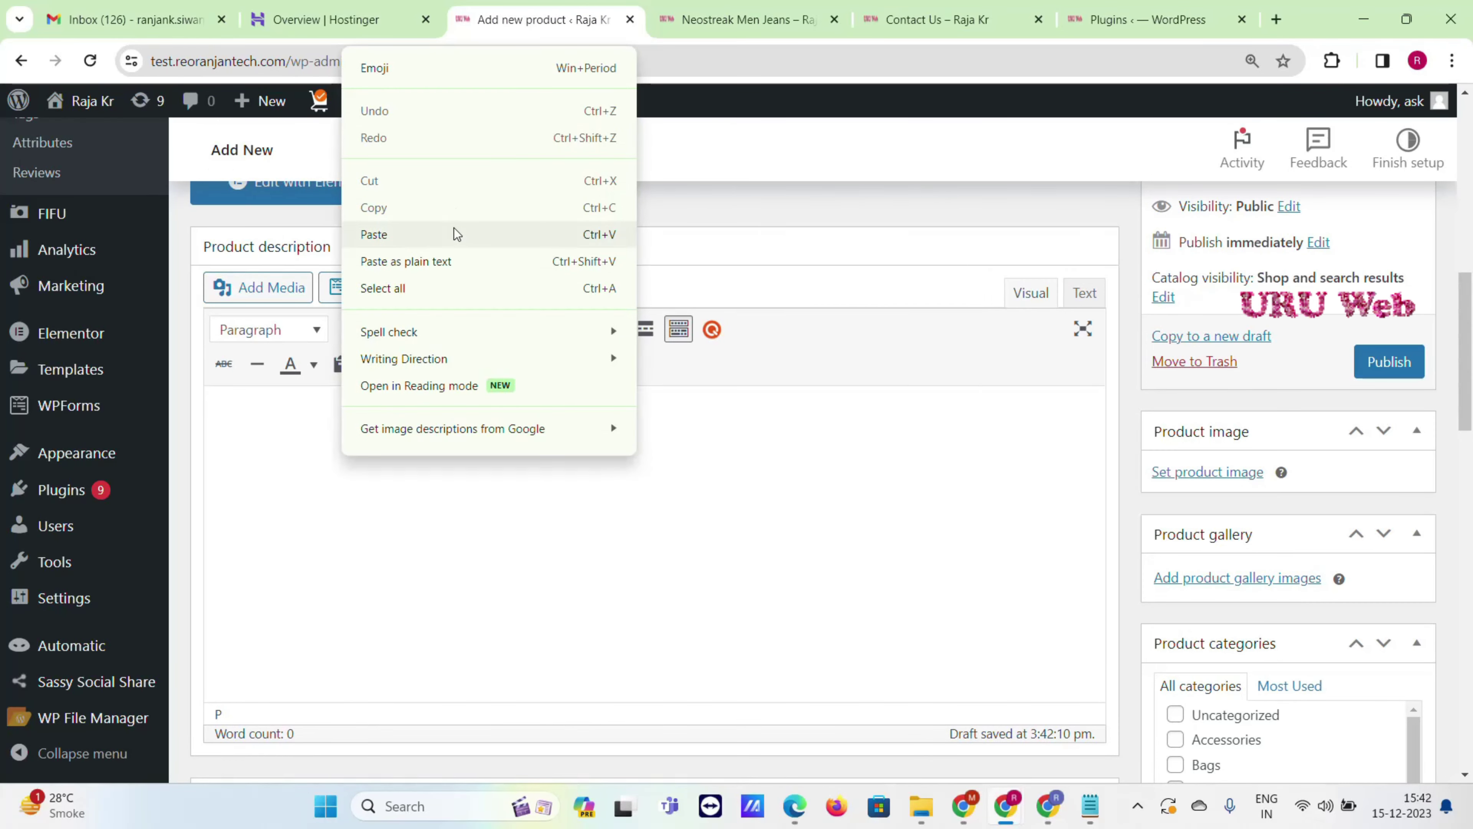
click(456, 230)
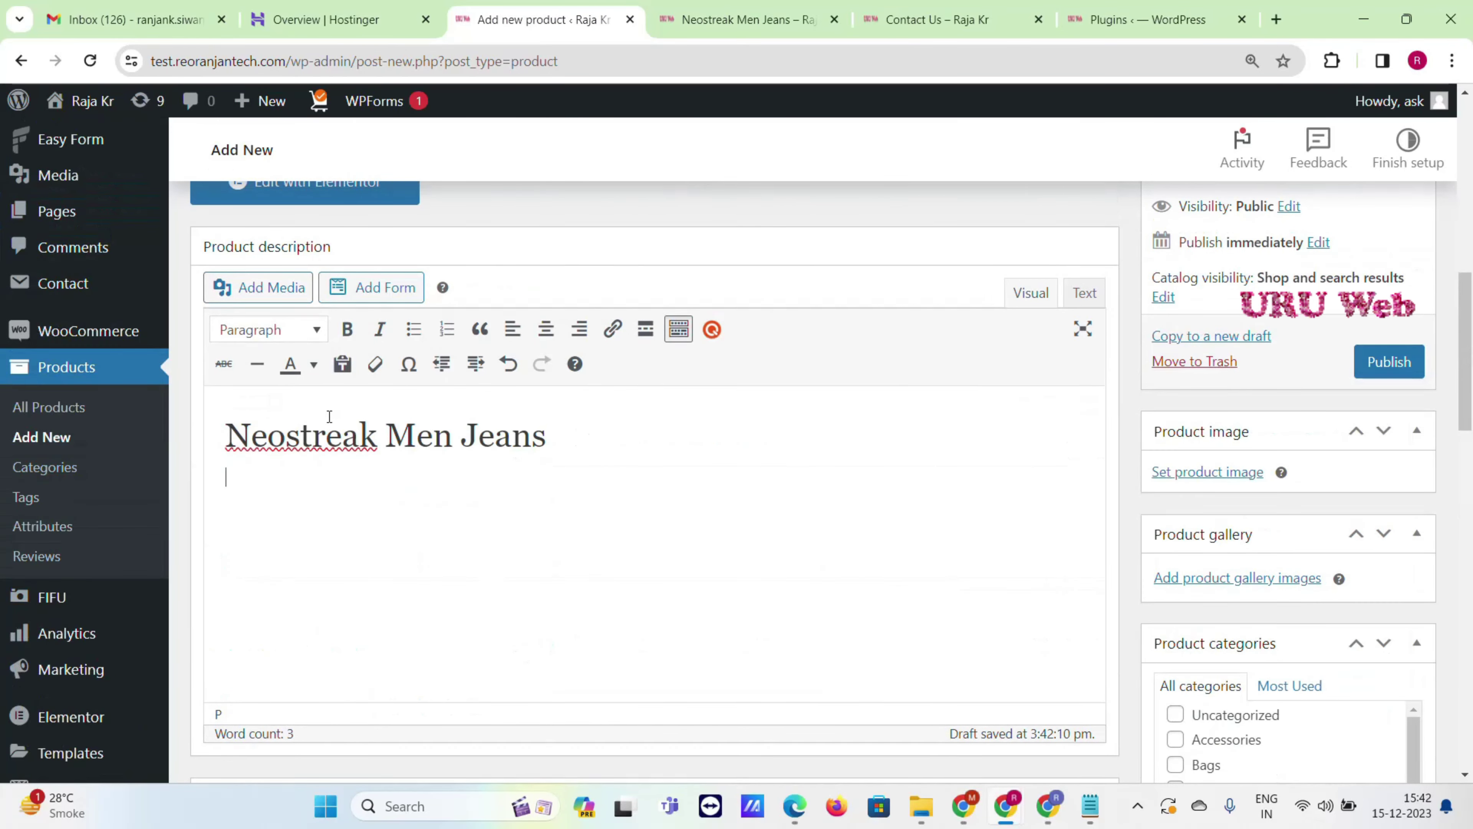
Format the pasted description title as Heading 2
click(326, 436)
click(307, 329)
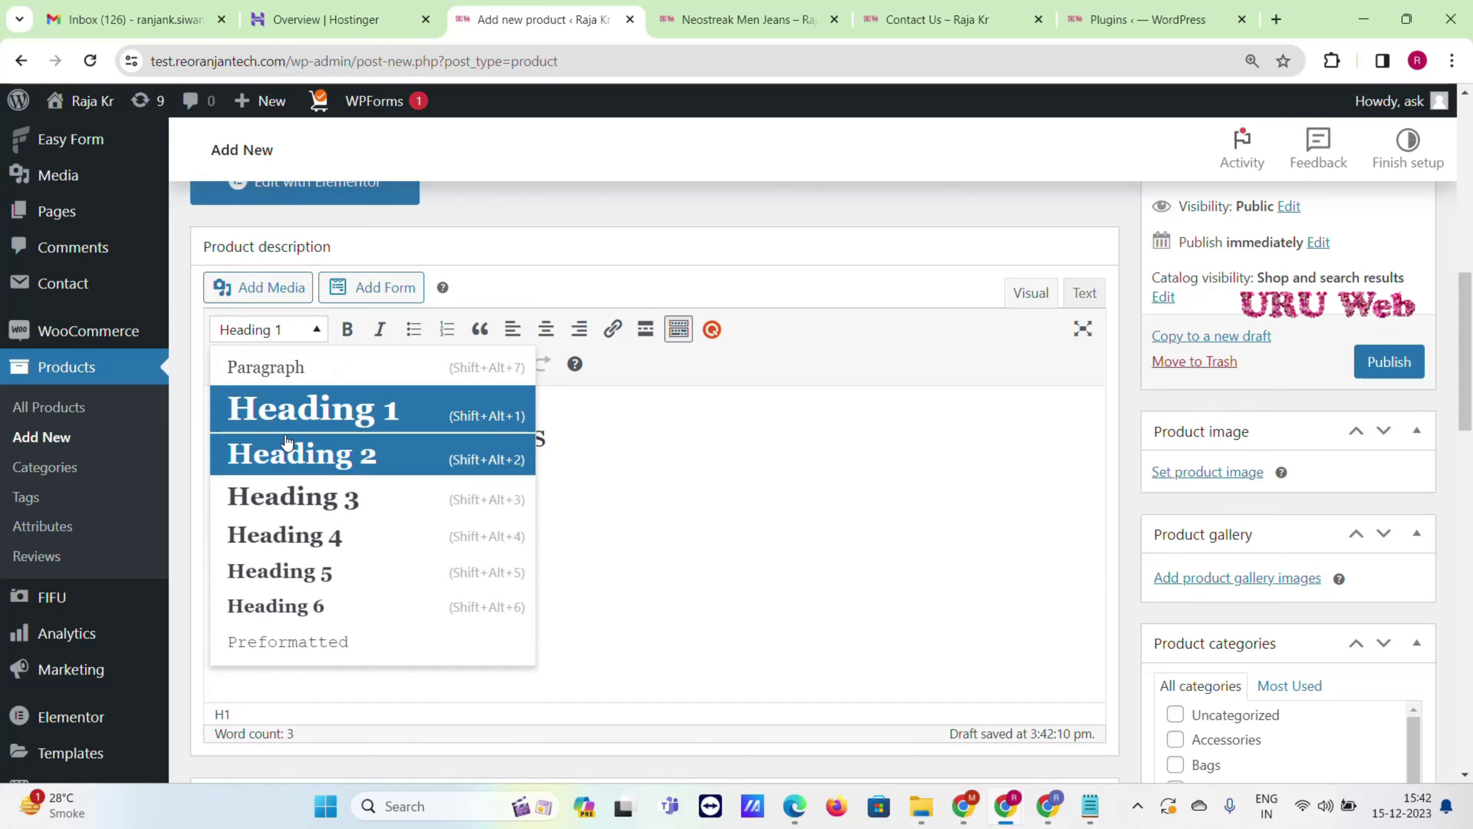
click(291, 467)
scroll(690, 434, down, 5)
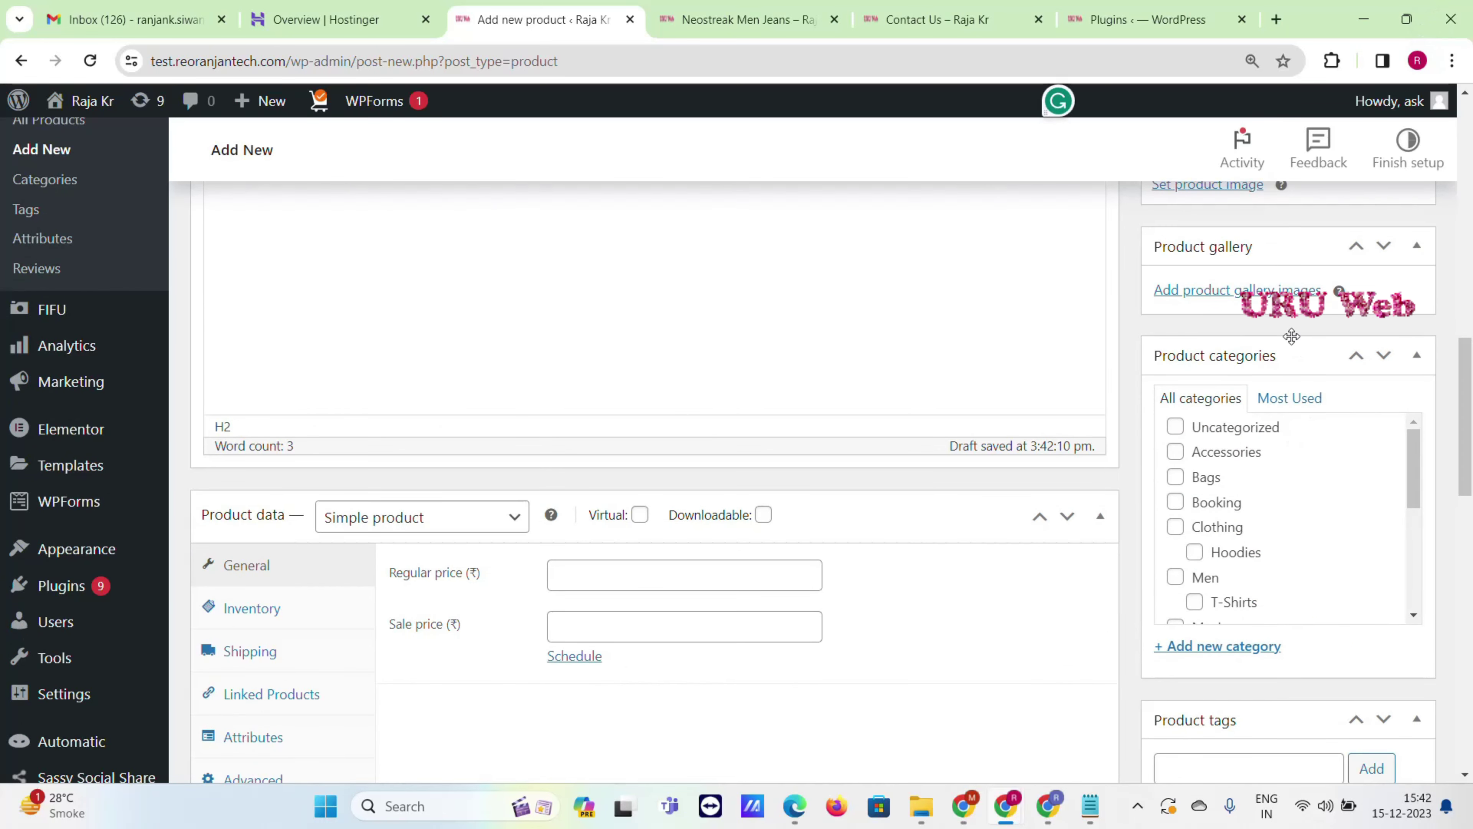
click(732, 19)
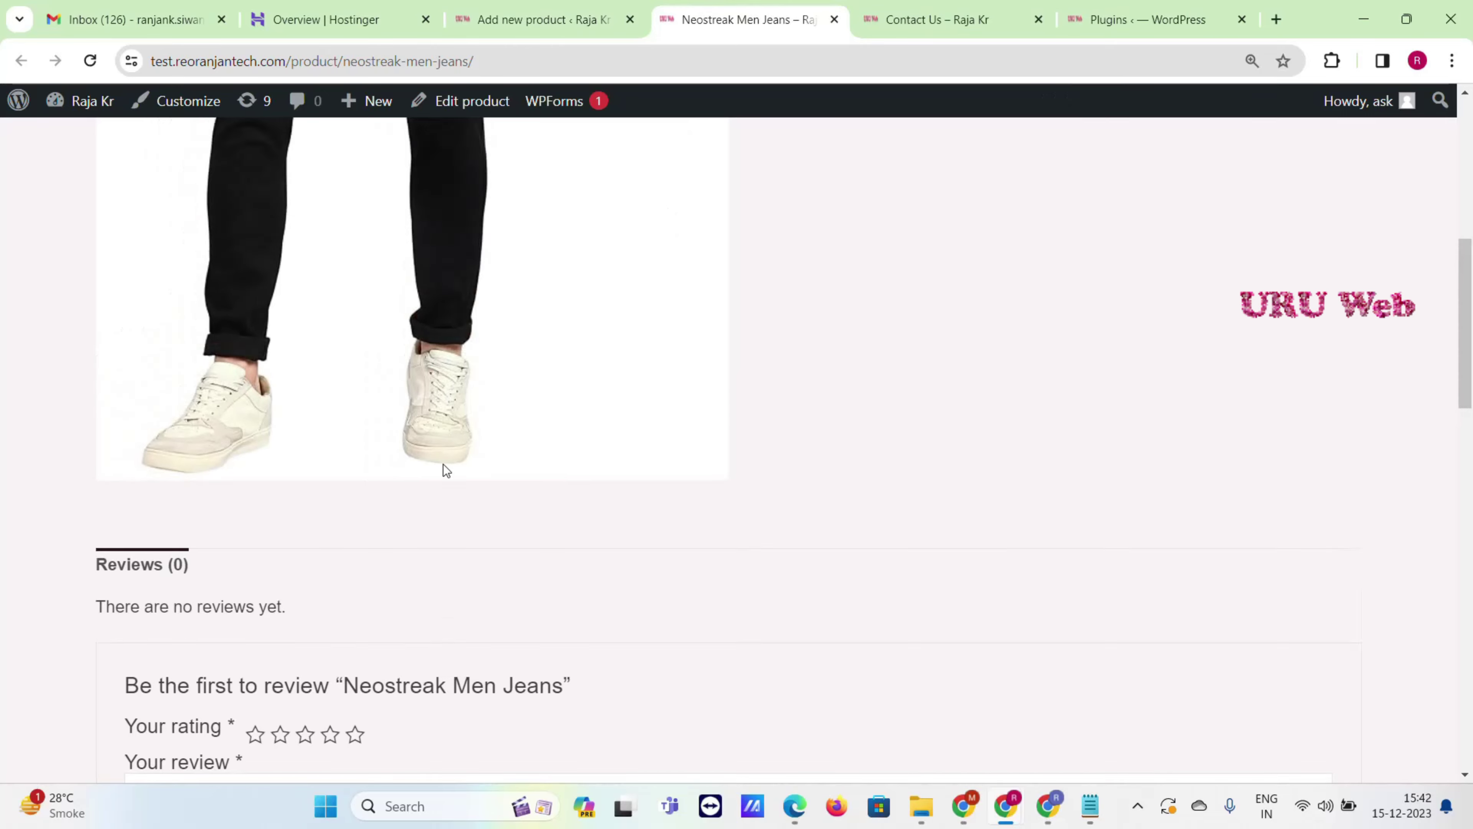
scroll(444, 464, up, 10)
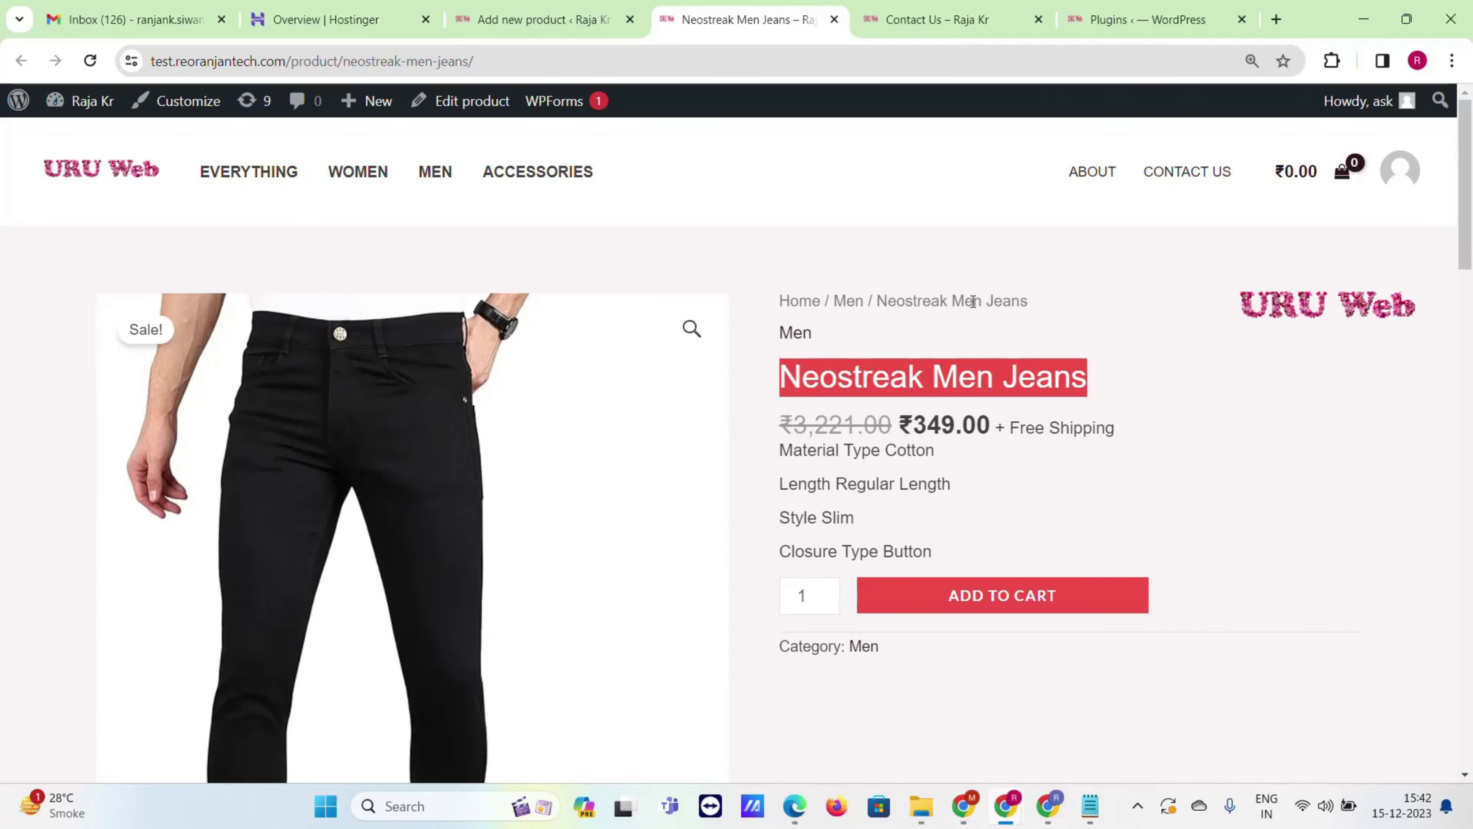
click(576, 24)
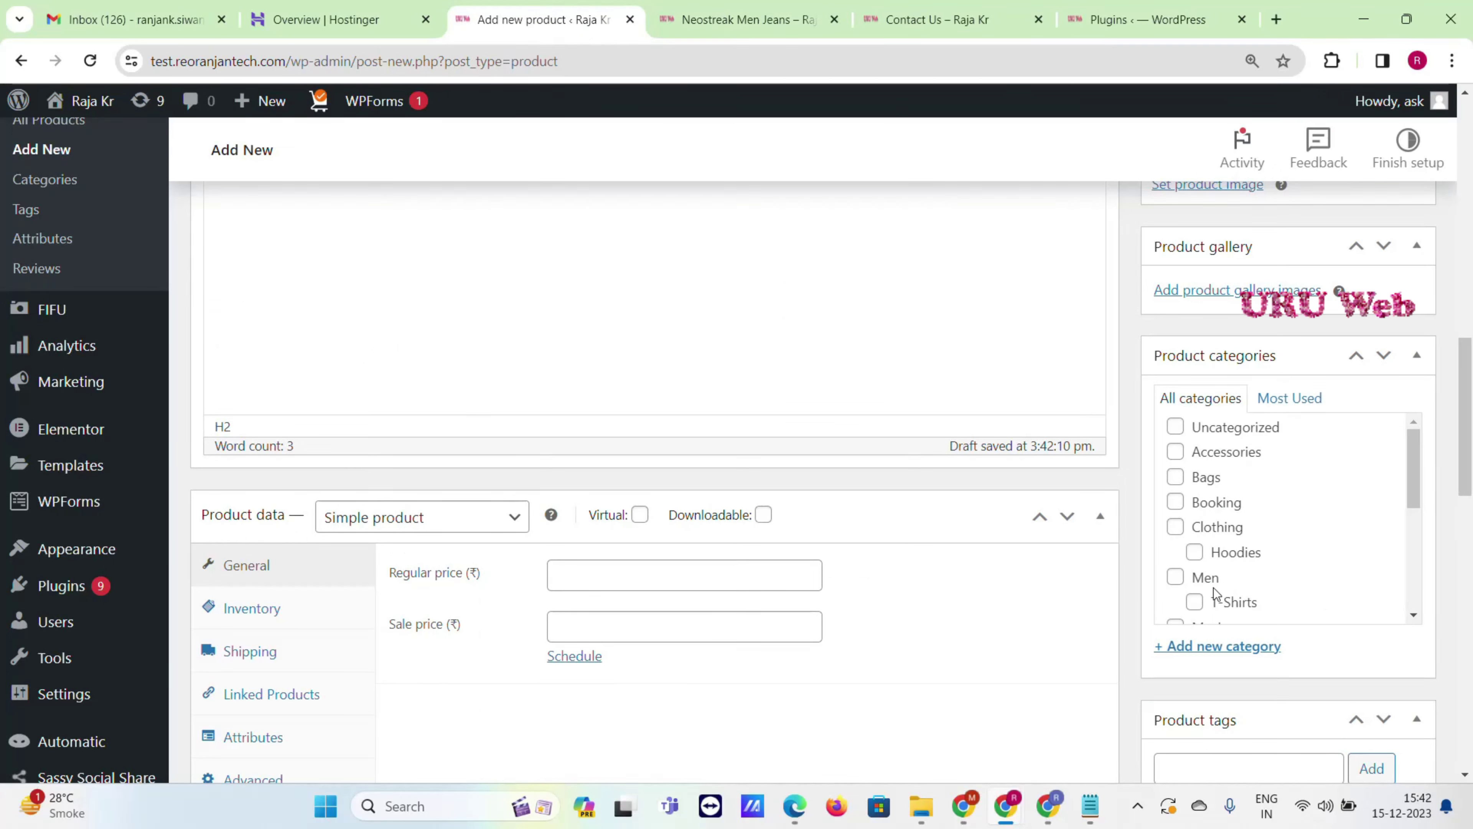
Tick the Clothing, Men and Jeans product categories
click(1178, 528)
scroll(1210, 603, down, 2)
click(1176, 481)
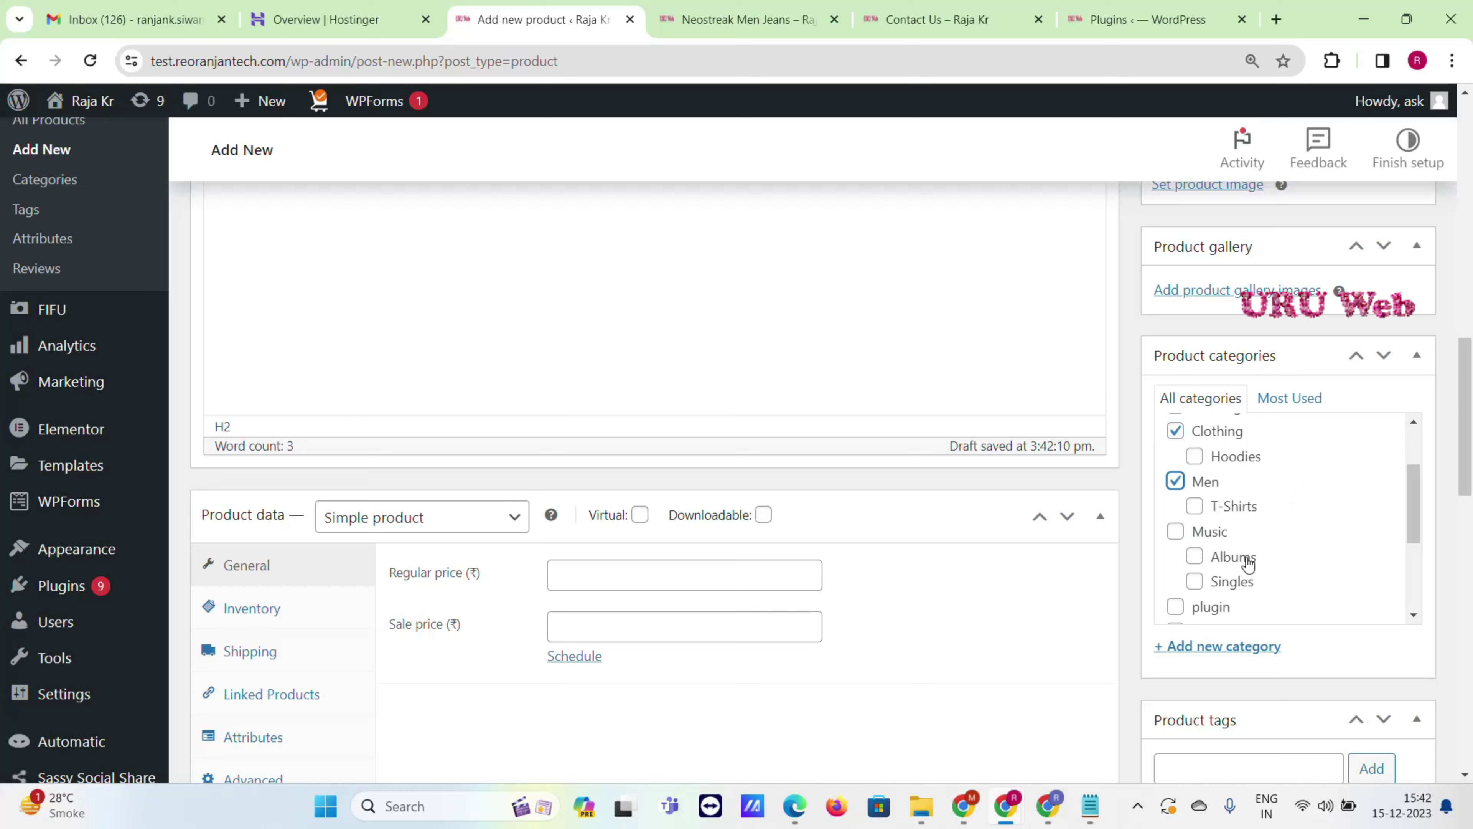
scroll(1210, 602, down, 2)
scroll(1254, 577, down, 2)
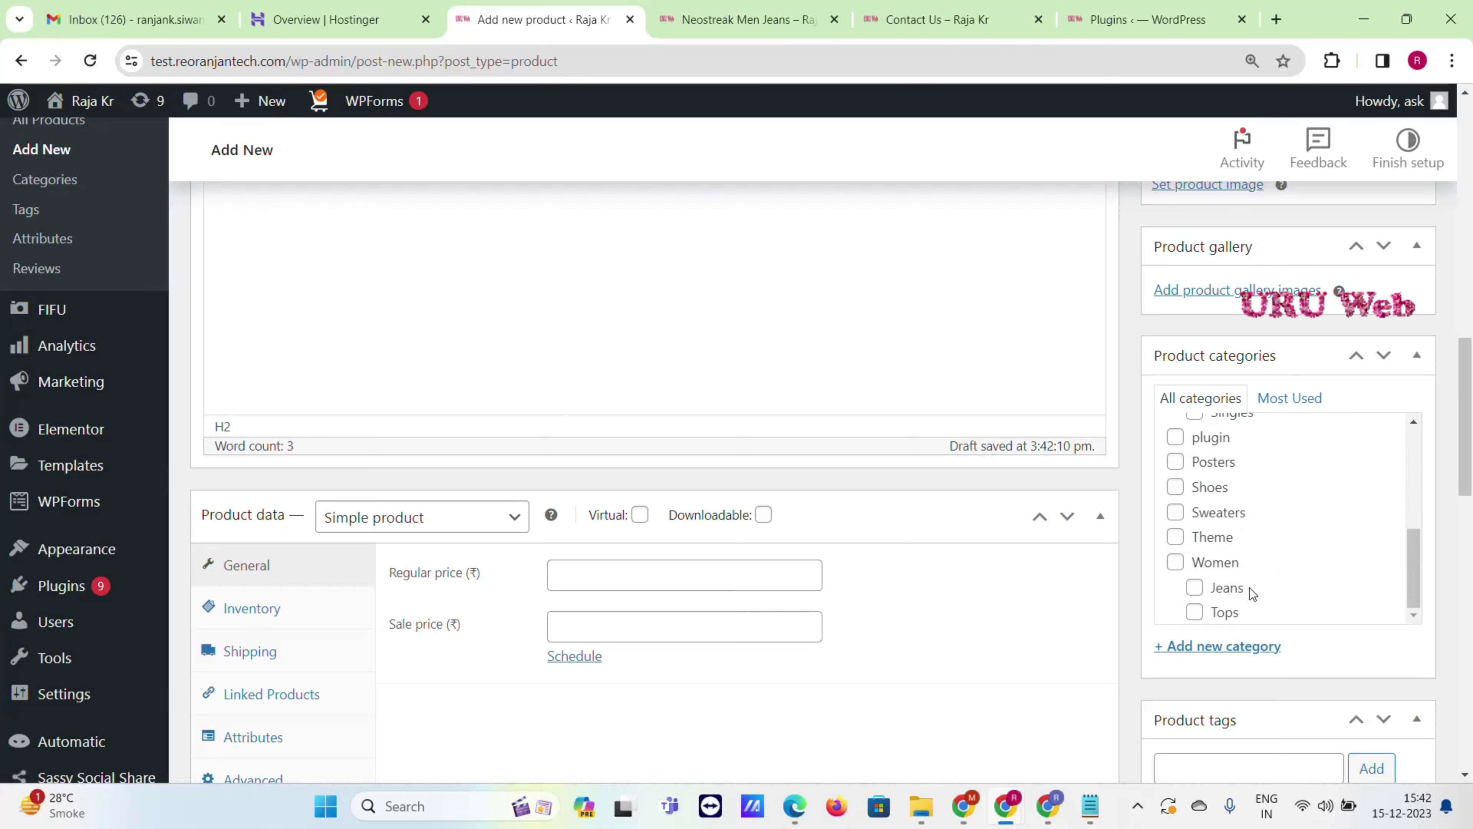
click(1199, 590)
scroll(1357, 489, up, 5)
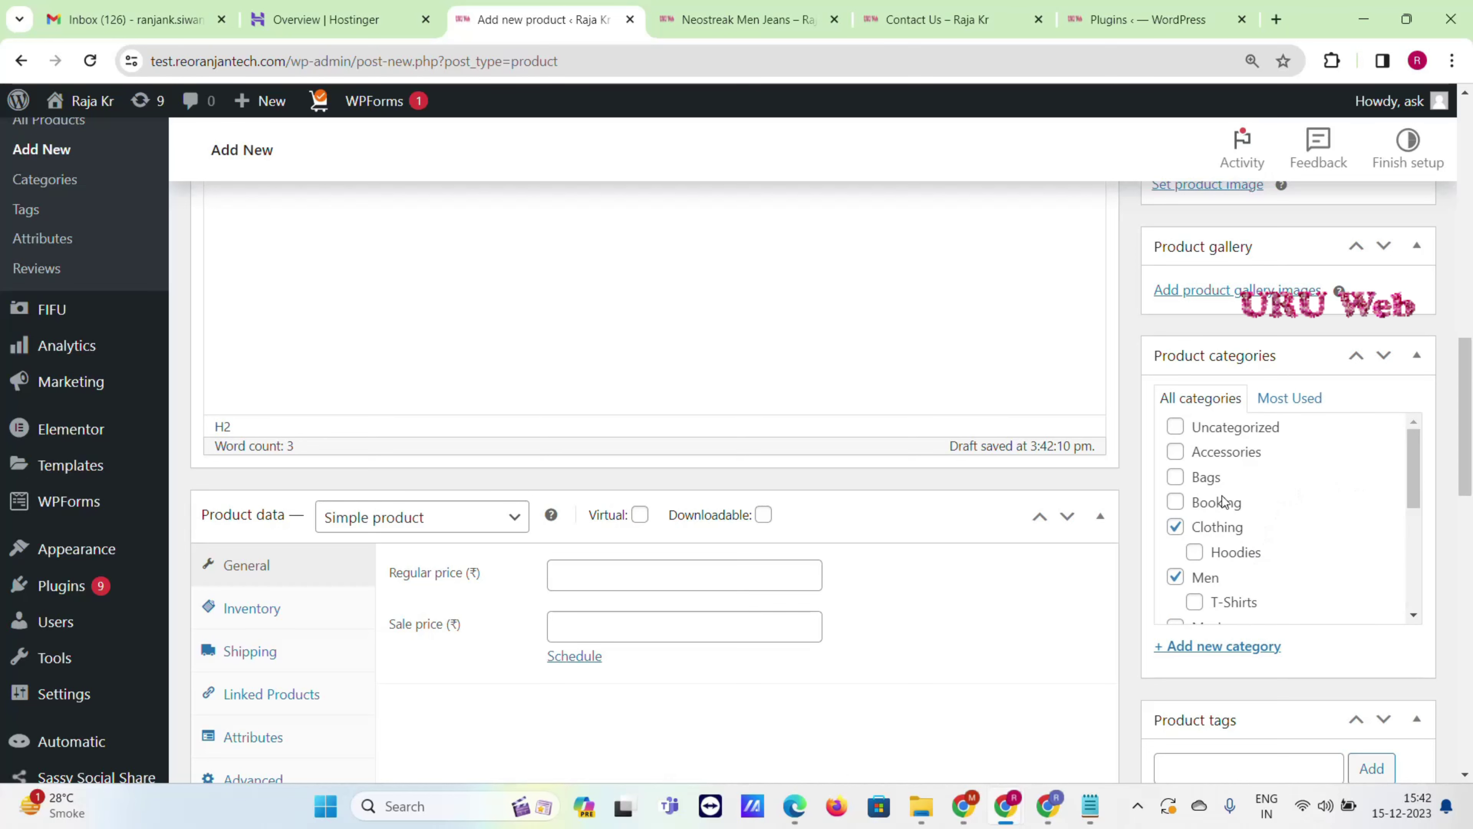
scroll(1245, 453, down, 5)
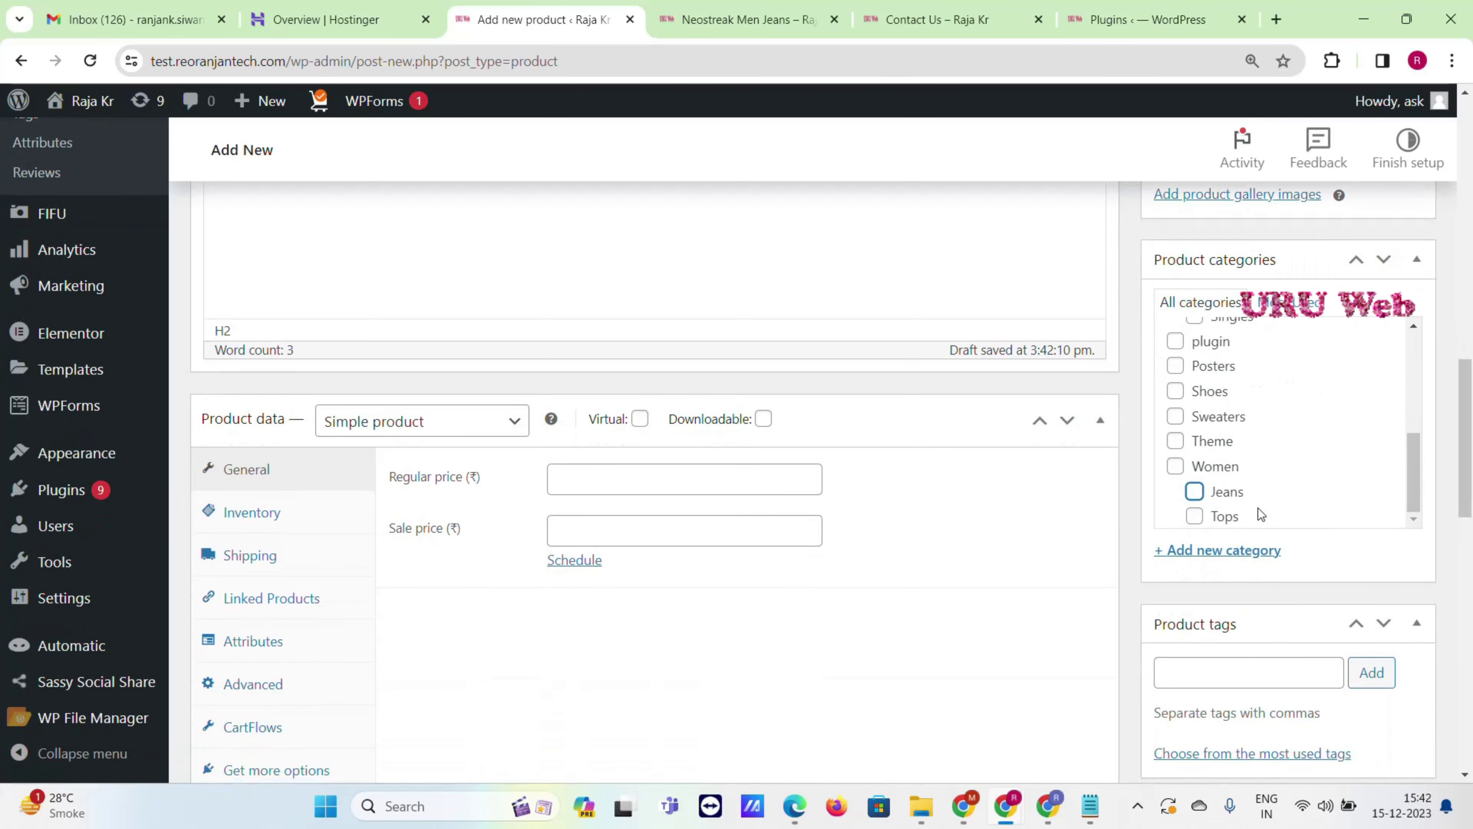
scroll(1252, 495, up, 2)
scroll(1253, 495, up, 3)
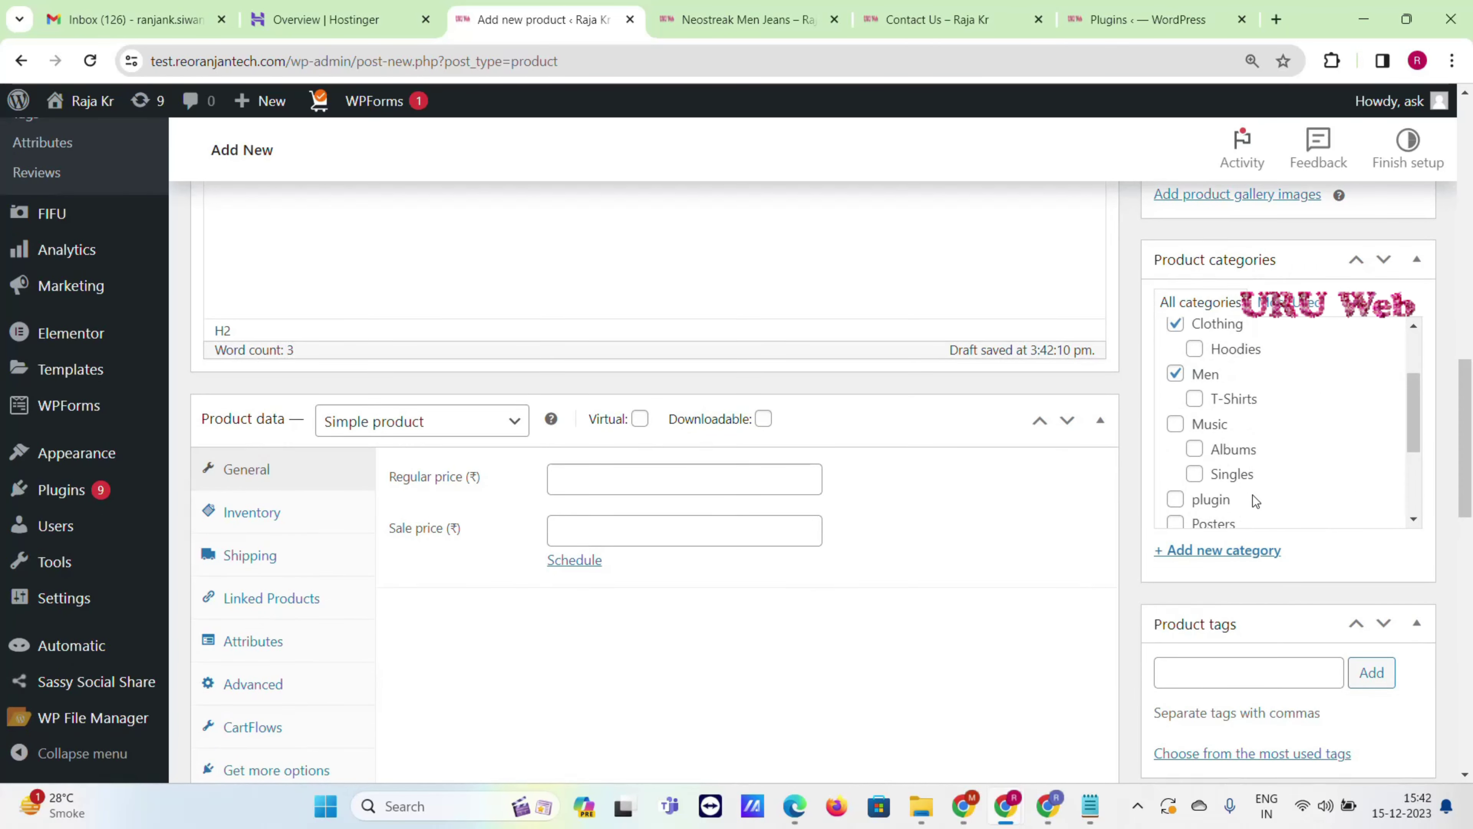
Add a new Jins category with Men as its parent
click(1233, 551)
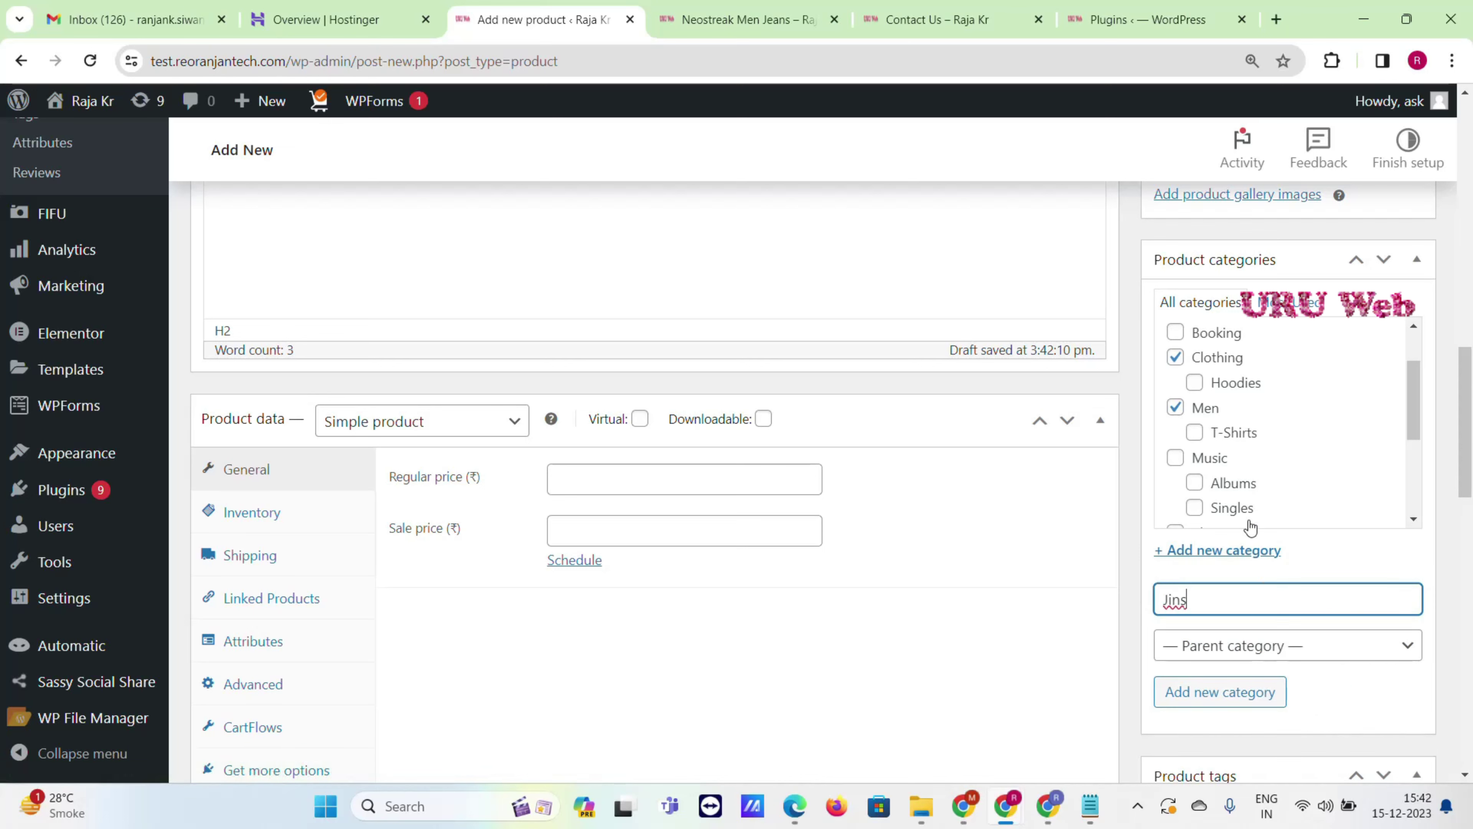
click(1265, 661)
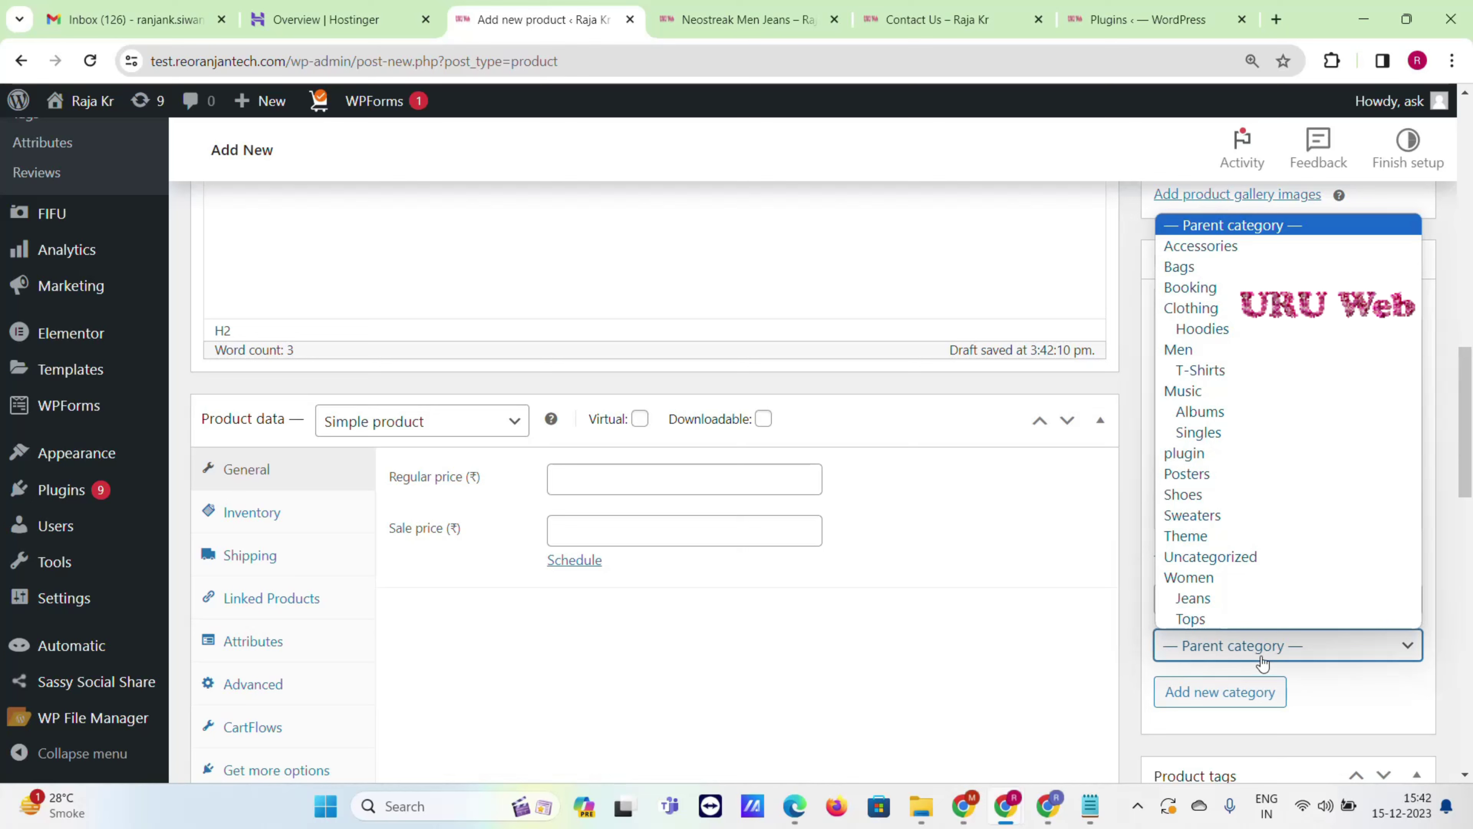
click(1196, 351)
click(1229, 608)
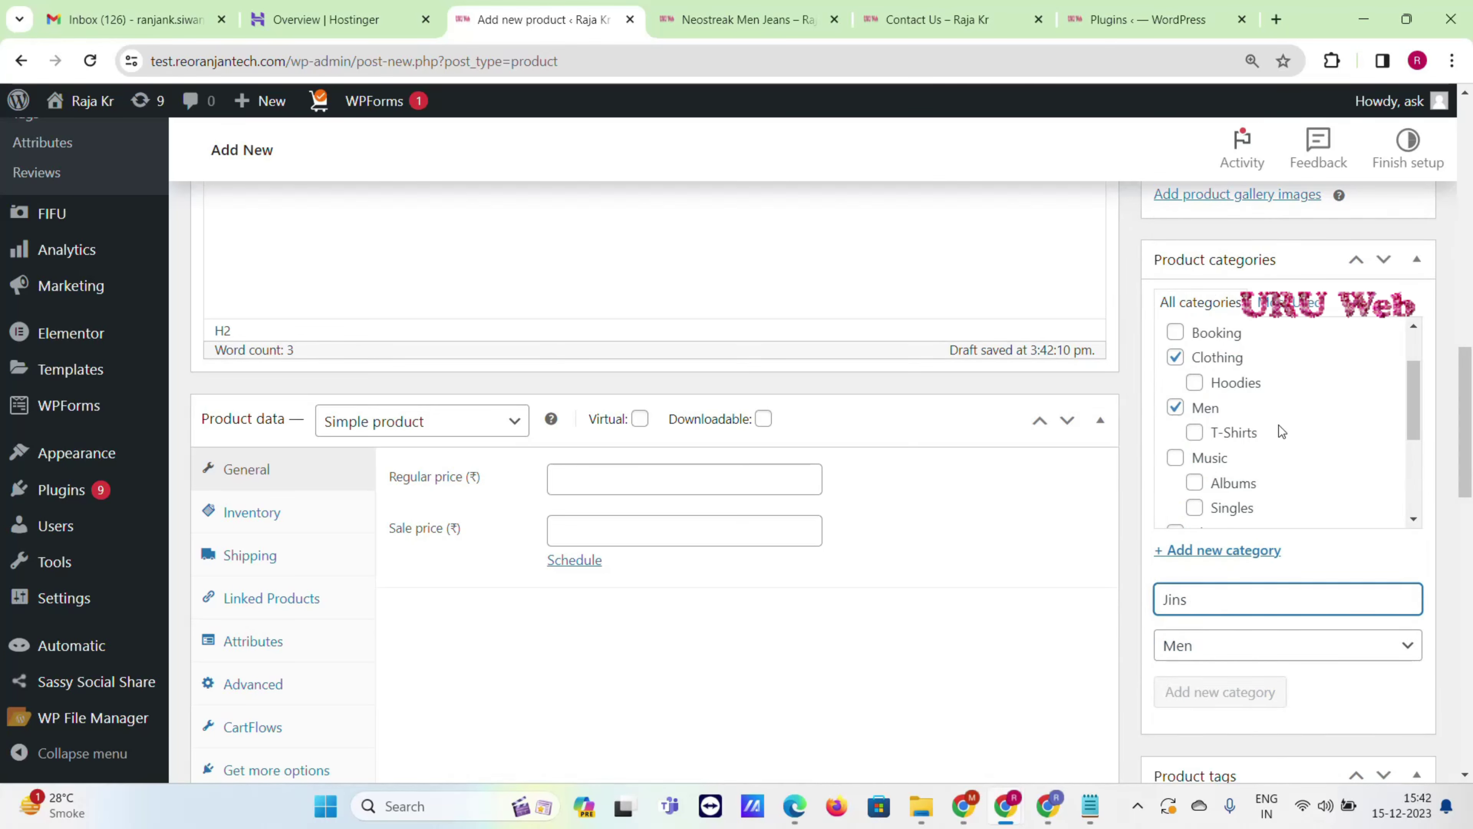
key(Return)
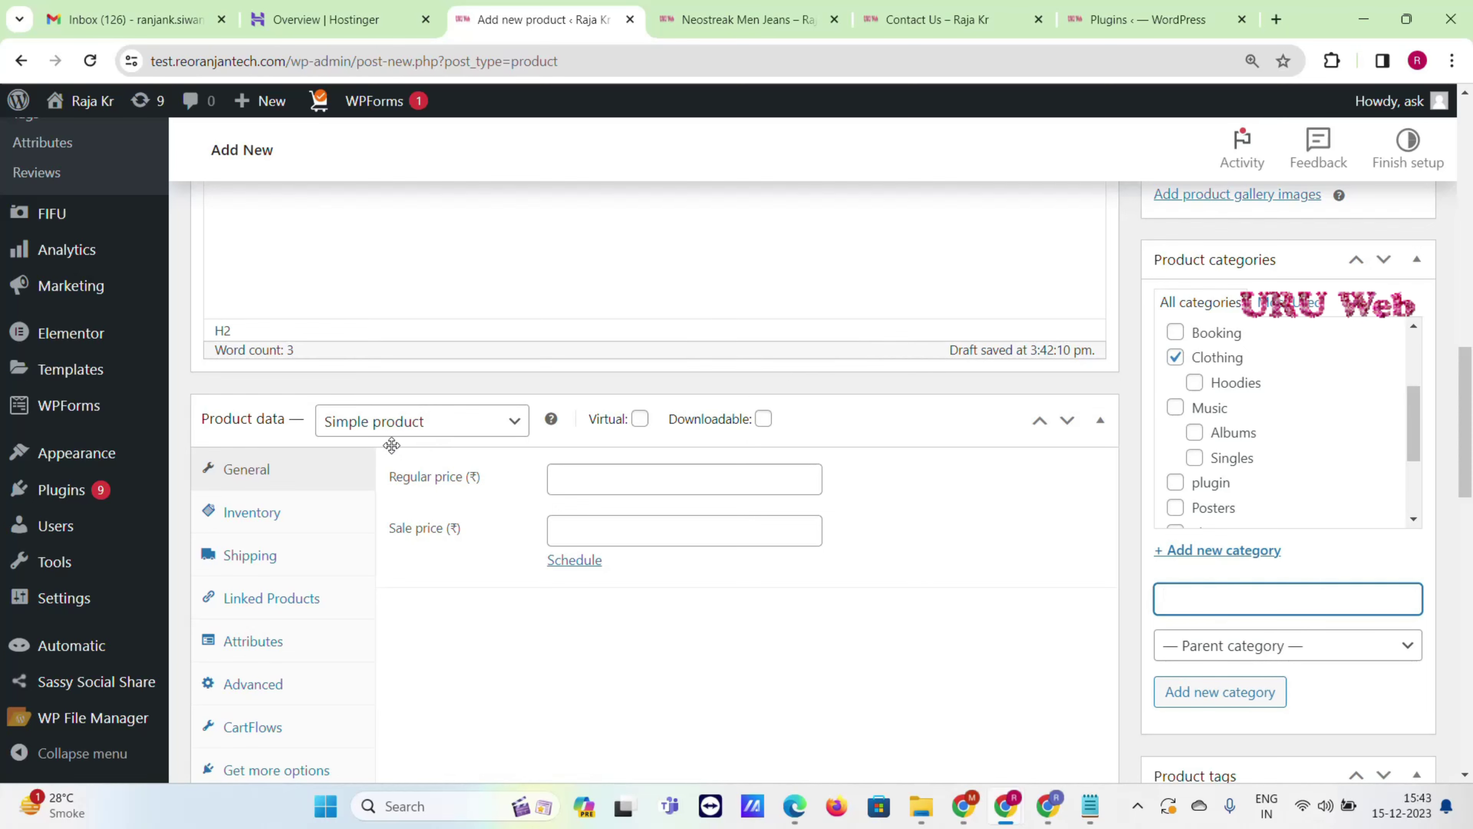
scroll(556, 332, up, 6)
click(709, 13)
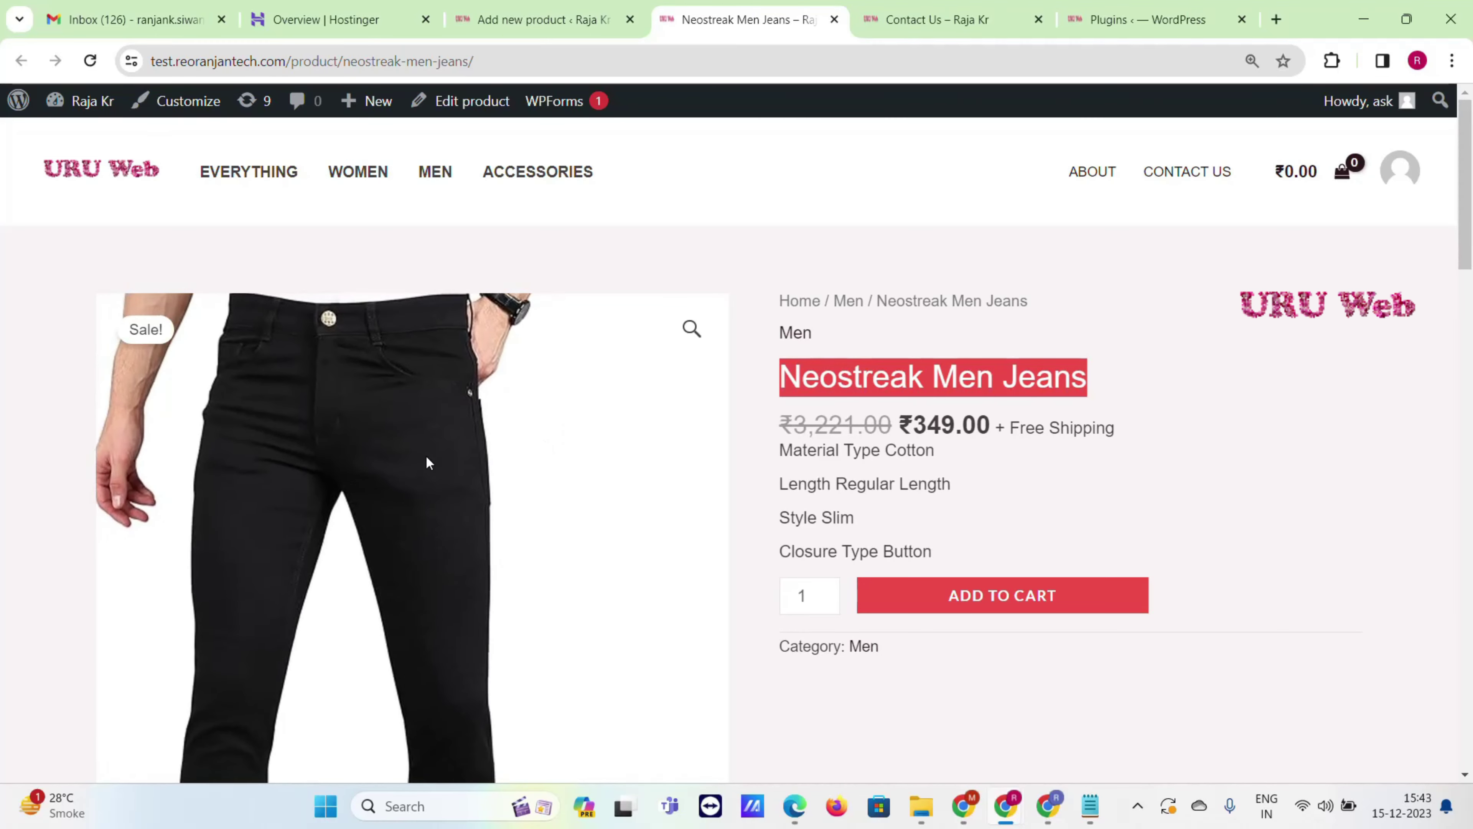
click(508, 29)
scroll(461, 427, down, 4)
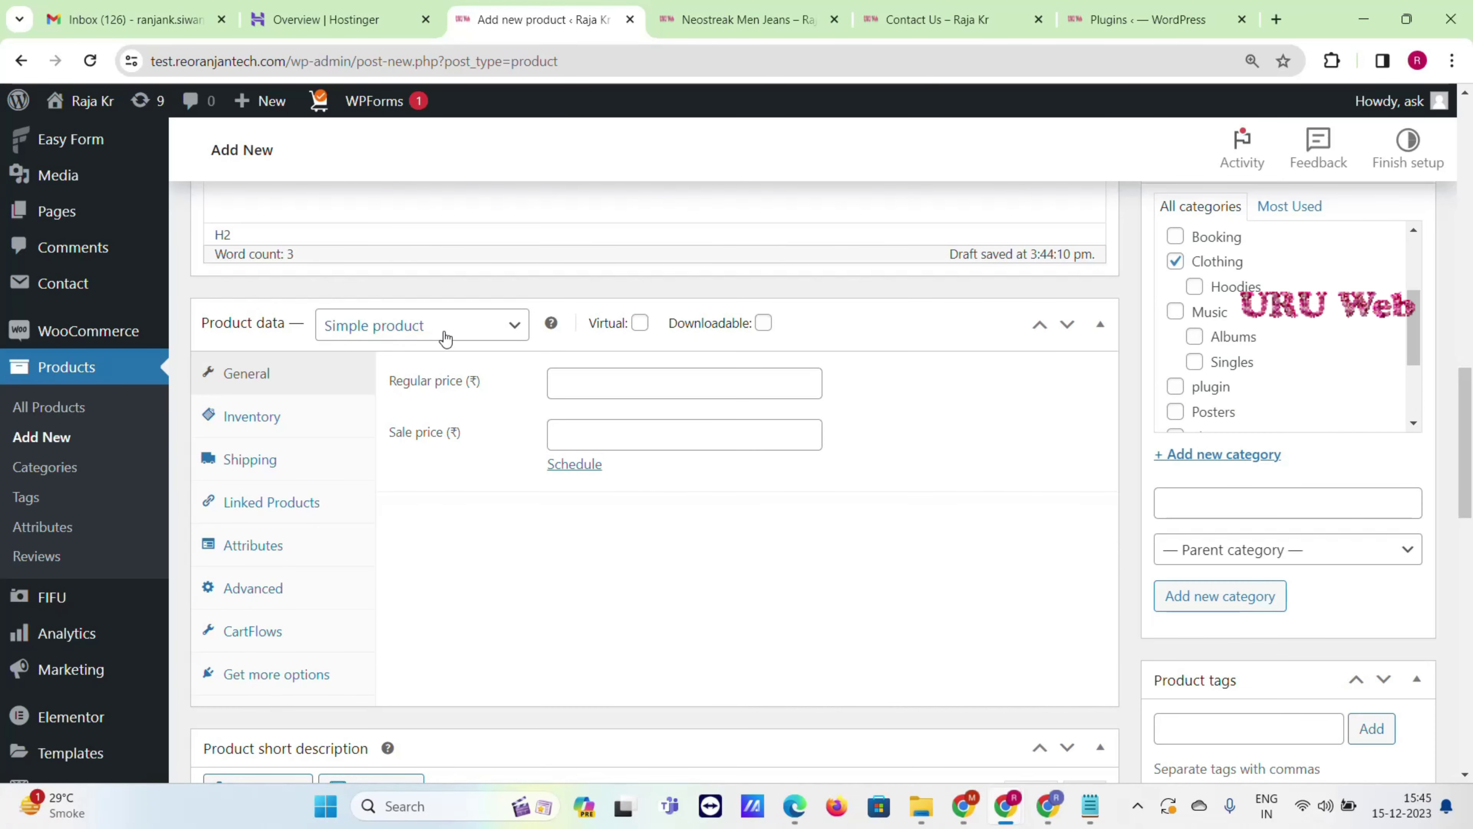
Set the product type to Variable product and dismiss the attributes tip
click(444, 334)
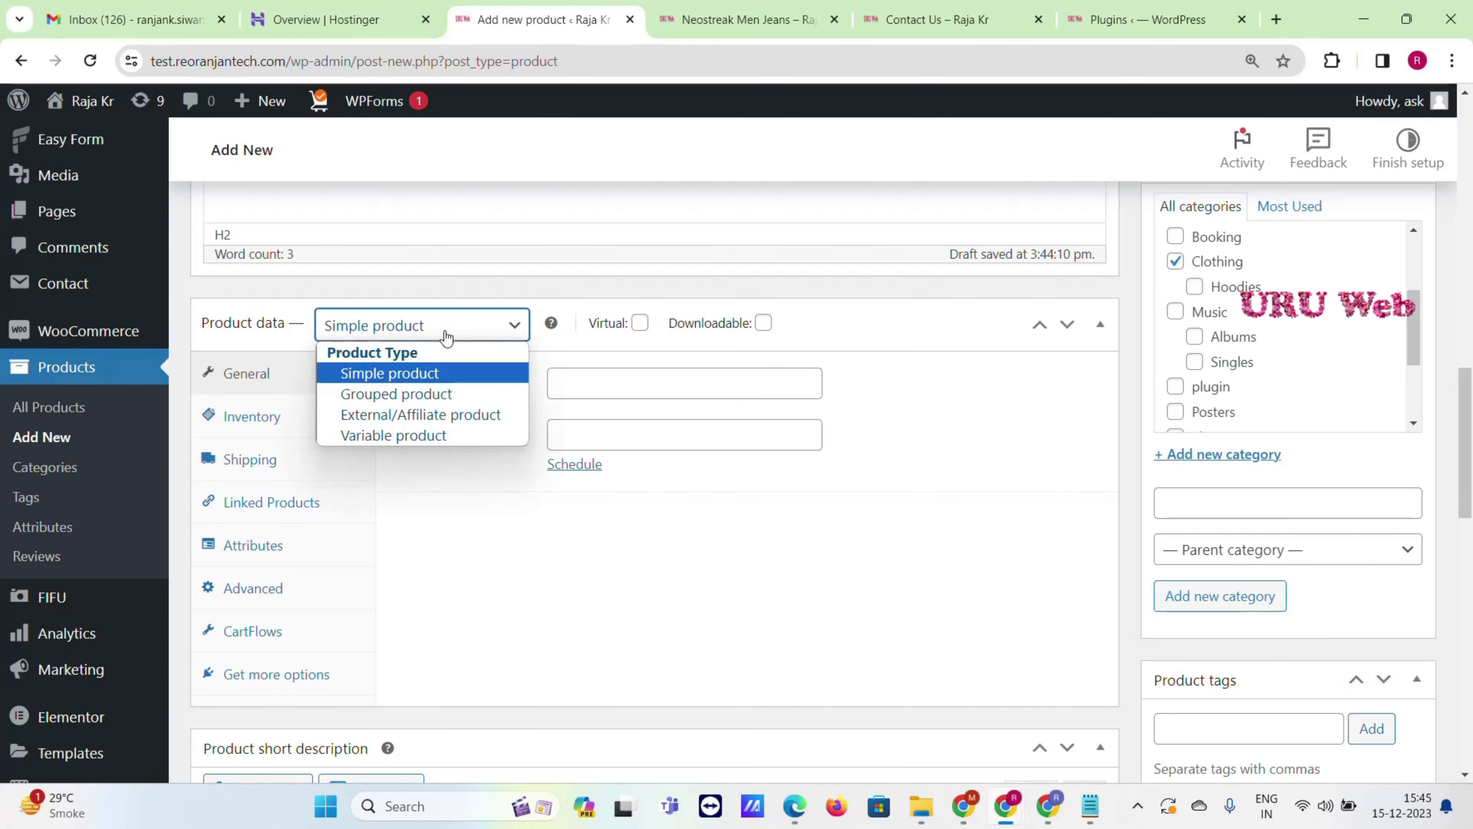
click(439, 436)
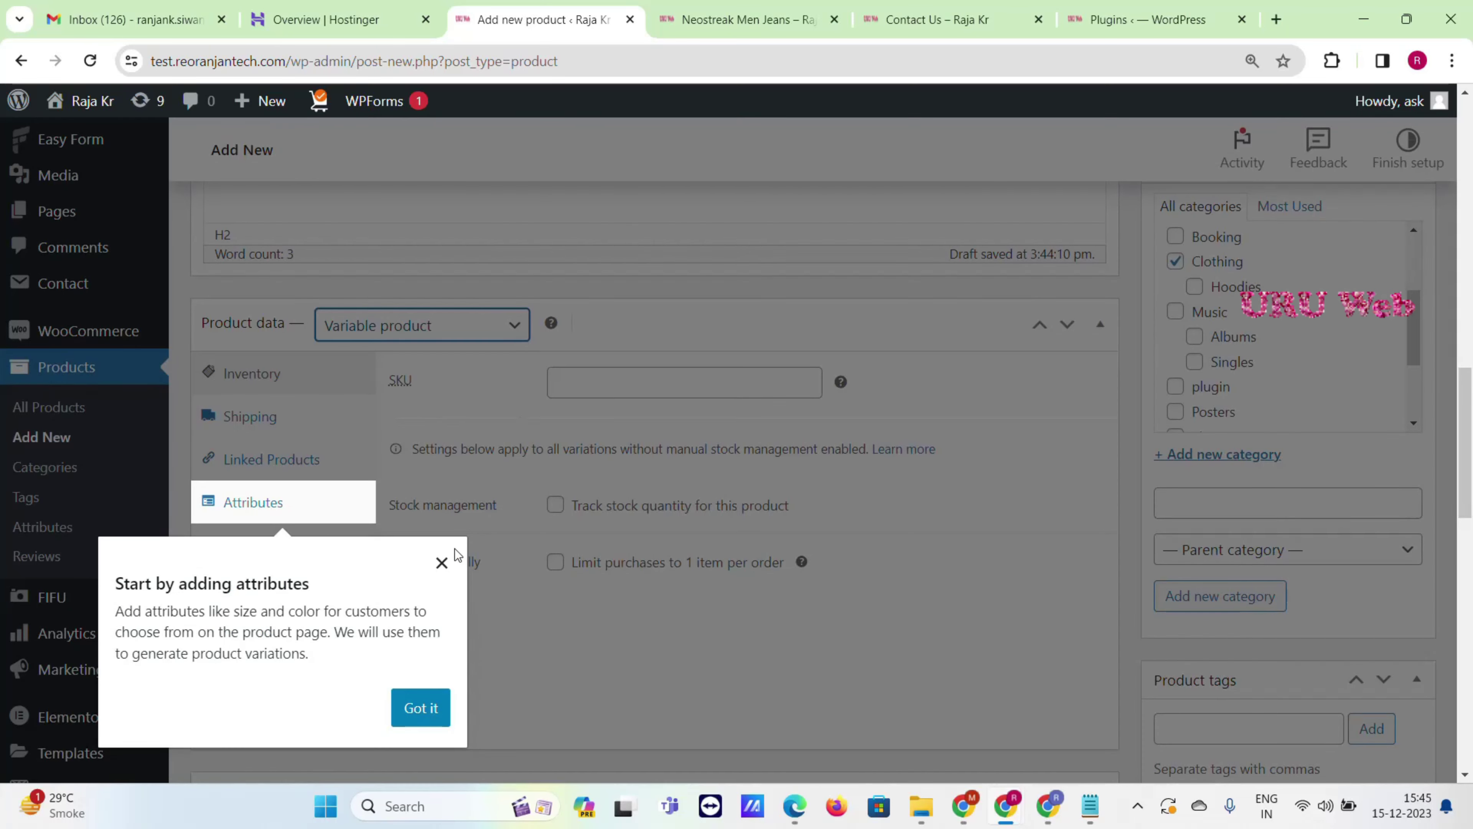
click(423, 708)
click(734, 17)
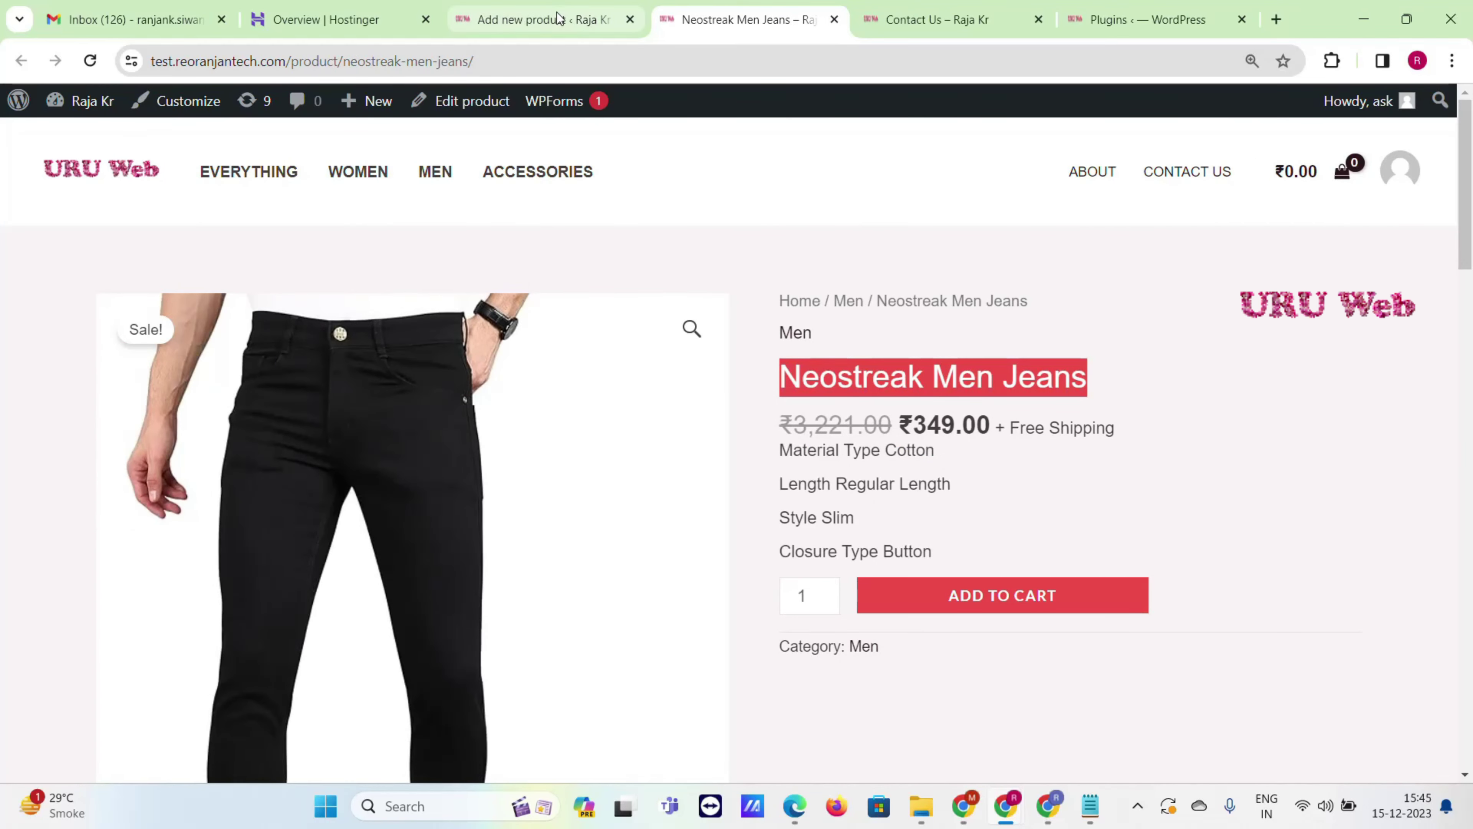
click(539, 19)
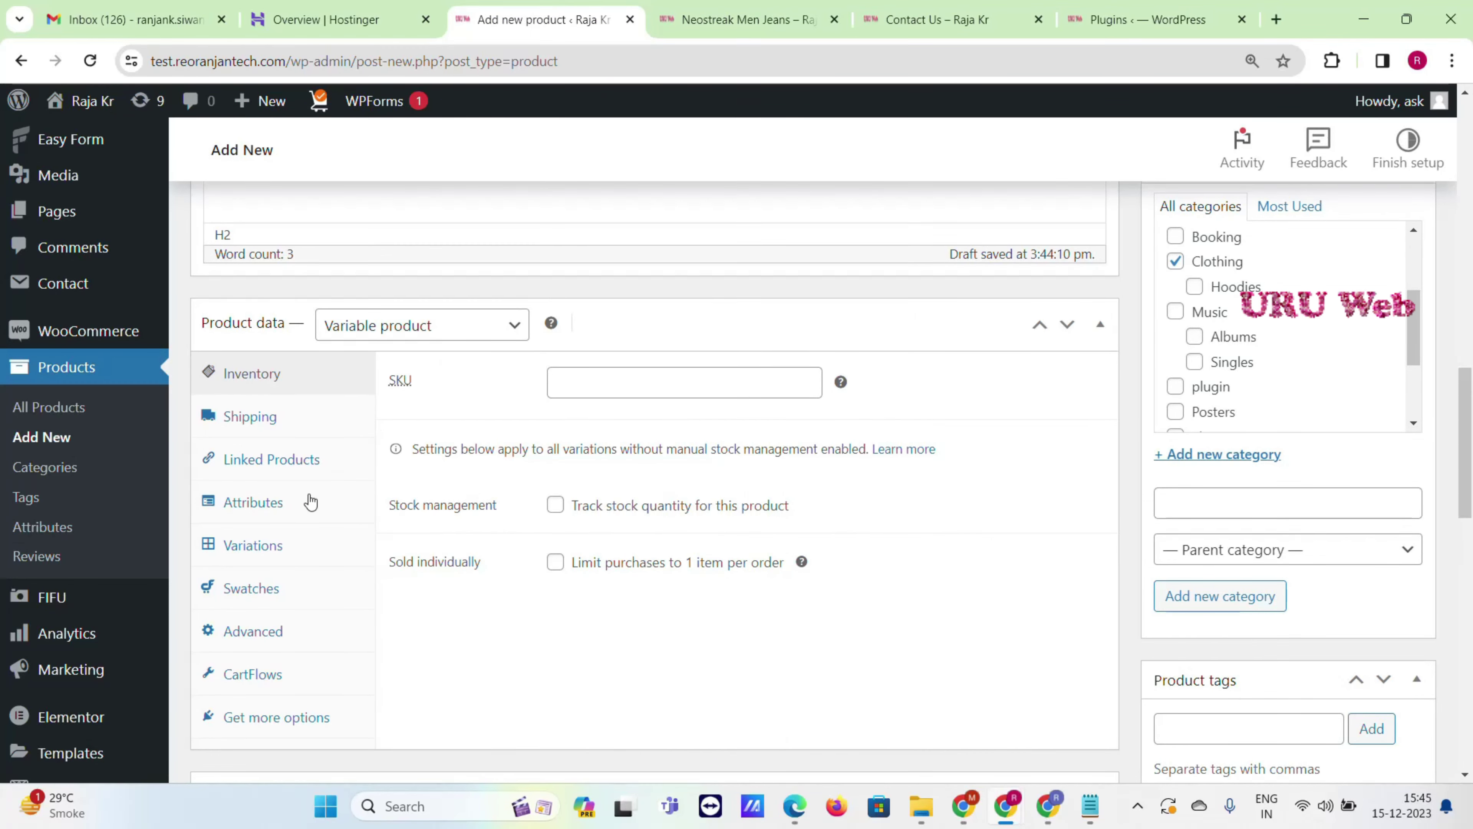
Remove the old size and SIZE attributes and add a blank new attribute
click(270, 514)
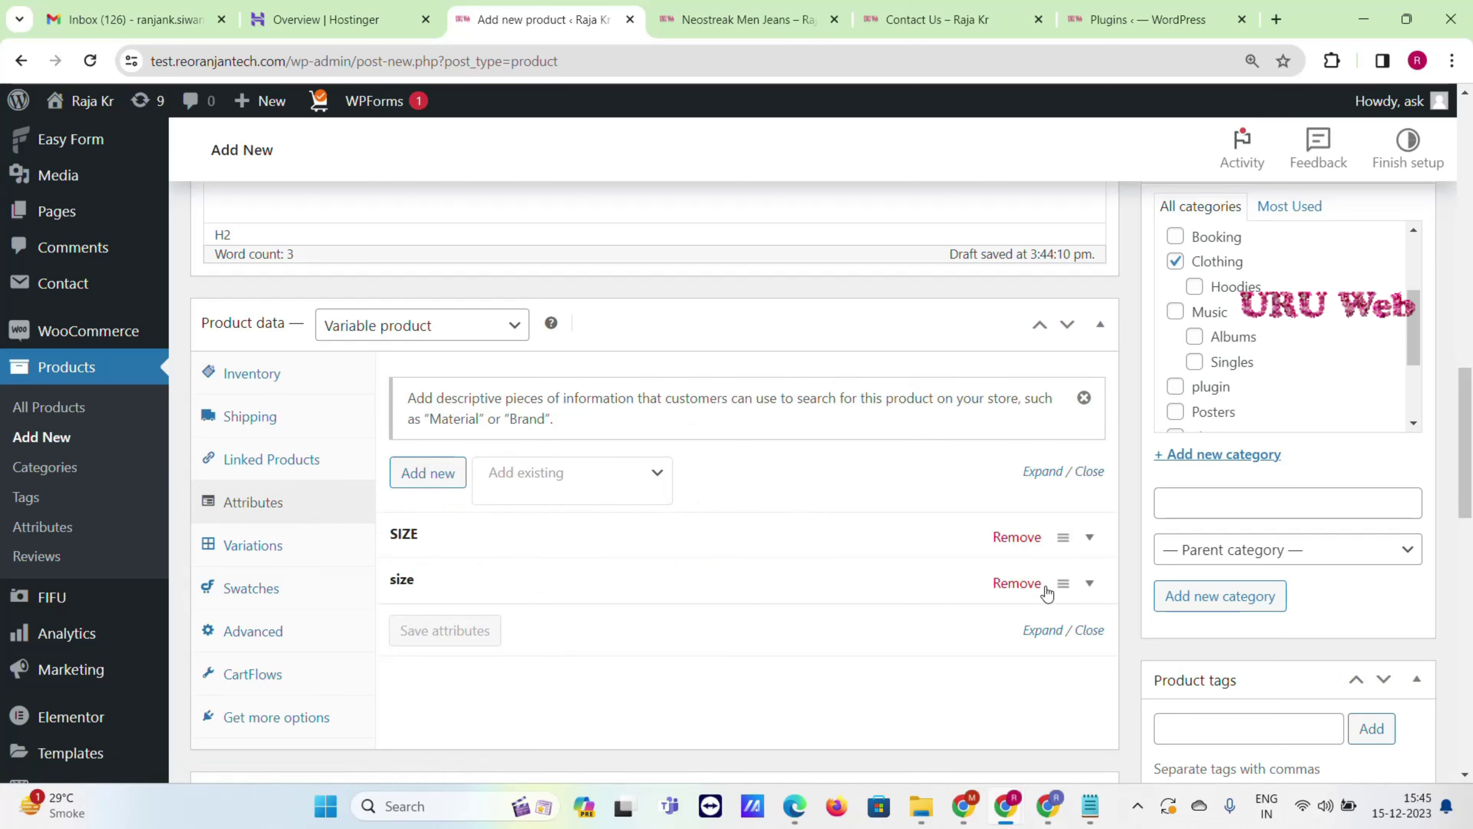
click(1016, 583)
click(1016, 537)
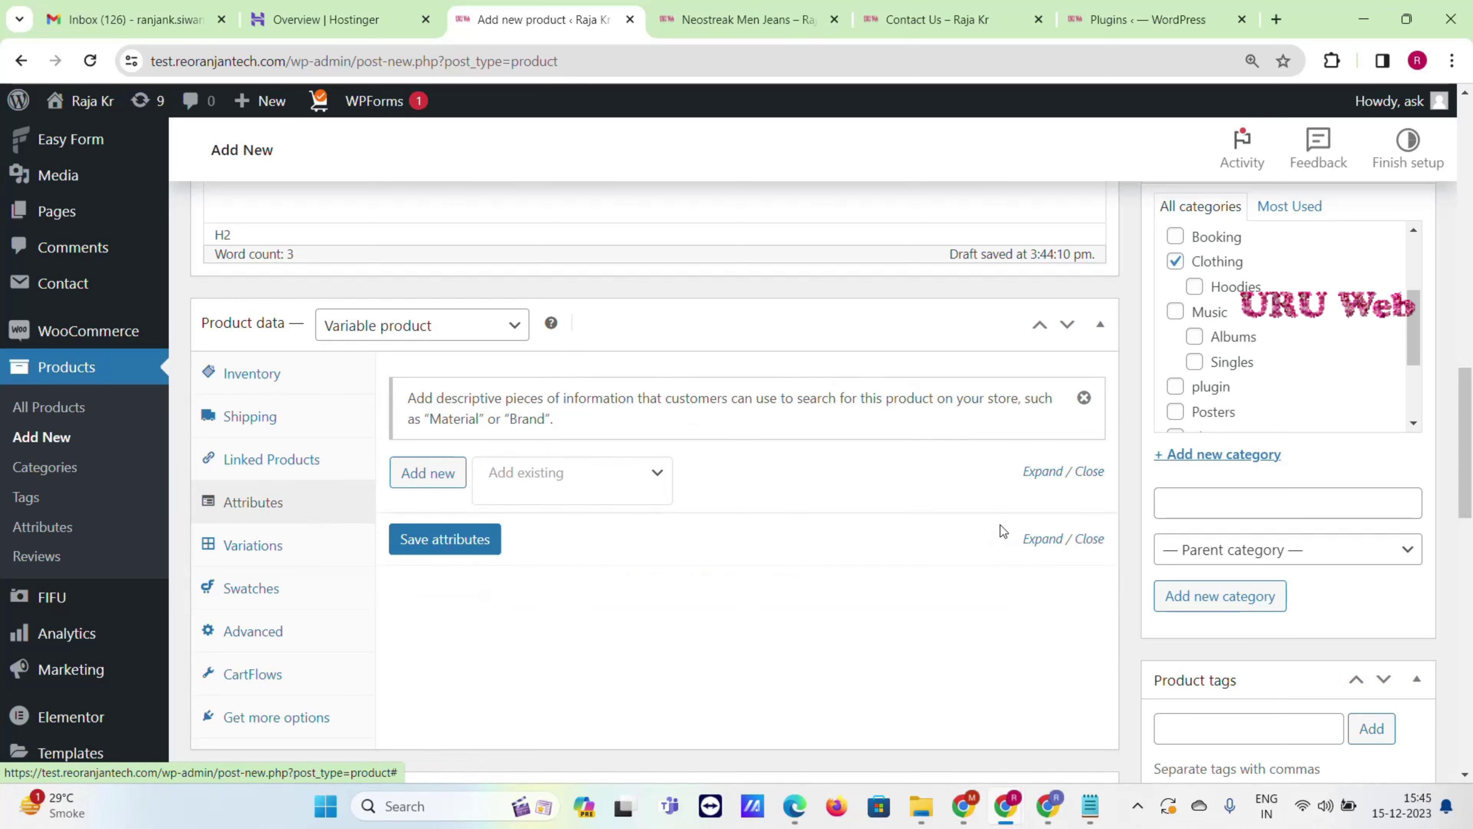
click(449, 487)
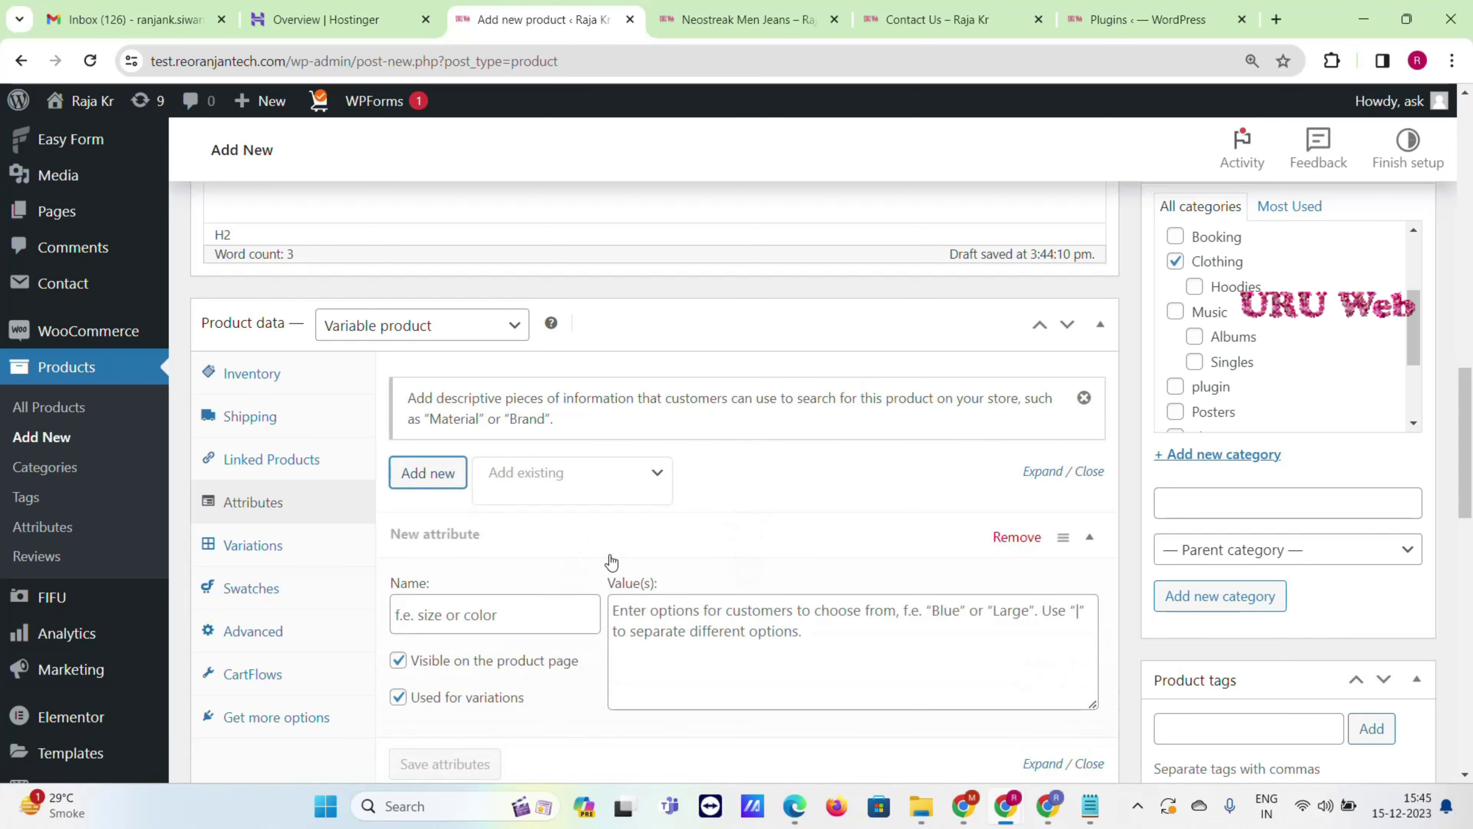
Create a SIZE attribute with values 28 | 30 | 32 and save the attributes
scroll(609, 560, down, 2)
click(509, 516)
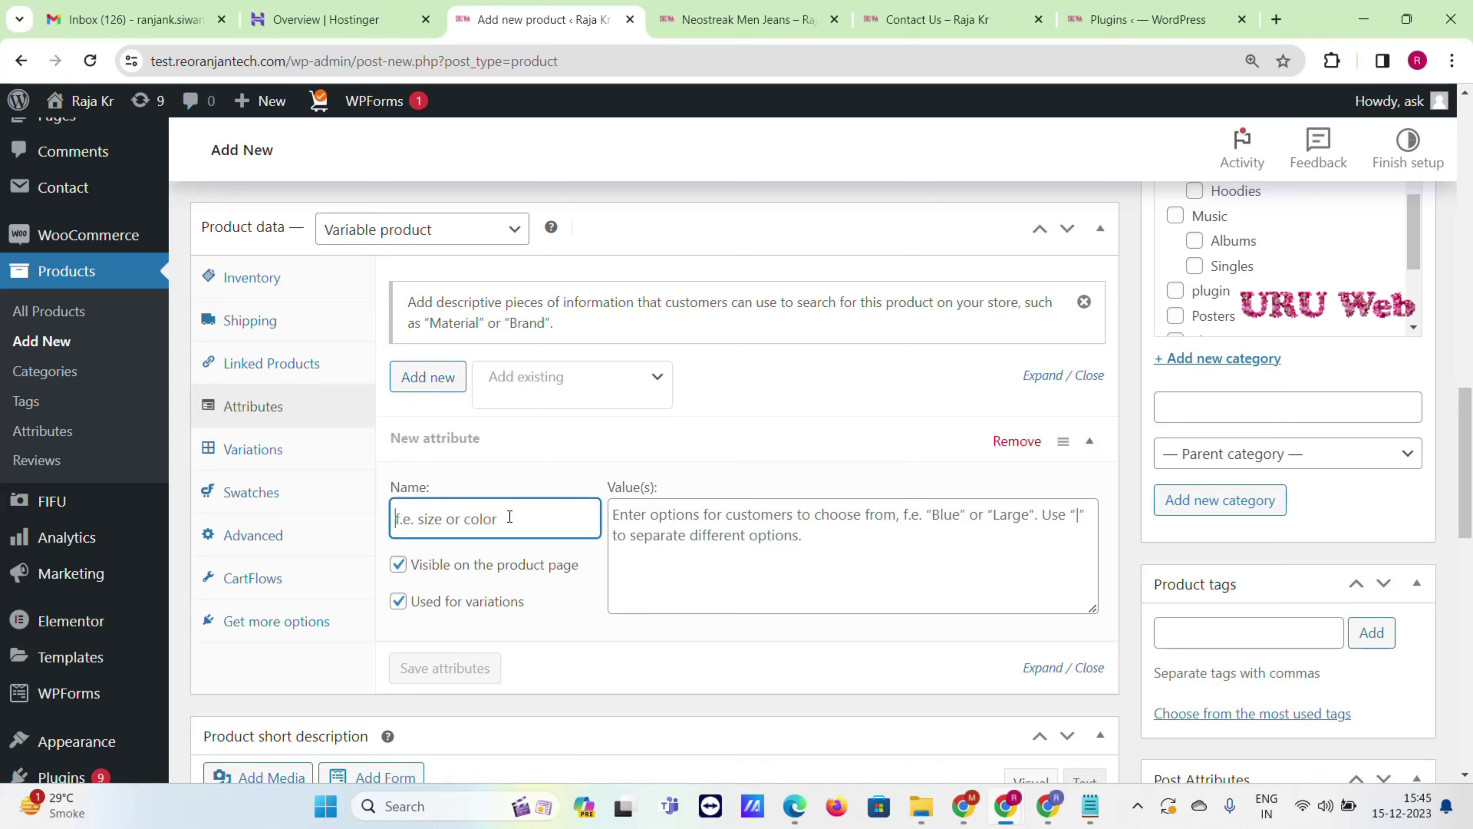
text(Z)
key(BackSpace)
text(SIZE)
click(643, 540)
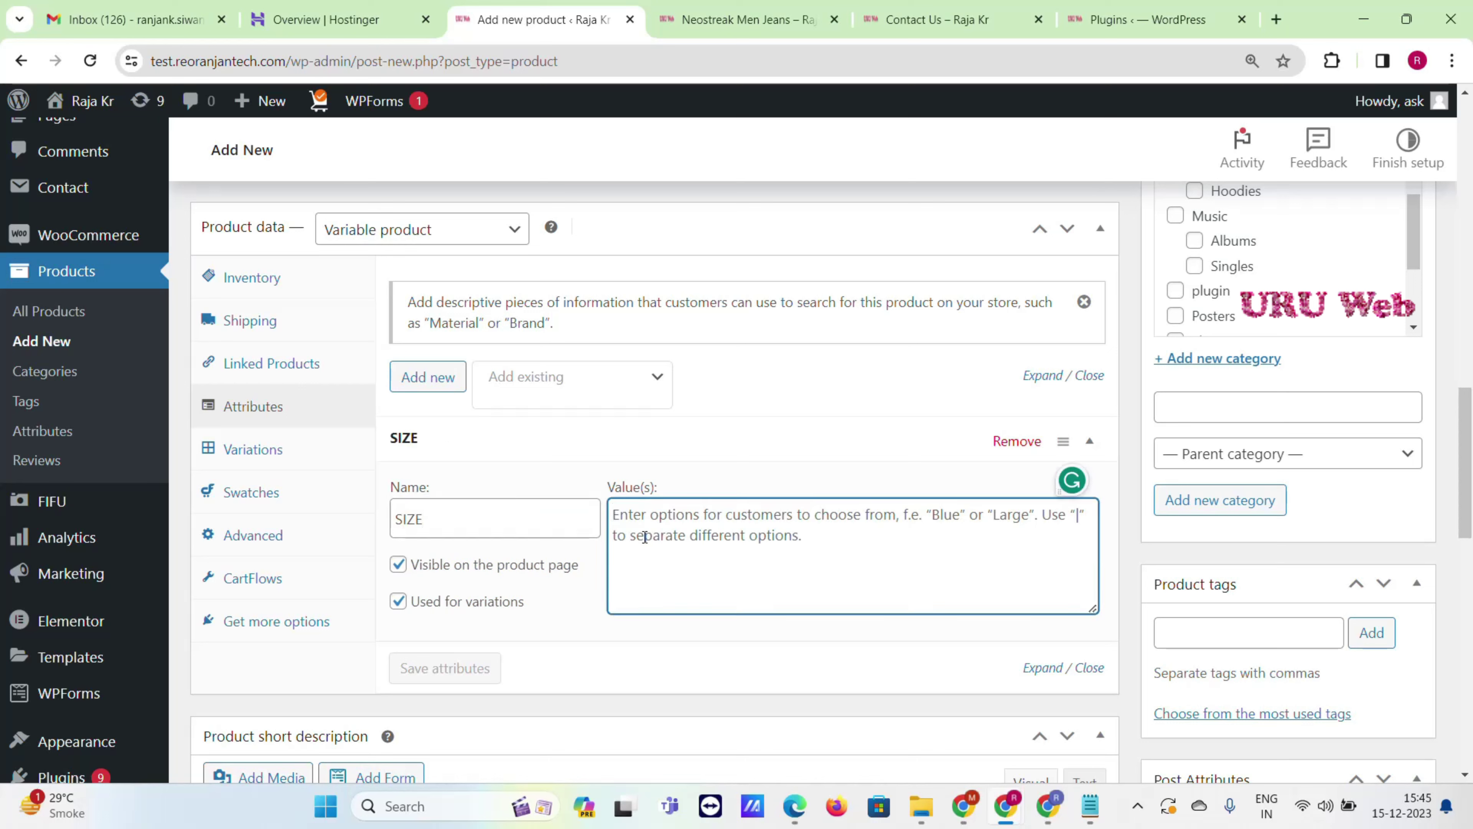
text(2)
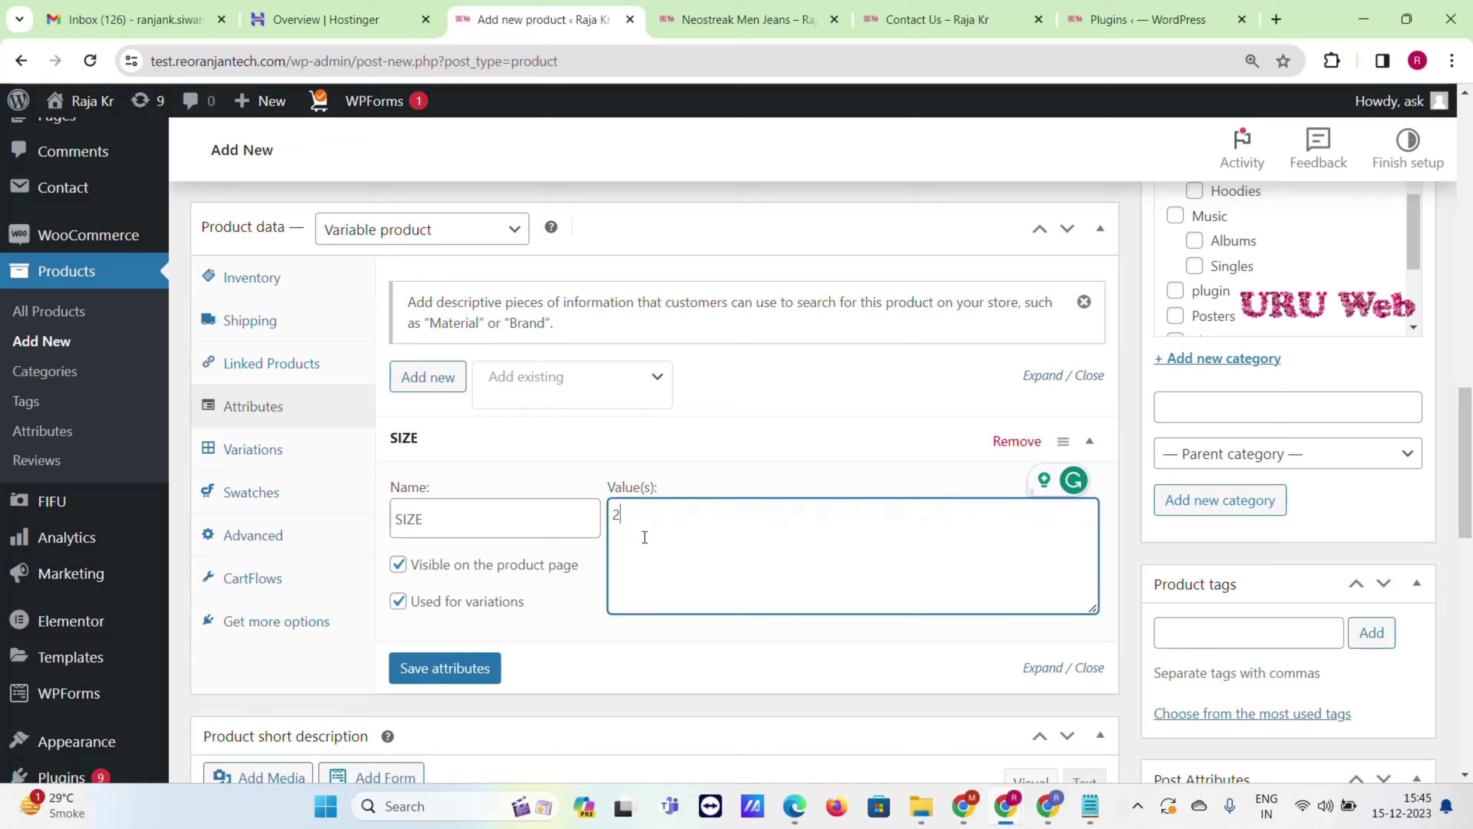
text(8 | 30 | 32 |)
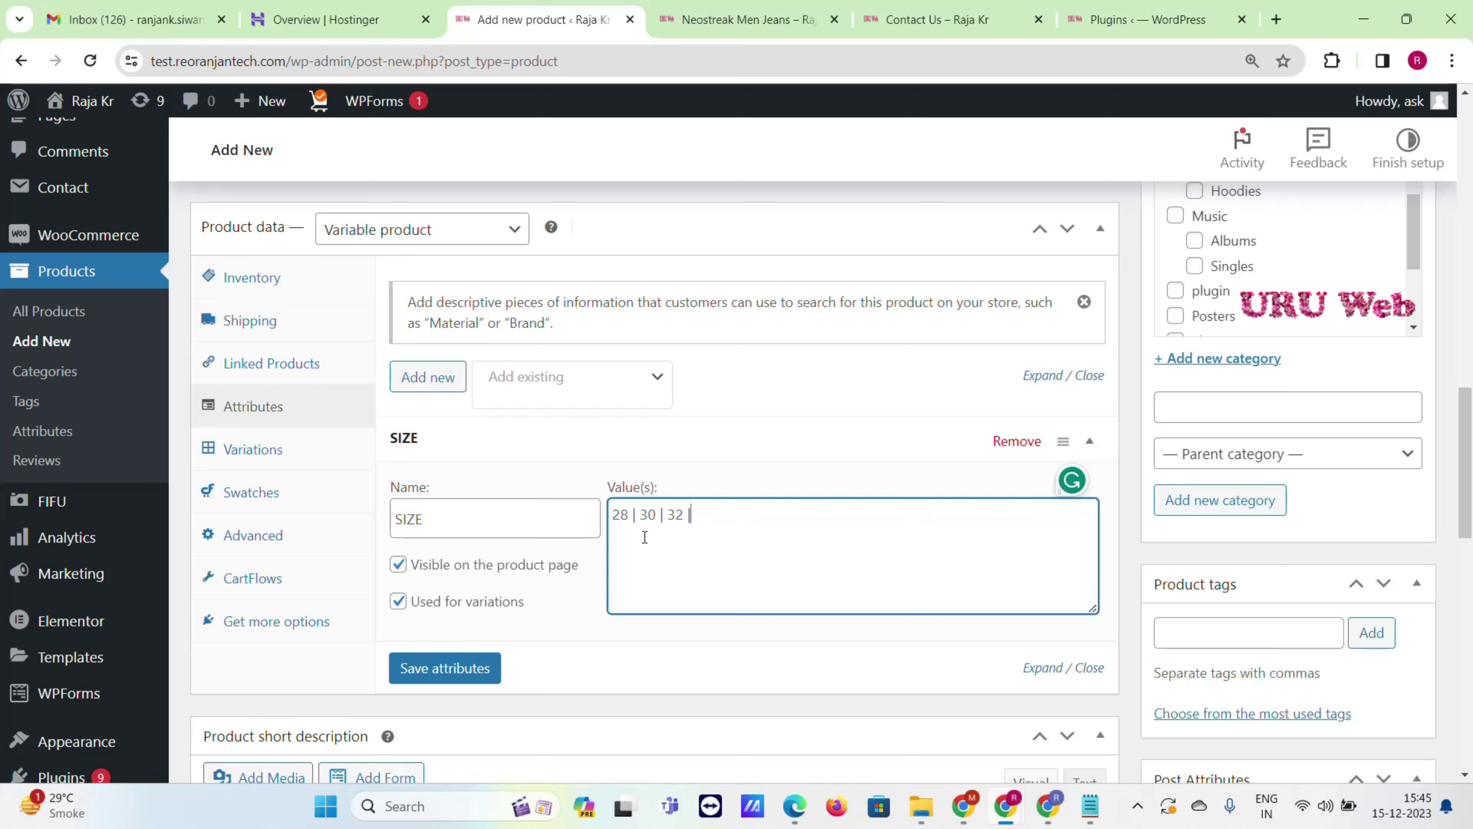
click(472, 673)
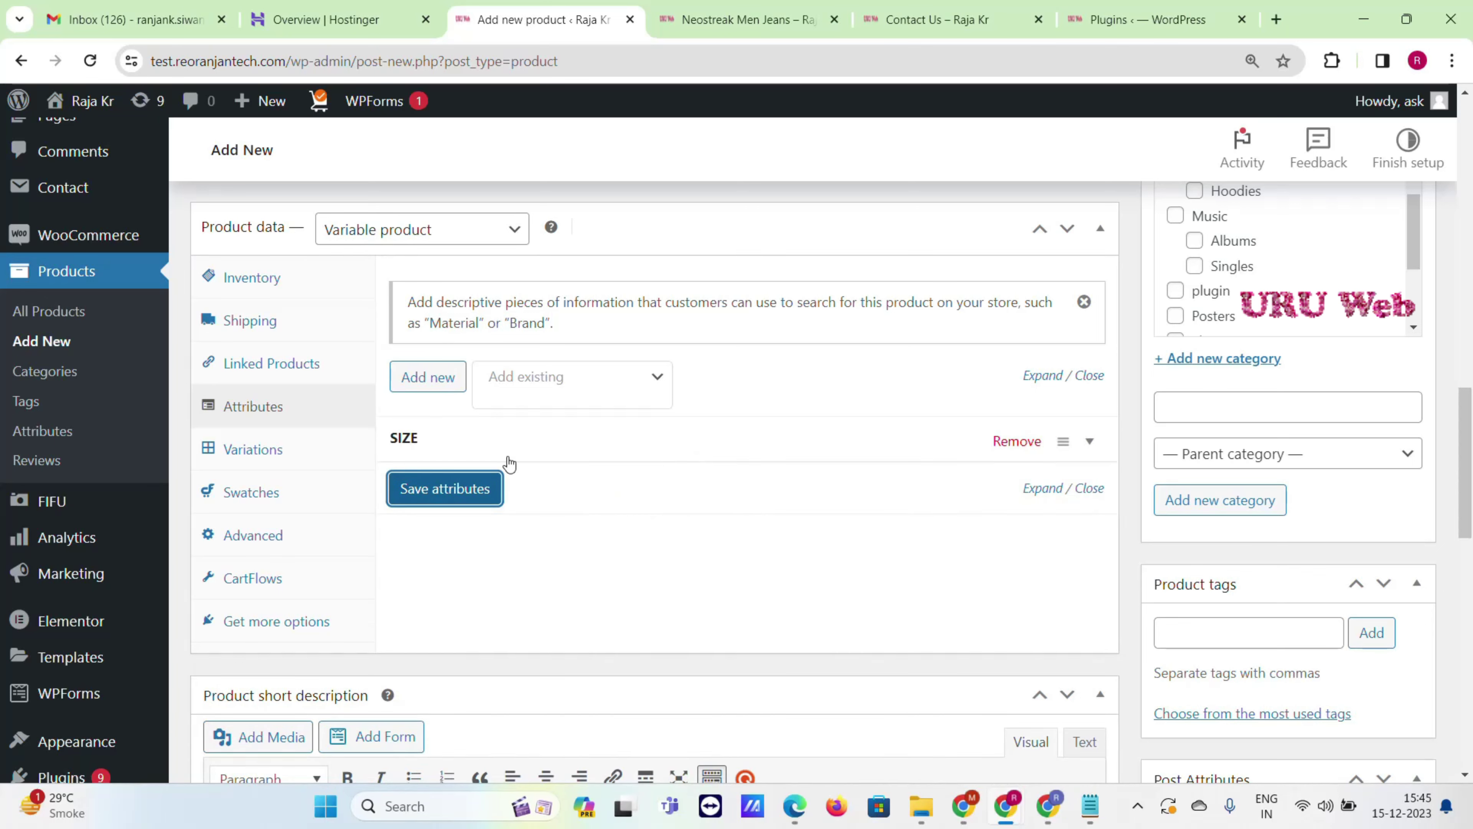
click(249, 460)
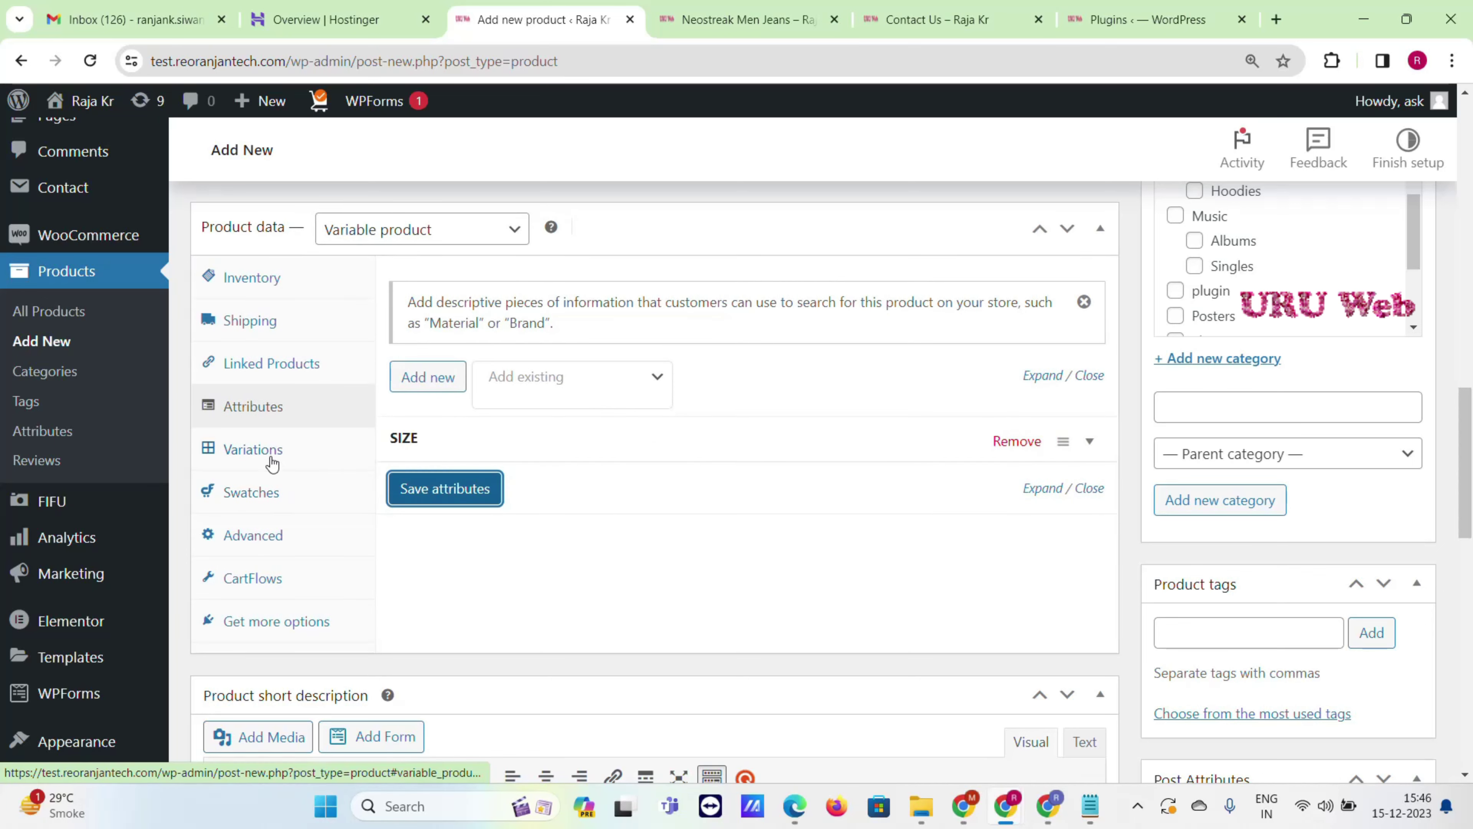
Manually add and save a variation with size 28
click(272, 463)
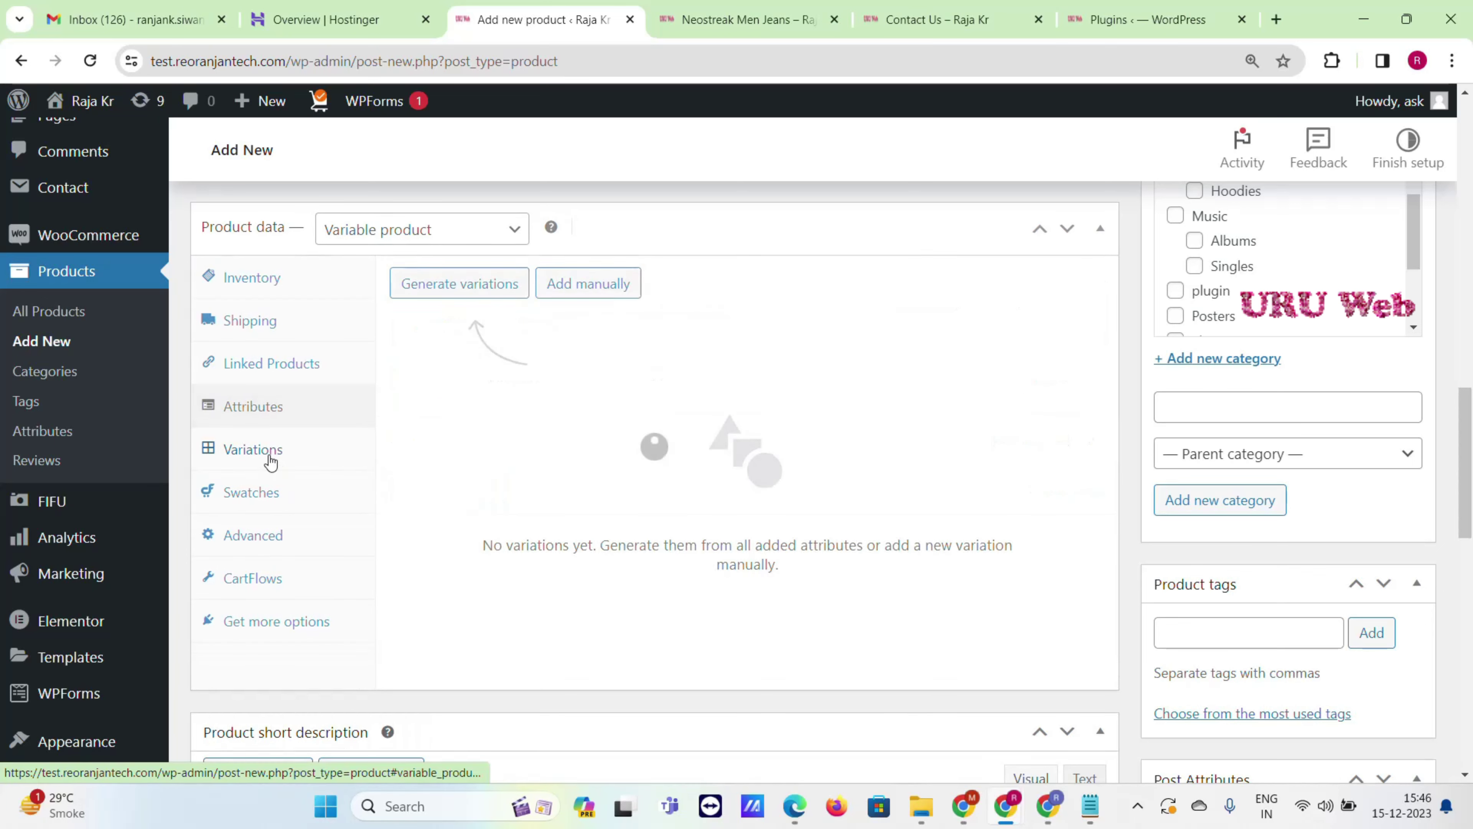
click(600, 285)
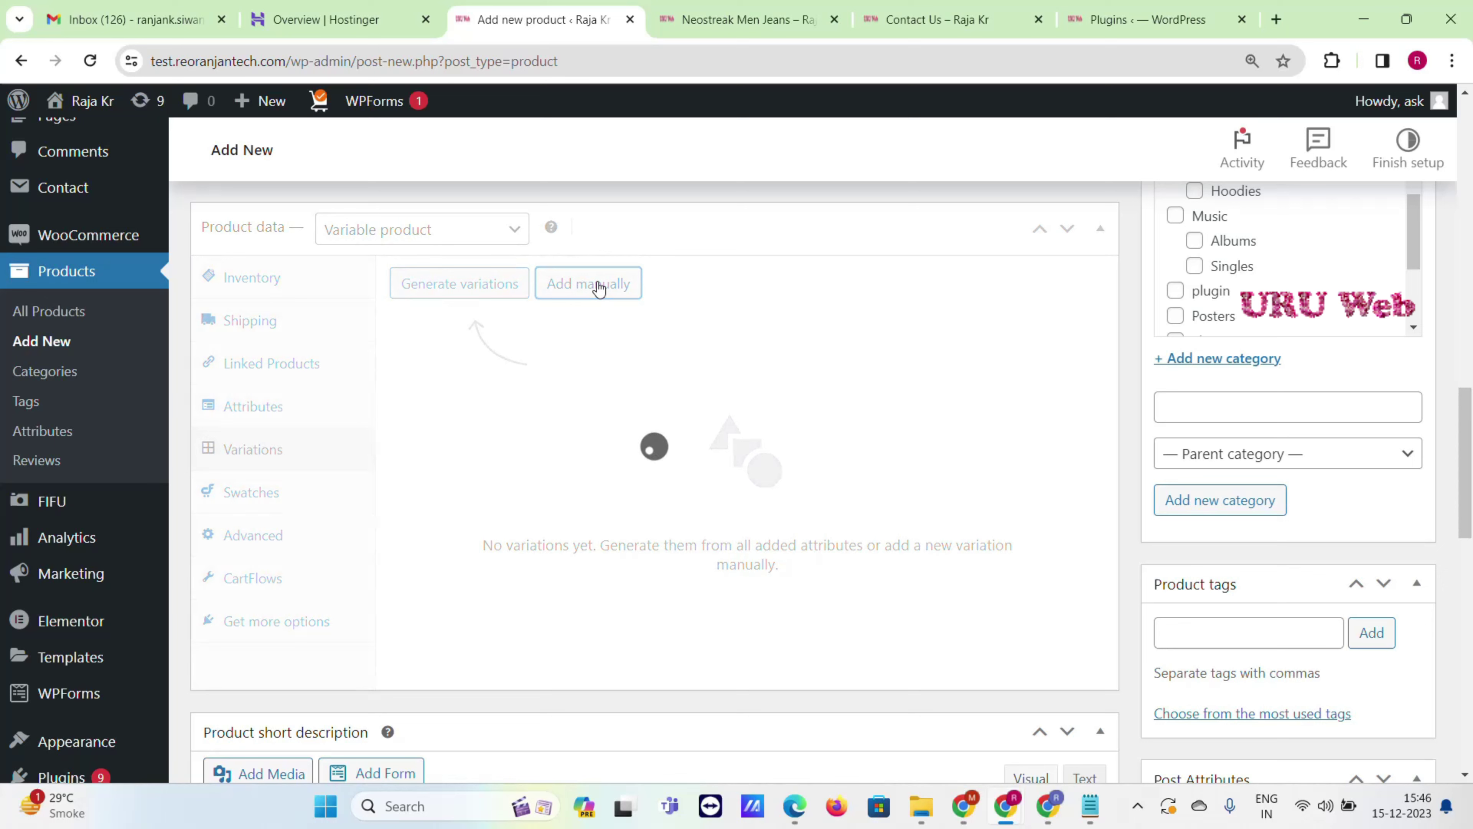
click(532, 395)
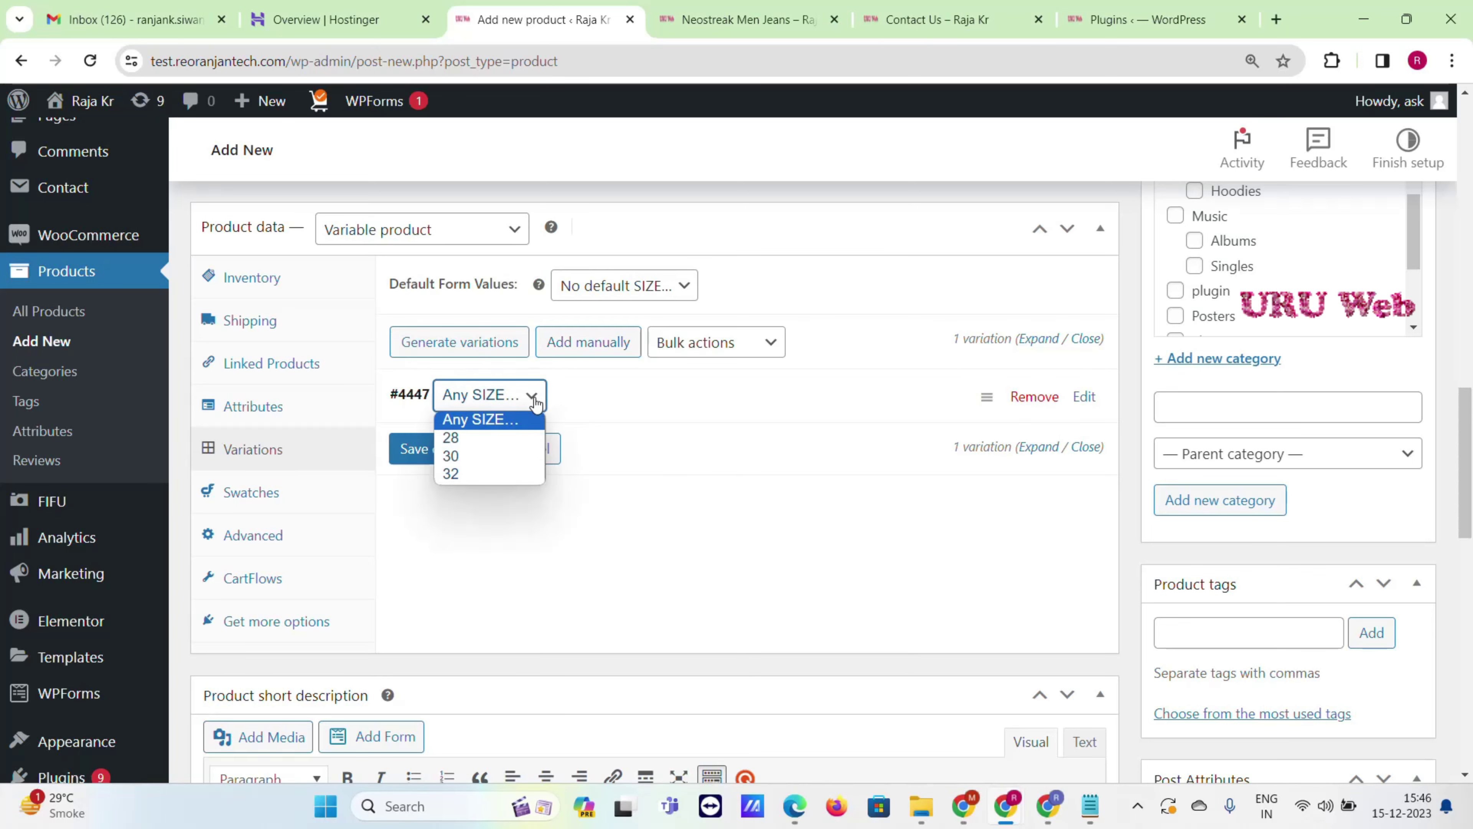
click(516, 441)
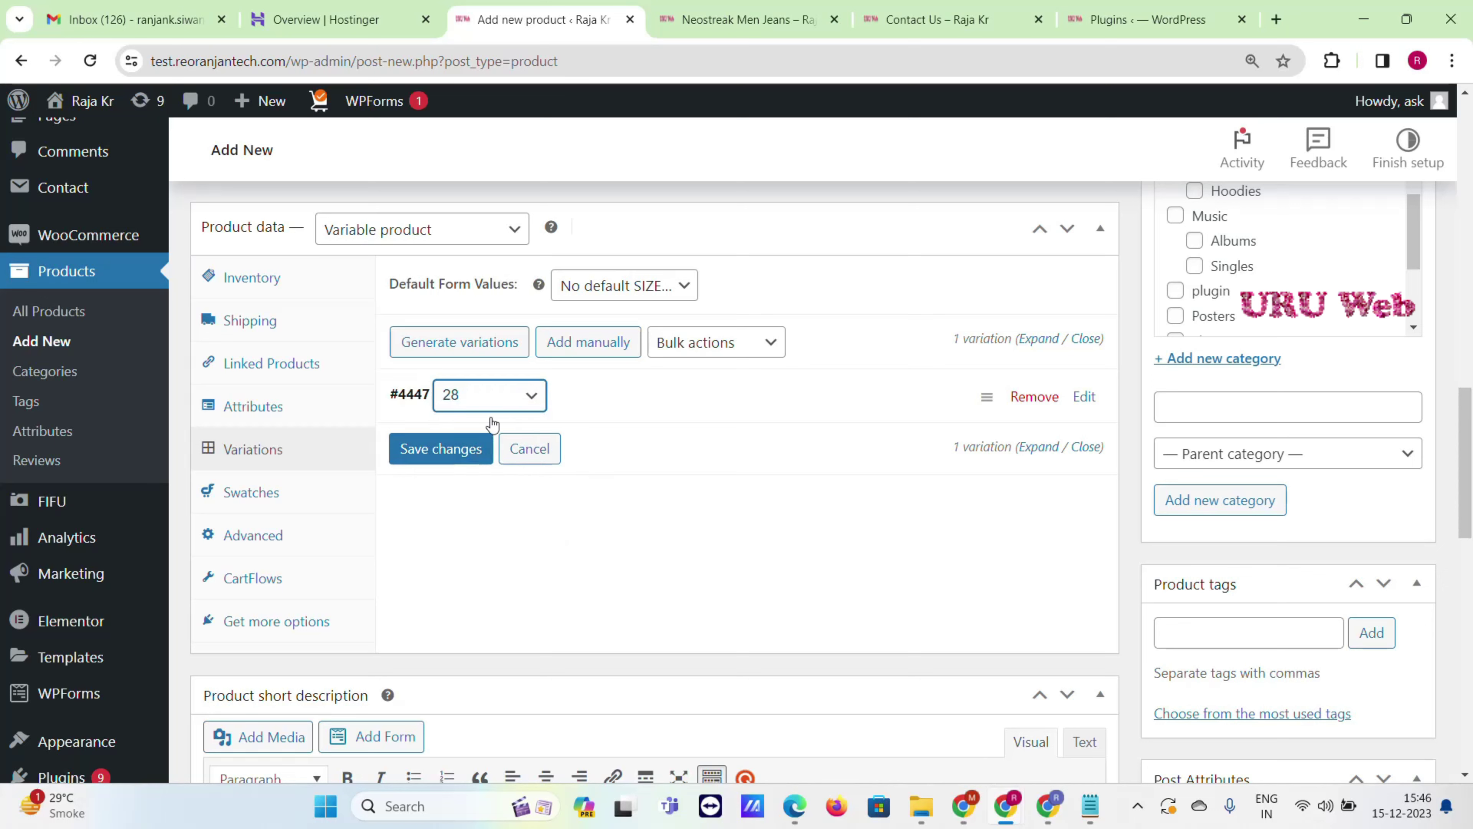
click(483, 448)
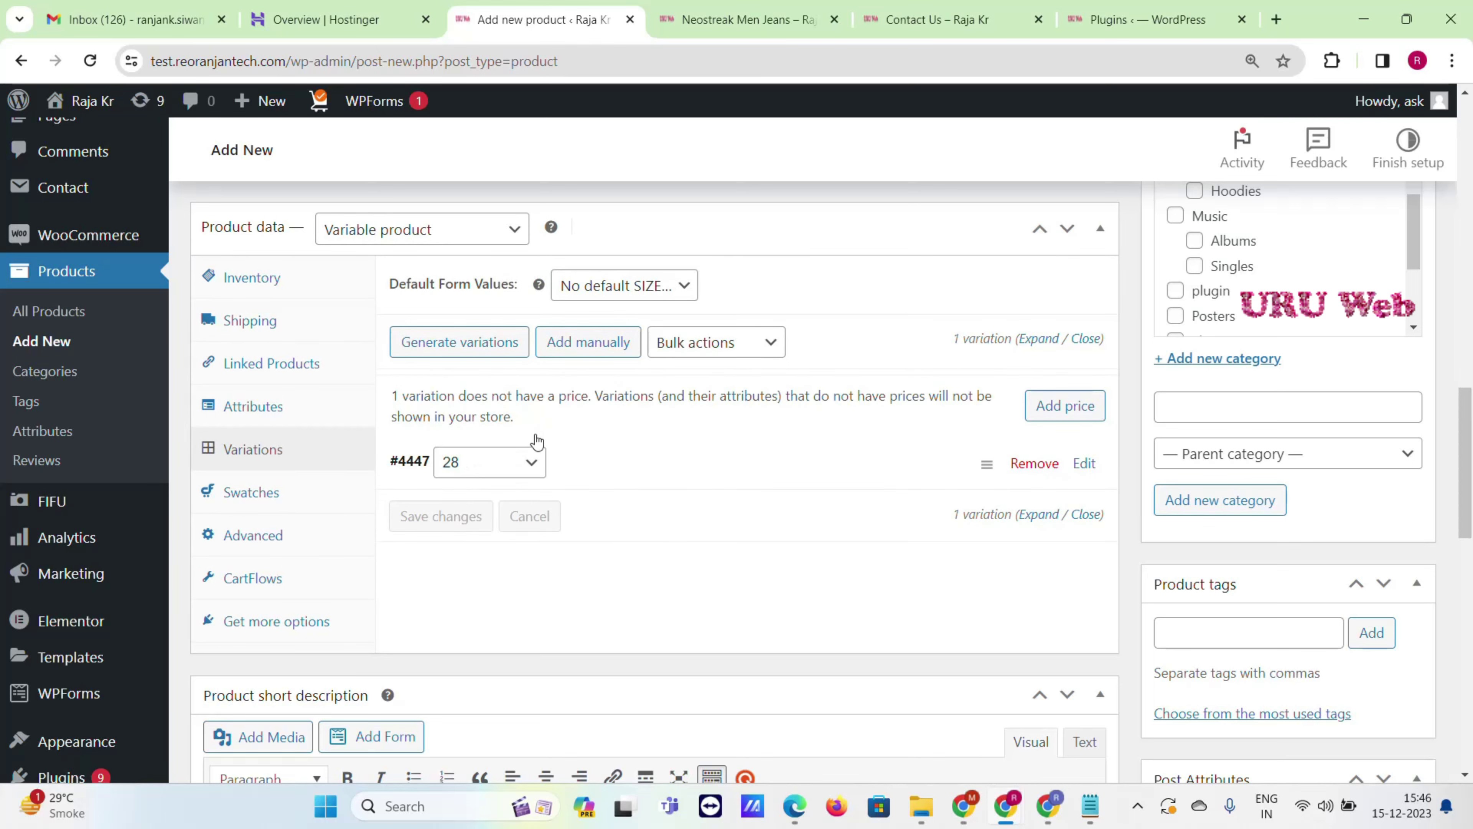
Price the size 28 variation at 400
click(1065, 405)
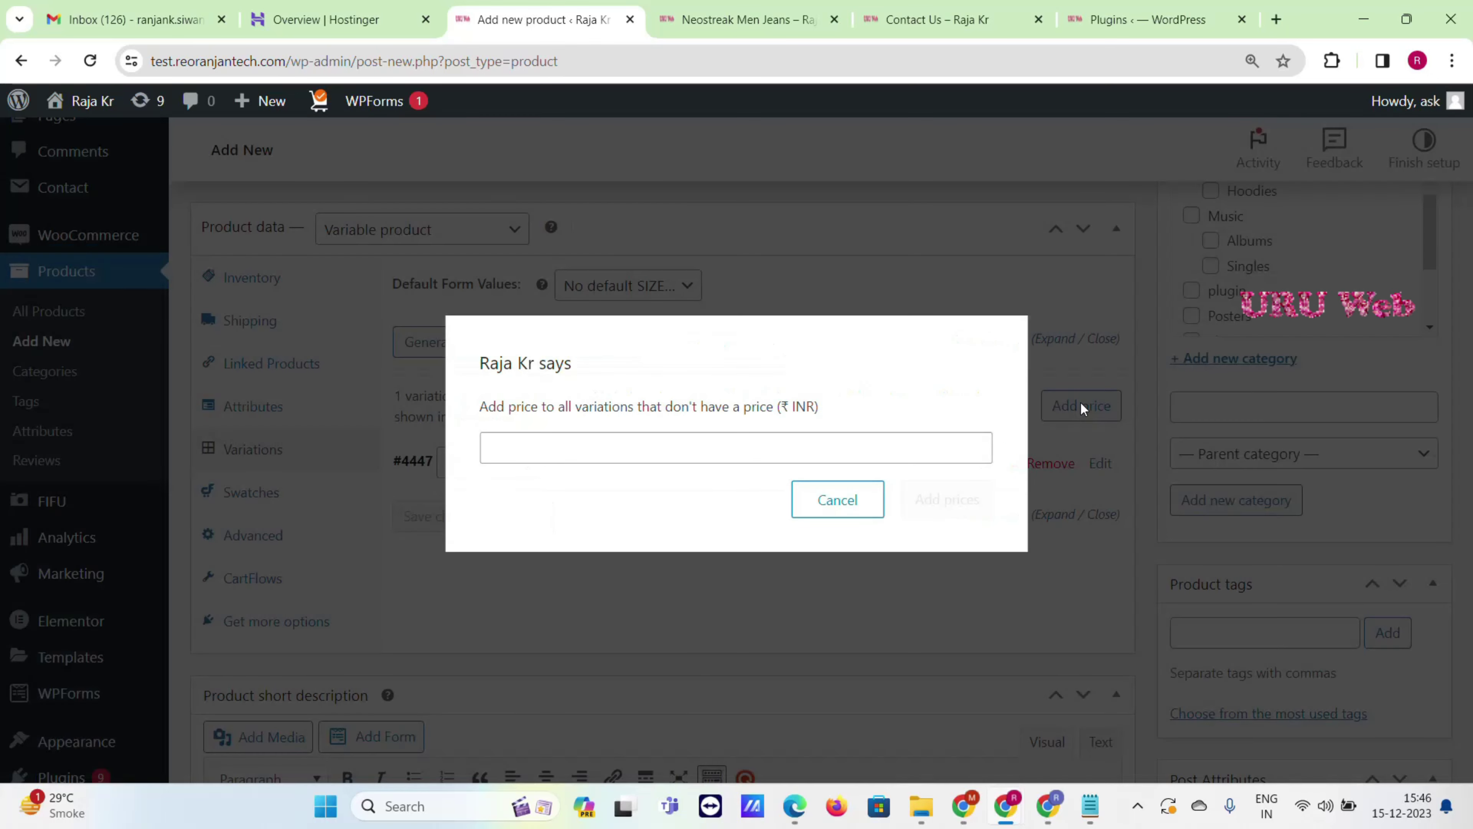
click(829, 448)
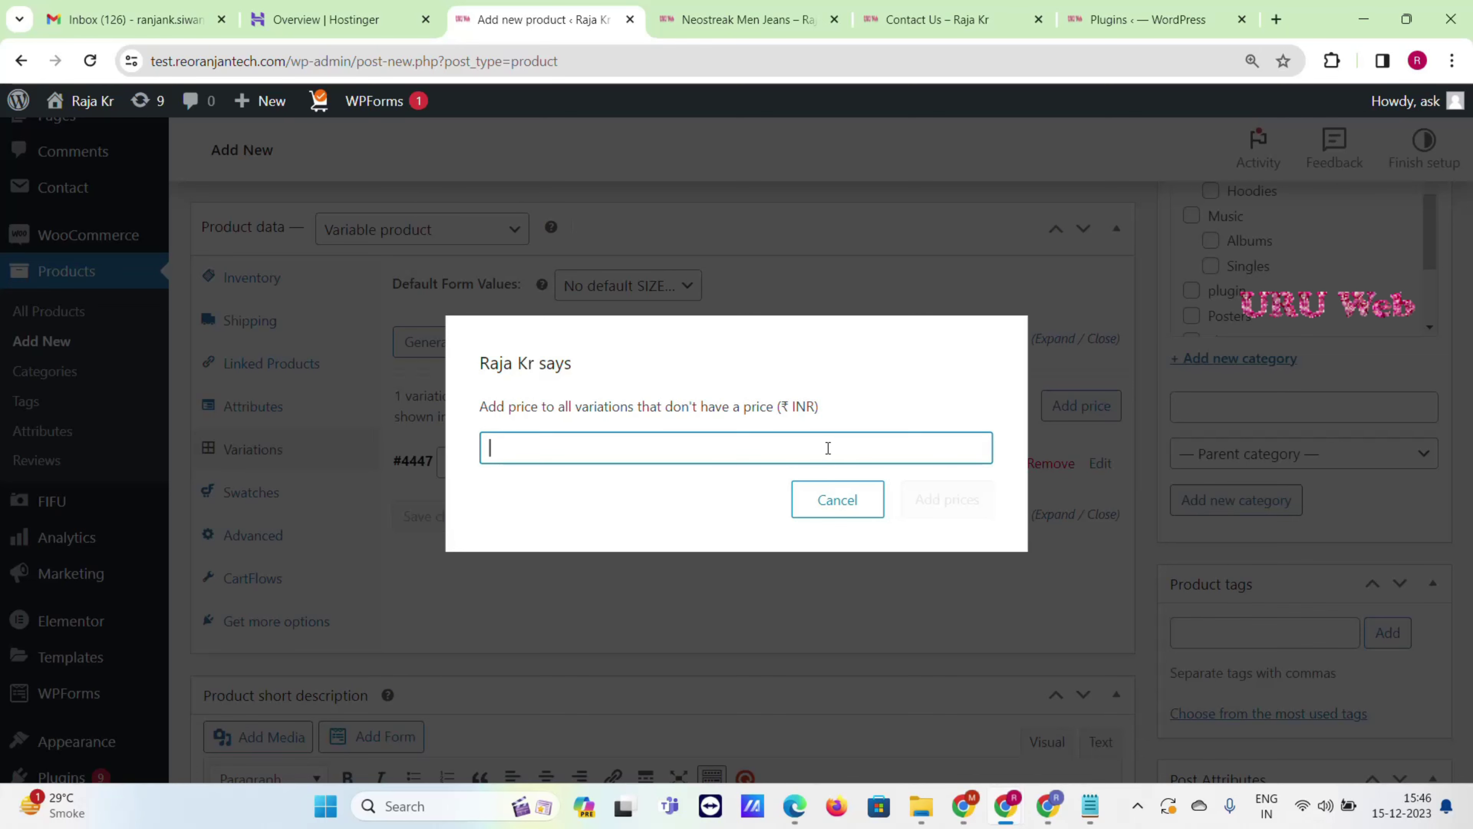
text(400)
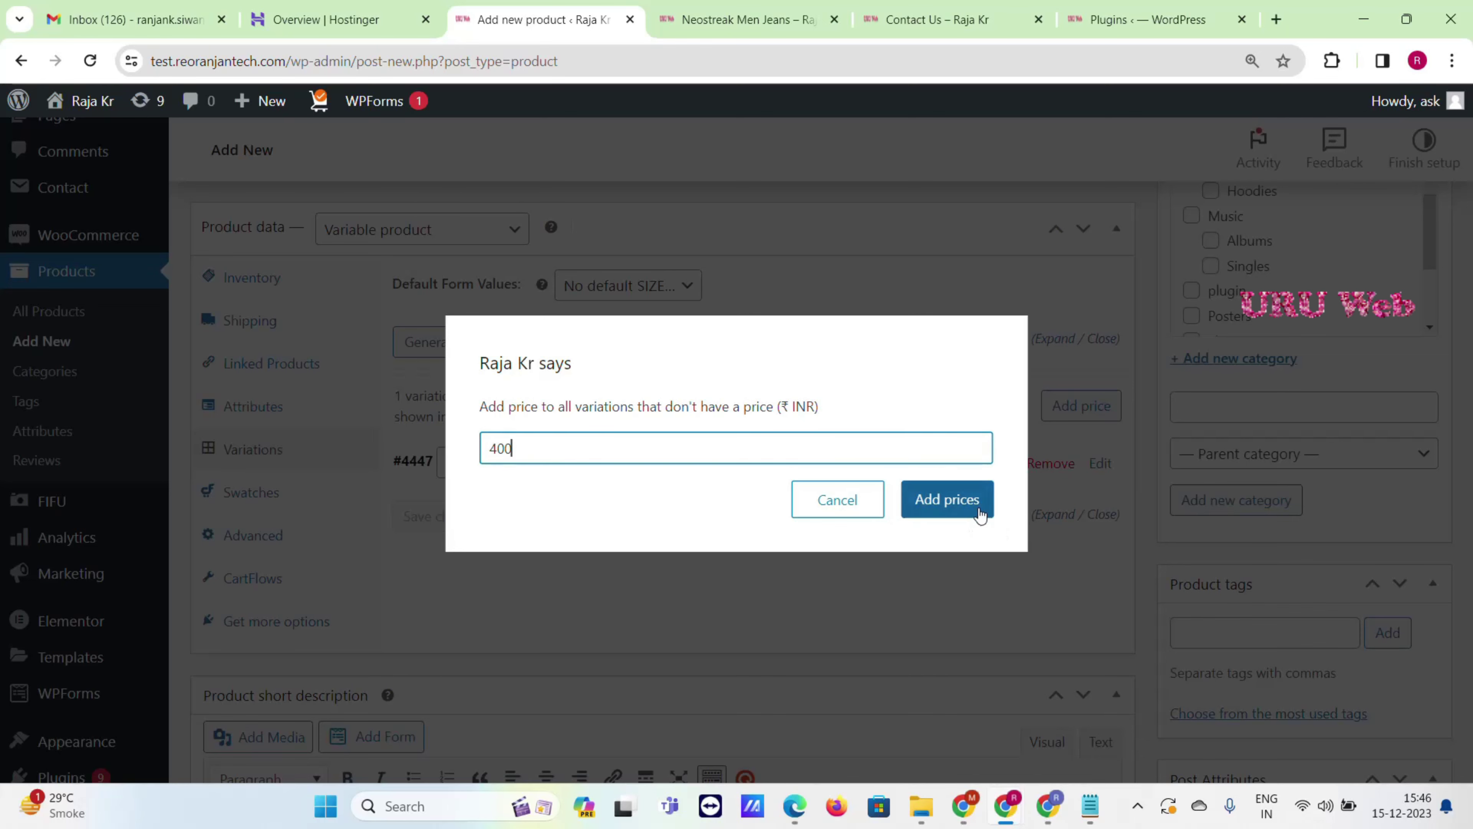
click(978, 509)
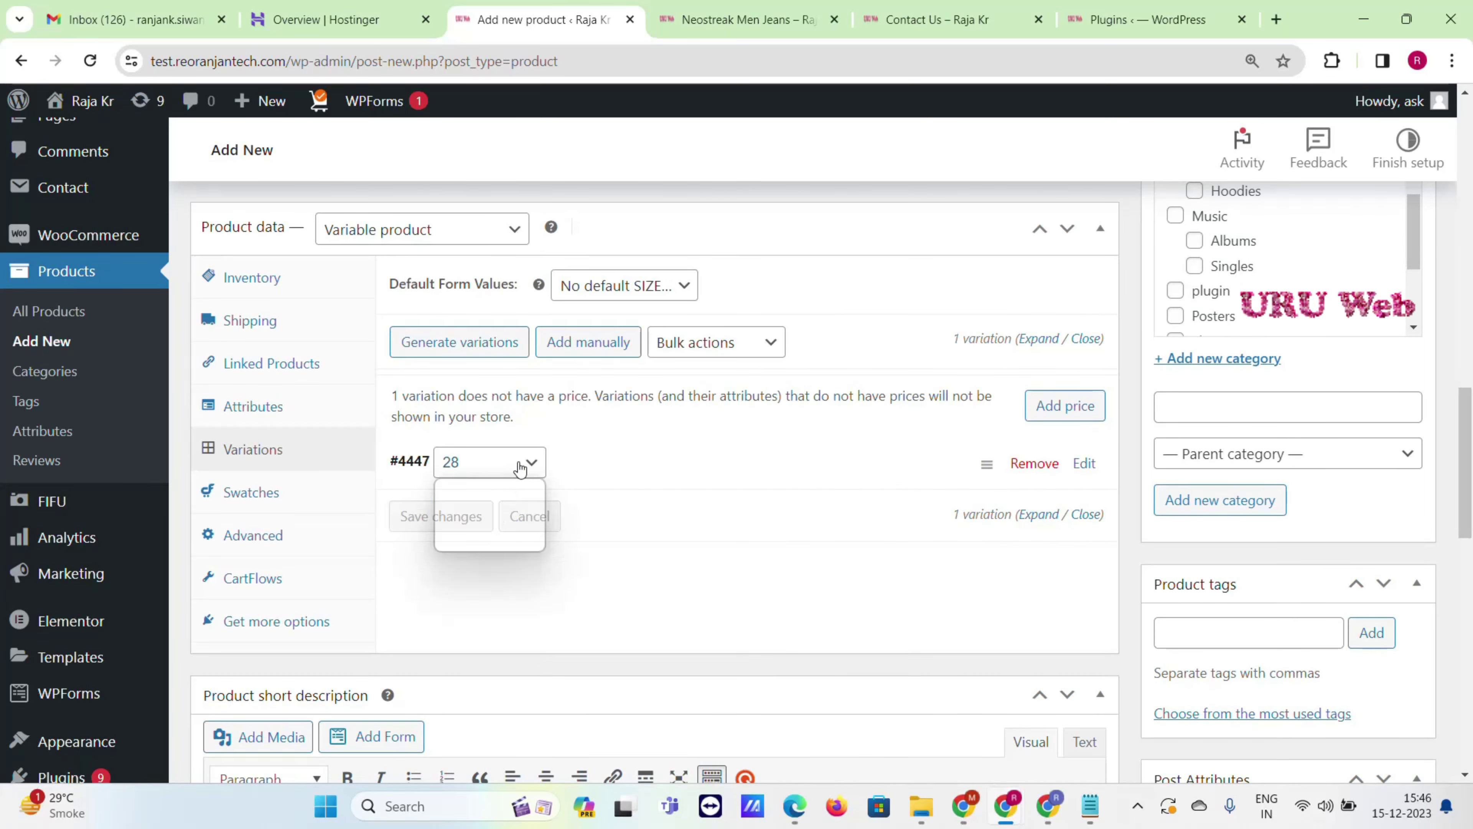
Set the variation sizes to 30, add variation #4447 at size 30, and save the variations
click(512, 396)
click(508, 457)
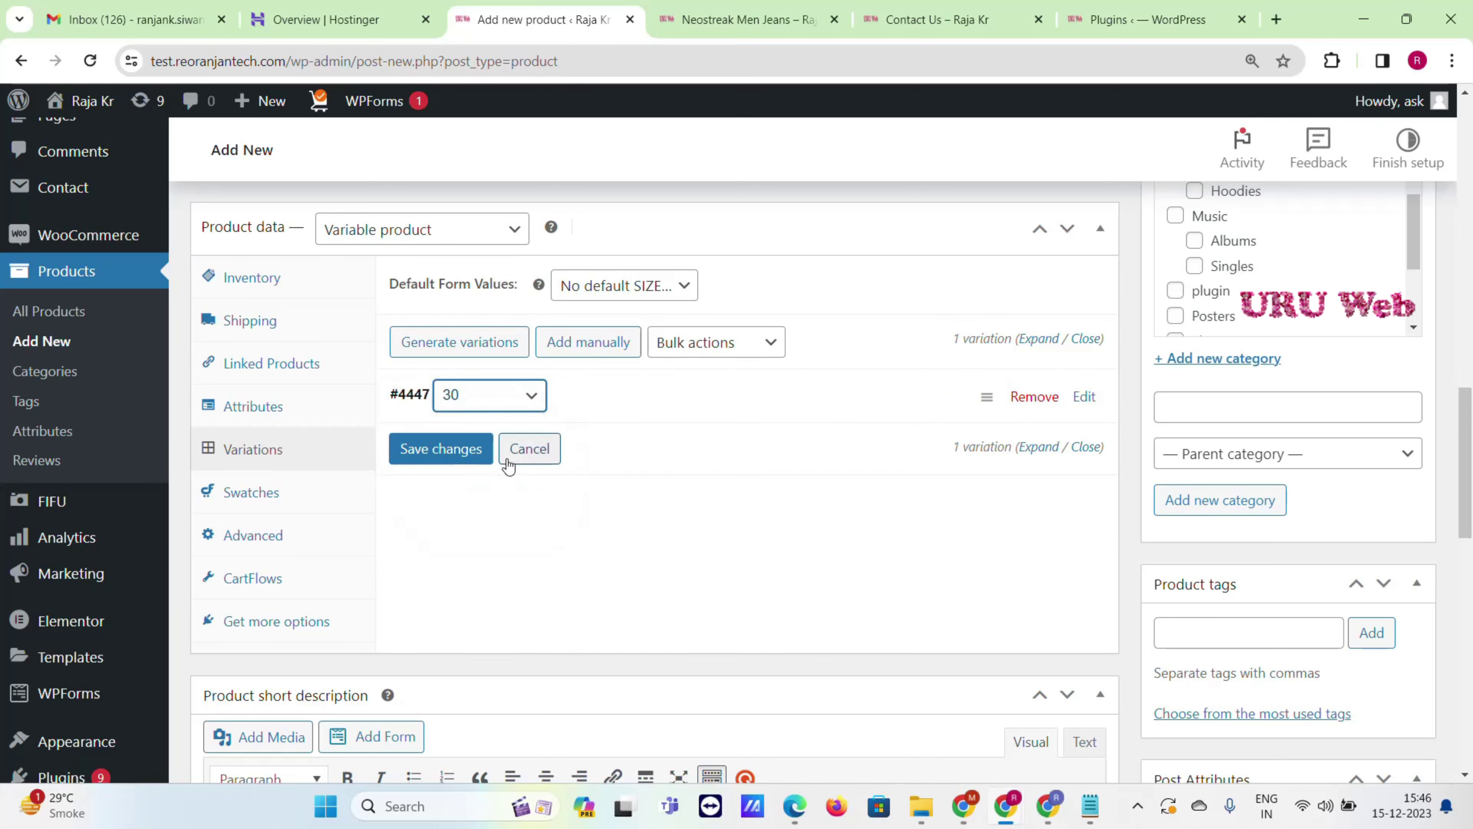
click(576, 345)
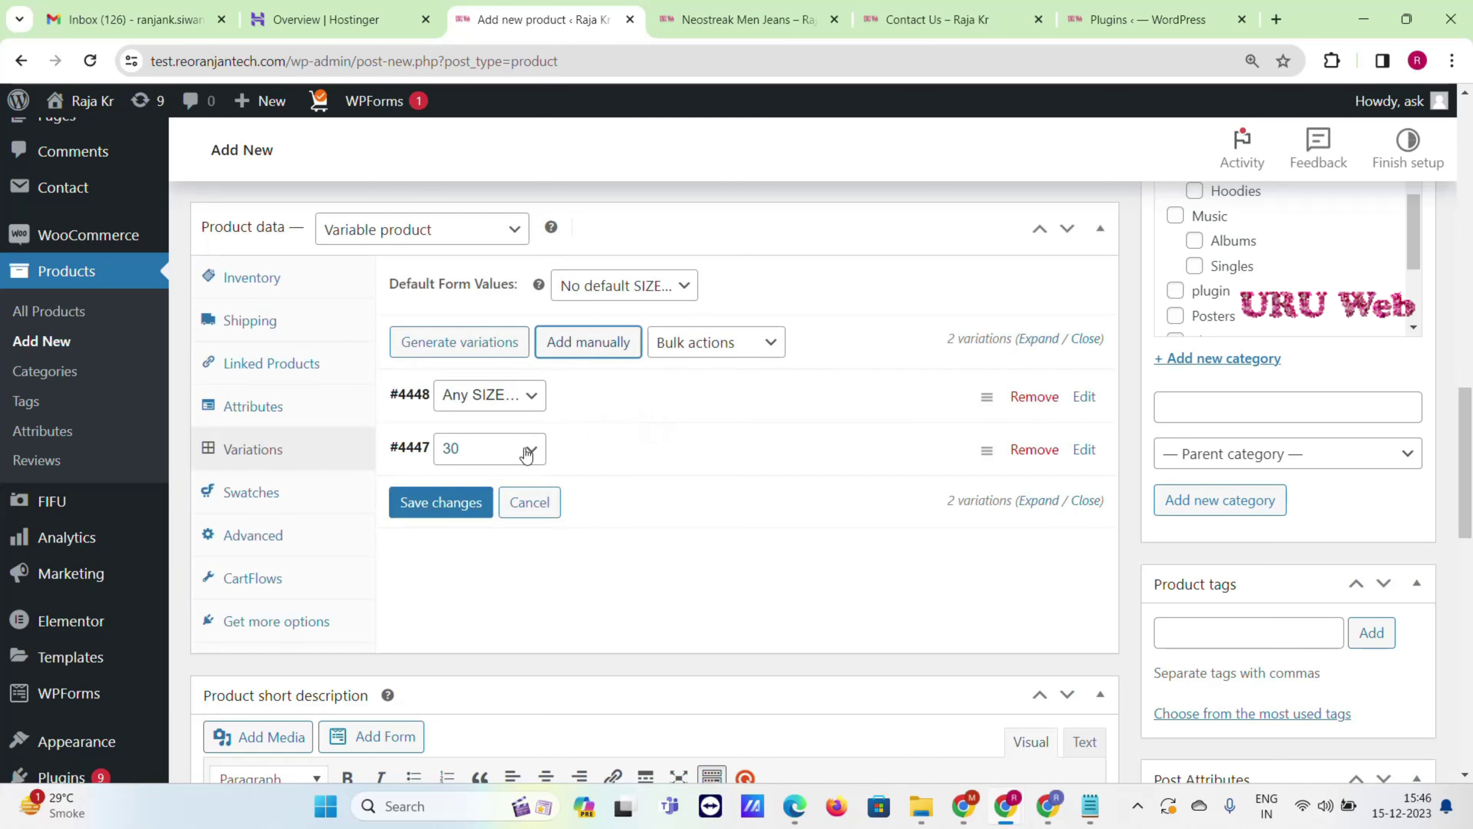
click(525, 450)
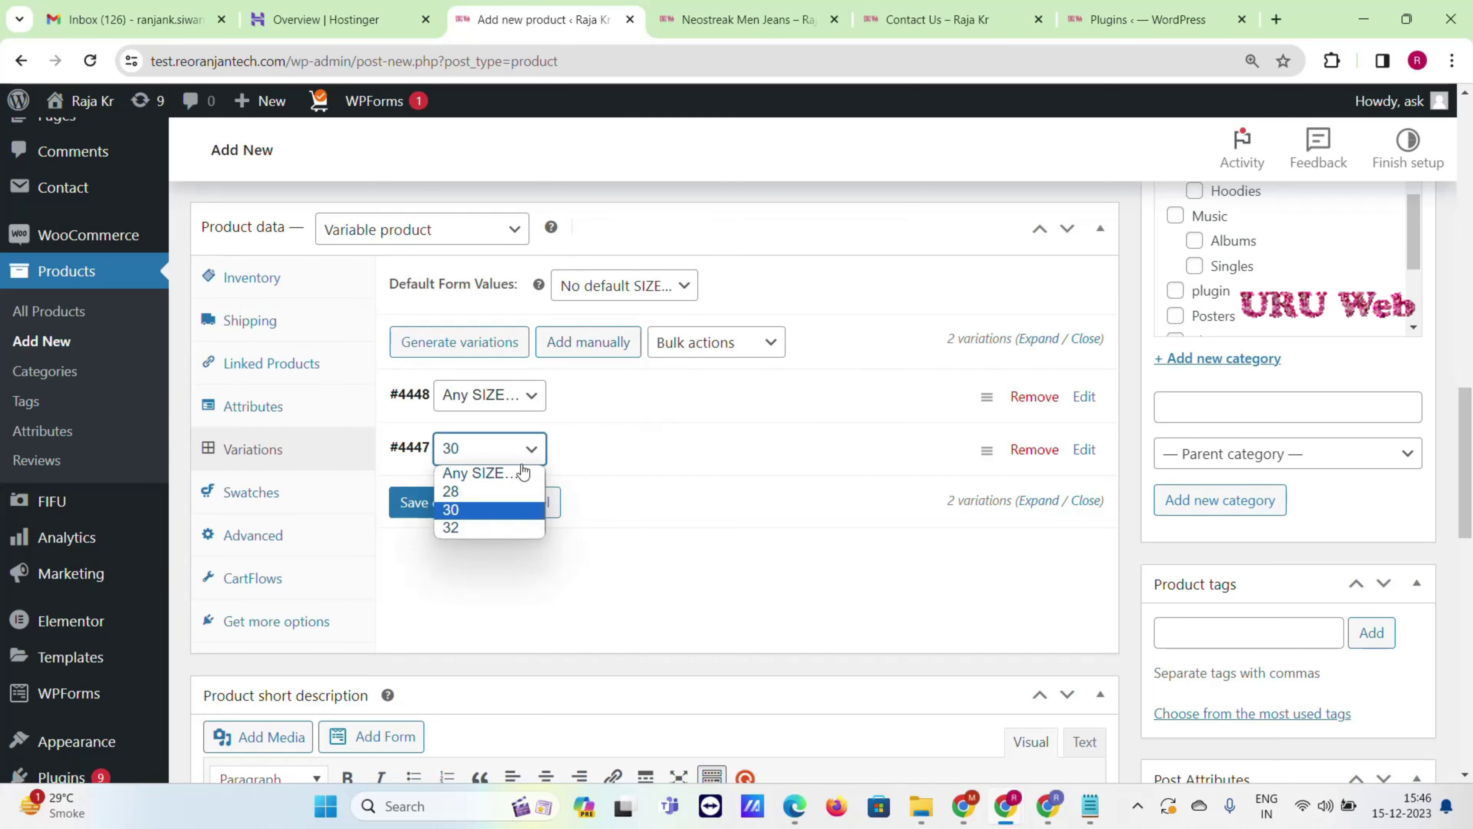
click(493, 511)
click(440, 511)
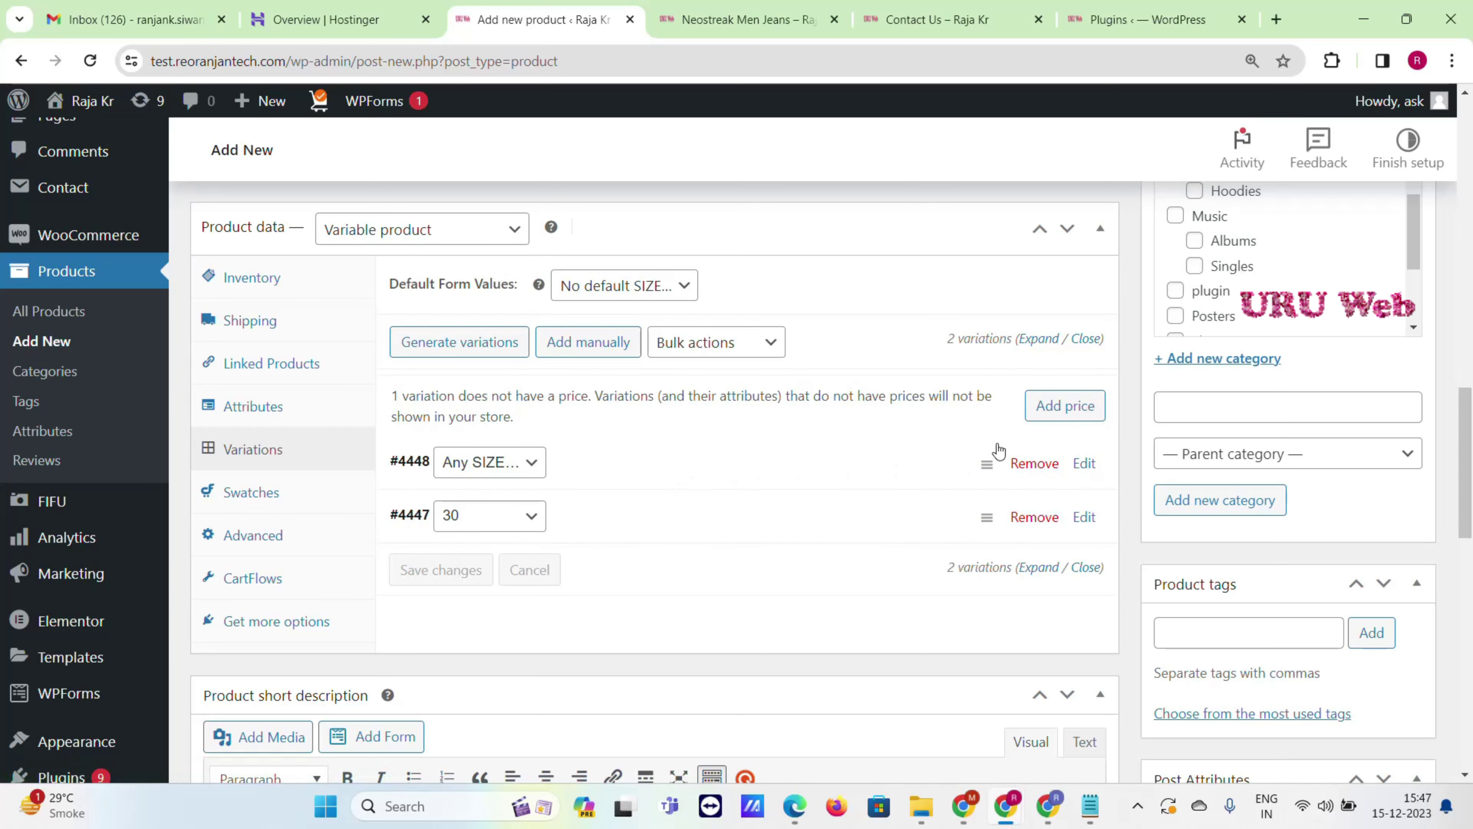
Give all unpriced variations a price of 500
click(1051, 406)
click(832, 446)
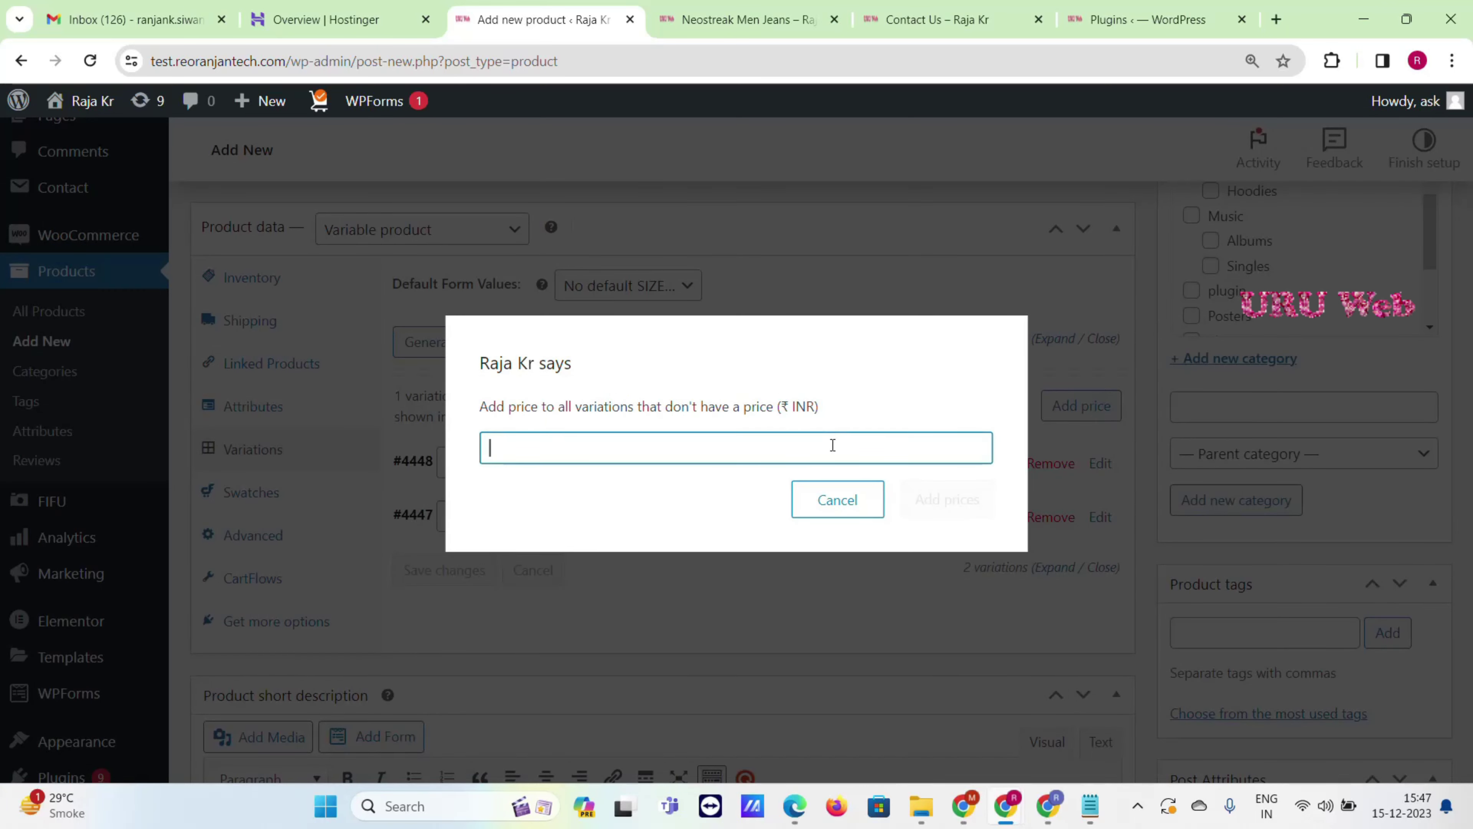
text(500)
click(955, 491)
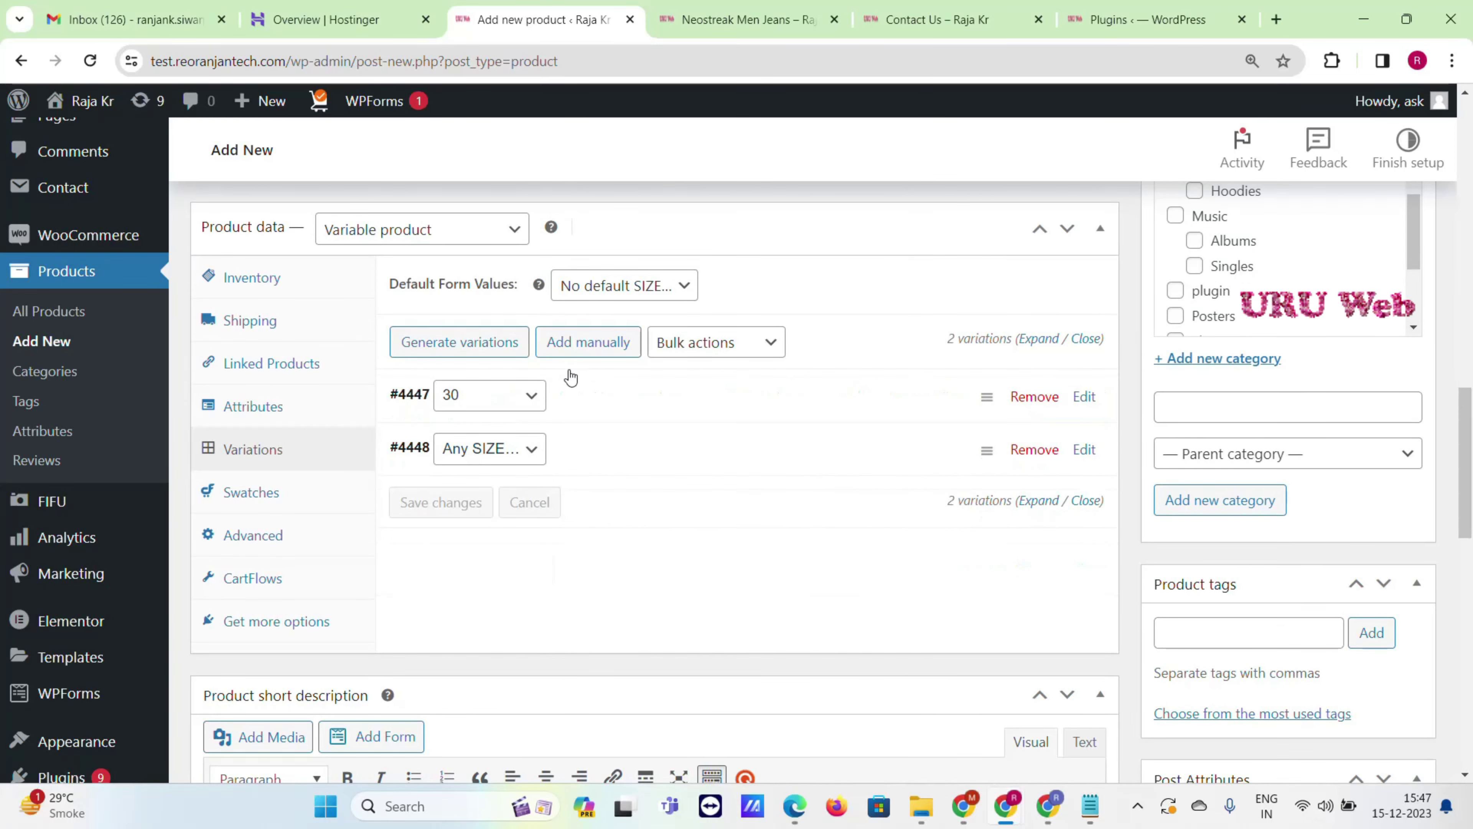
Add variation #4448 in size 32, save it, and price the remaining unpriced variations
click(581, 353)
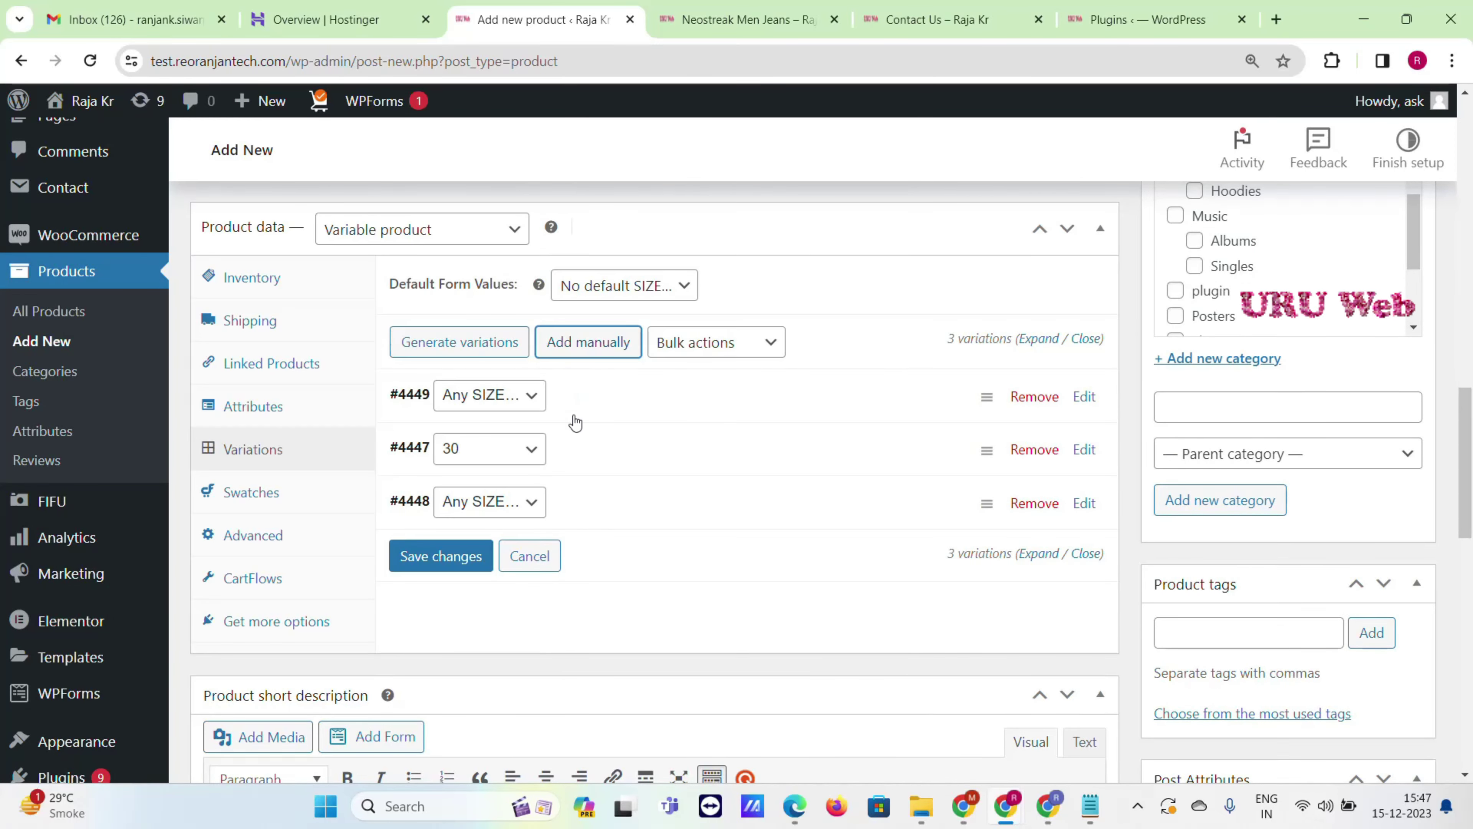
click(526, 502)
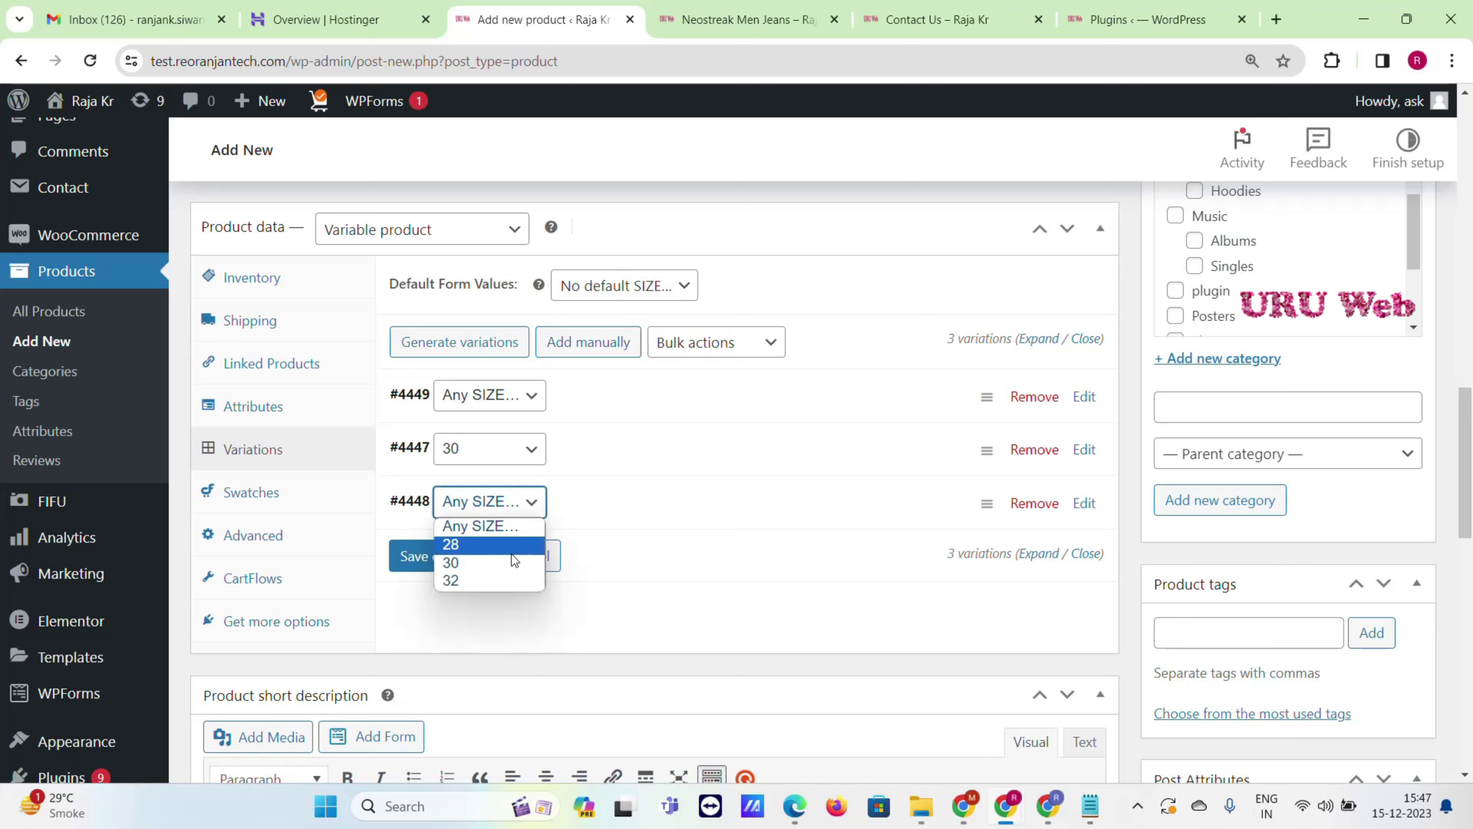
click(510, 583)
click(453, 559)
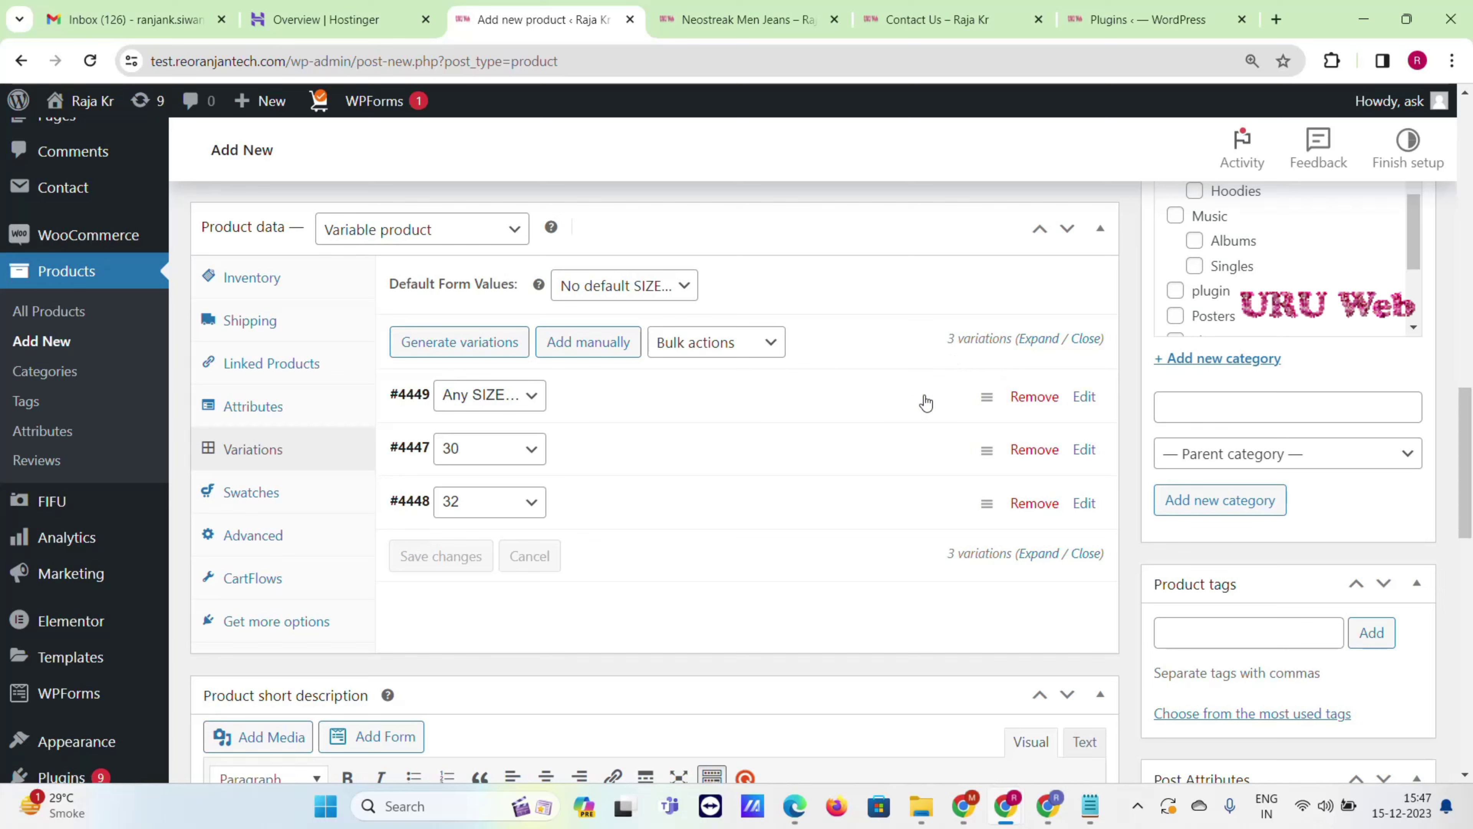
click(1067, 406)
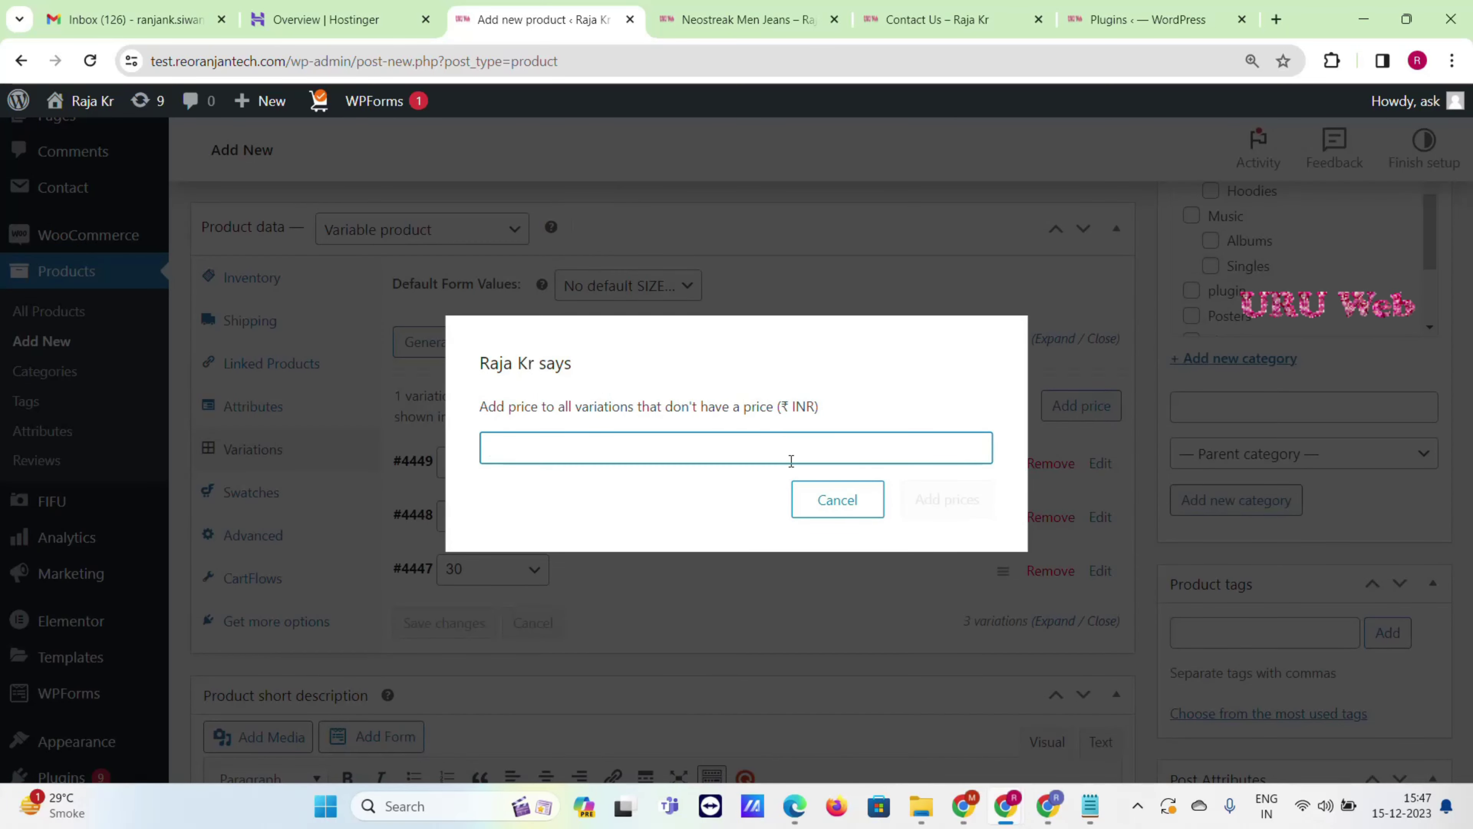
text(600)
click(939, 503)
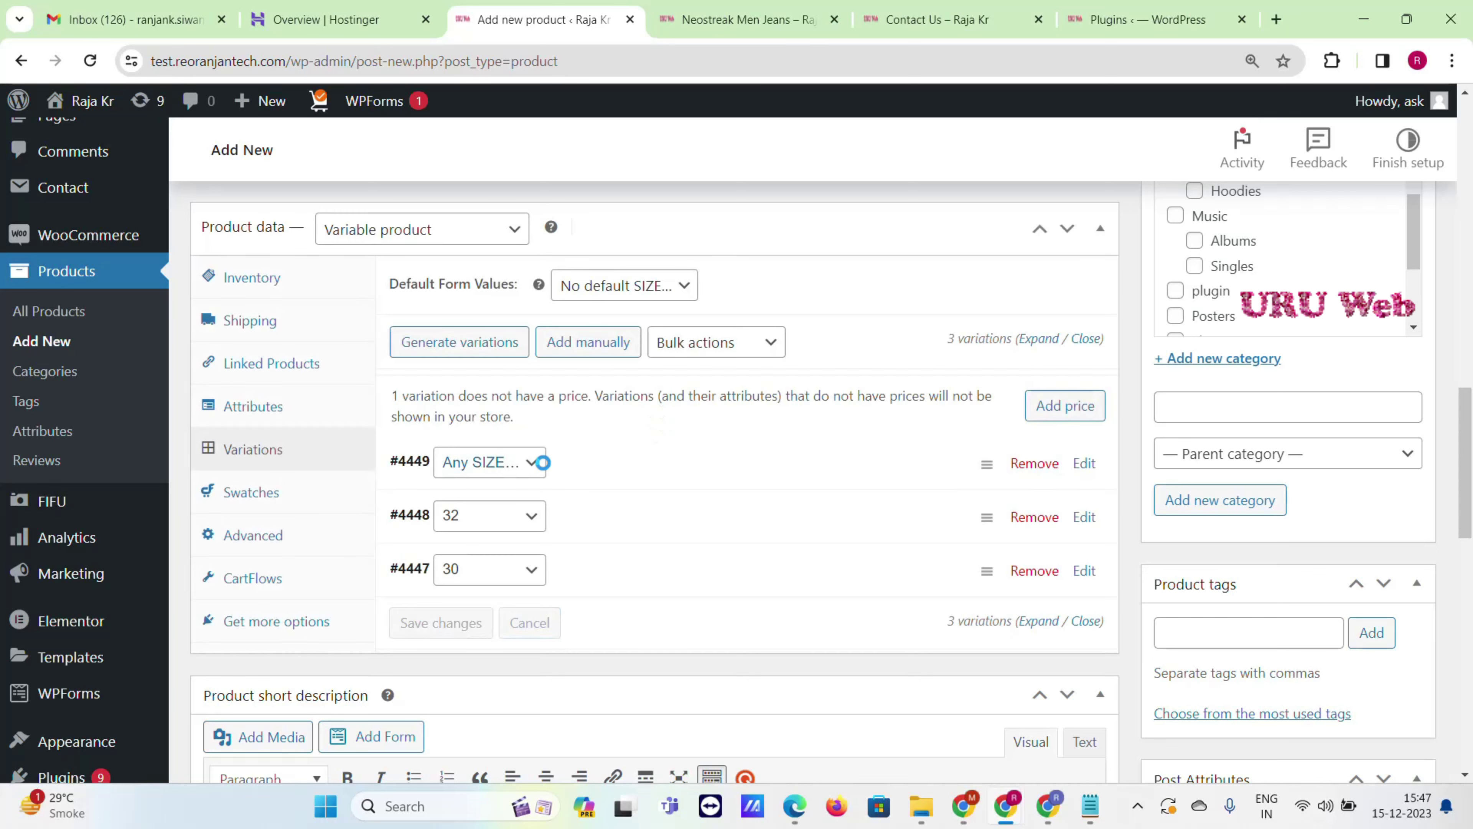
Change variation #4449 to size 28 and save the variations
click(498, 398)
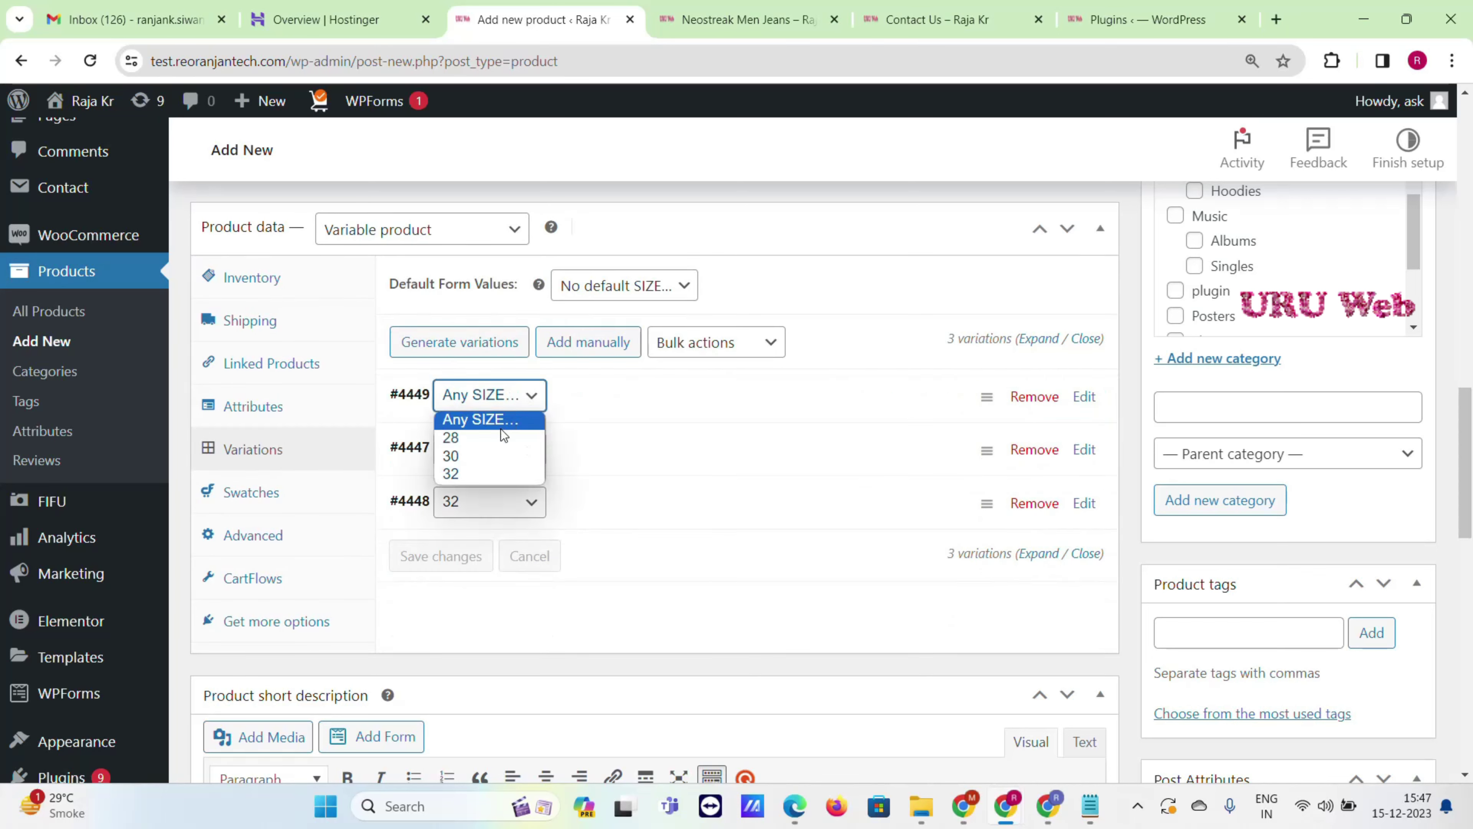
click(500, 432)
click(460, 548)
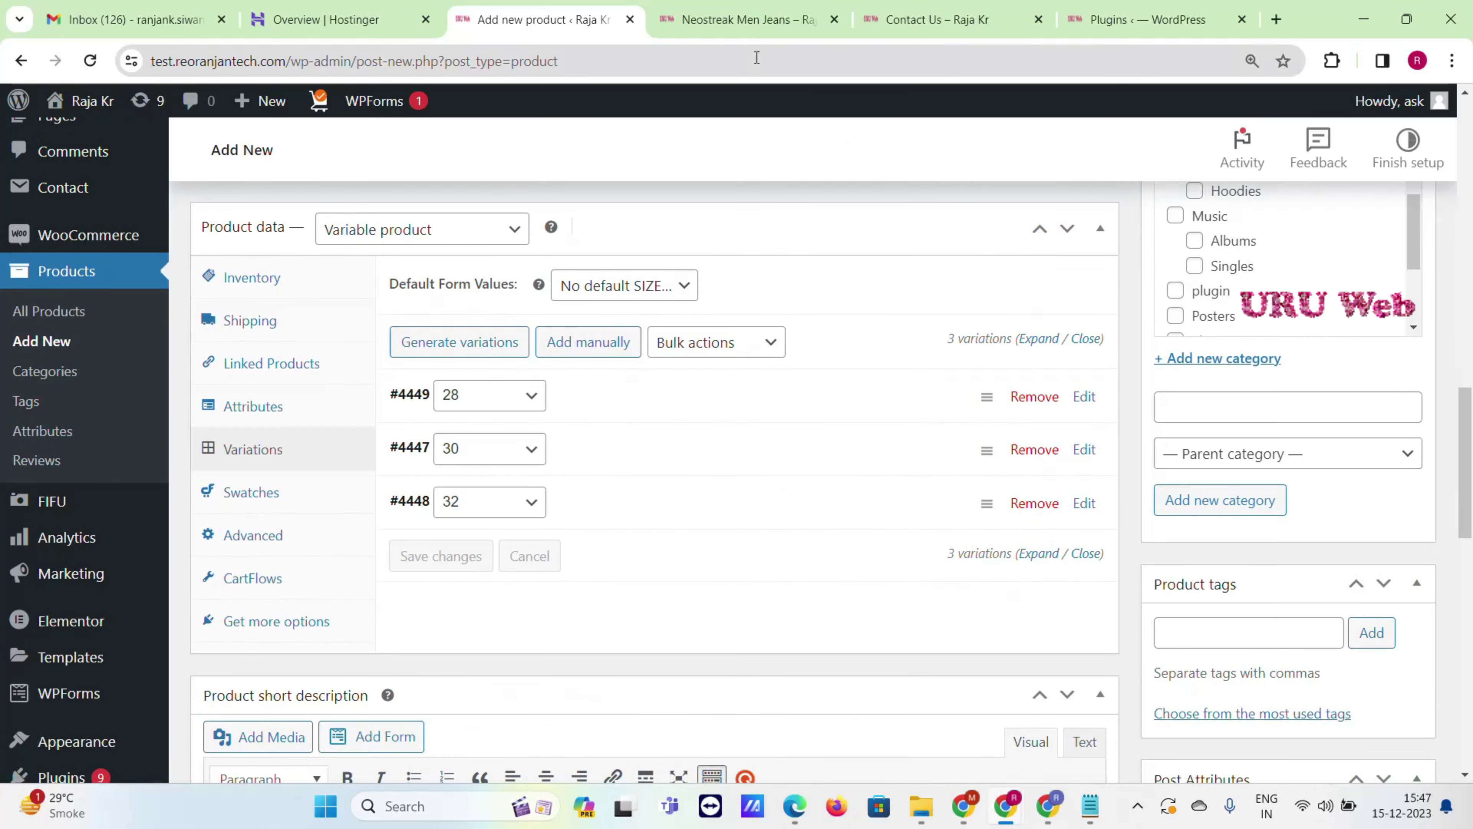
Save the storefront jeans photo 61XpBoTnMWL_SX679_.jpg into Downloads
click(749, 21)
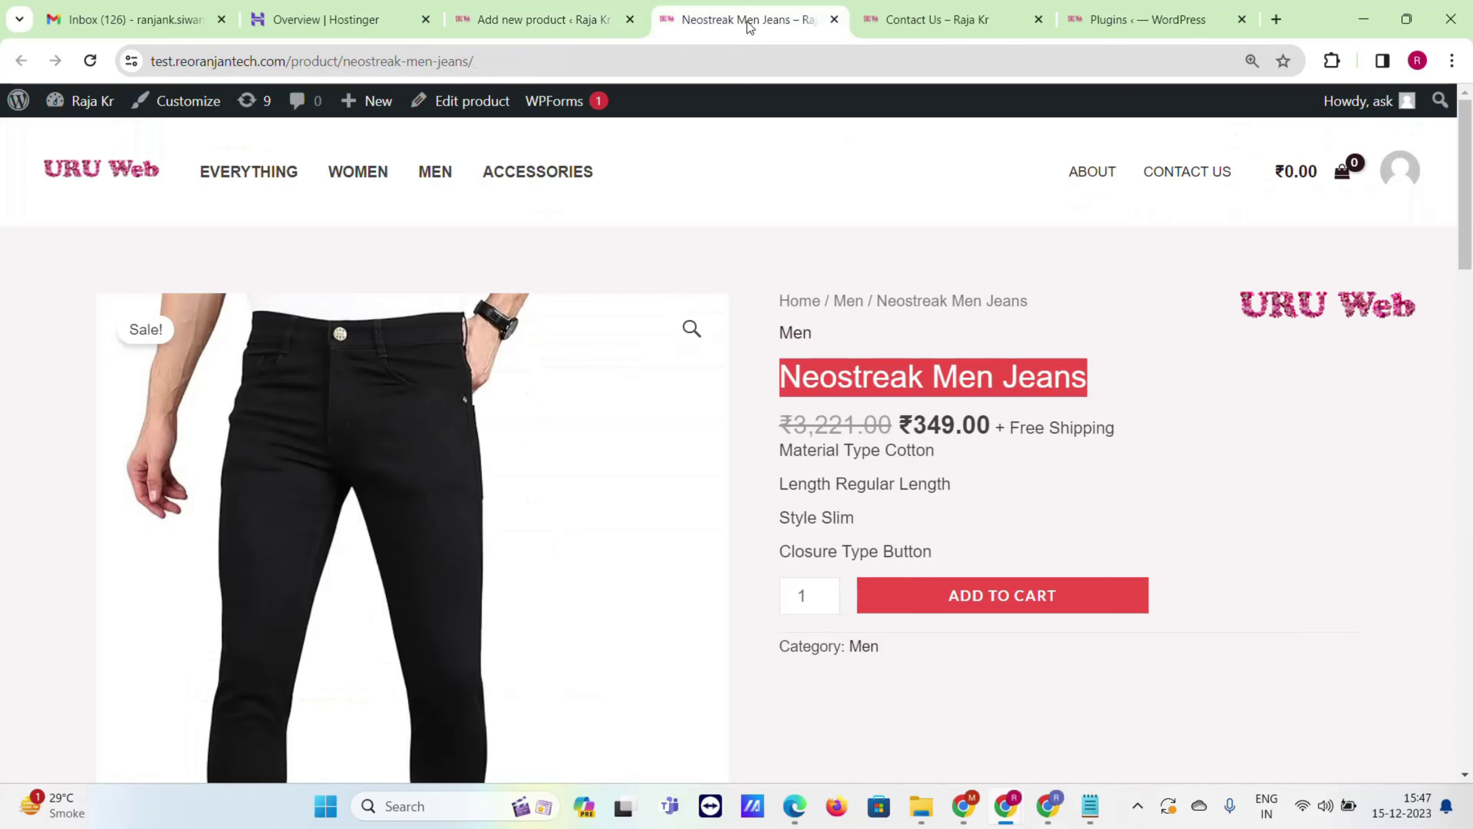
right_click(393, 440)
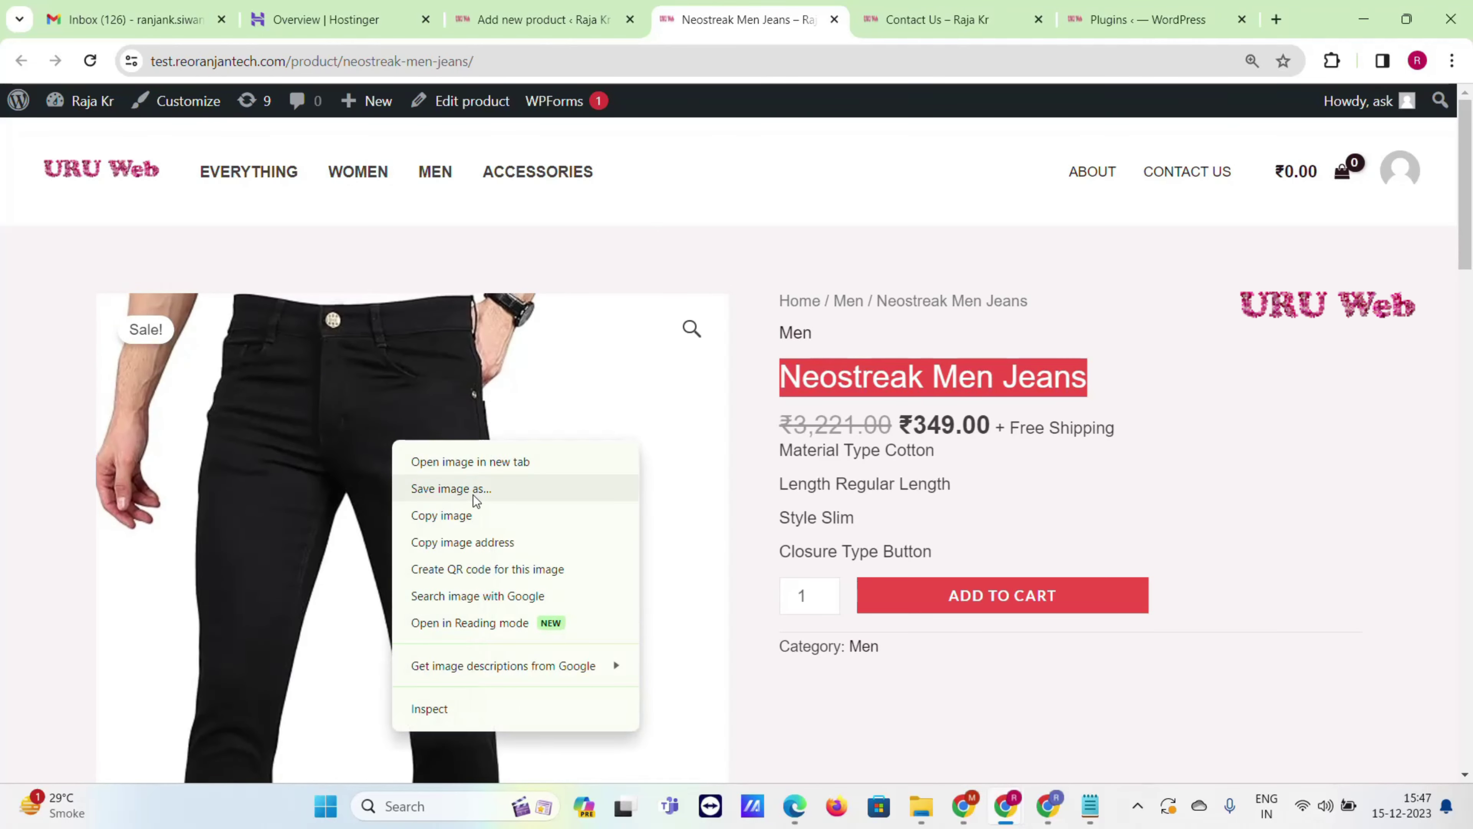
click(488, 490)
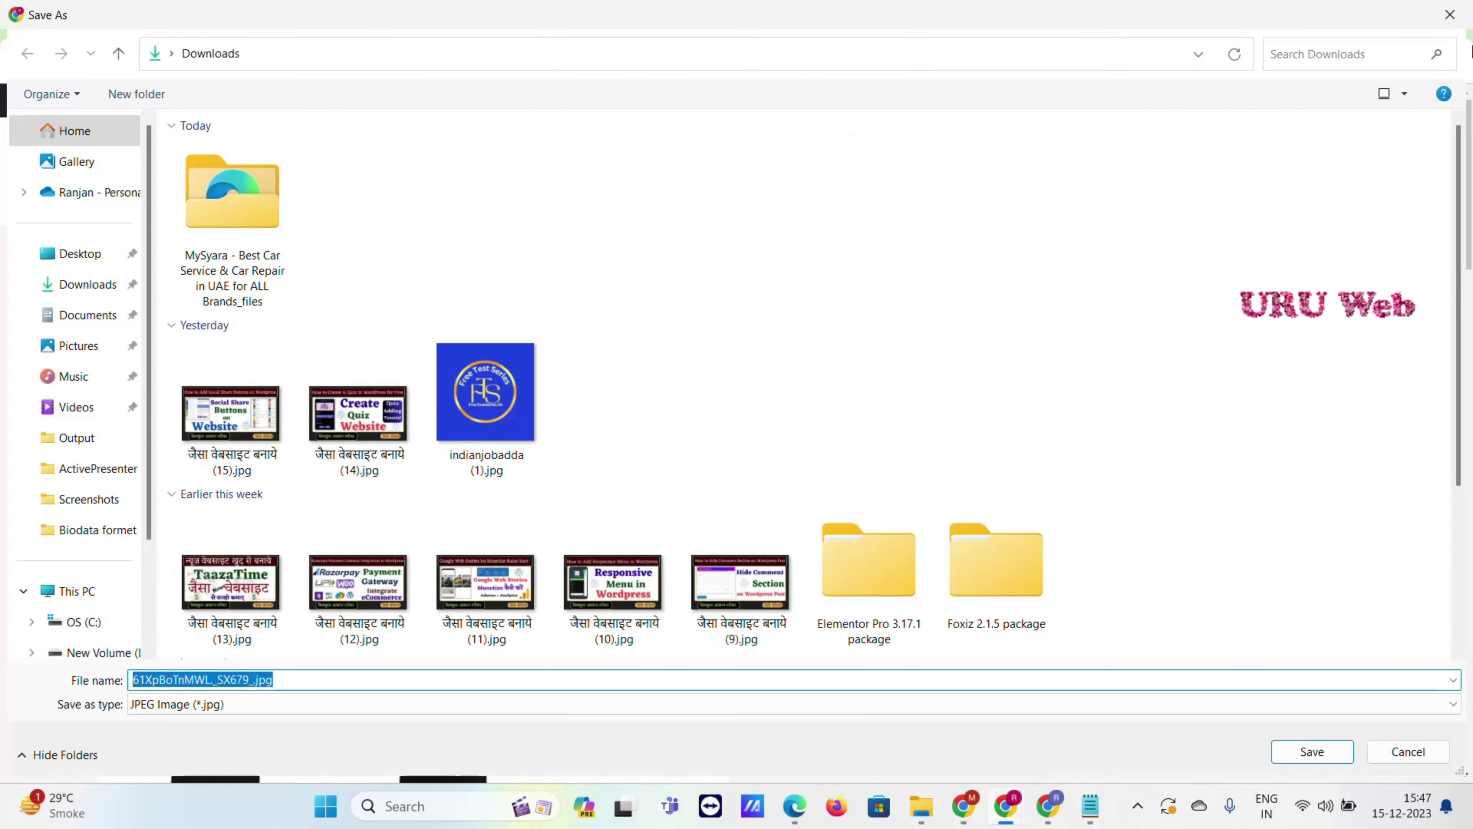
click(1312, 751)
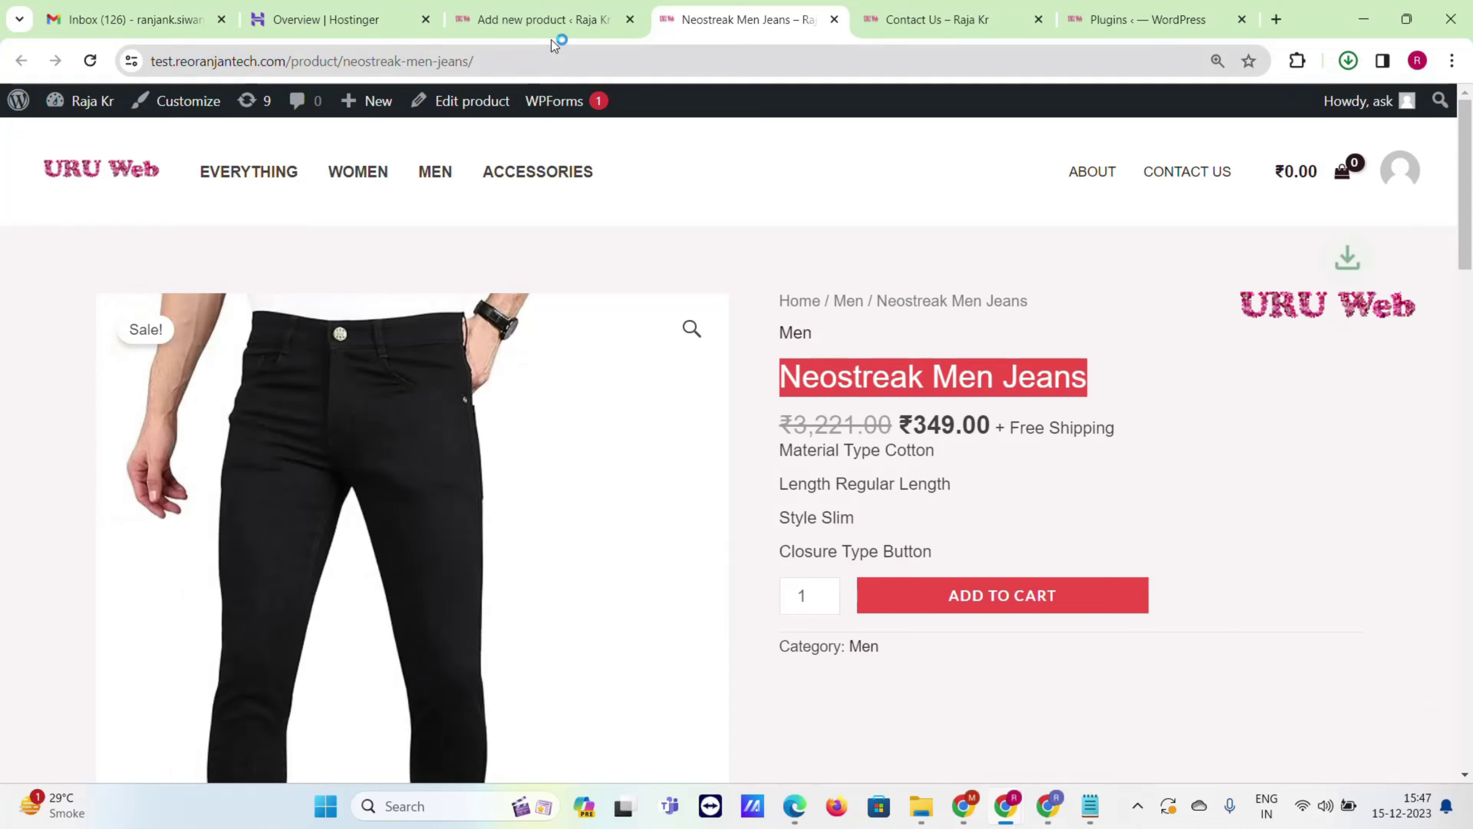
click(545, 29)
scroll(1158, 371, down, 5)
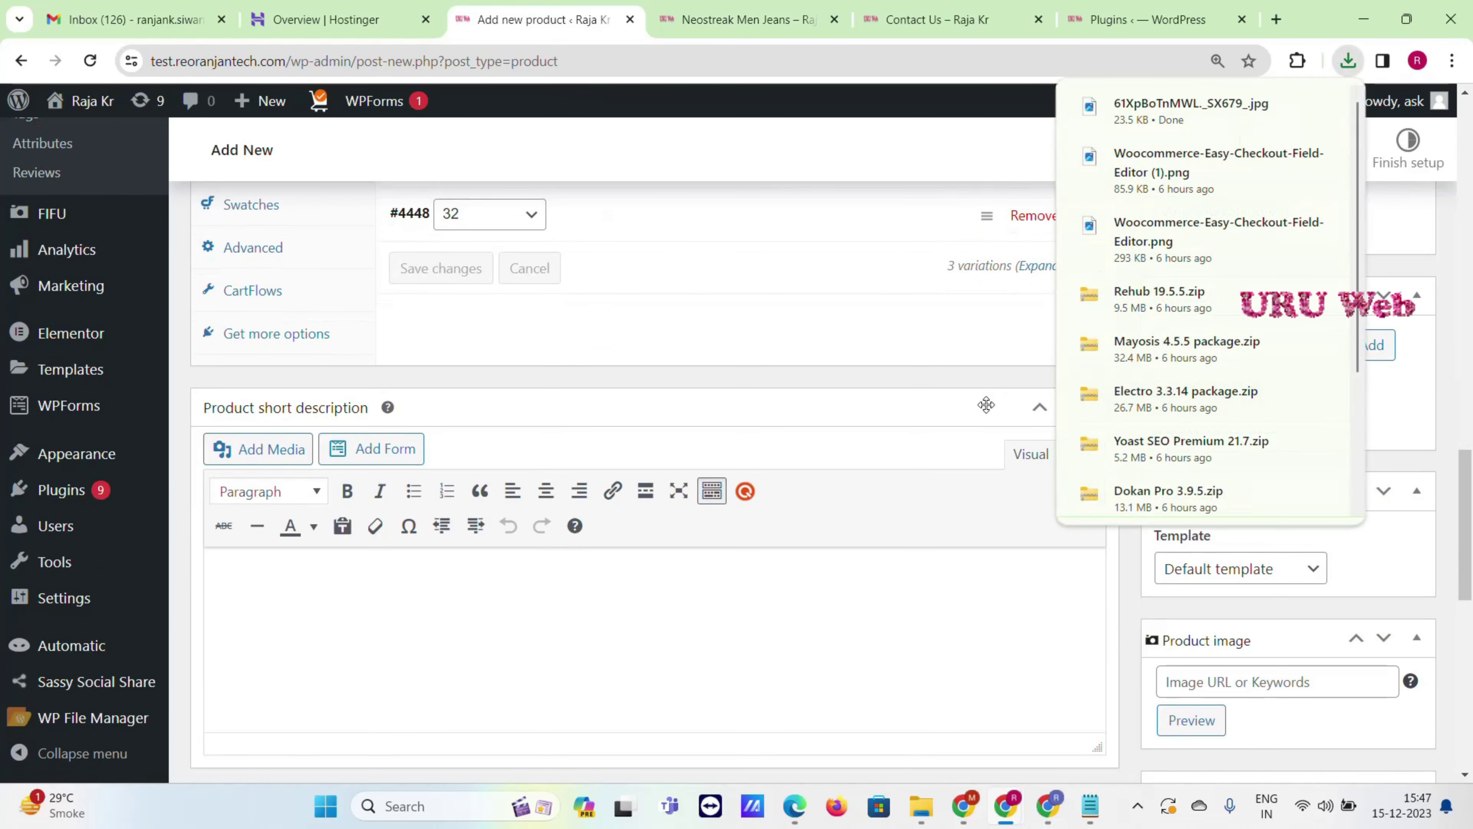
Copy the four product detail lines from the jeans page and return to the product editor
click(710, 23)
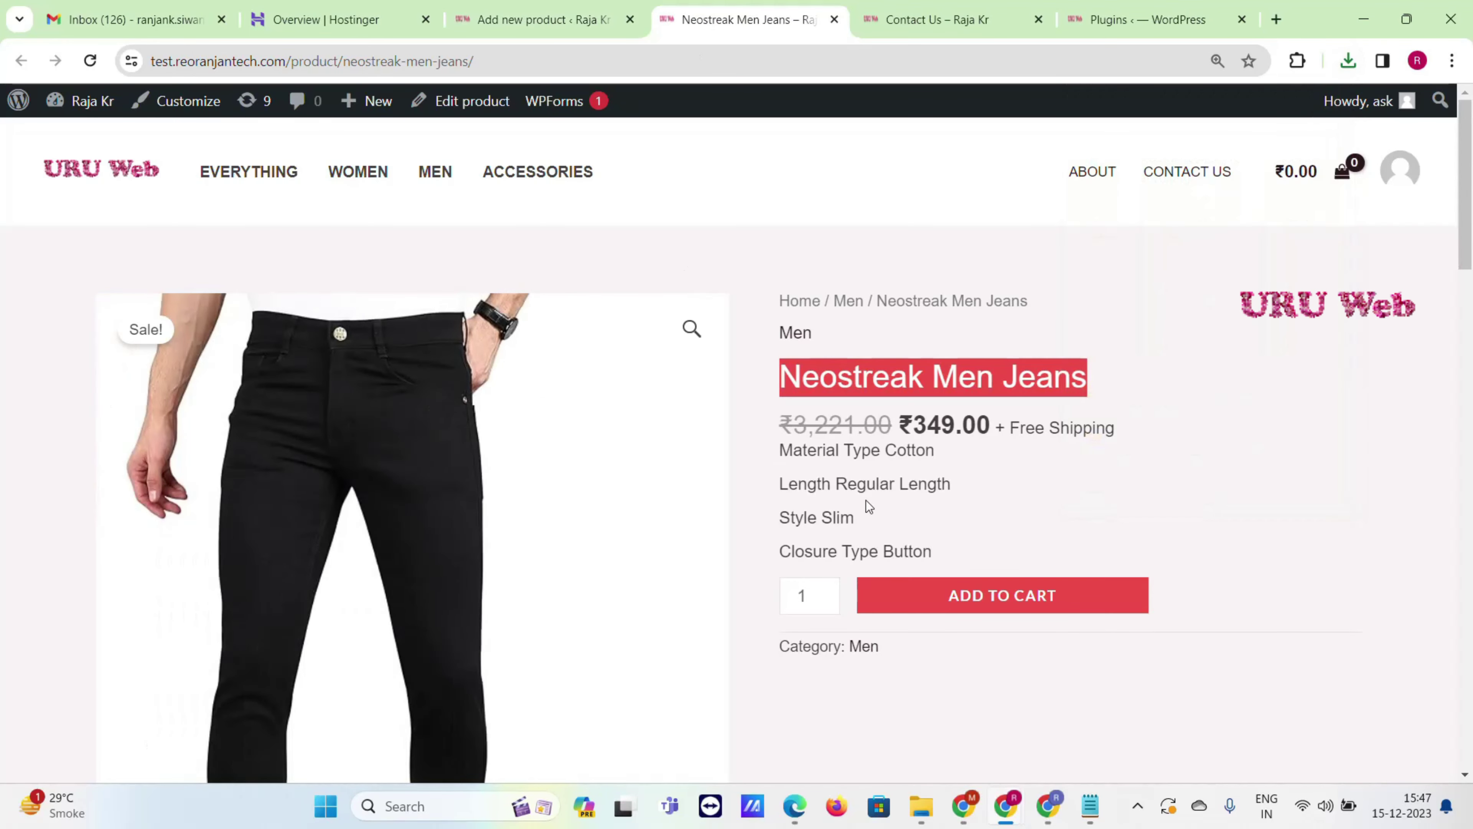
drag(922, 539, 825, 466)
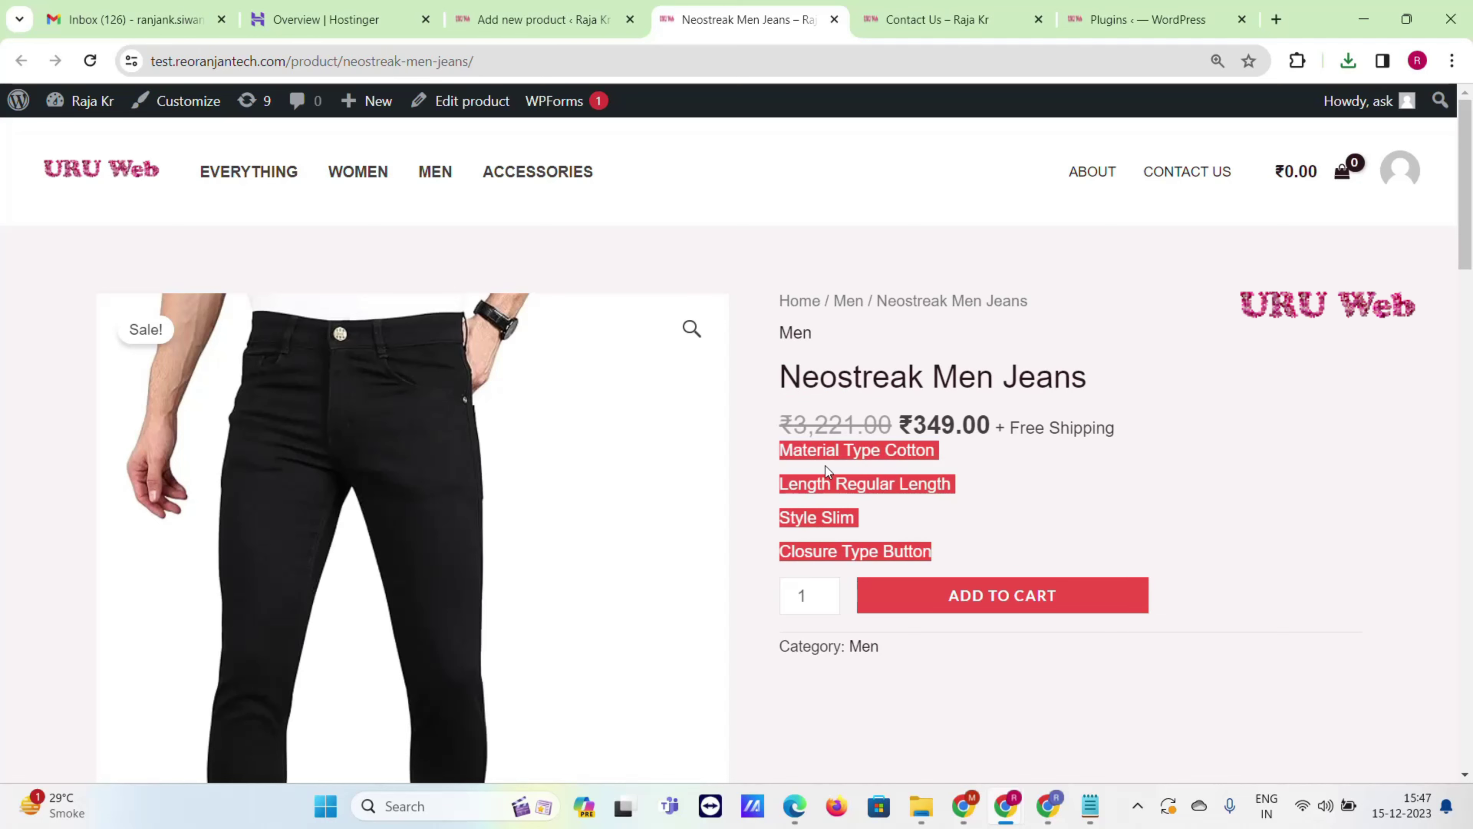
right_click(836, 465)
click(868, 488)
click(537, 20)
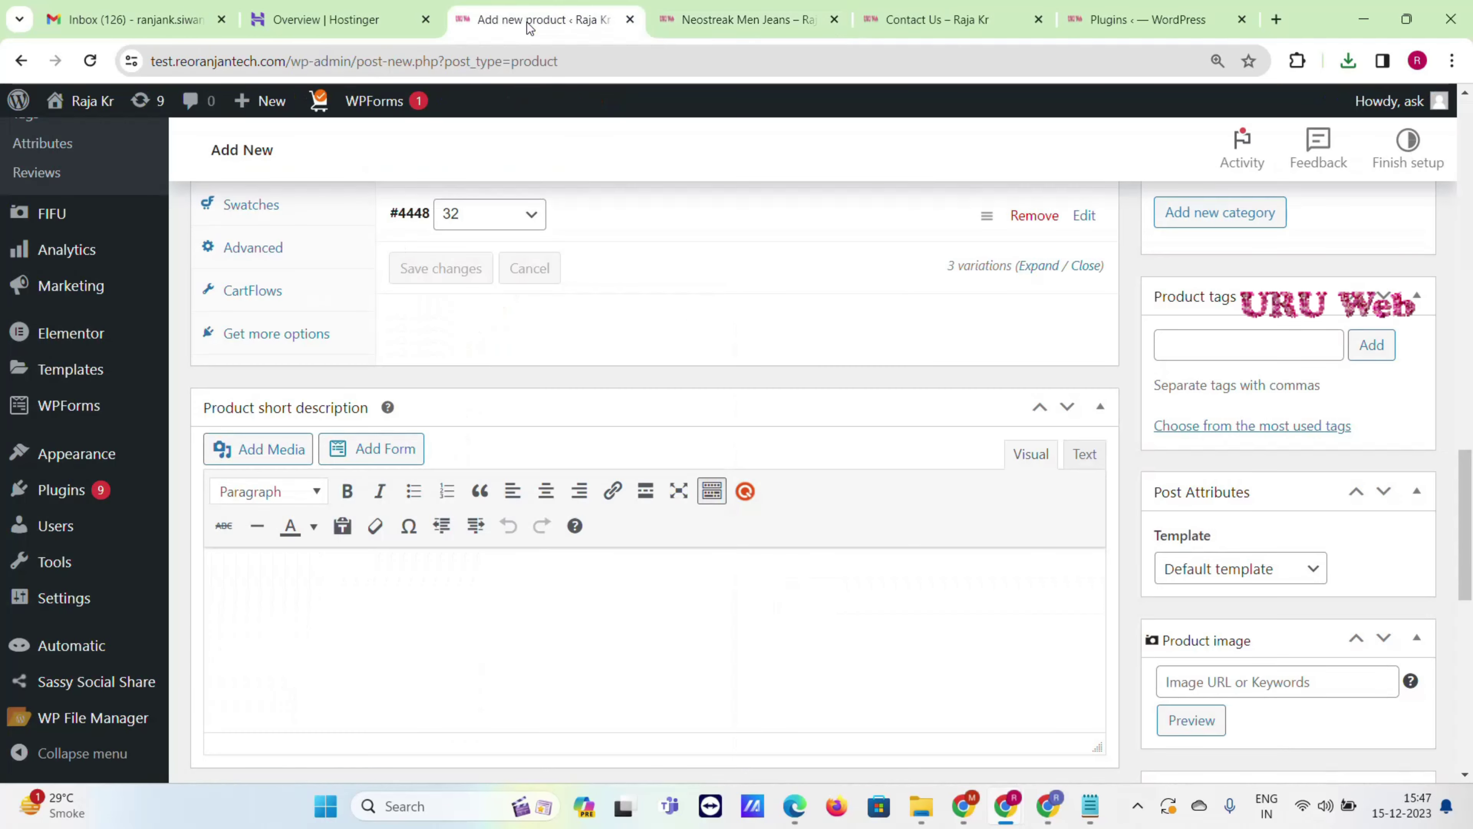
Paste the material, length, style and closure details into the product short description
scroll(362, 401, down, 5)
scroll(318, 376, up, 3)
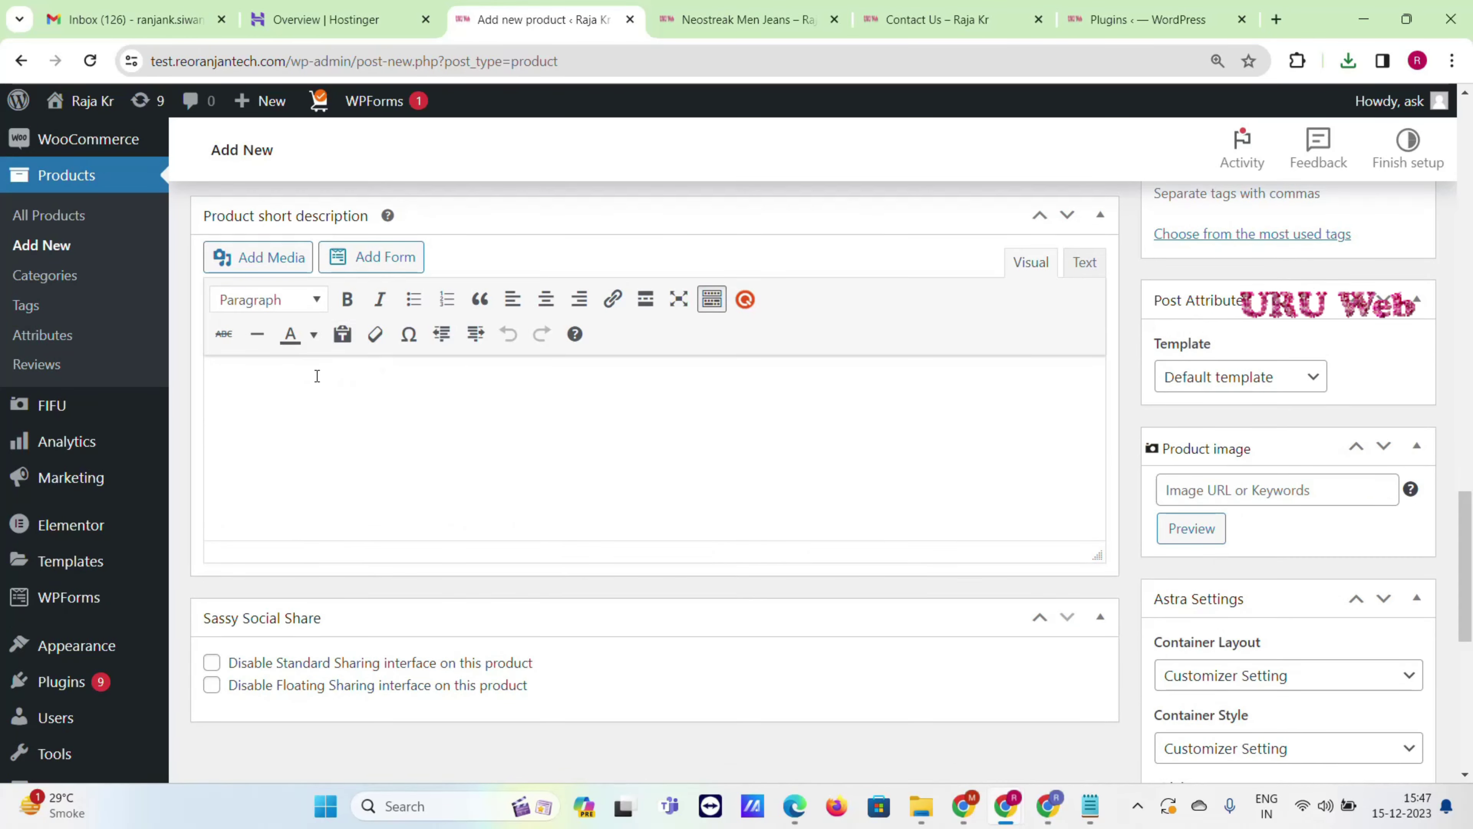
right_click(310, 396)
click(371, 583)
scroll(1336, 459, up, 2)
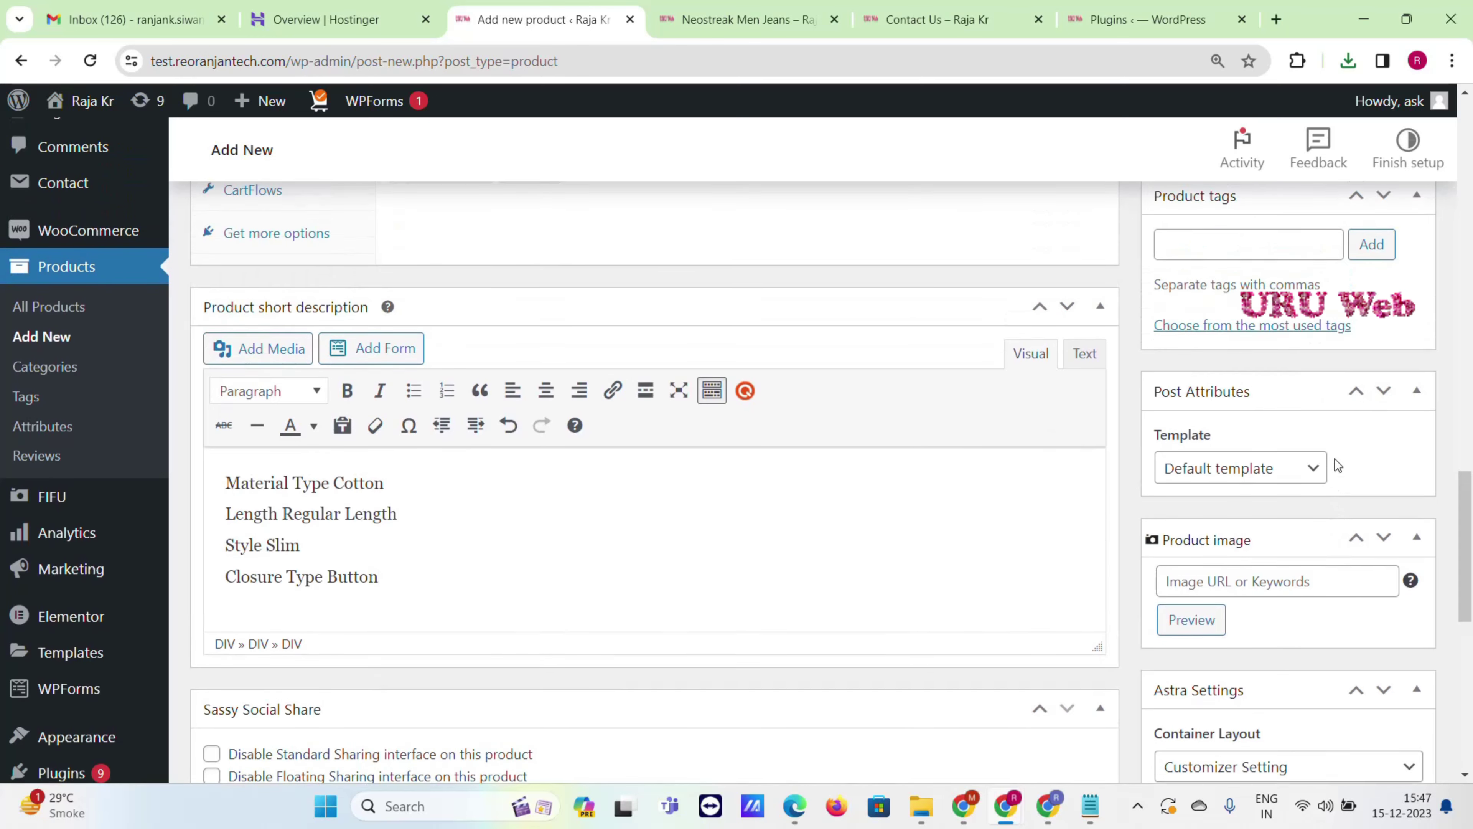
scroll(647, 304, up, 1)
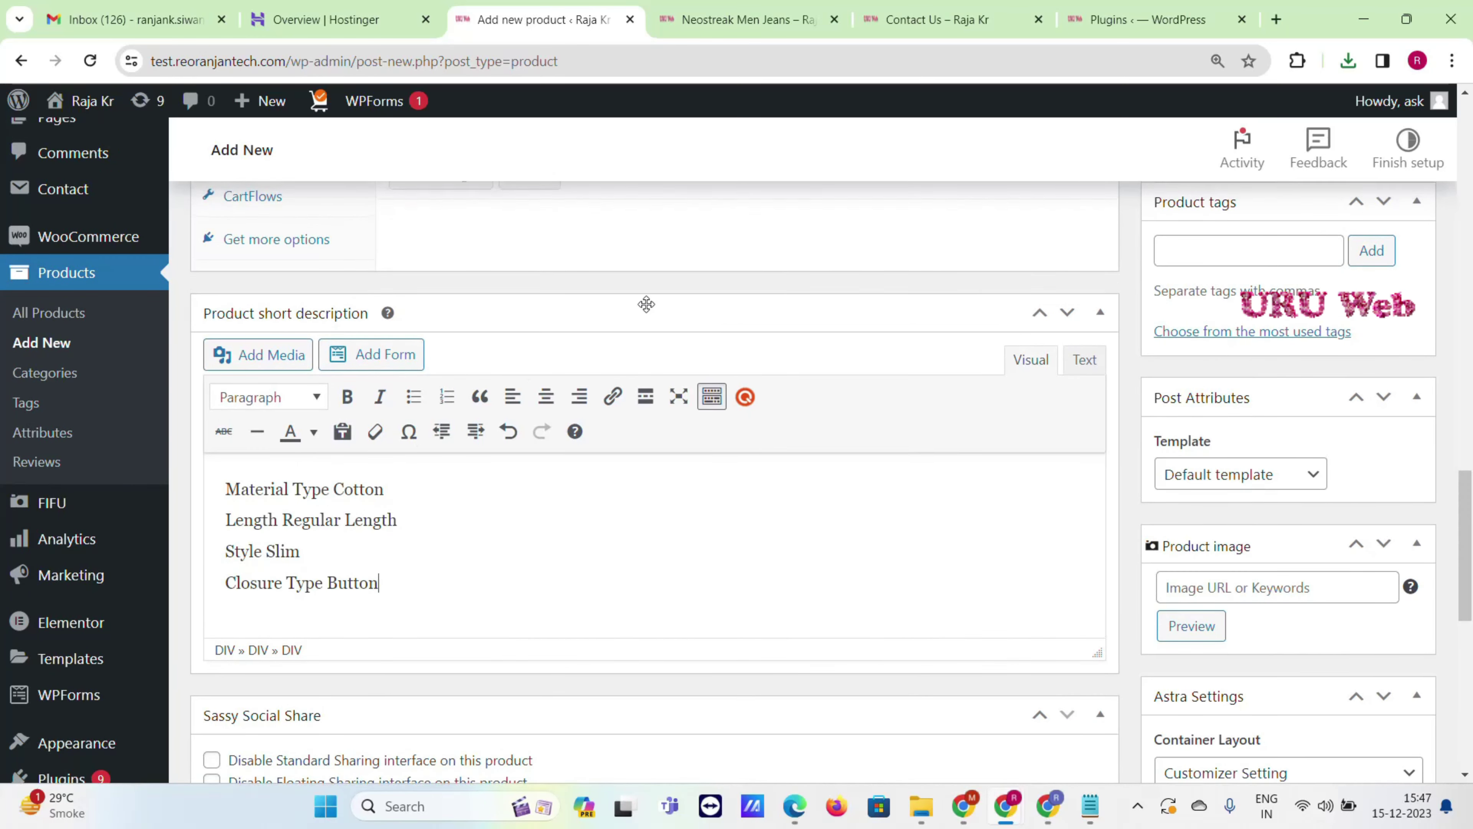
scroll(646, 304, up, 10)
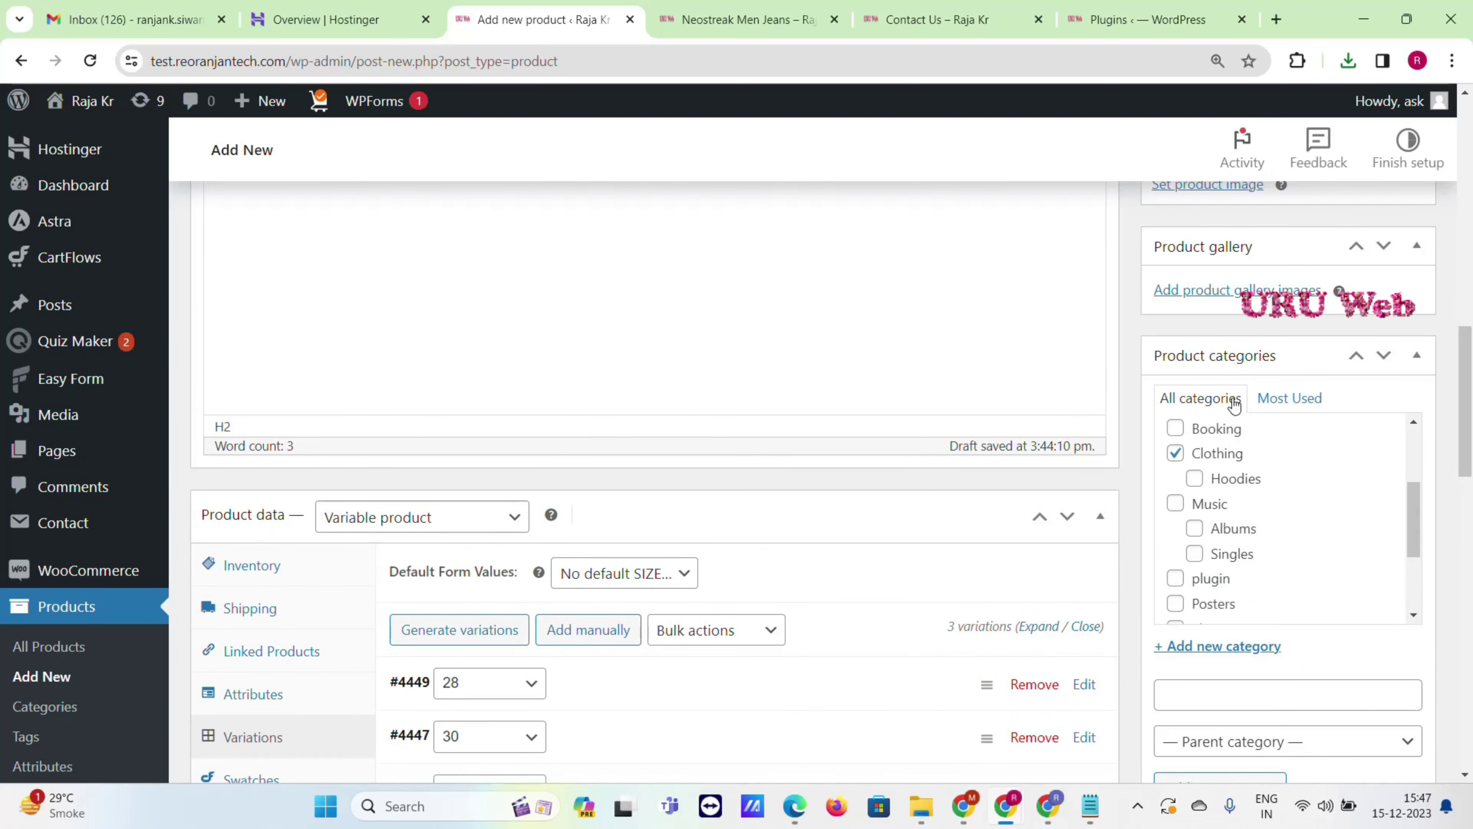
scroll(1234, 418, down, 3)
scroll(351, 598, down, 5)
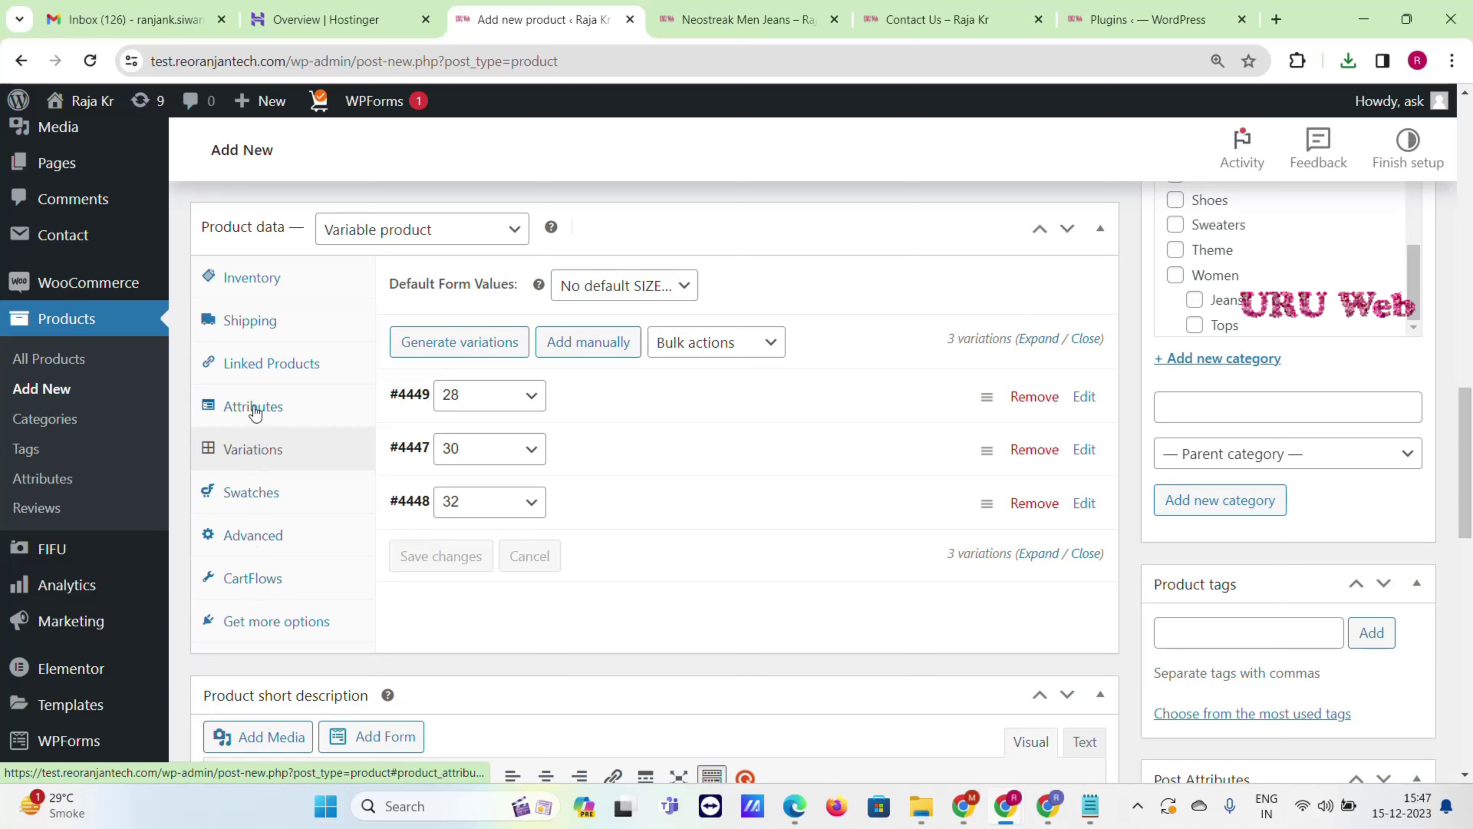
Show the product's shipping settings and check the shipping class list, left at No shipping class
click(264, 326)
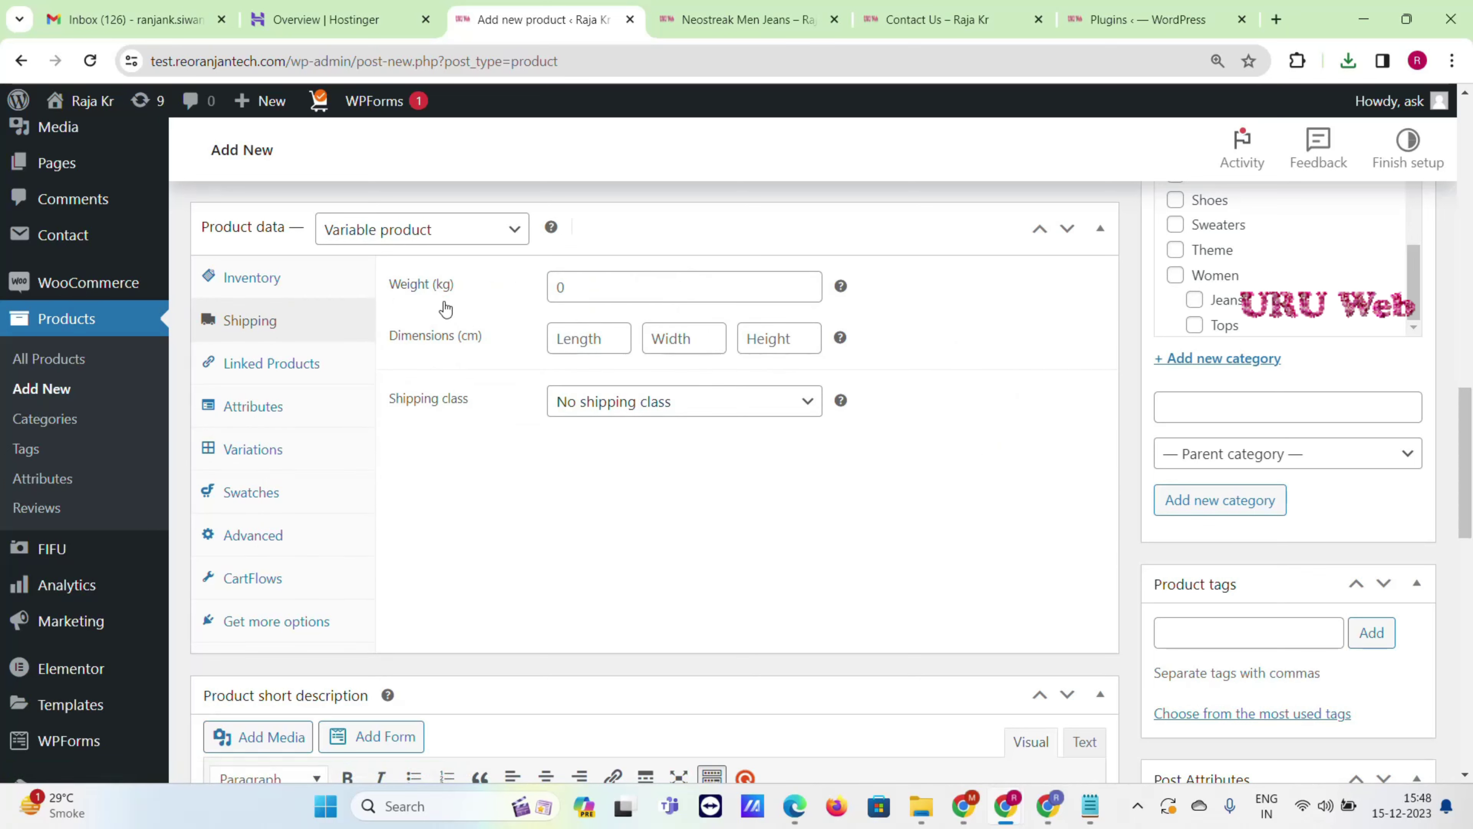
click(677, 402)
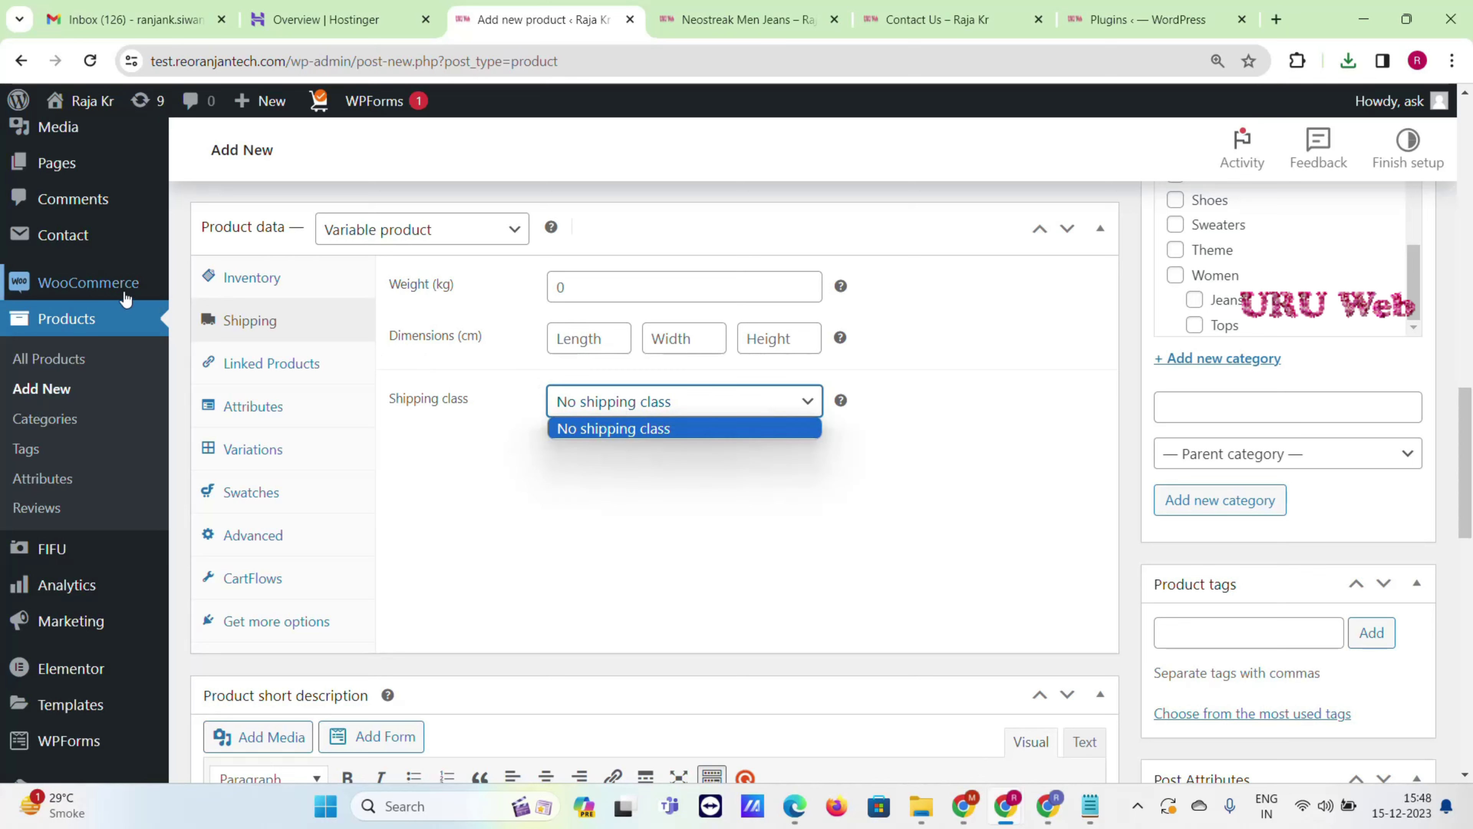
mouse_move(118, 284)
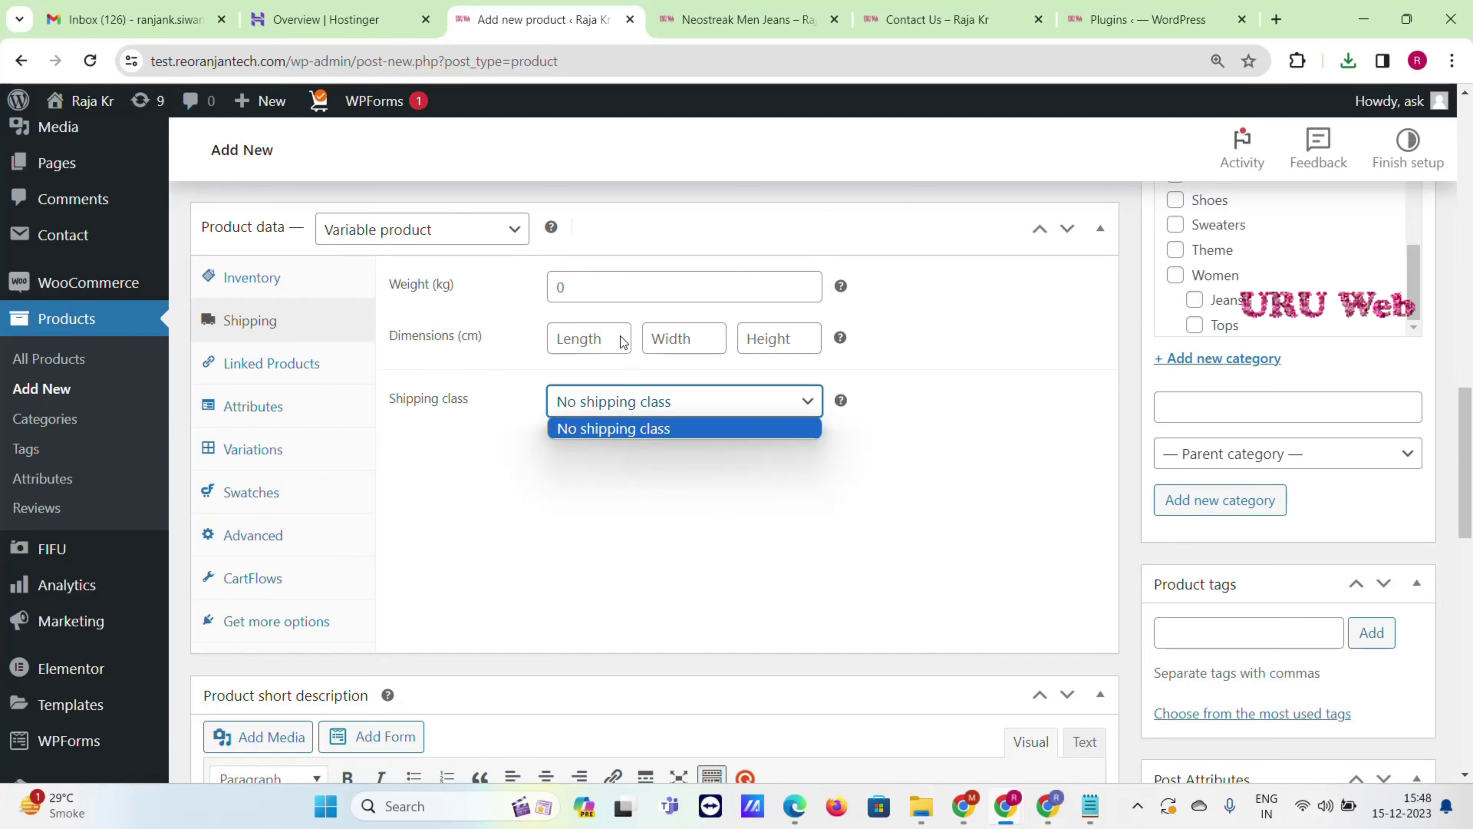
scroll(779, 619, up, 2)
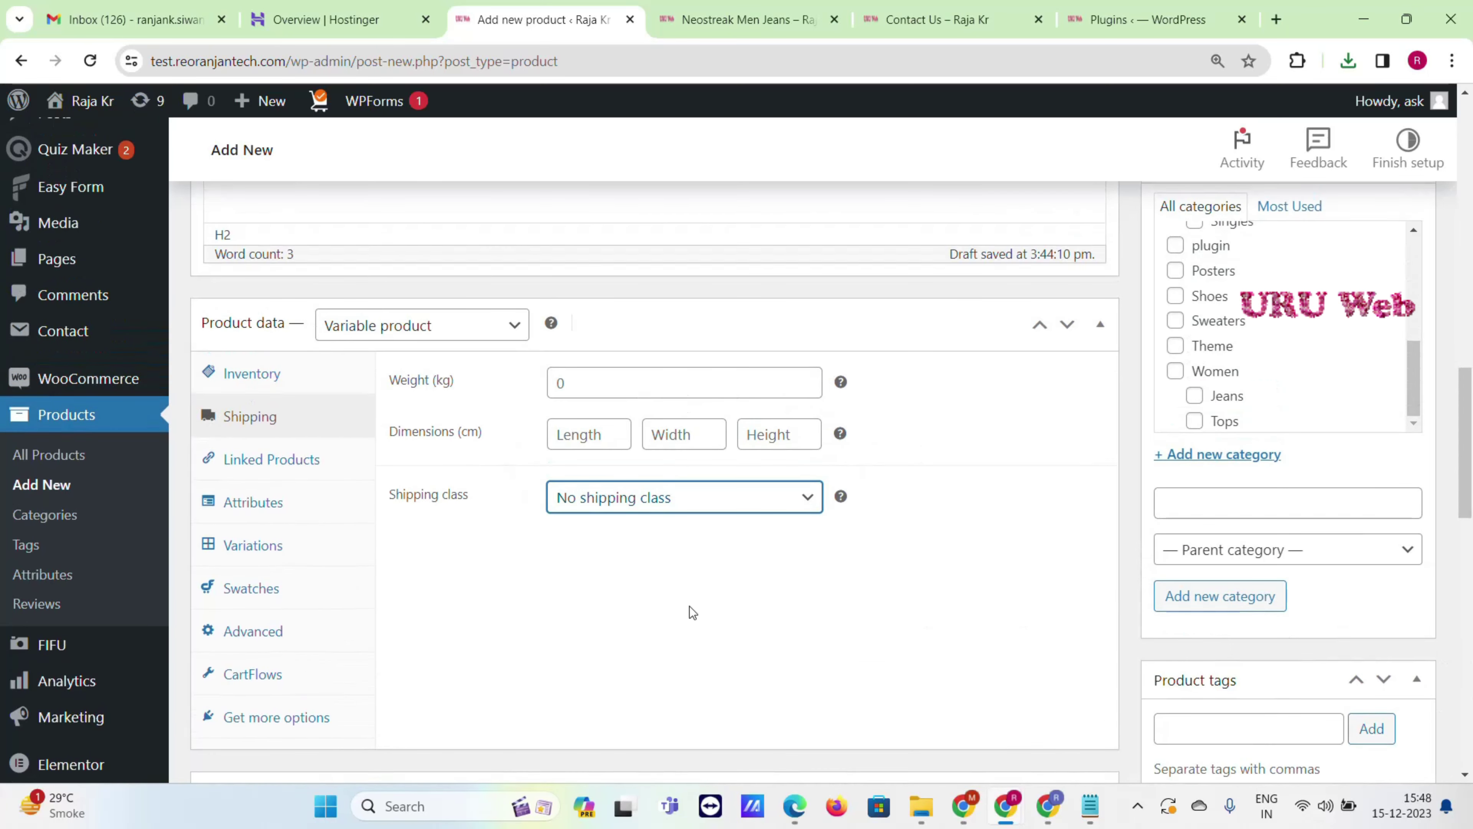
Upload the saved jeans photo and set it as the main product image
scroll(866, 378, up, 7)
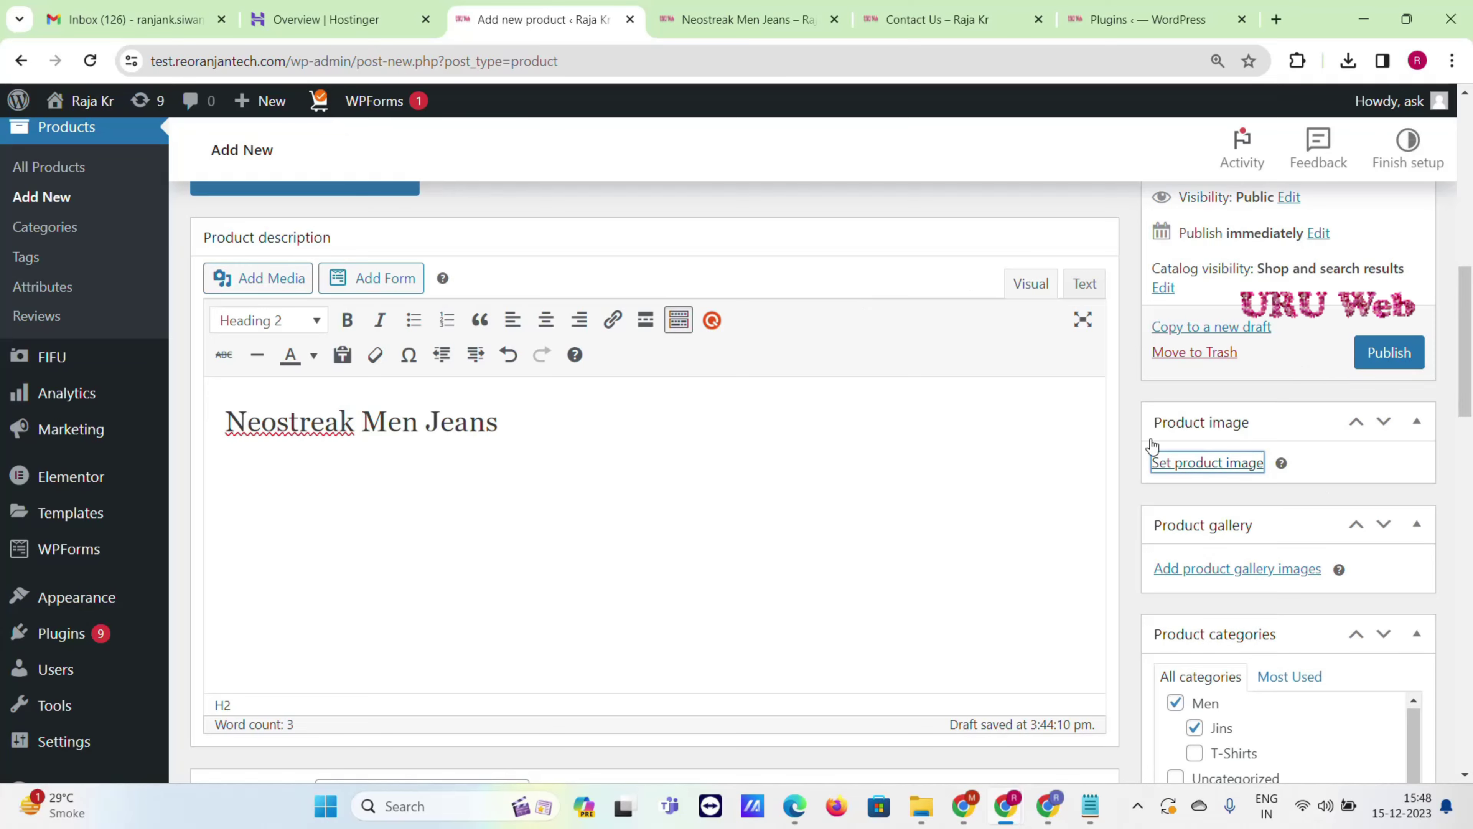
scroll(1140, 427, up, 5)
scroll(1147, 449, down, 5)
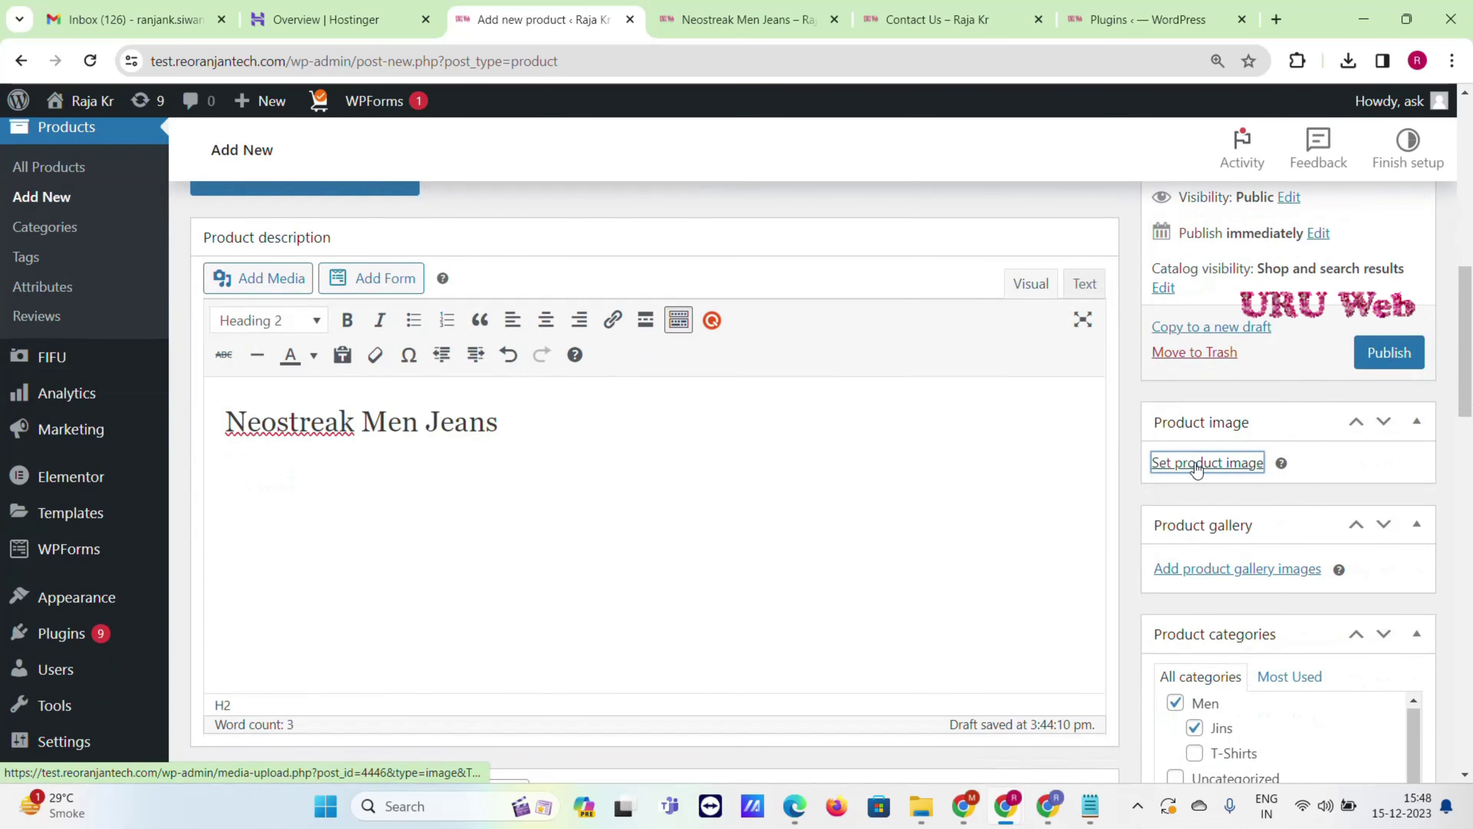
click(1207, 463)
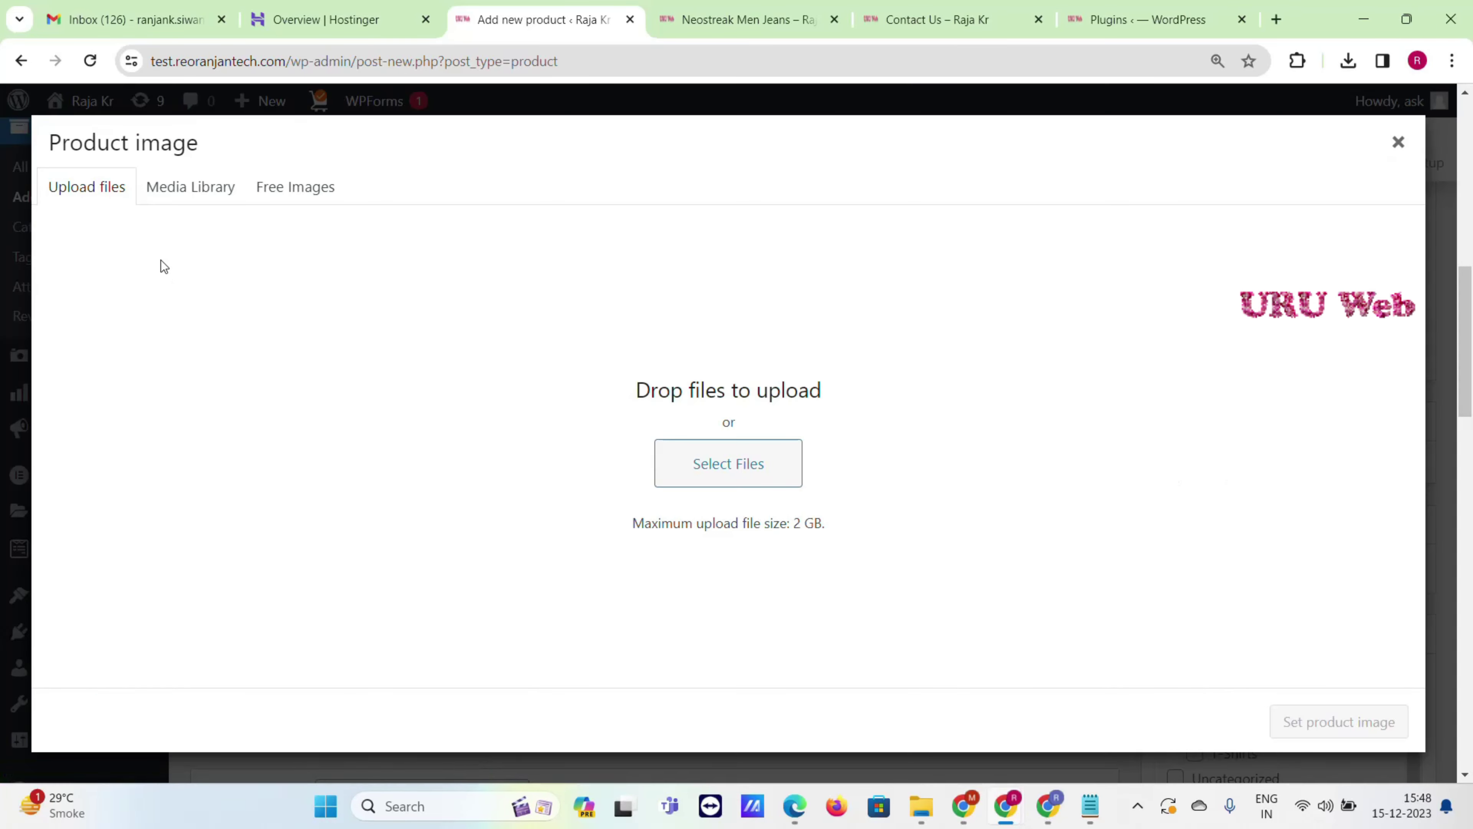
click(773, 483)
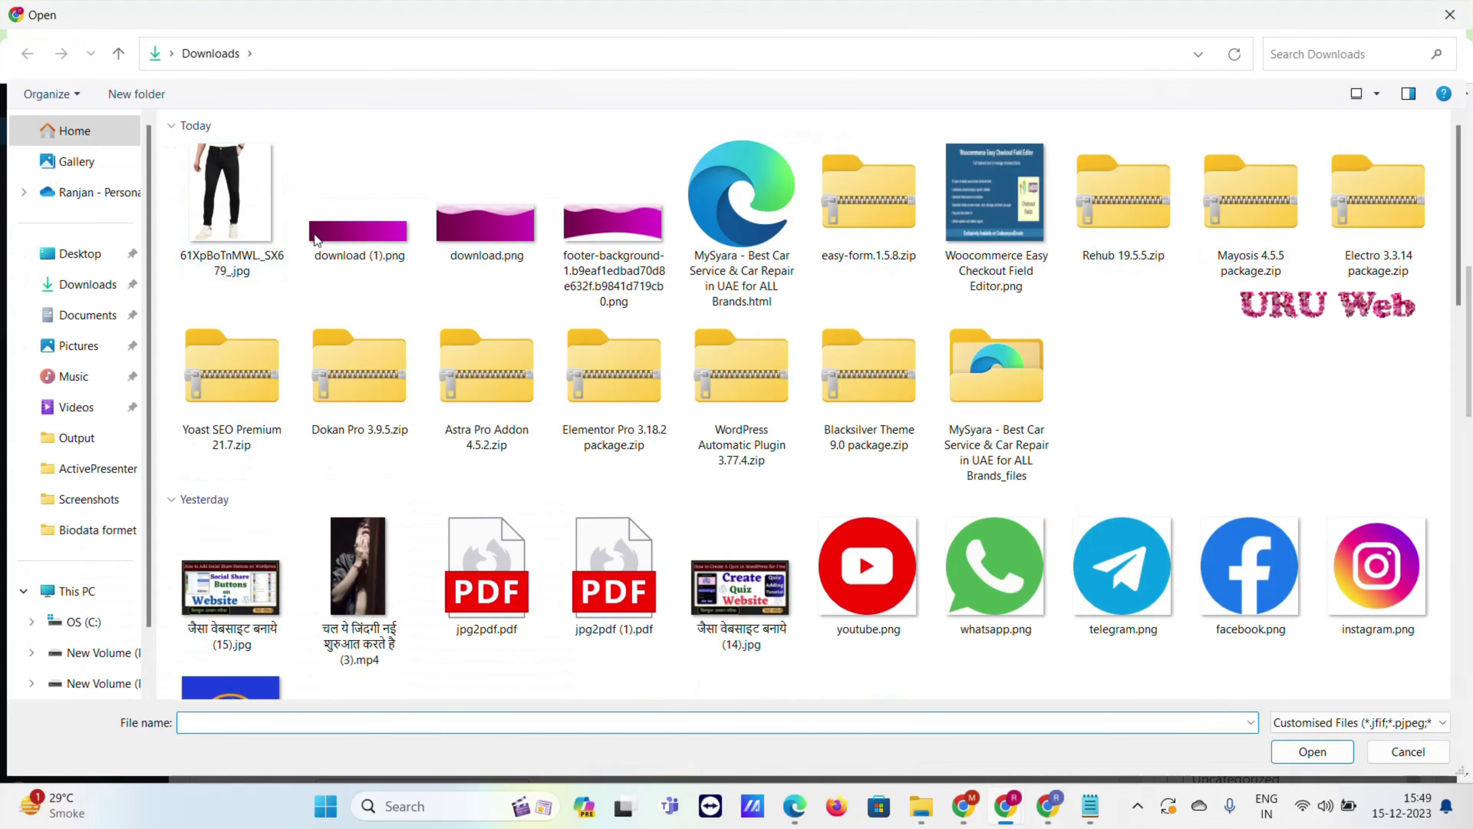
double_click(219, 193)
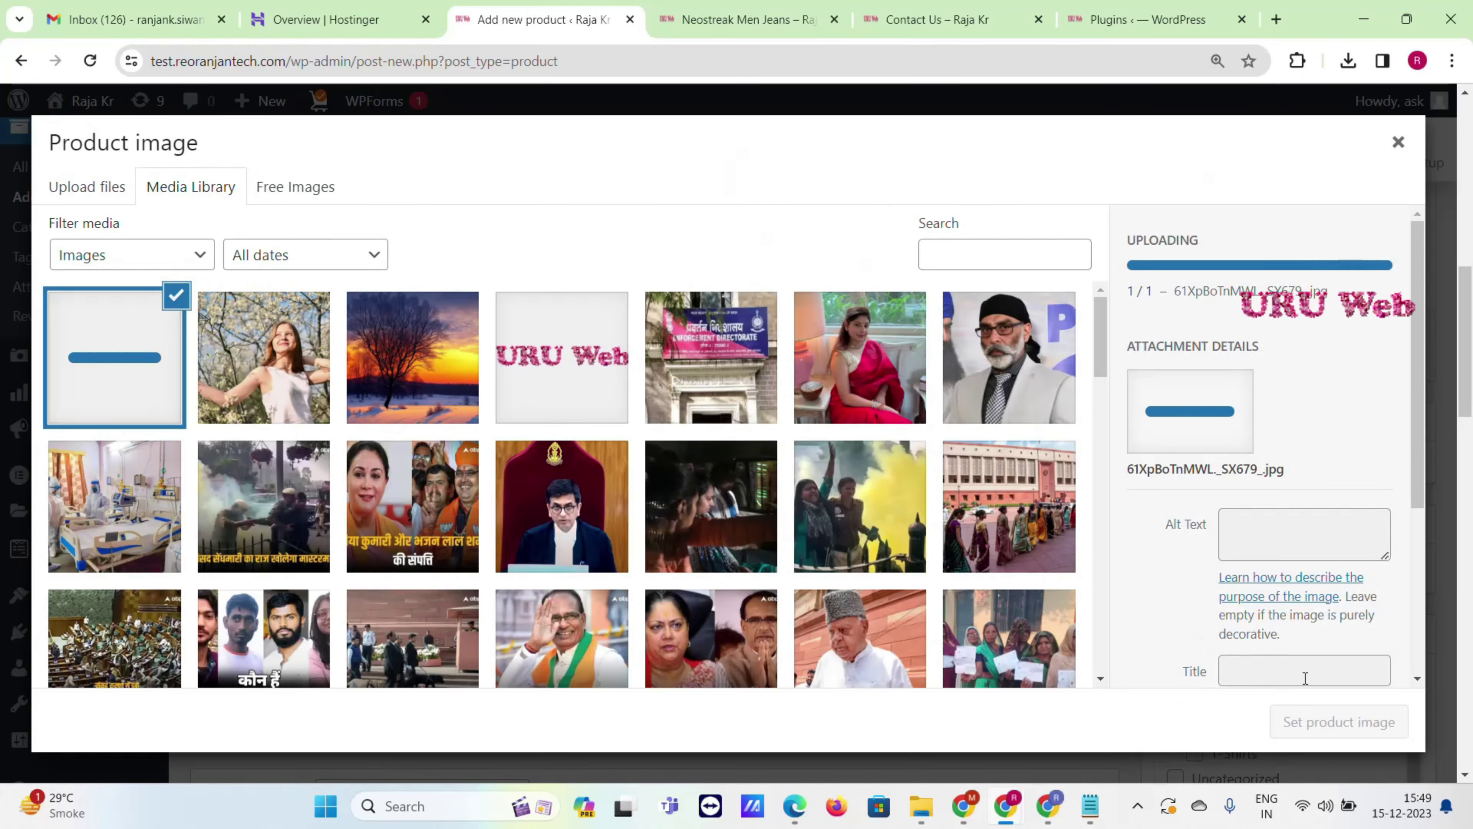
click(1345, 732)
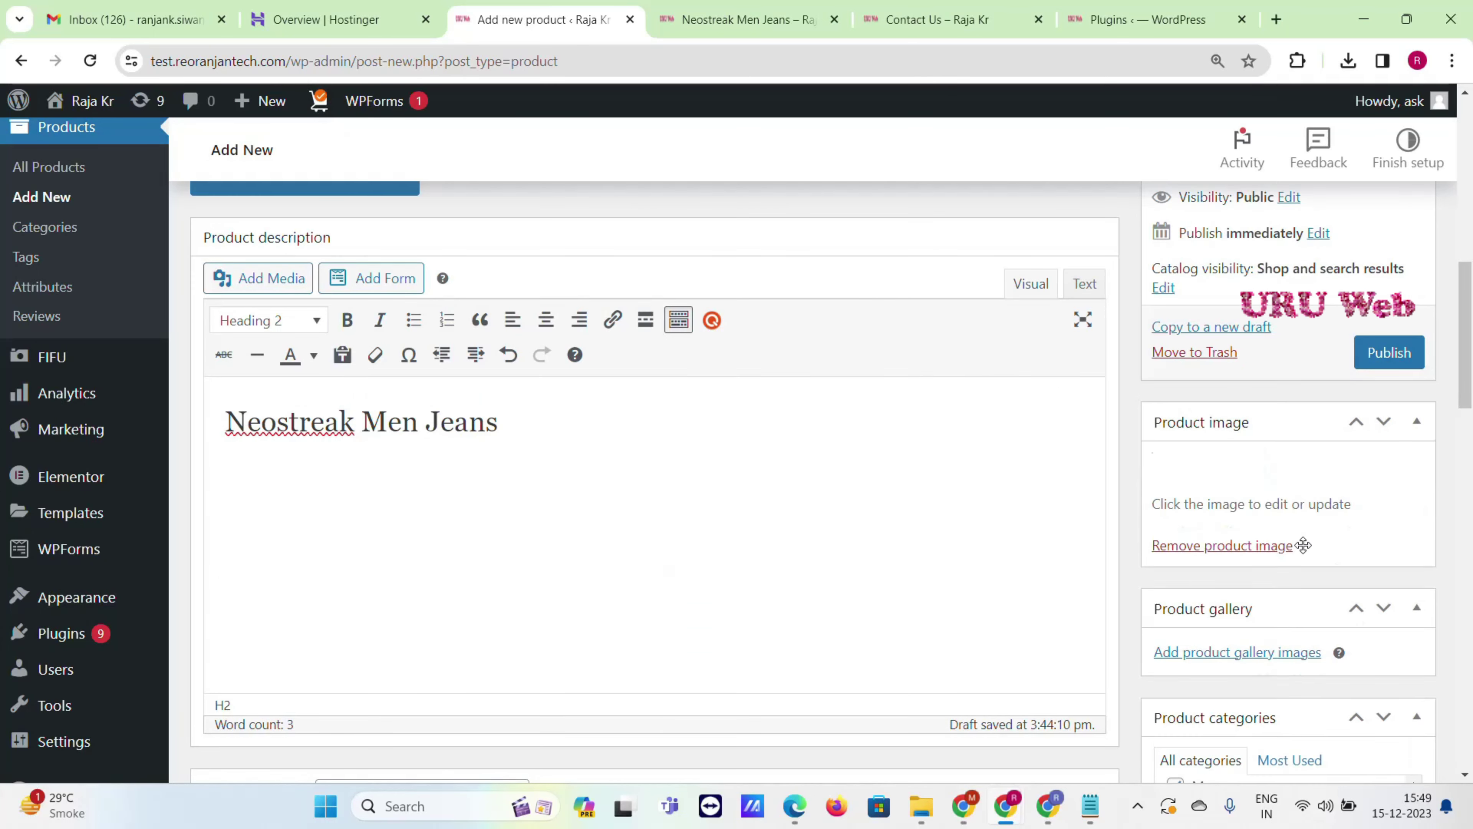
scroll(1245, 557, down, 5)
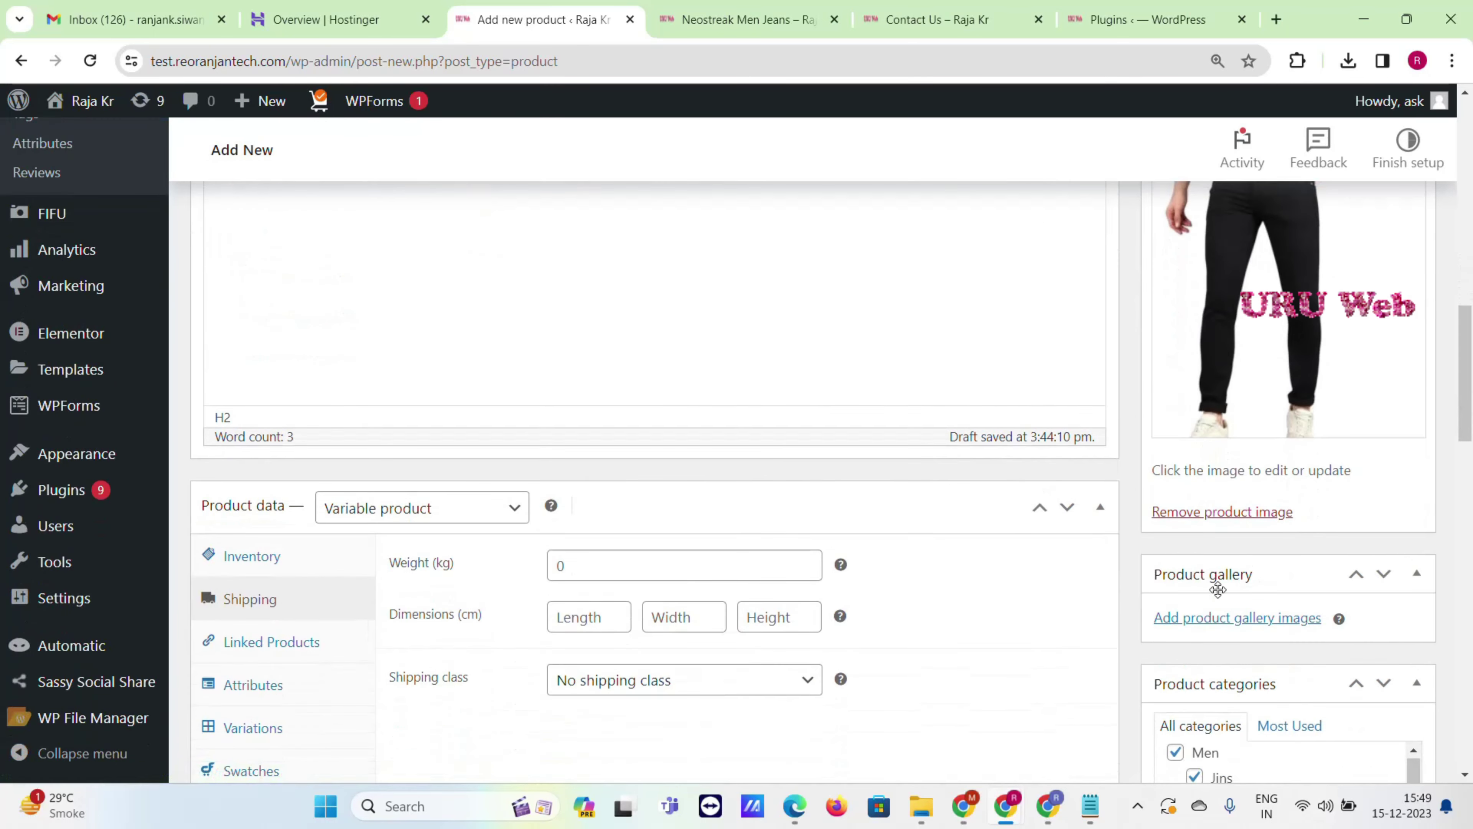
Add the jeans, woman and winter sunset photos to the product gallery
click(1247, 619)
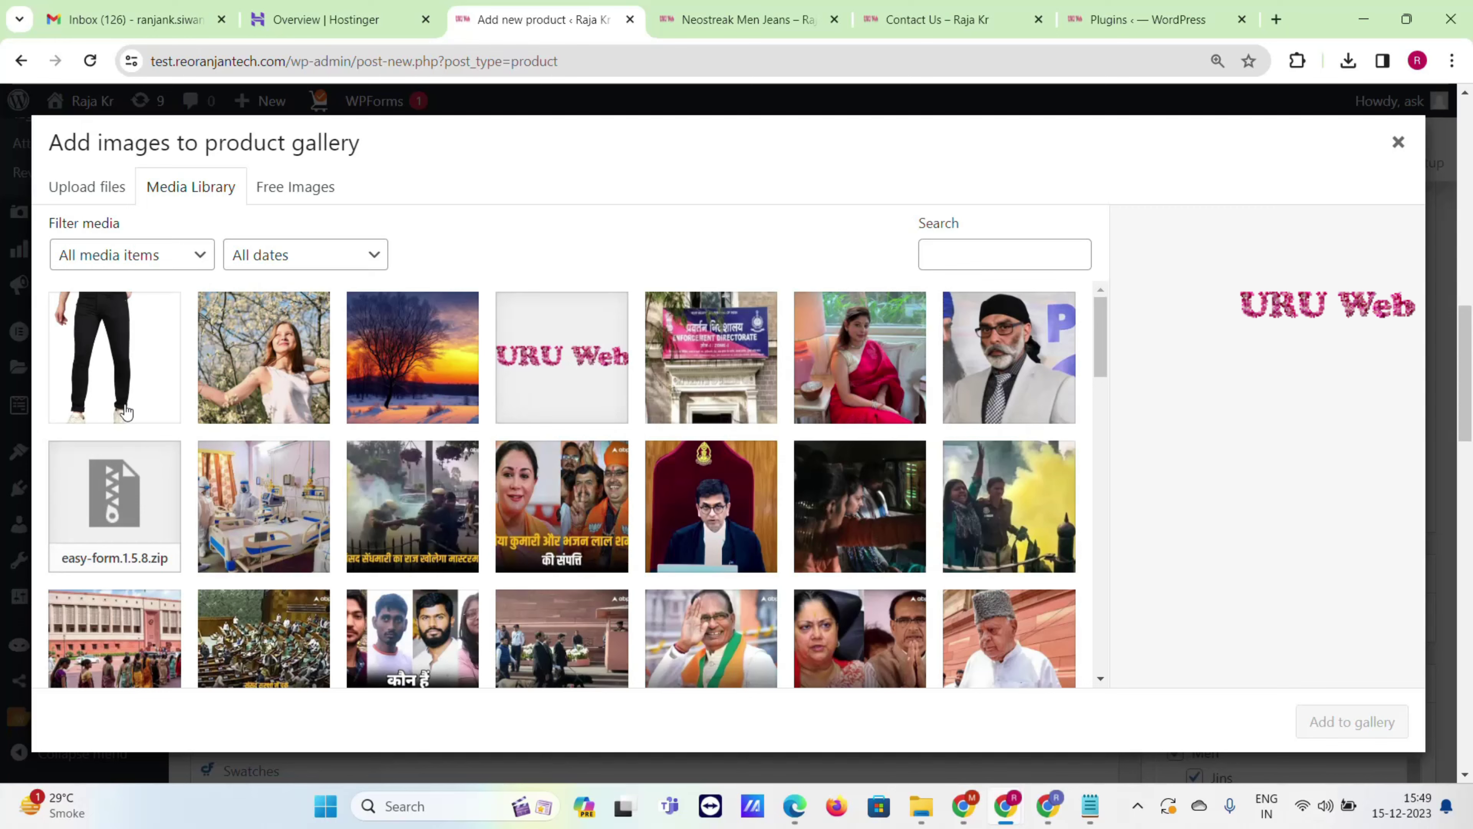
scroll(1141, 525, down, 3)
scroll(638, 492, down, 15)
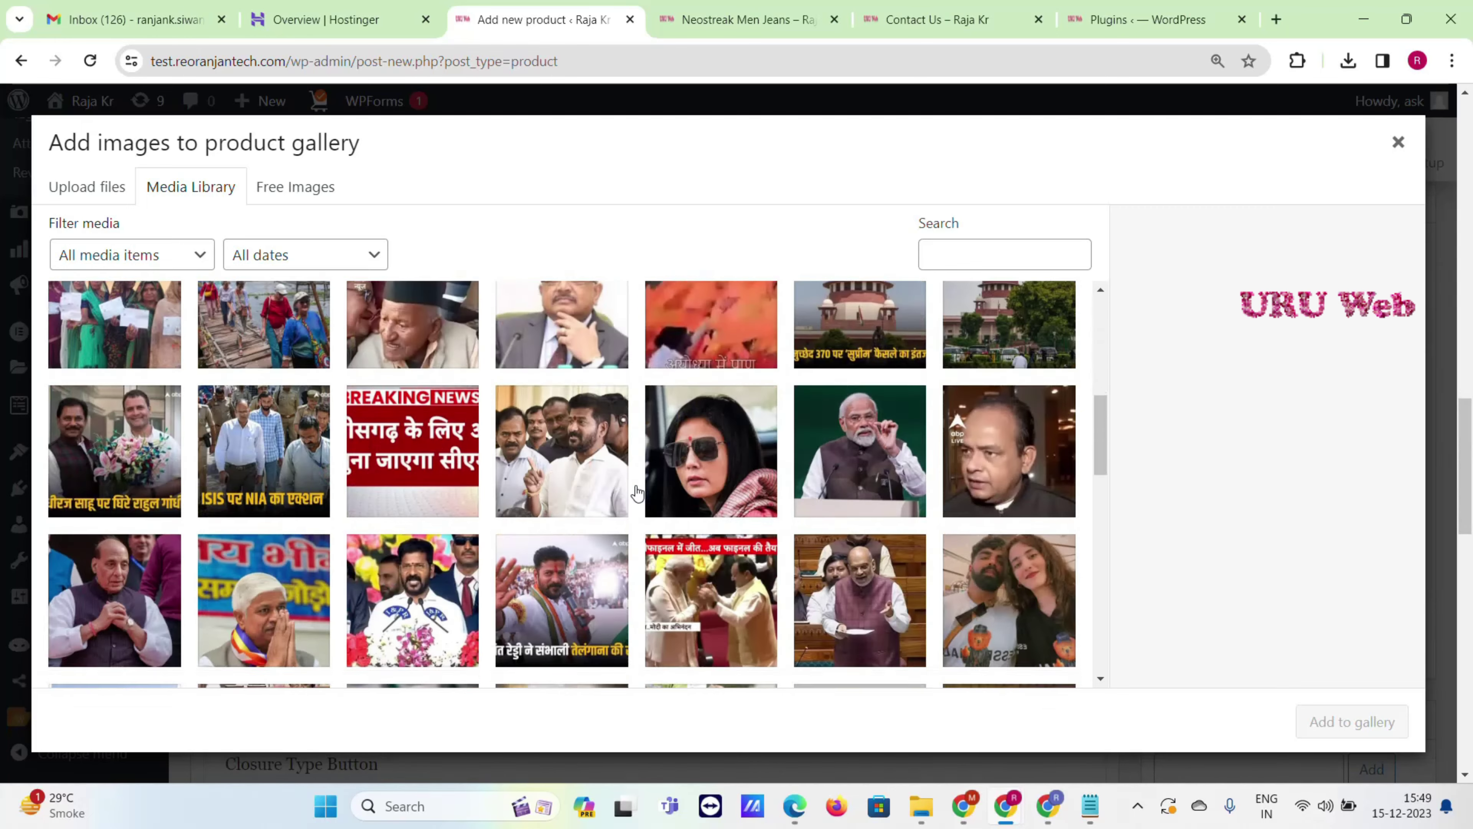
scroll(638, 493, up, 15)
click(137, 368)
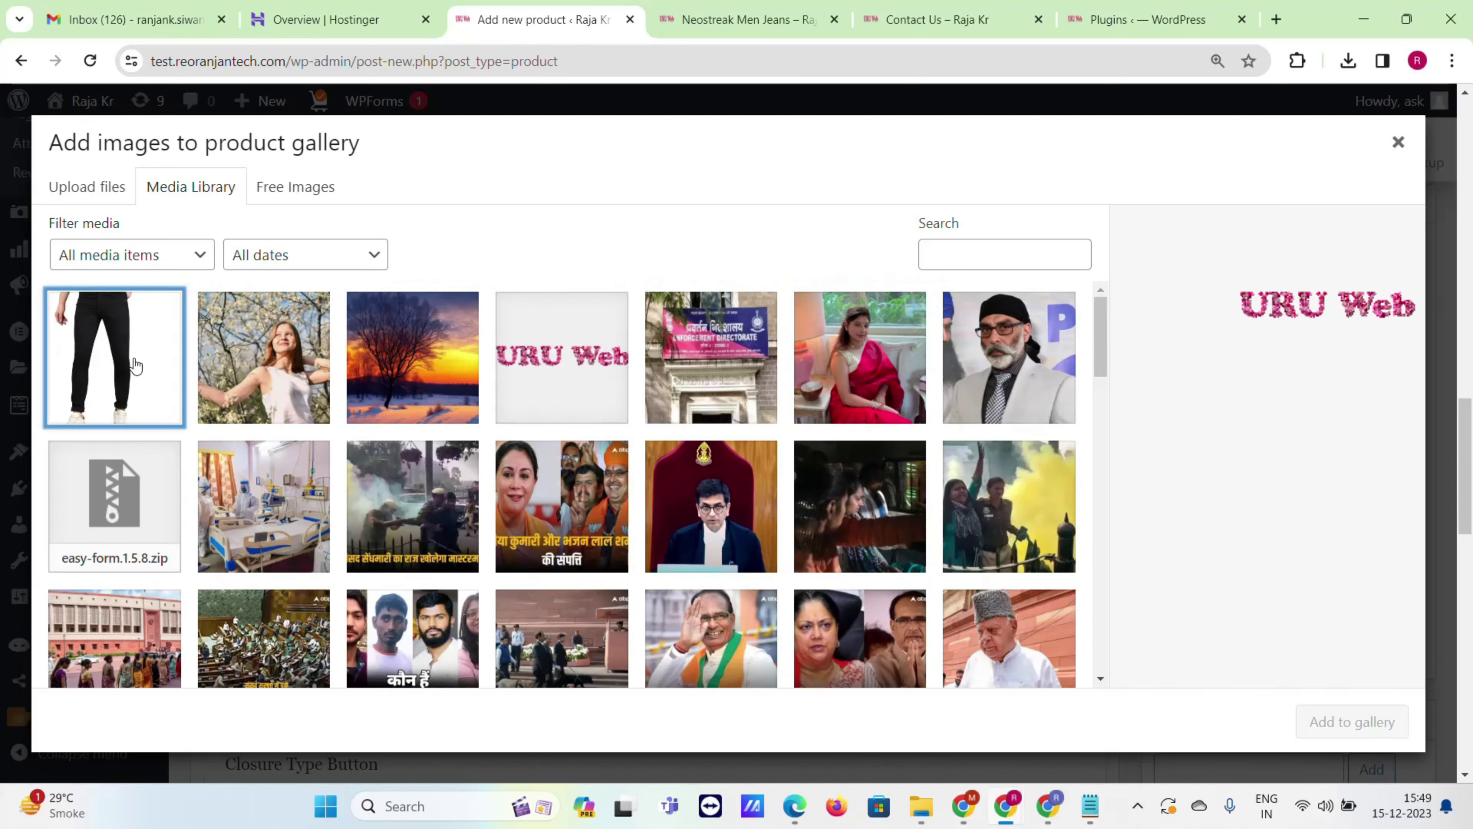
click(315, 366)
click(413, 357)
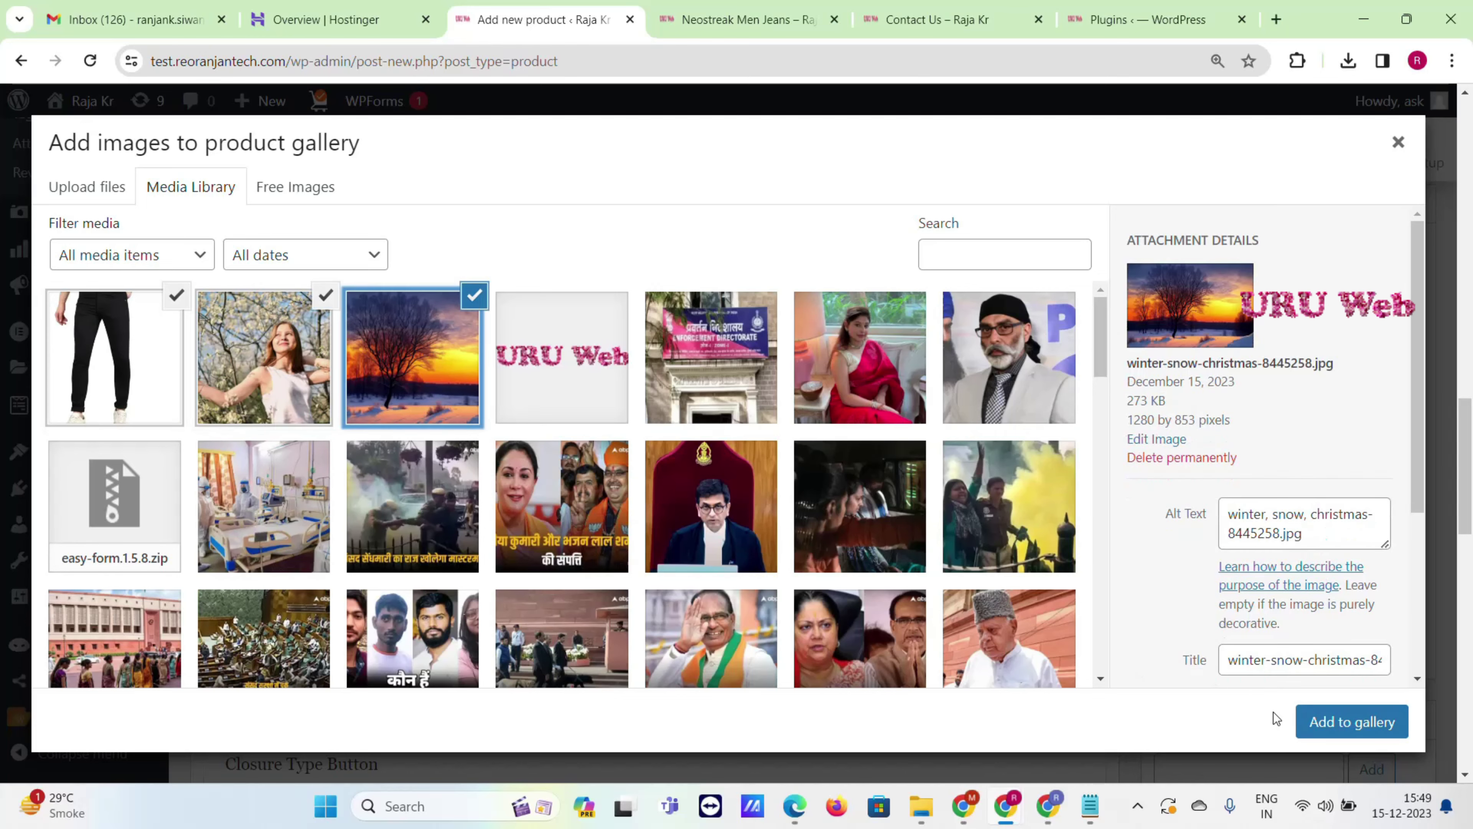
click(1389, 722)
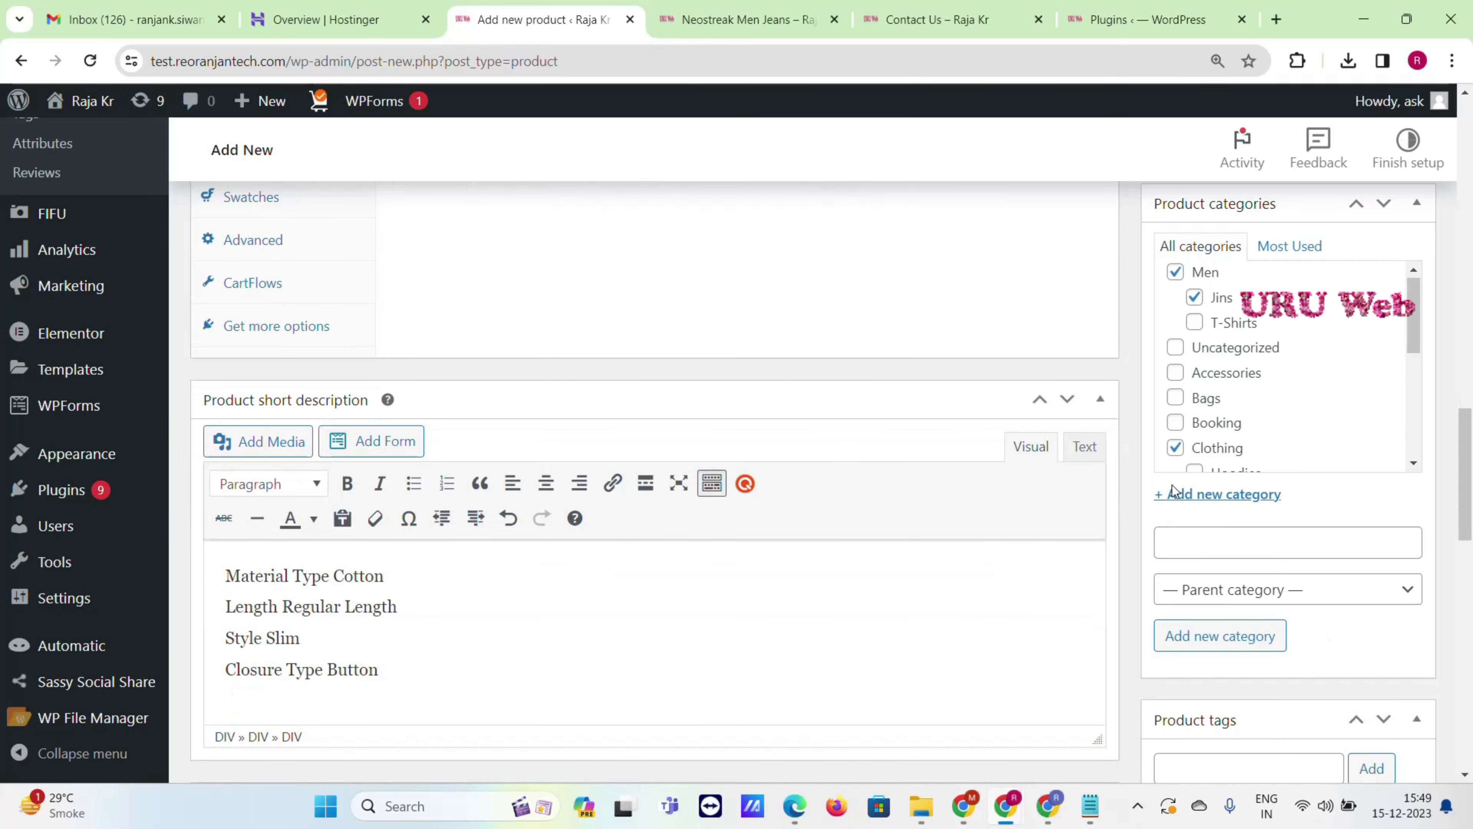
scroll(1408, 516, up, 3)
scroll(1408, 516, down, 5)
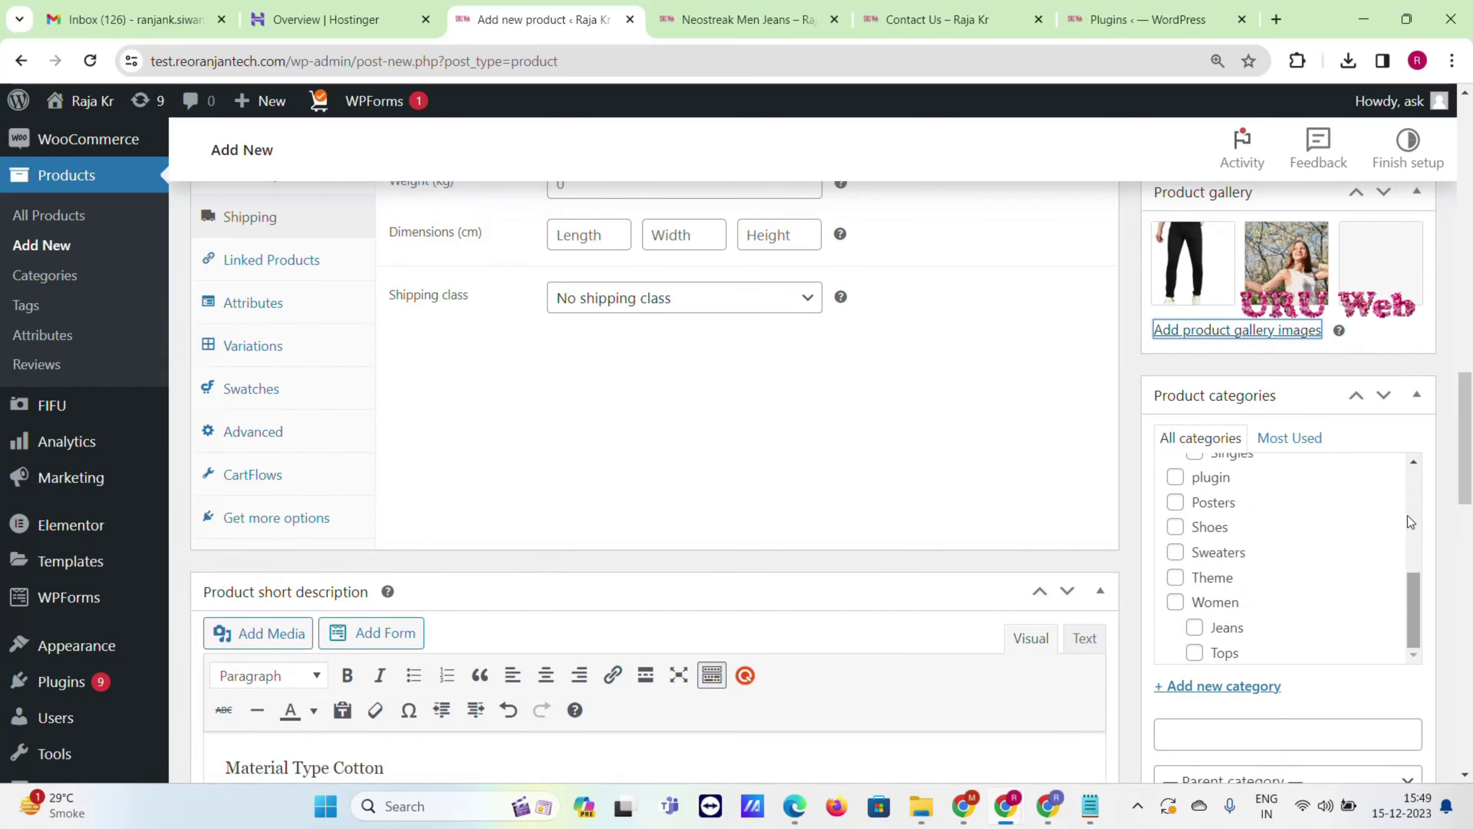
scroll(804, 387, up, 5)
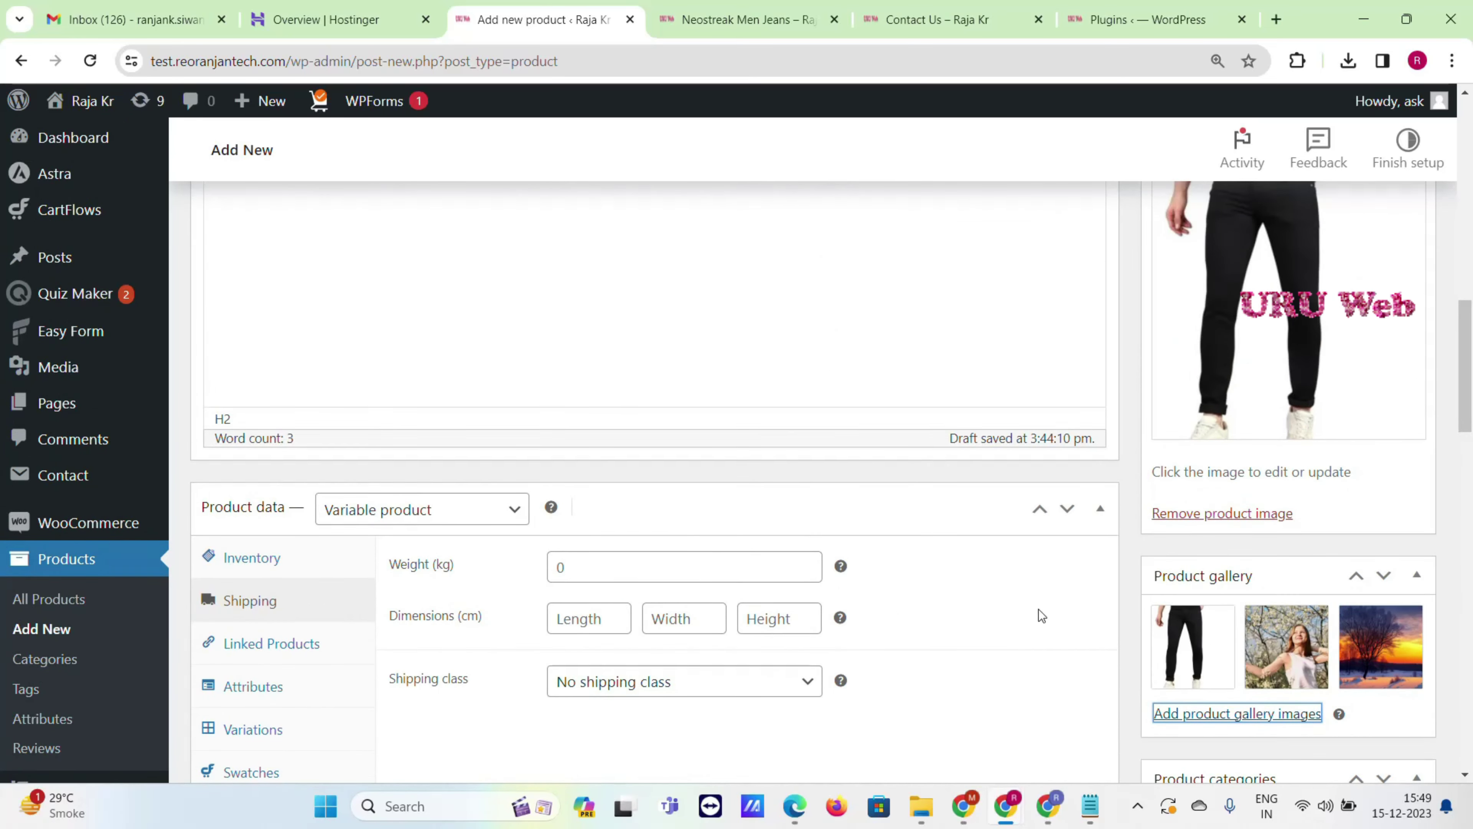
scroll(1053, 423, up, 7)
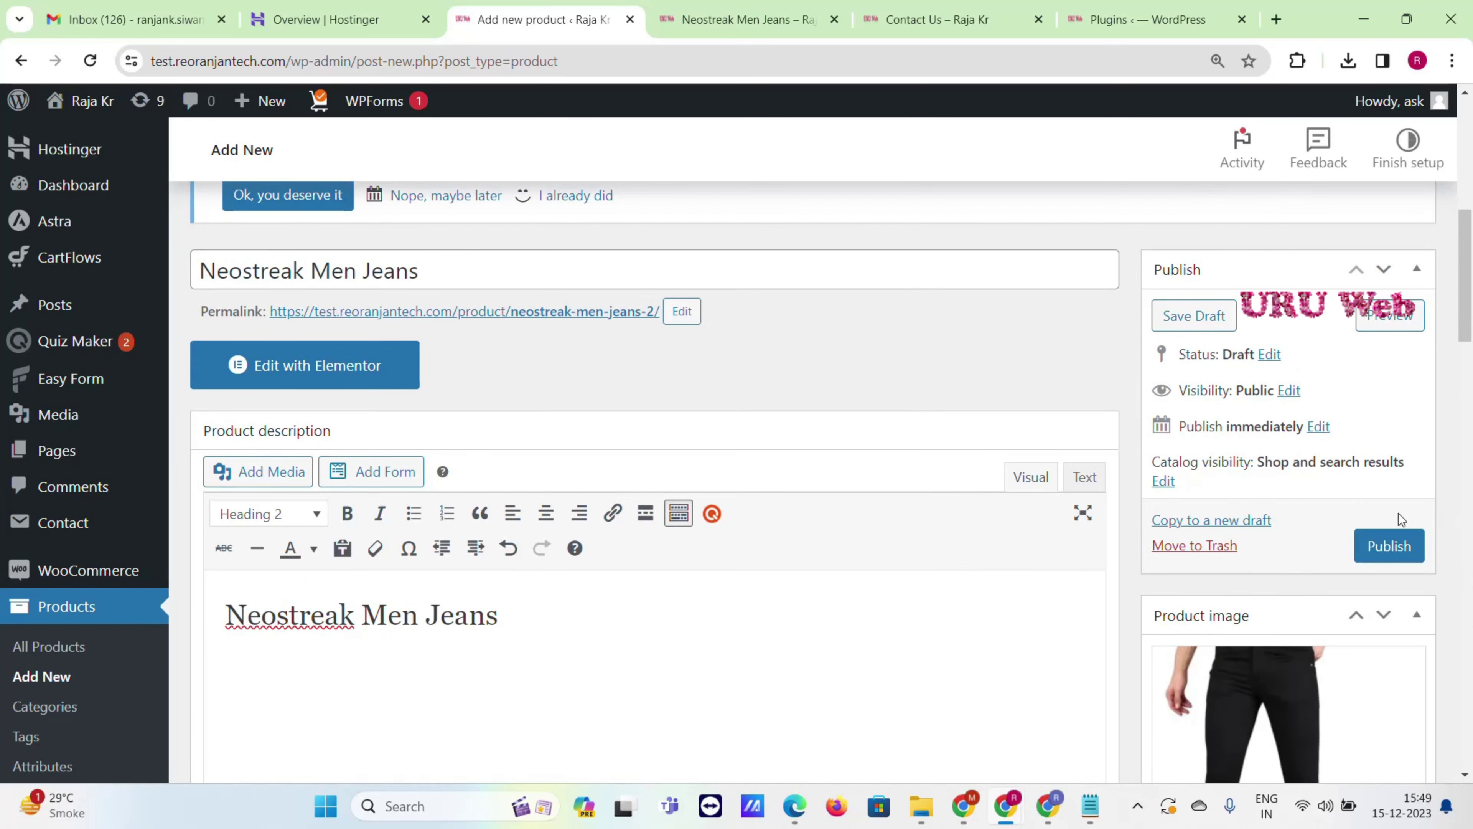
Publish Neostreak Men Jeans and open its live product page in a new tab
click(1391, 545)
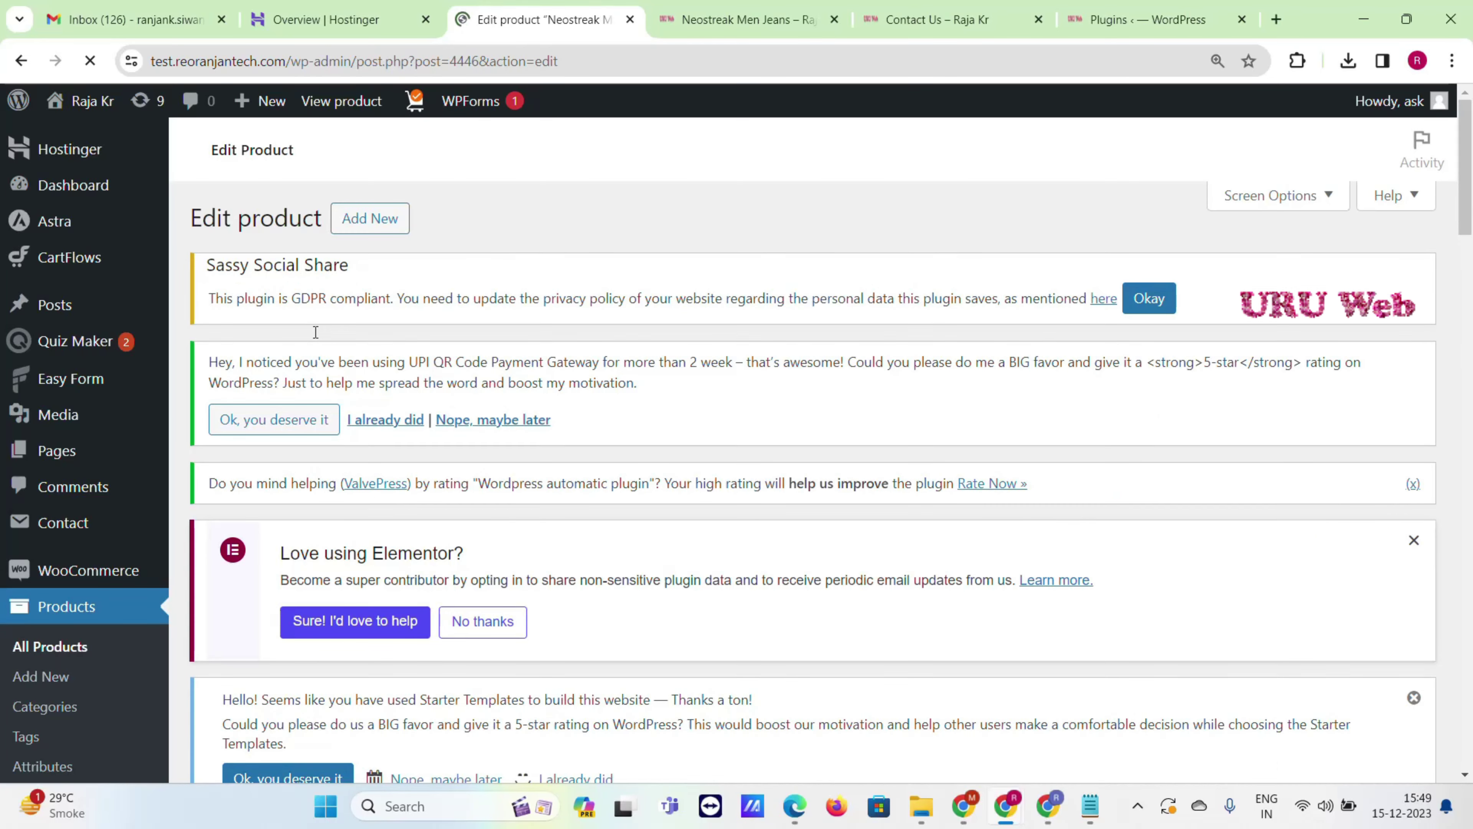
scroll(371, 313, down, 5)
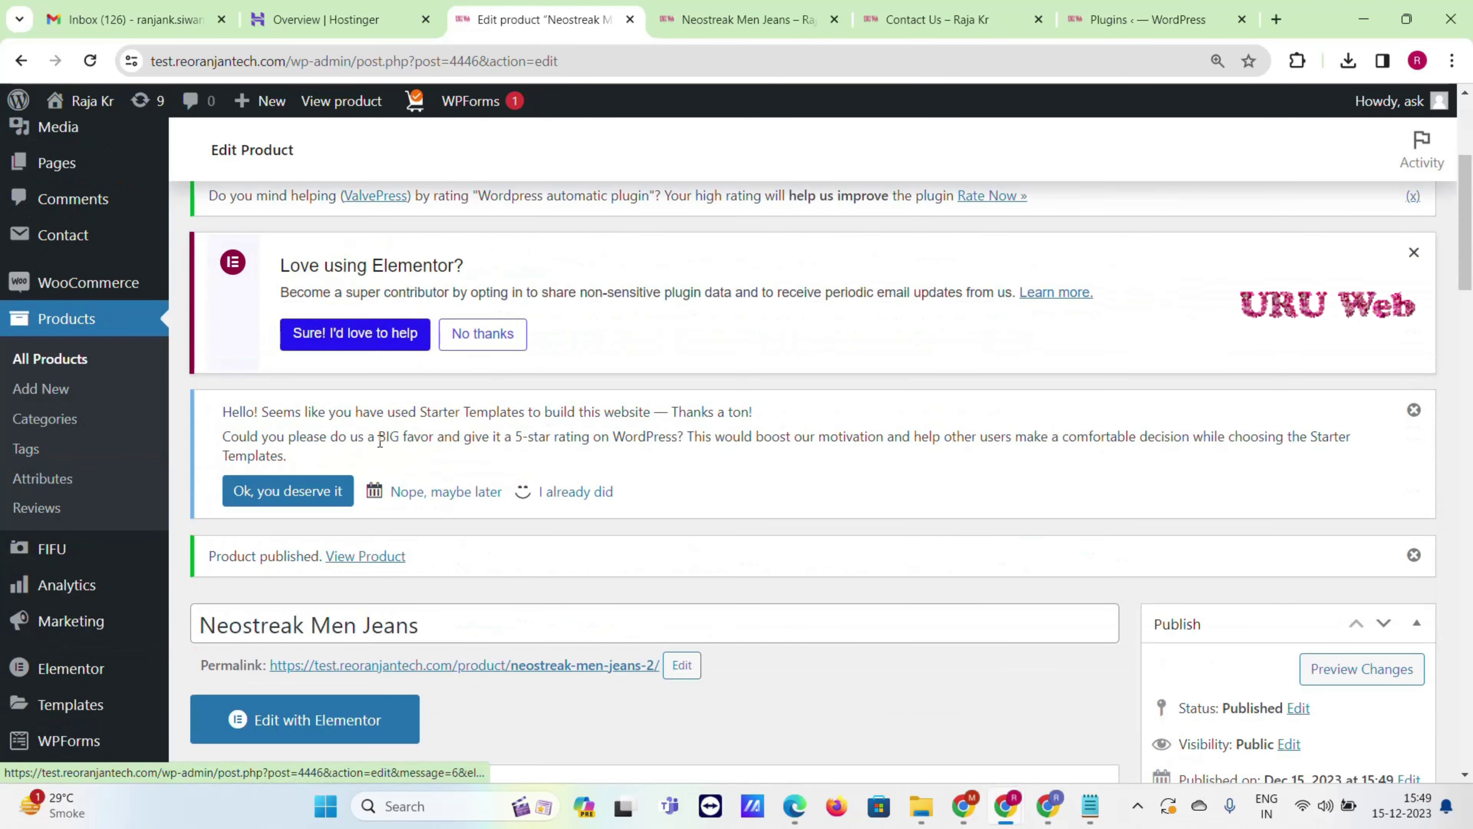
right_click(361, 566)
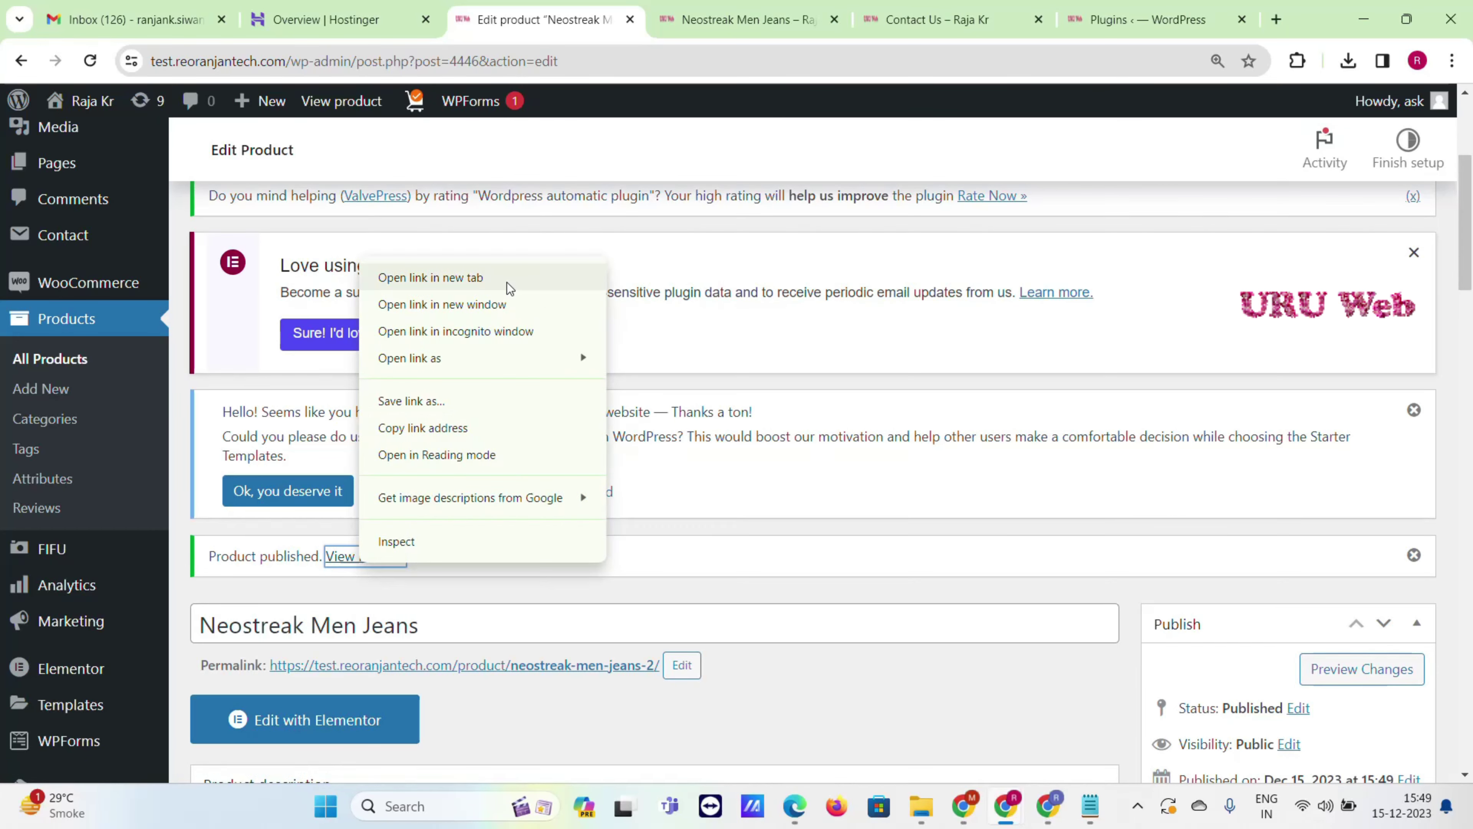
click(441, 278)
click(799, 20)
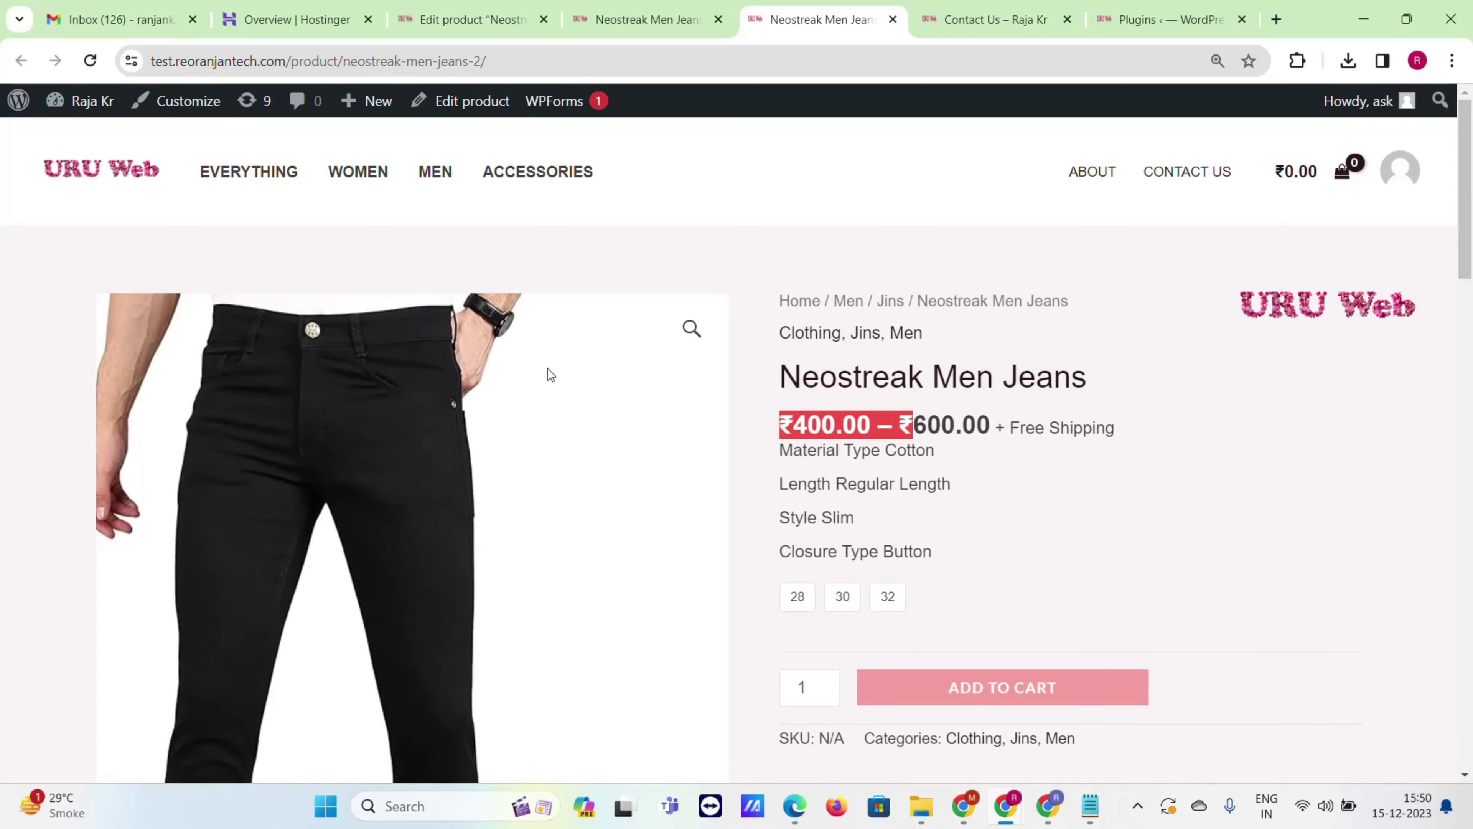
Browse the gallery photos and the product description on the live page
scroll(1063, 331, down, 3)
scroll(673, 344, down, 6)
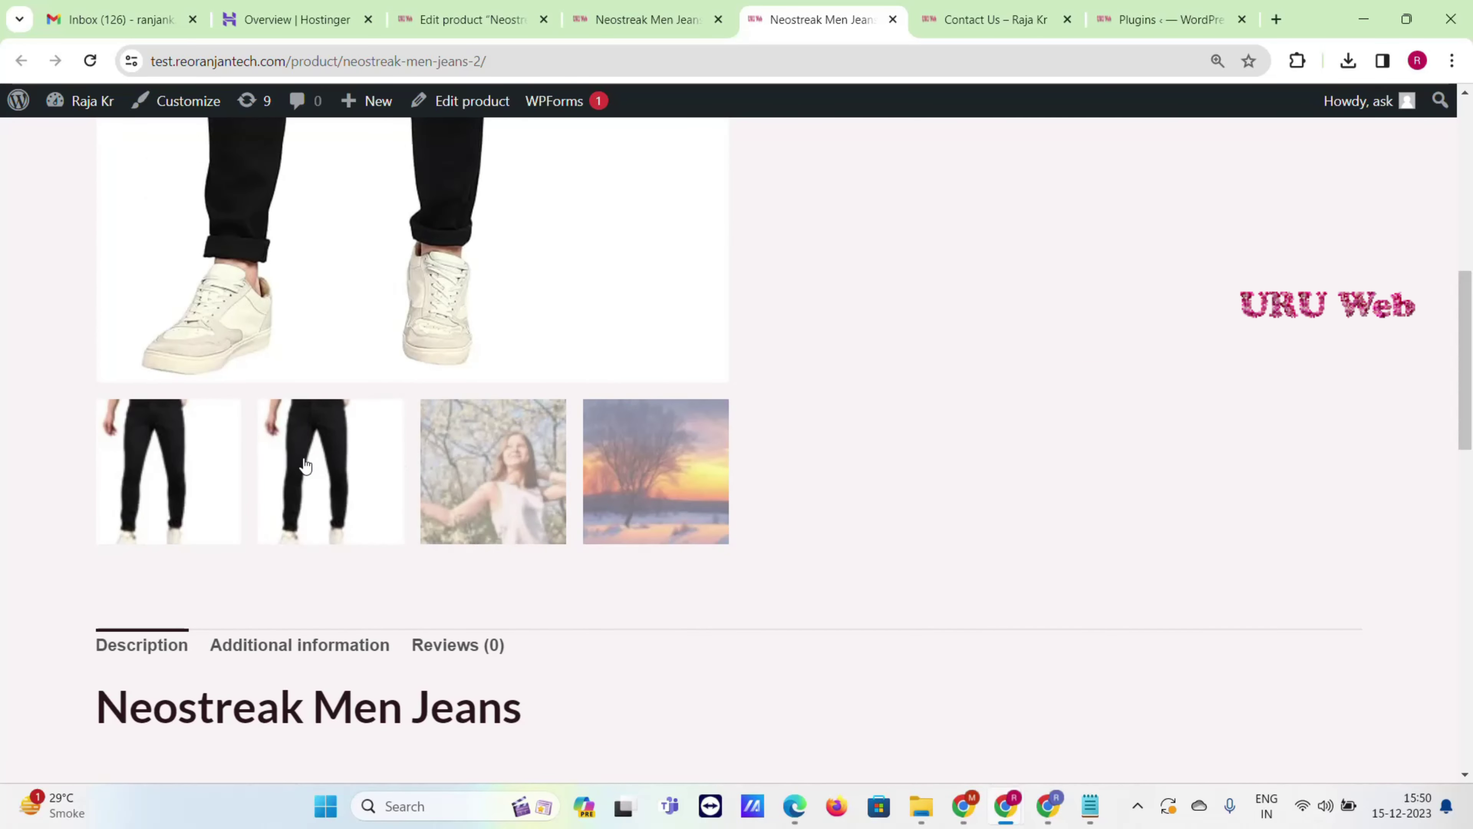
click(325, 493)
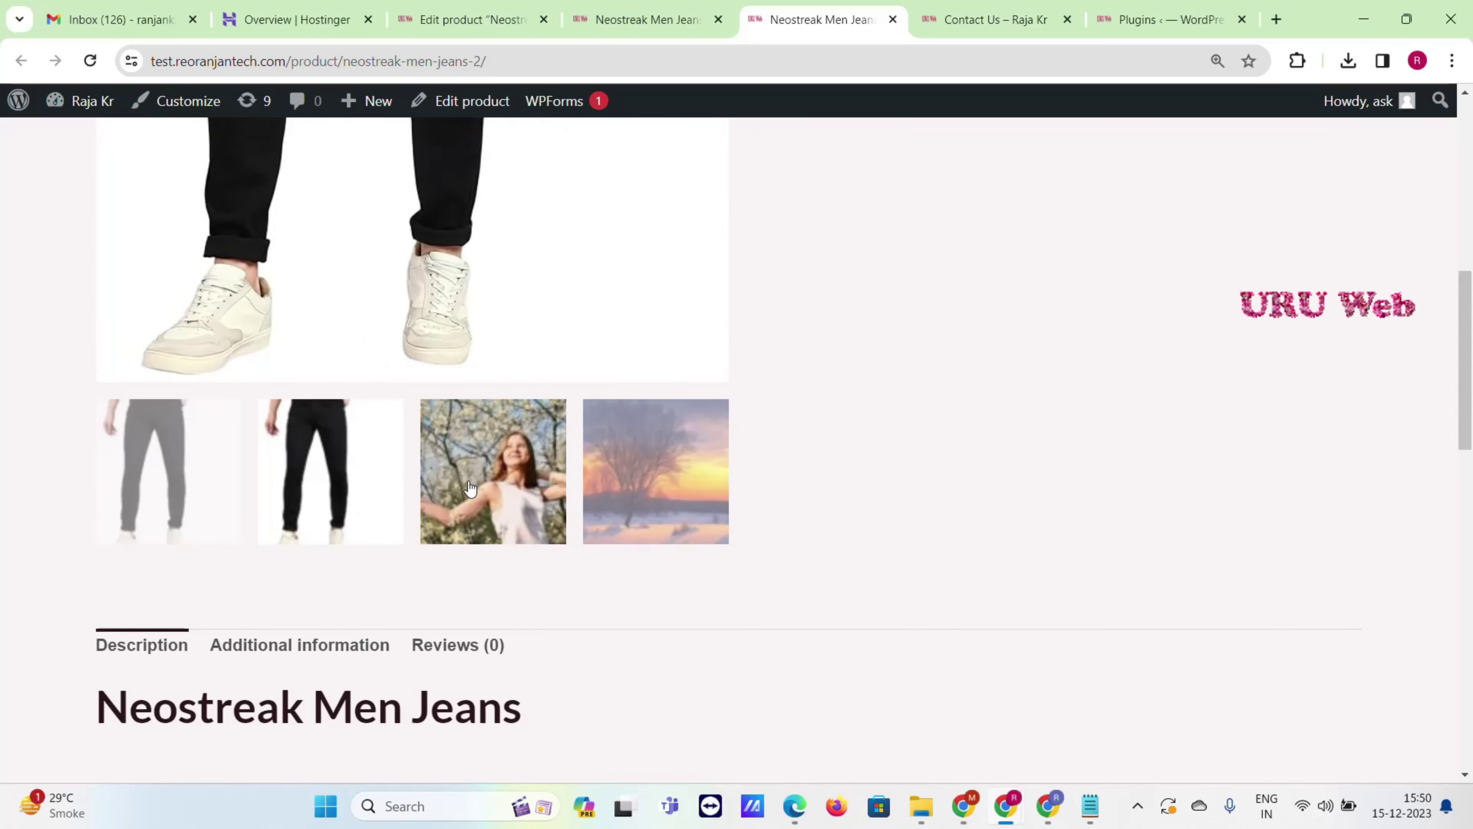
click(493, 485)
scroll(595, 477, down, 5)
scroll(642, 273, up, 5)
scroll(642, 278, down, 5)
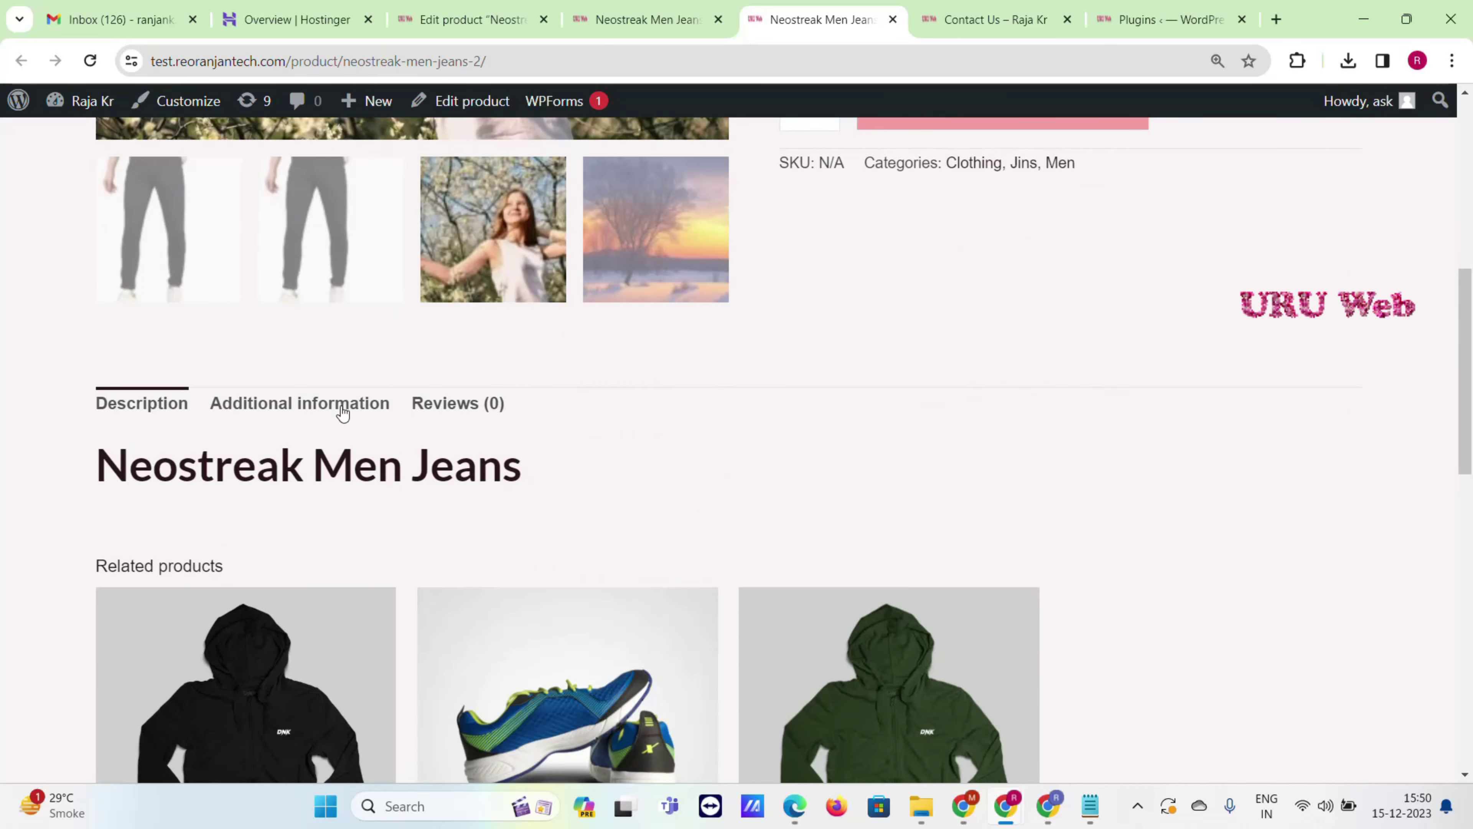
drag(111, 469, 523, 465)
scroll(551, 471, down, 6)
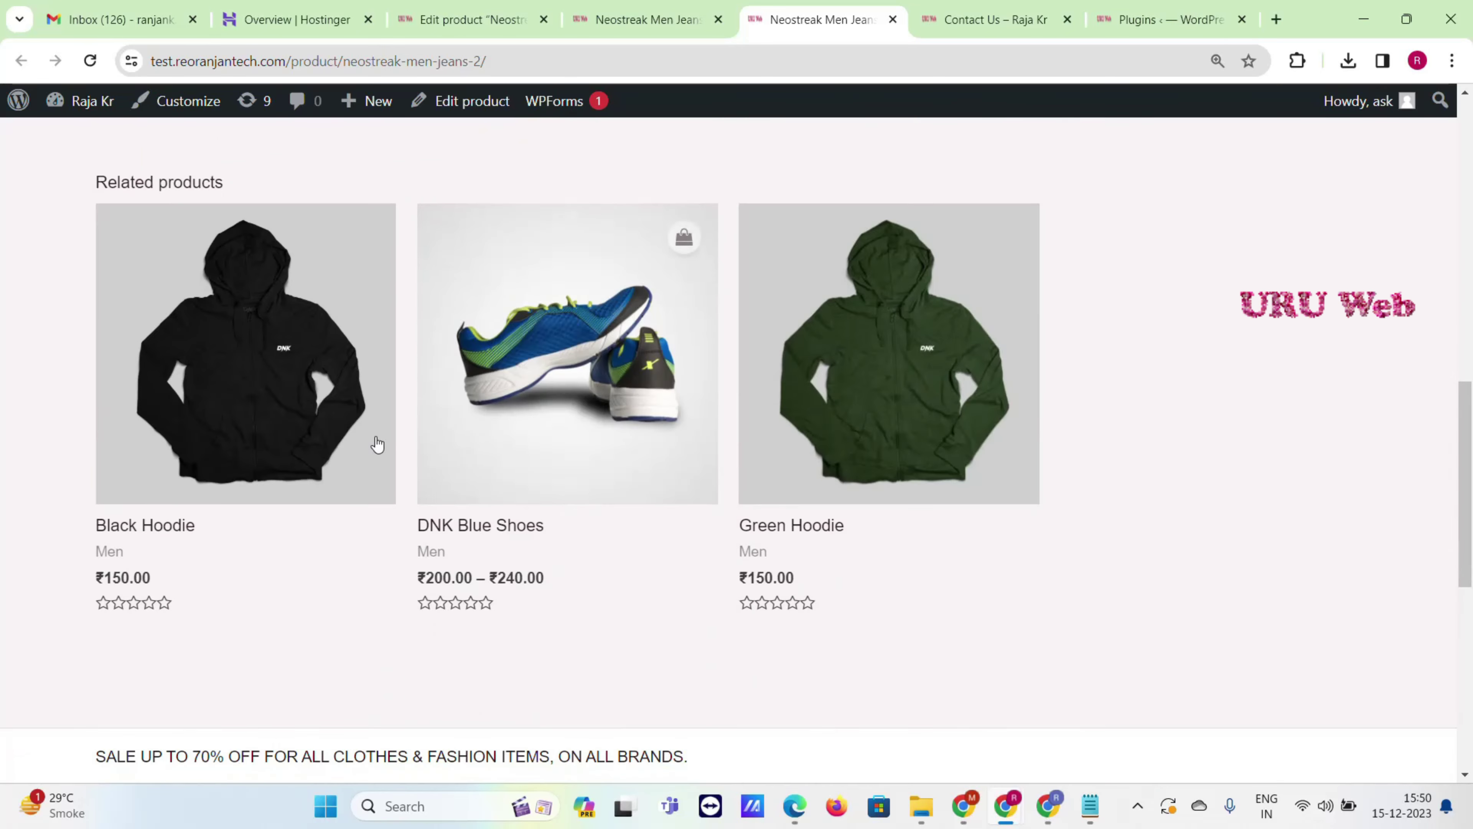
scroll(479, 420, down, 1)
scroll(619, 306, down, 10)
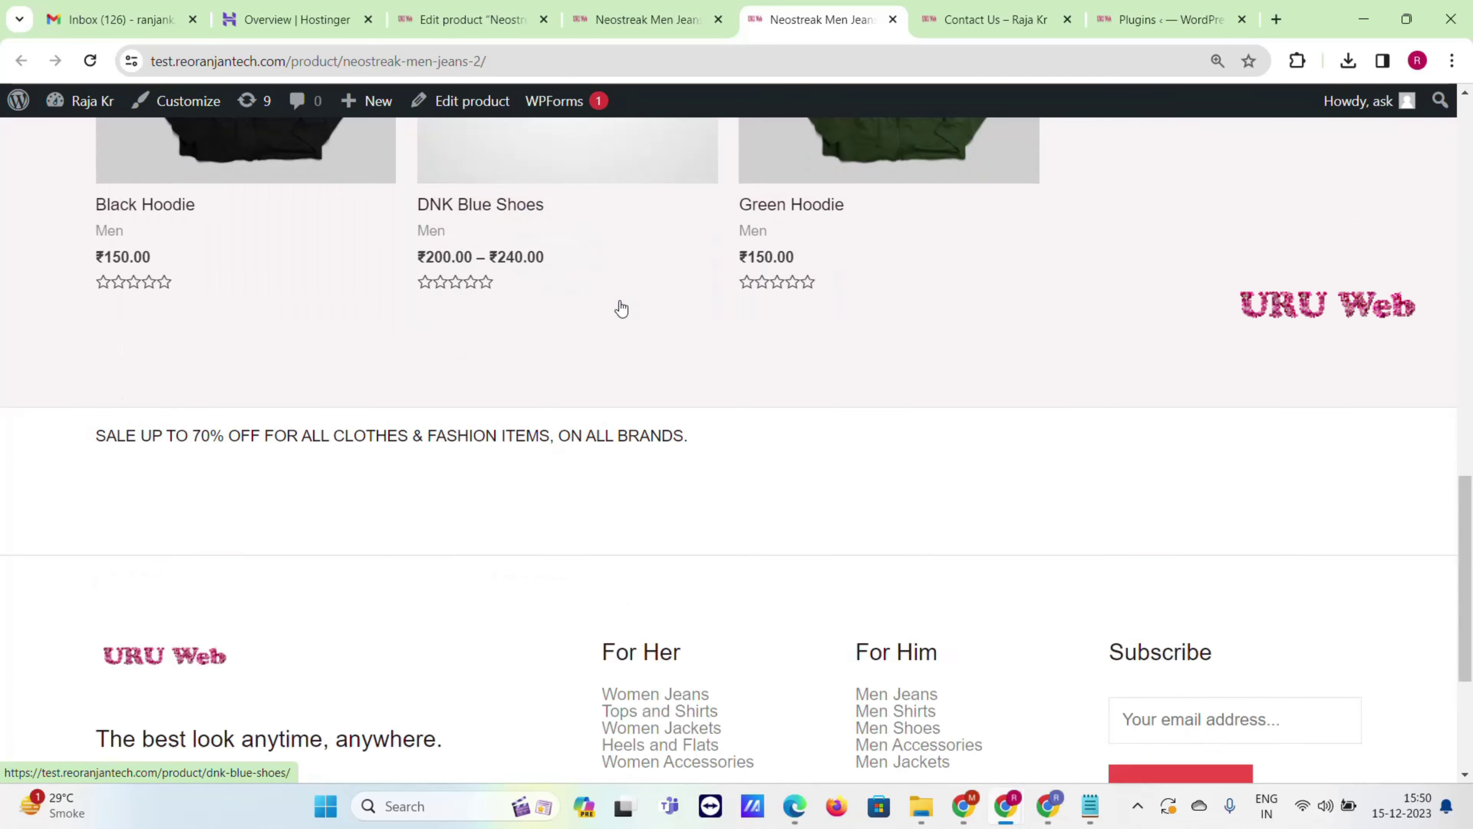
scroll(618, 316, up, 8)
scroll(1007, 273, down, 7)
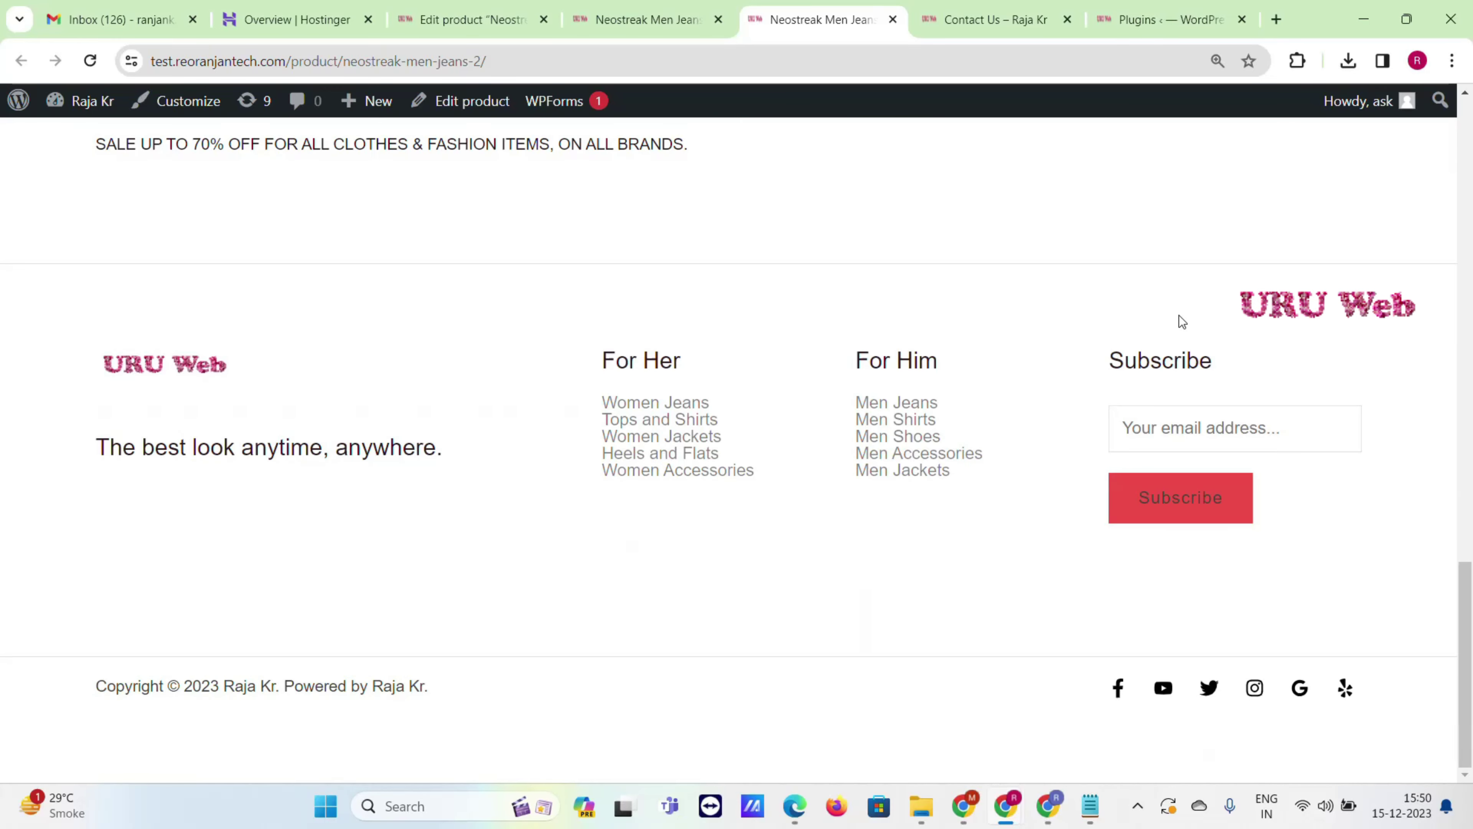
scroll(510, 494, up, 15)
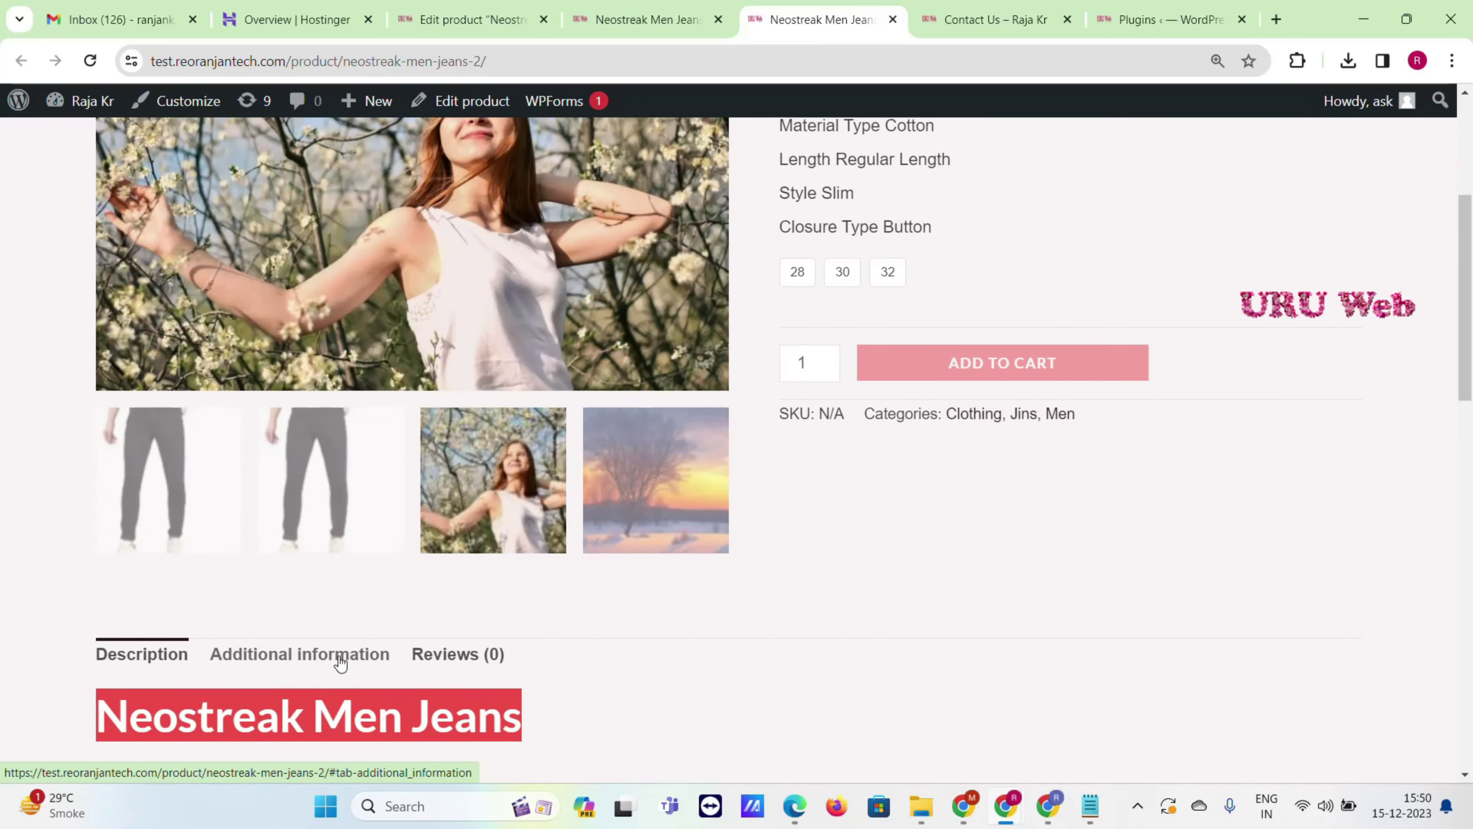
Check the Additional information tab listing sizes 28, 30, 32 and the Reviews tab
click(342, 655)
scroll(371, 615, down, 3)
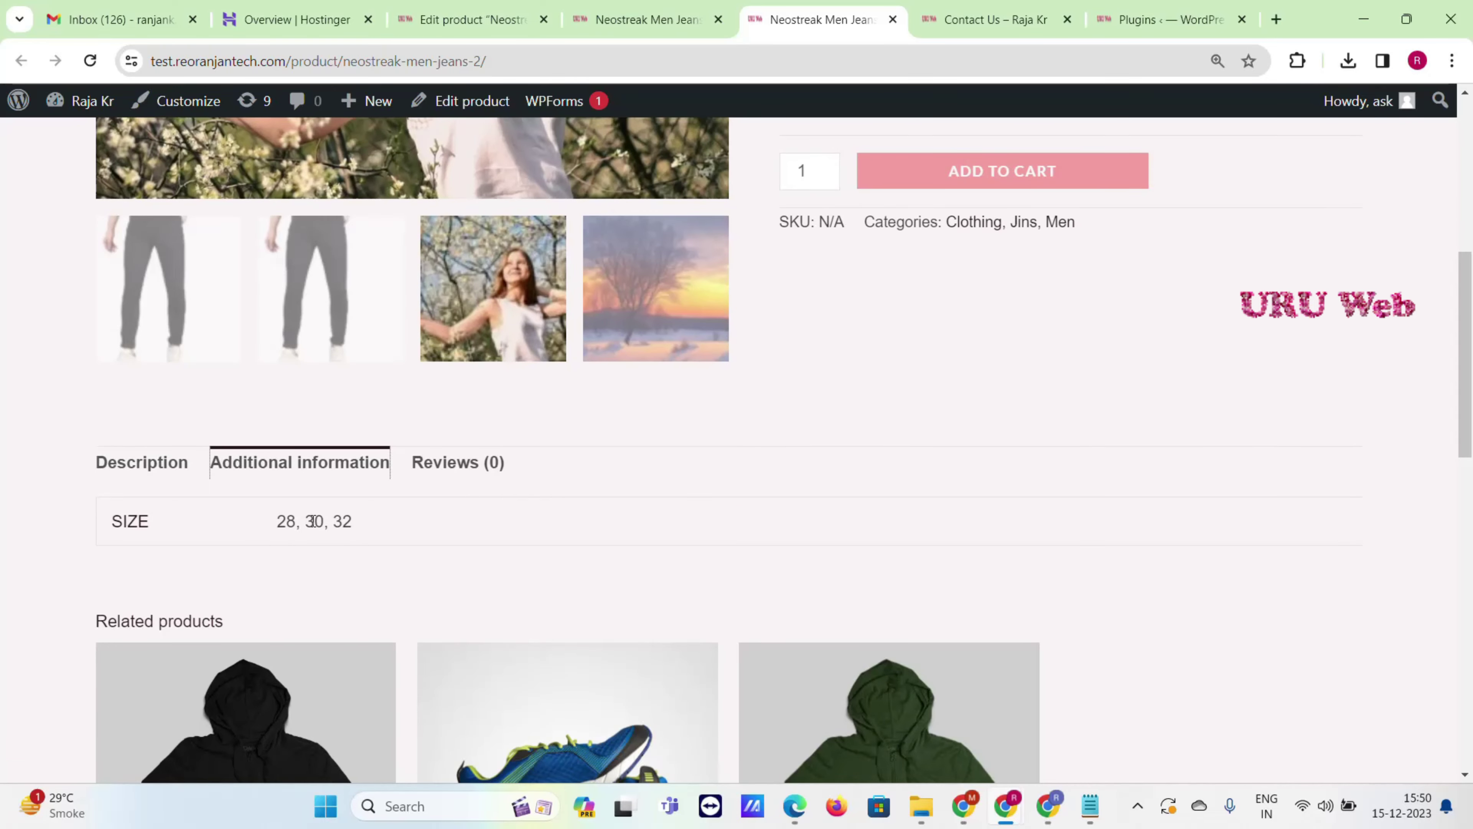
click(464, 476)
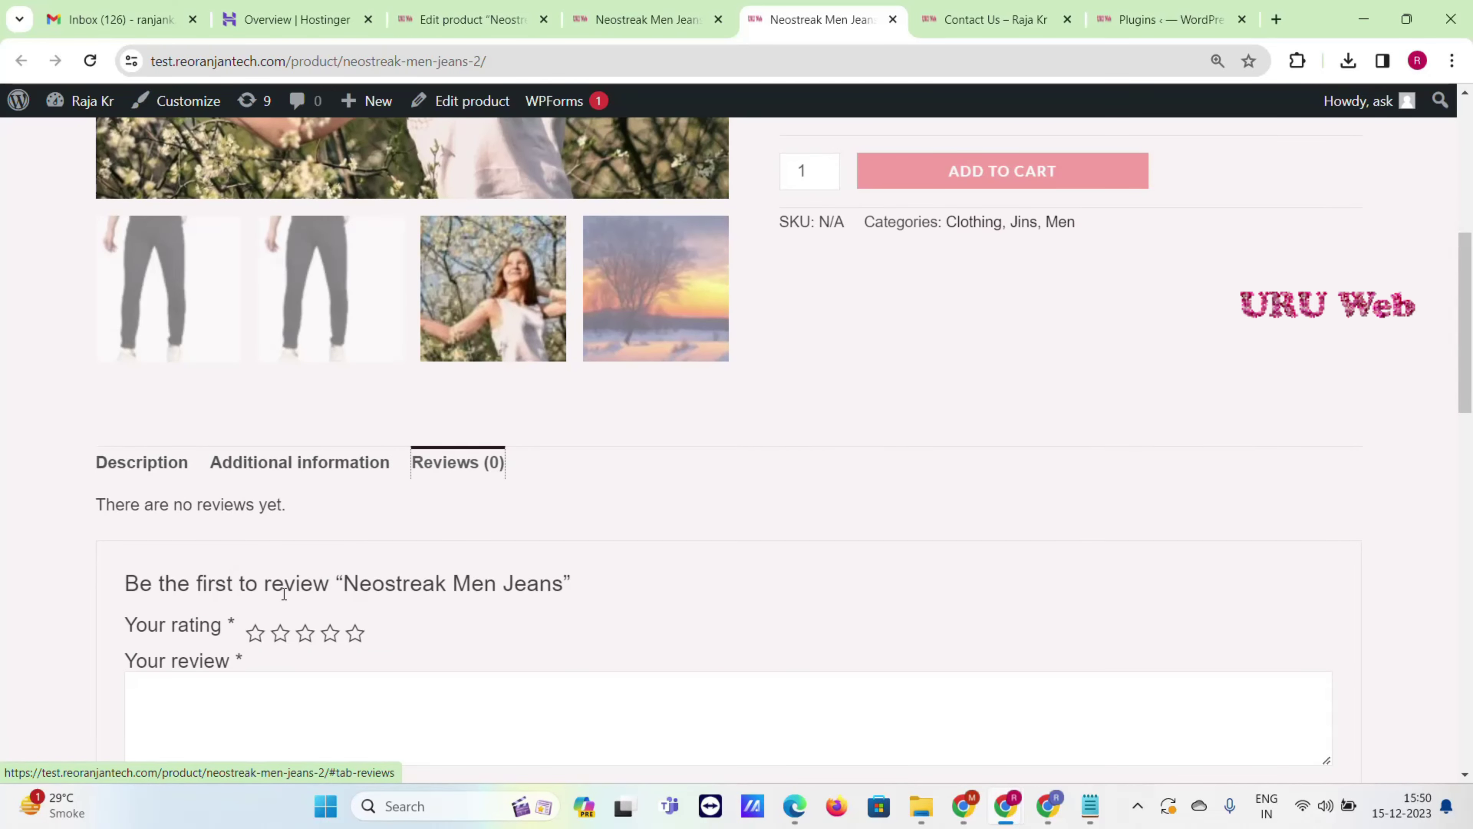
scroll(1241, 349, up, 9)
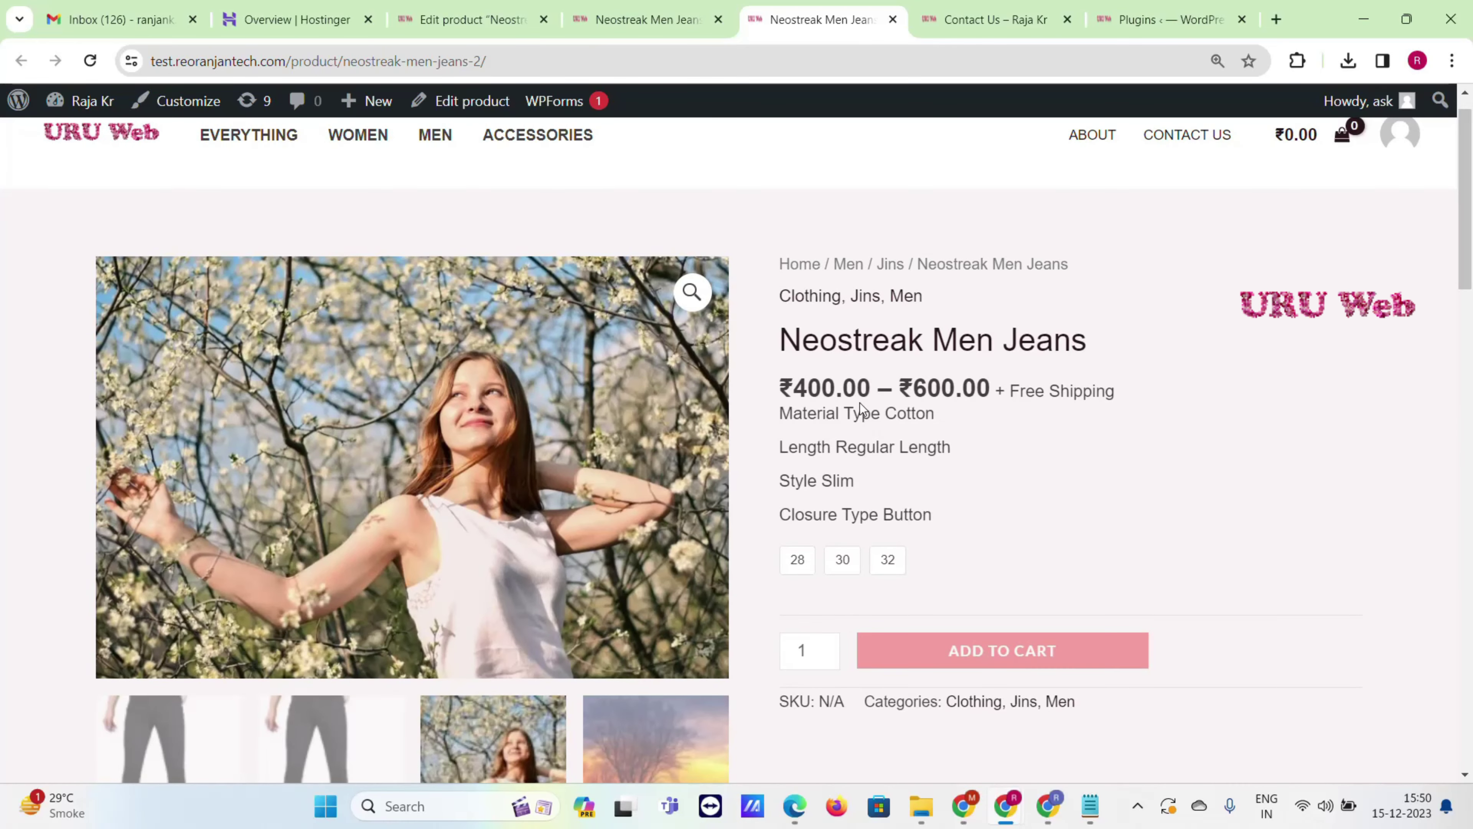
scroll(815, 316, down, 2)
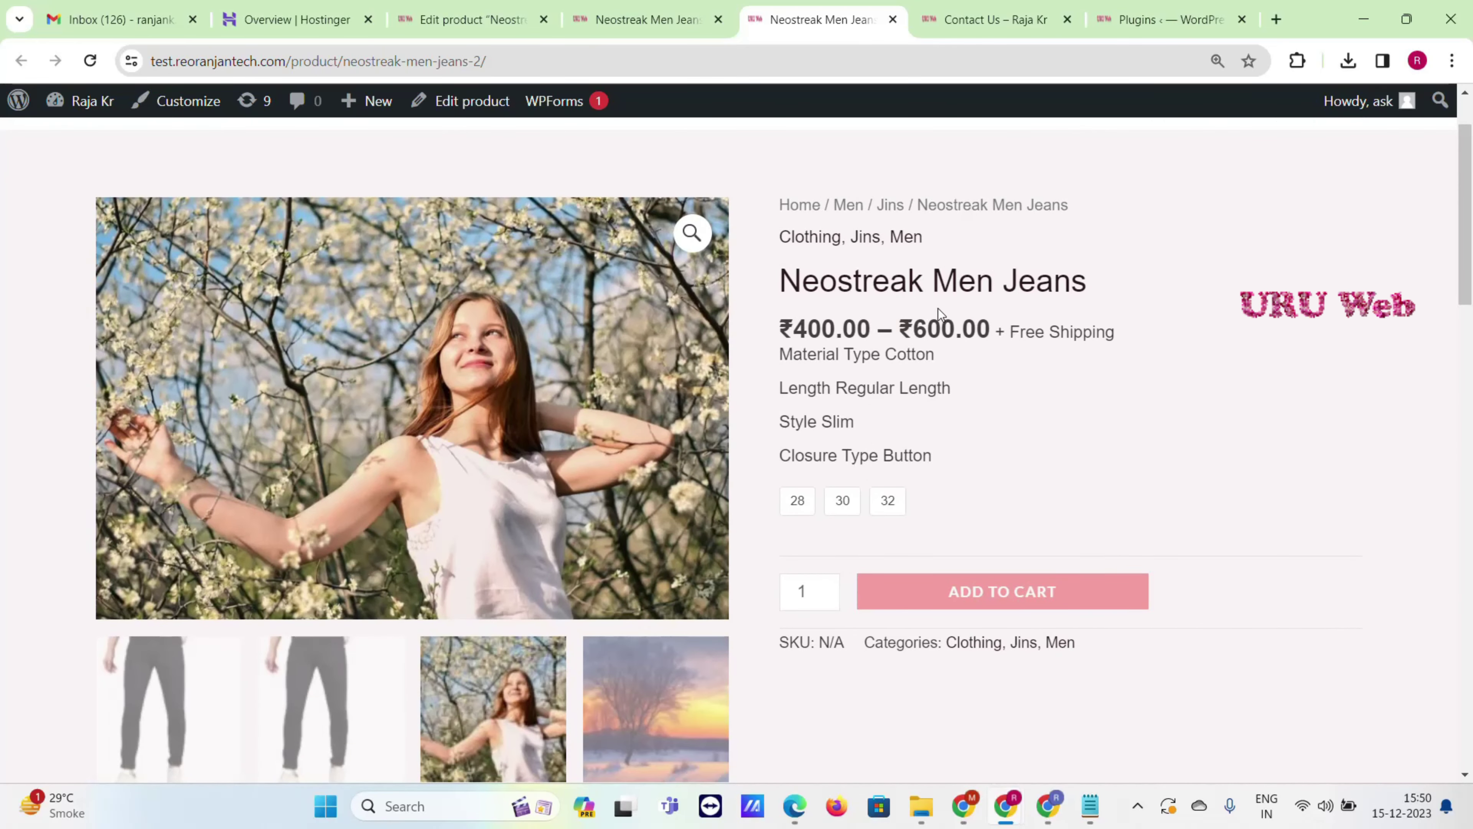
Compare prices by switching between the size 28, 30 and 32 swatches
click(798, 500)
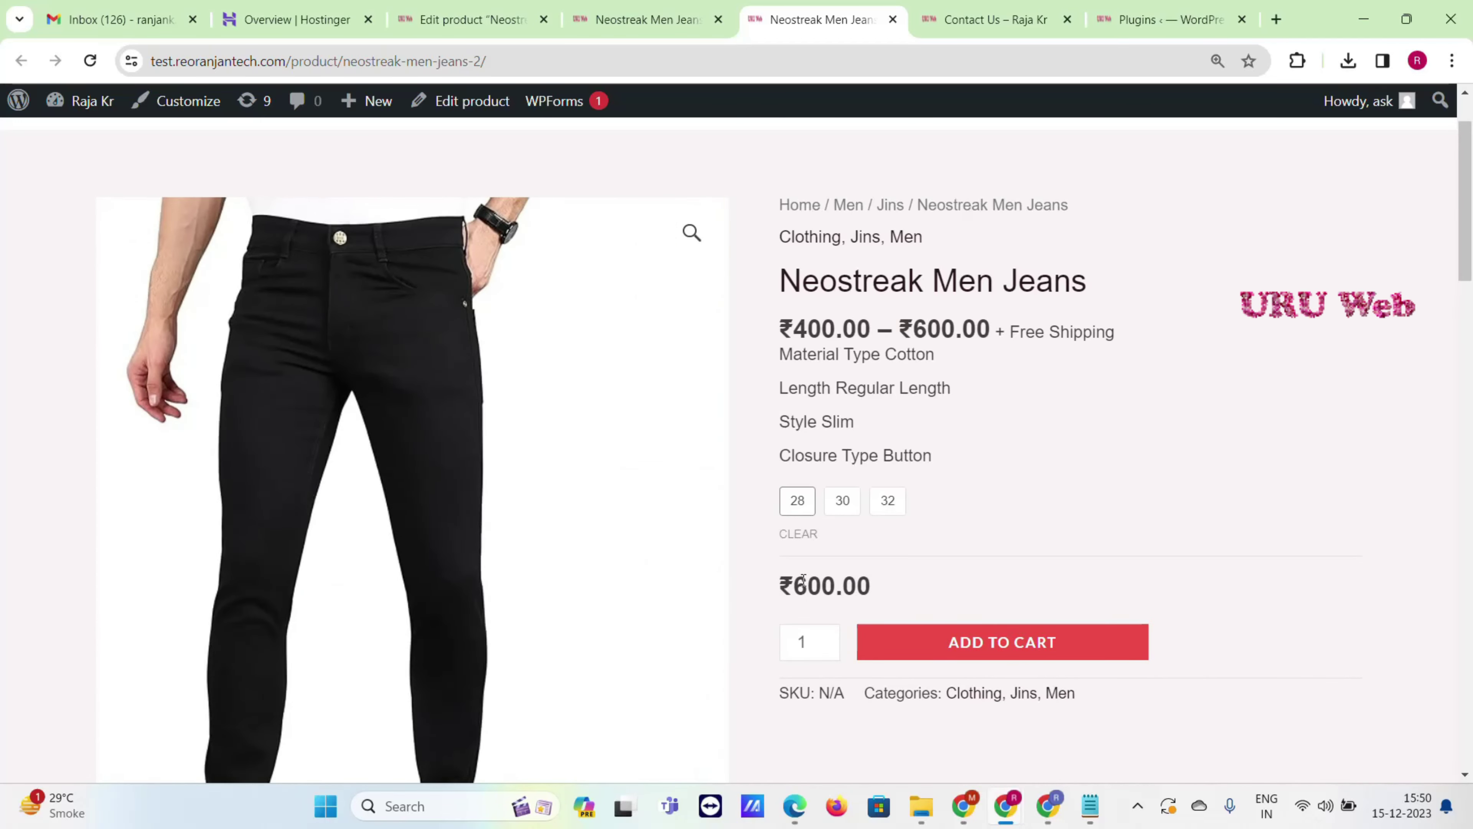
click(855, 515)
click(894, 514)
click(845, 508)
click(886, 504)
click(809, 509)
click(849, 508)
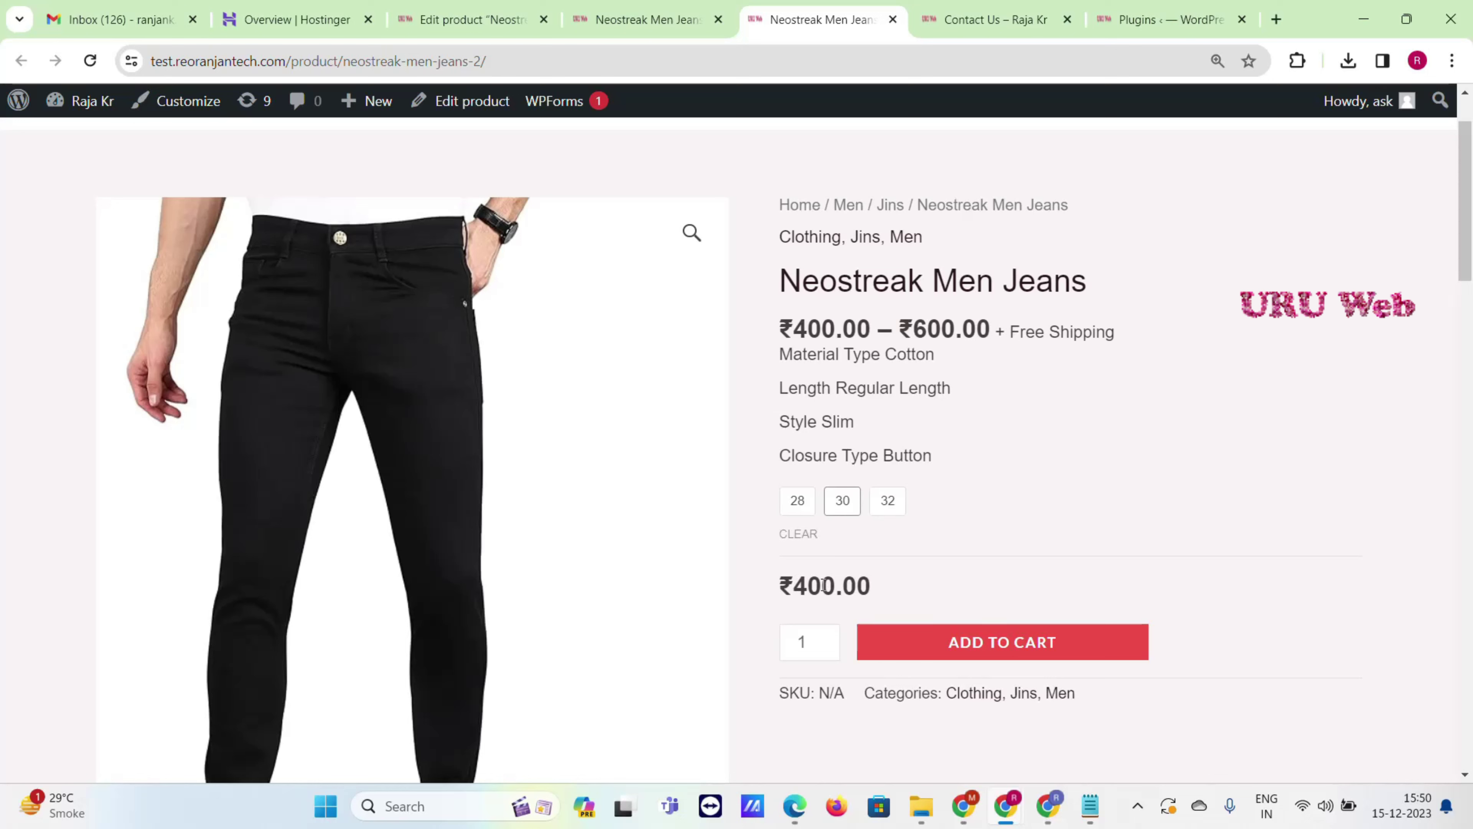
Add the size 32 jeans to the cart for ₹500.00 and view the cart
click(898, 510)
click(979, 653)
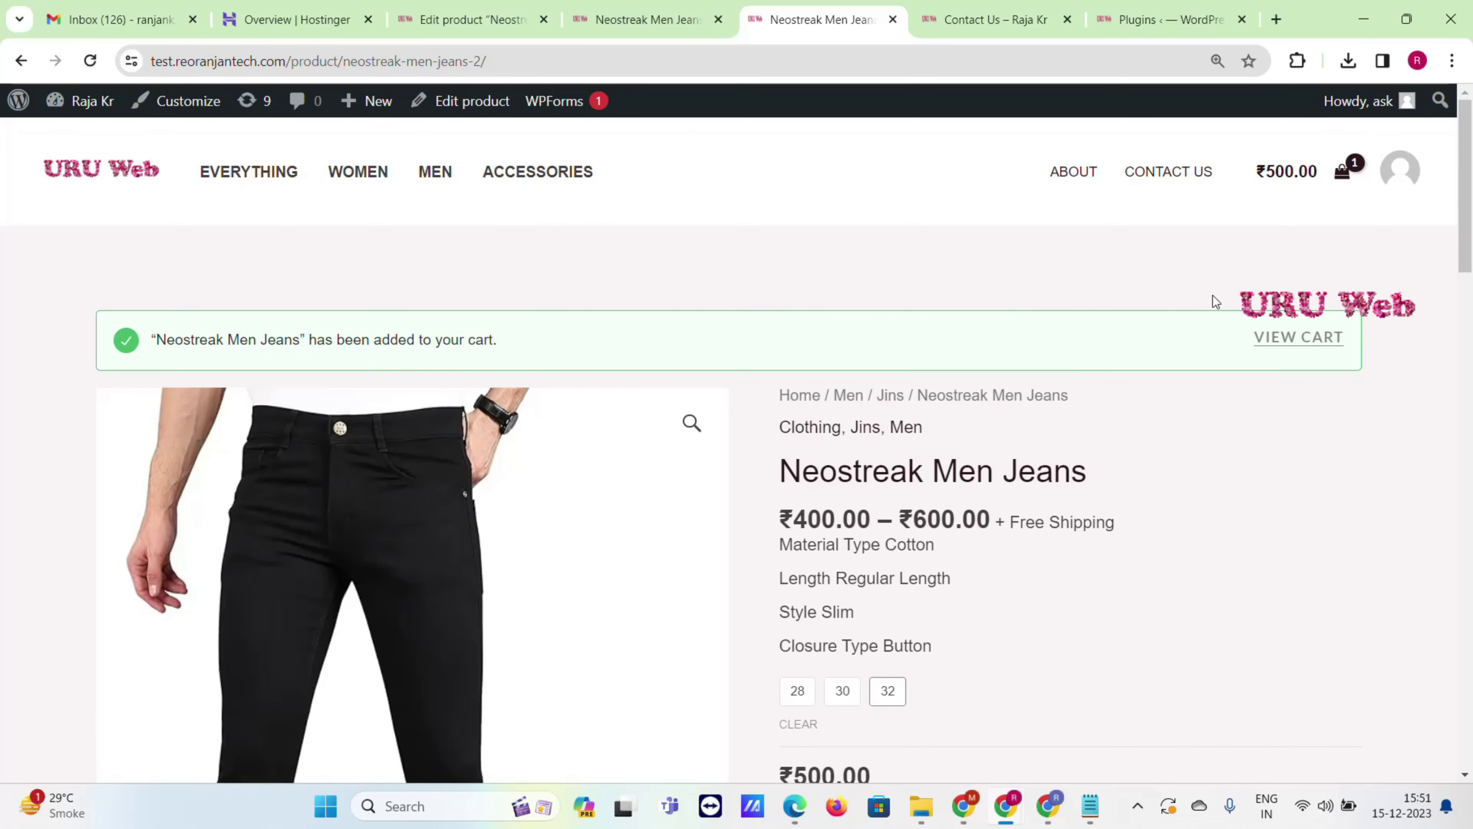
click(1302, 343)
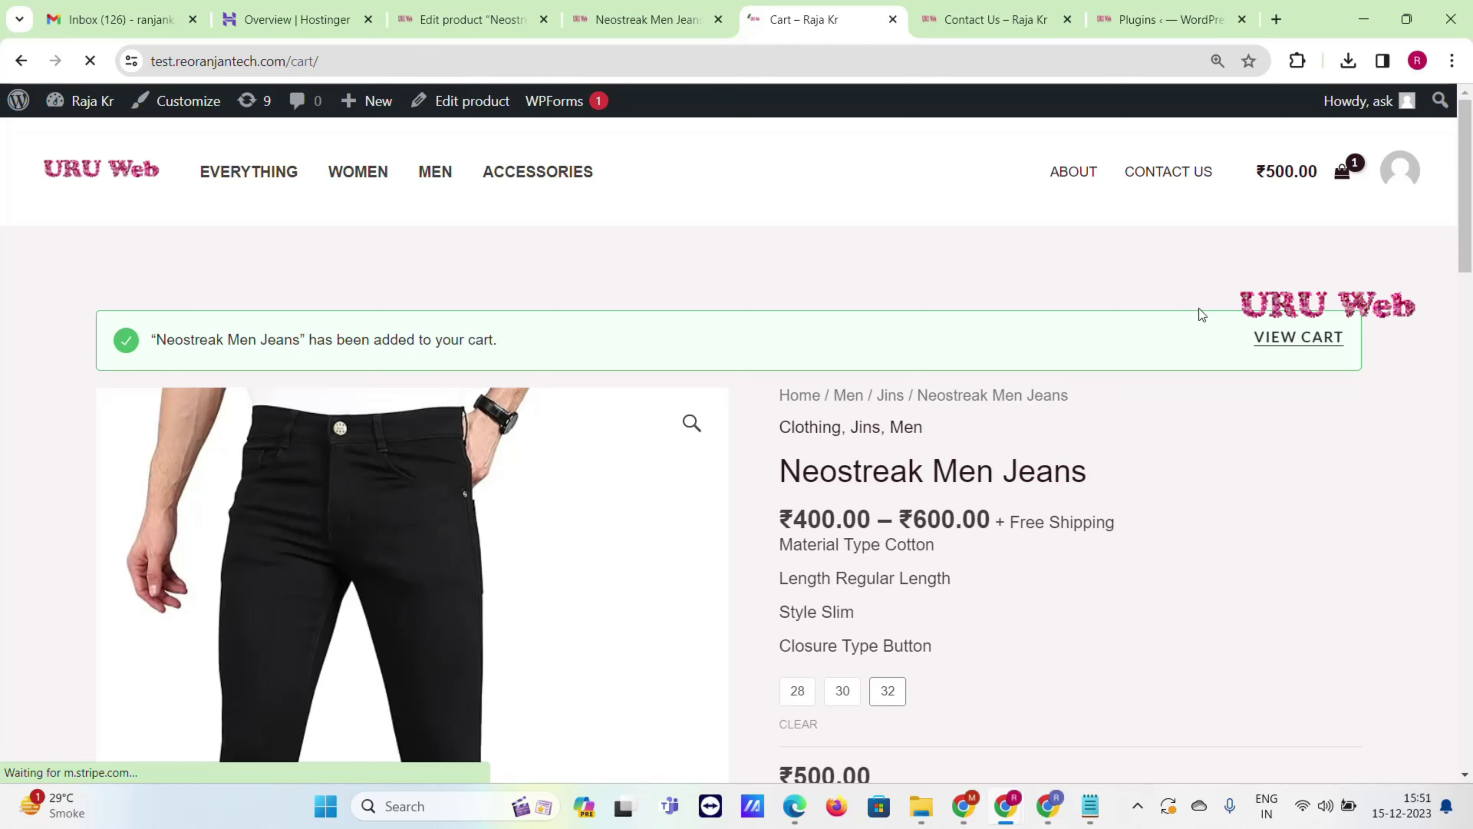
Proceed from the cart to the checkout page
scroll(731, 325, down, 5)
scroll(746, 335, up, 5)
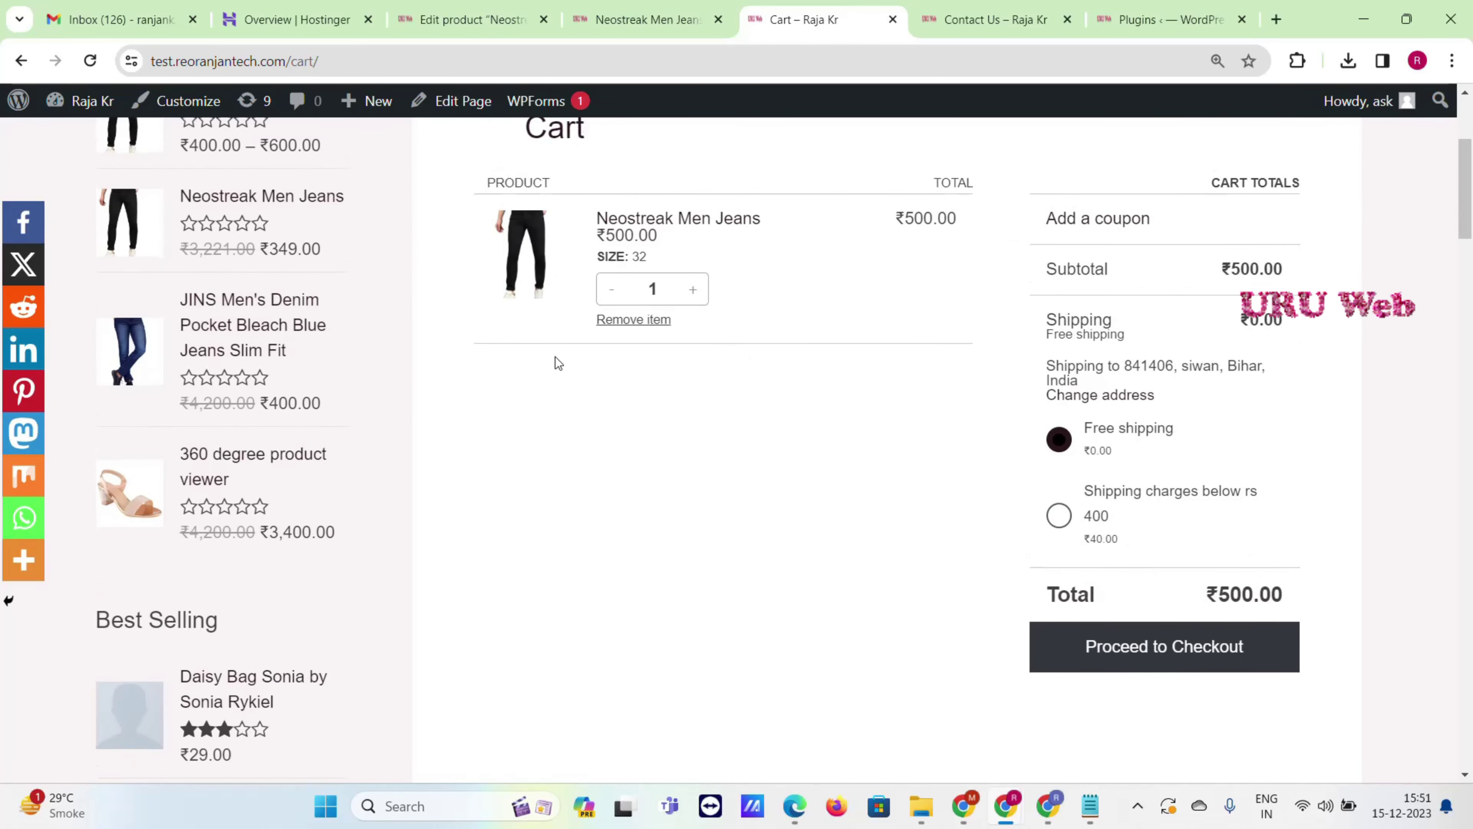
scroll(163, 538, down, 5)
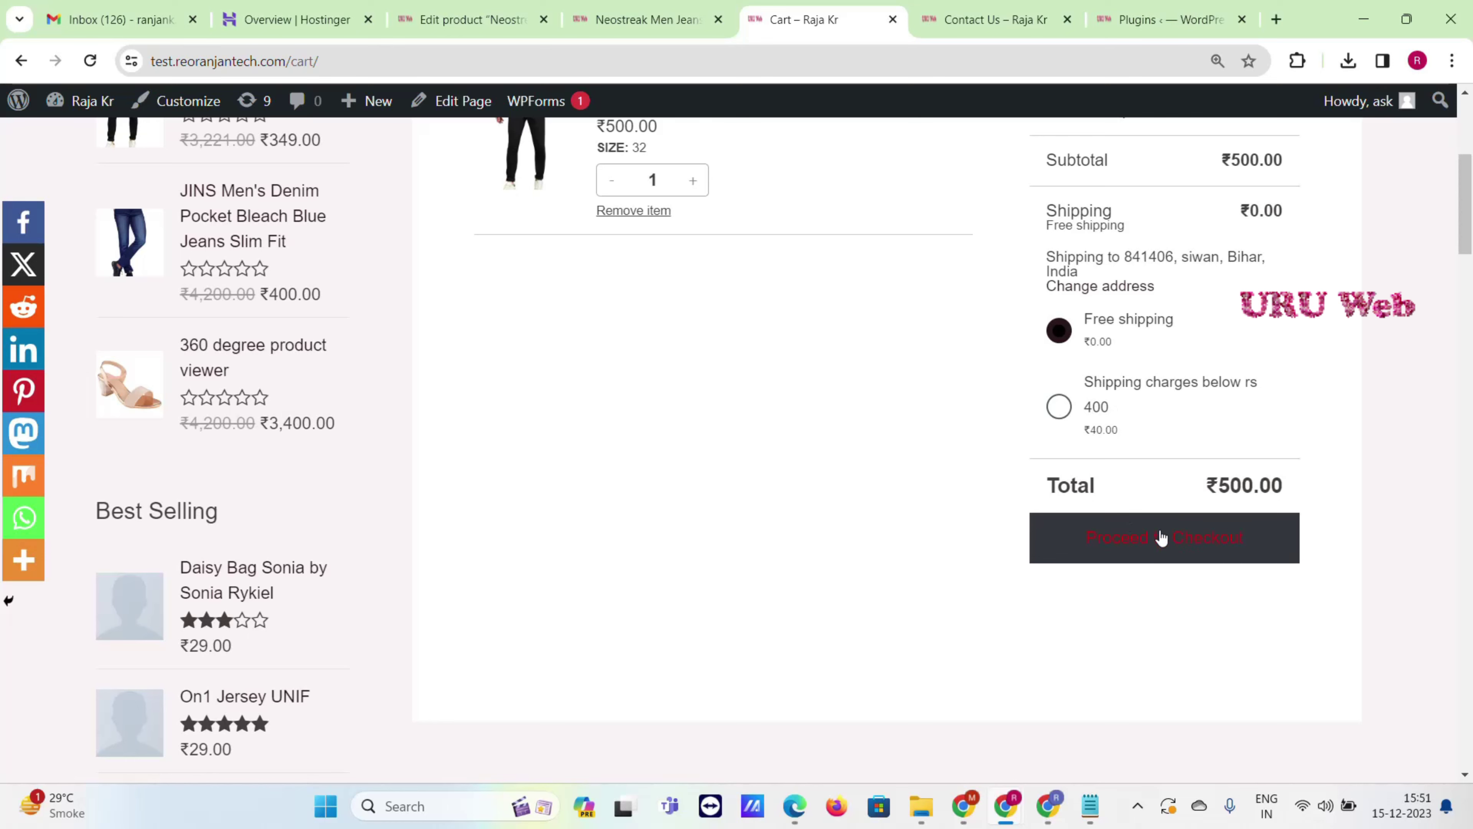
click(1166, 550)
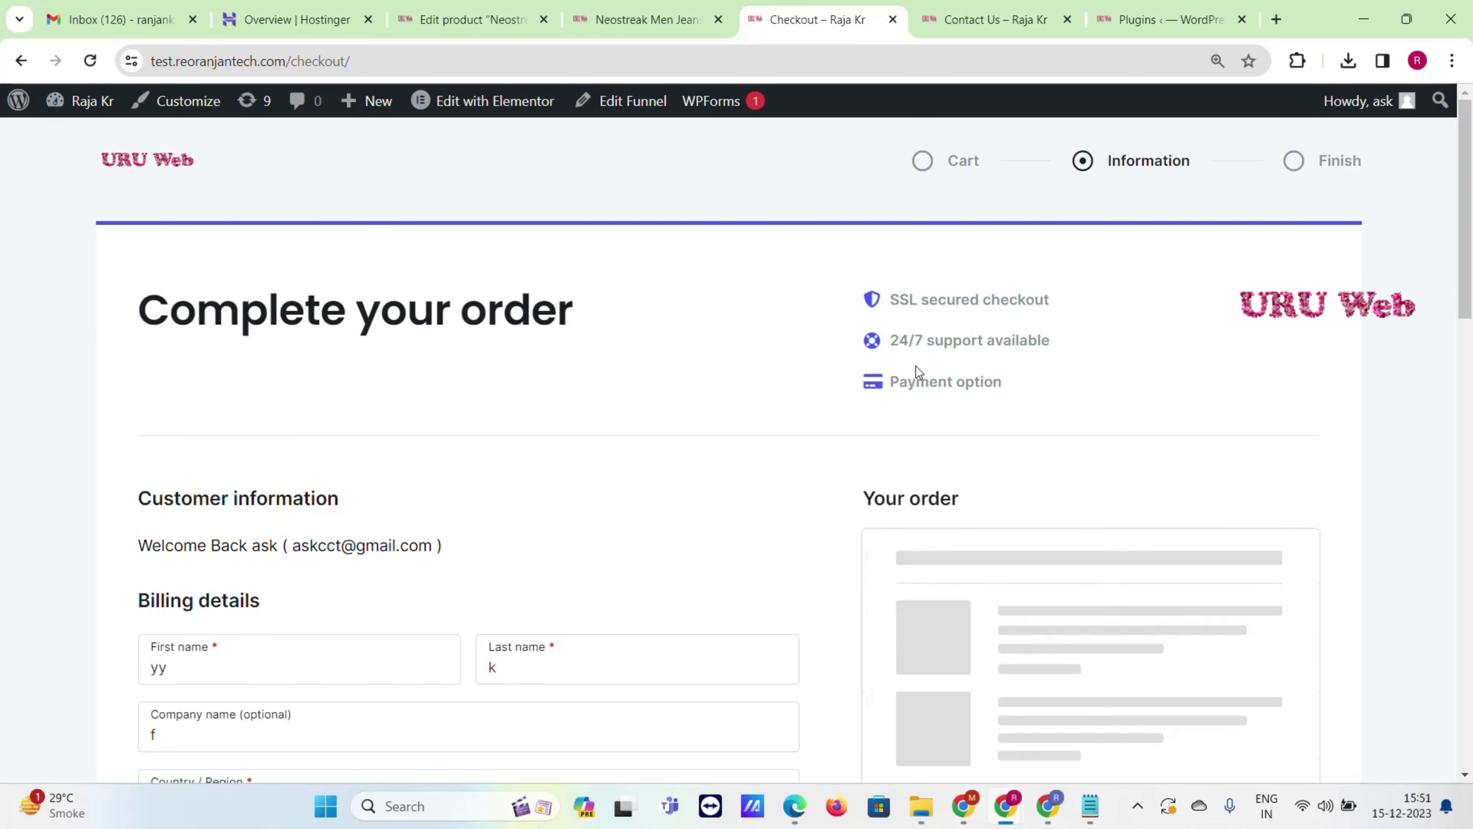
scroll(870, 380, down, 5)
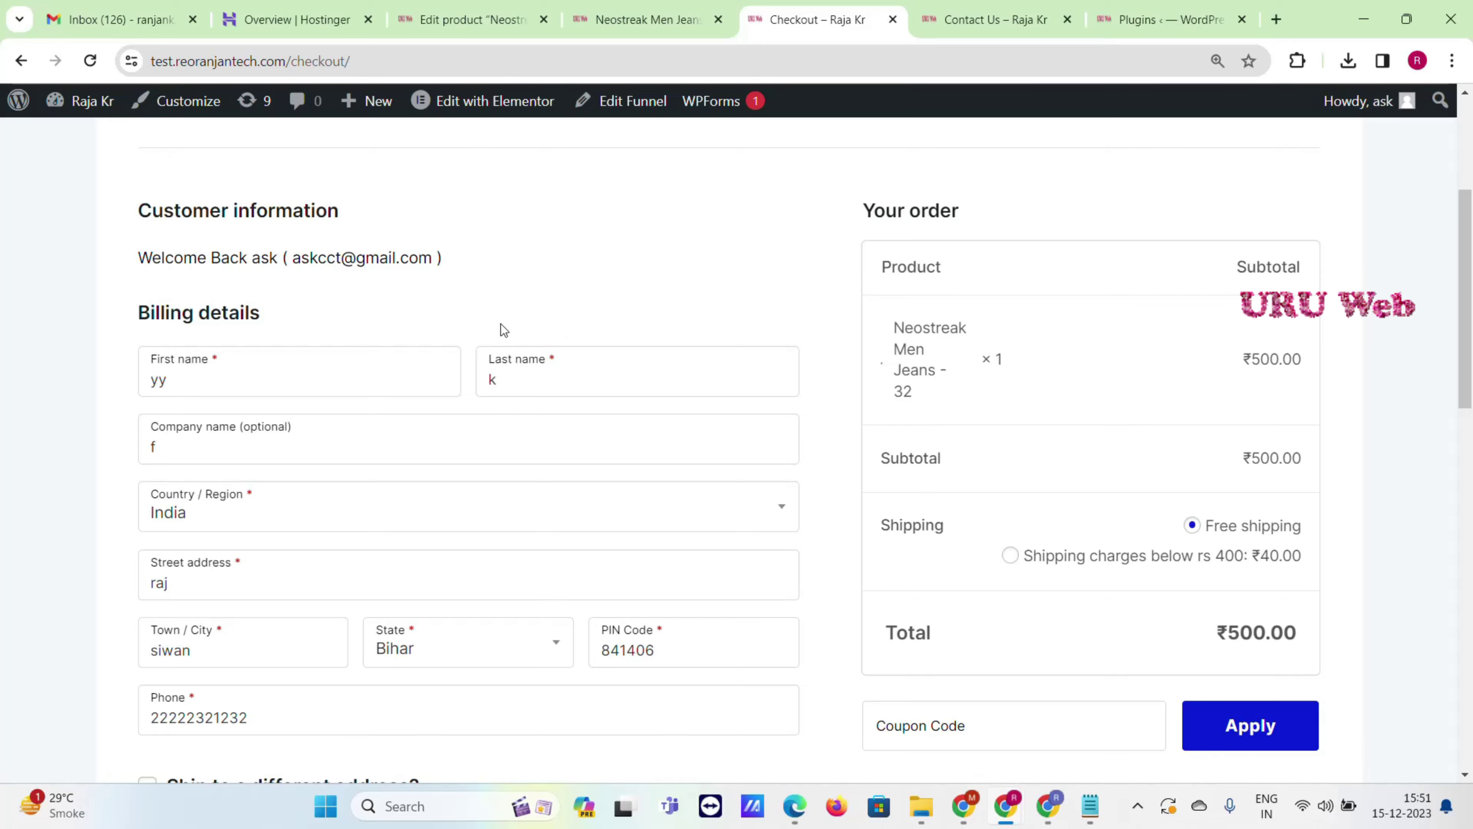
scroll(503, 330, down, 15)
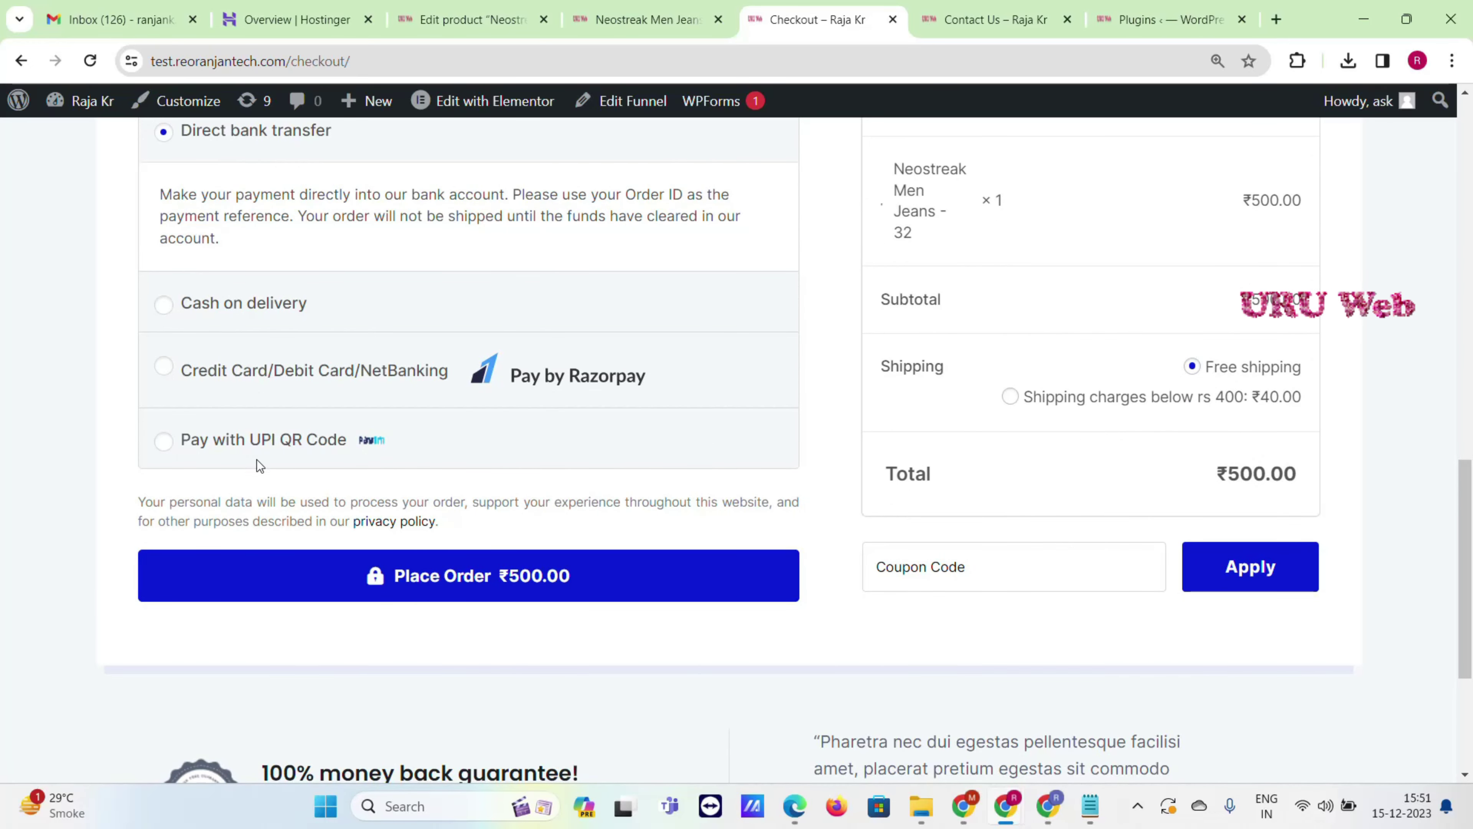
scroll(283, 371, up, 5)
scroll(282, 362, down, 3)
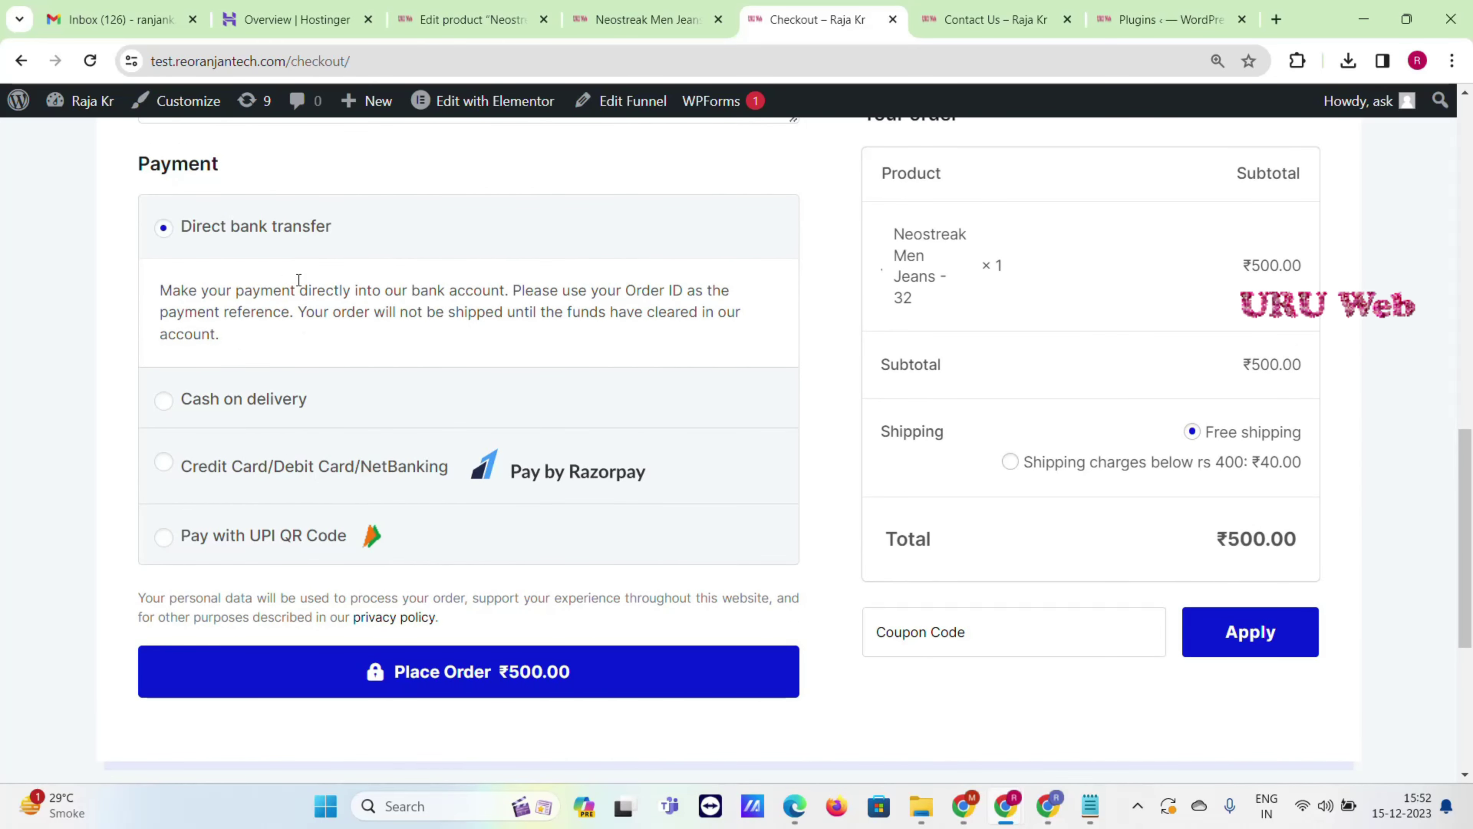
Pay with Cash on delivery, place the ₹500.00 order, and return to the product edit page
click(165, 400)
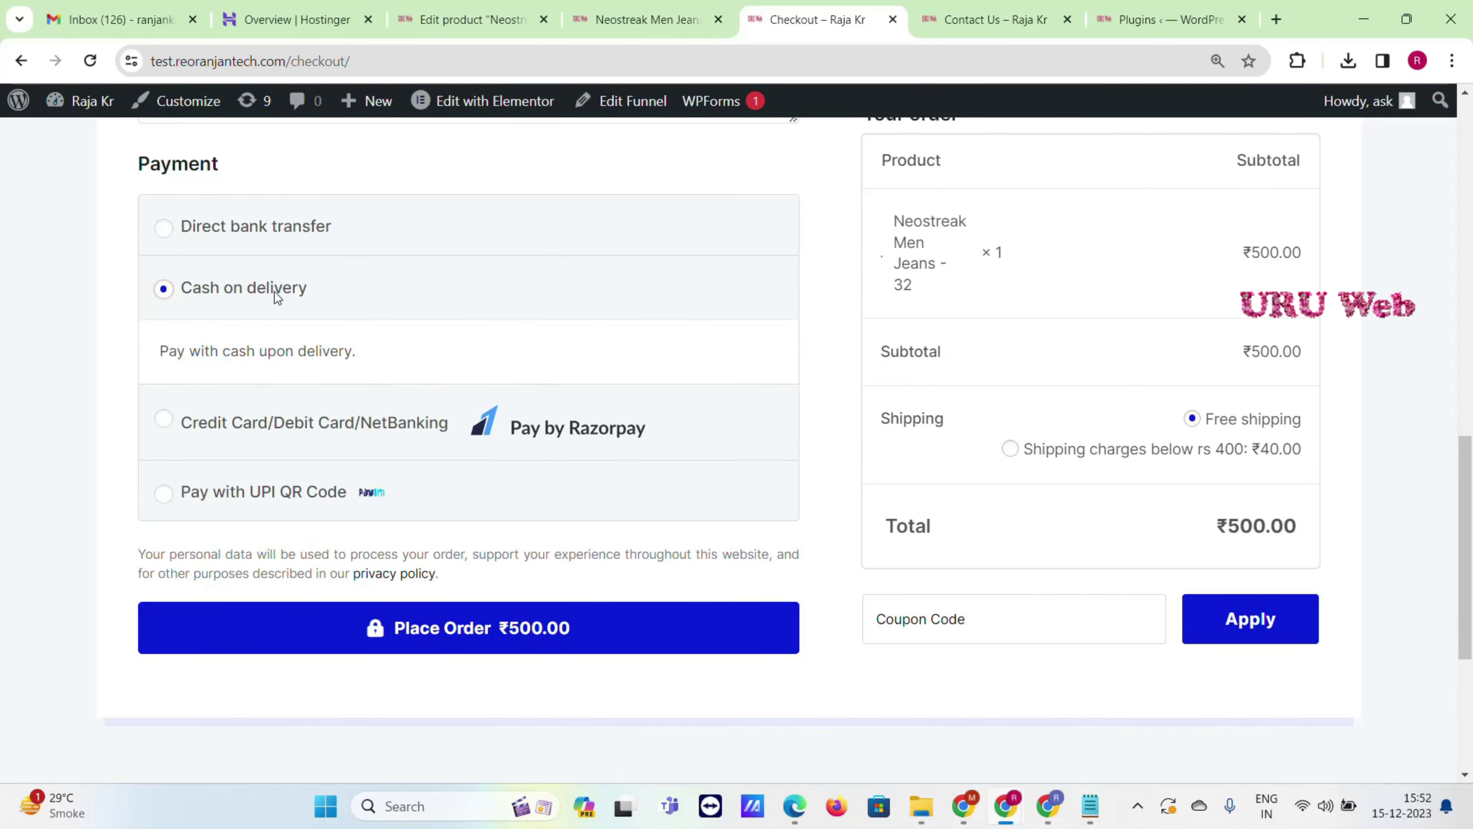
click(483, 631)
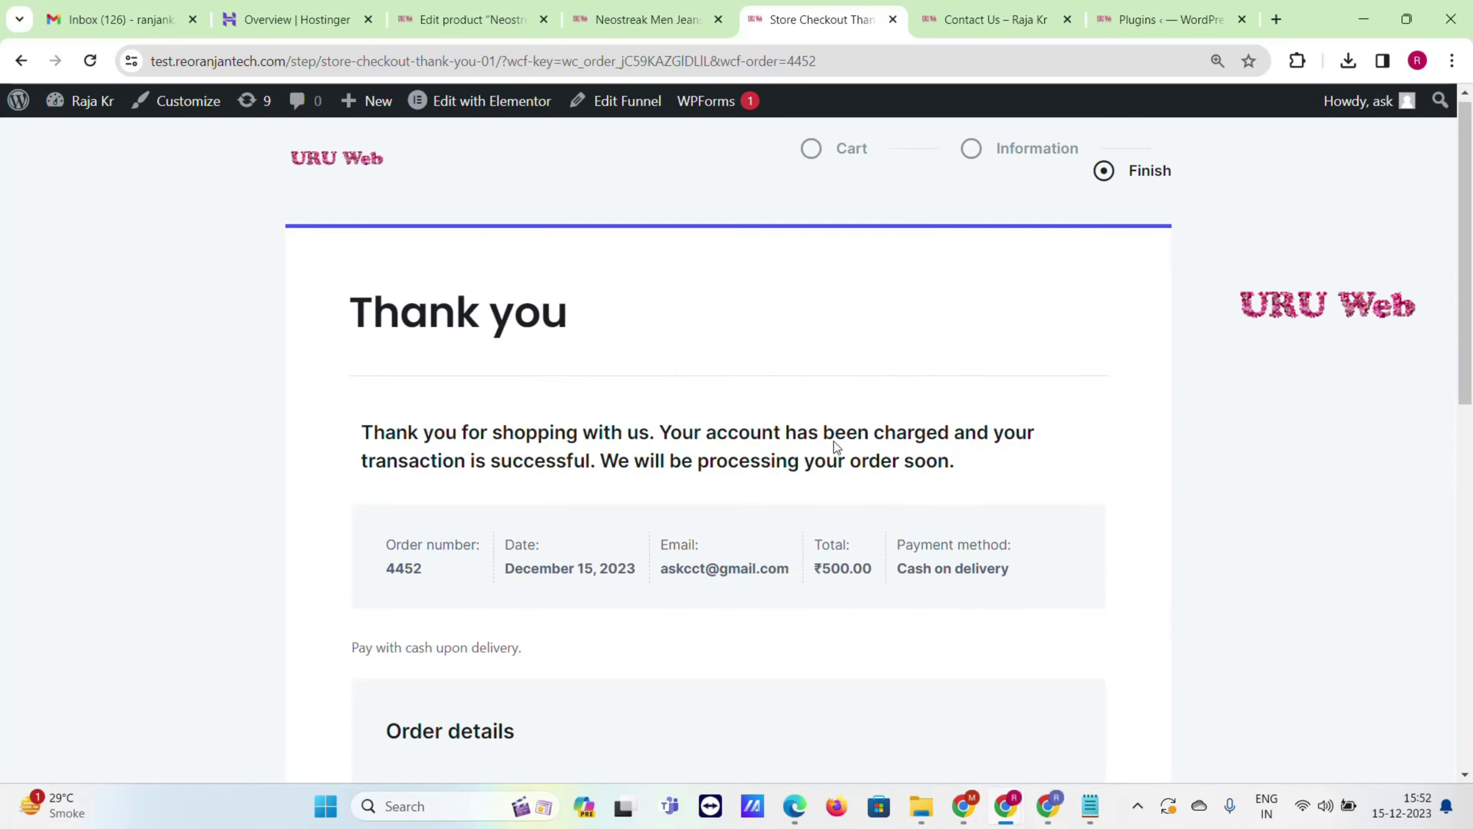
scroll(834, 443, down, 4)
scroll(825, 453, down, 5)
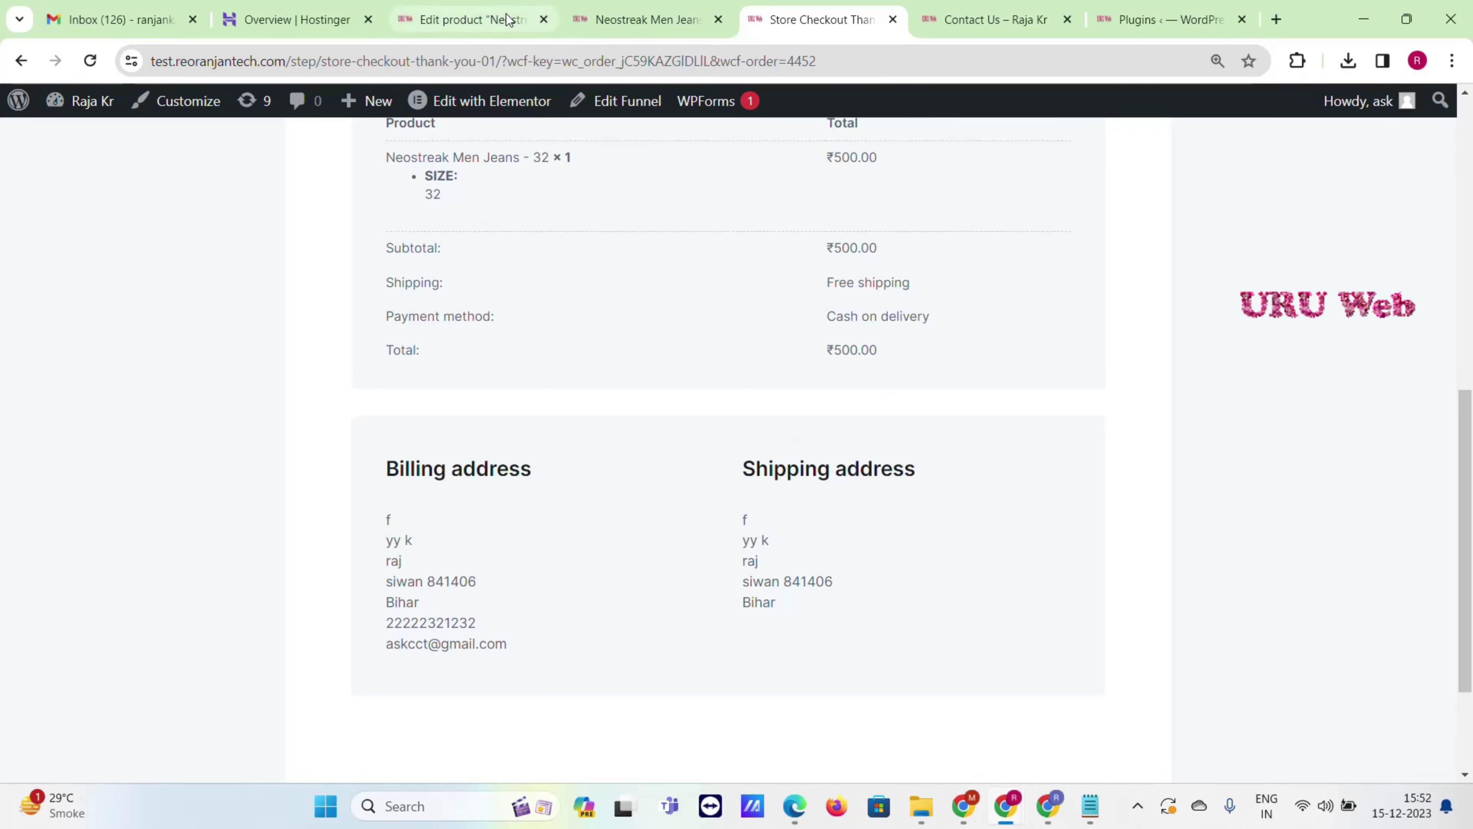
click(473, 20)
scroll(283, 499, down, 4)
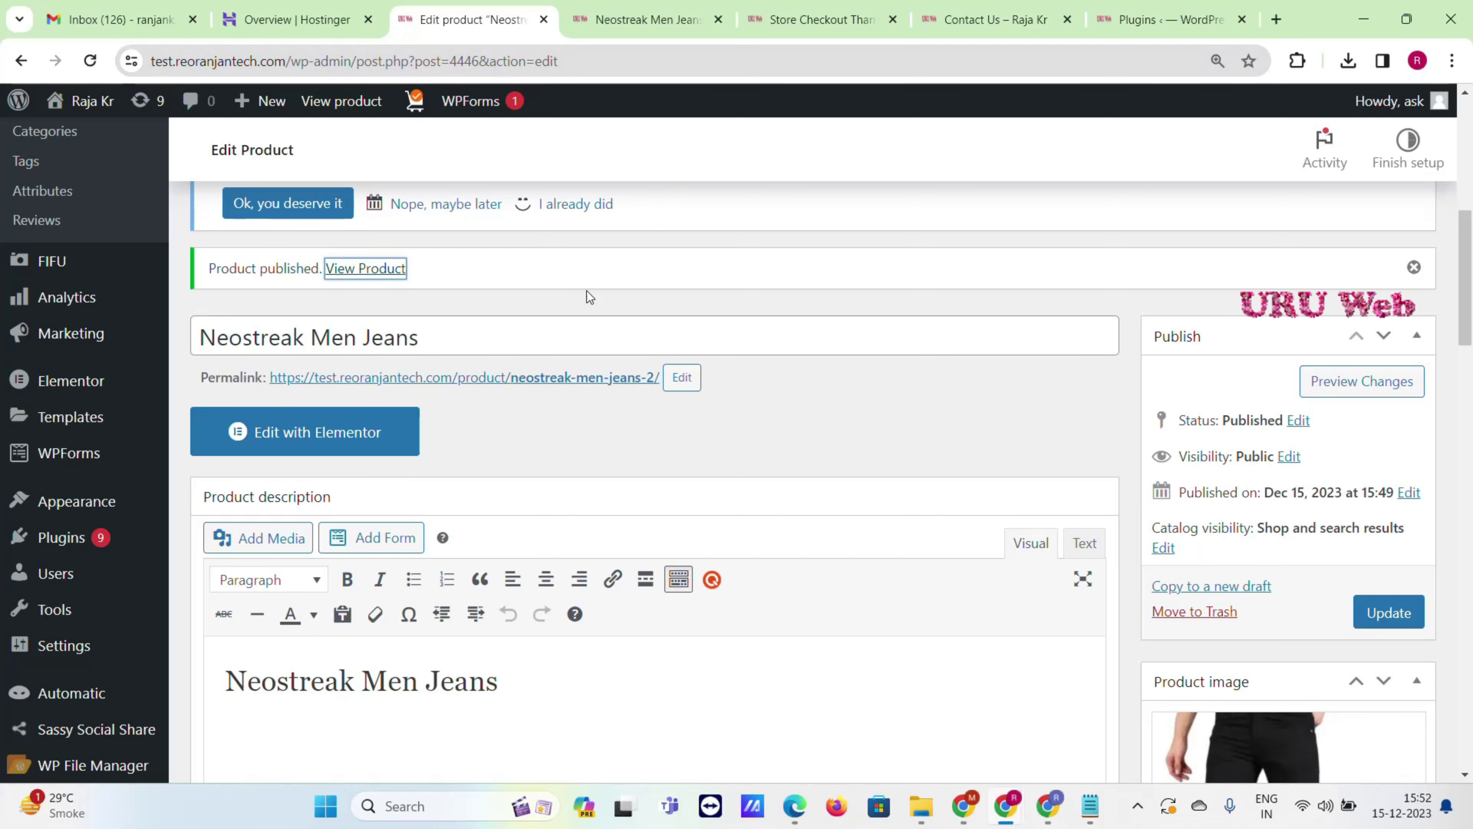
Change the product type to Simple product and mark it Virtual
scroll(536, 411, down, 2)
scroll(553, 438, down, 8)
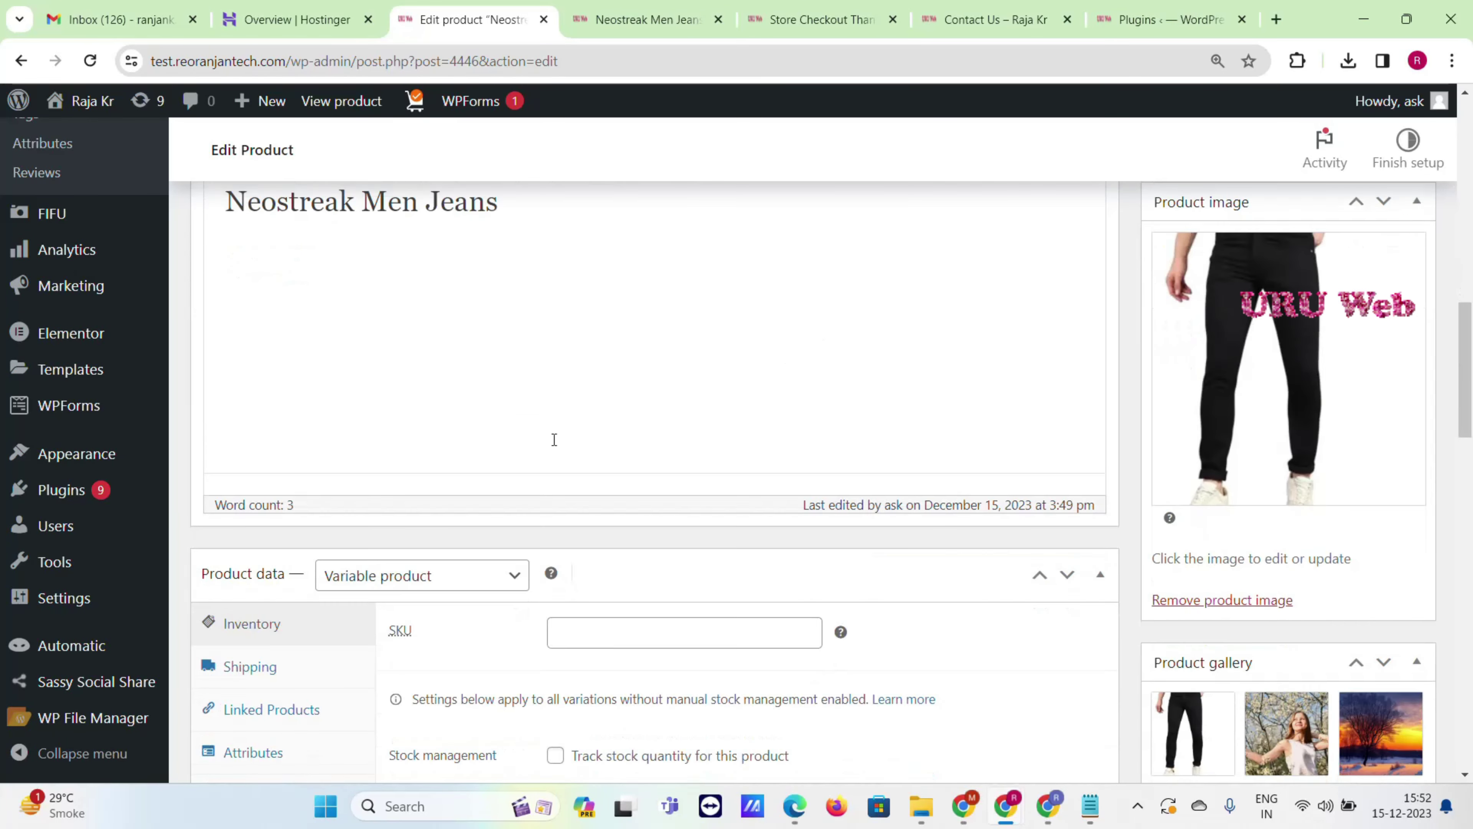
click(451, 392)
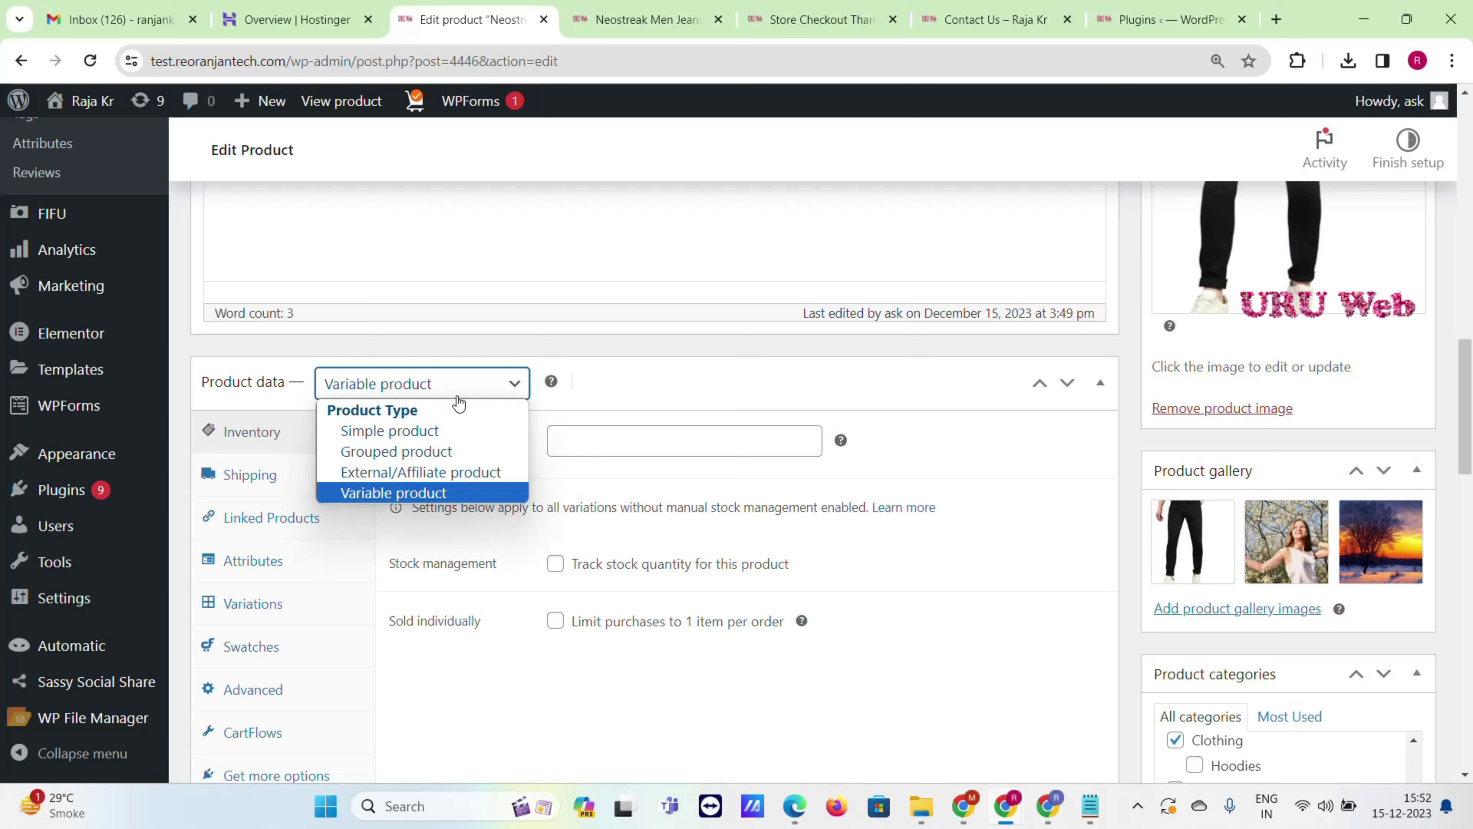
click(439, 430)
click(640, 381)
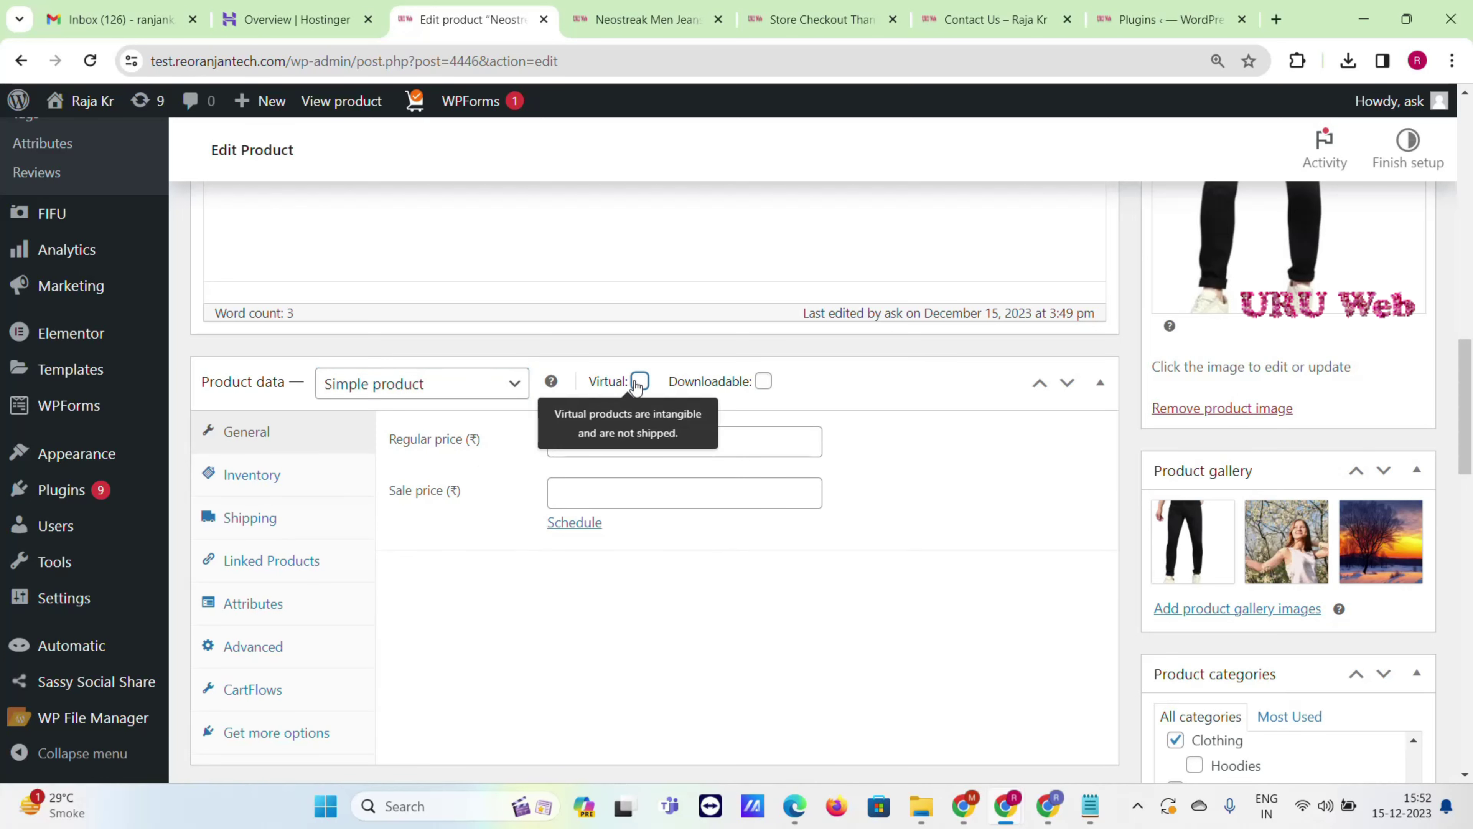
Enter a regular price of 4200 and a sale price of 250
click(597, 451)
text(4200)
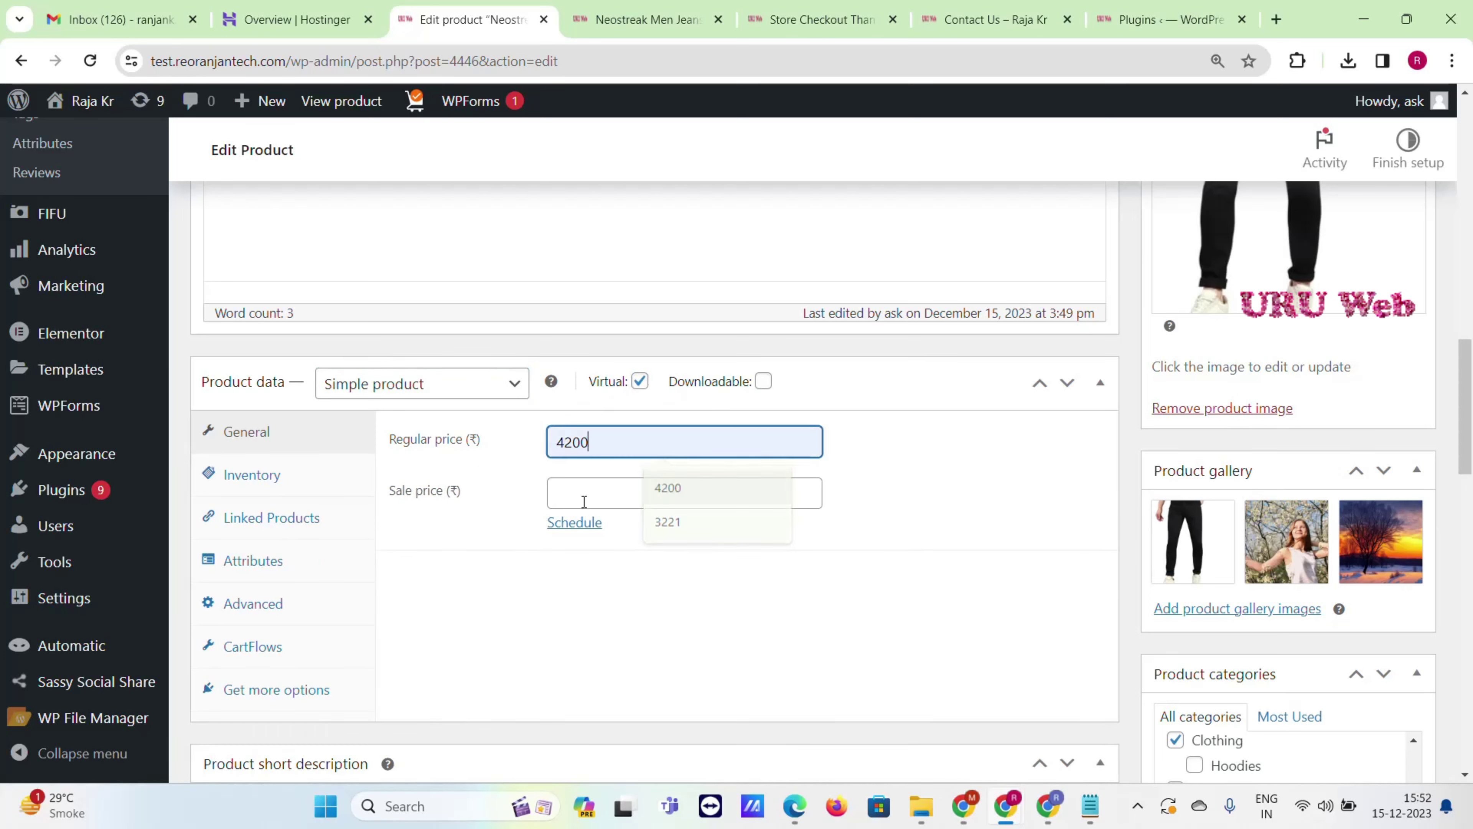
click(576, 502)
click(665, 543)
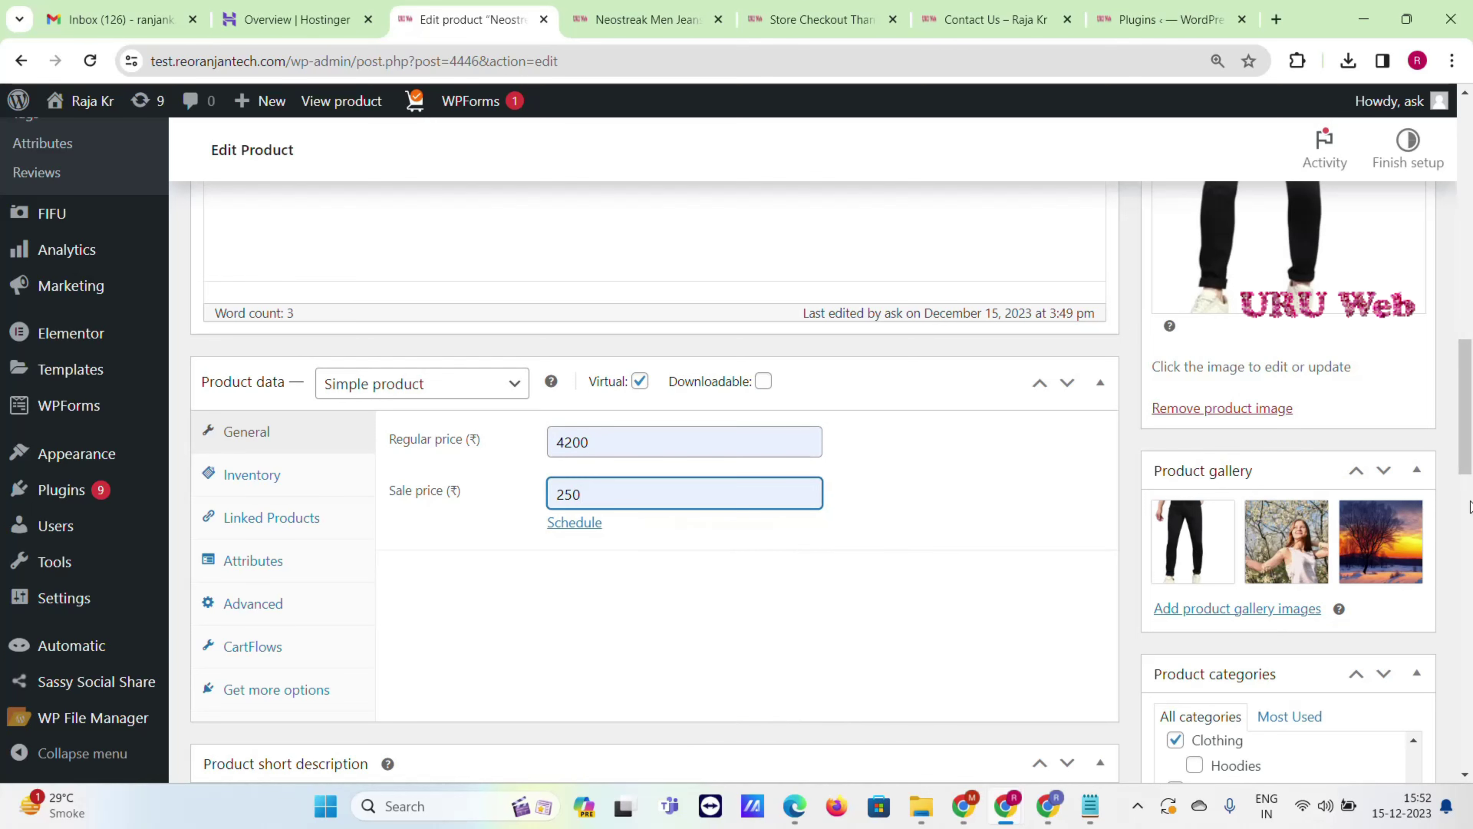
scroll(1281, 703, down, 3)
scroll(480, 485, up, 5)
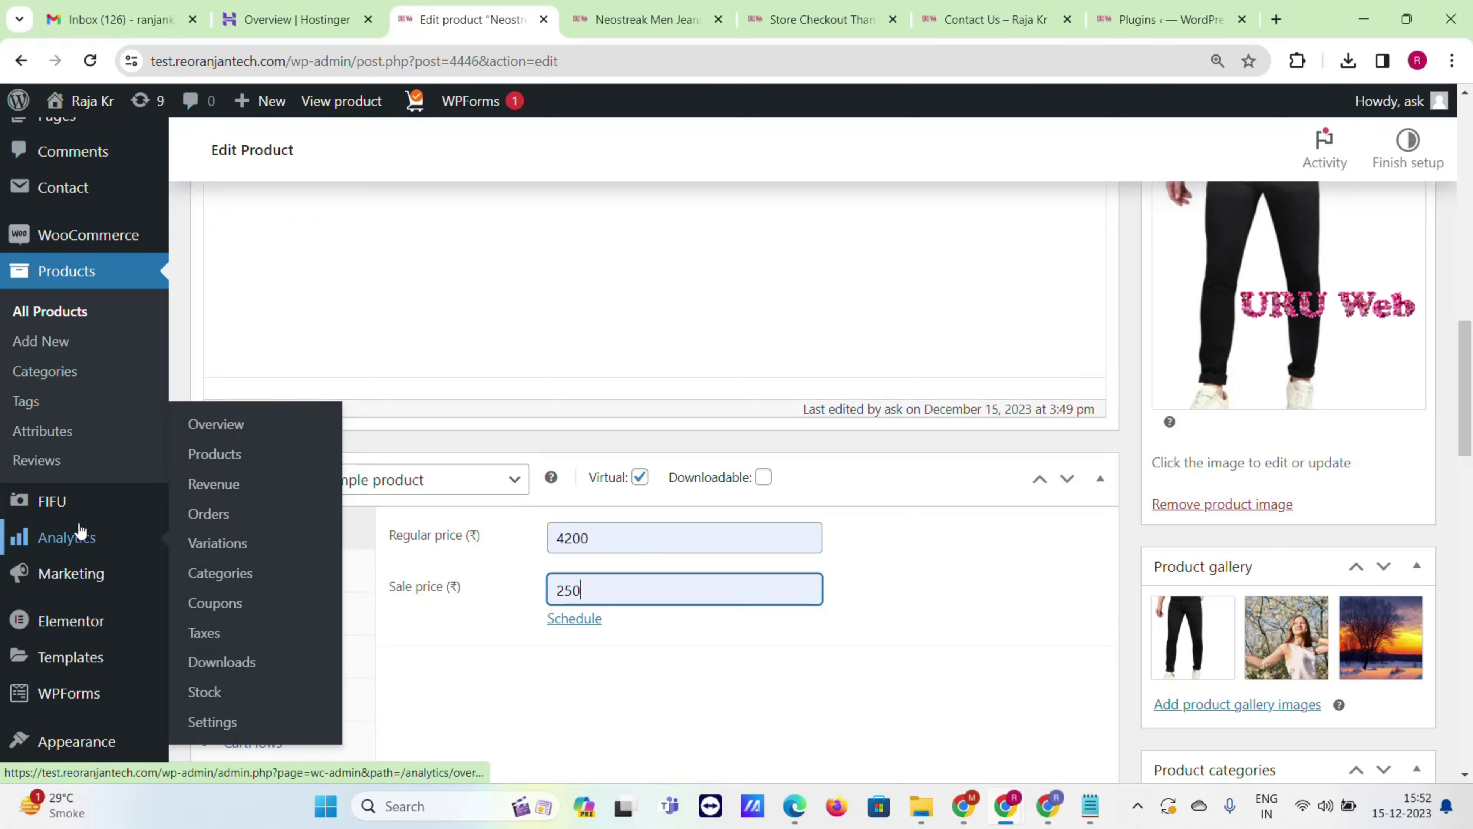
mouse_move(81, 503)
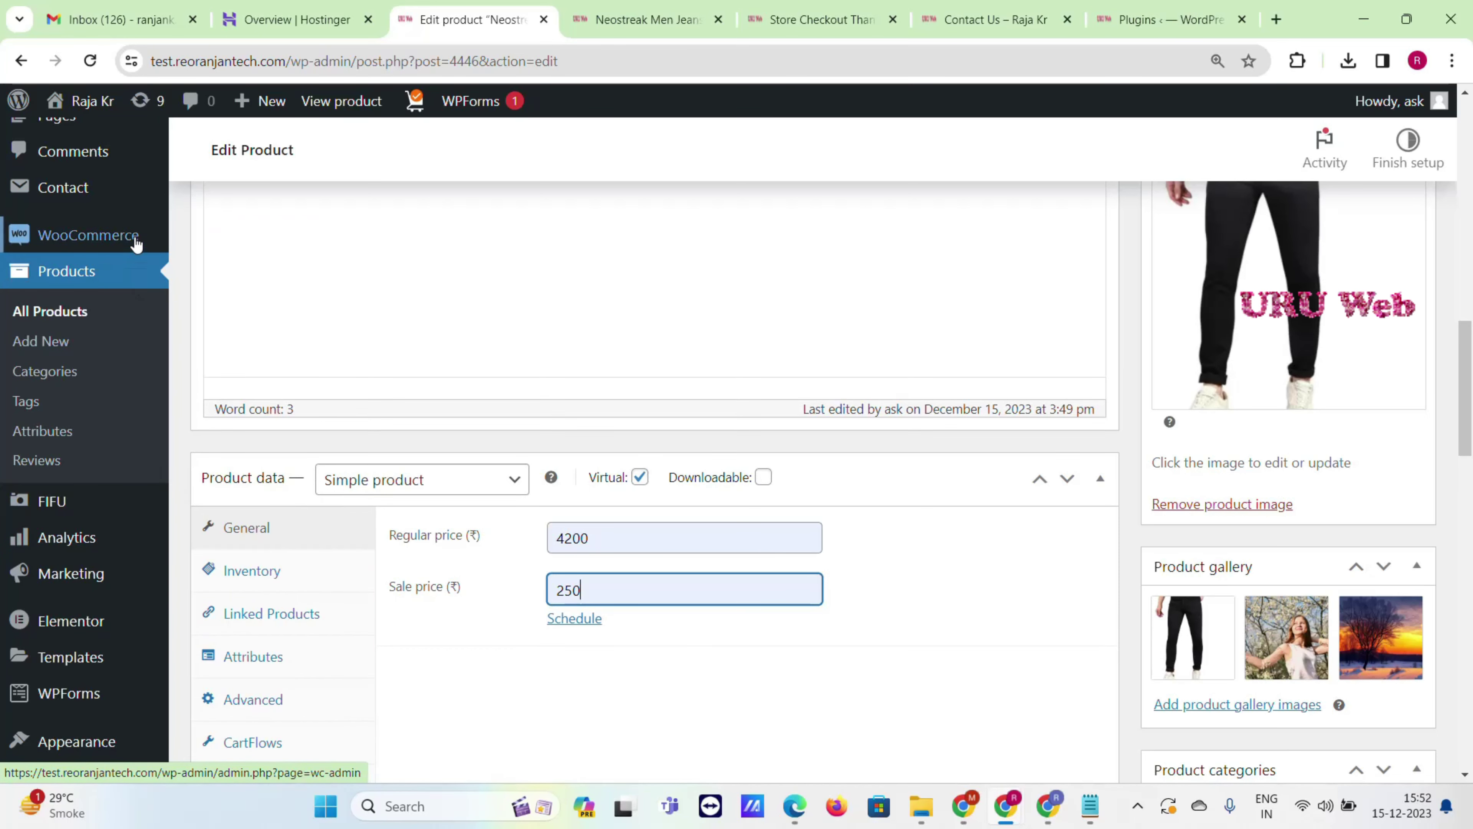
mouse_move(138, 237)
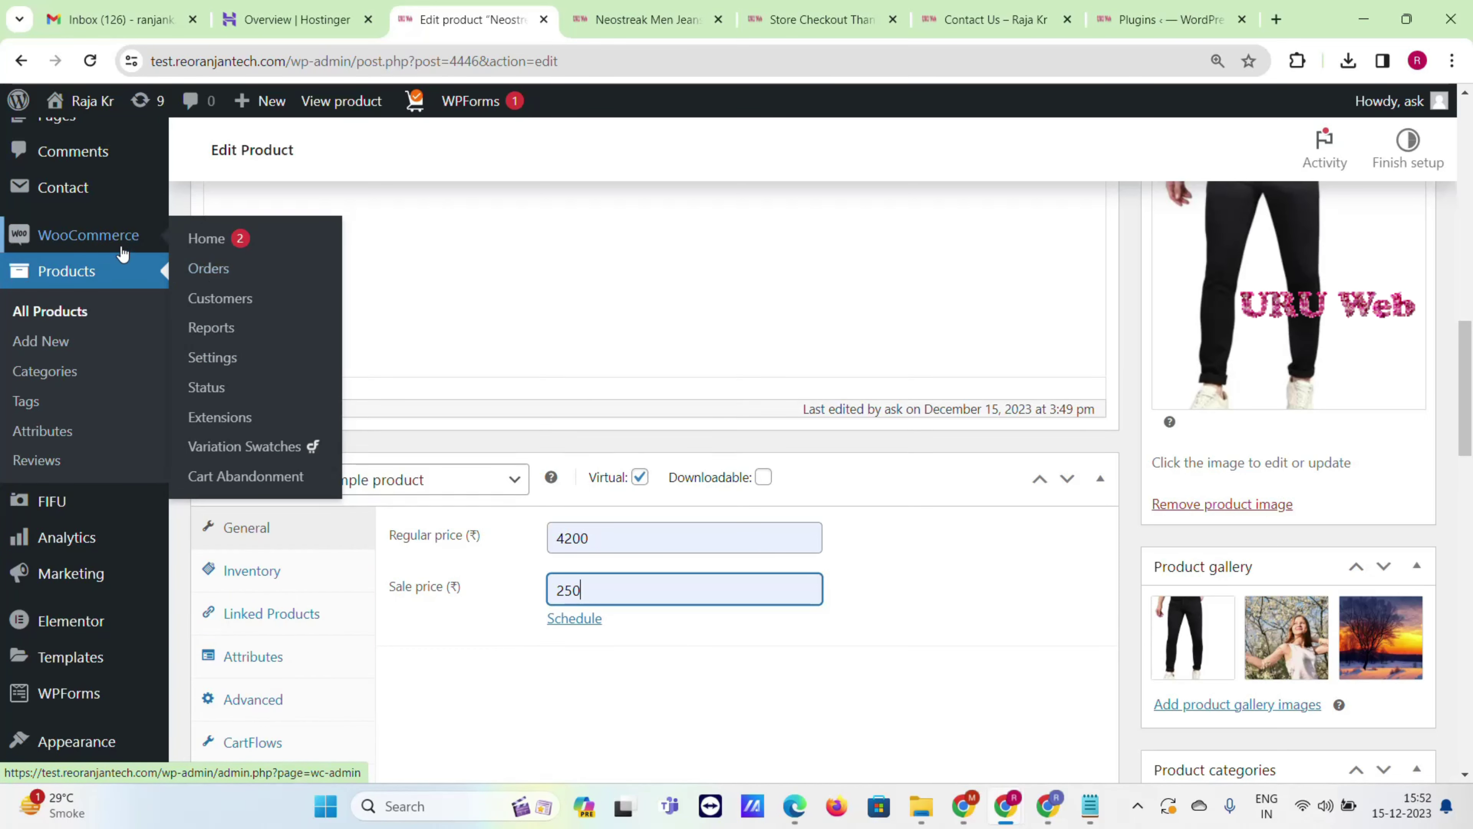
Open the newest order from WooCommerce Orders and review its billing details
click(213, 273)
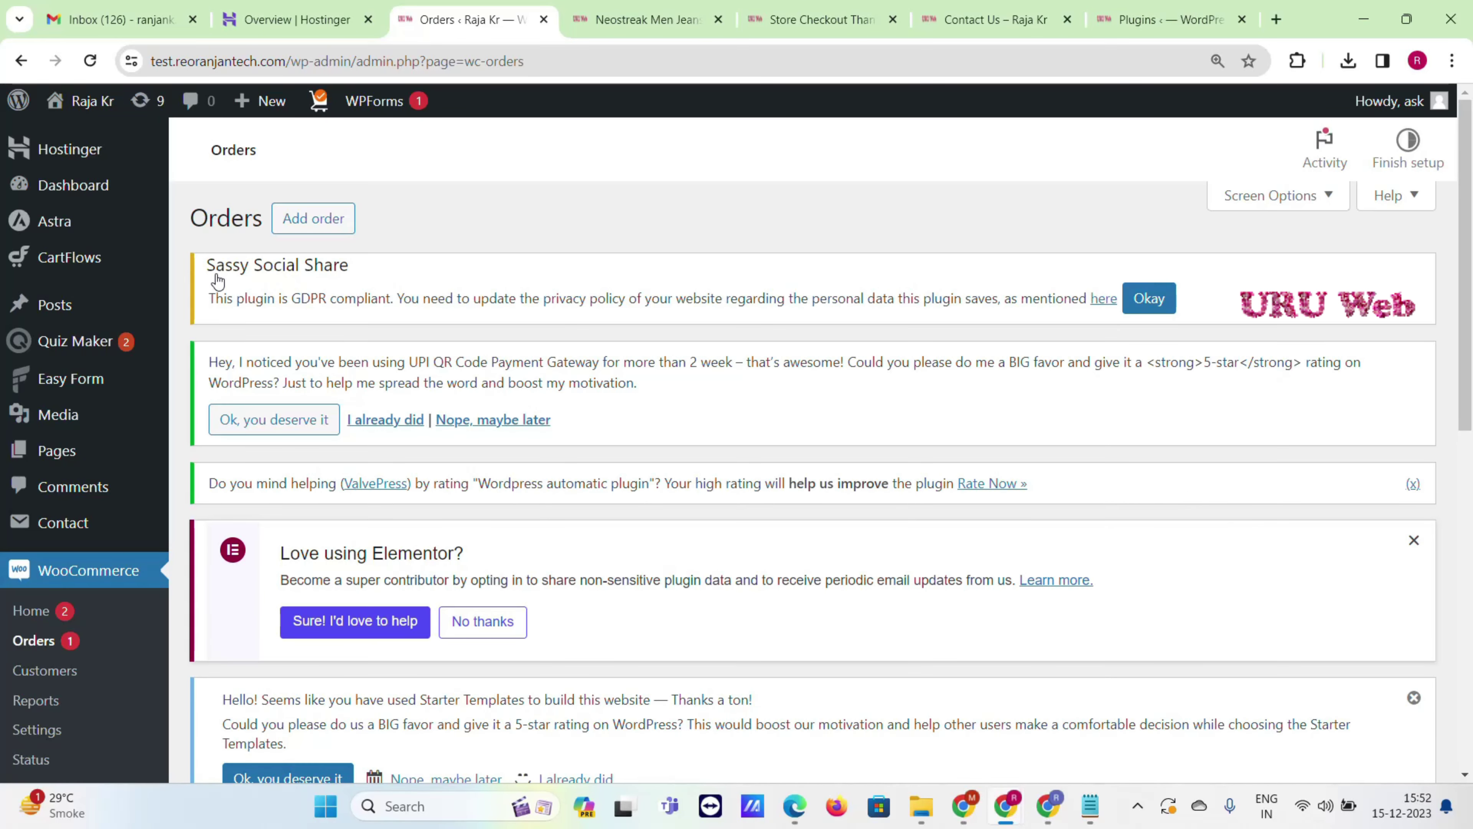
scroll(423, 340, down, 7)
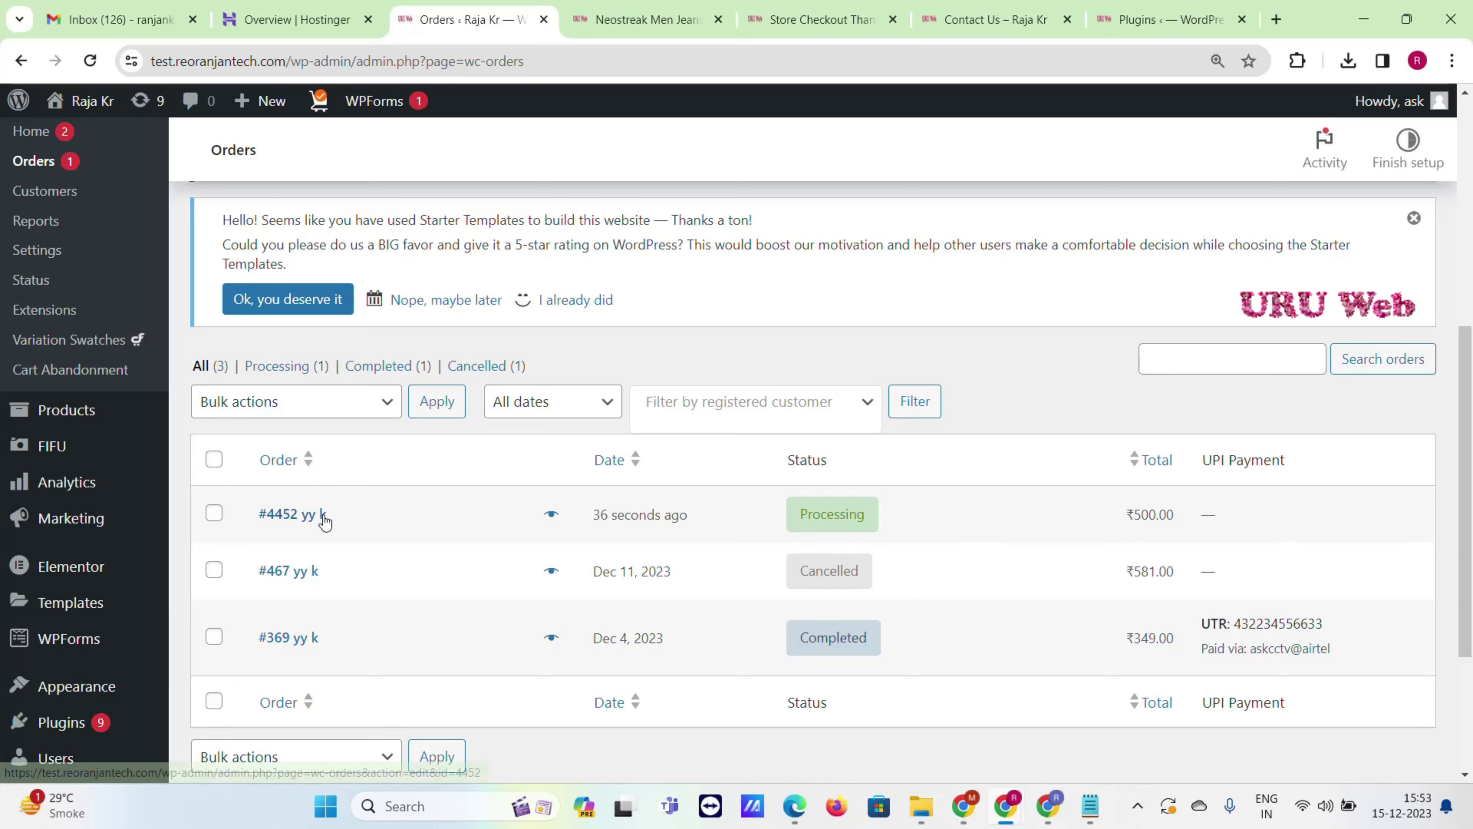
click(325, 516)
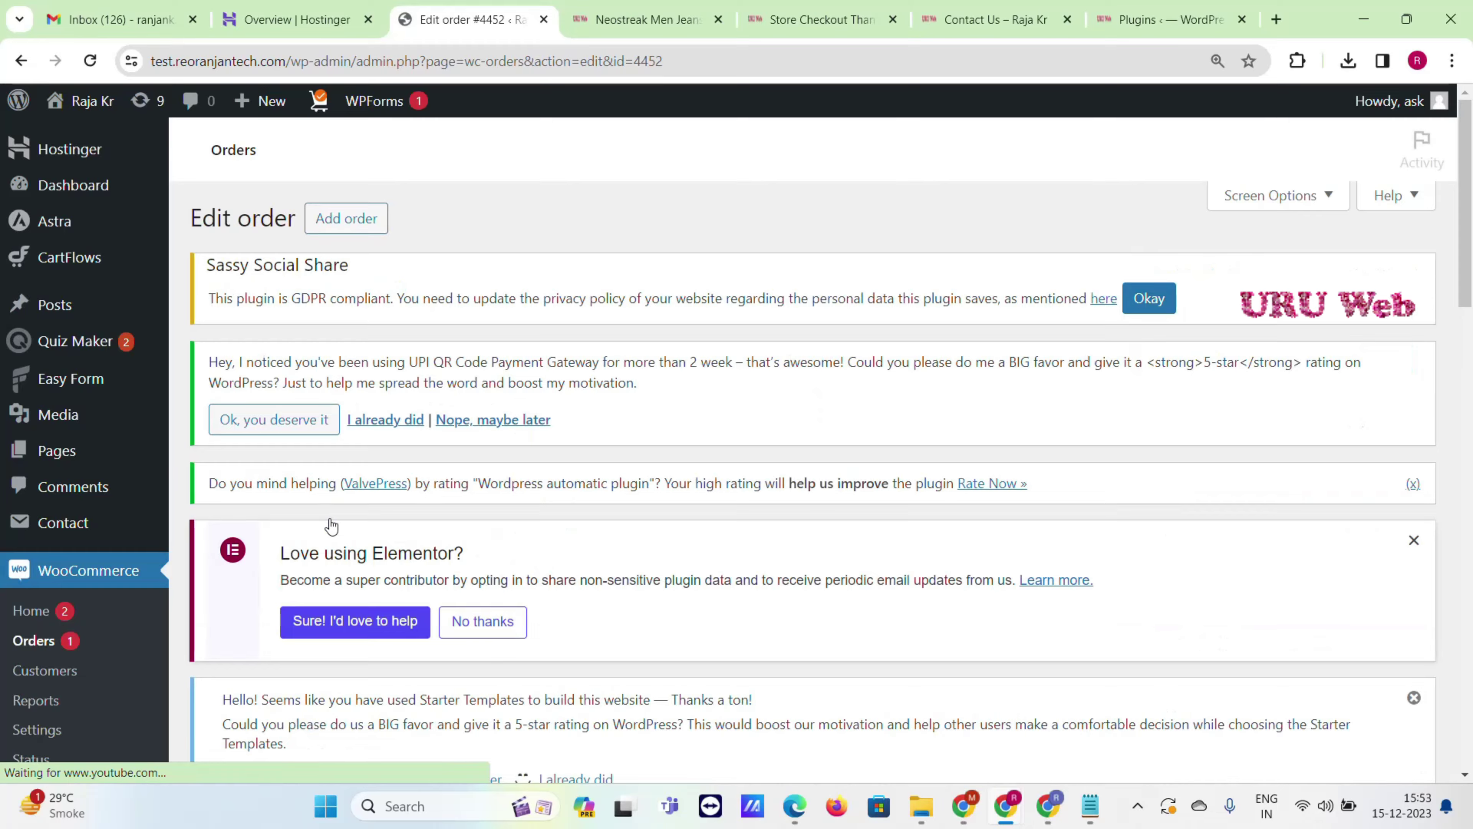
scroll(889, 405, down, 10)
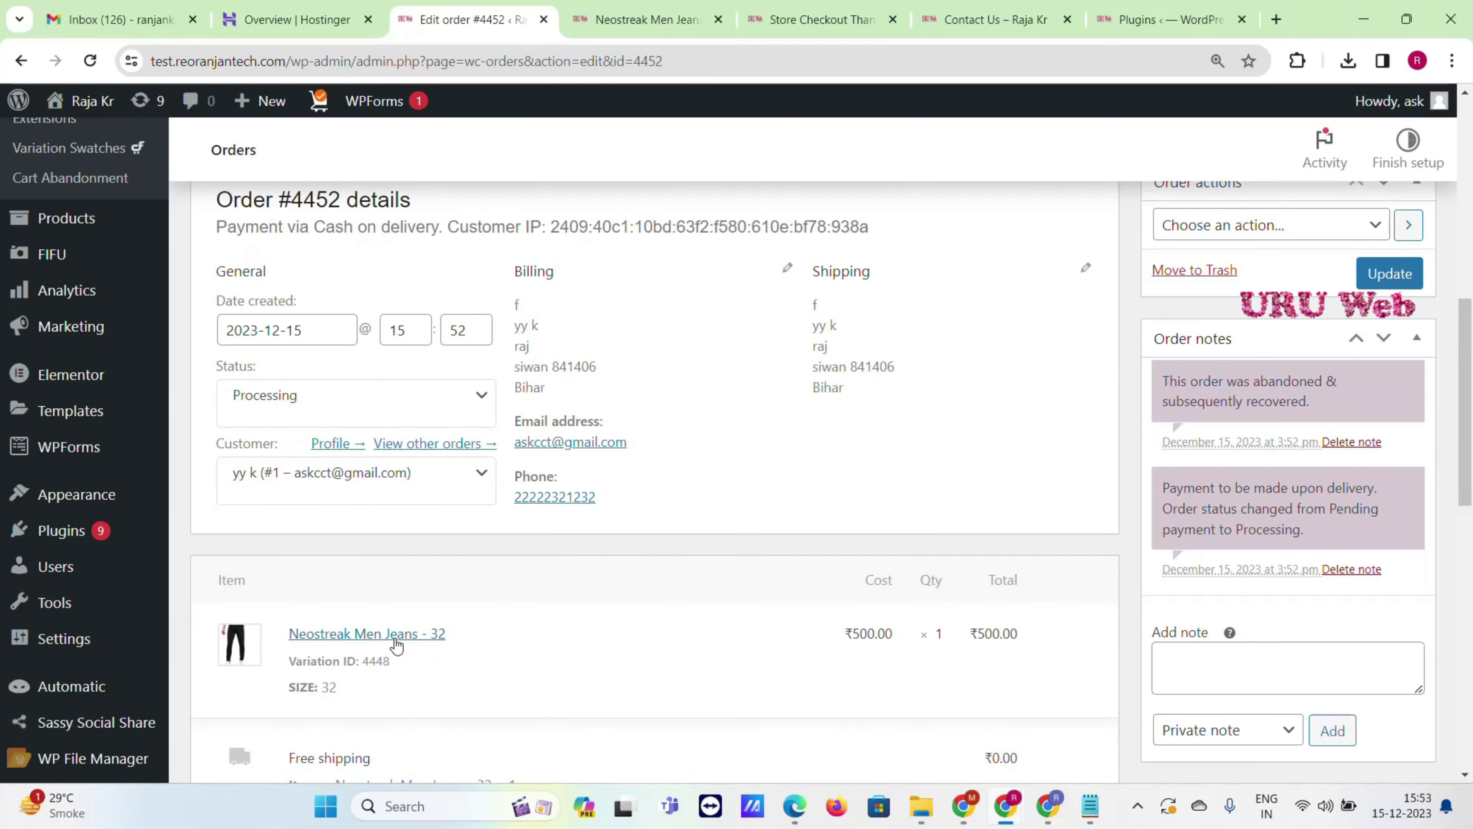
scroll(536, 322, up, 3)
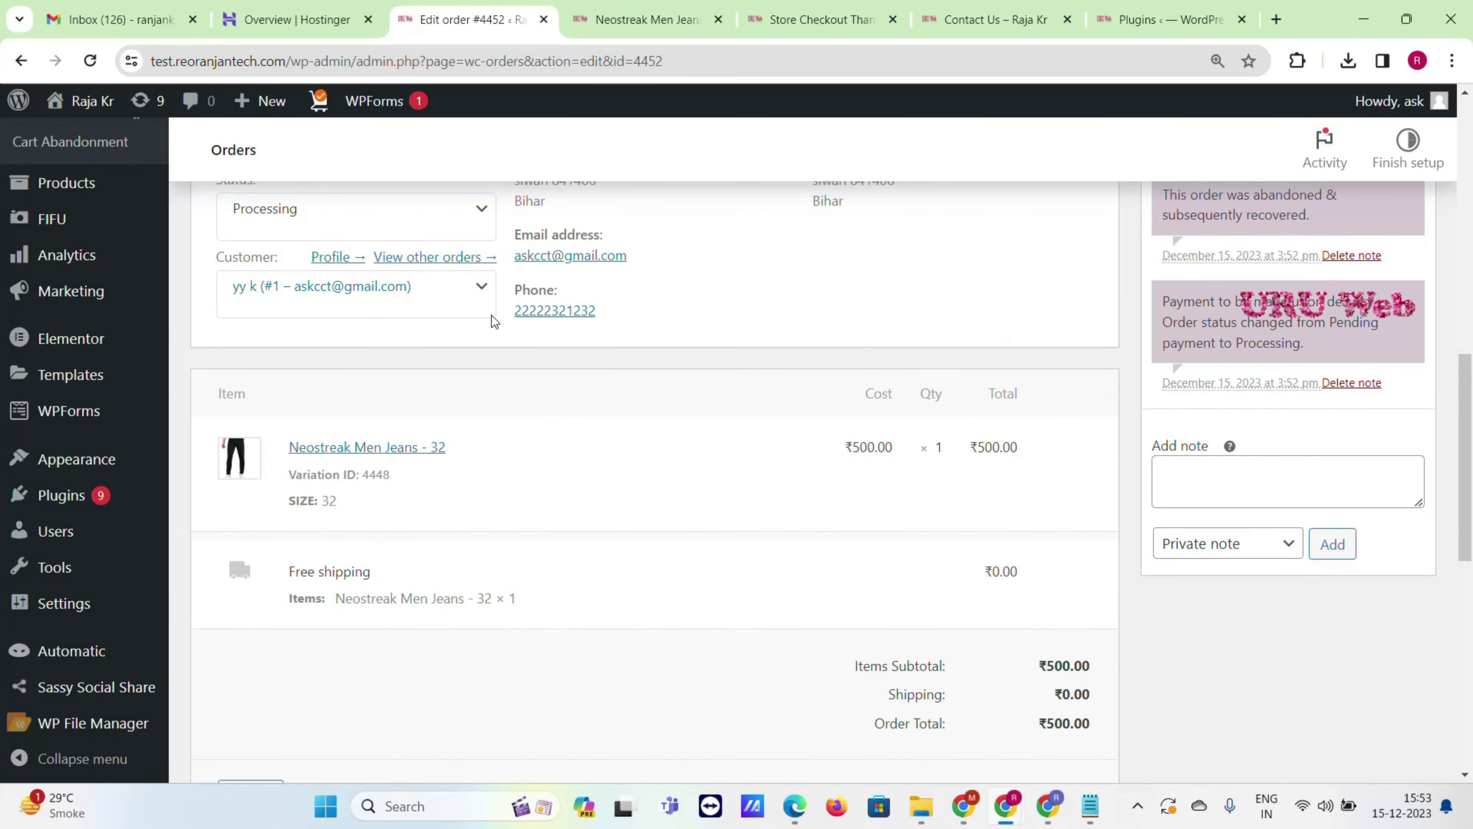
drag(520, 320, 603, 394)
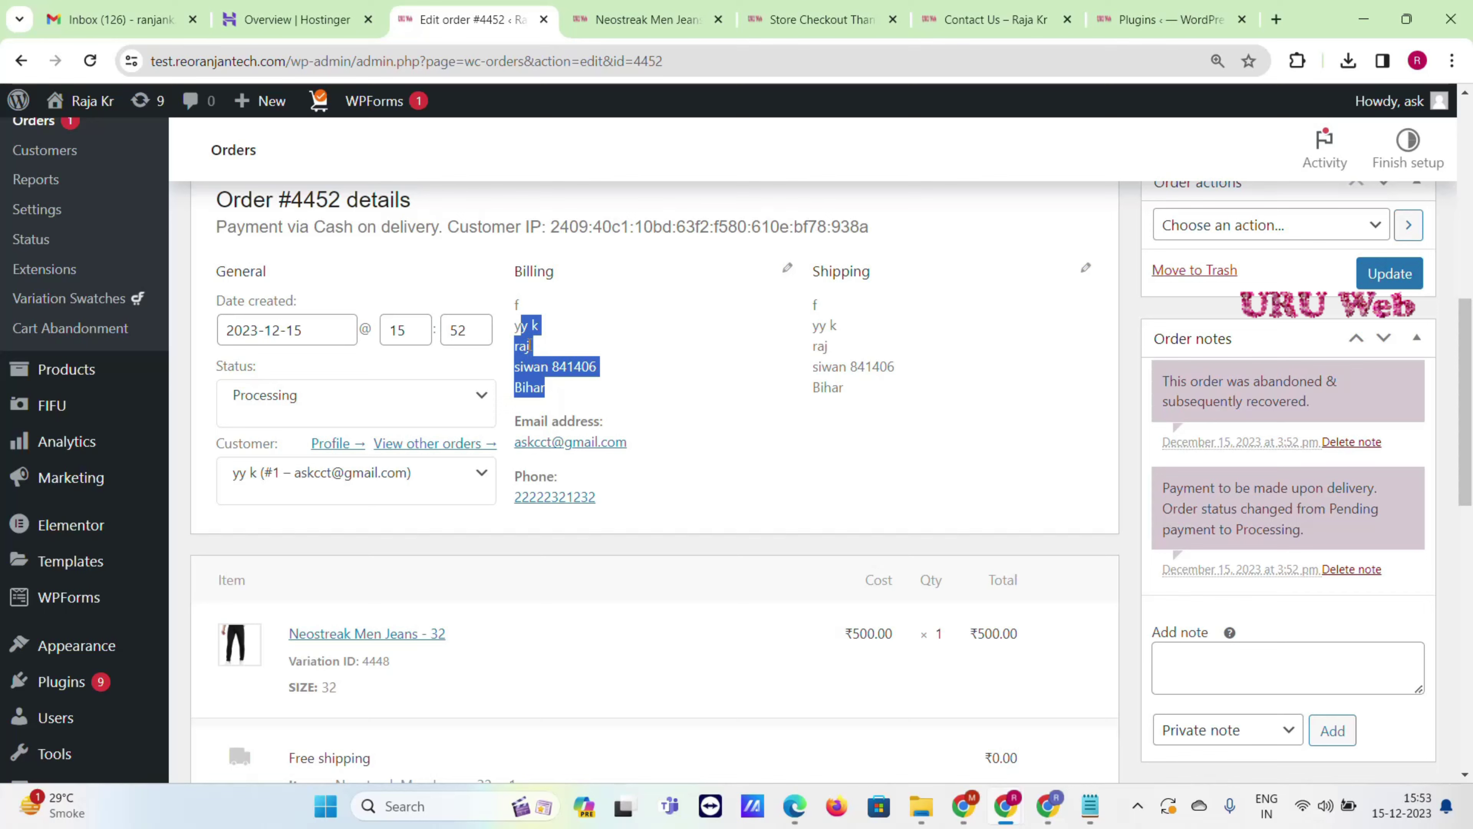
drag(533, 271, 560, 380)
scroll(980, 451, down, 9)
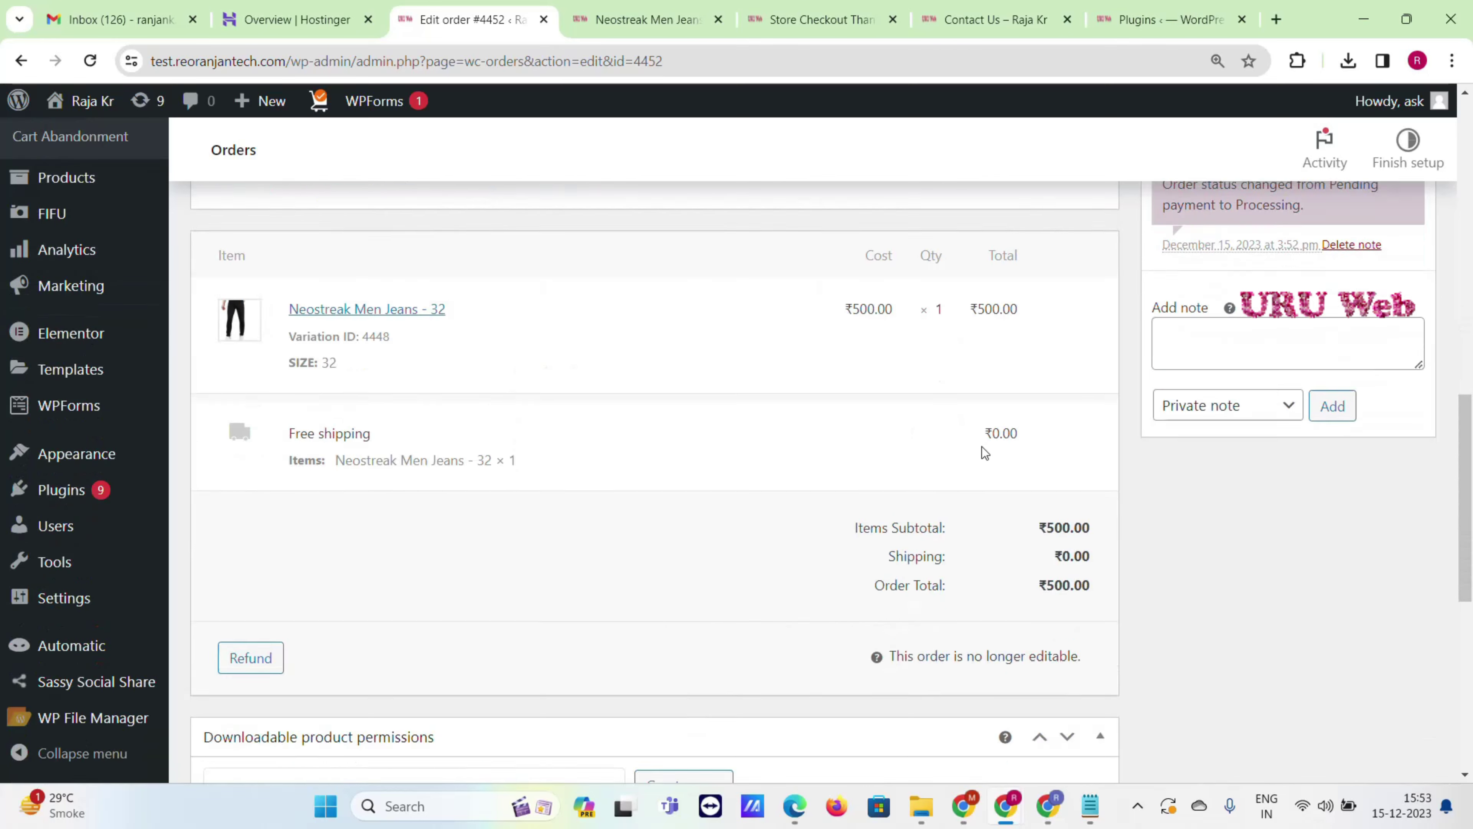
scroll(958, 447, up, 6)
click(720, 284)
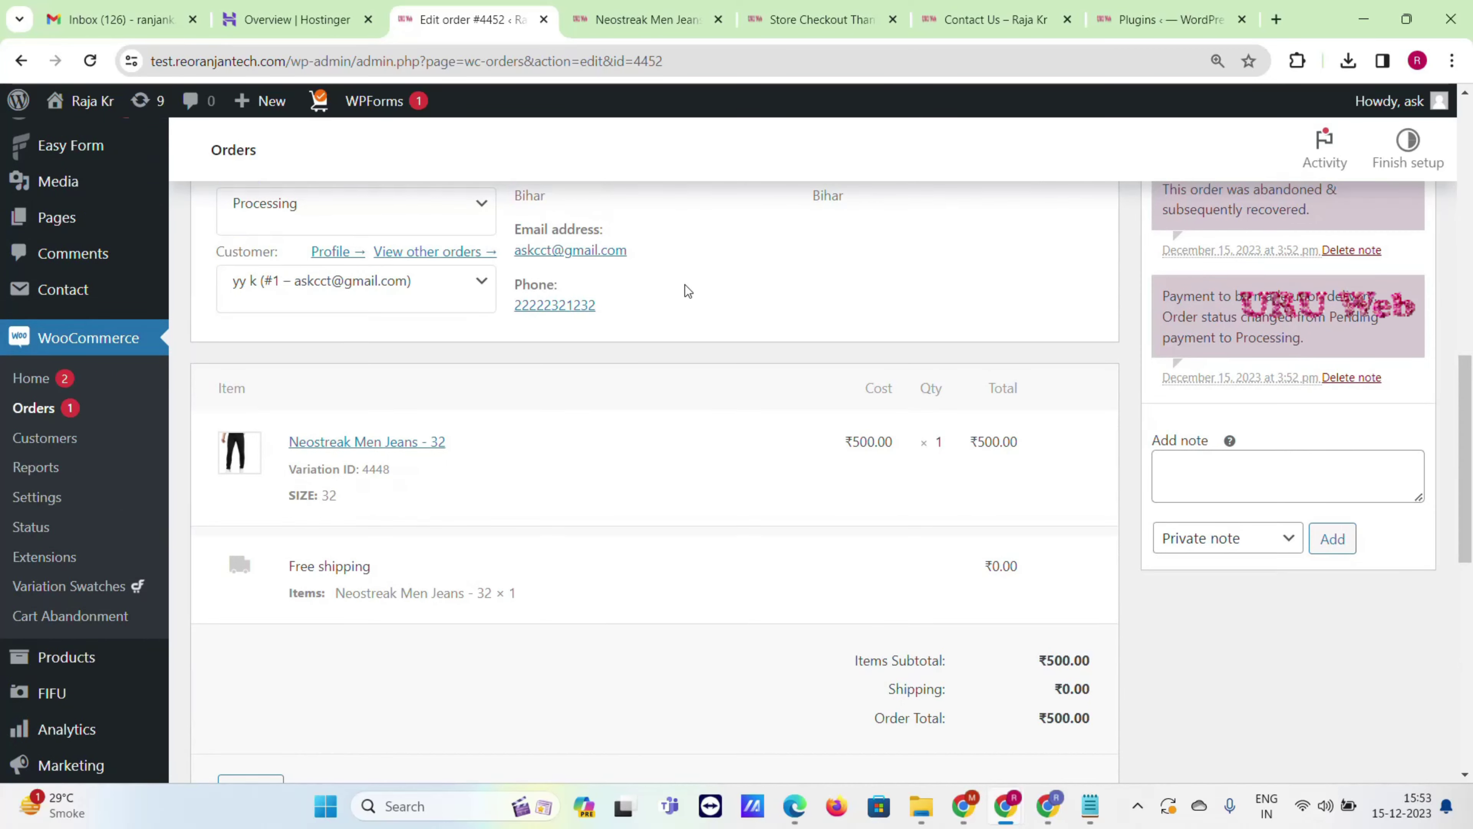
scroll(685, 284, up, 5)
Set the order status to Completed and update the order
click(420, 499)
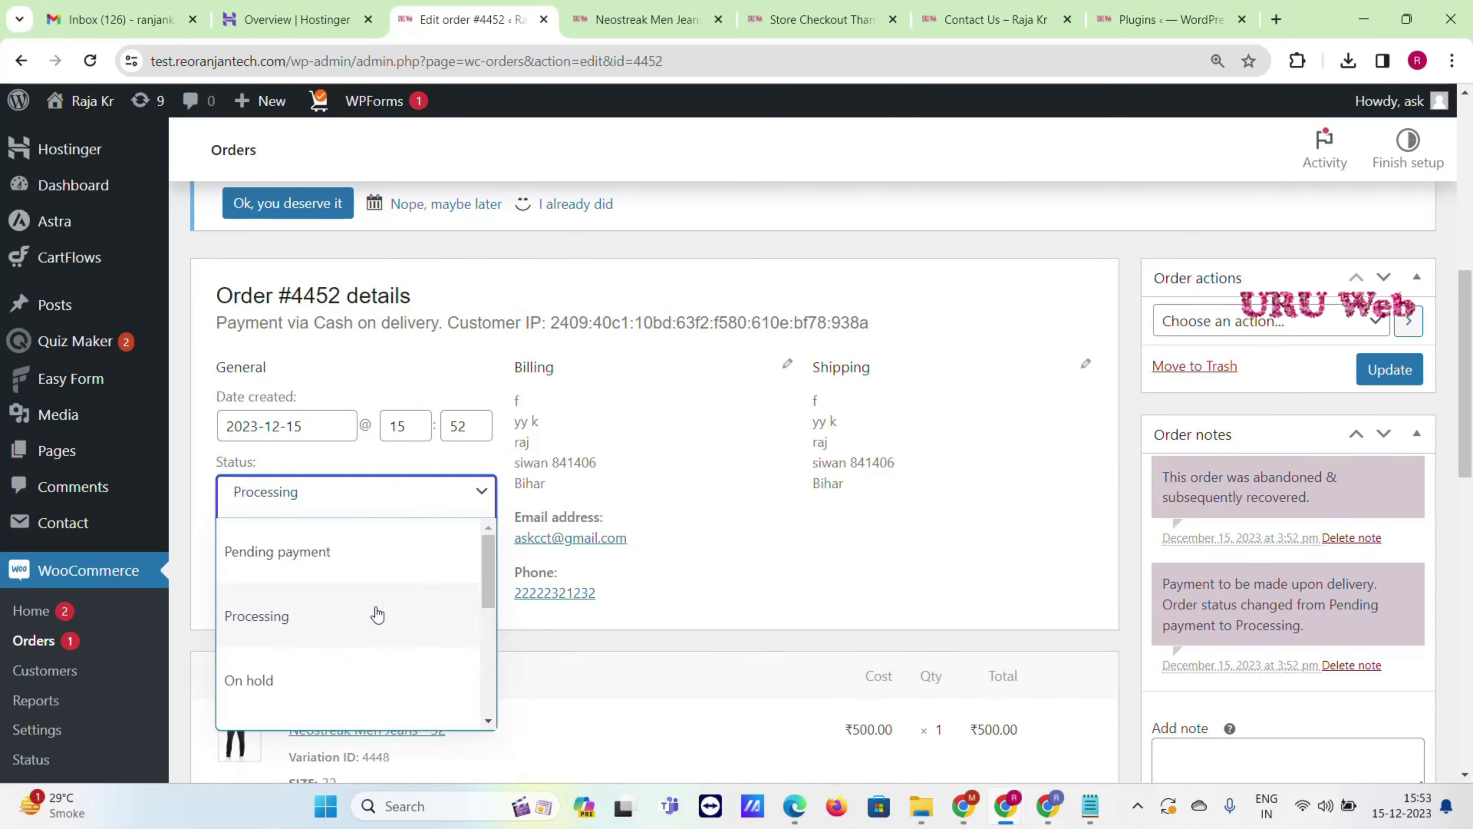
scroll(372, 681, down, 3)
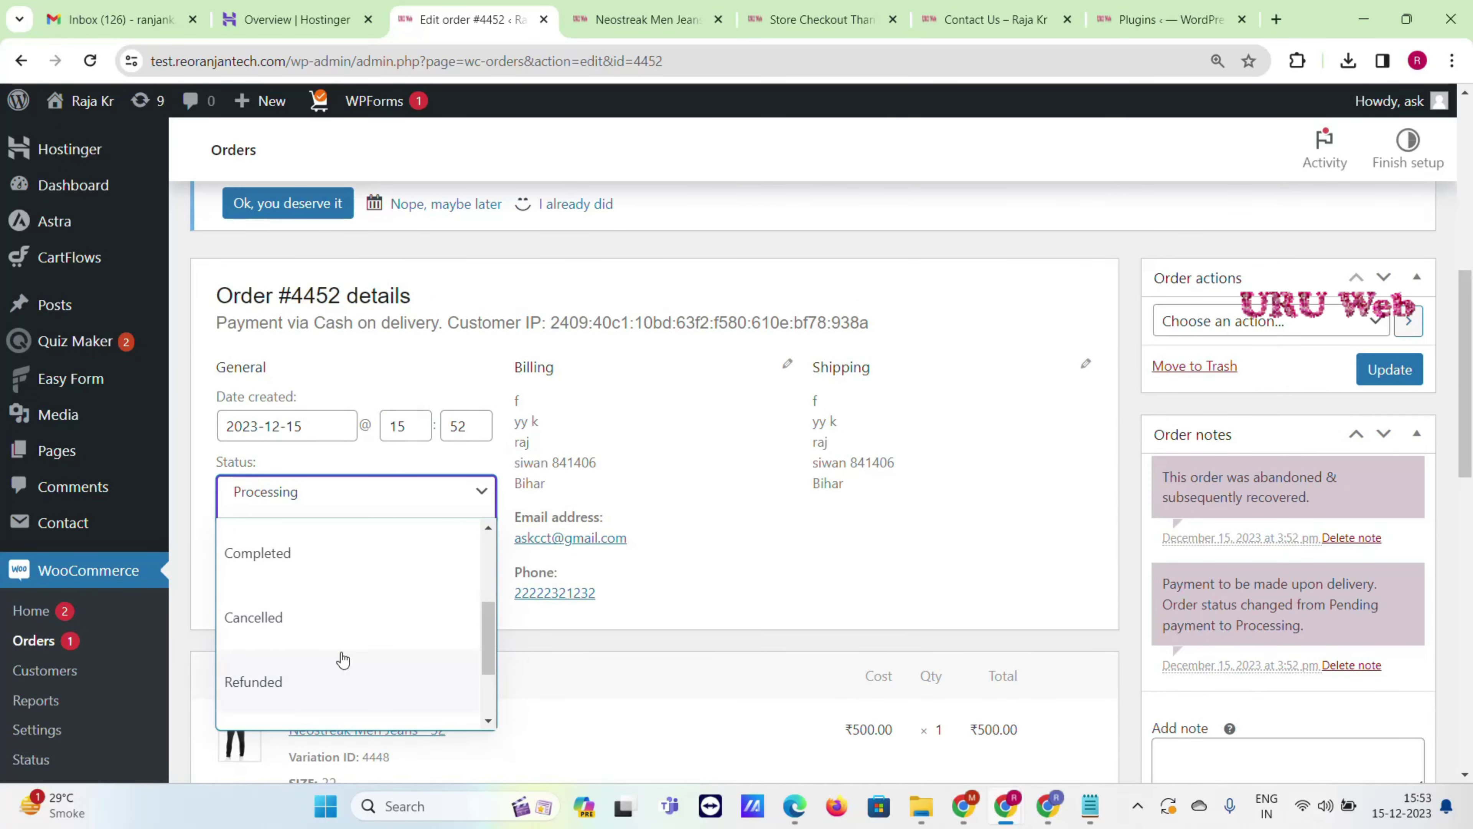
click(371, 560)
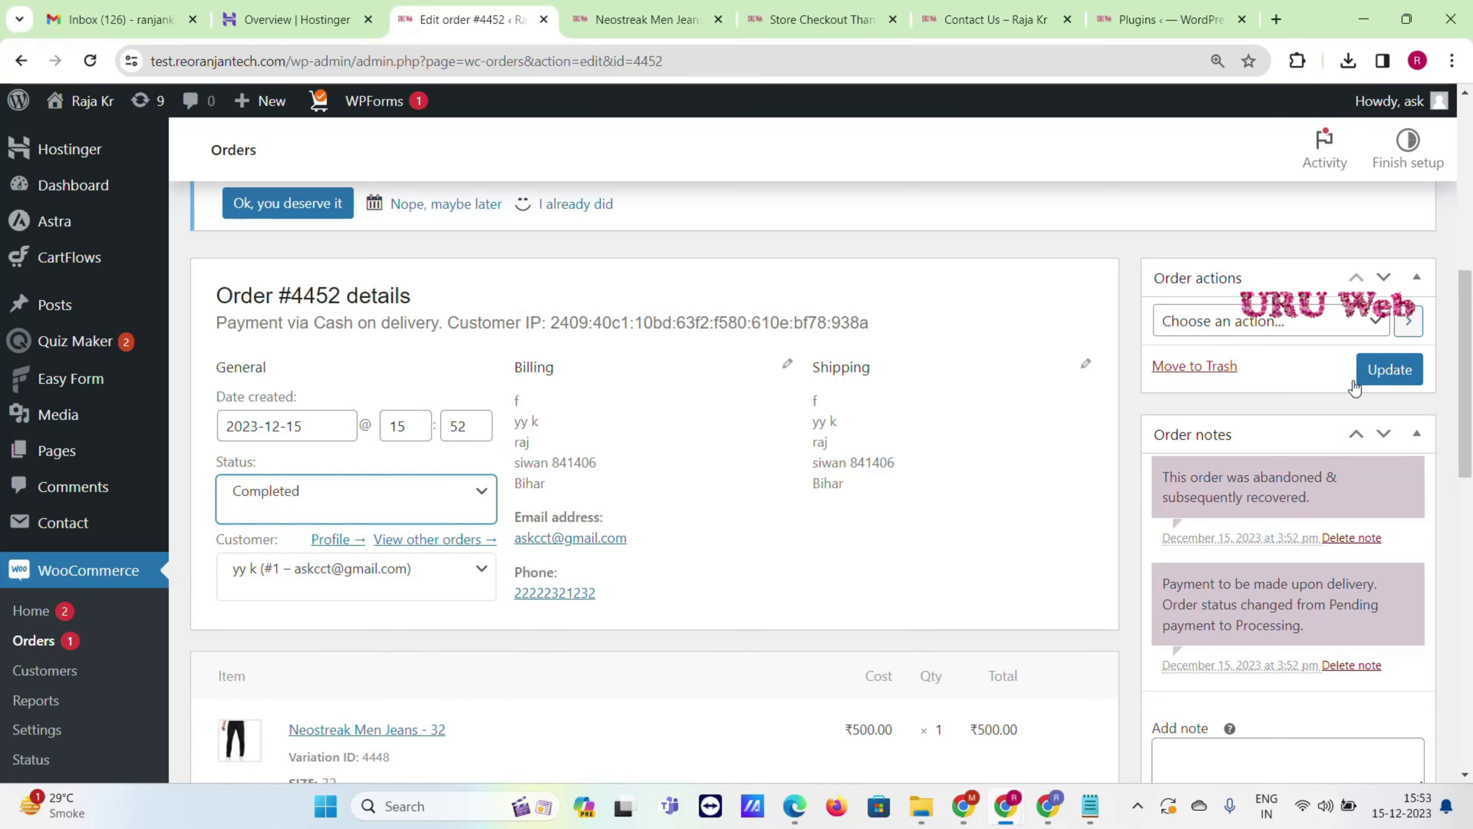
click(1397, 382)
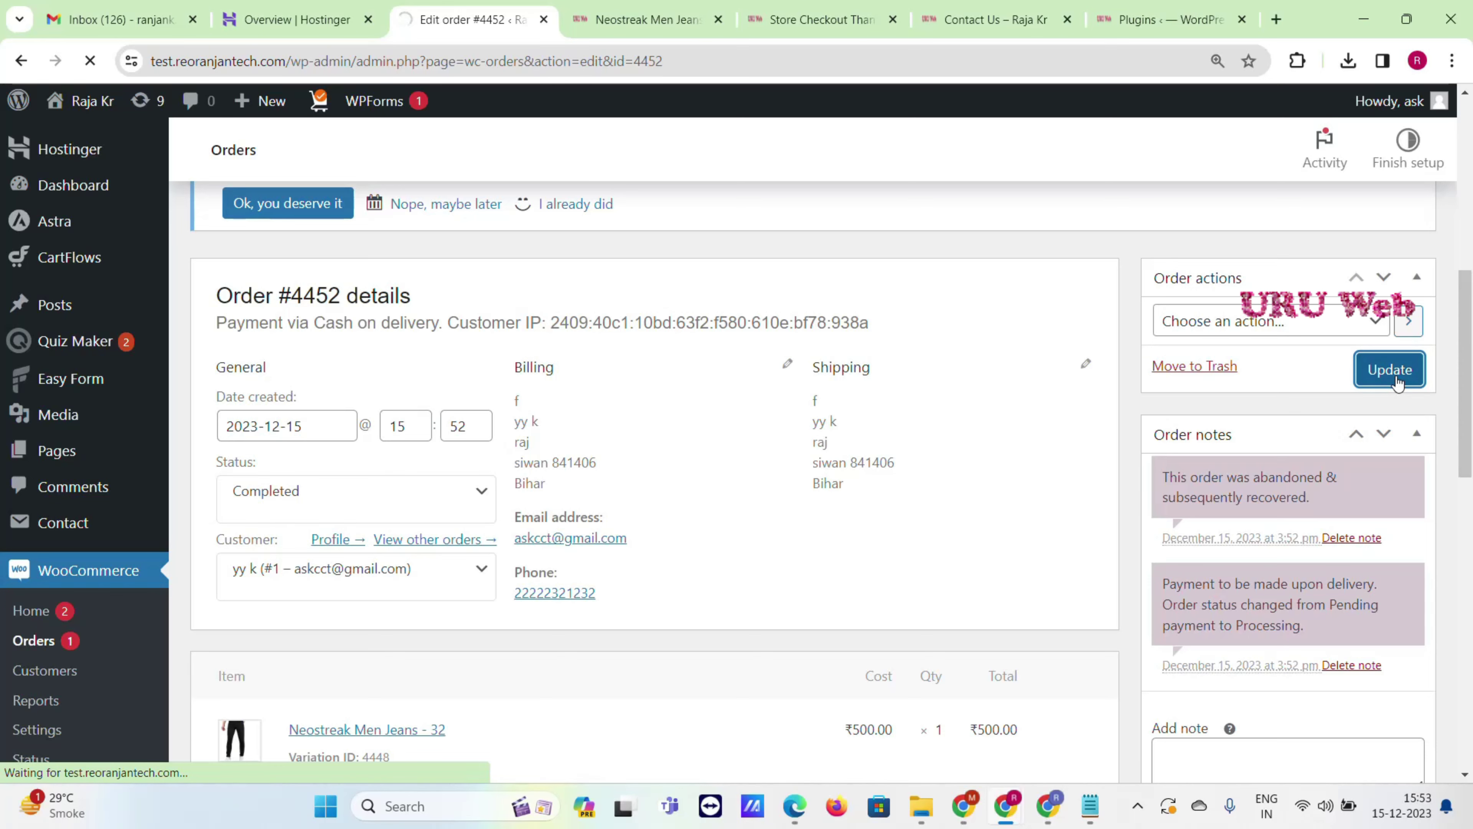